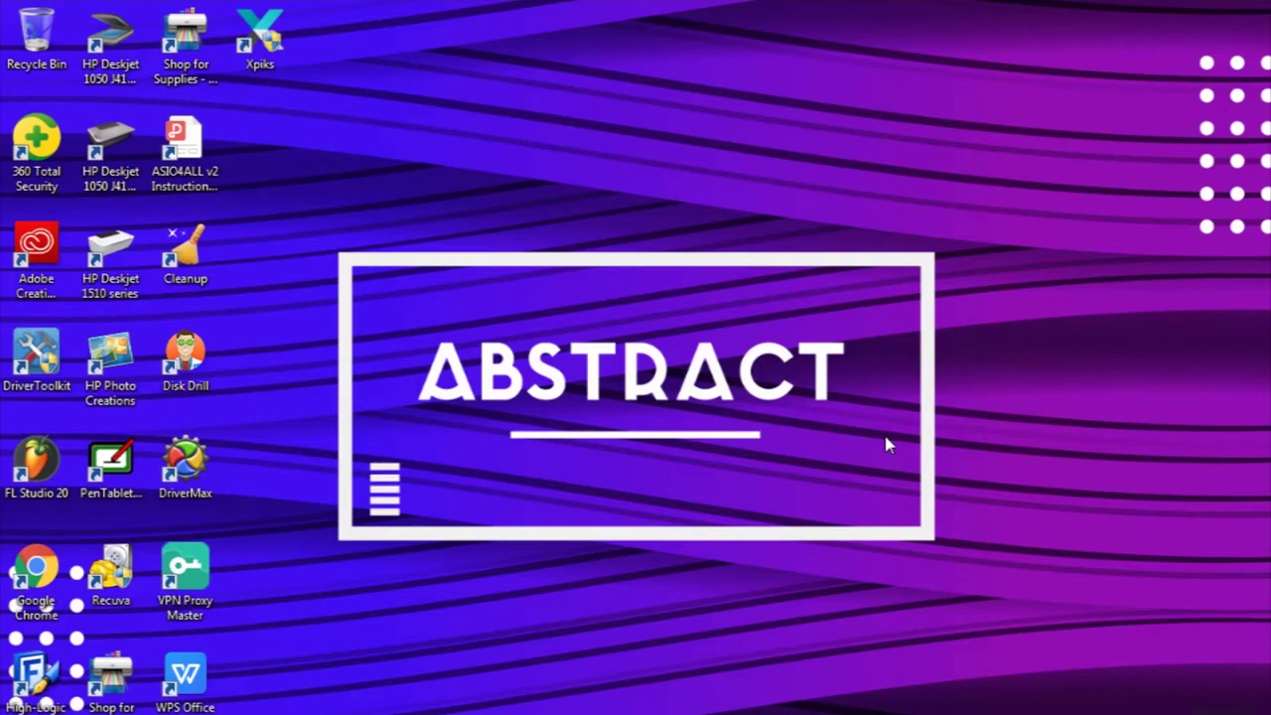
- Launch Adobe Illustrator from its desktop shortcut
left_click(467, 695)
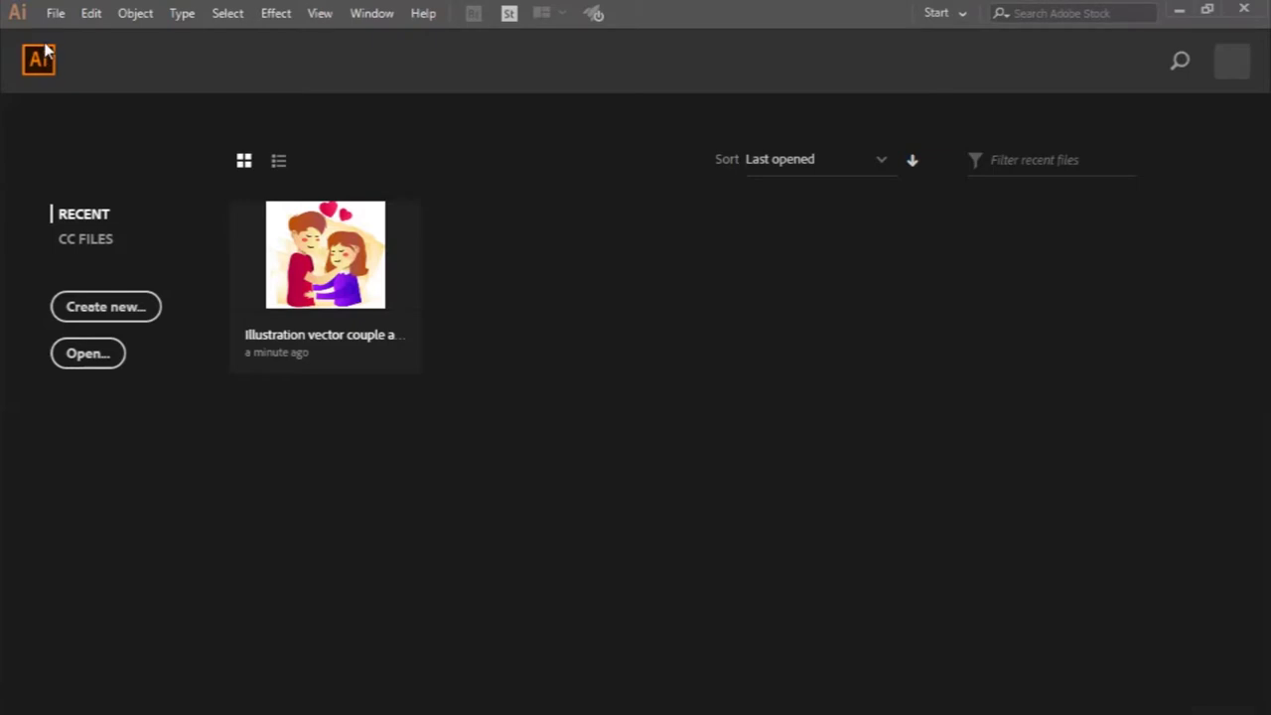
- Bring up the New Document dialog from File > New, then again with Ctrl+N
left_click(53, 15)
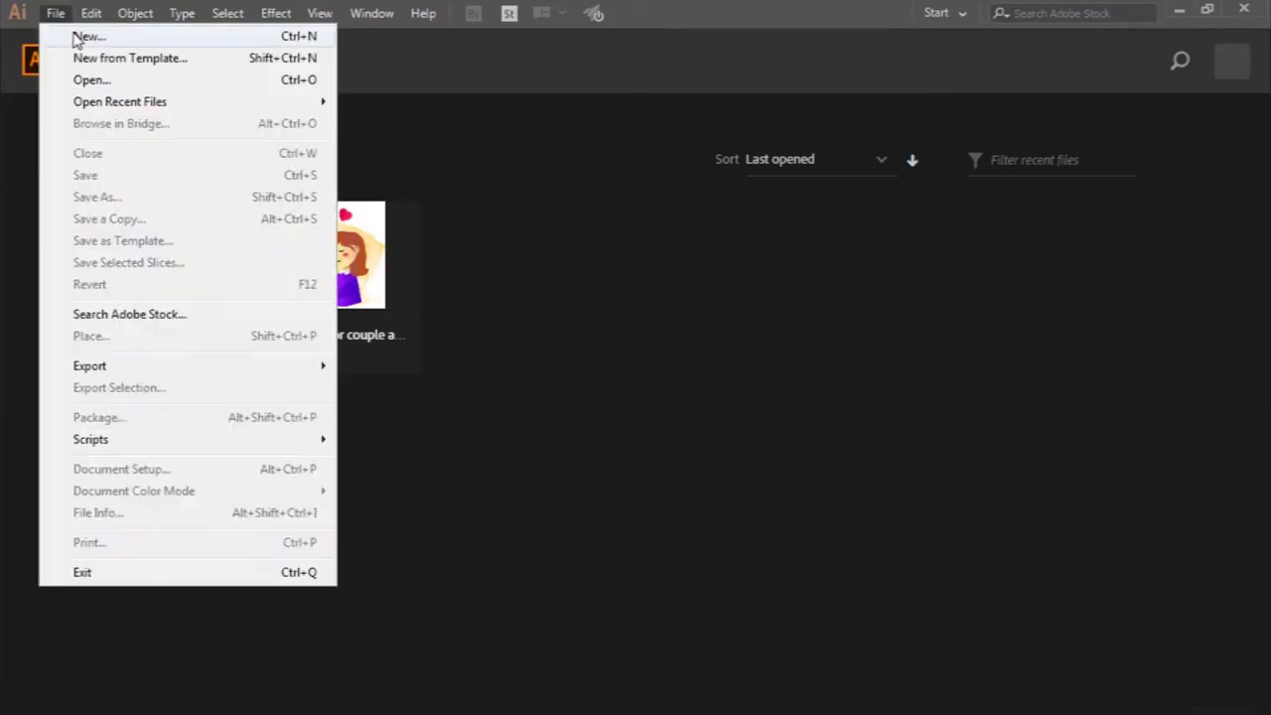
left_click(87, 36)
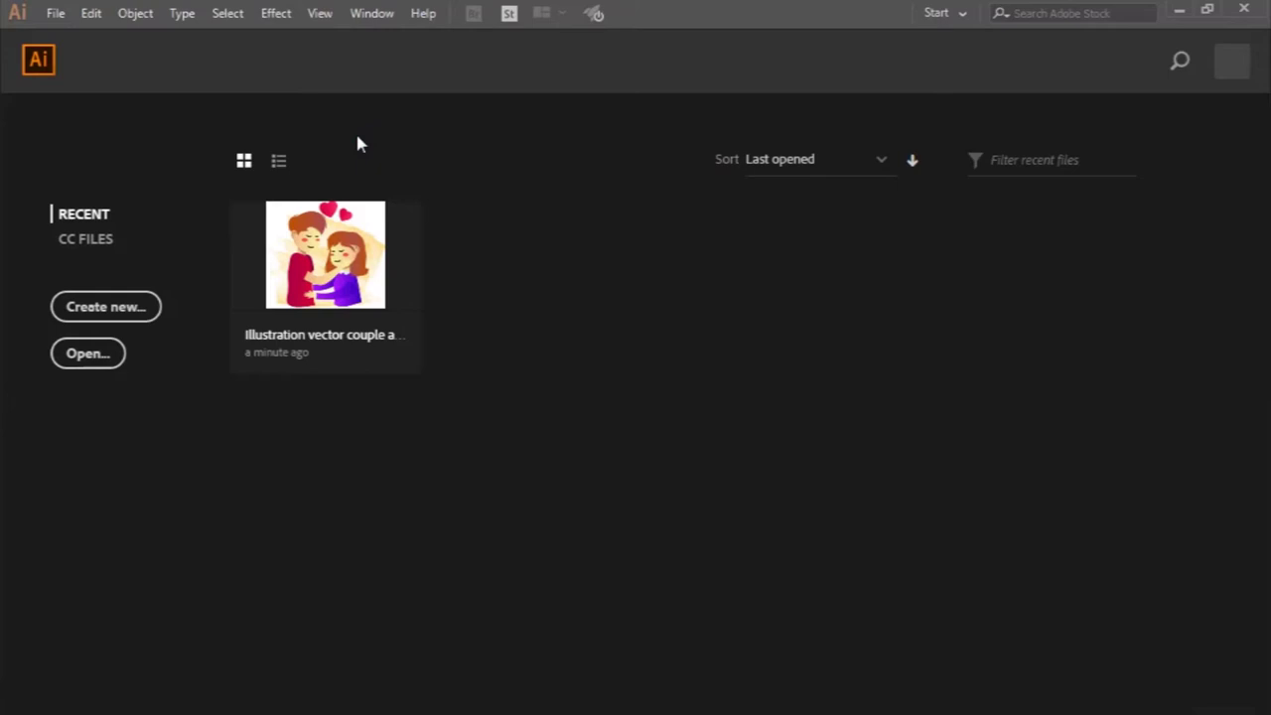
key("ctrl+n")
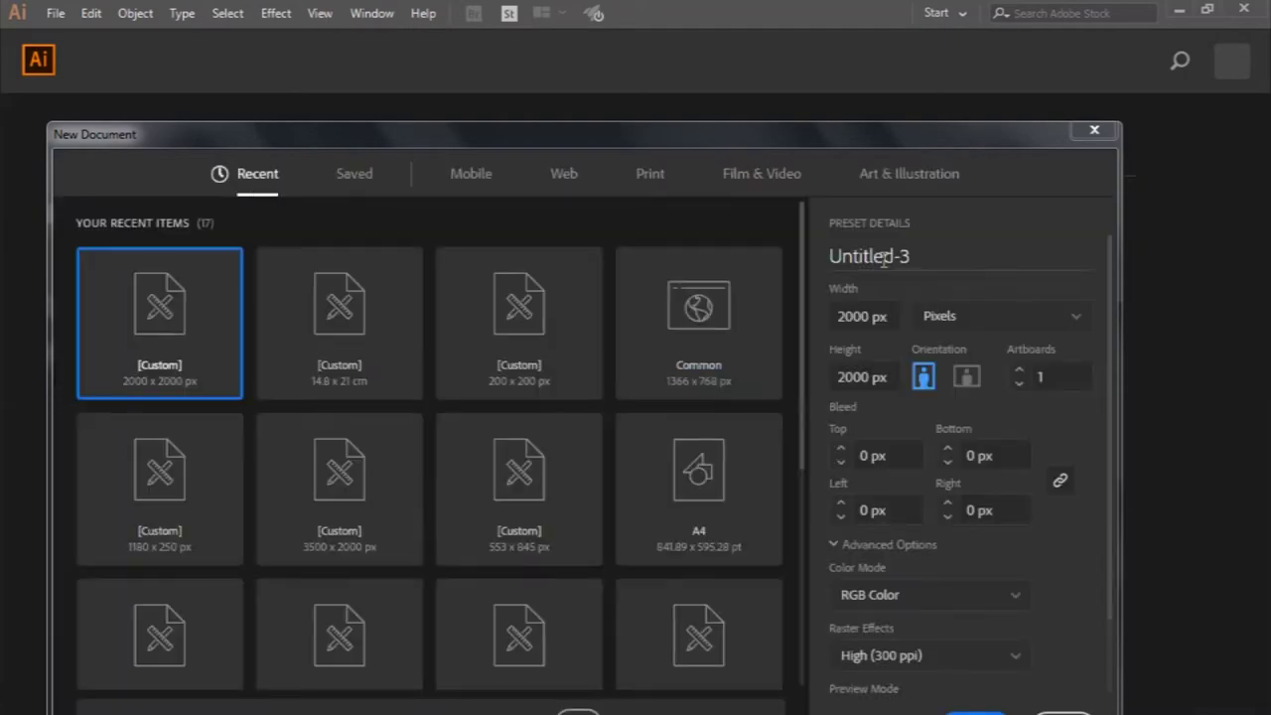
- Create a 3000 × 1500 px document named 'Realistic love design background'
double_click(883, 255)
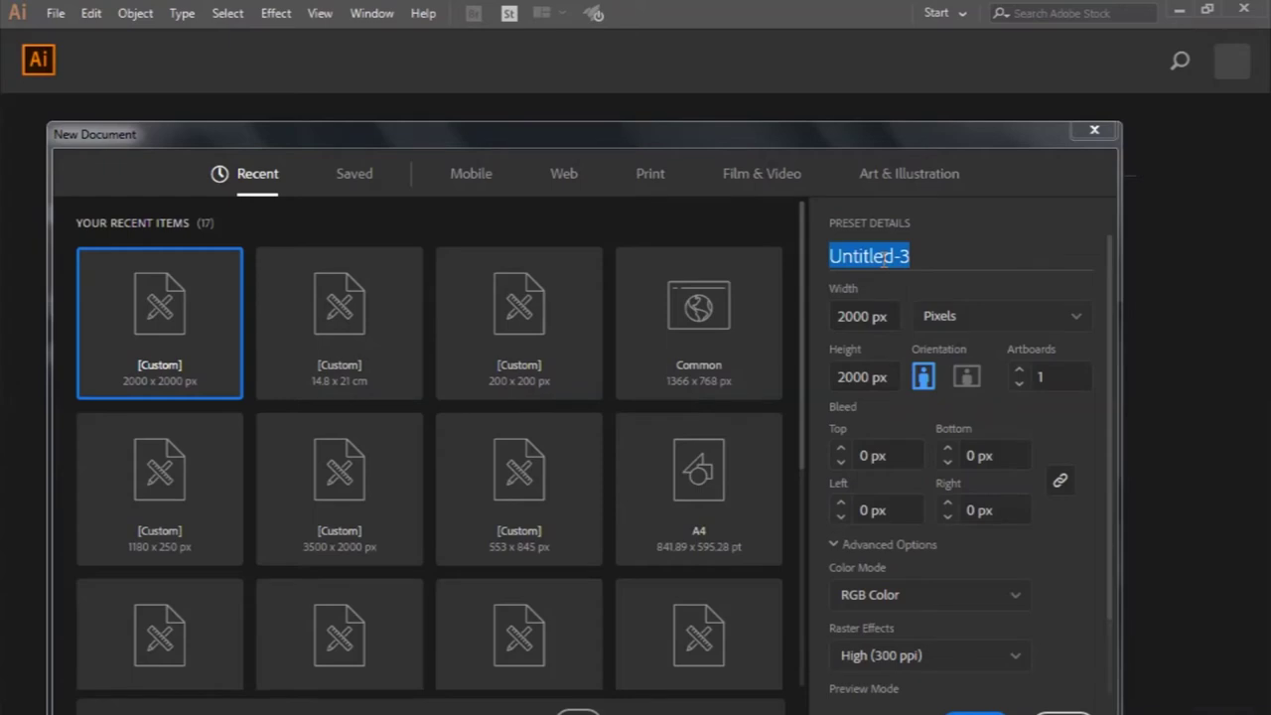
type("Realistic love ")
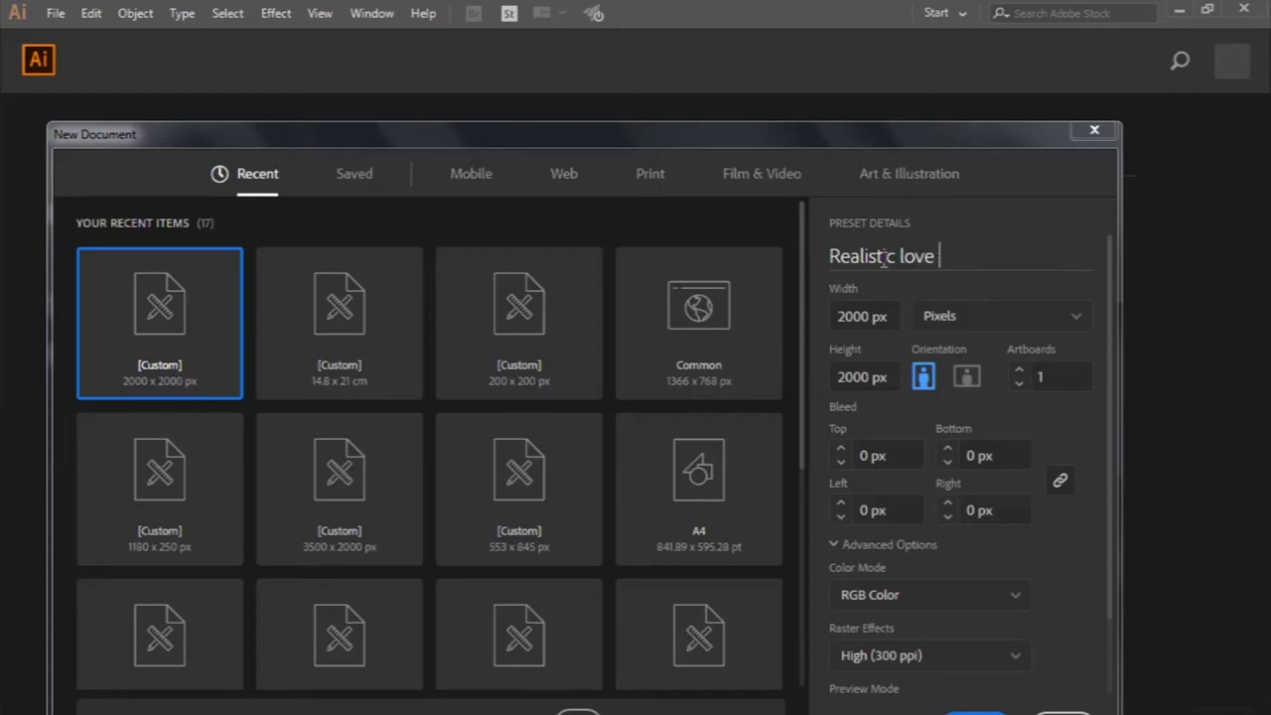
type("design background")
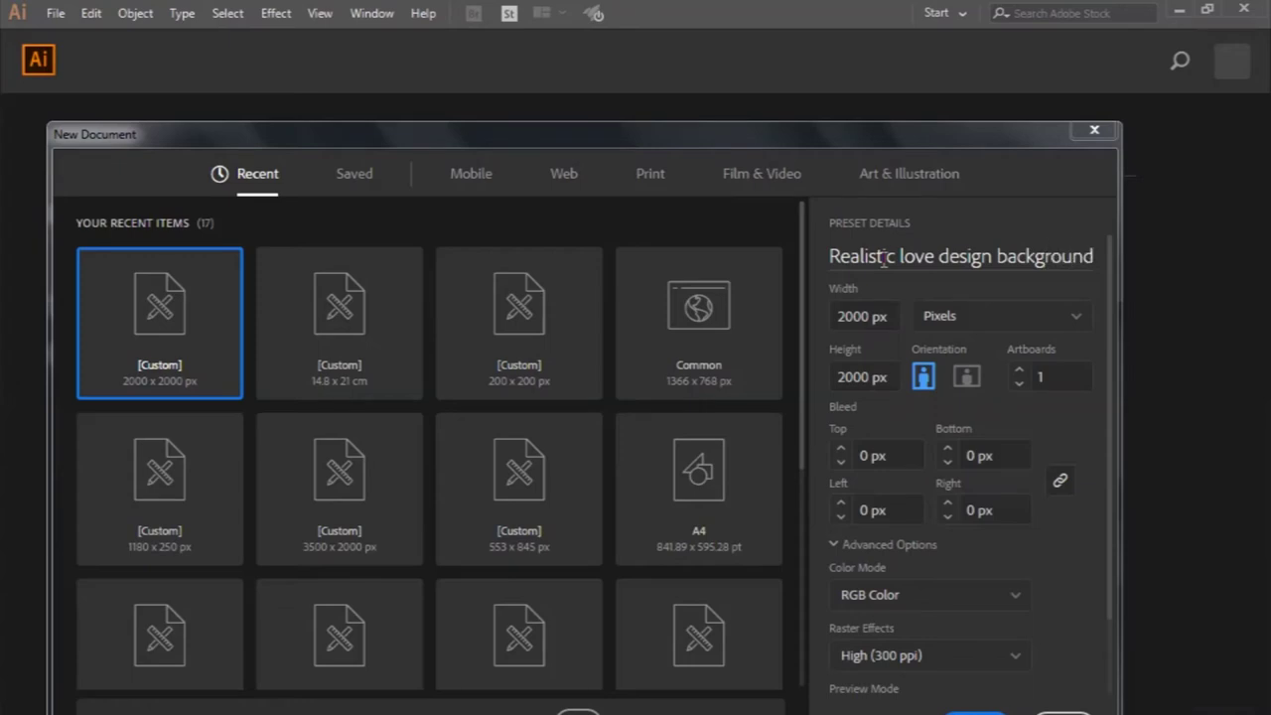
double_click(832, 316)
type("3000")
key("Tab")
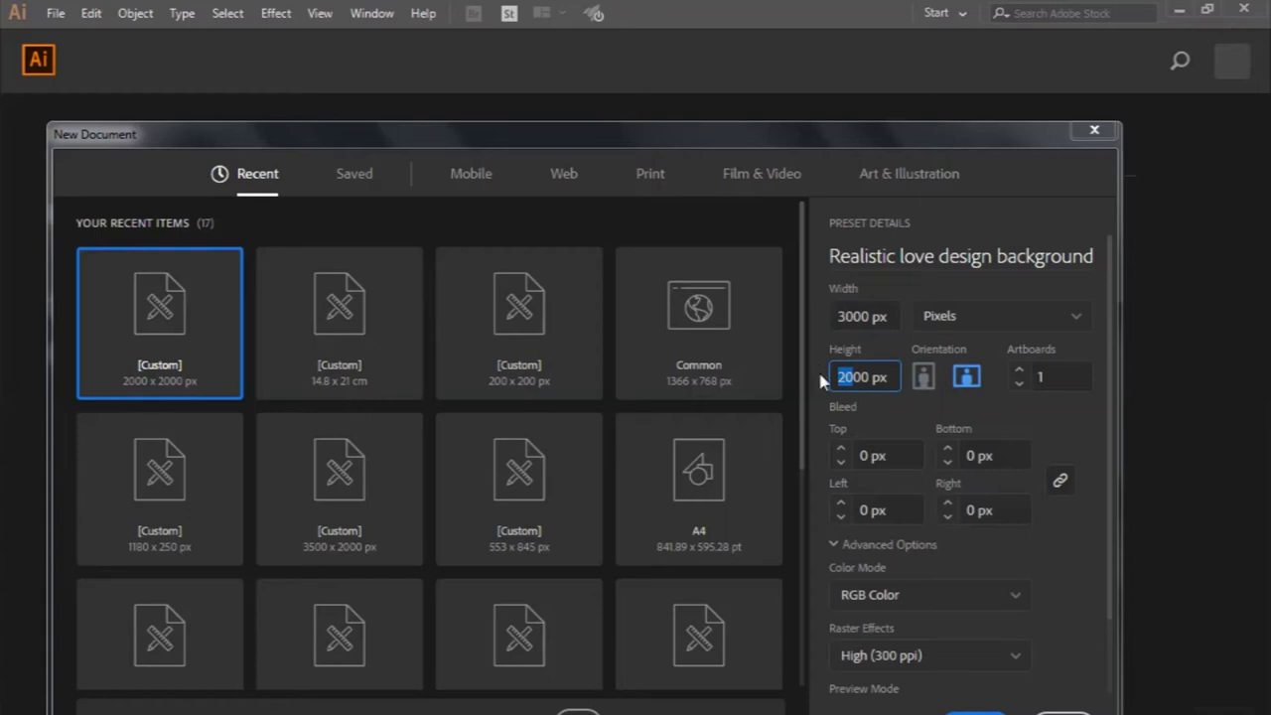
type("15")
key("Return")
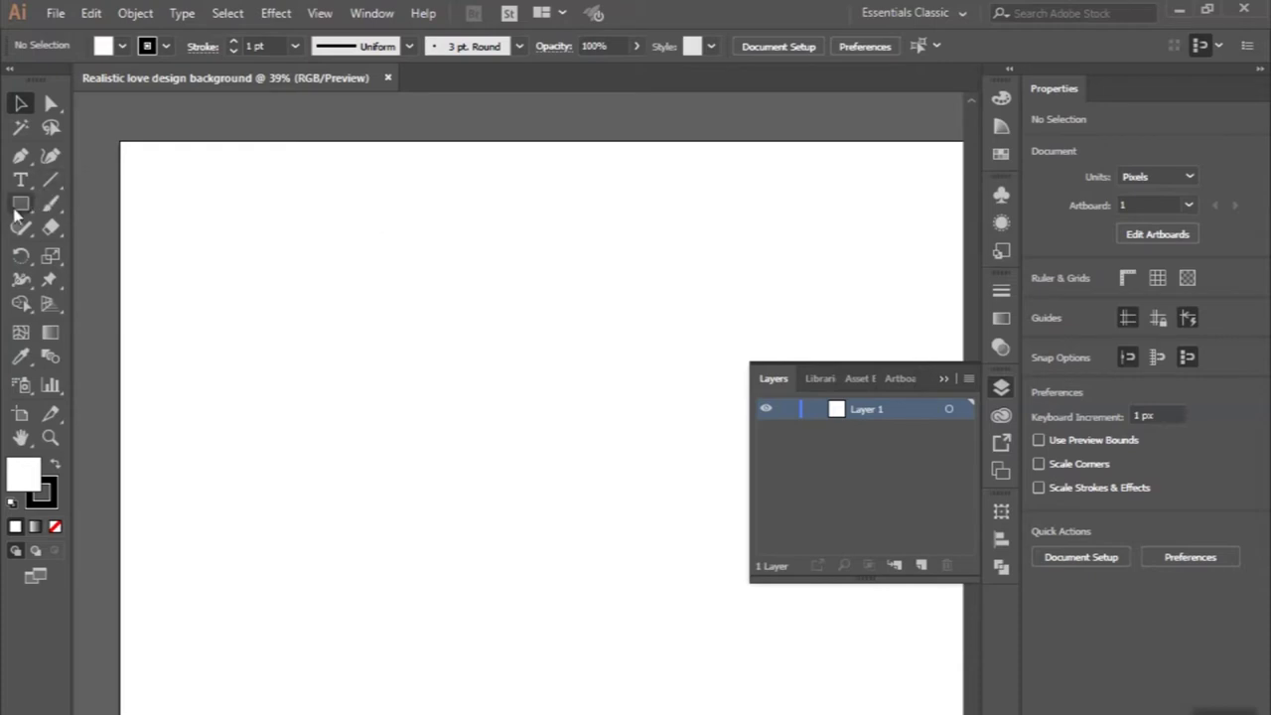
- Draw a white circle above the artboard with the Ellipse tool
left_click_drag(15, 213, 83, 248)
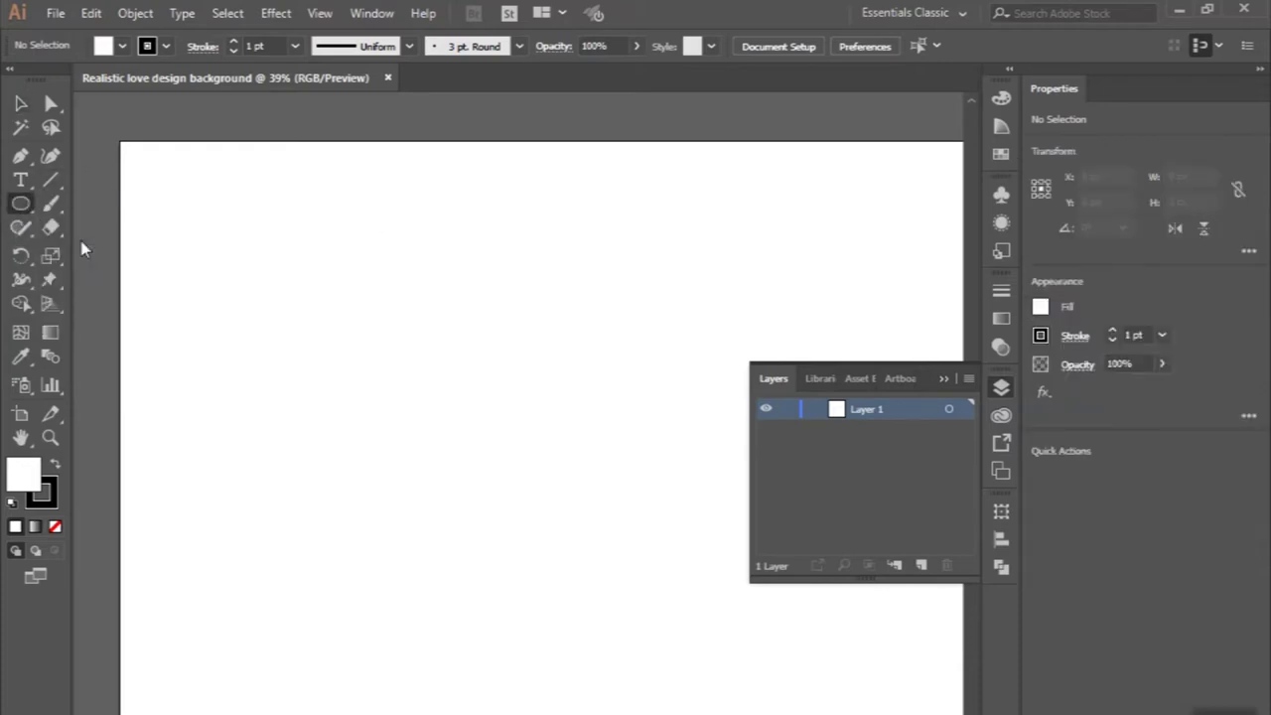
scroll(304, 331, "down", 2)
scroll(303, 332, "up", 3)
scroll(304, 332, "up", 3)
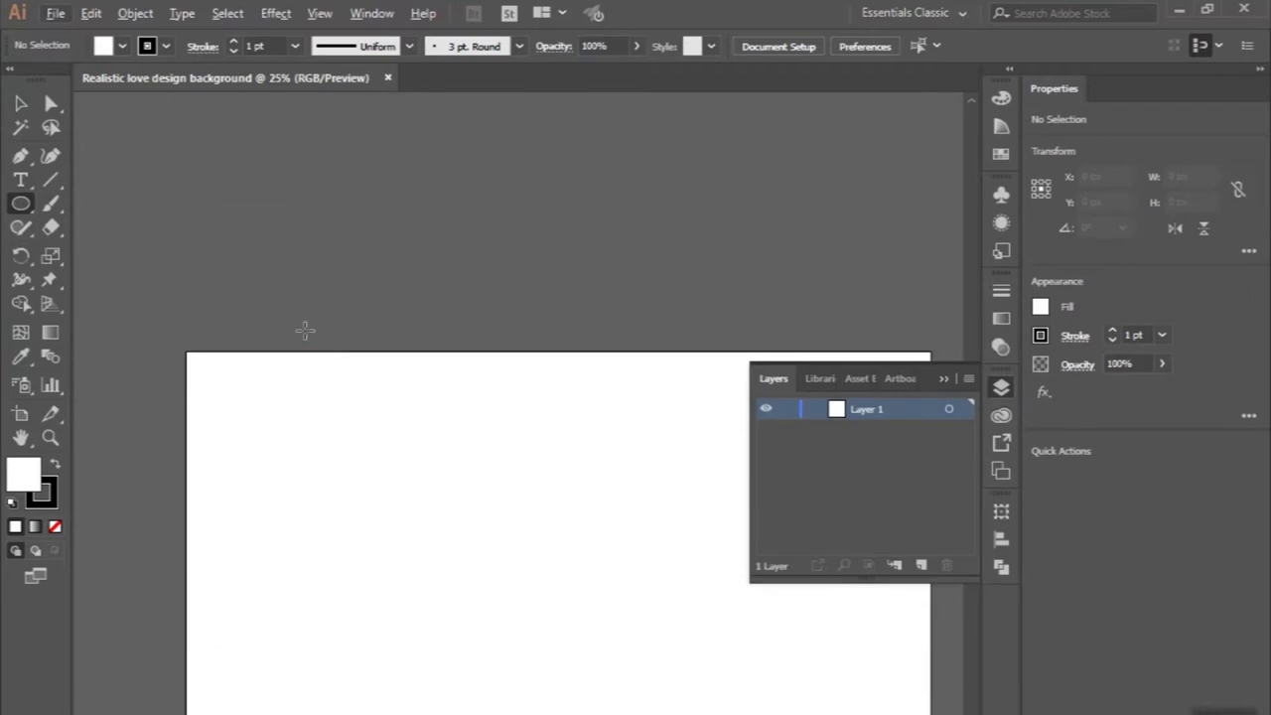
scroll(363, 414, "down", 2)
left_click_drag(342, 180, 383, 220)
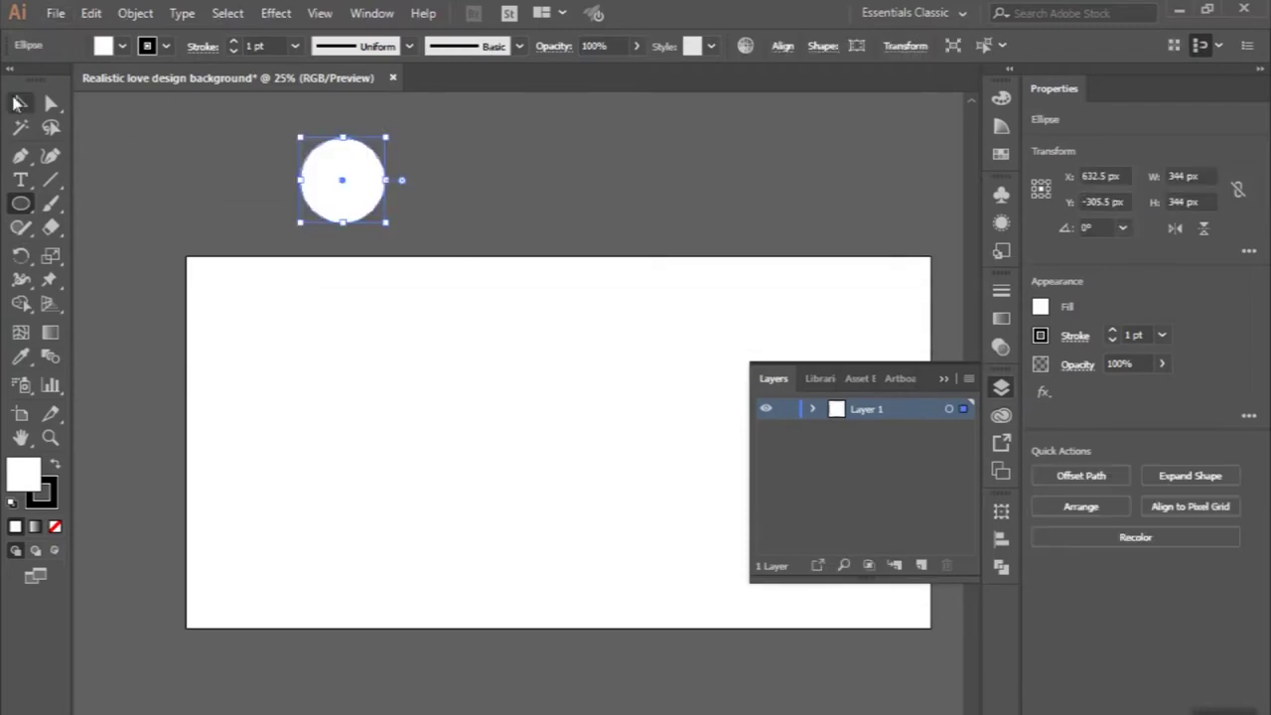
left_click(18, 102)
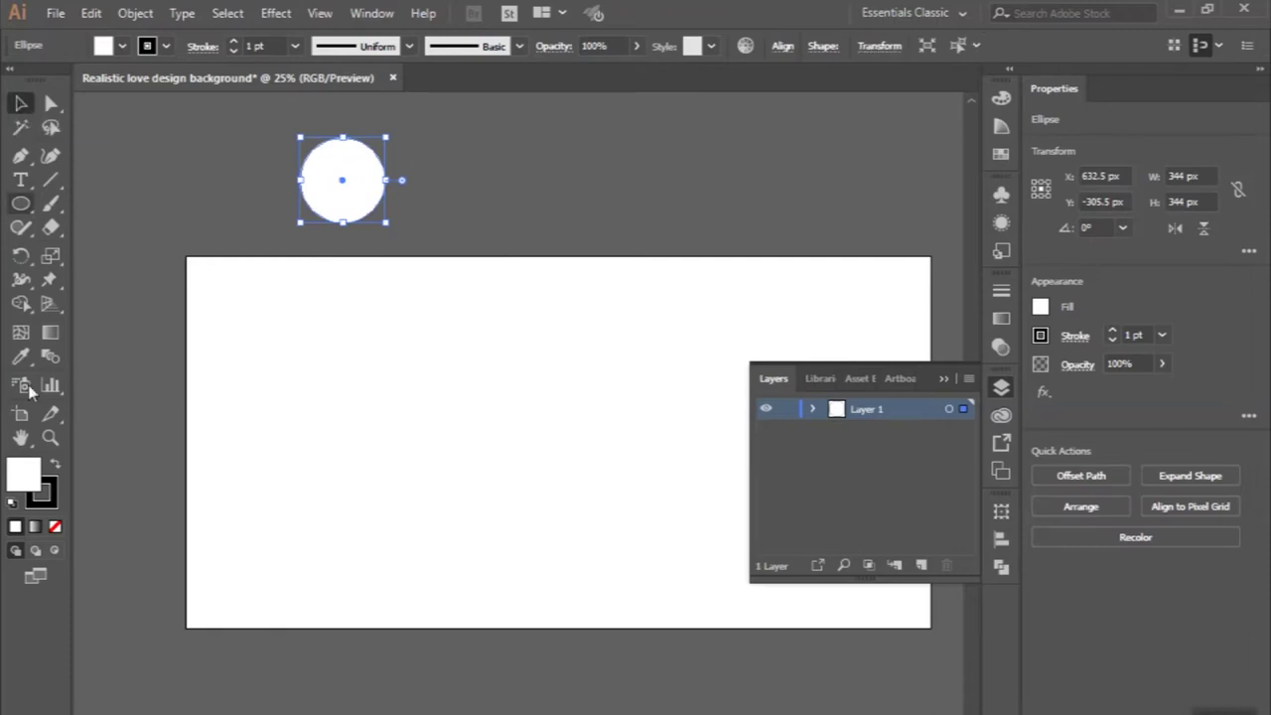
- Set the circle's stroke to None and enlarge the upper circle to 404 × 404 px
left_click(45, 486)
left_click(54, 526)
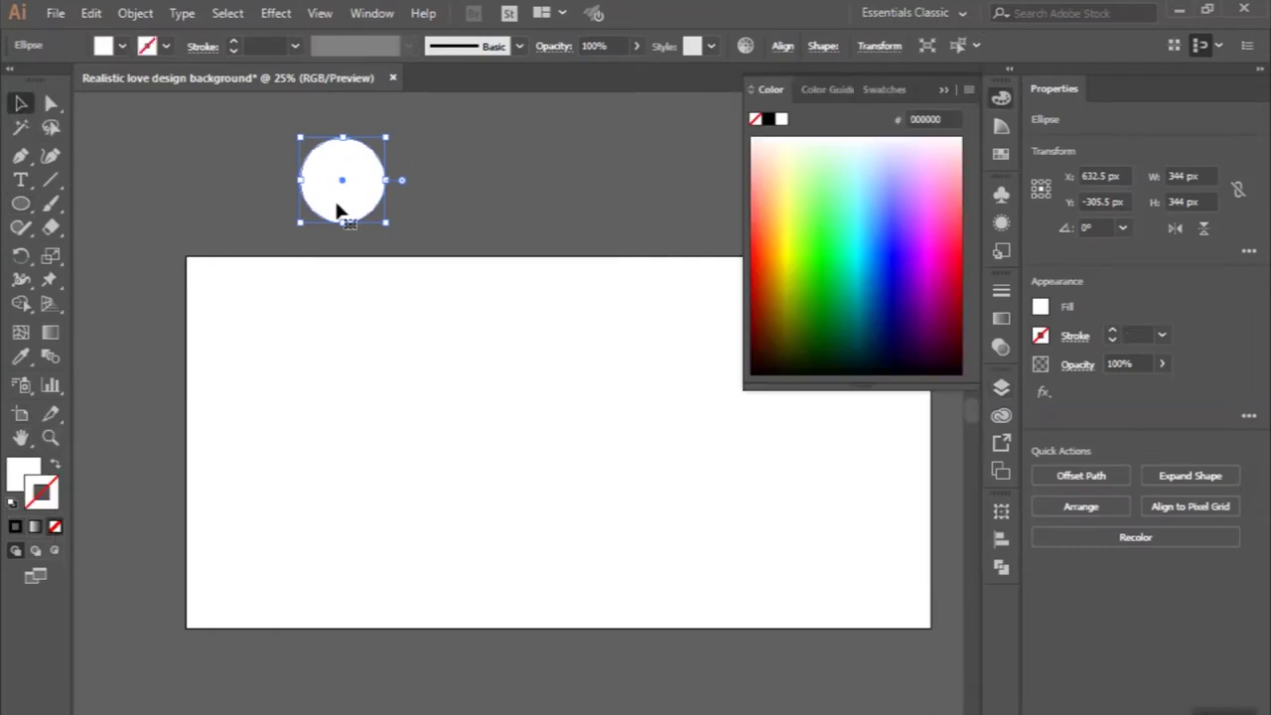
left_click(945, 91)
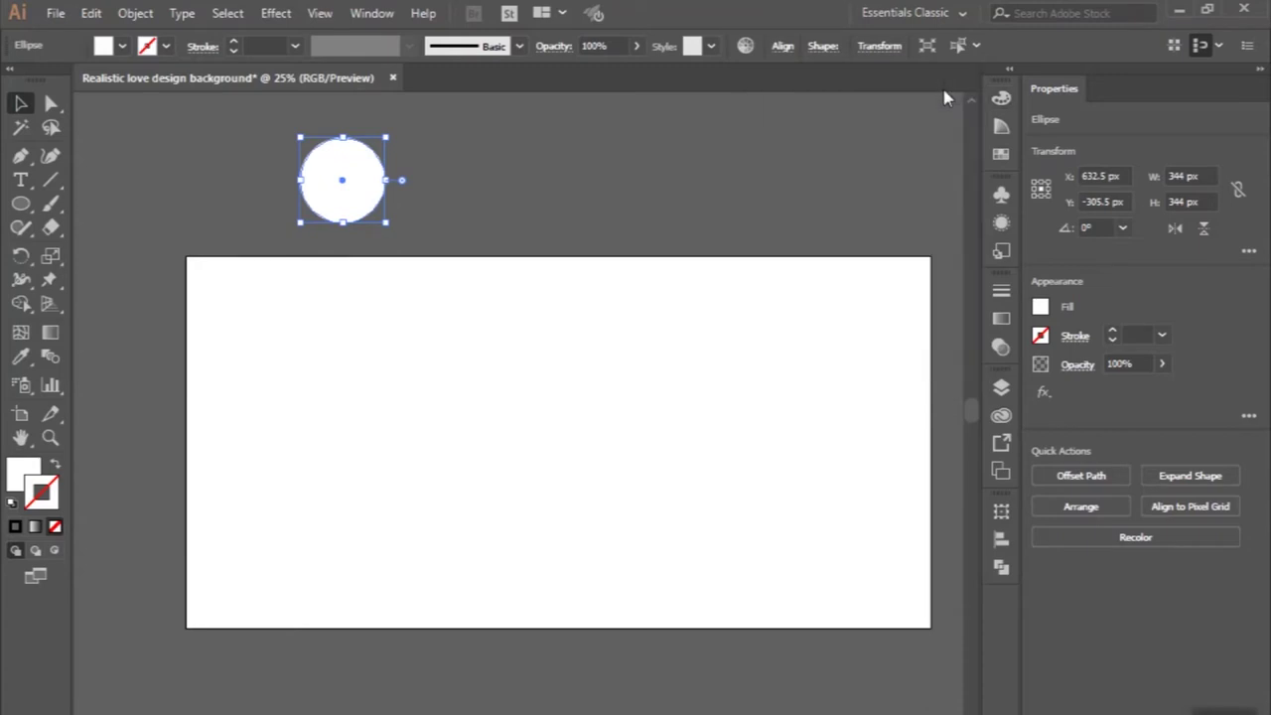
scroll(367, 176, "up", 1)
scroll(366, 176, "up", 2)
scroll(367, 176, "up", 1)
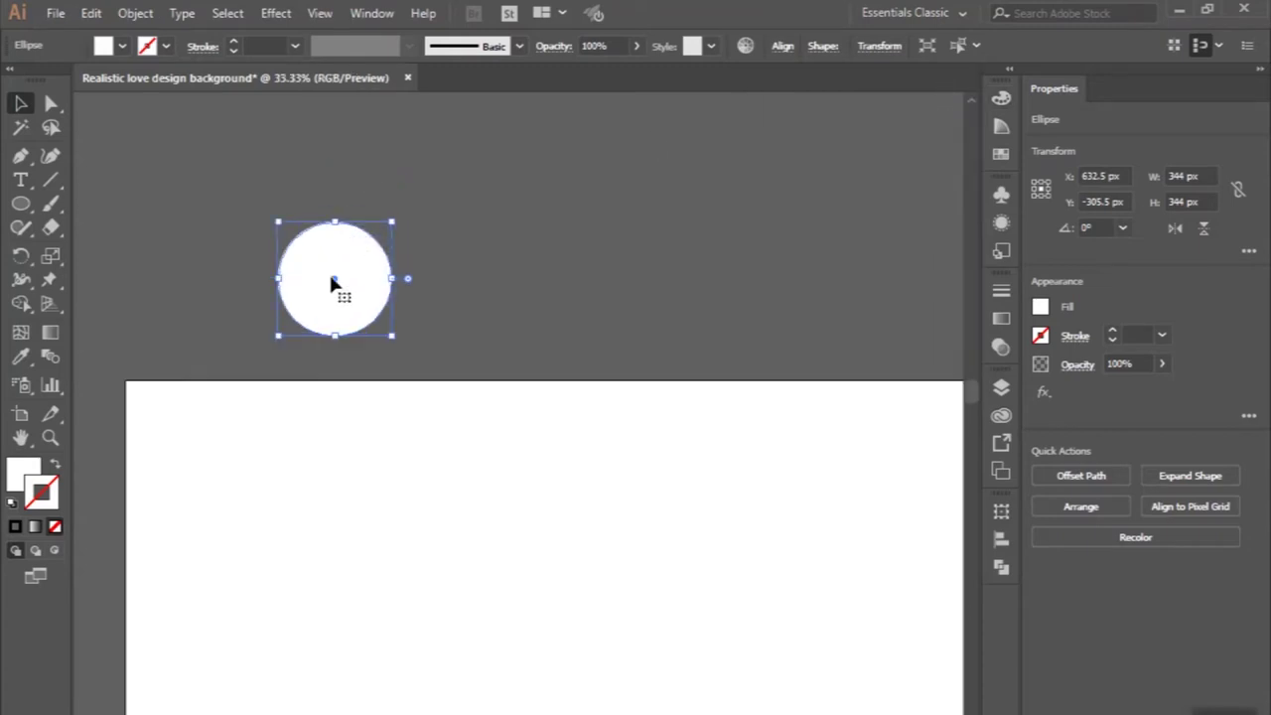
scroll(333, 285, "up", 1)
scroll(341, 297, "up", 1)
mouse_move(365, 306)
left_mouse_down()
mouse_move(471, 197)
mouse_move(426, 162)
left_mouse_up()
- Alt-drag copies of the lower circle rightward, shrinking the last one to 274 px
scroll(264, 190, "down", 1)
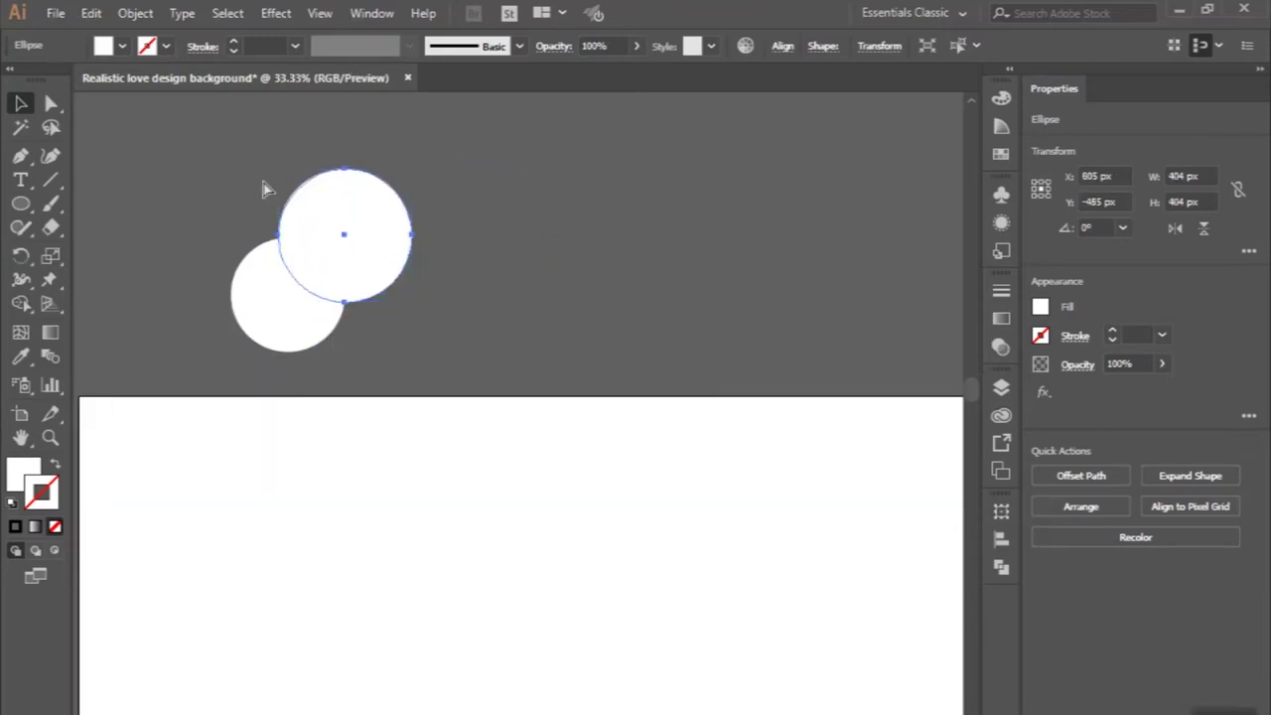
scroll(429, 238, "up", 1)
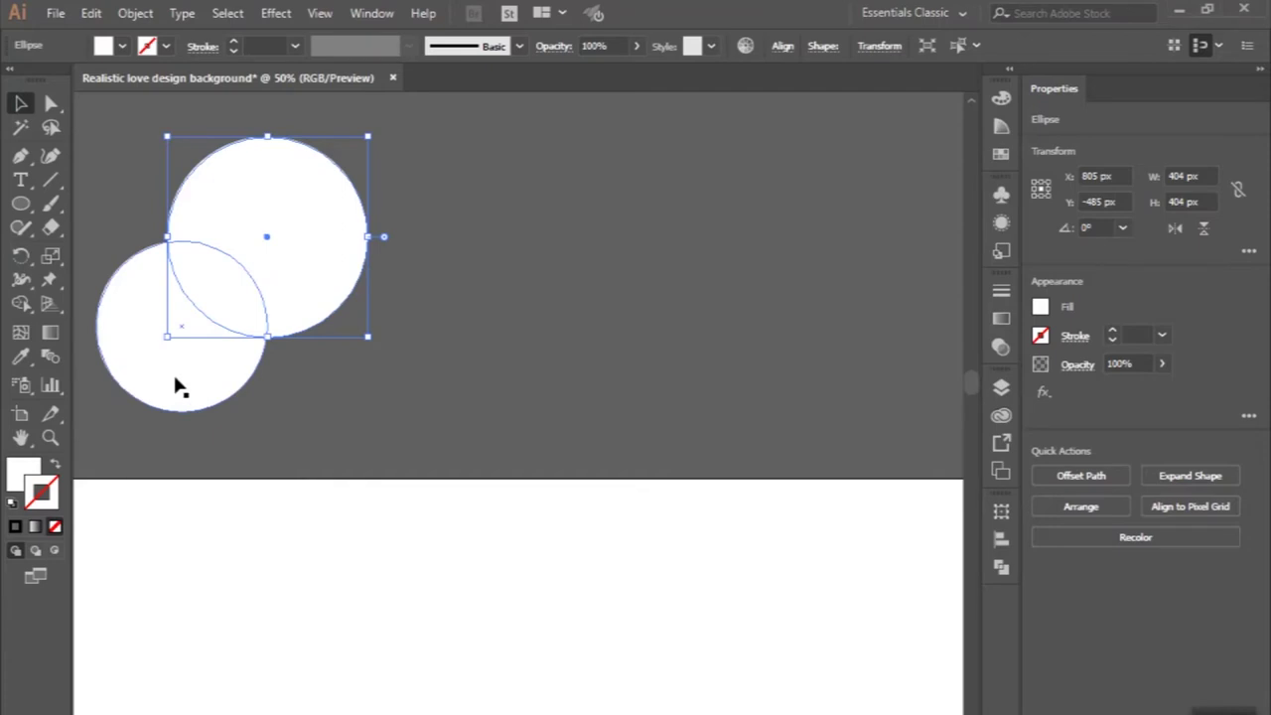
left_click(145, 364)
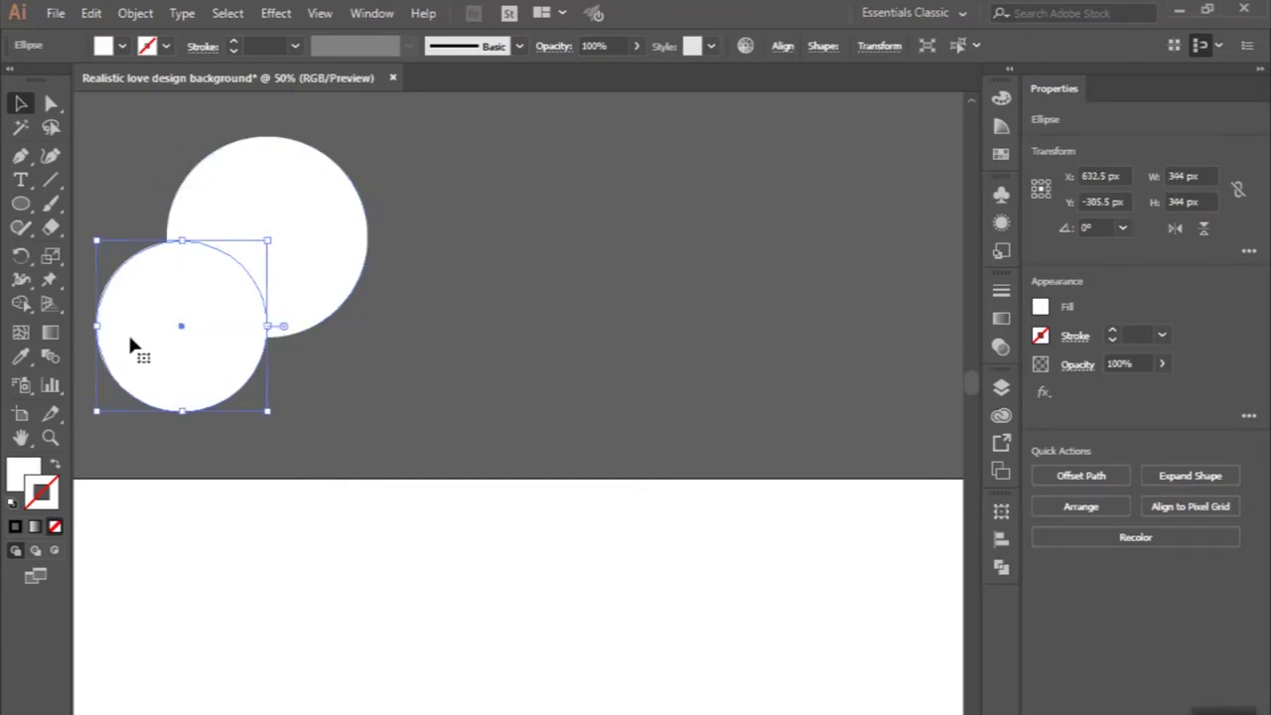
mouse_move(130, 340)
left_mouse_down()
mouse_move(384, 292)
mouse_move(335, 309)
left_mouse_up()
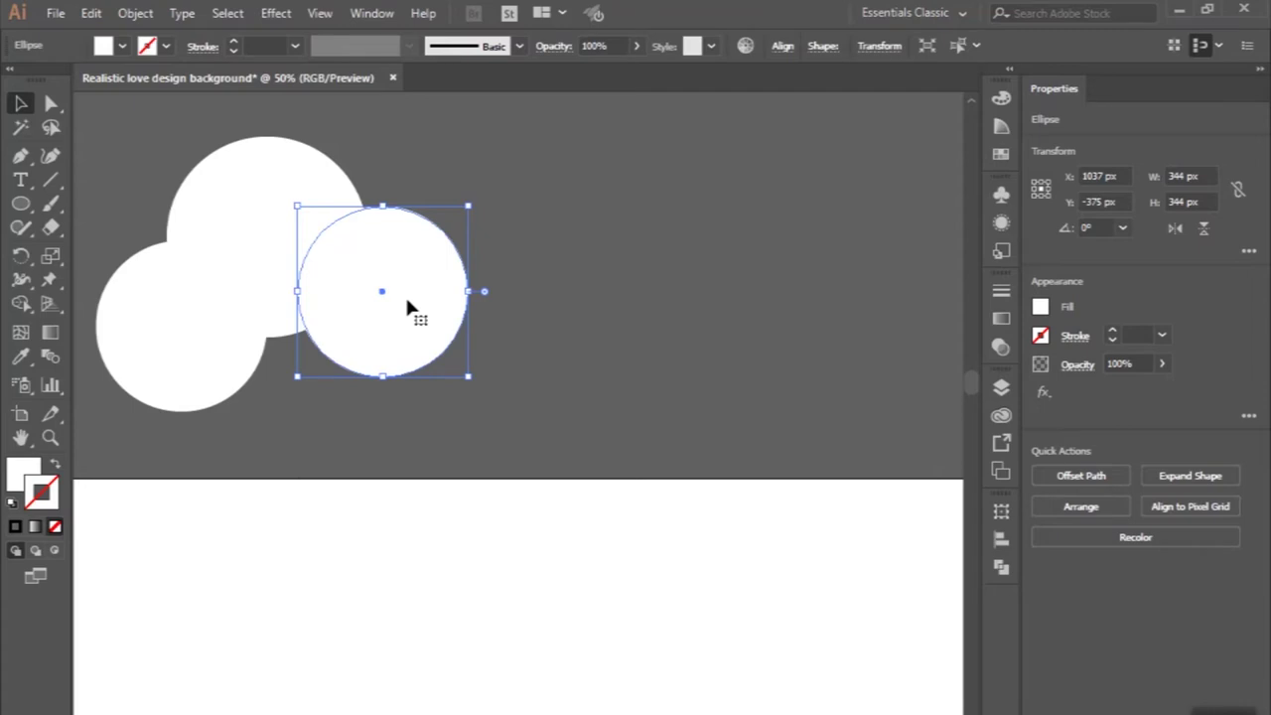
left_click_drag(428, 330, 442, 360)
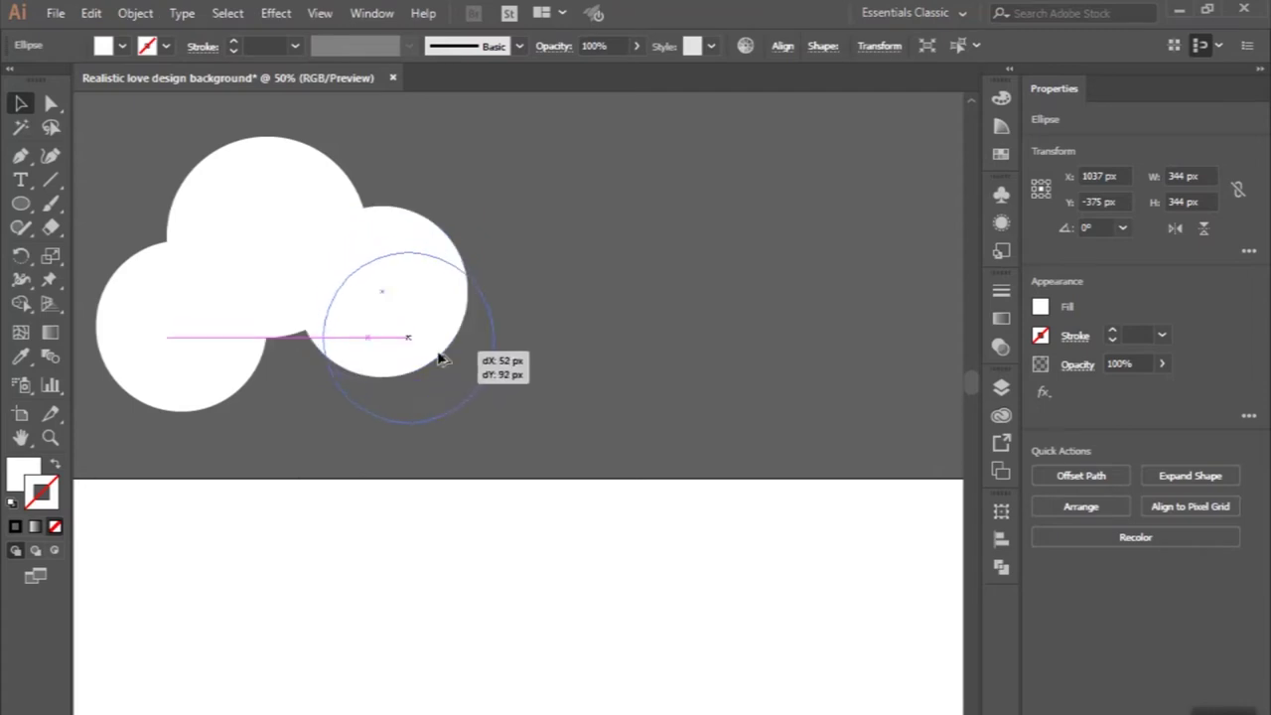
left_click_drag(442, 359, 442, 359)
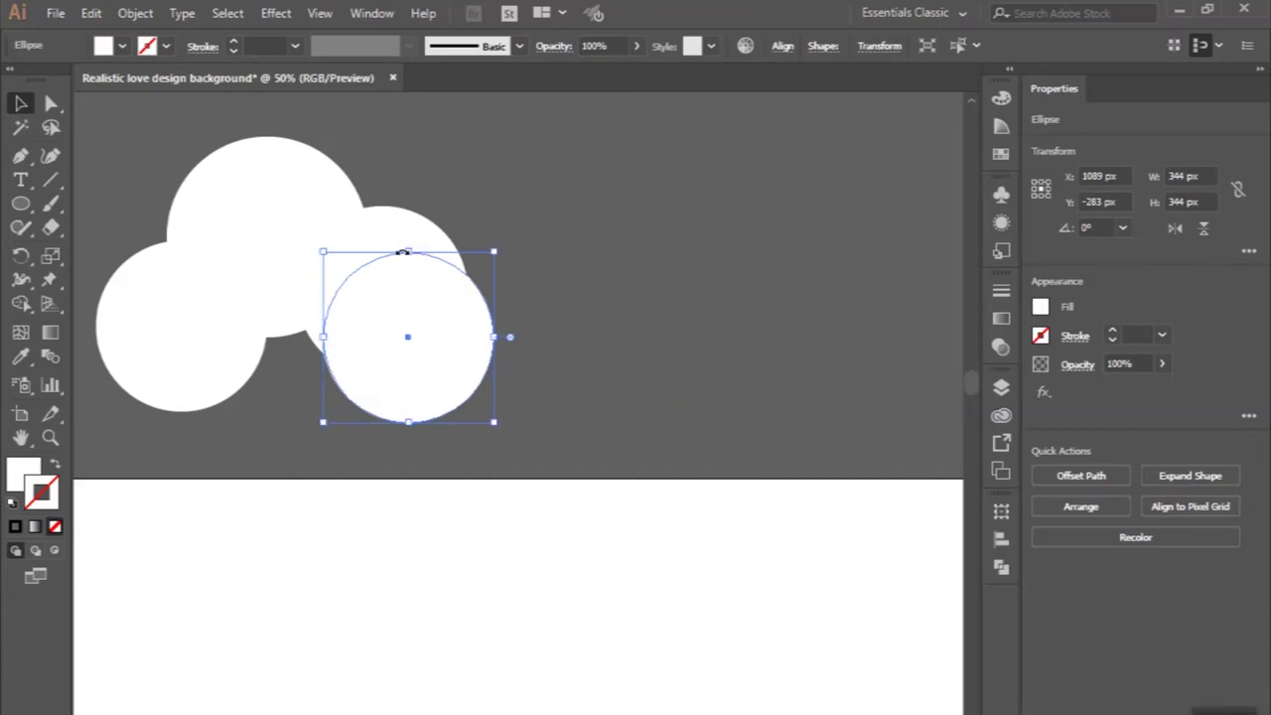
left_click_drag(402, 252, 417, 288)
left_click_drag(429, 350, 498, 349)
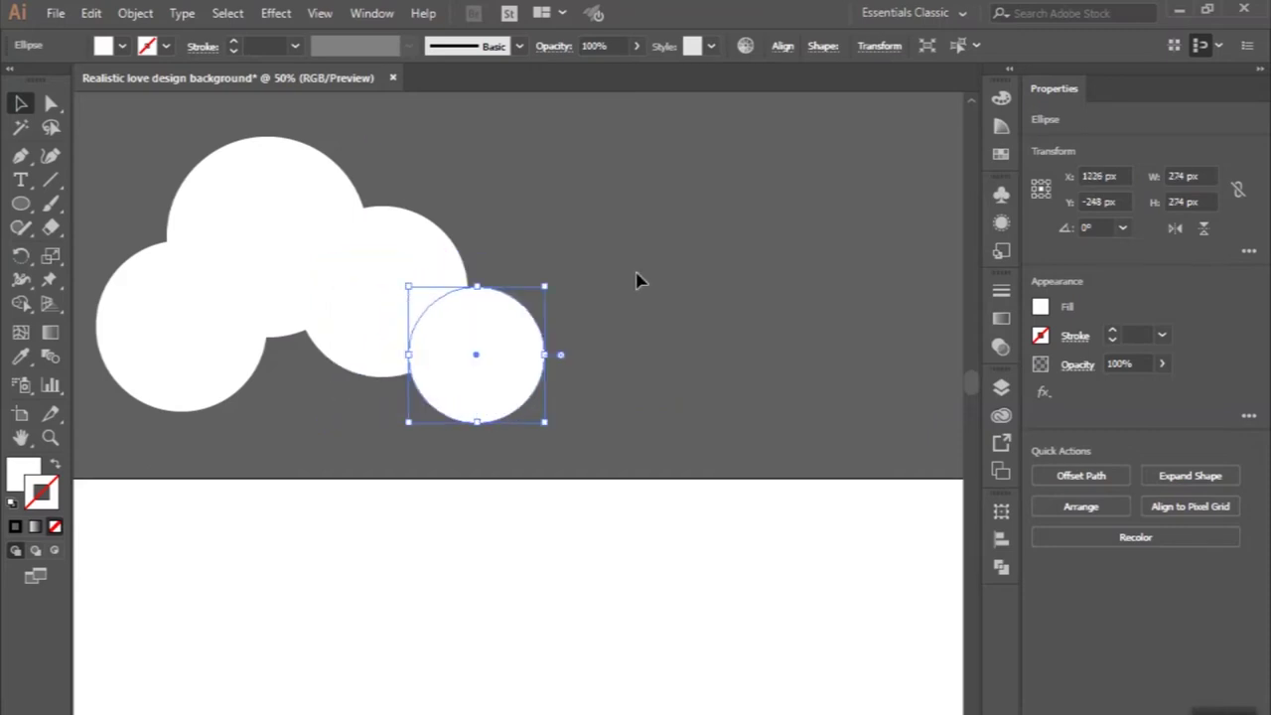
left_click(638, 281)
scroll(638, 281, "down", 1)
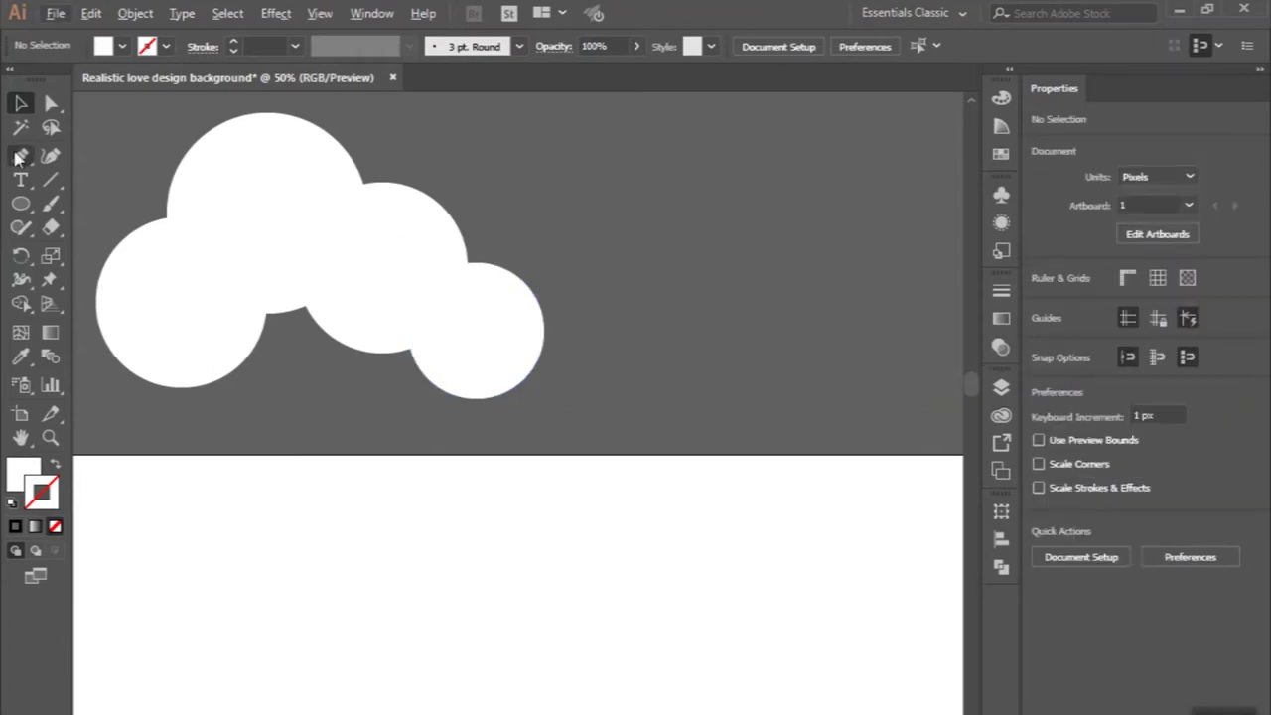
- Draw a closed pen path across the cloud's bottom between the left and right circles
left_click(17, 156)
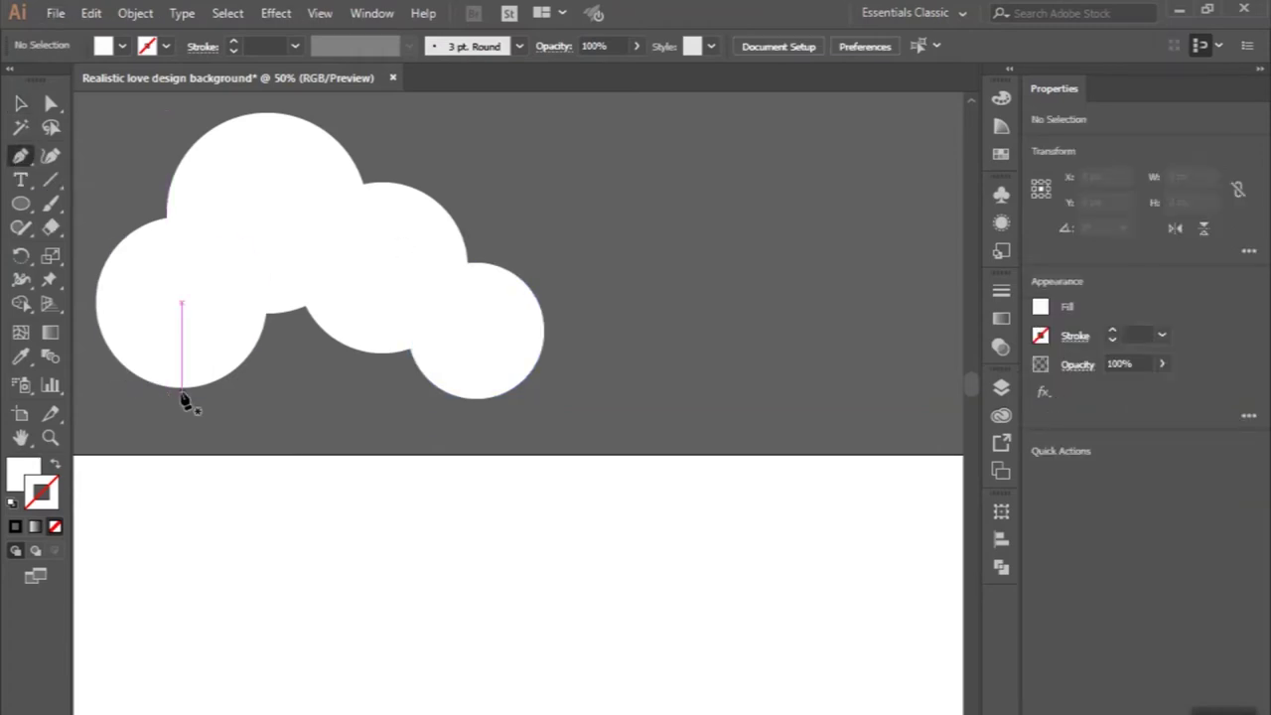
left_click(181, 386)
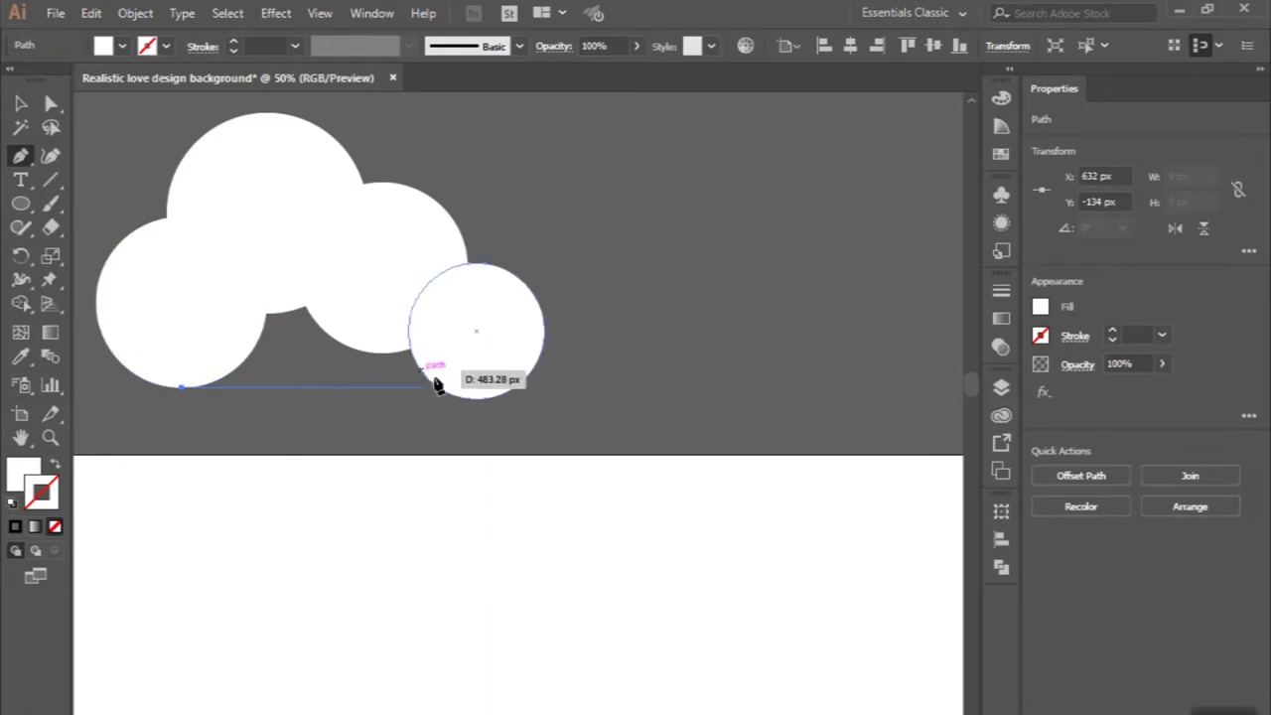
left_click(467, 386)
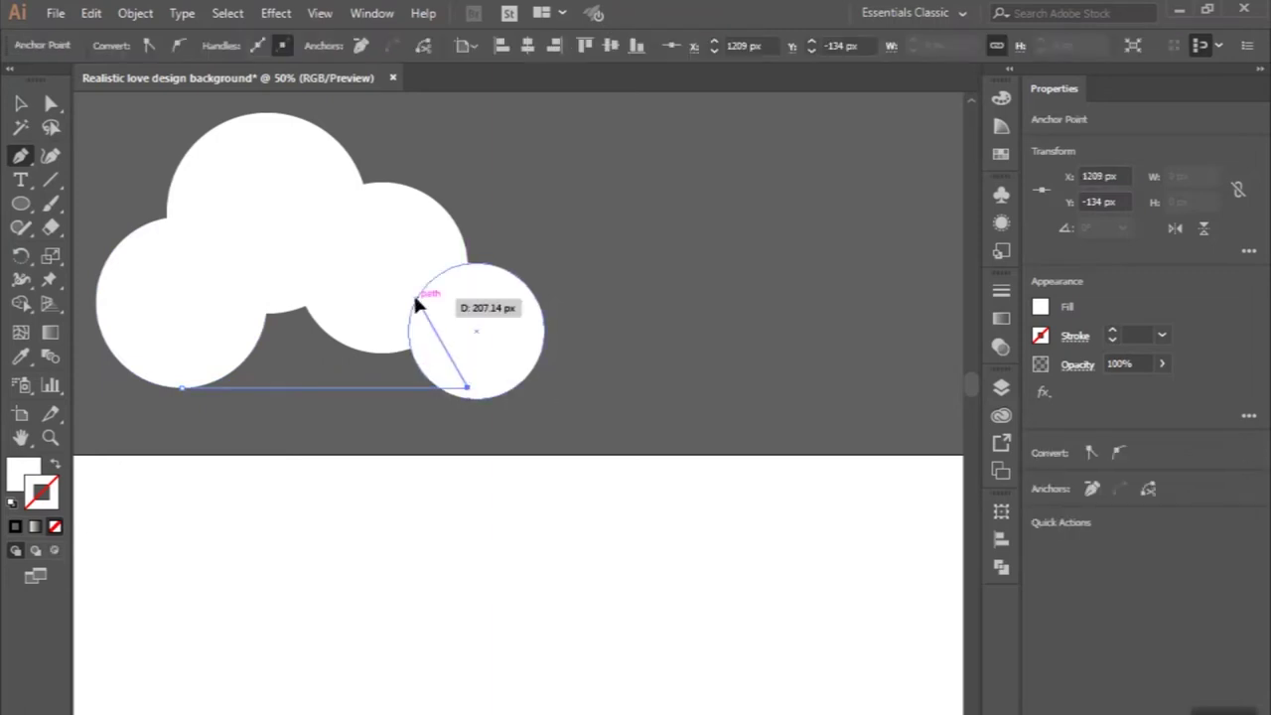
left_click_drag(417, 298, 368, 271)
left_click_drag(271, 280, 233, 307)
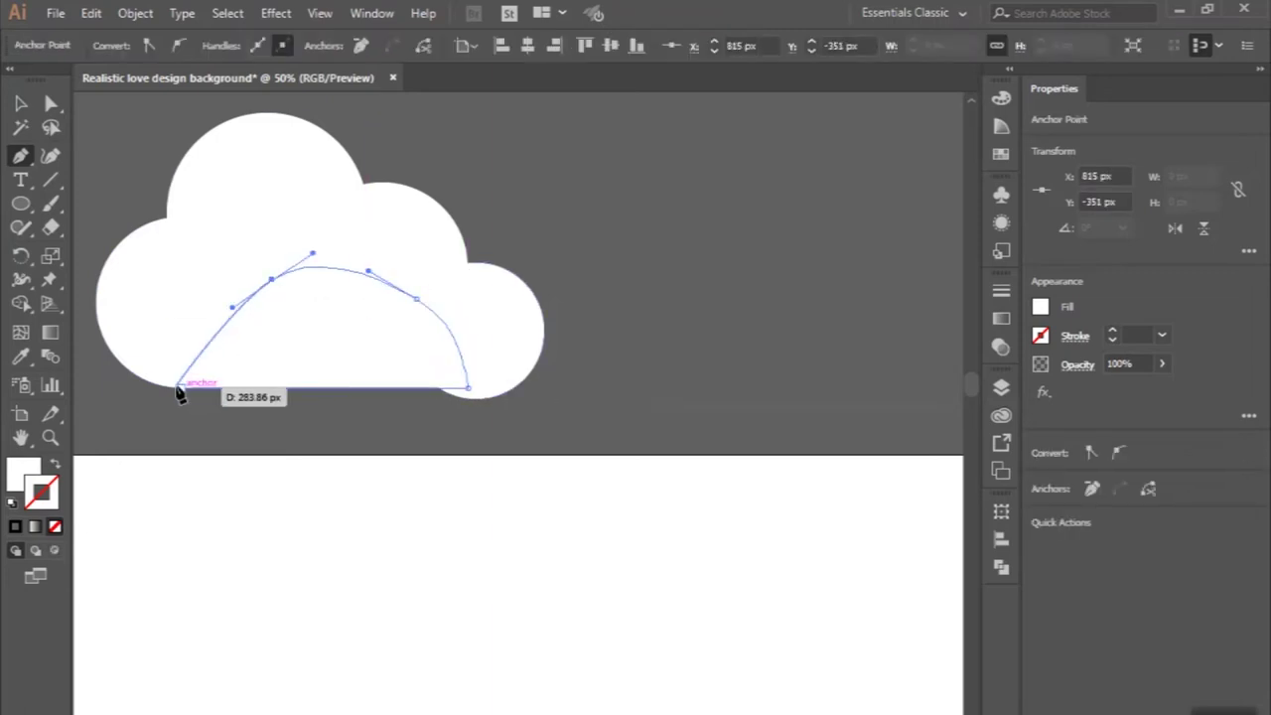
left_click(182, 387)
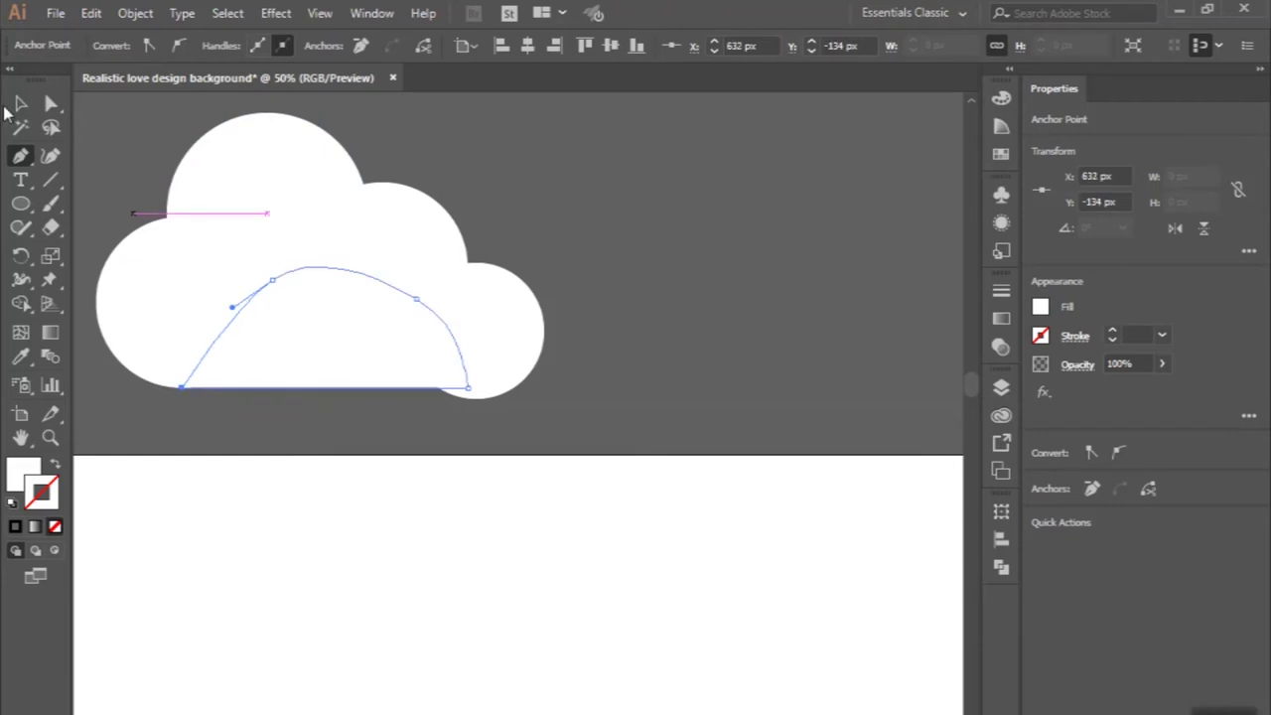
left_click(19, 103)
- Nudge the right circle up and shift the upper circle up-right within the cloud
scroll(524, 336, "up", 1)
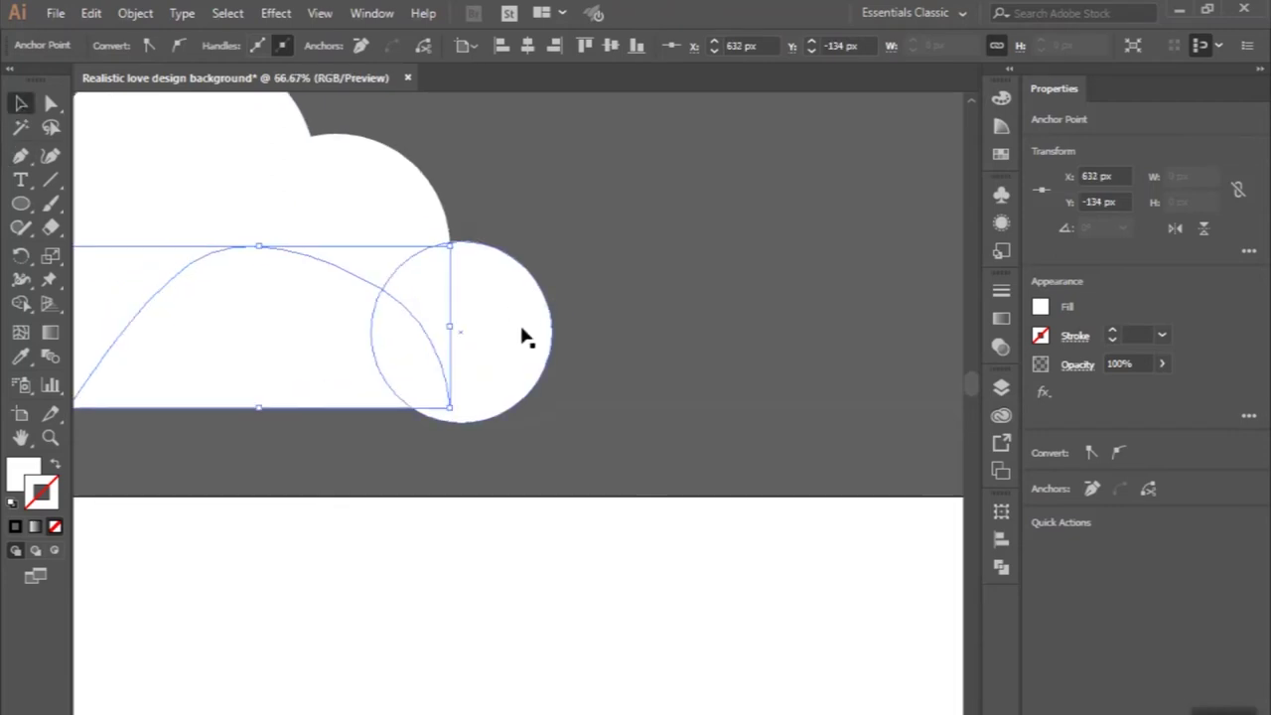
left_click_drag(524, 330, 521, 315)
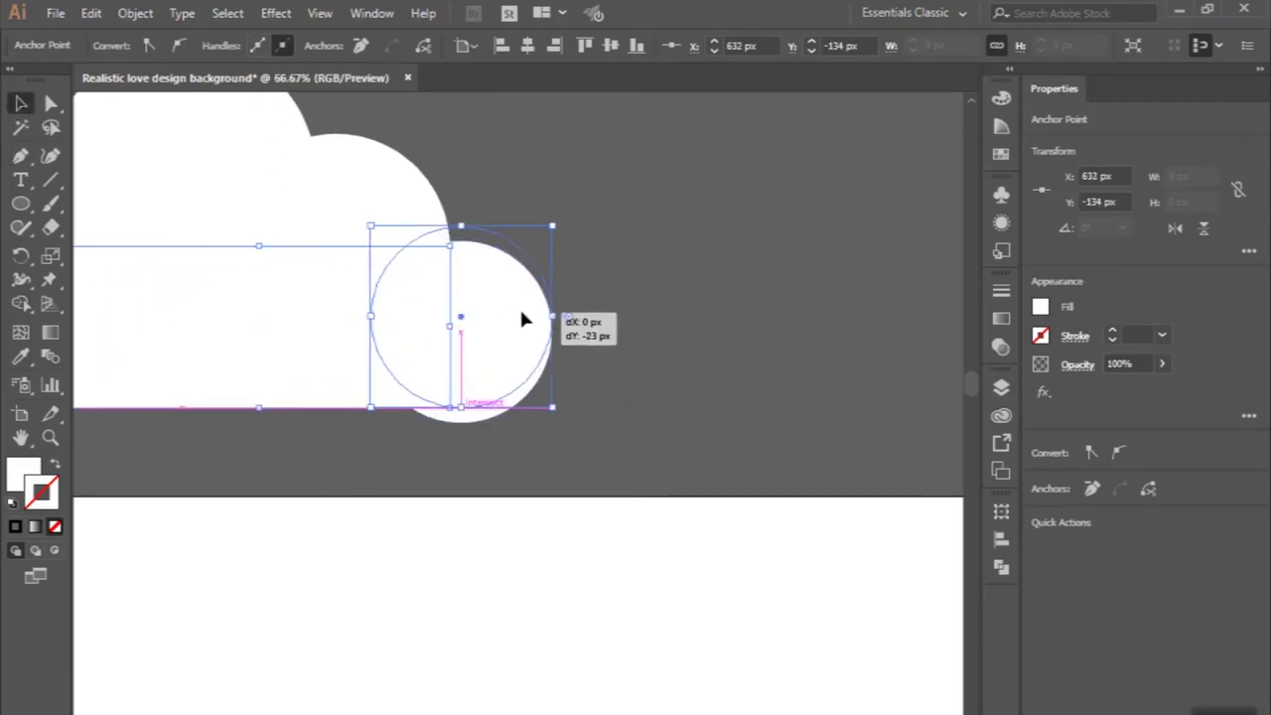
left_click(630, 347)
scroll(630, 347, "down", 2)
scroll(499, 263, "up", 1)
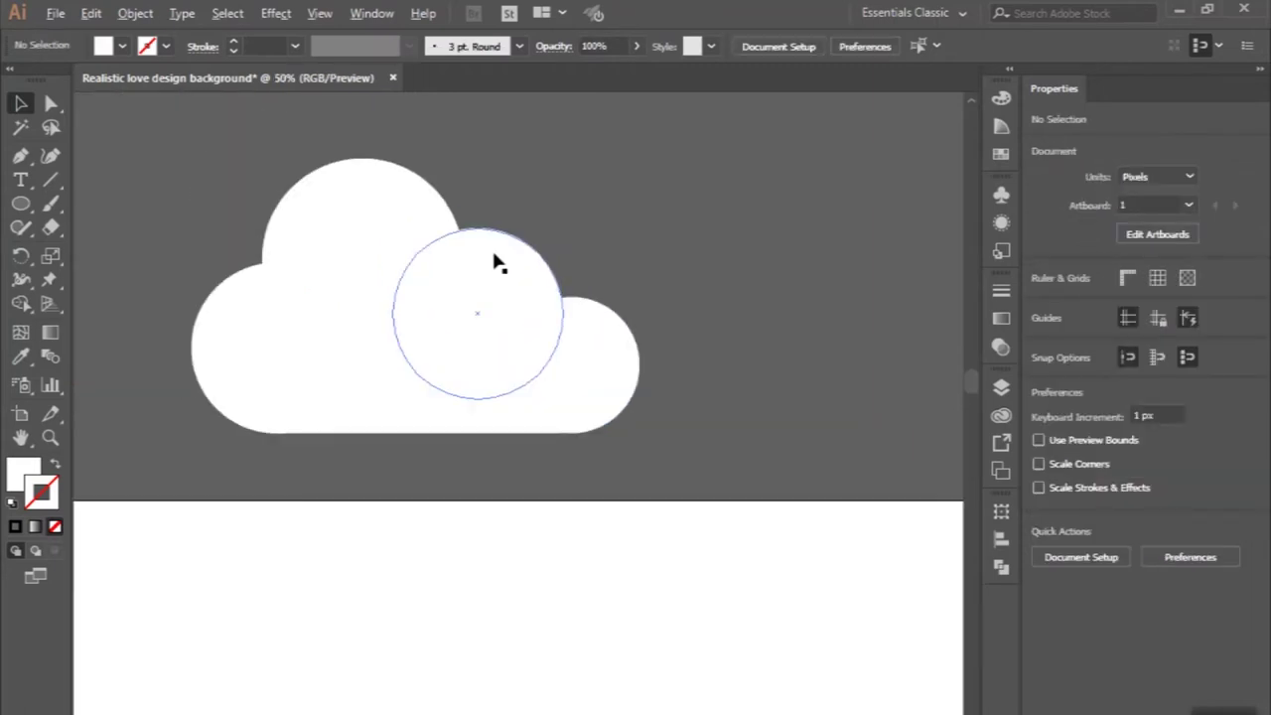
left_click_drag(497, 258, 482, 247)
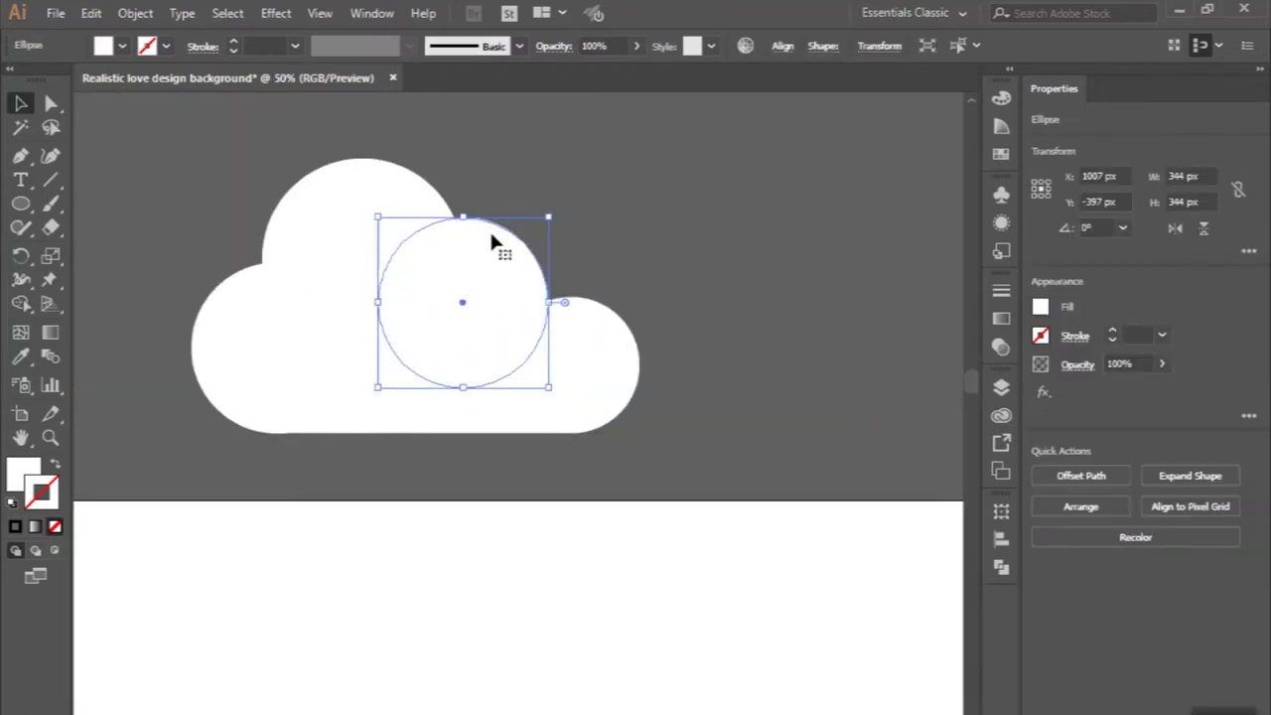
mouse_move(487, 239)
left_mouse_down()
mouse_move(512, 215)
mouse_move(499, 236)
left_mouse_up()
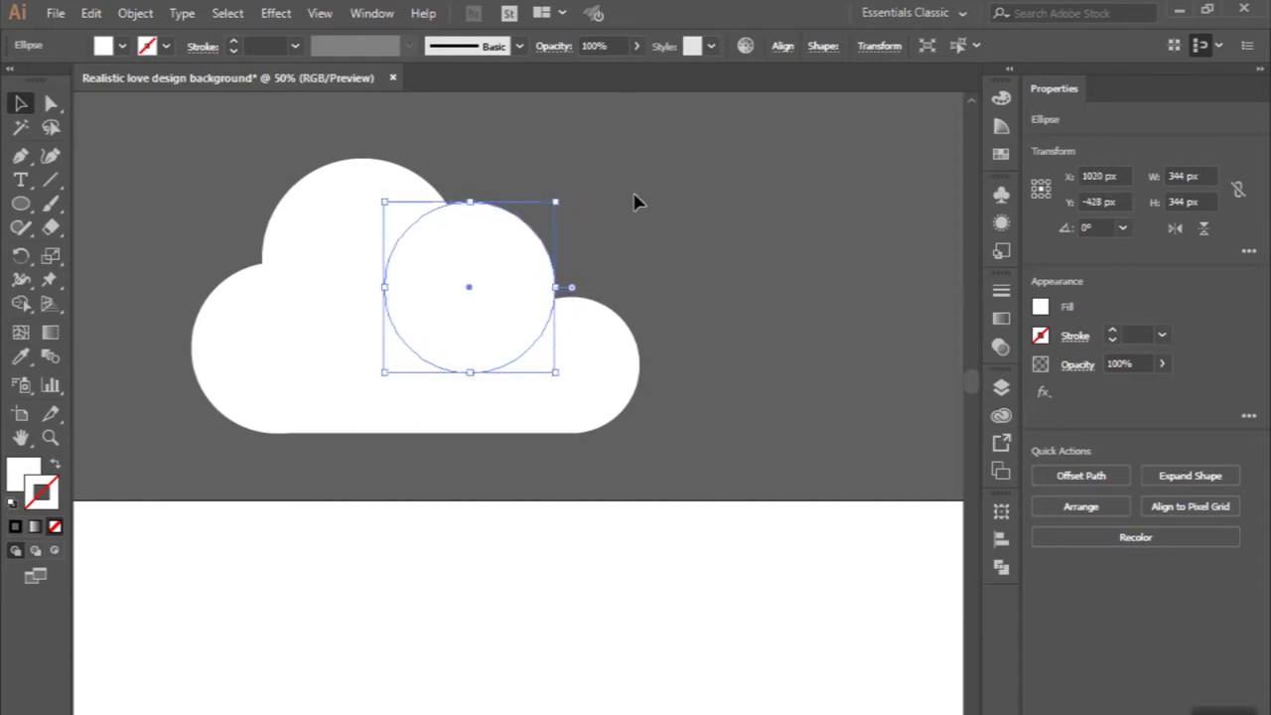
left_click(638, 201)
key("ctrl+minus")
scroll(635, 199, "right", 2)
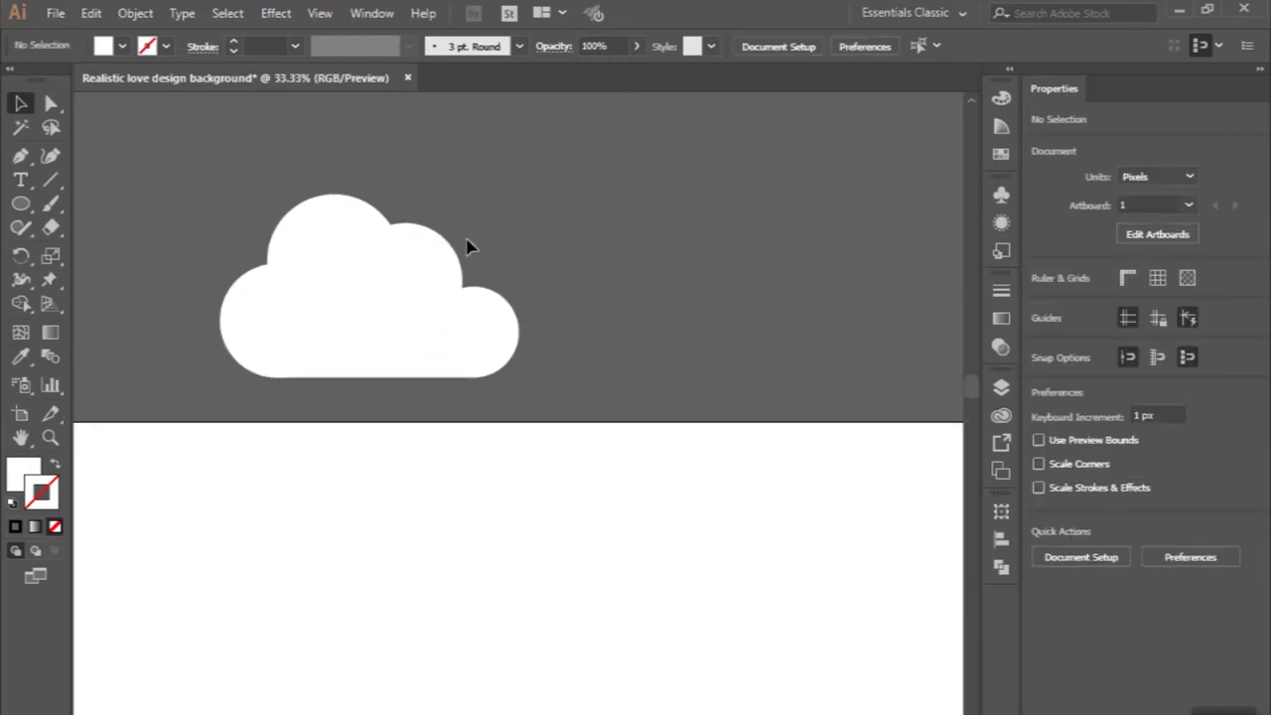
scroll(469, 246, "up", 1)
left_click_drag(423, 271, 432, 271)
- Alt-drag a copy of the cloud's left circle slightly up and left
left_click(590, 249)
scroll(590, 250, "down", 1)
scroll(590, 251, "up", 1)
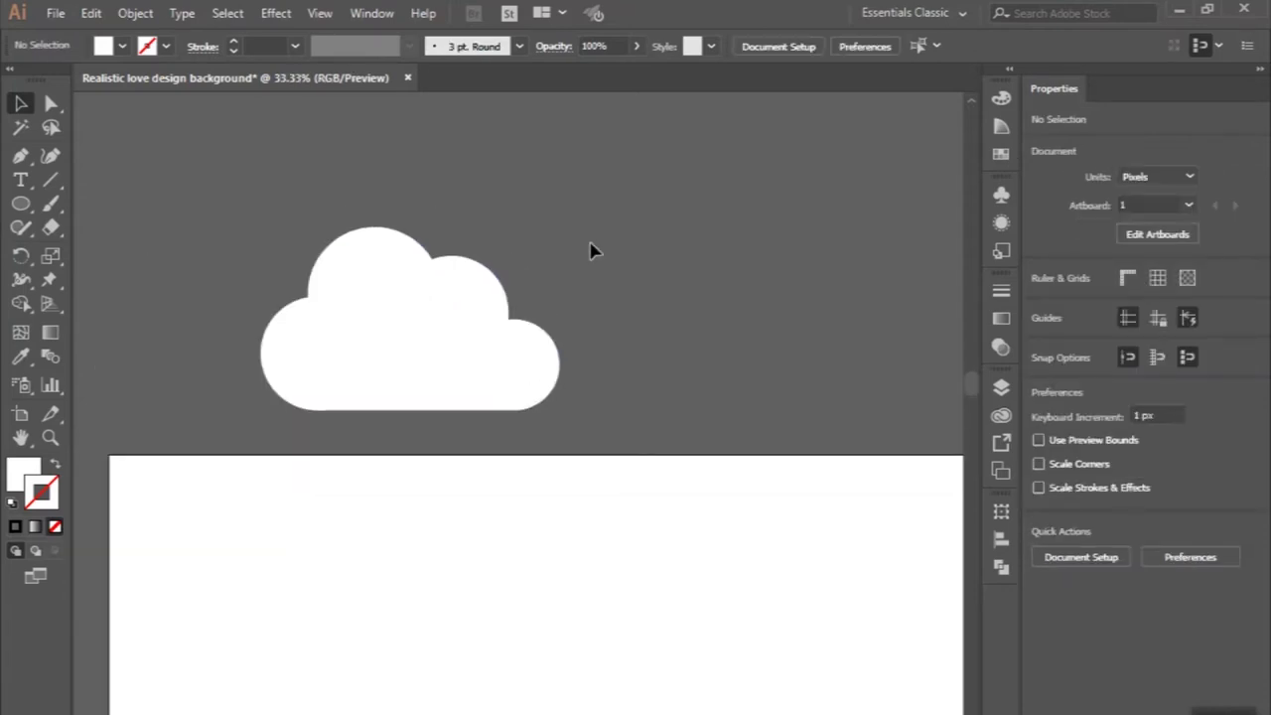
mouse_move(272, 222)
left_mouse_down()
mouse_move(590, 391)
mouse_move(561, 413)
left_mouse_up()
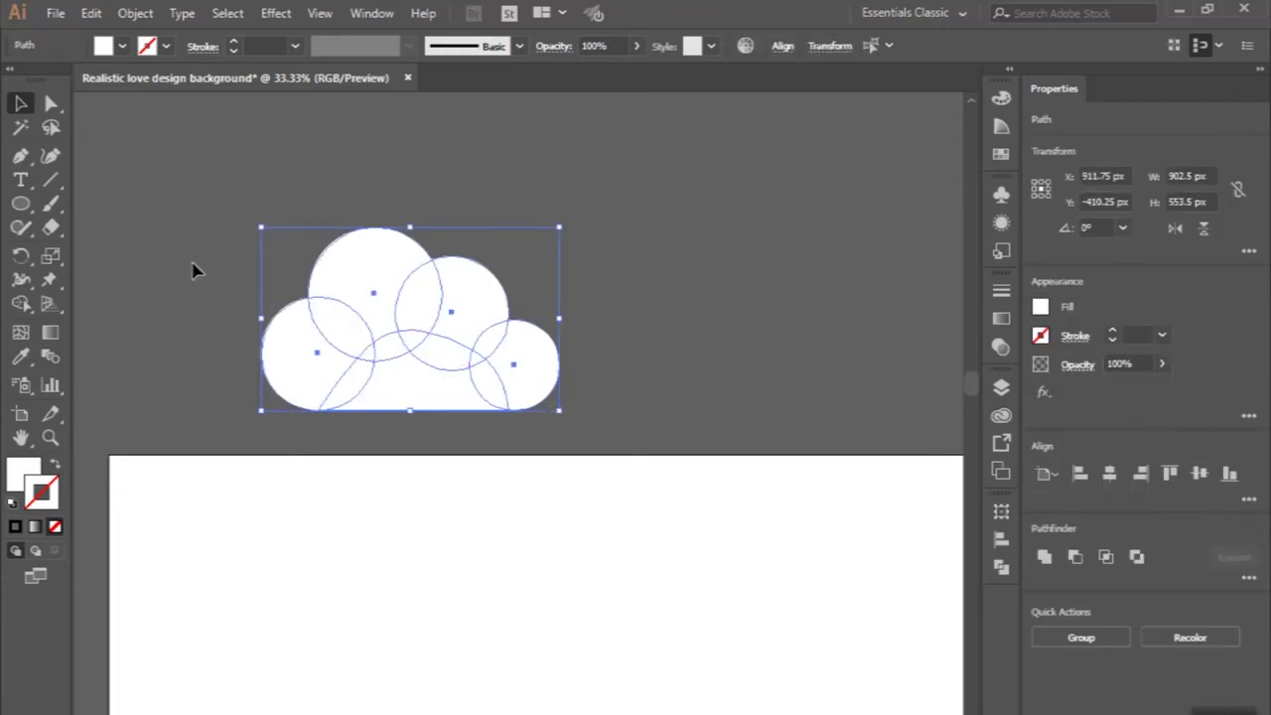
left_click(208, 276)
scroll(312, 341, "up", 1)
scroll(336, 375, "up", 1)
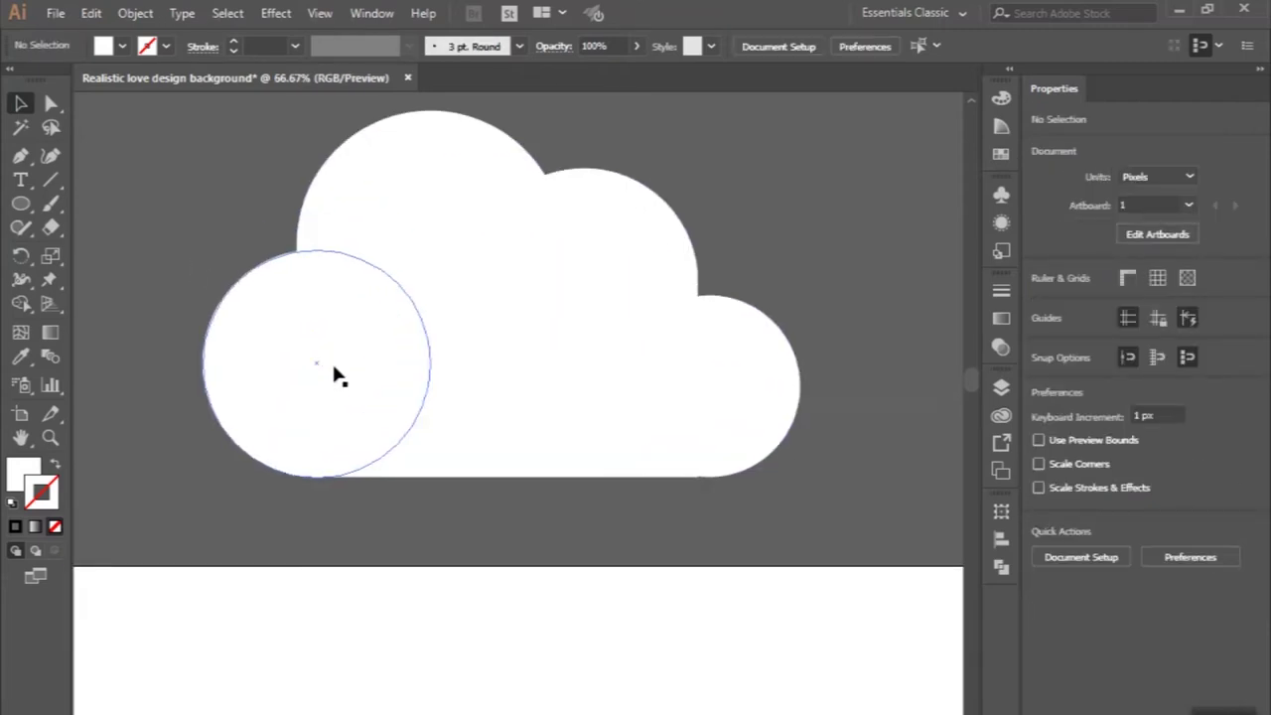
left_click(336, 373)
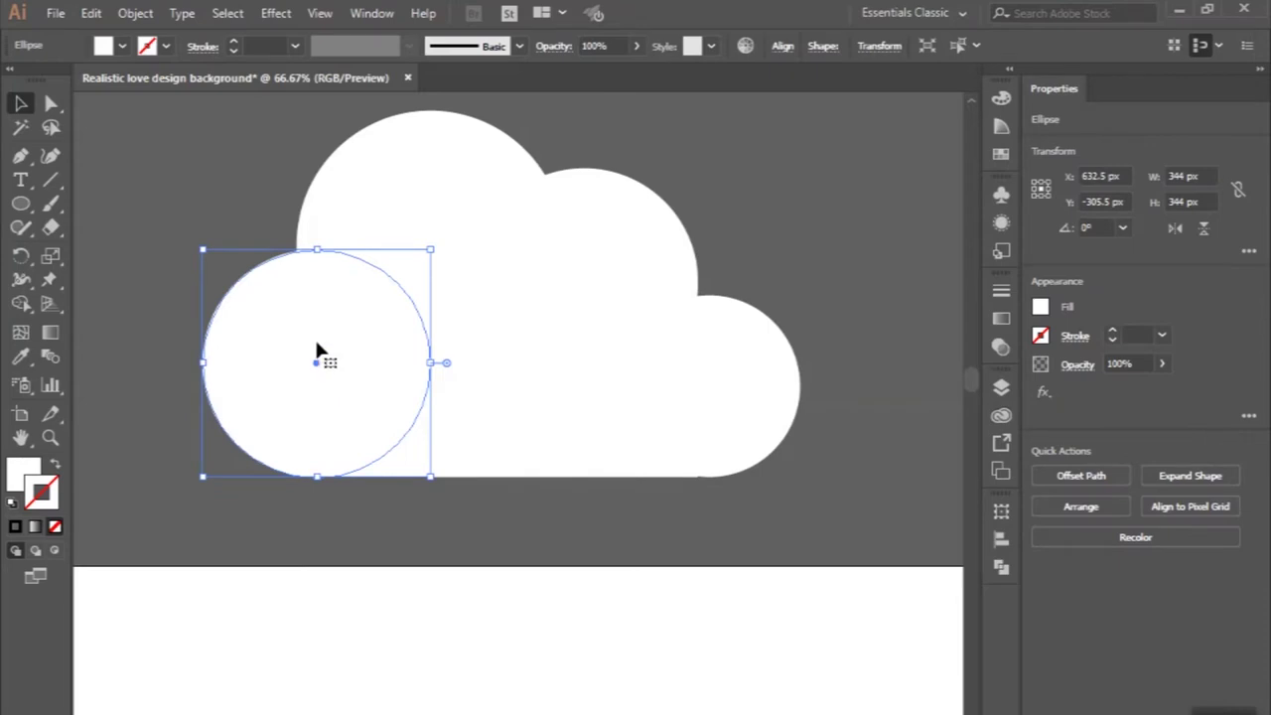
left_click_drag(317, 346, 308, 321)
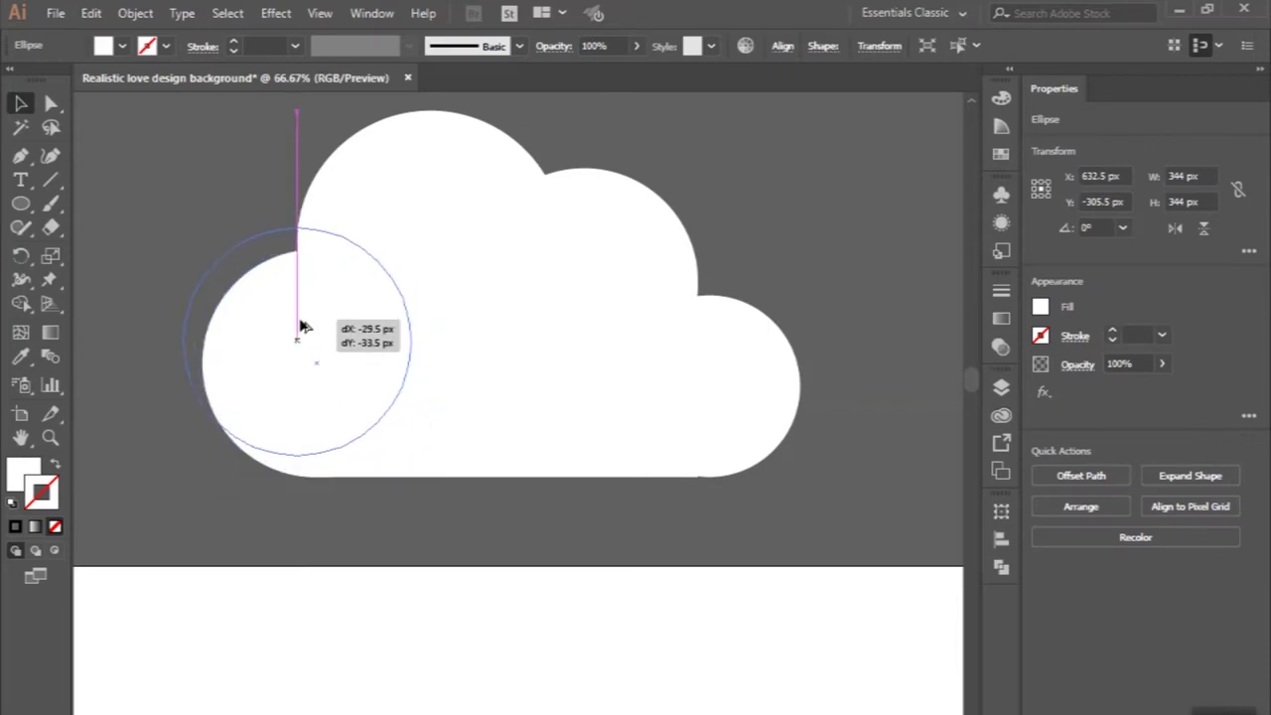
left_click_drag(308, 326, 298, 332)
- Fill the copy light grey and bring the original white circle to the front
left_click(120, 46)
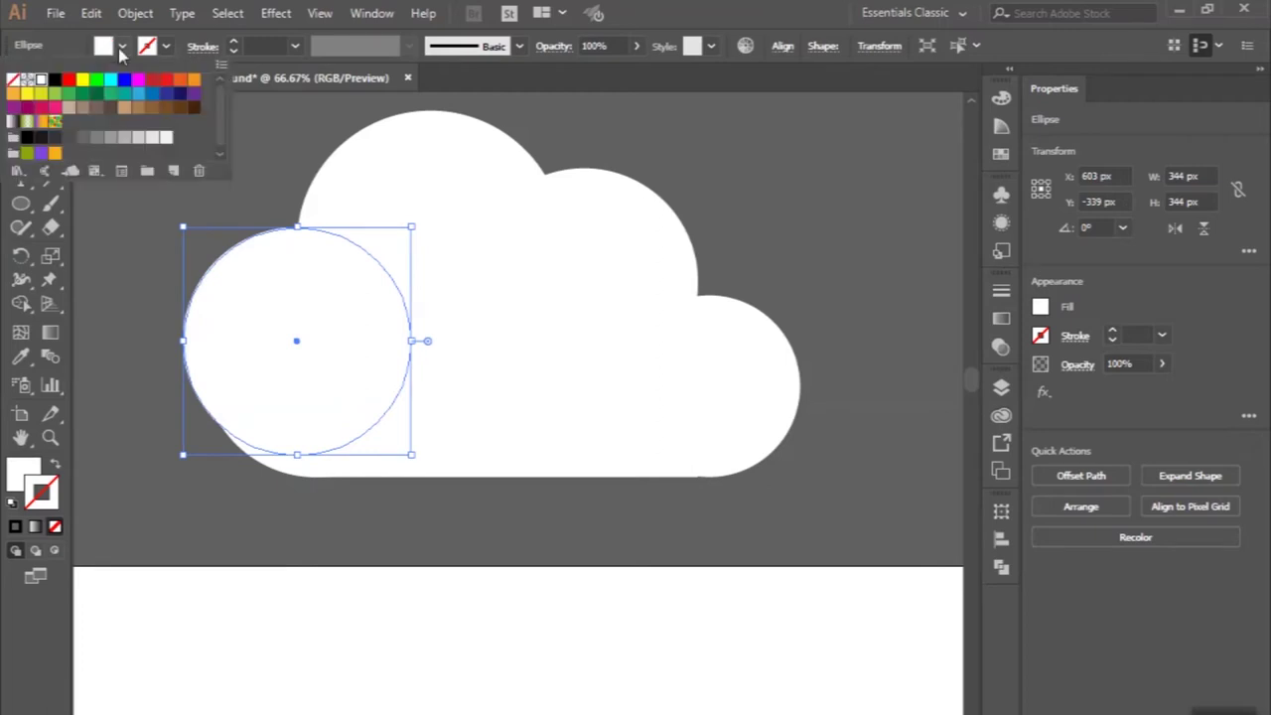
left_click(152, 137)
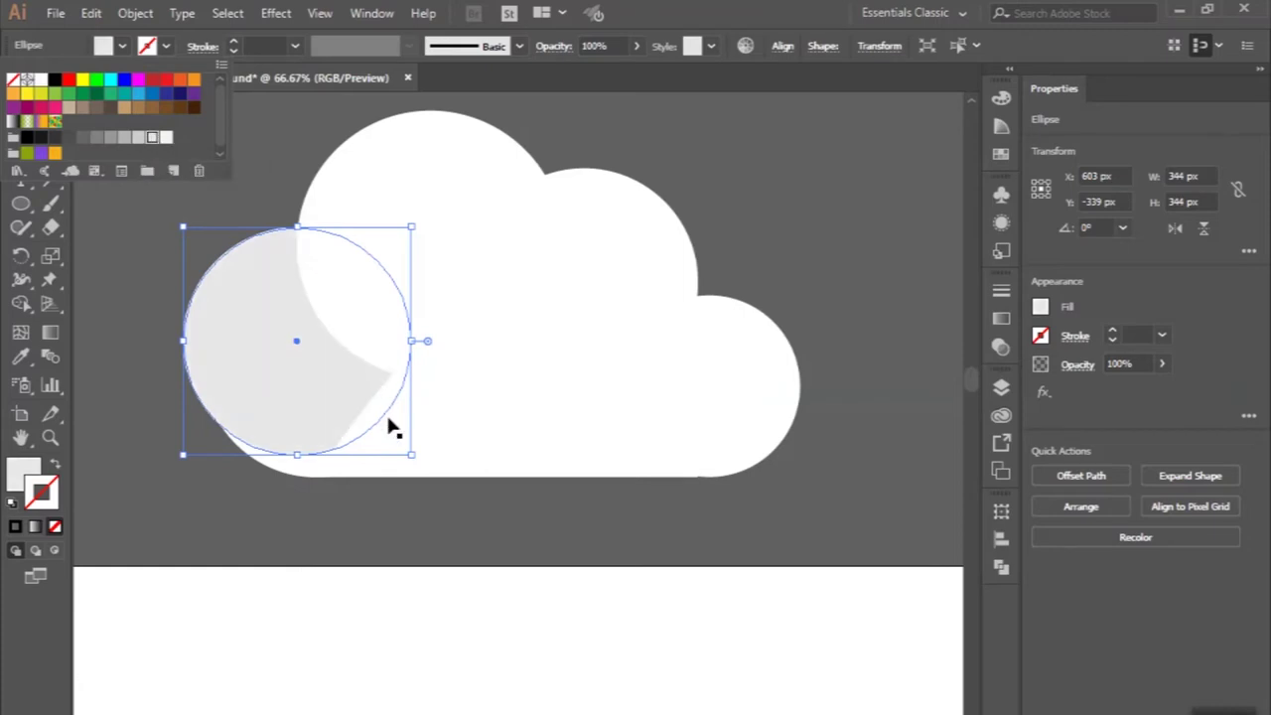
left_click(389, 447)
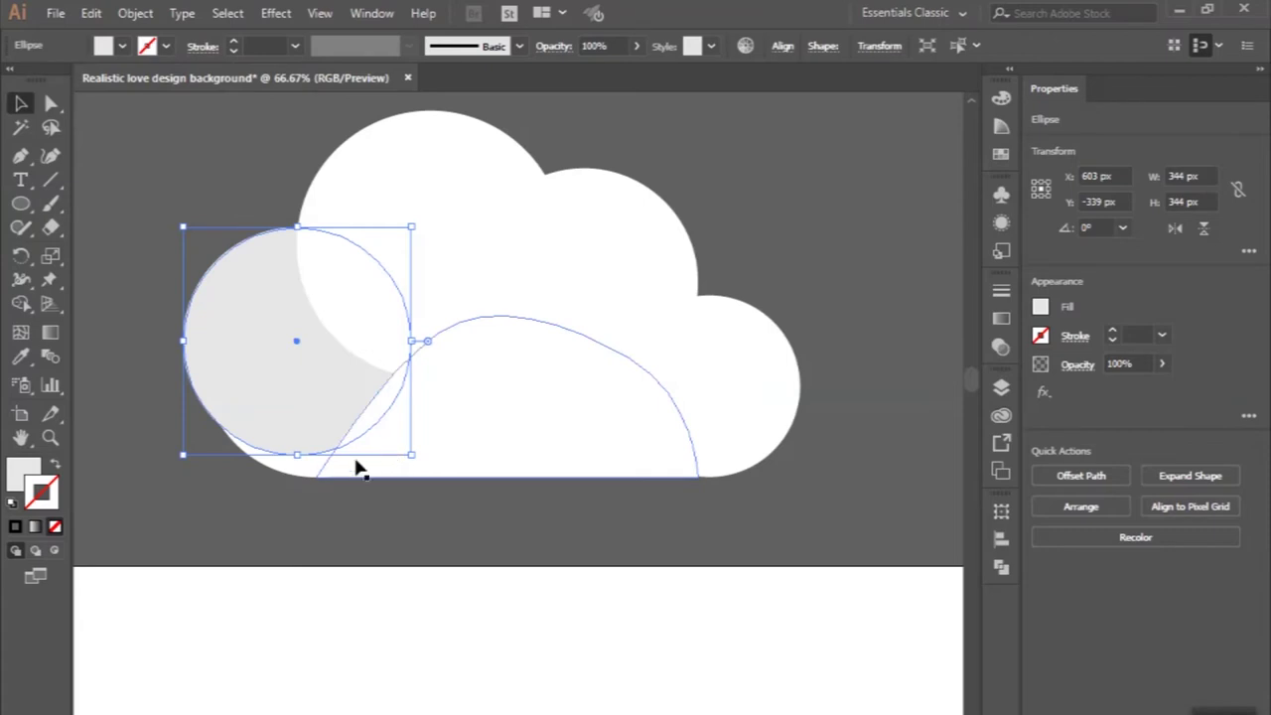
left_click_drag(306, 476, 306, 478)
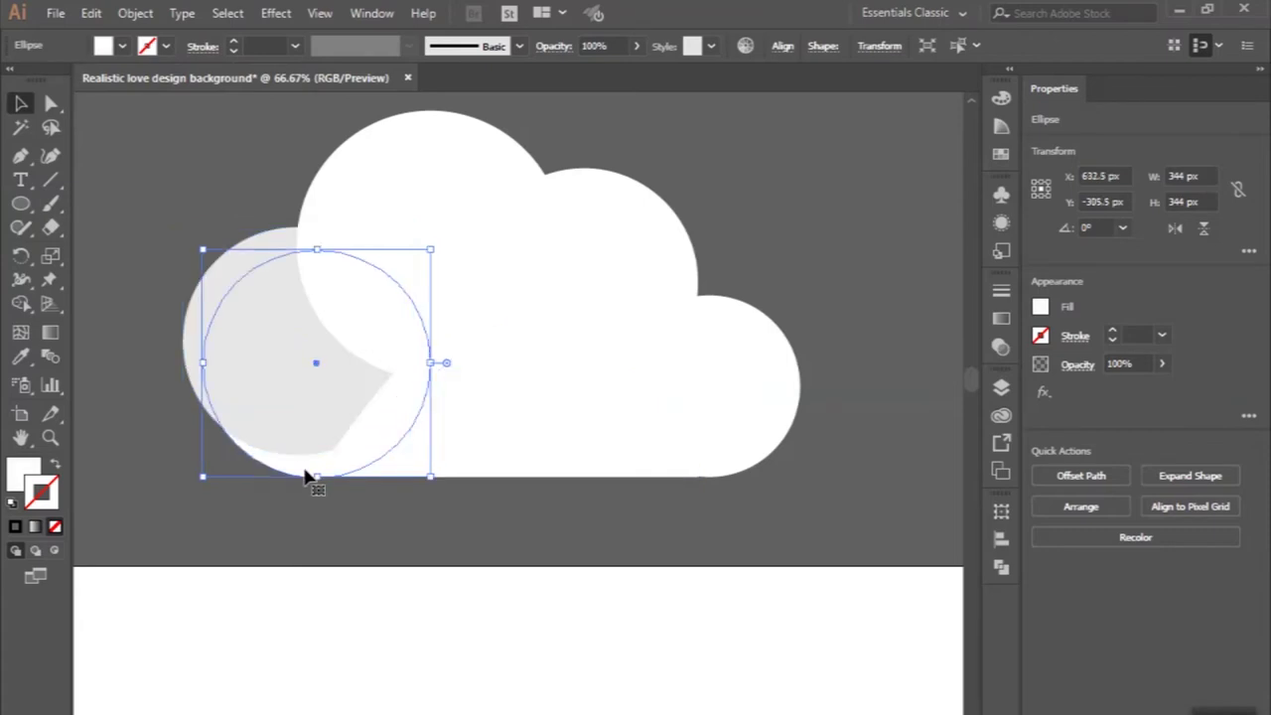
key("ctrl+shift+b")
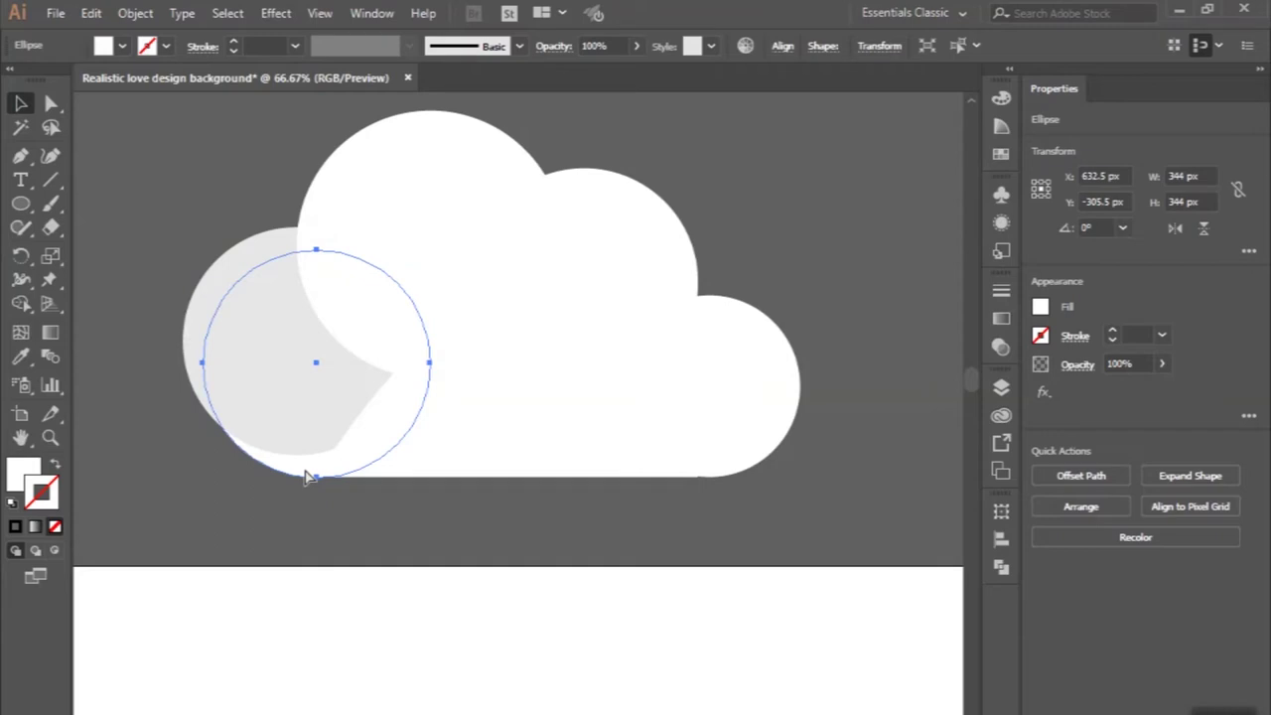
key("ctrl+shift+b")
left_click(136, 11)
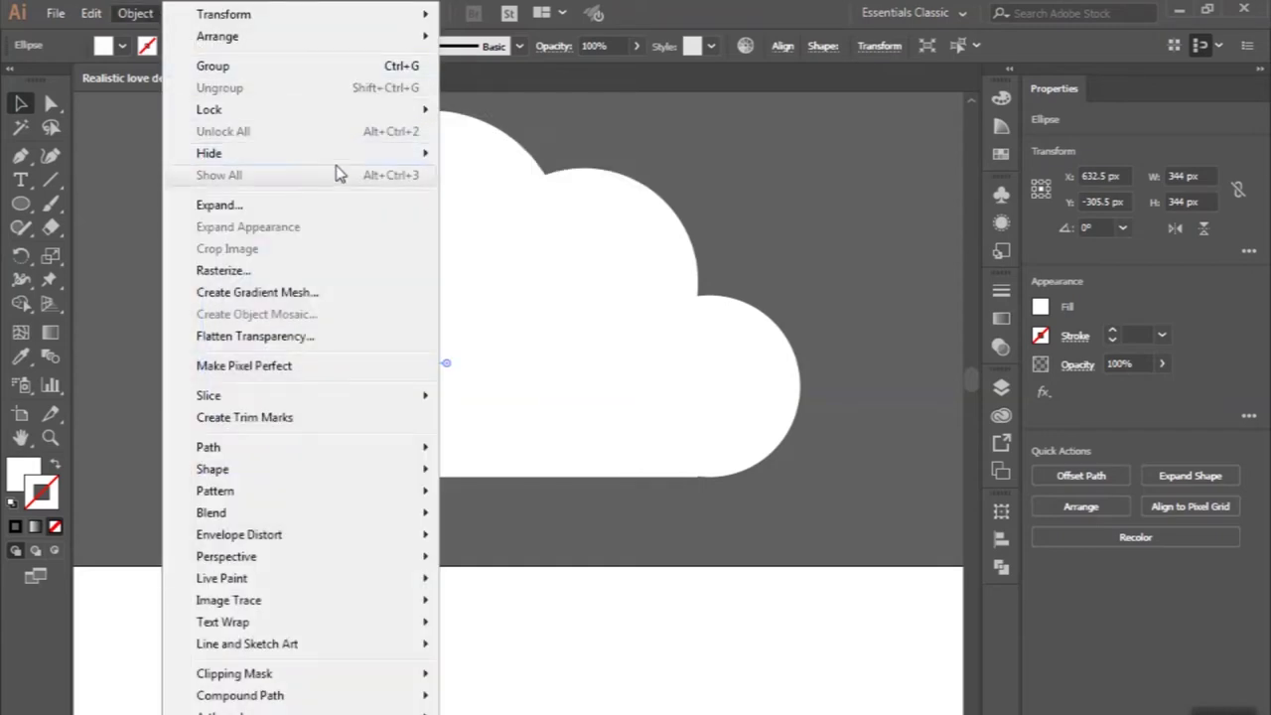
mouse_move(218, 36)
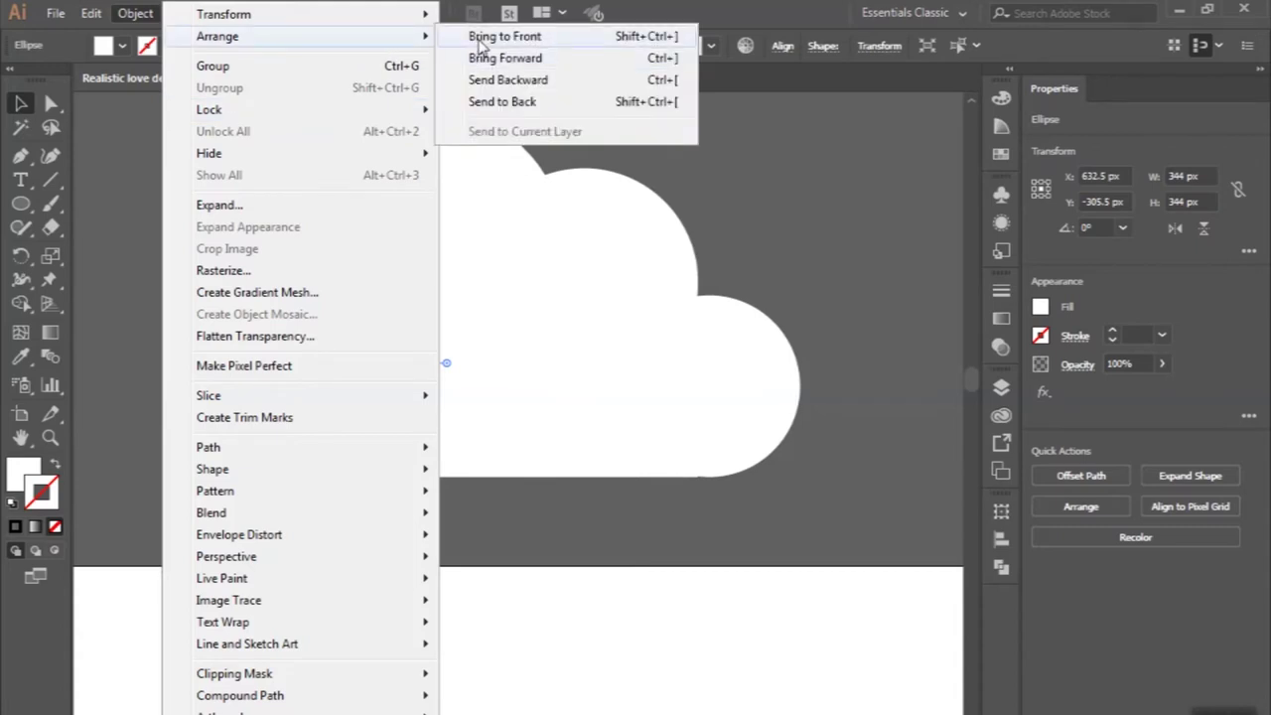
left_click(486, 35)
- Select the white and grey circles and try the Shape Builder on them
left_click_drag(264, 266, 250, 256)
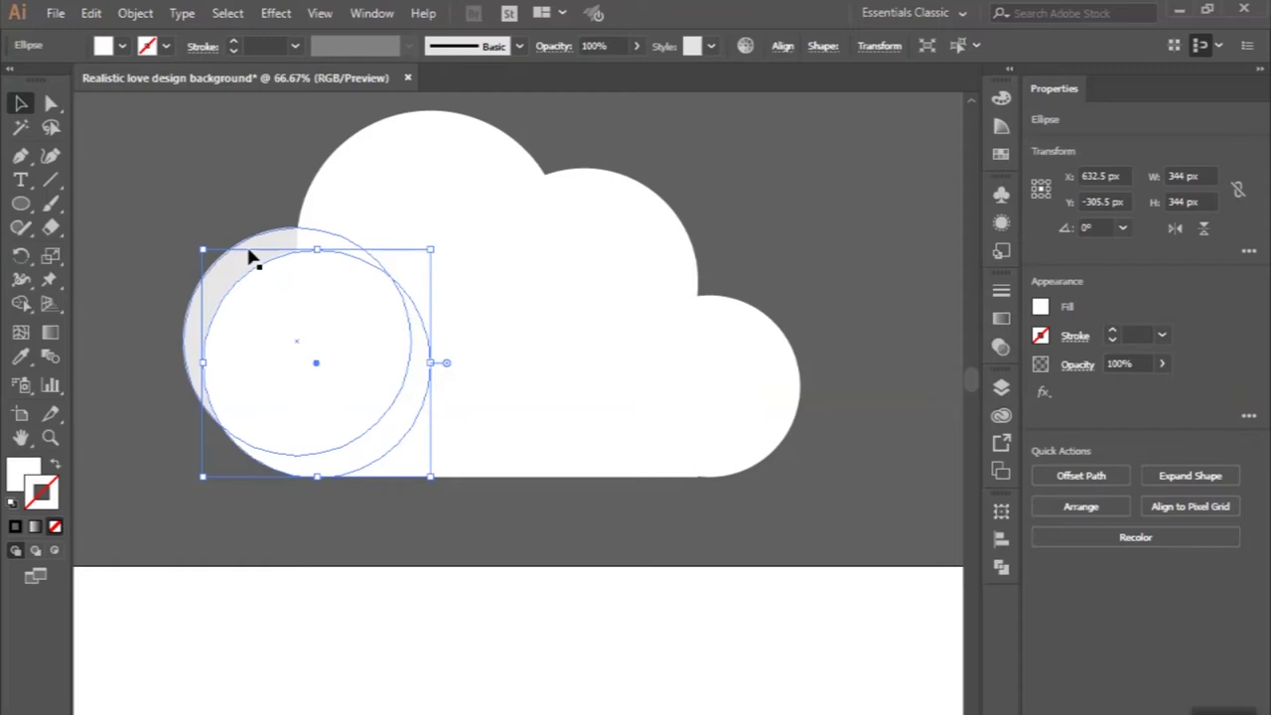
left_click_drag(250, 257, 250, 245)
left_click_drag(254, 248, 241, 214)
left_click(254, 242, "shift")
left_click(21, 303)
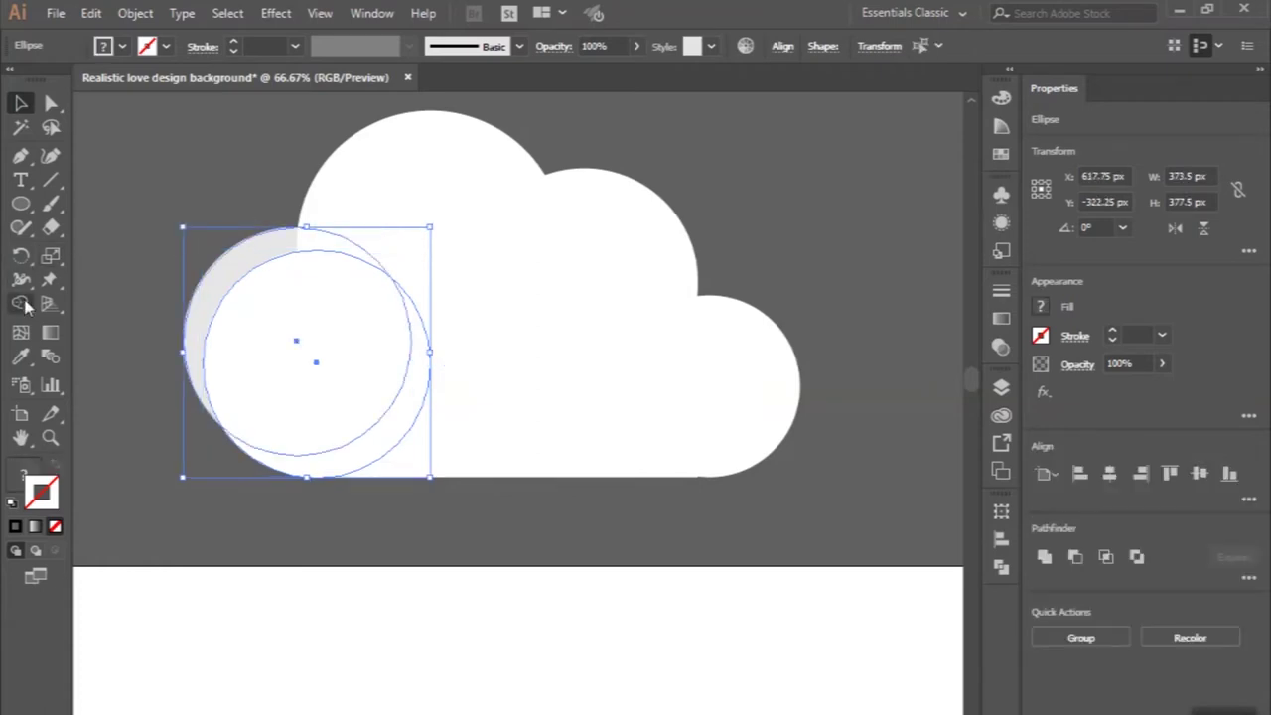
left_click(30, 103)
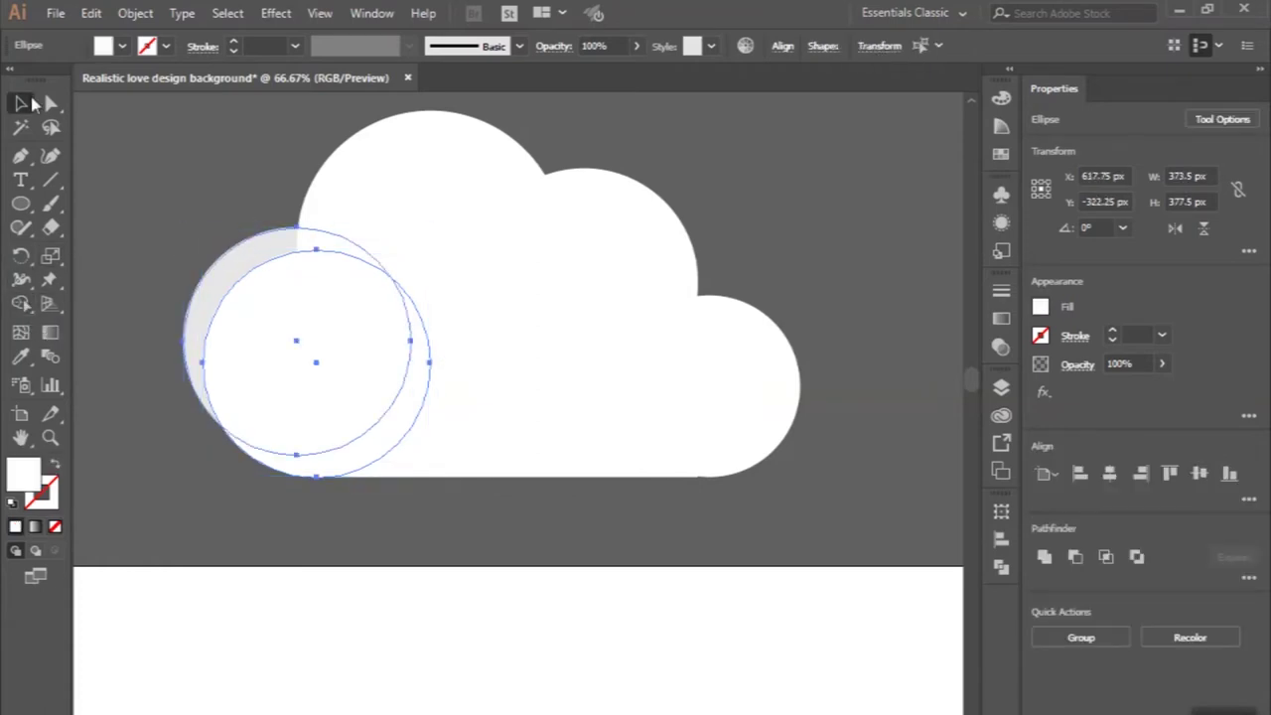
left_click(230, 178)
- Carve the white circle's area out of the grey copy, leaving a crescent
scroll(230, 178, "up", 1)
scroll(229, 178, "up", 1)
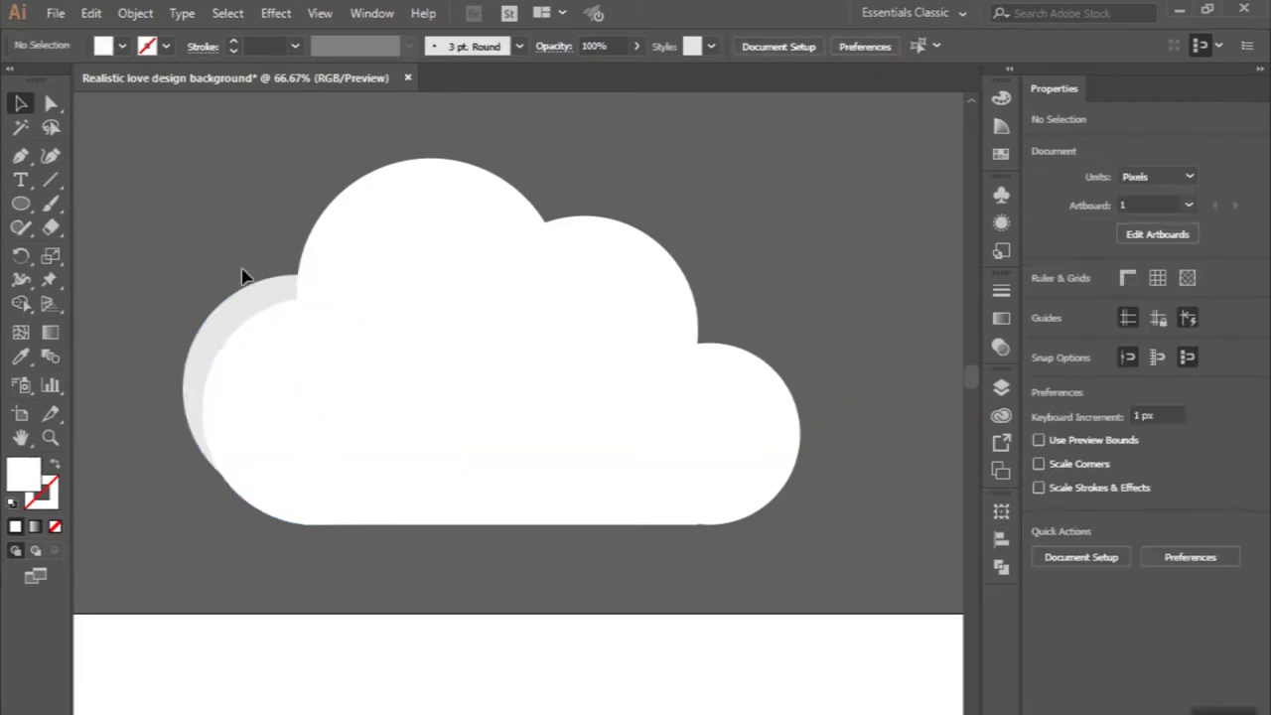
left_click_drag(246, 308, 262, 343)
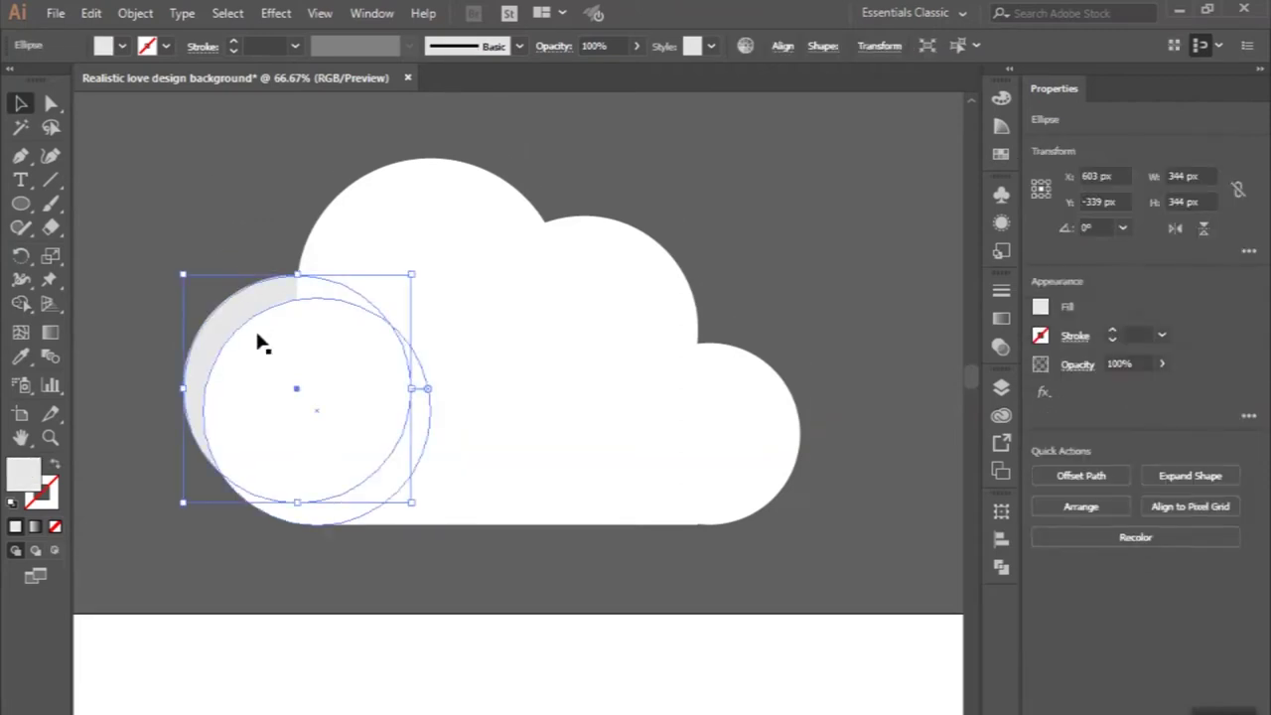
left_click(257, 335, "shift")
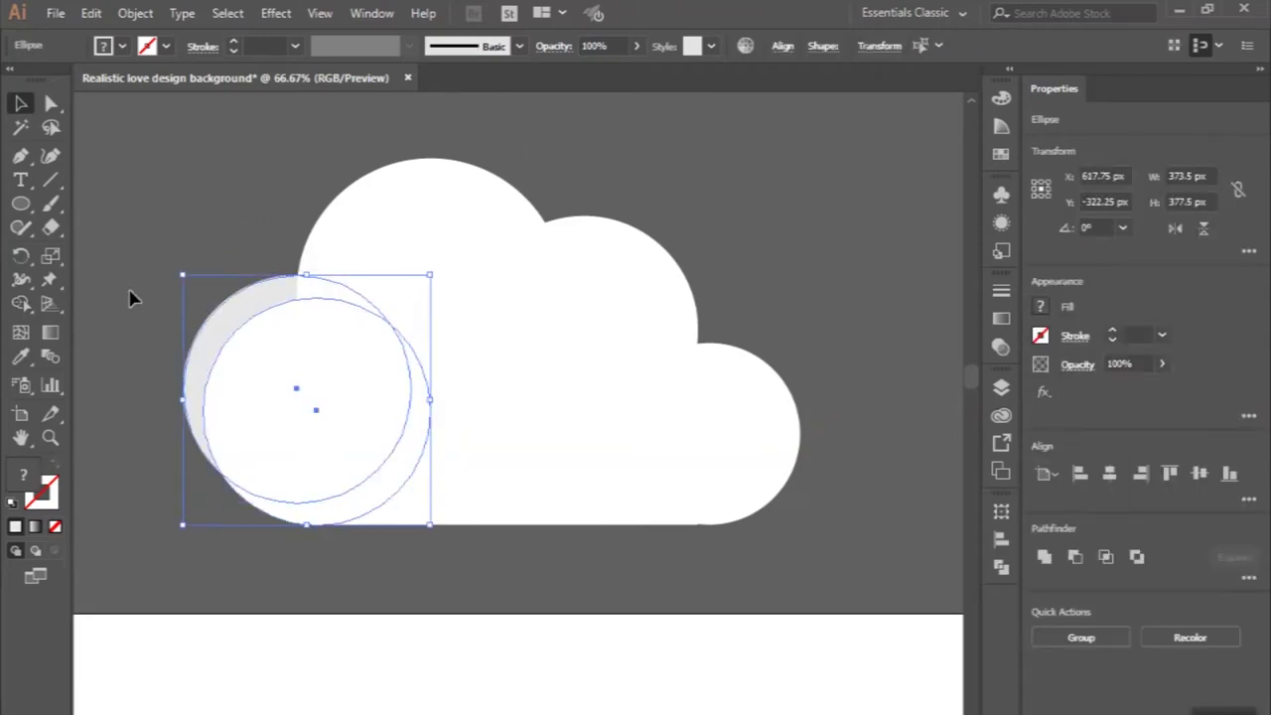
left_click(24, 304)
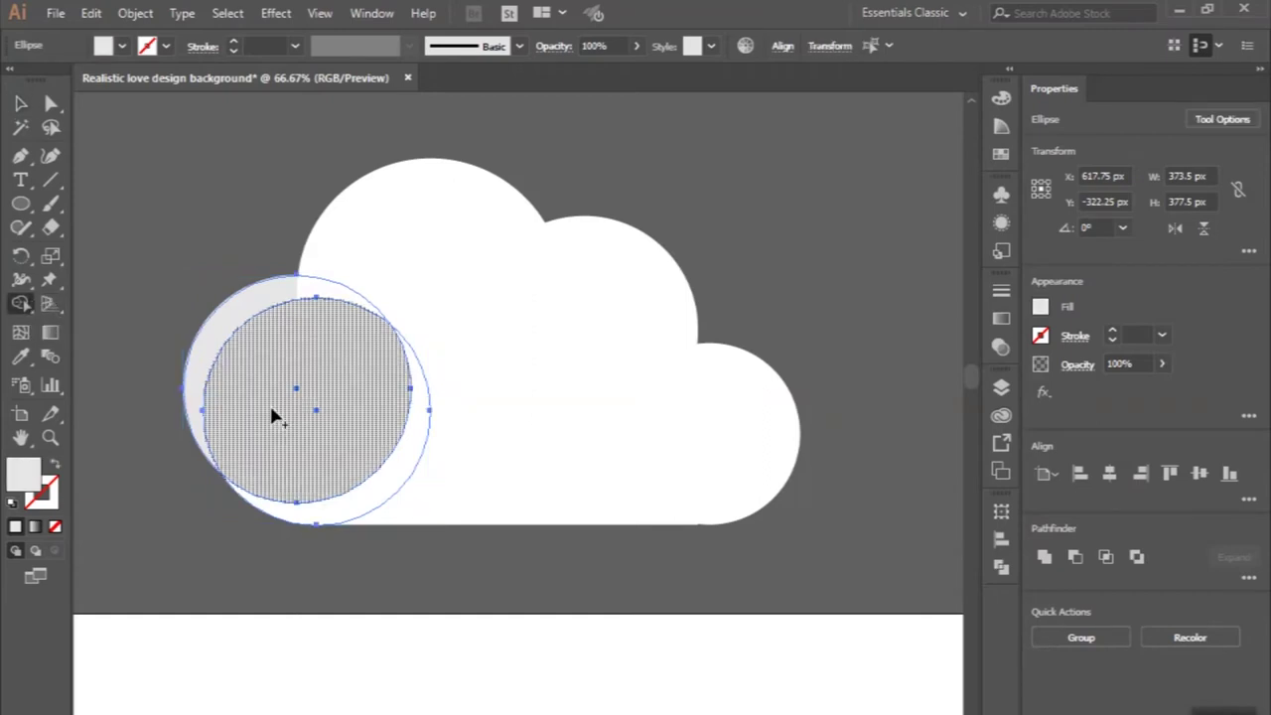
left_click(270, 417, "alt")
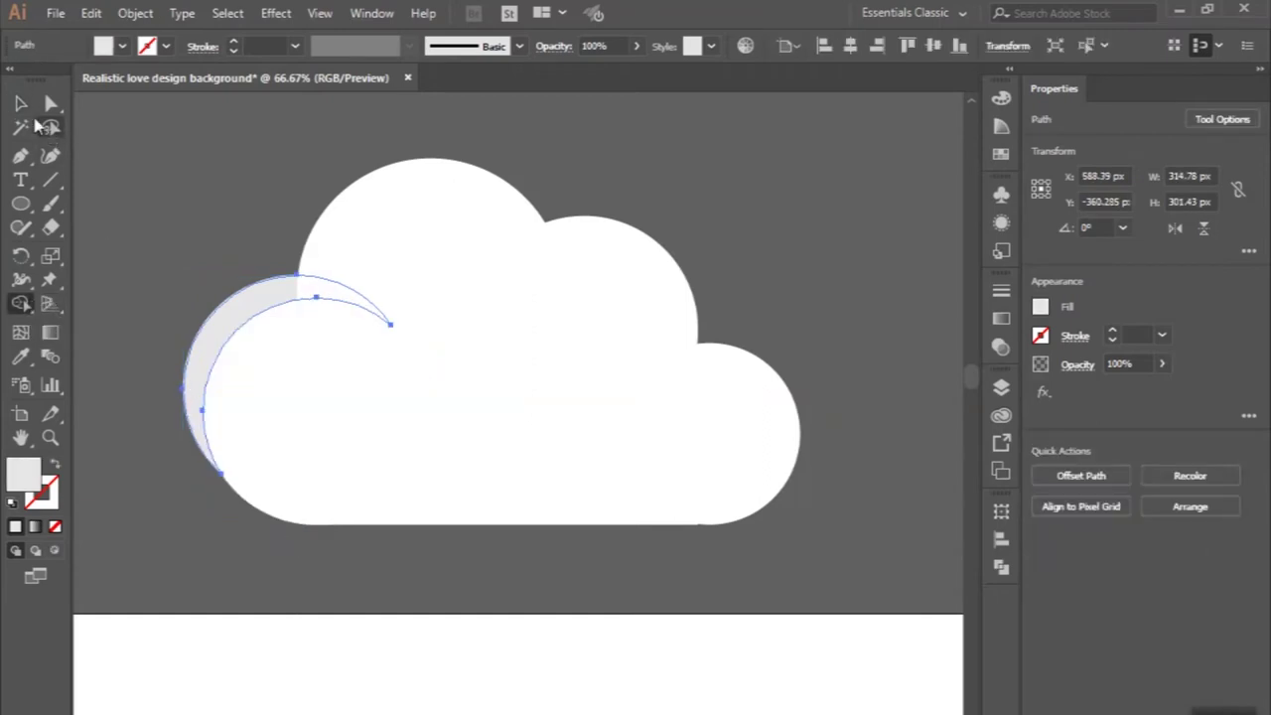
left_click(24, 106)
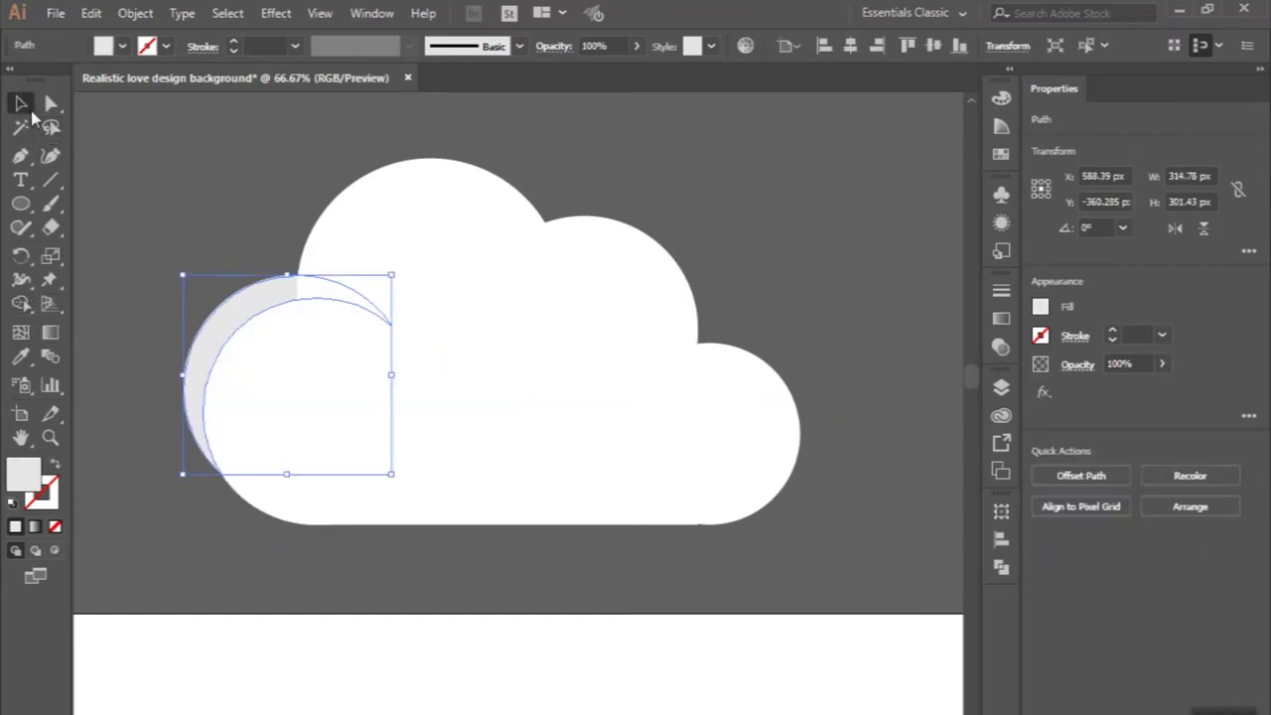
- Trim the crescent to the top circle and delete the leftover shape
left_click(360, 226, "shift")
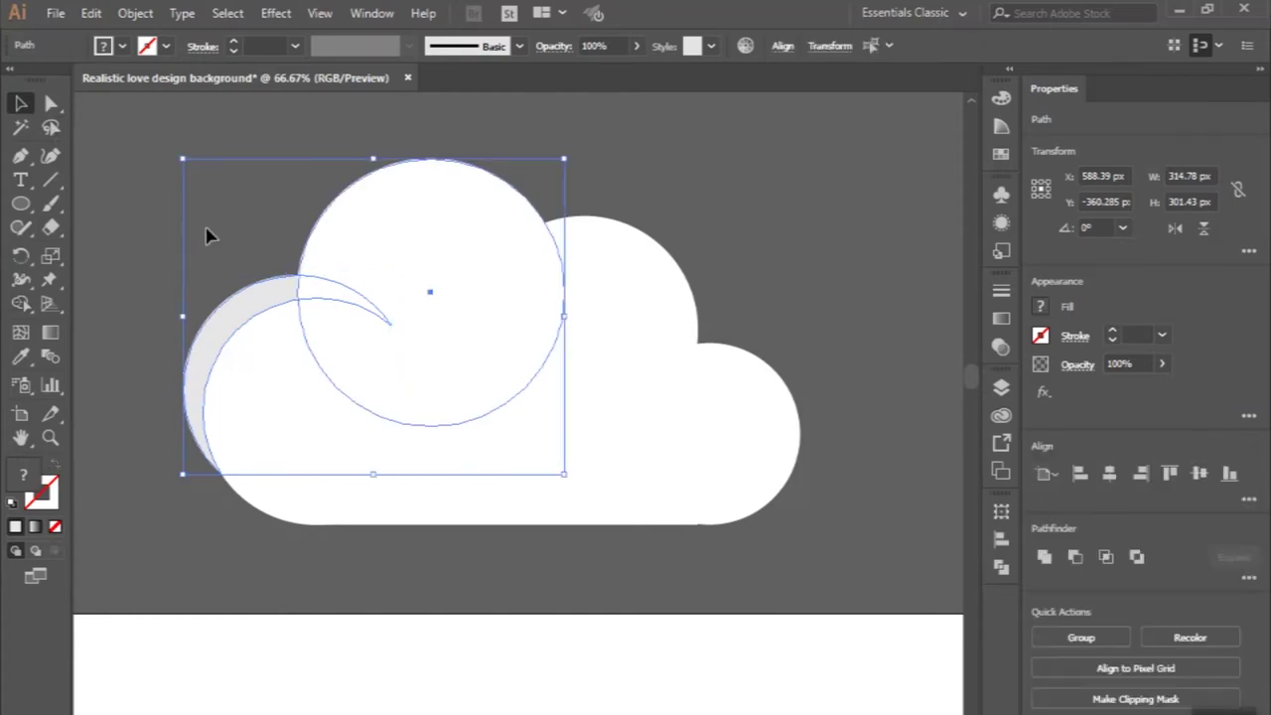
left_click(22, 305)
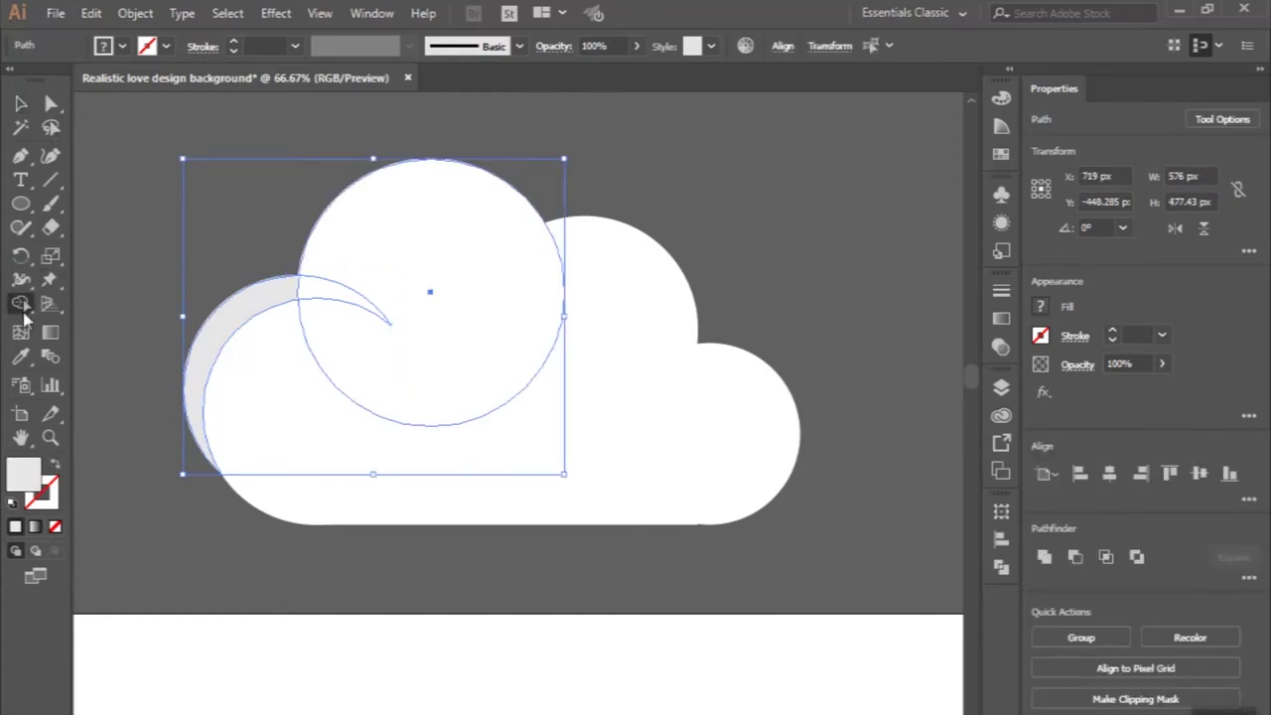
left_click(261, 292, "alt")
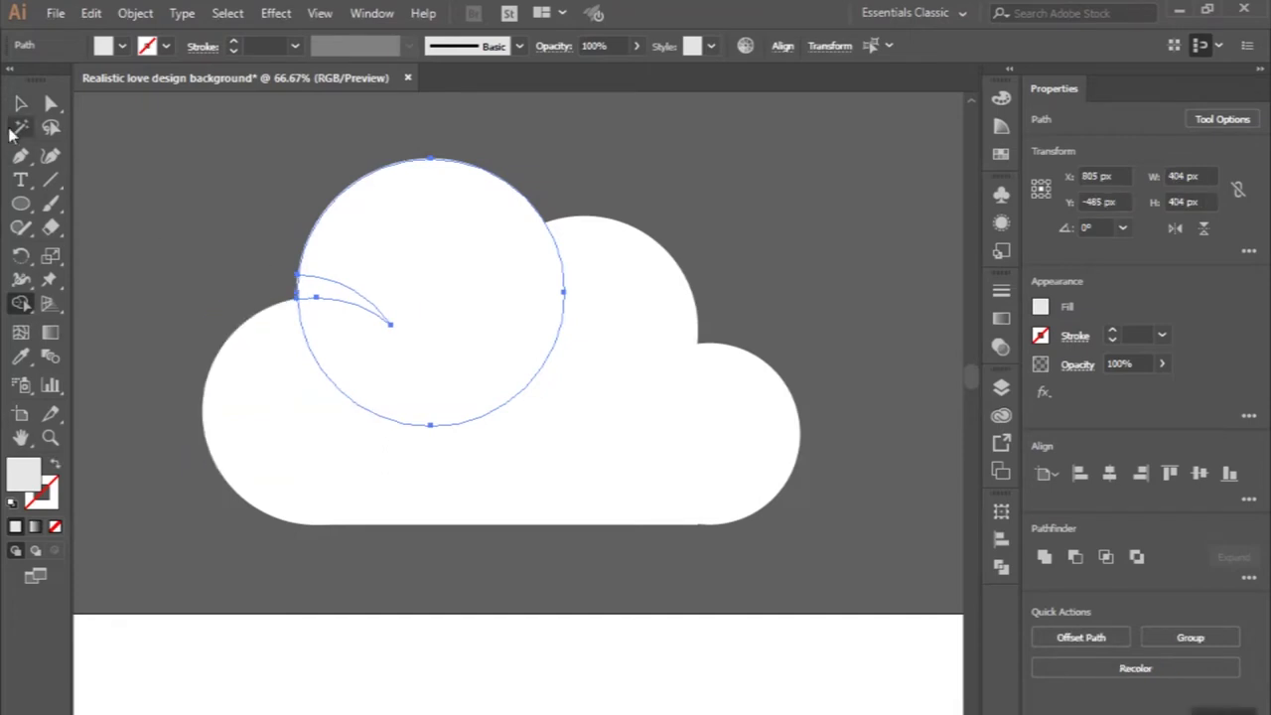
left_click(22, 104)
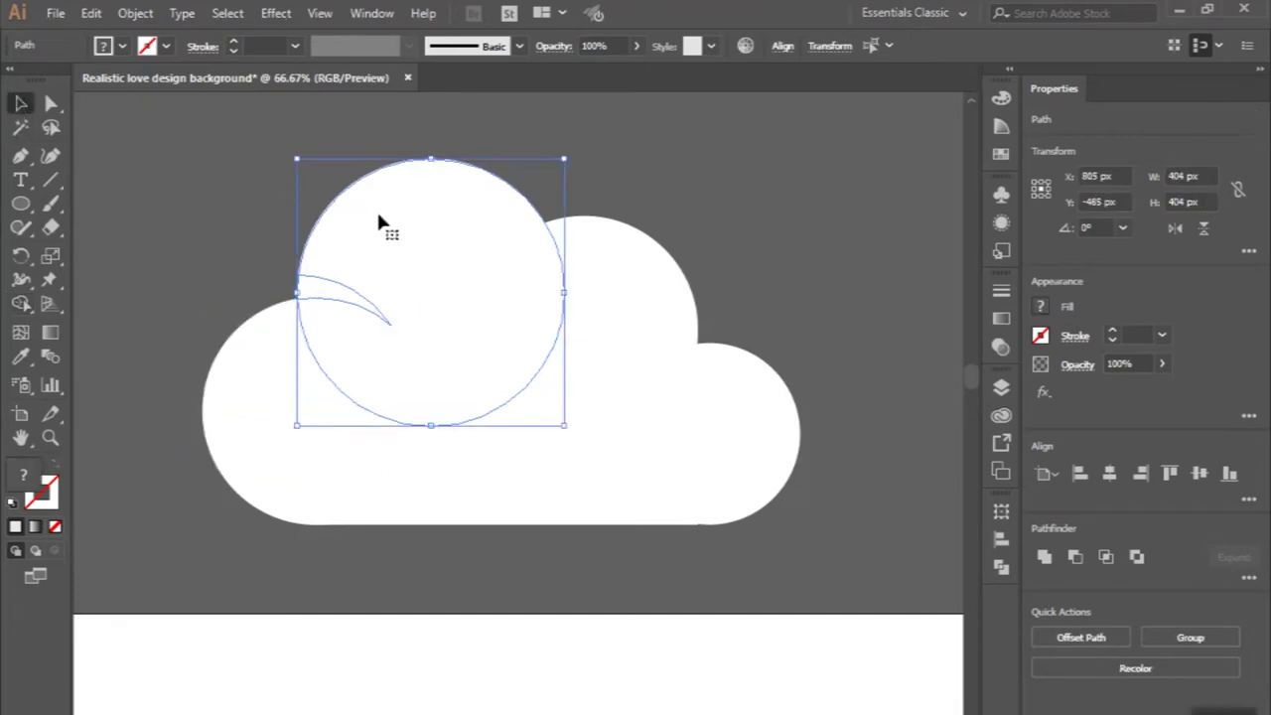
key("Delete")
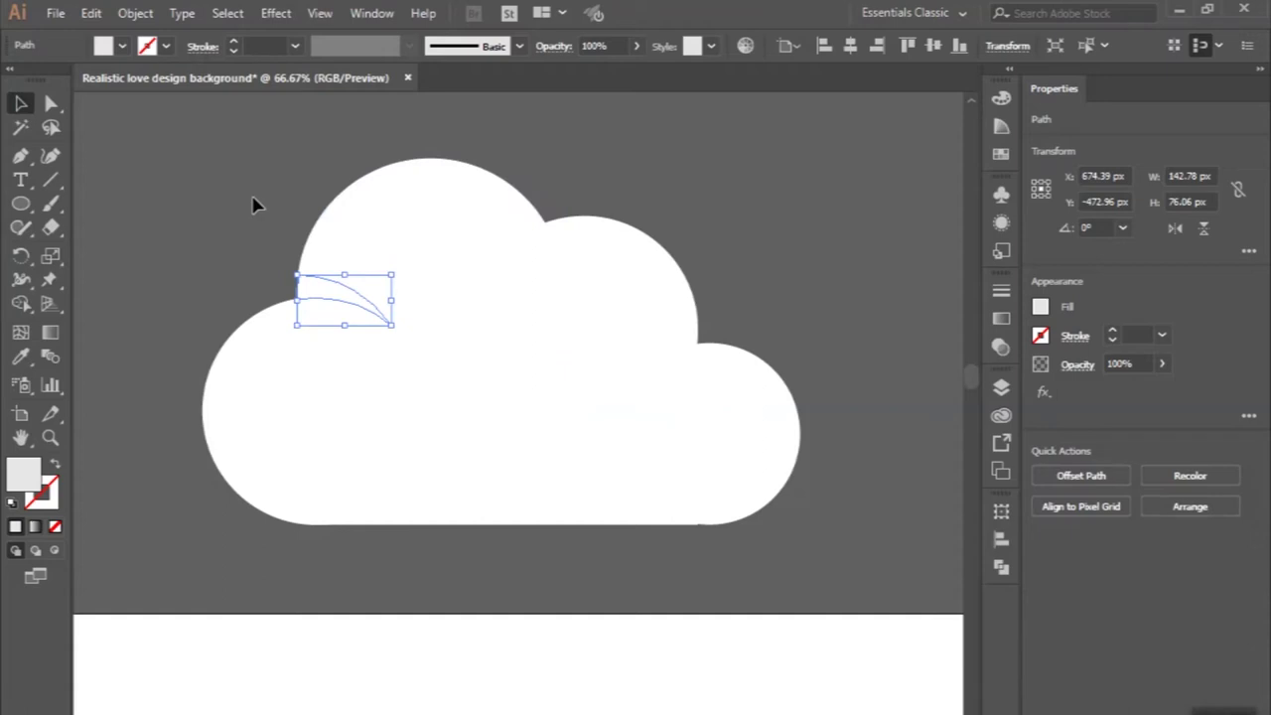
left_click(218, 236)
- Place a copy of the top circle slightly up-right and eyedrop the crescent's light grey into it
scroll(218, 236, "down", 1, "alt")
scroll(232, 212, "up", 1)
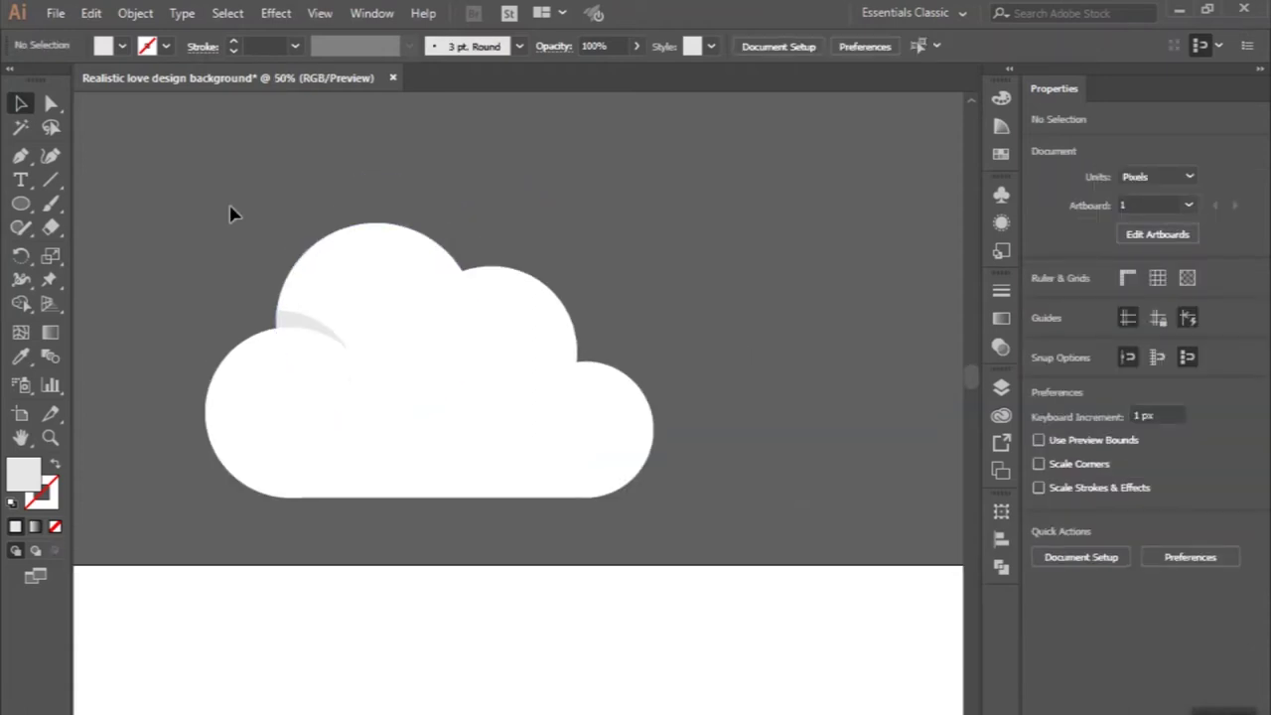
scroll(446, 273, "up", 1, "alt")
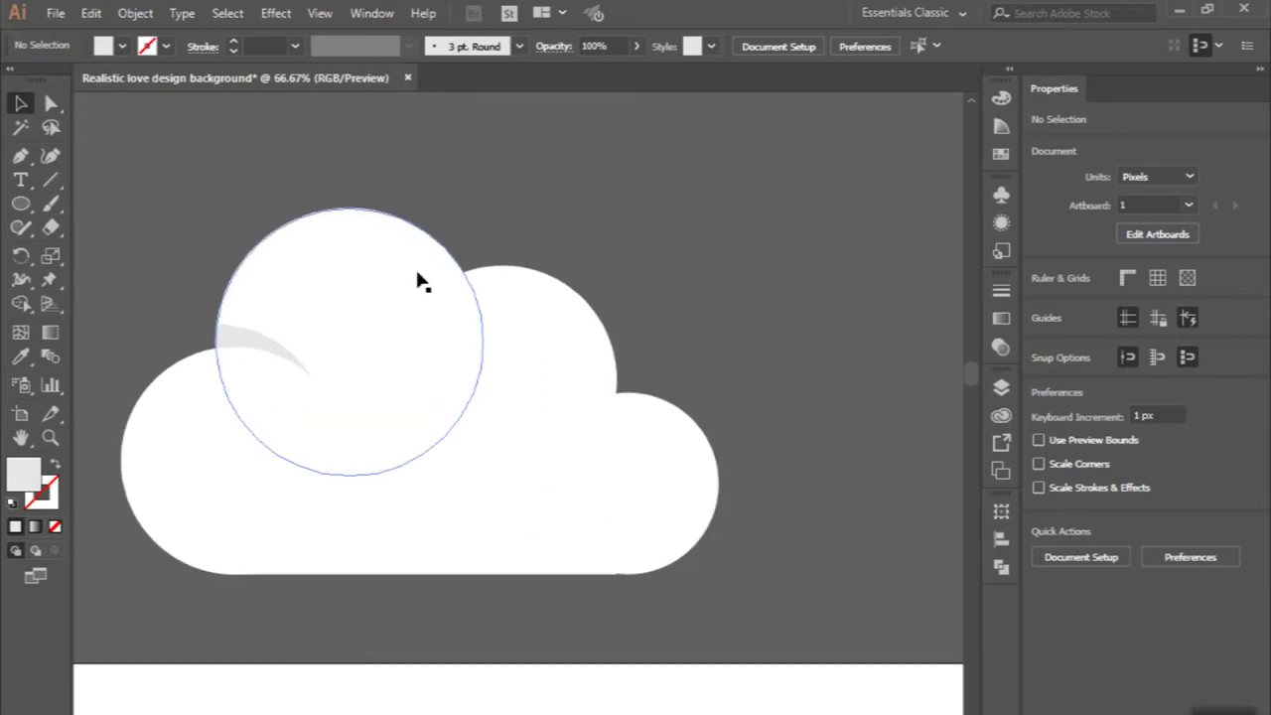
scroll(417, 281, "up", 1, "alt")
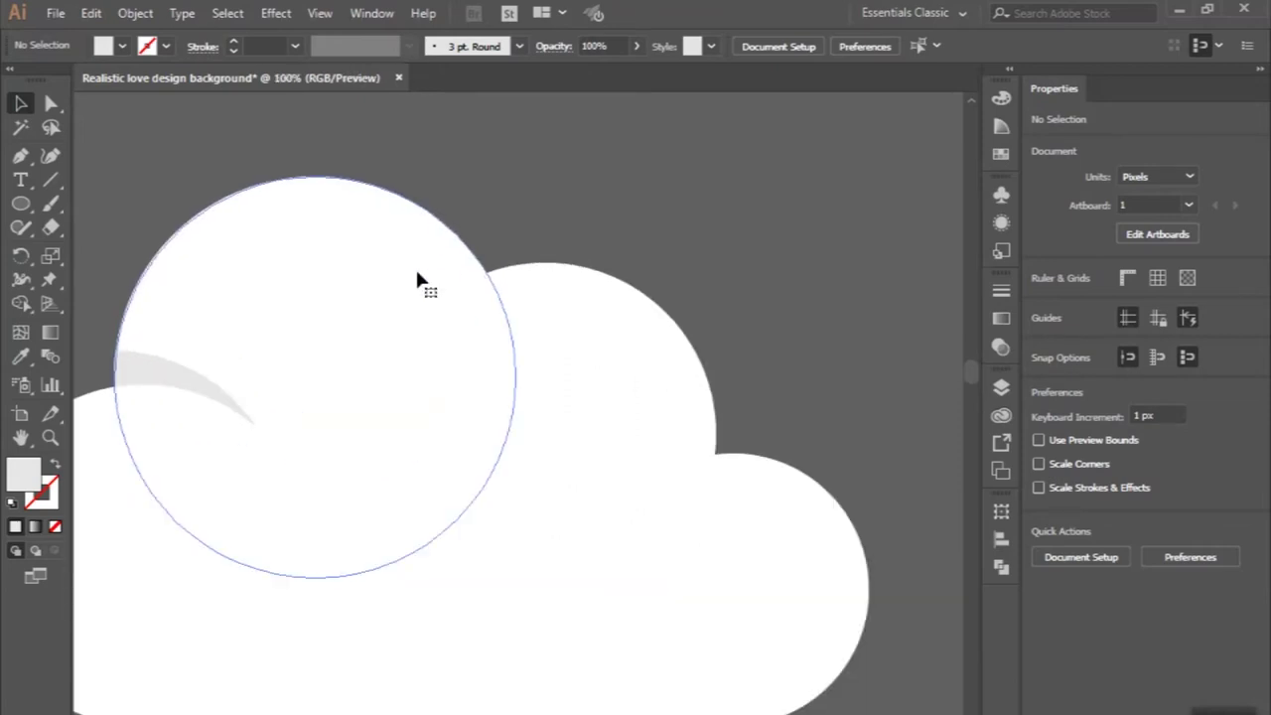
left_click(417, 280)
scroll(417, 278, "down", 1, "alt")
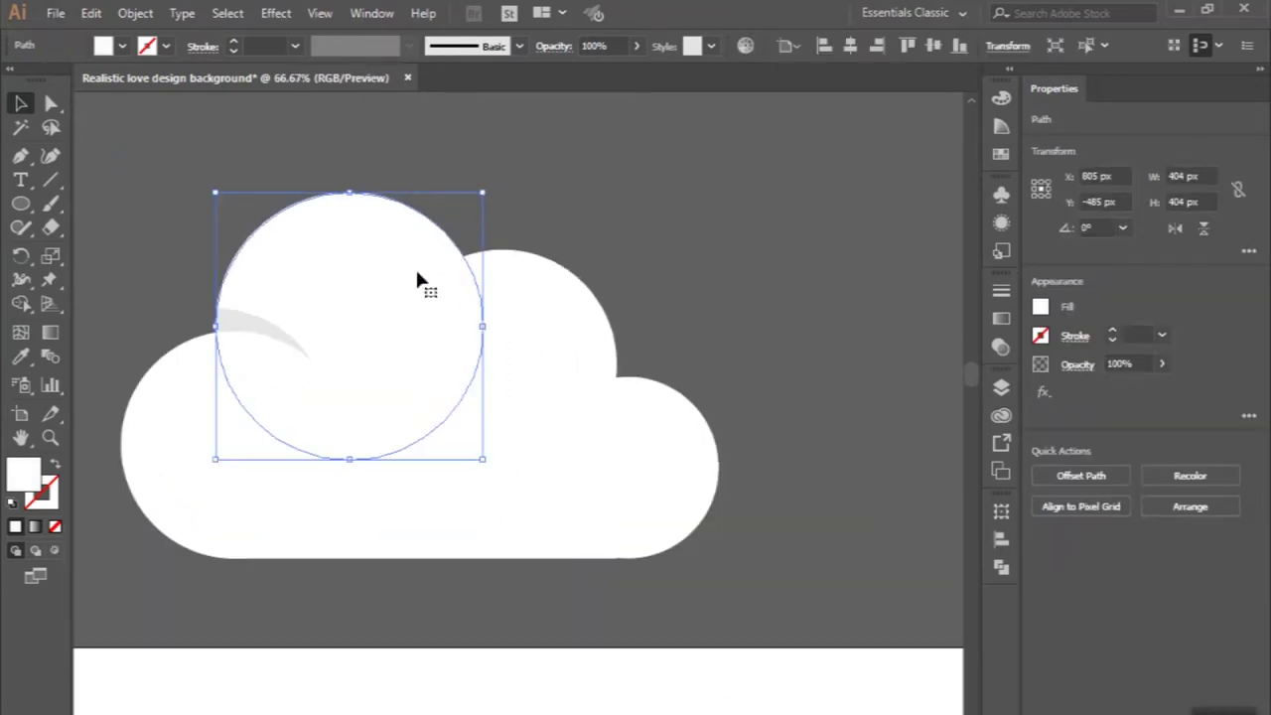
left_click_drag(419, 276, 434, 262)
left_click_drag(251, 260, 251, 261)
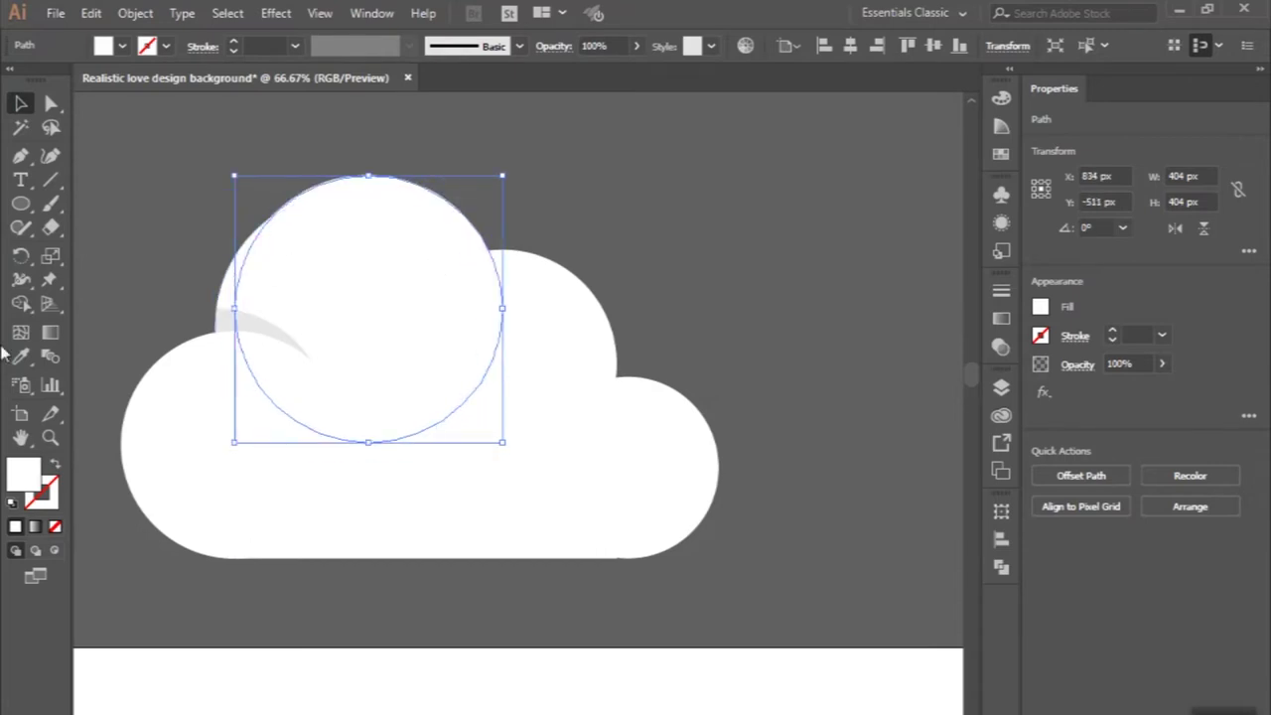
left_click(20, 357)
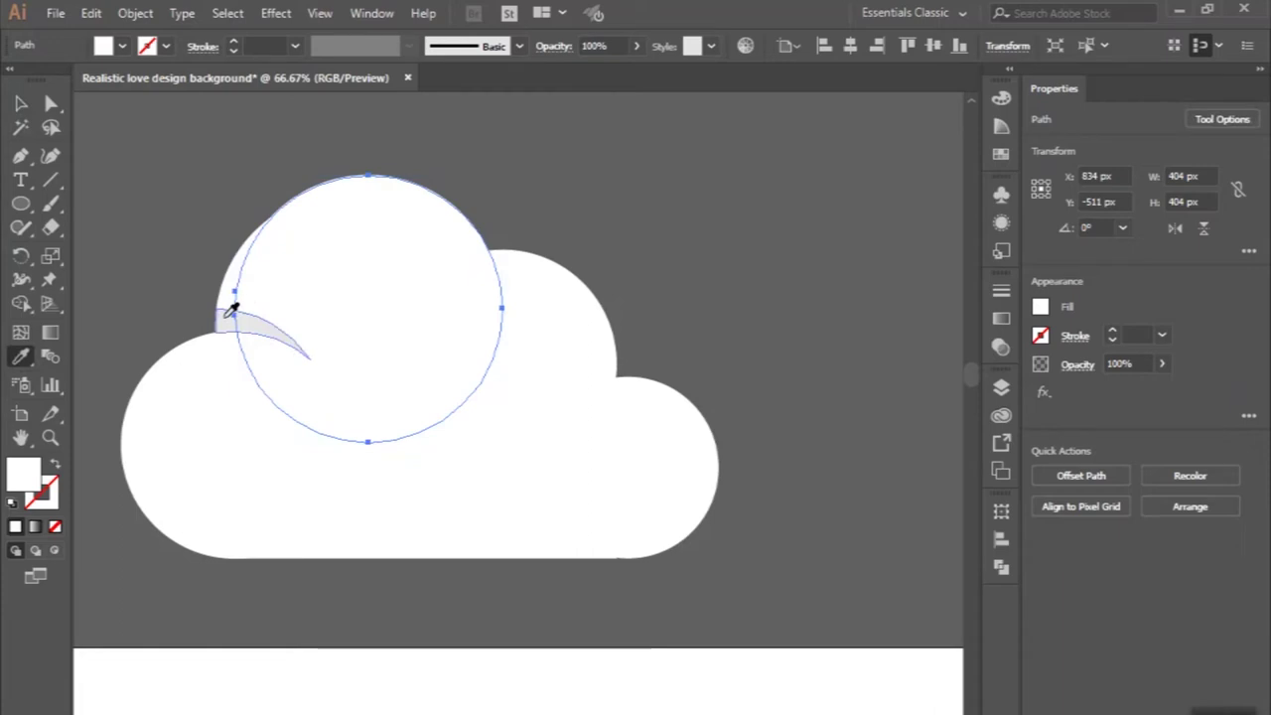
left_click(232, 305)
left_click(26, 109)
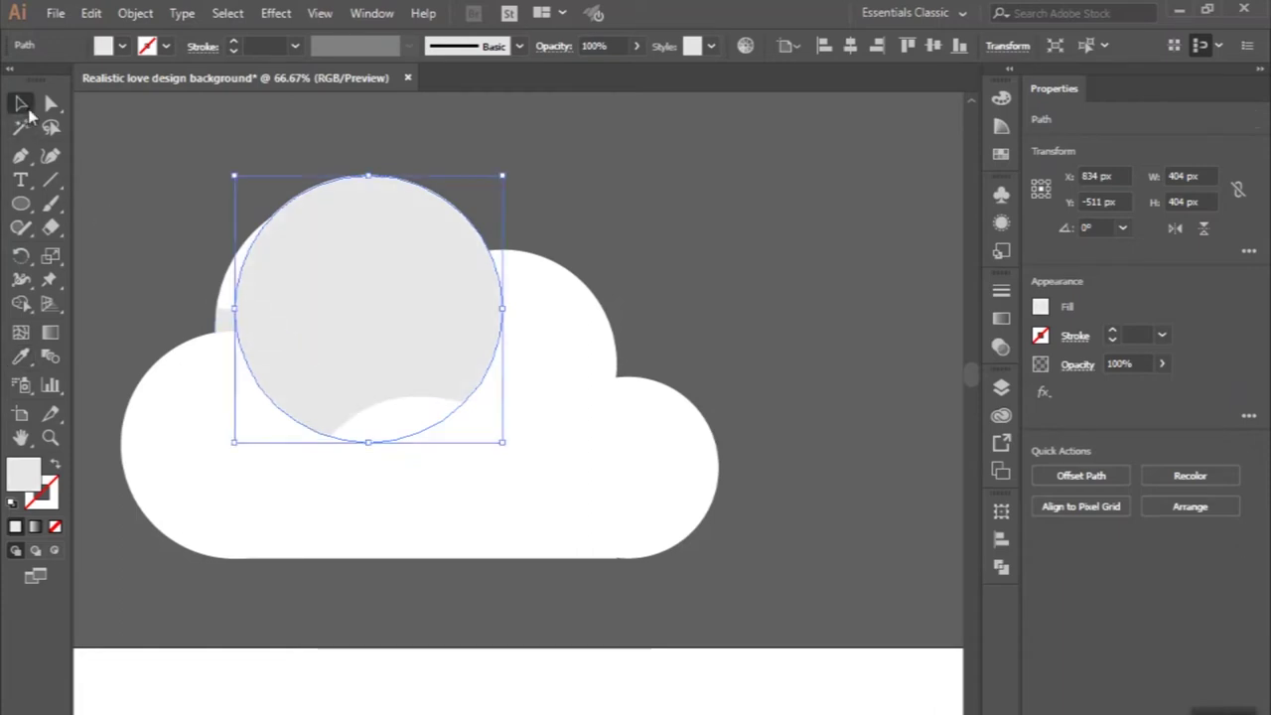
- Bring the white circle to front and Shape Builder out the overlap, leaving a grey crescent
left_click(164, 192)
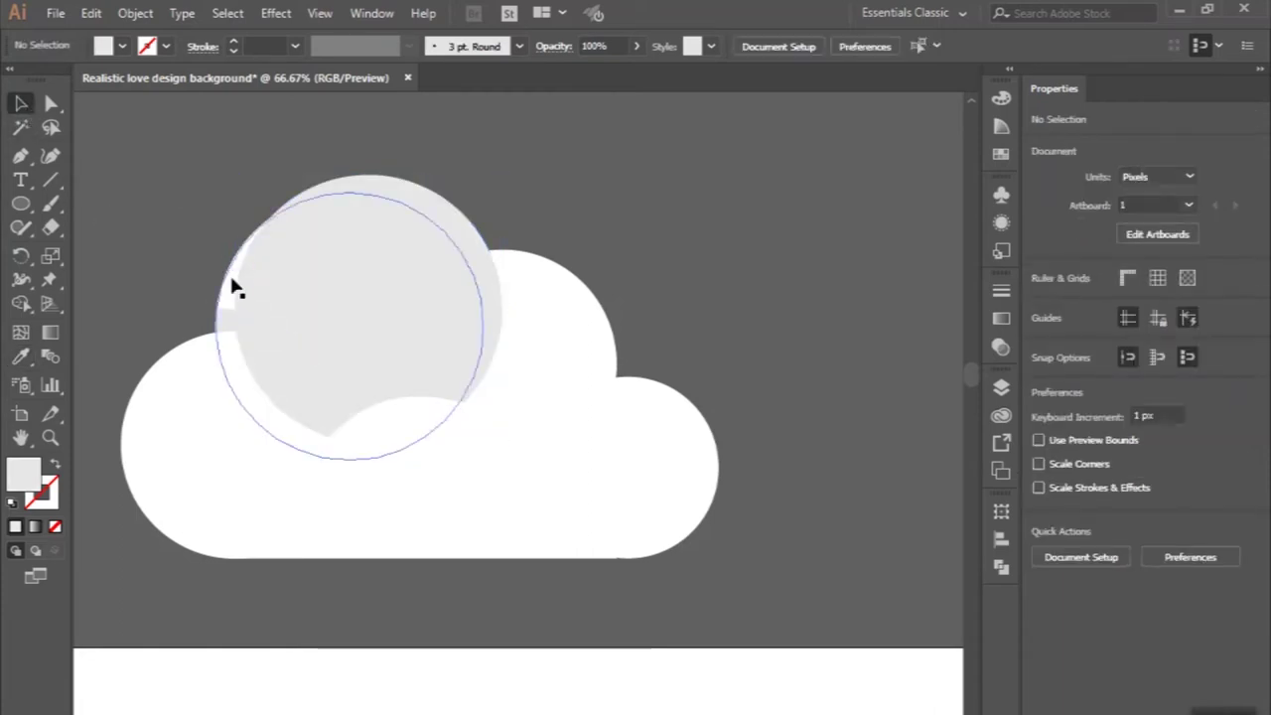
left_click(232, 286)
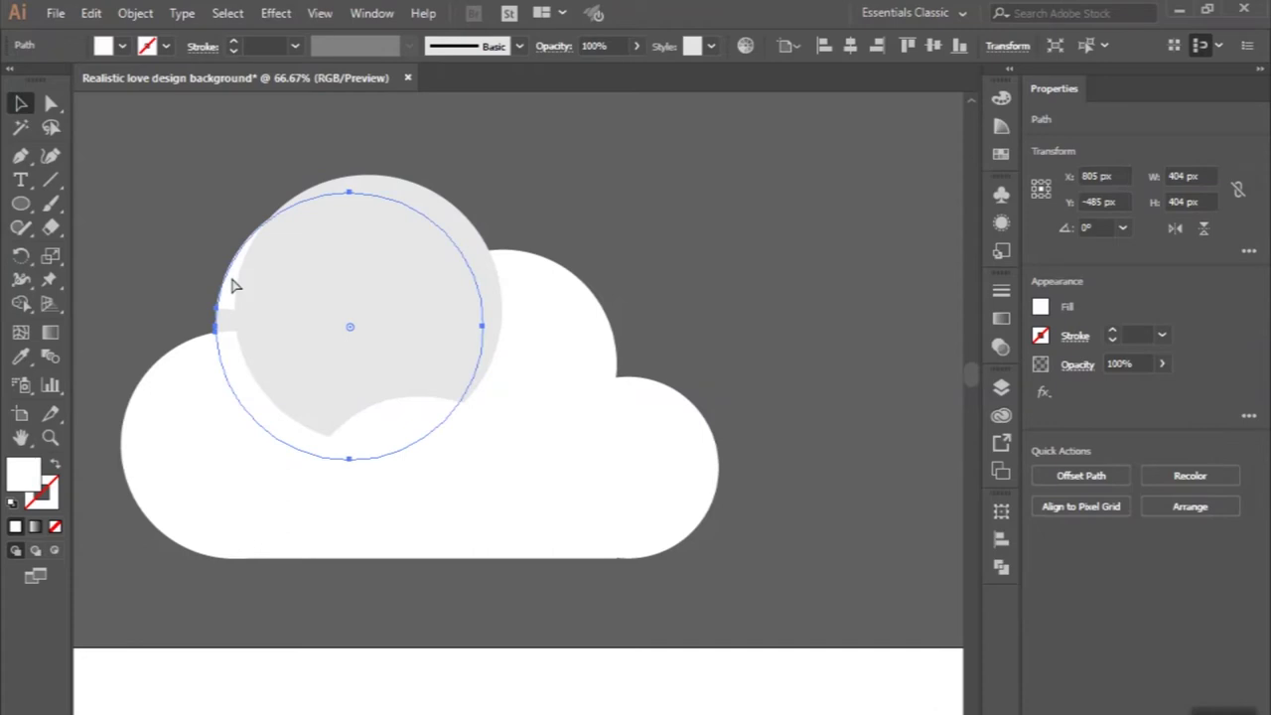
key("ctrl+shift+bracketright")
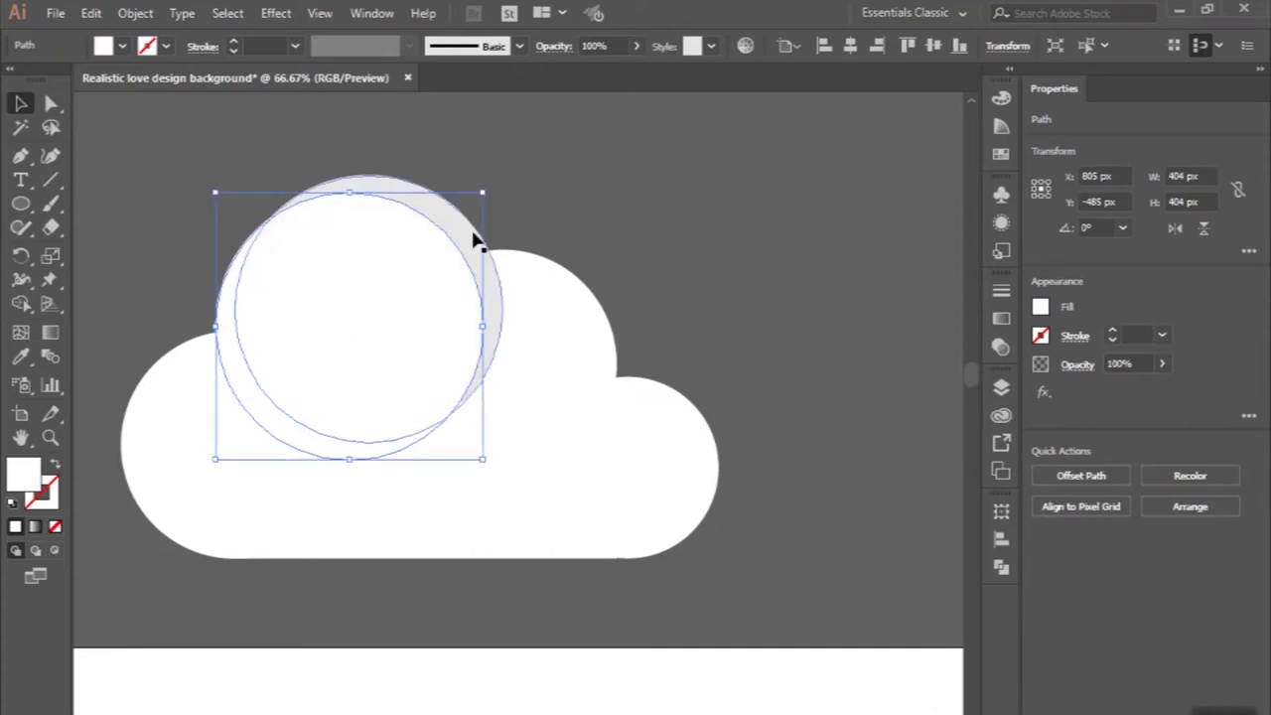
left_click(474, 238, "shift")
left_click(21, 304)
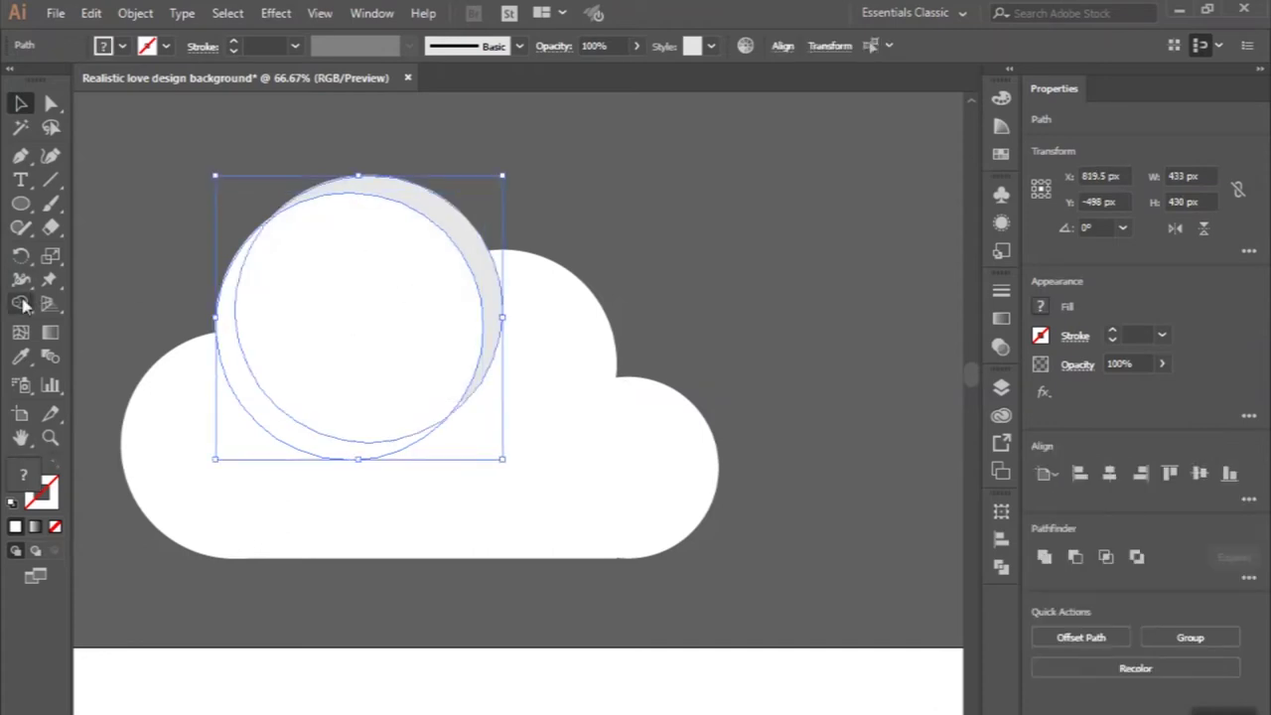
left_click(292, 403, "alt")
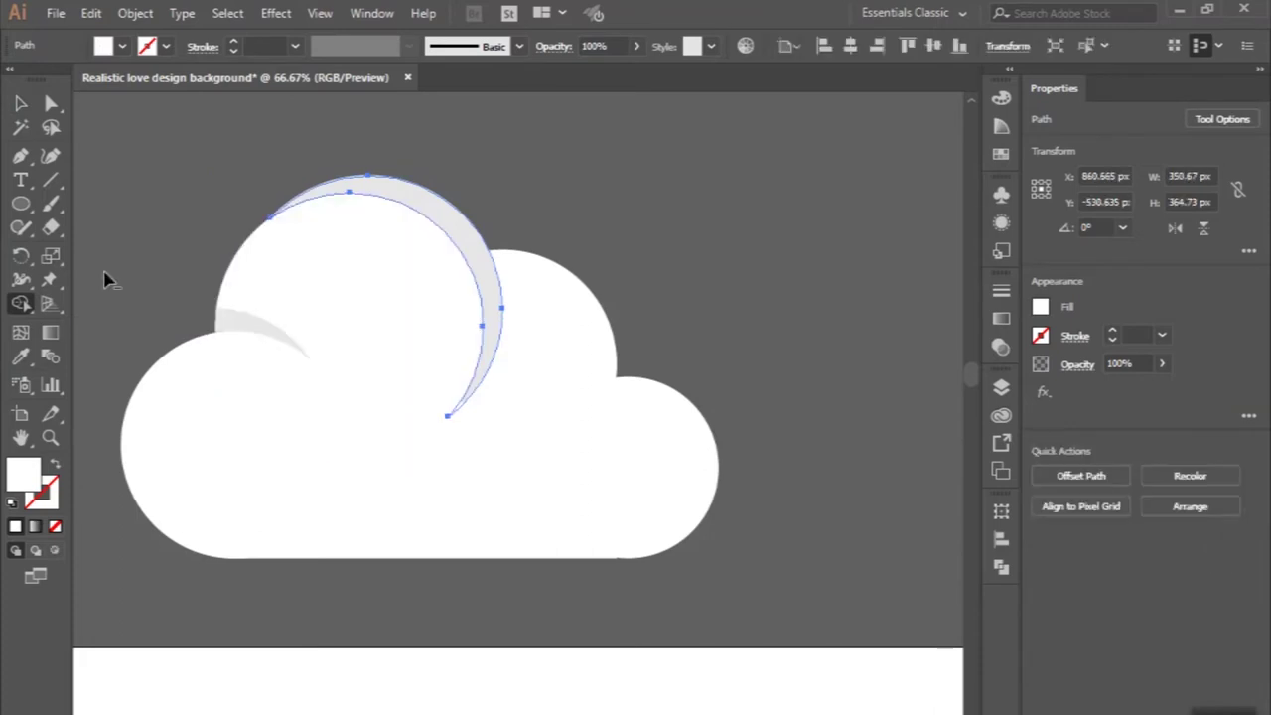
left_click(22, 104)
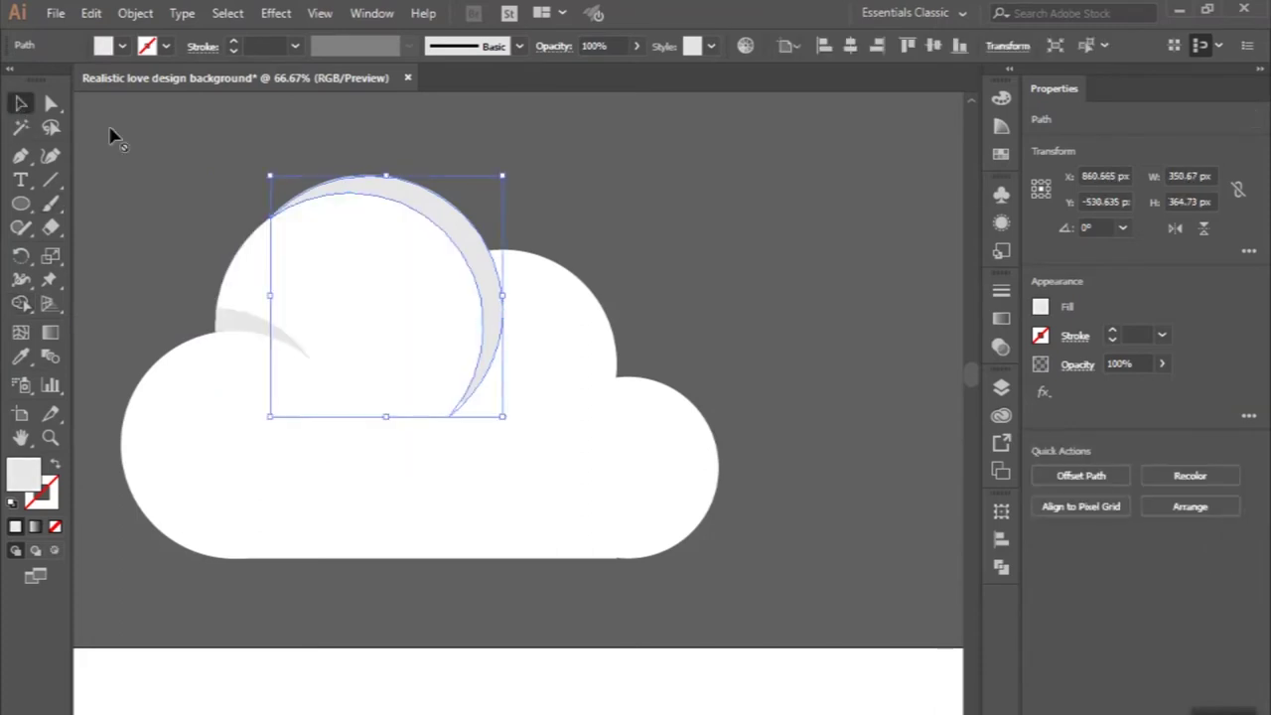
- Trim the crescent to the cloud's upper-right lobe circle
left_click(544, 318, "shift")
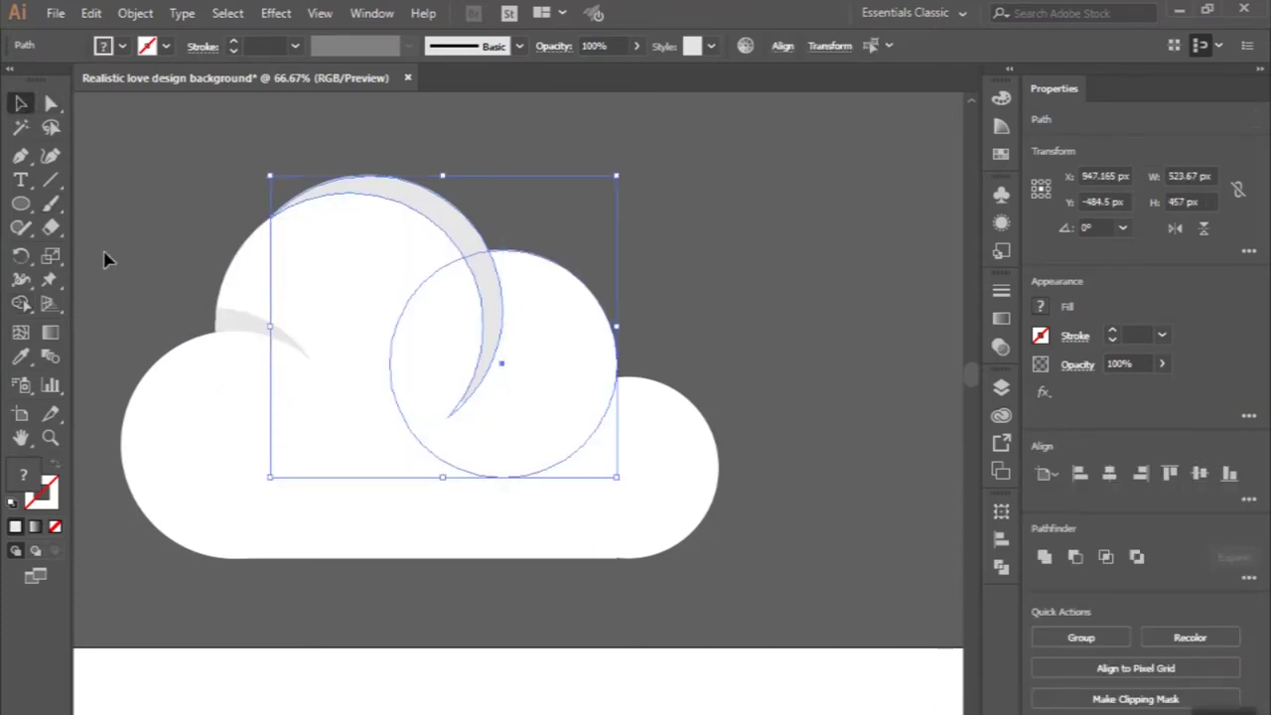
left_click(21, 303)
left_click(429, 198, "alt")
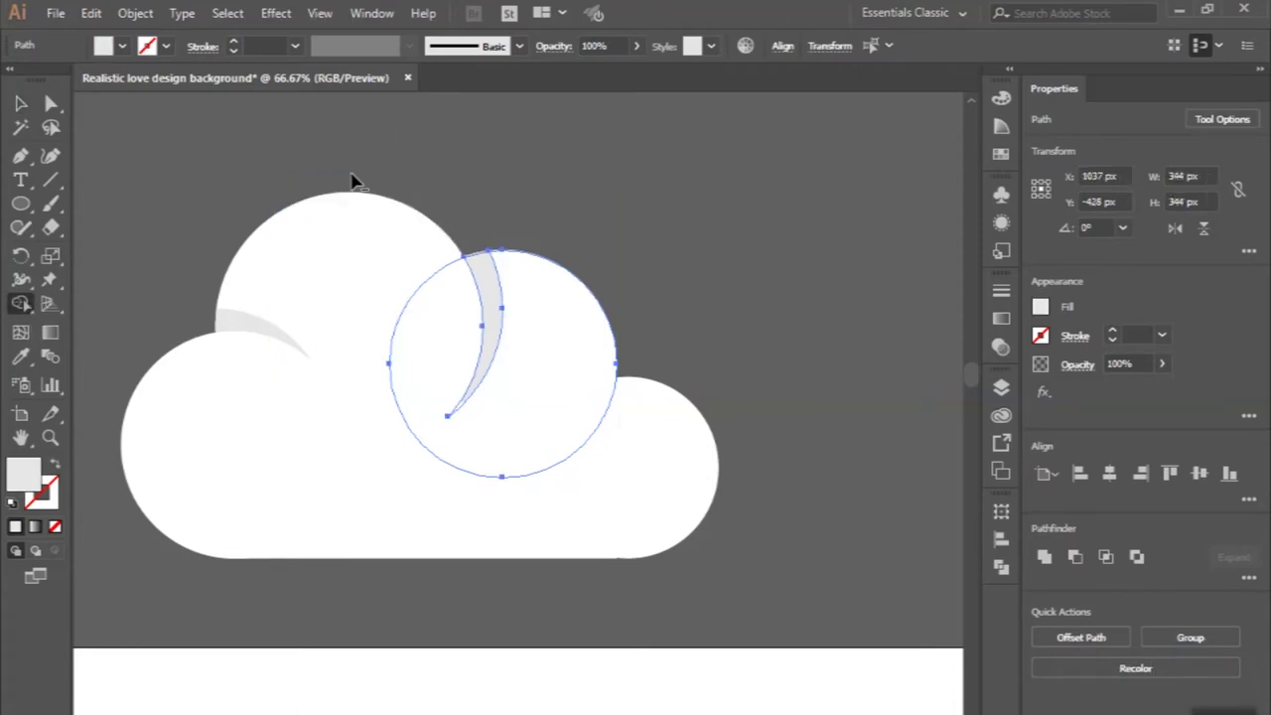
key("v")
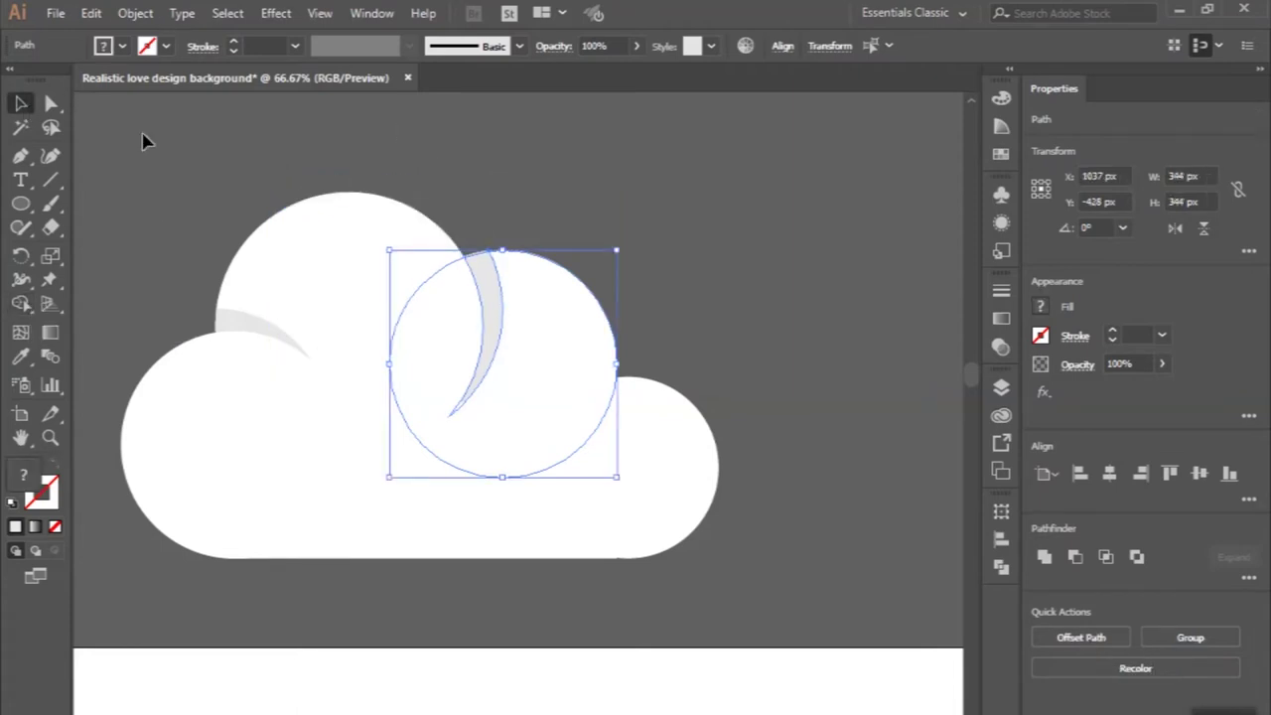
left_click(142, 140)
key("ctrl+minus")
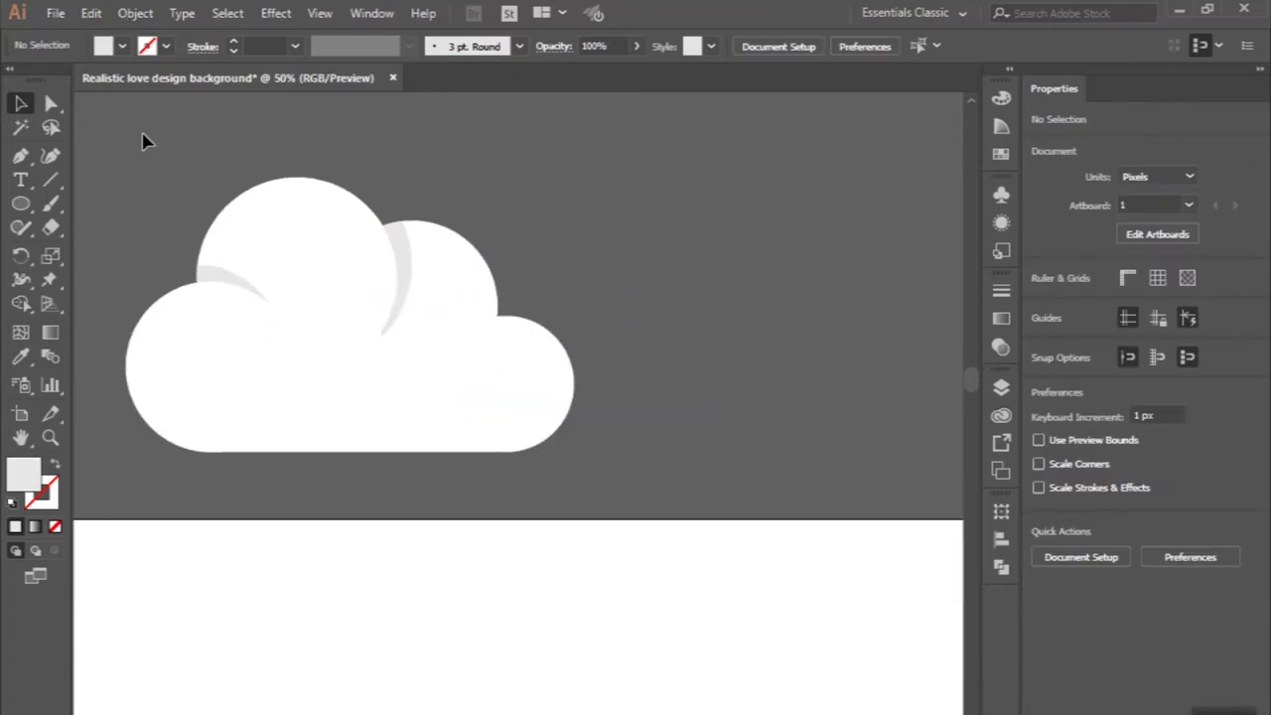
- Copy the upper-right lobe circle slightly right and fill it with the shadow grey
scroll(142, 140, "up", 2)
scroll(142, 140, "left", 3)
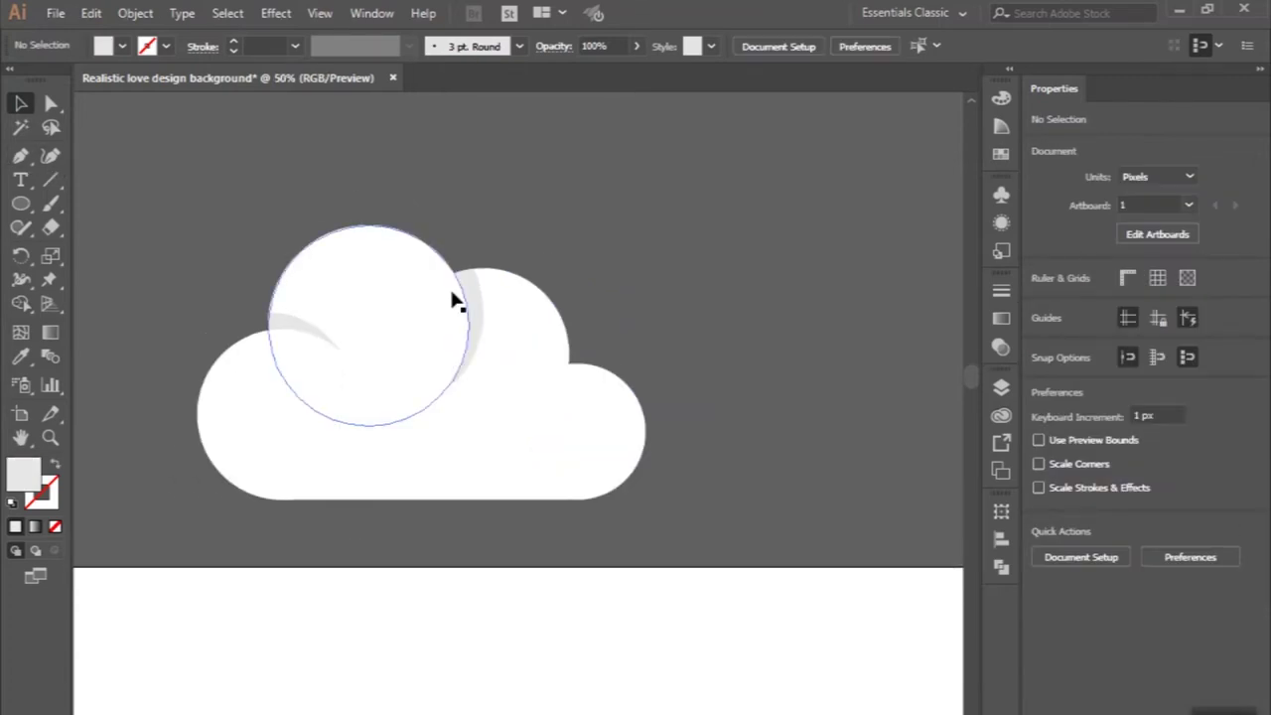
scroll(452, 295, "up", 1)
left_click(564, 351)
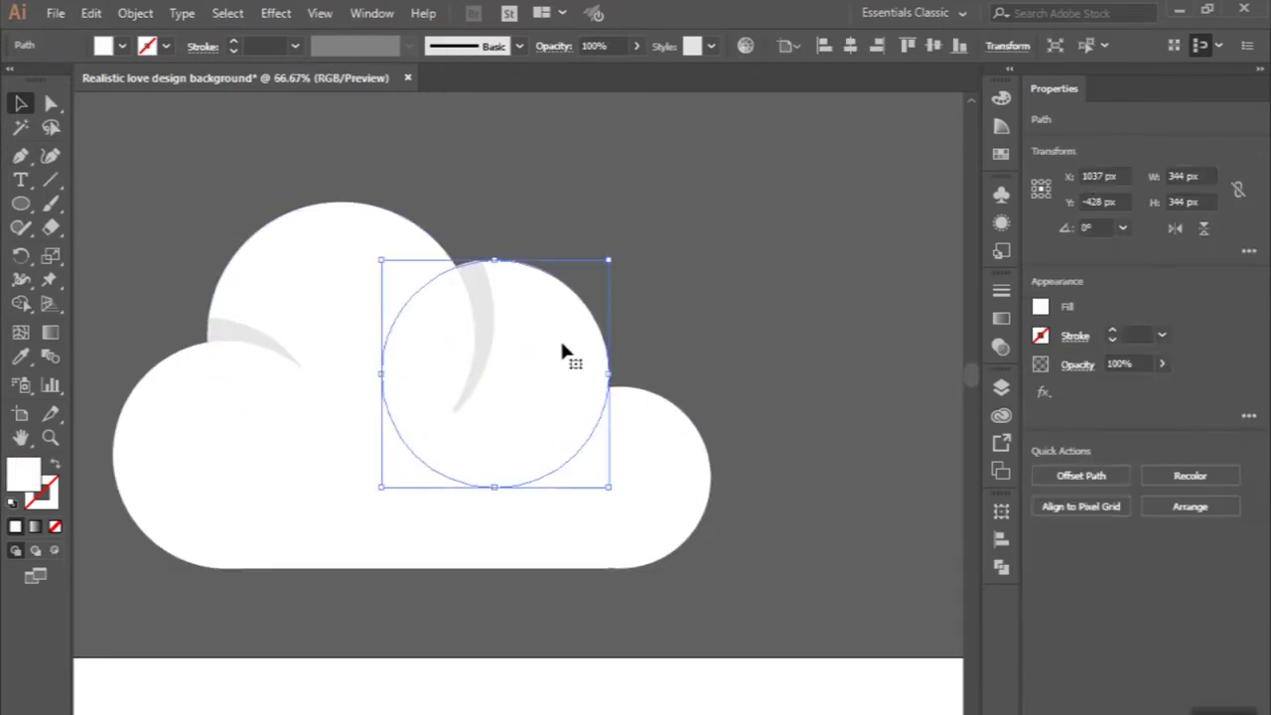
left_click_drag(562, 350, 583, 346)
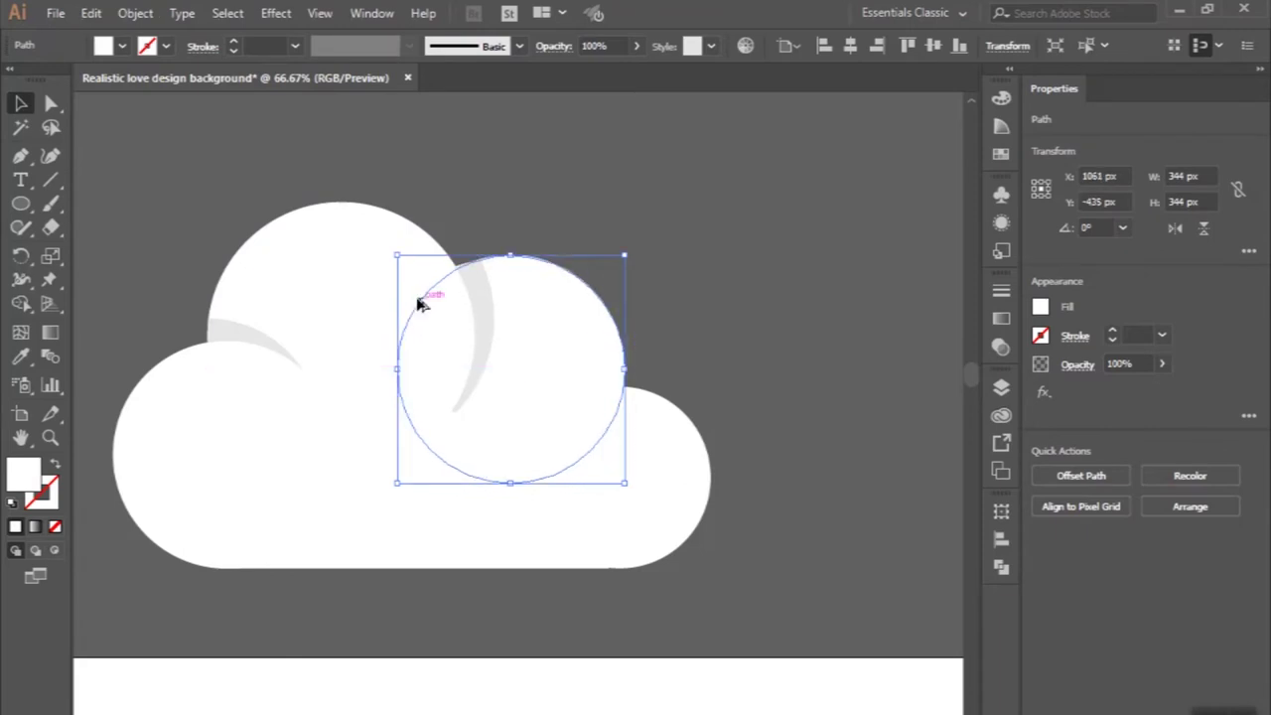
left_click(20, 356)
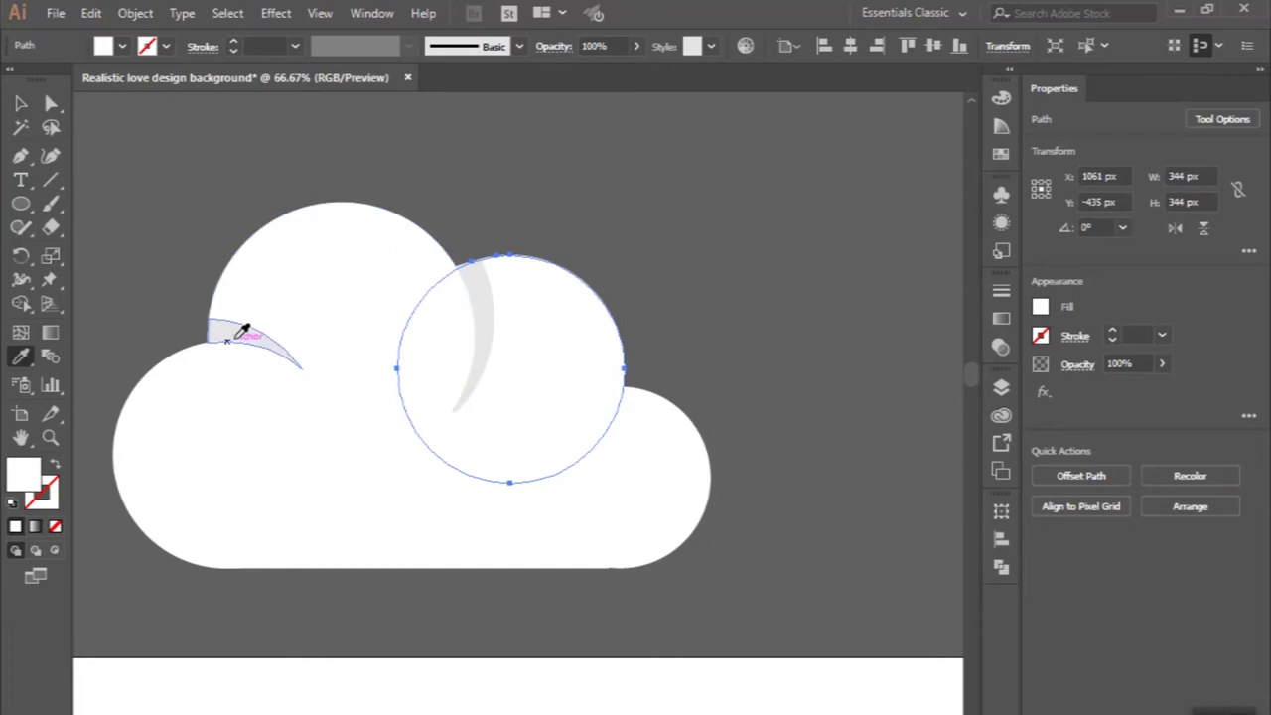
left_click(243, 333)
left_click(25, 107)
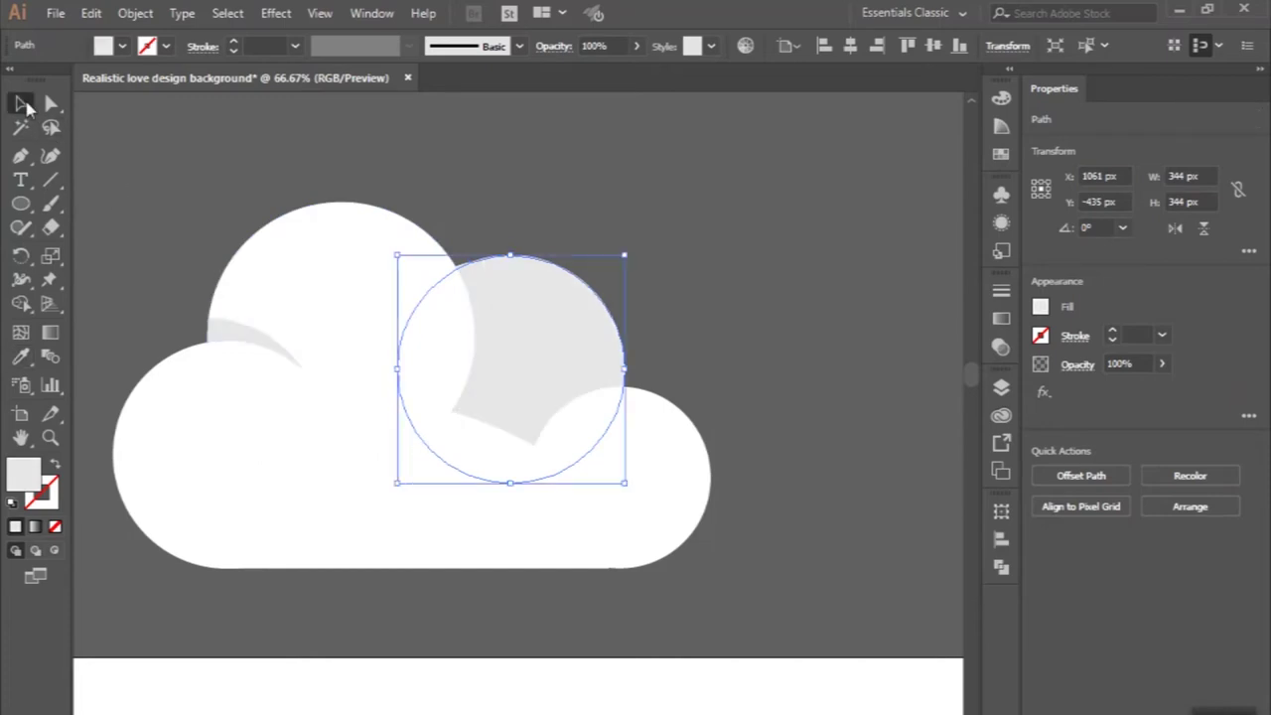
- Carve the white lobe's area out of the grey copy, leaving a crescent
mouse_move(510, 420)
left_mouse_down()
mouse_move(499, 355)
mouse_move(529, 313)
left_mouse_up()
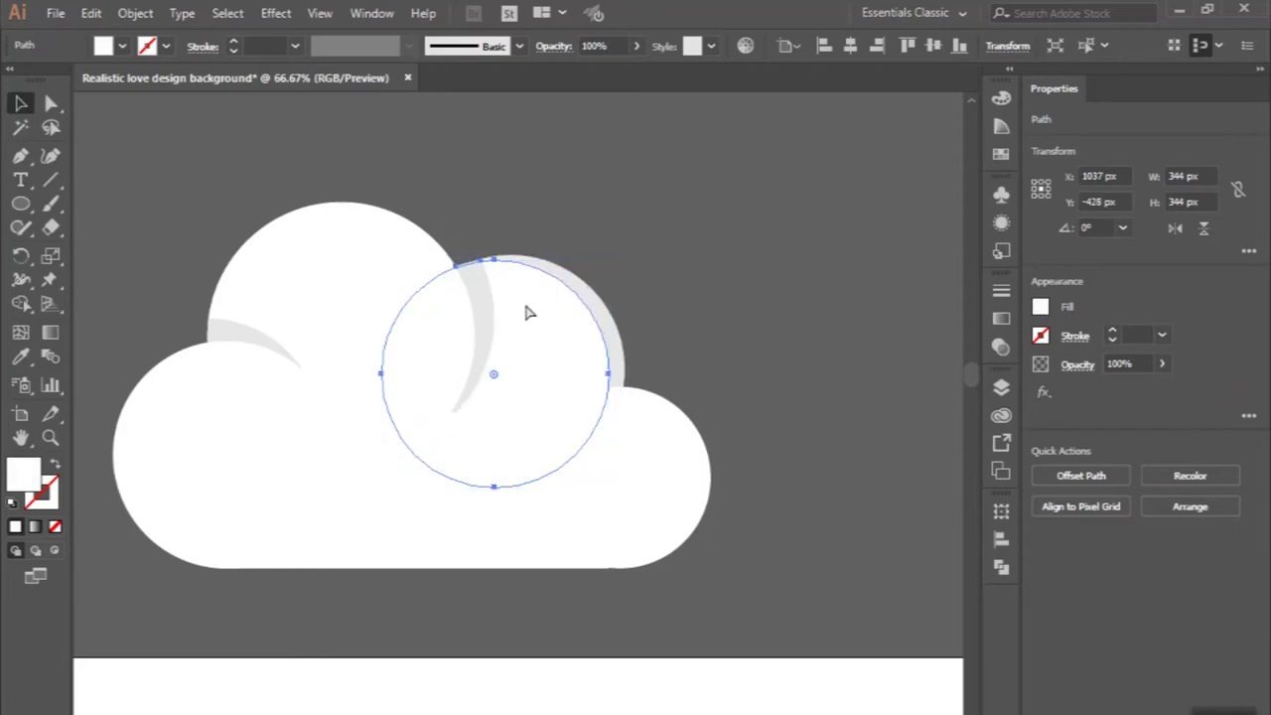
left_click(608, 308, "shift")
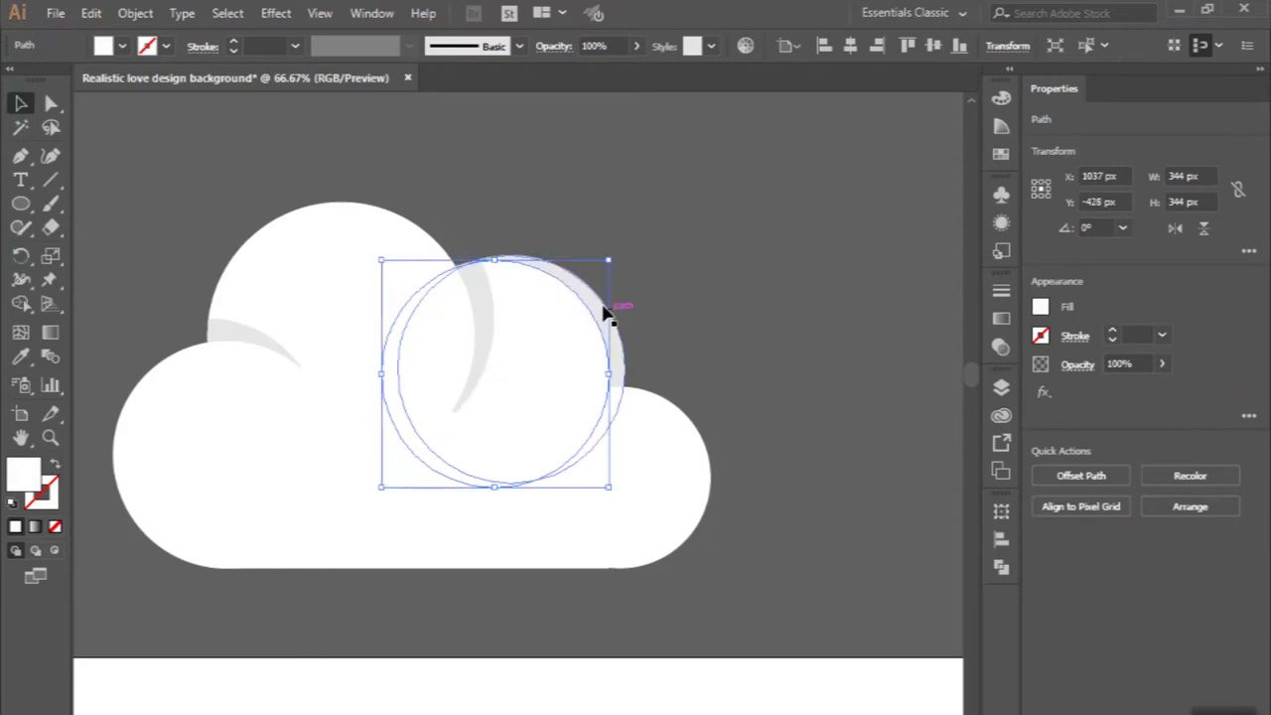
left_click(21, 305)
left_click_drag(269, 339, 489, 348)
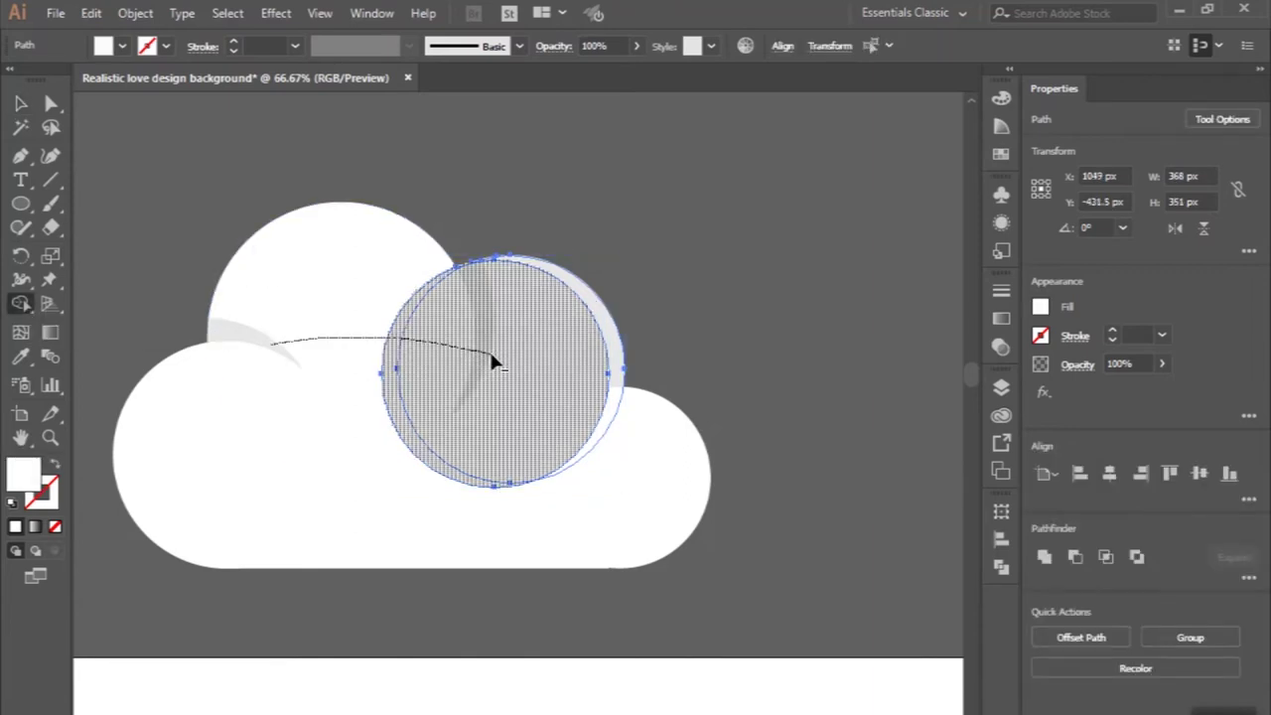
left_click(21, 103)
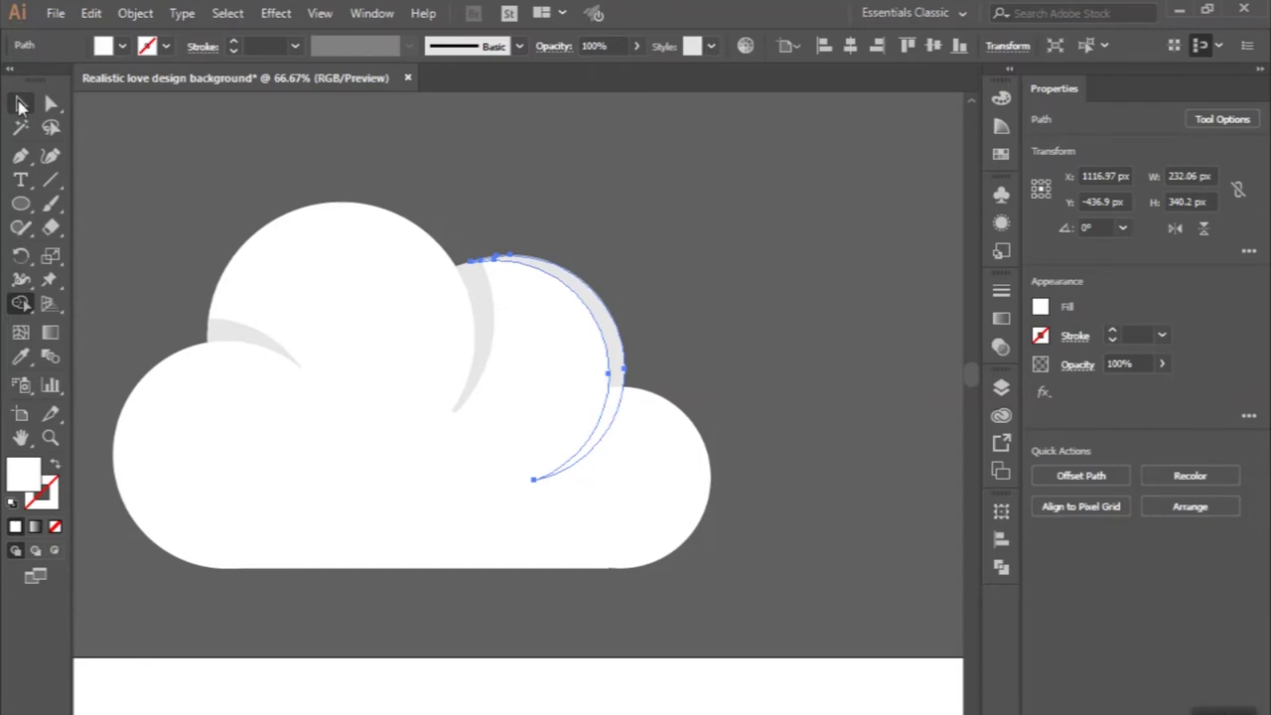
- Trim the crescent against the lower-right lobe circle with Shape Builder
left_click(653, 459, "shift")
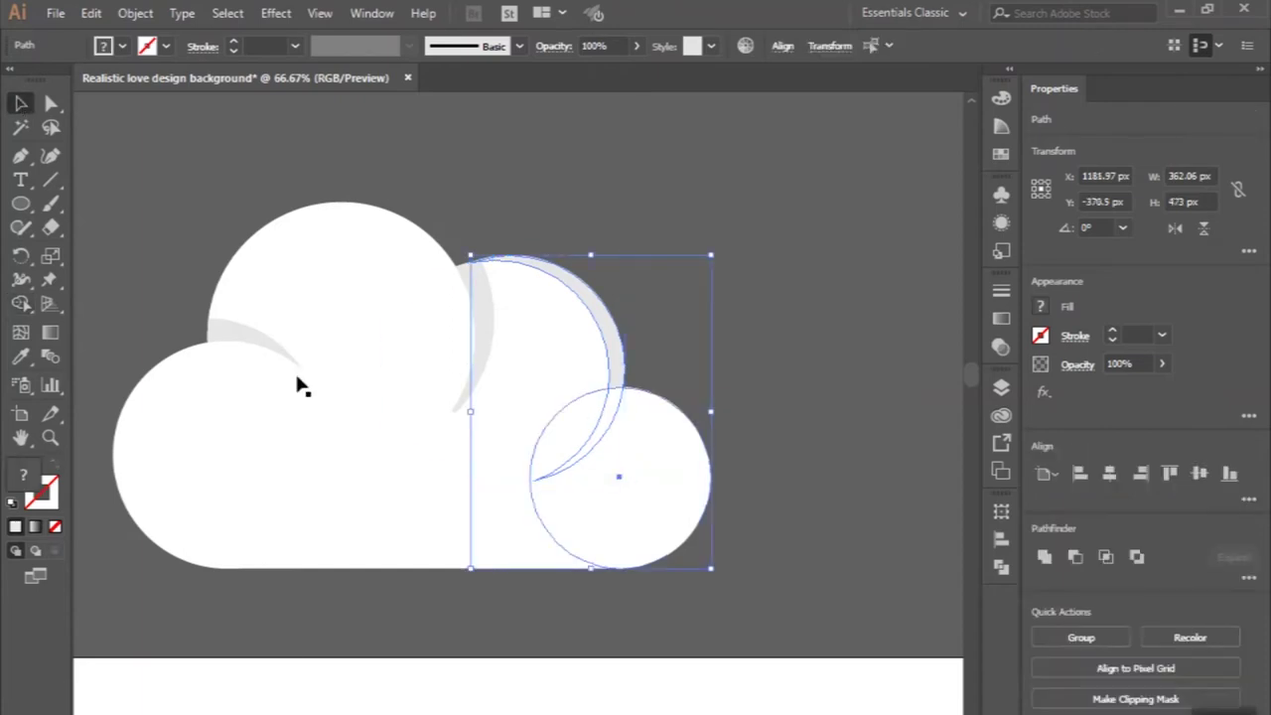
left_click(21, 305)
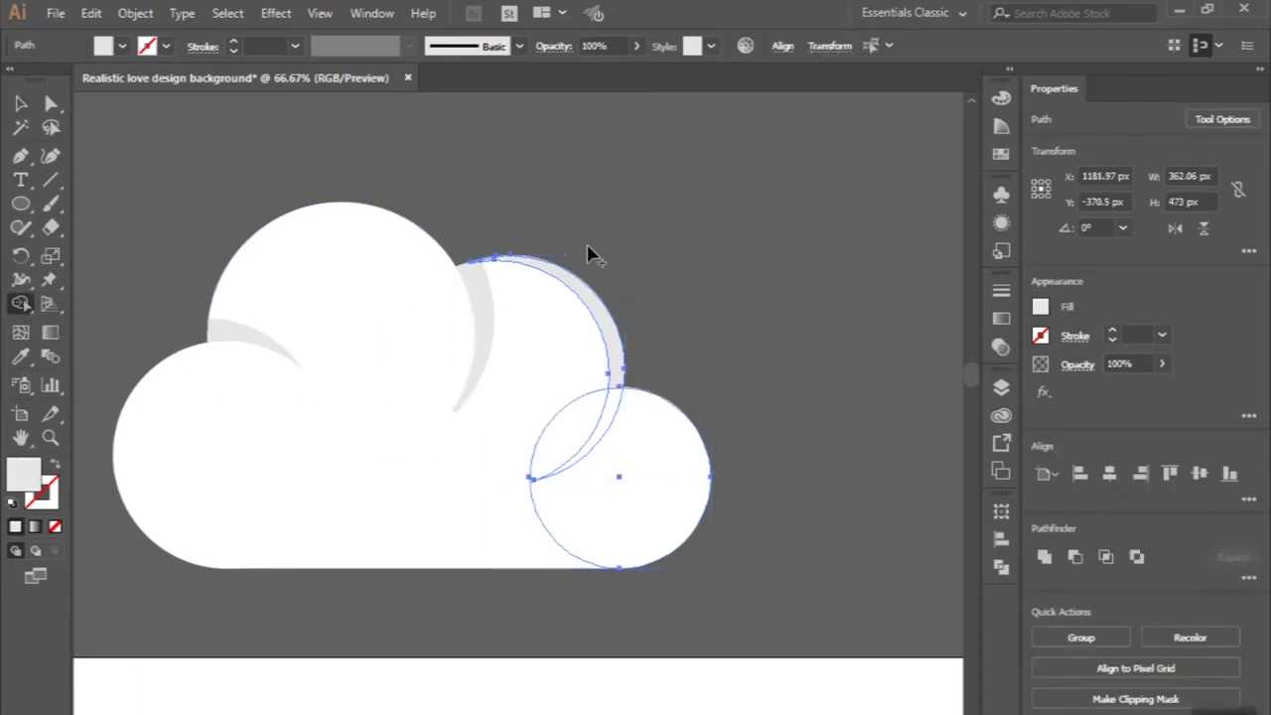
left_click(592, 298, "alt")
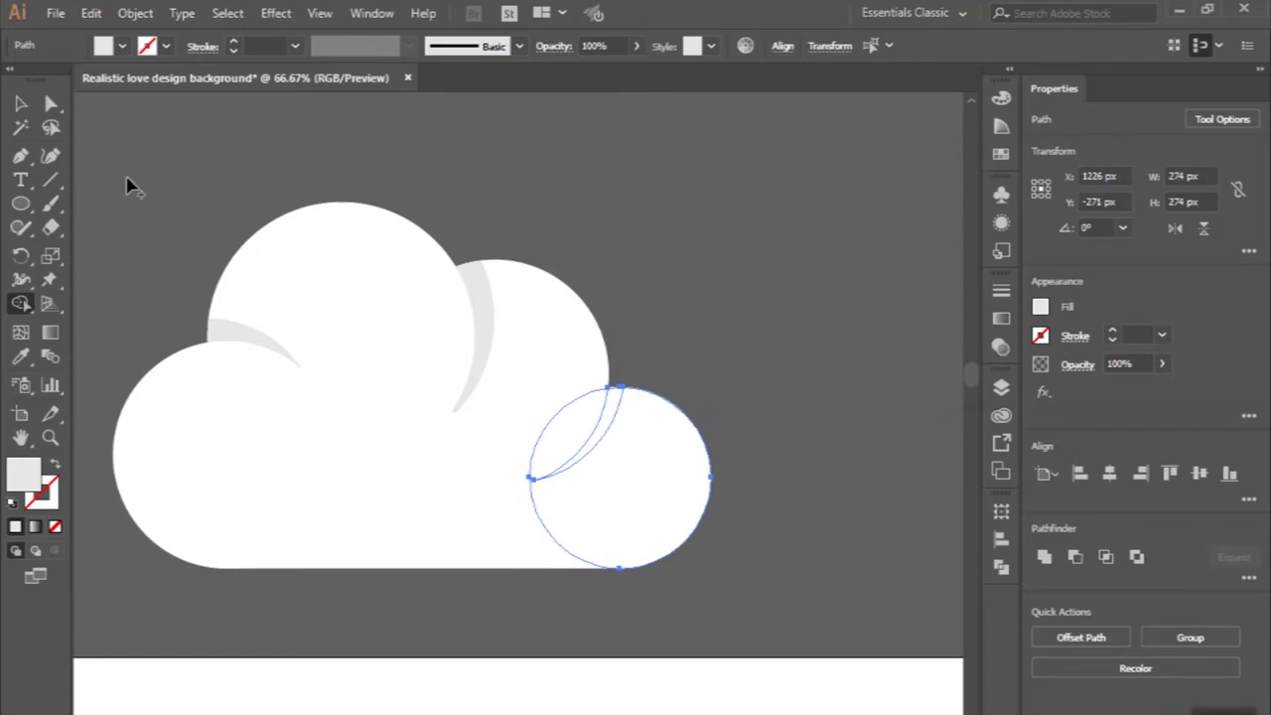
left_click(21, 103)
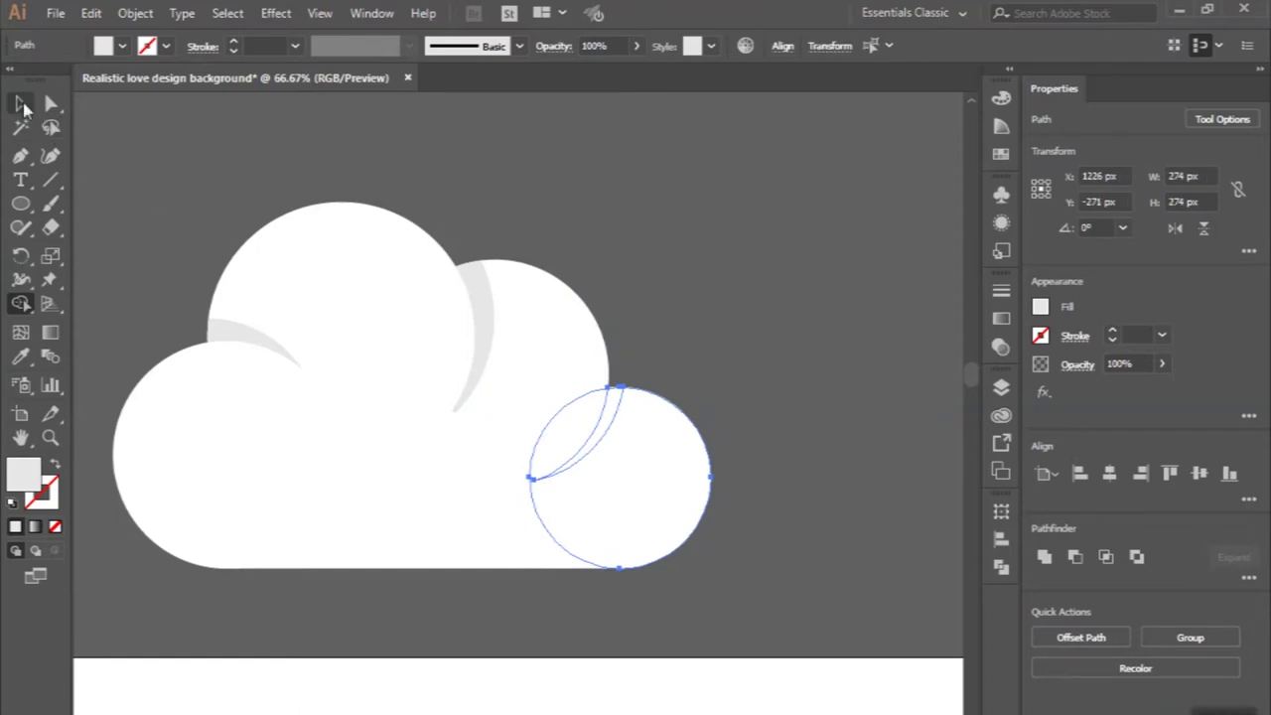
left_click(610, 499, "shift")
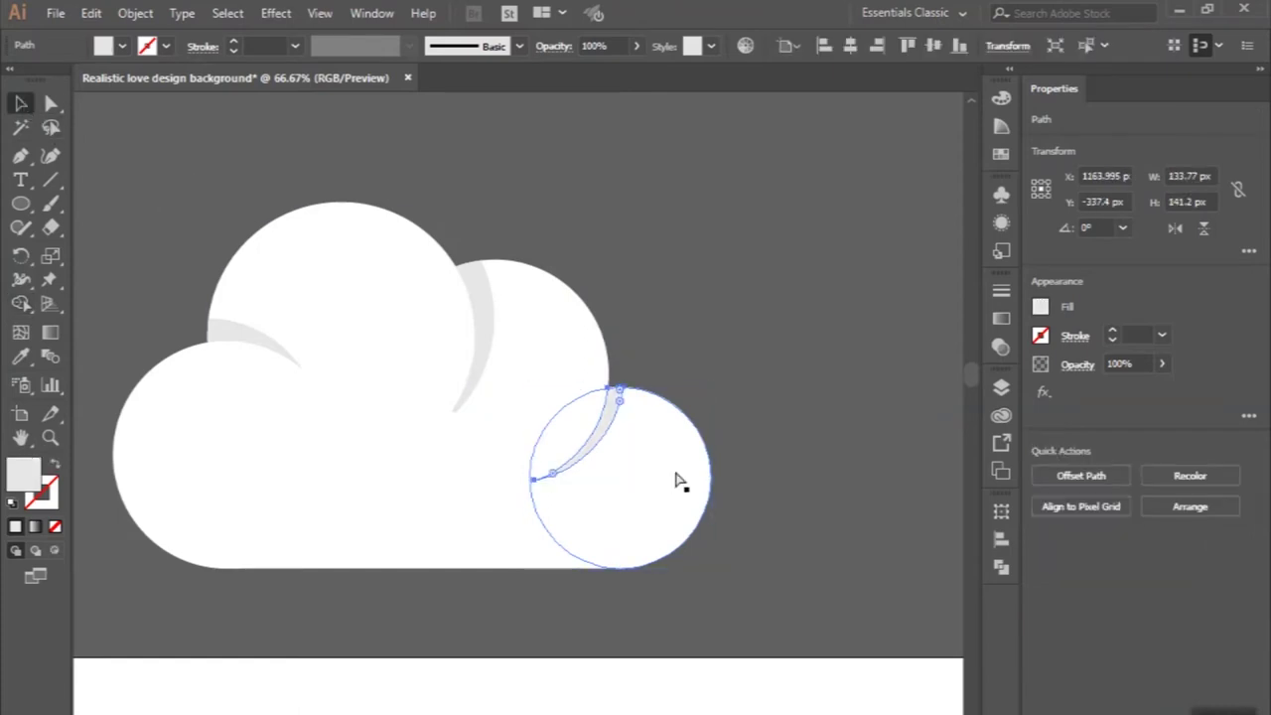
left_click(658, 275)
scroll(658, 275, "down", 2)
scroll(661, 278, "right", 1)
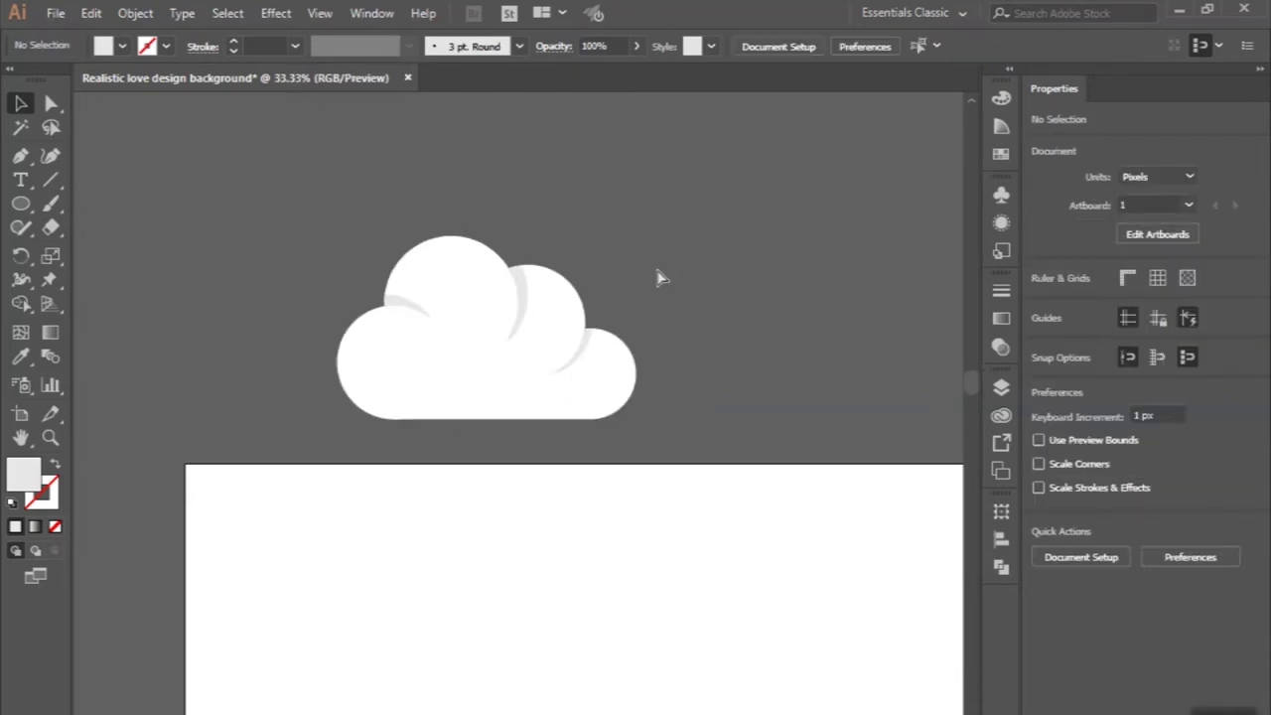
- Marquee-select all of the original white cloud's circle shapes
scroll(658, 277, "up", 1)
scroll(658, 277, "left", 1)
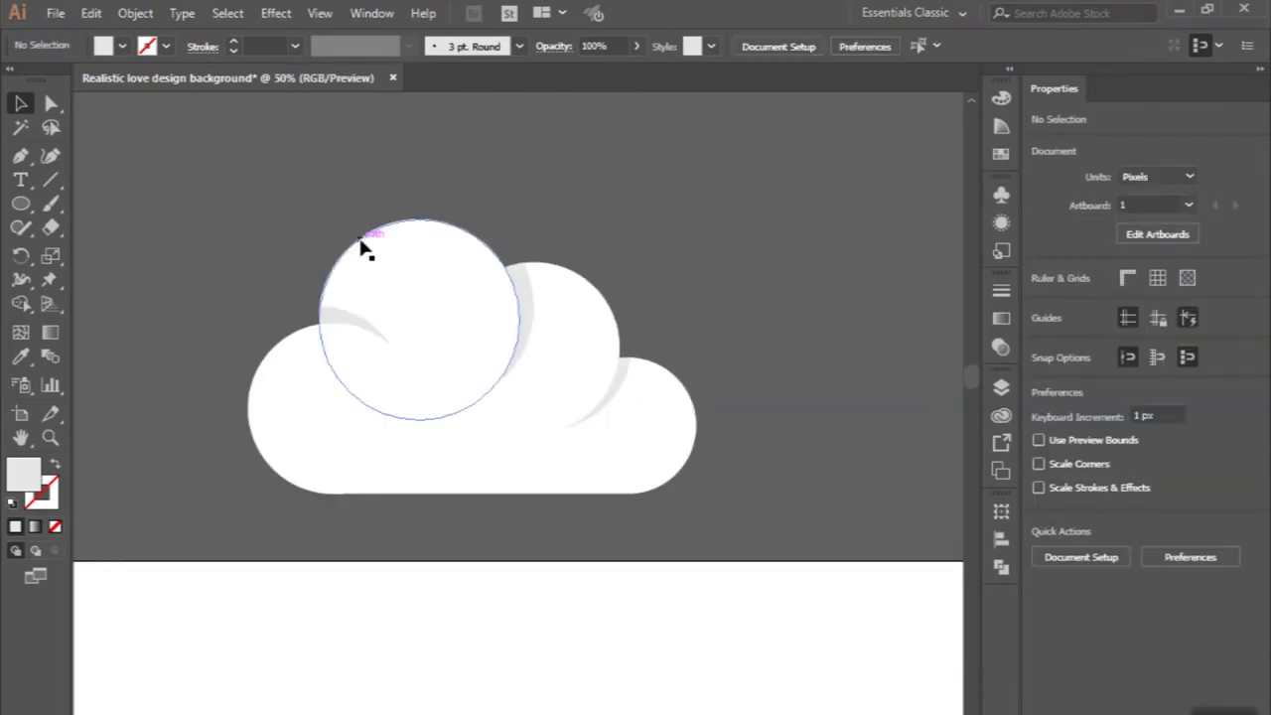
left_click_drag(195, 189, 723, 505)
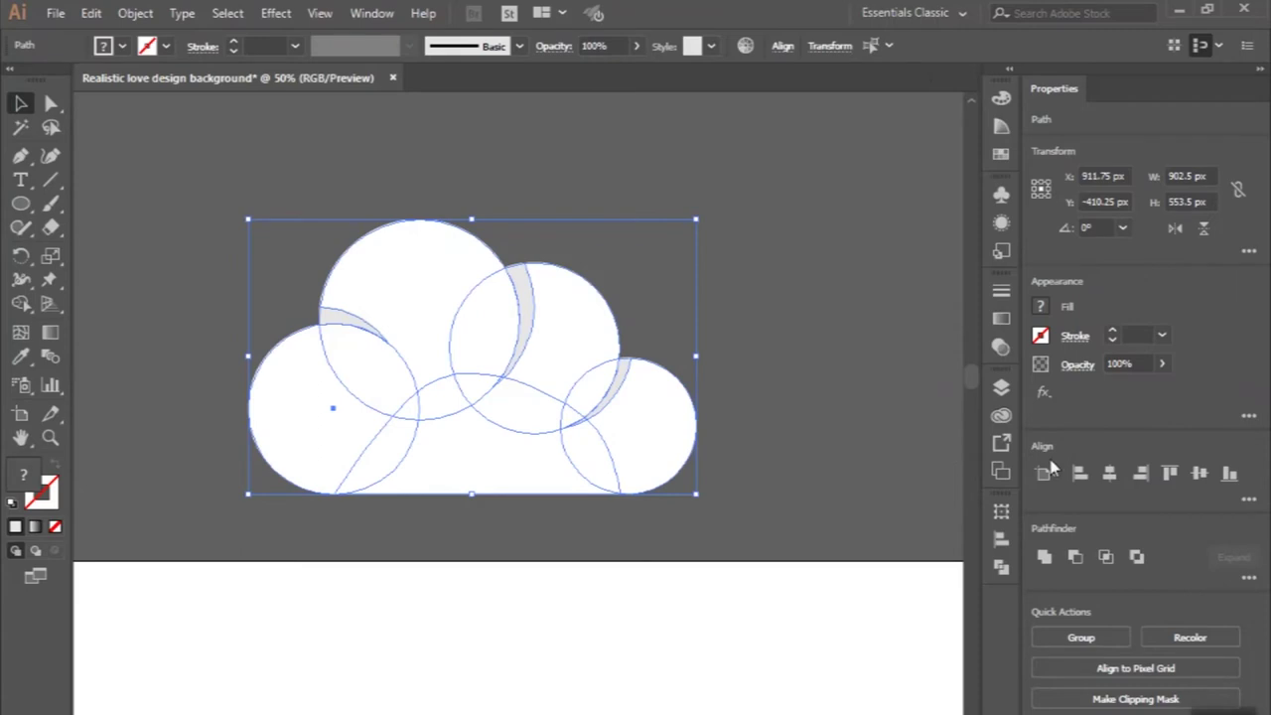
left_click(725, 341)
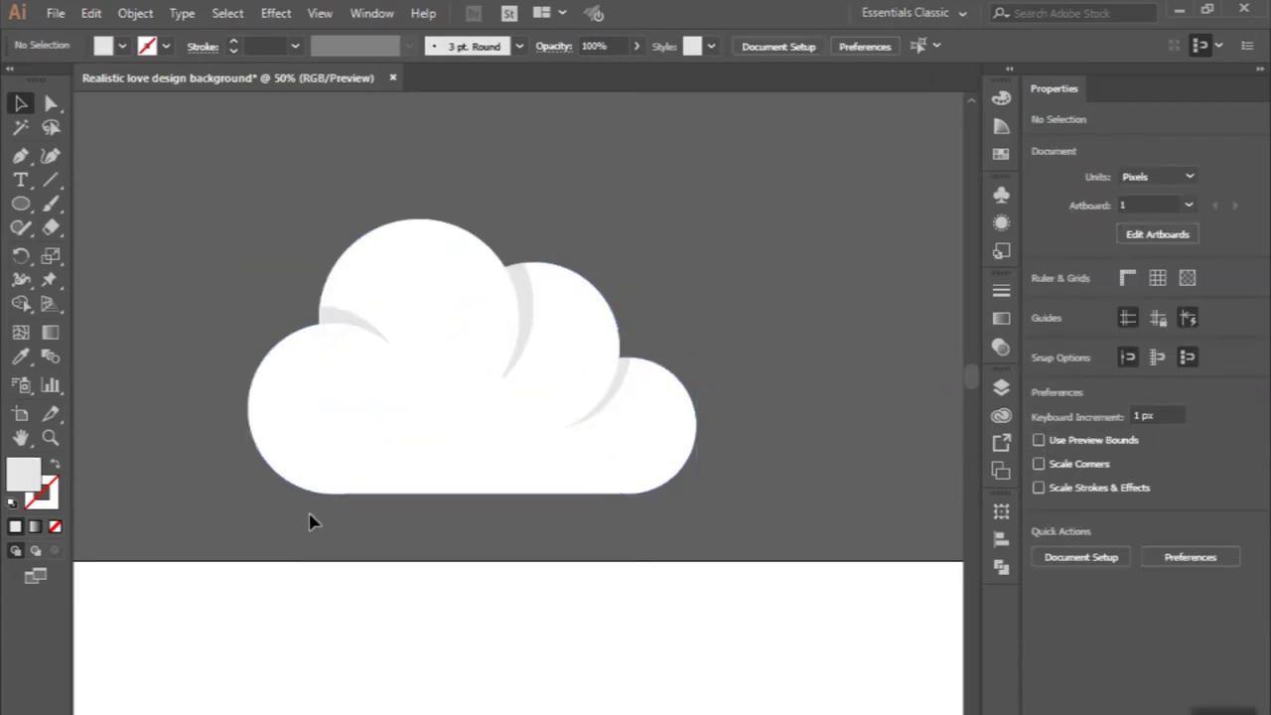
left_click_drag(310, 515, 473, 396)
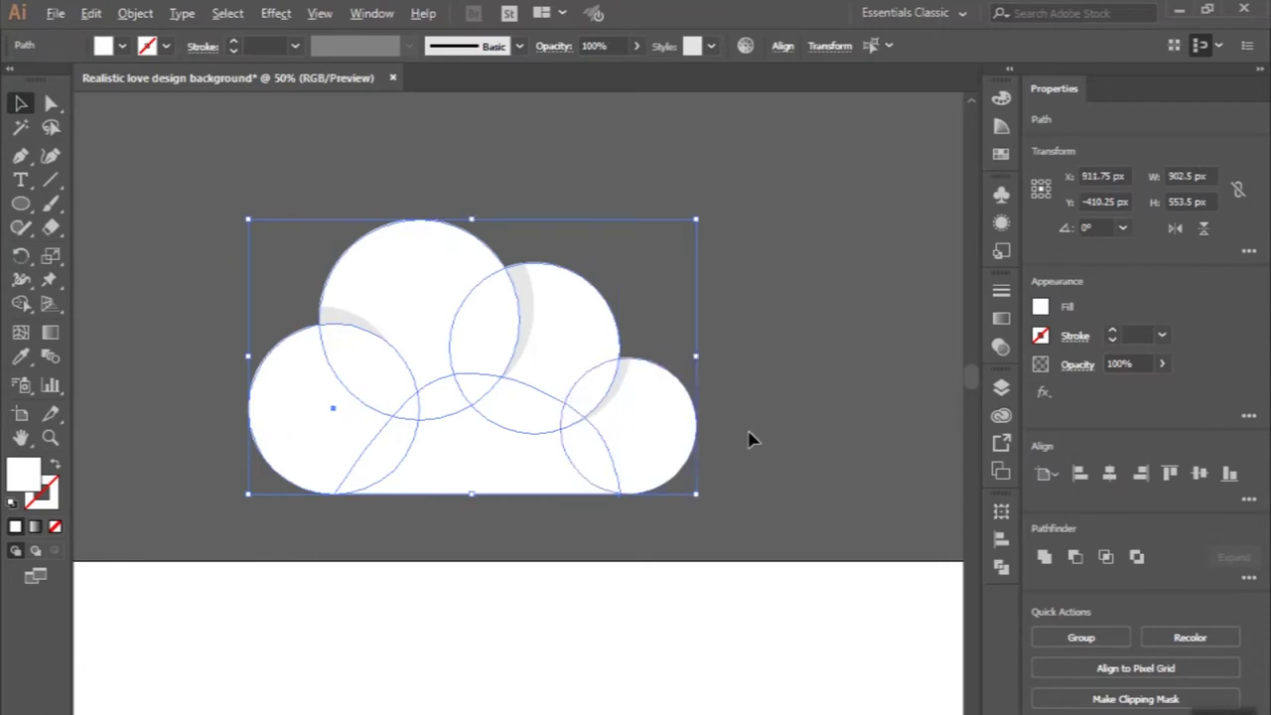
- Alt-drag a copy of the cloud to the right of the original and deselect it
scroll(749, 435, "down", 1)
scroll(715, 487, "right", 2)
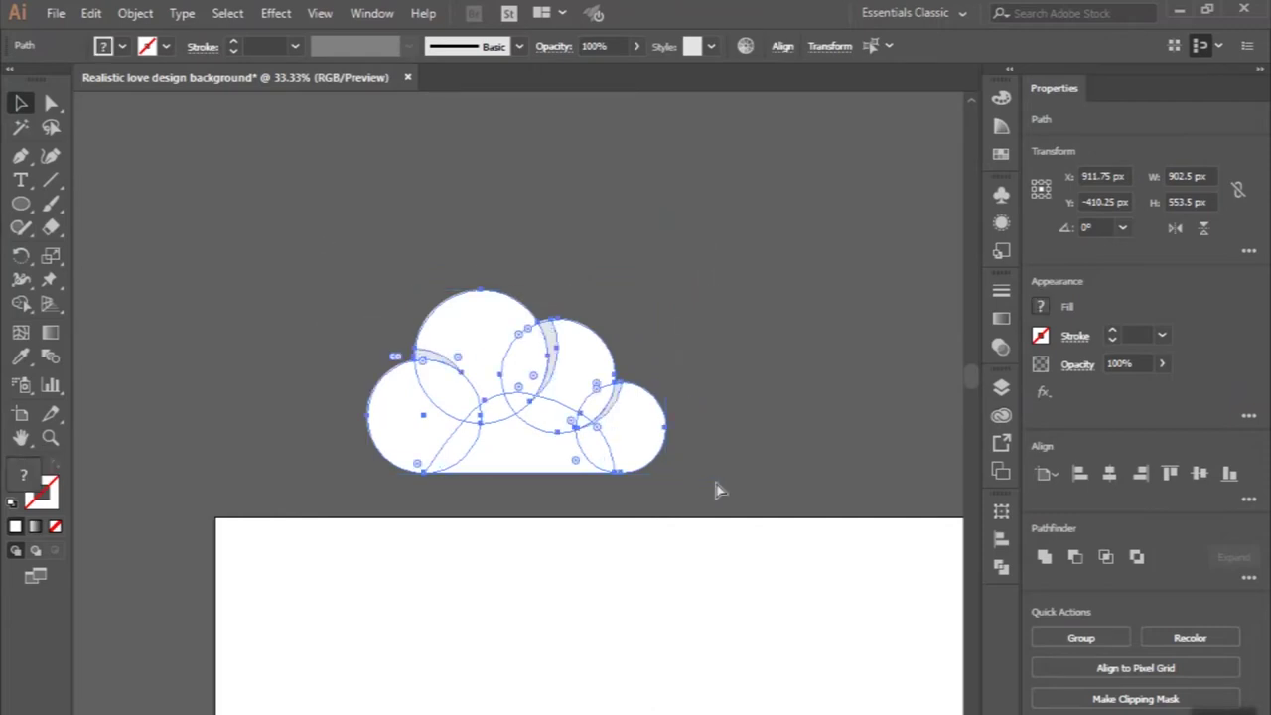
scroll(714, 488, "right", 3)
left_click_drag(395, 380, 744, 380)
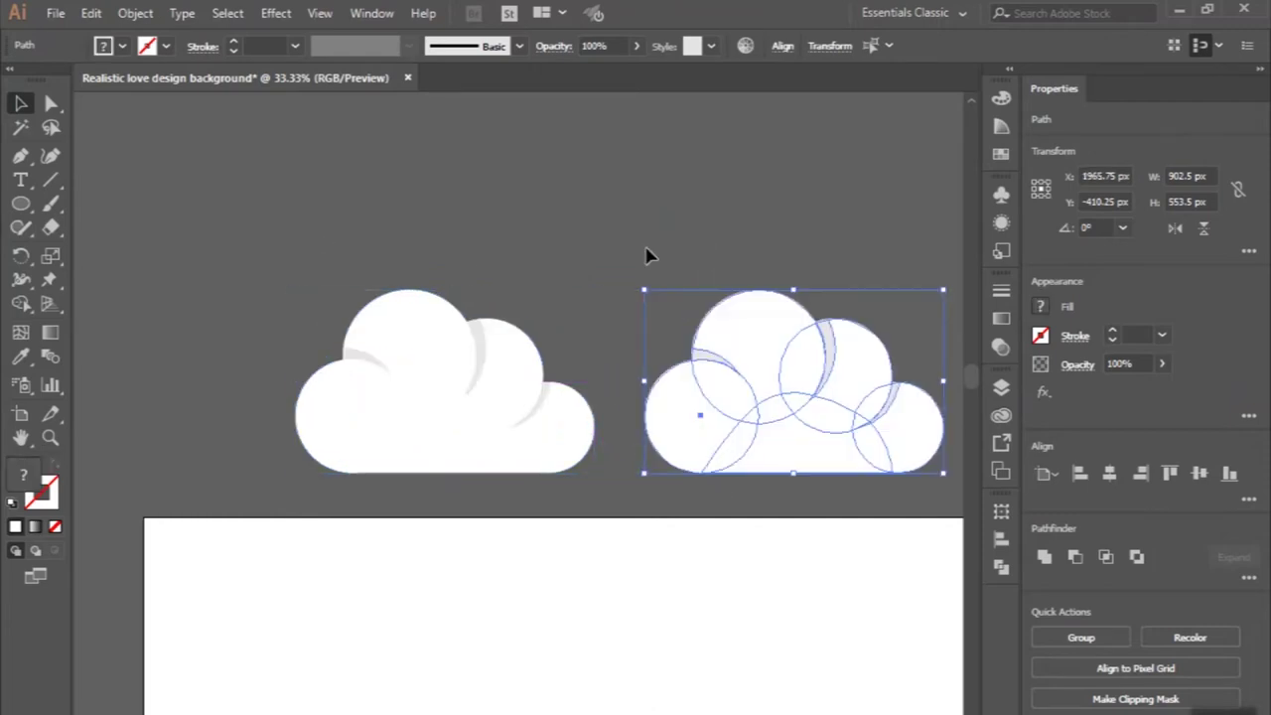
left_click(646, 254)
- Fine-tune the duplicated cloud's position beside the original with two small drags
scroll(645, 251, "down", 1)
scroll(645, 251, "right", 3)
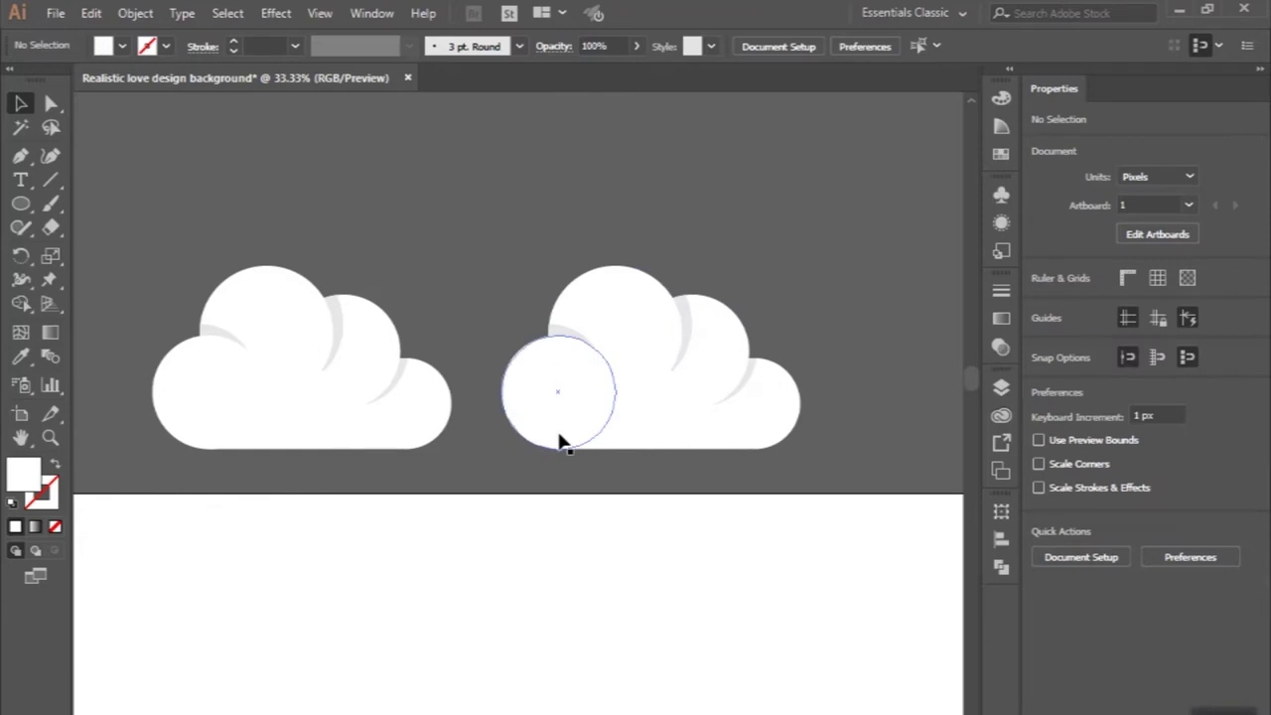
left_click_drag(531, 459, 672, 423)
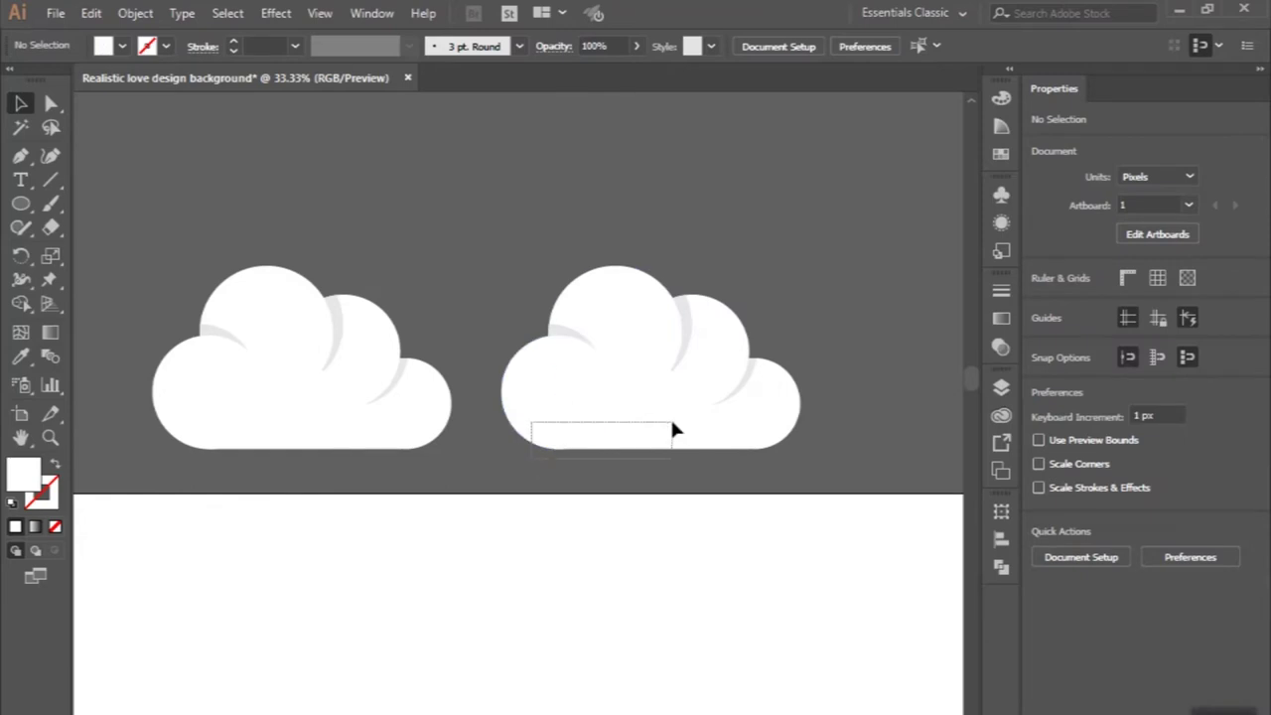
left_click_drag(672, 423, 649, 421)
scroll(831, 431, "up", 1)
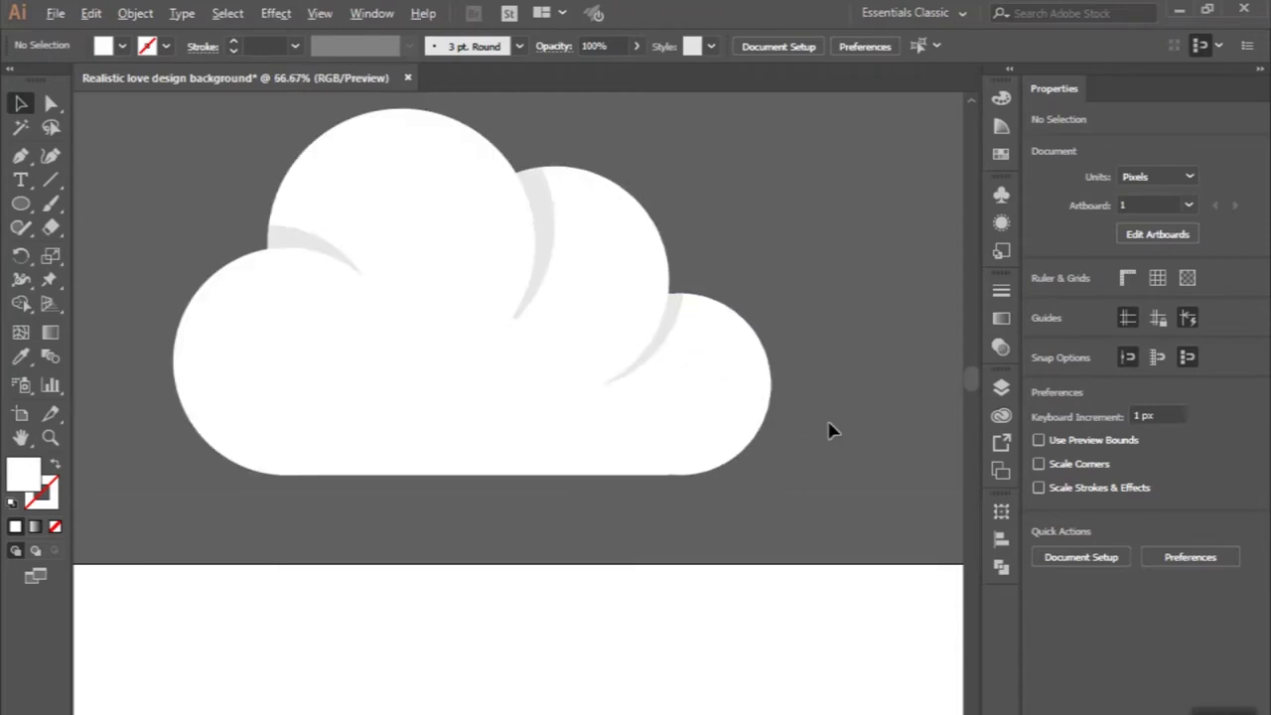
scroll(831, 431, "up", 1)
left_click(22, 157)
scroll(698, 426, "down", 1)
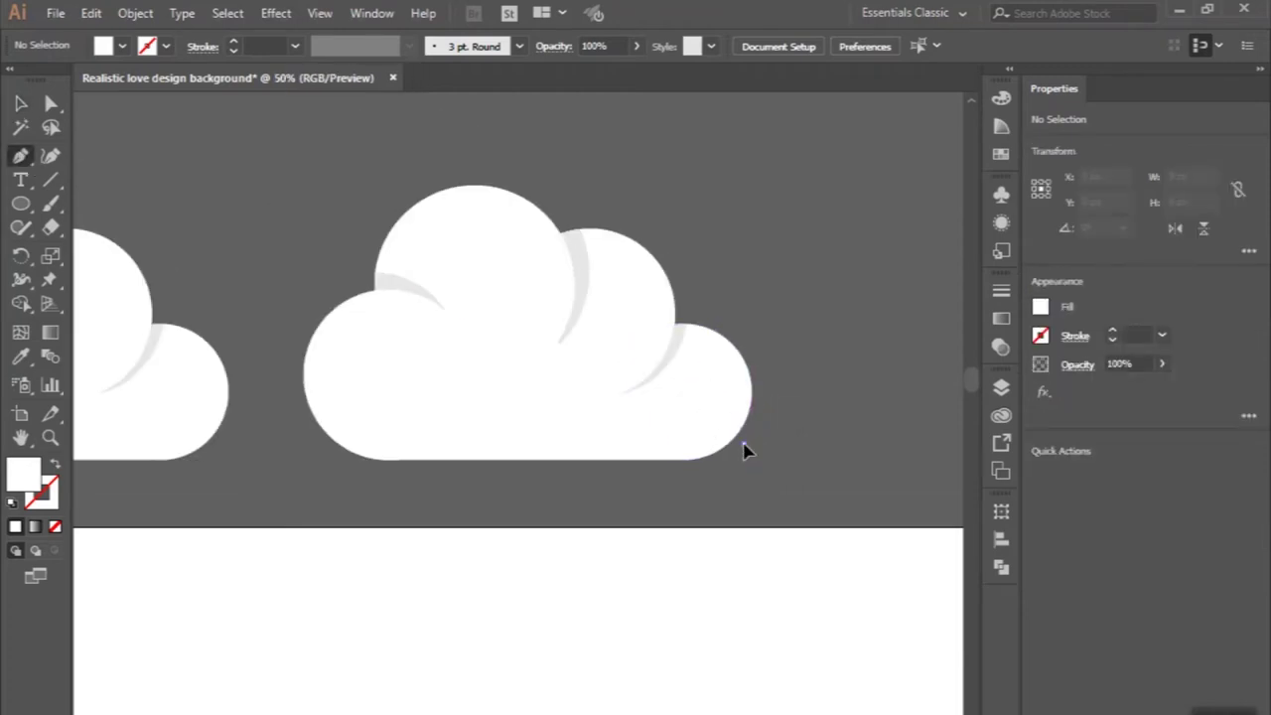
- Draw a closed Pen shape hugging the right cloud's bottom edge and lower-left side
left_click_drag(742, 444, 541, 443)
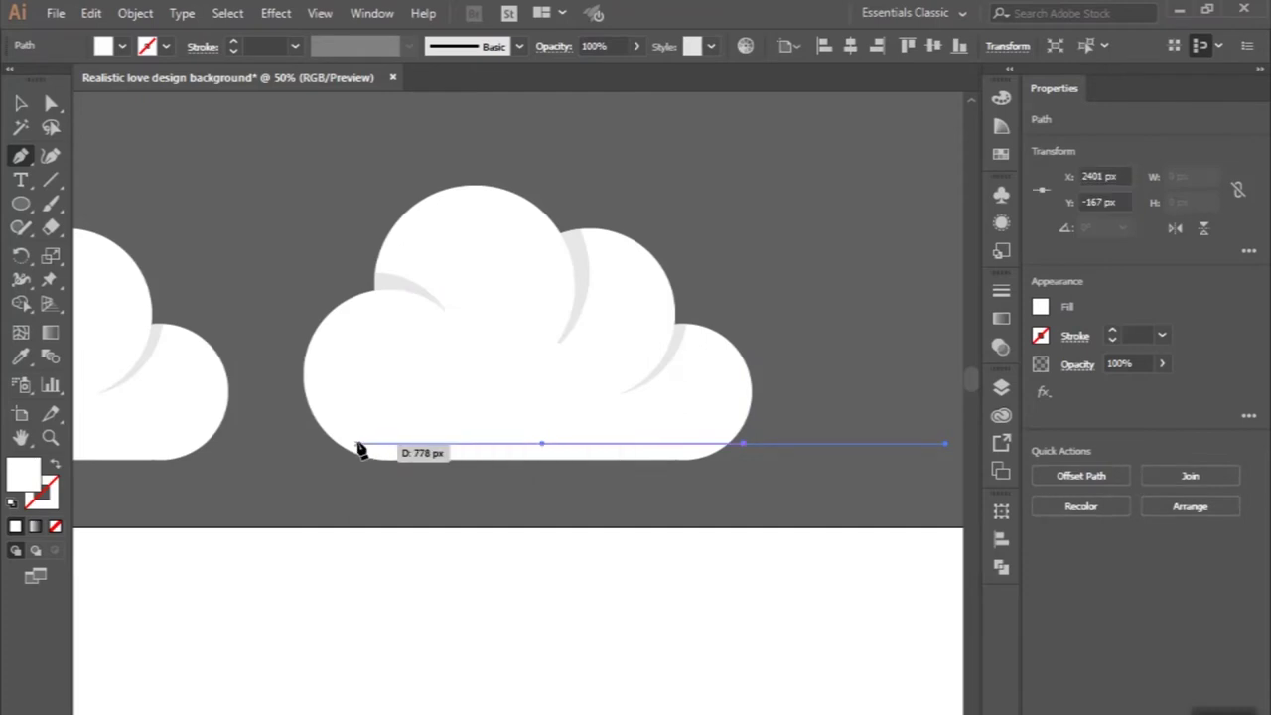
left_click(355, 444)
left_click_drag(305, 354, 304, 293)
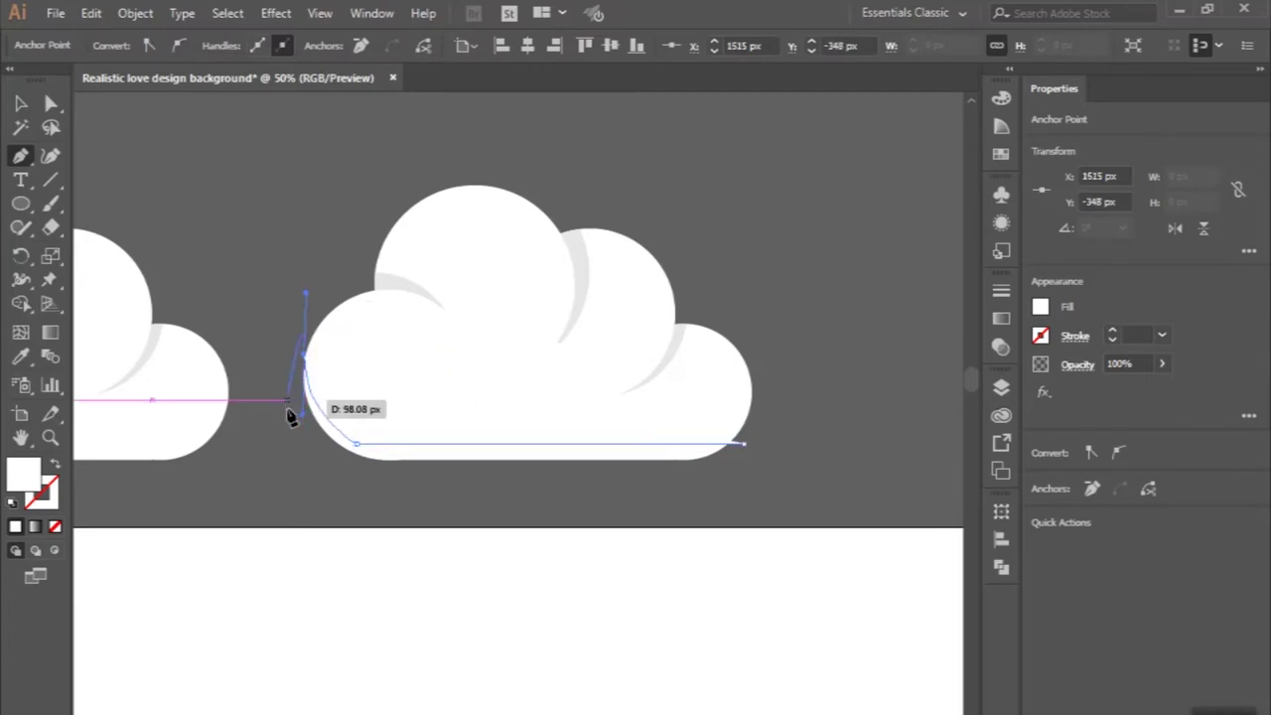
left_click_drag(295, 464, 319, 496)
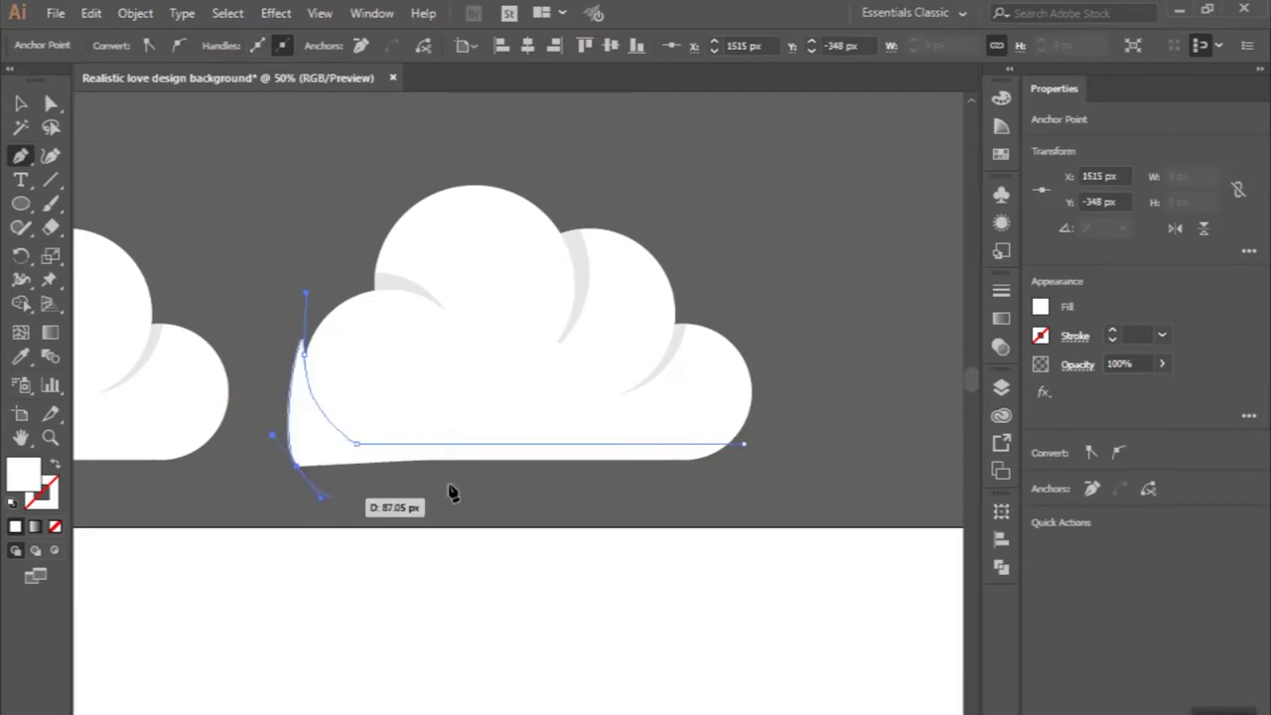
left_click(761, 484)
left_click(743, 443)
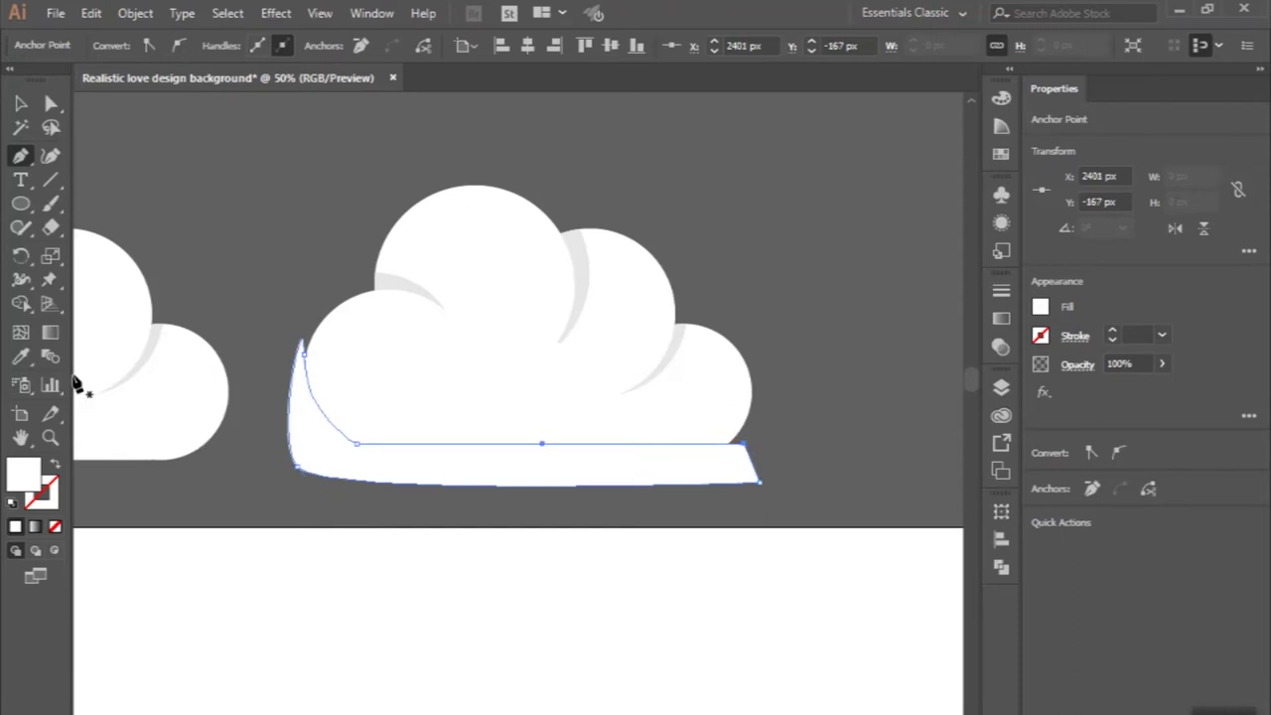
- Fill the new shape with the crescent's light grey using the Eyedropper
left_click(21, 357)
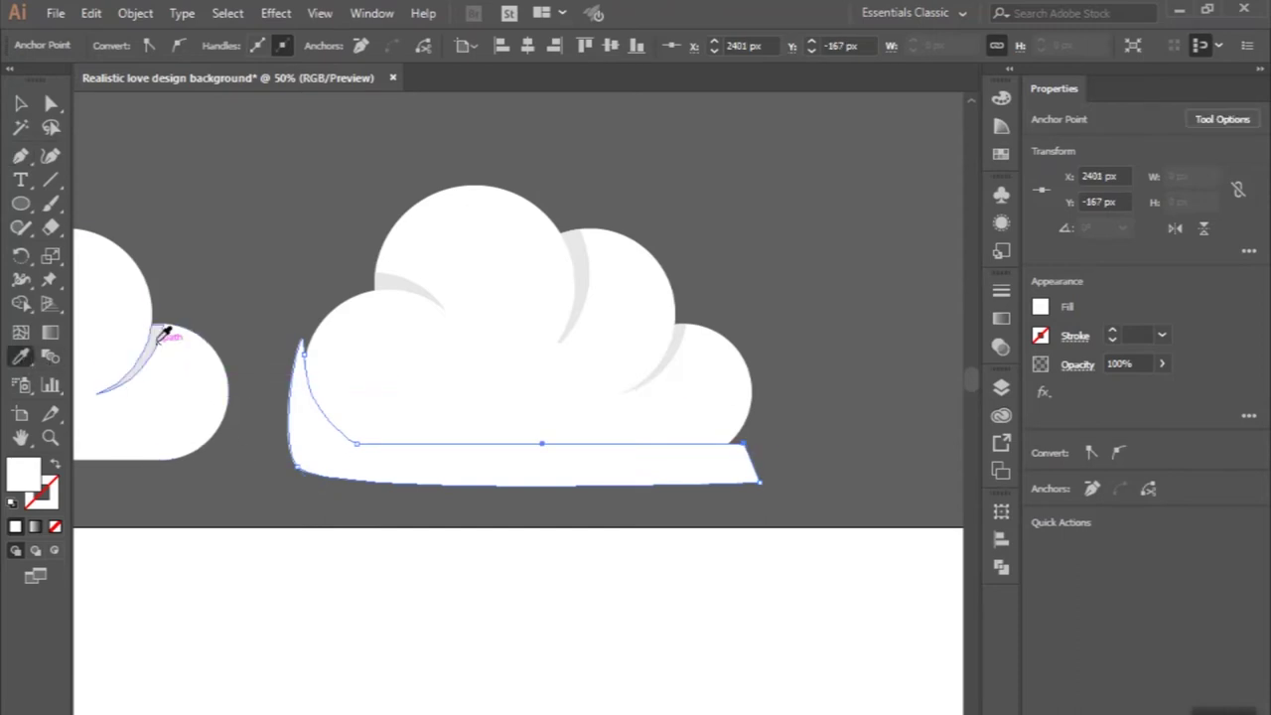
left_click(164, 334)
left_click(21, 103)
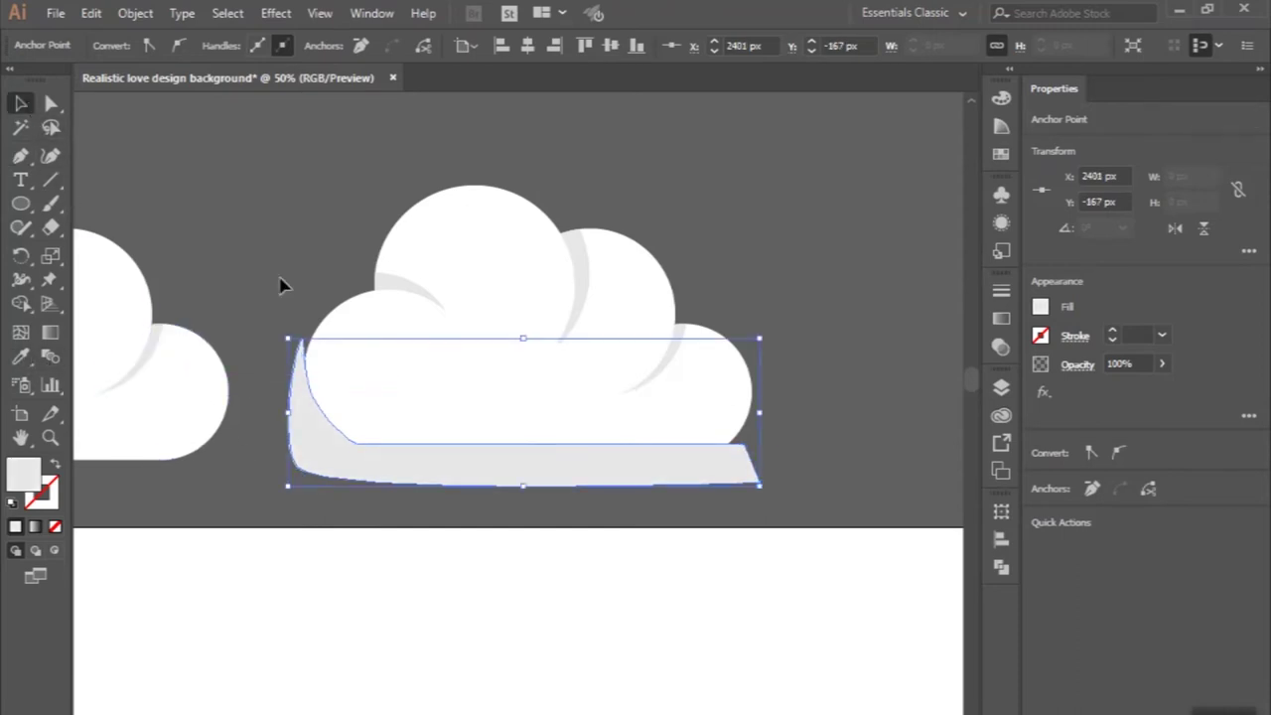
- Unite the right cloud's four circles into one shape with Pathfinder
left_click(426, 388, "shift")
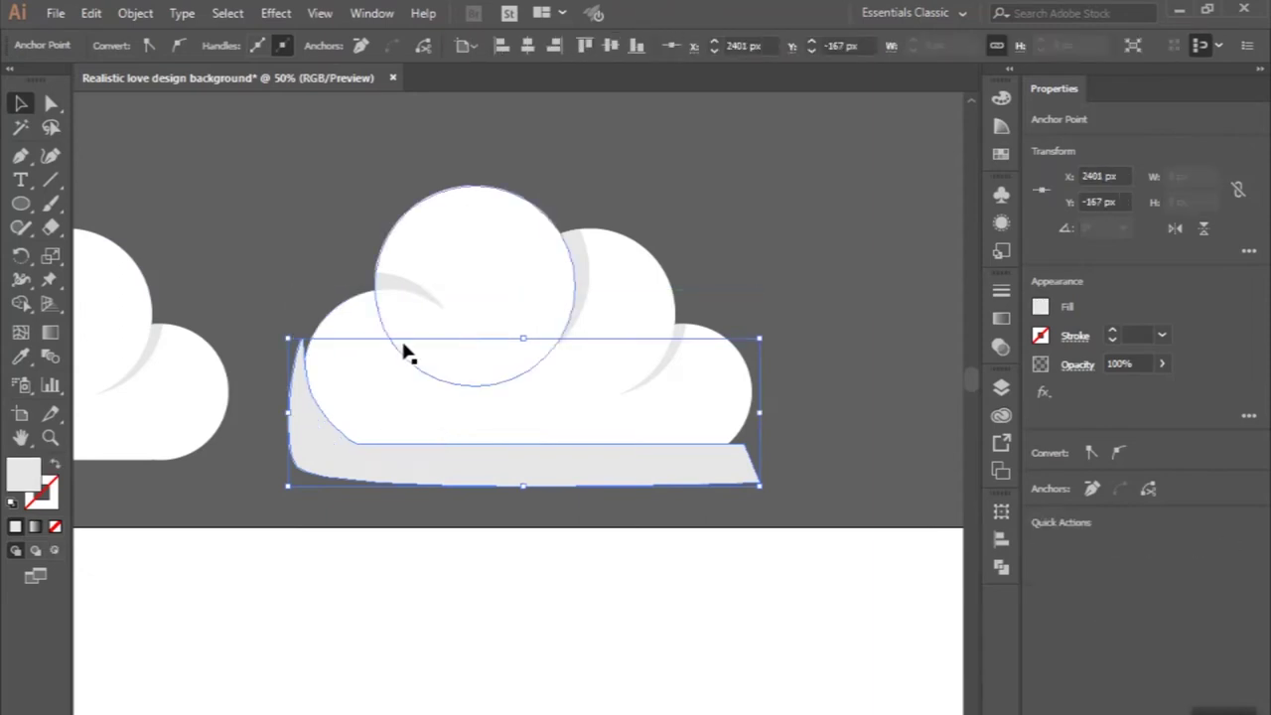
left_click(411, 383)
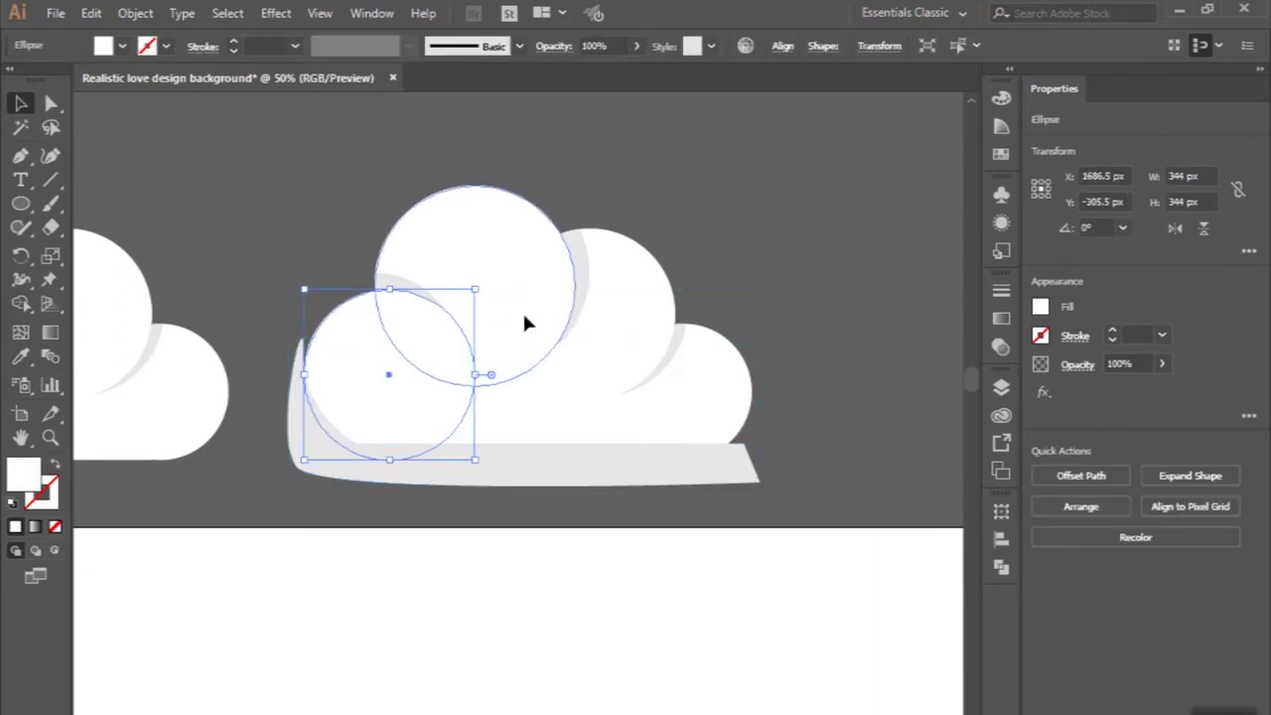
left_click(523, 310, "shift")
left_click(625, 330, "shift")
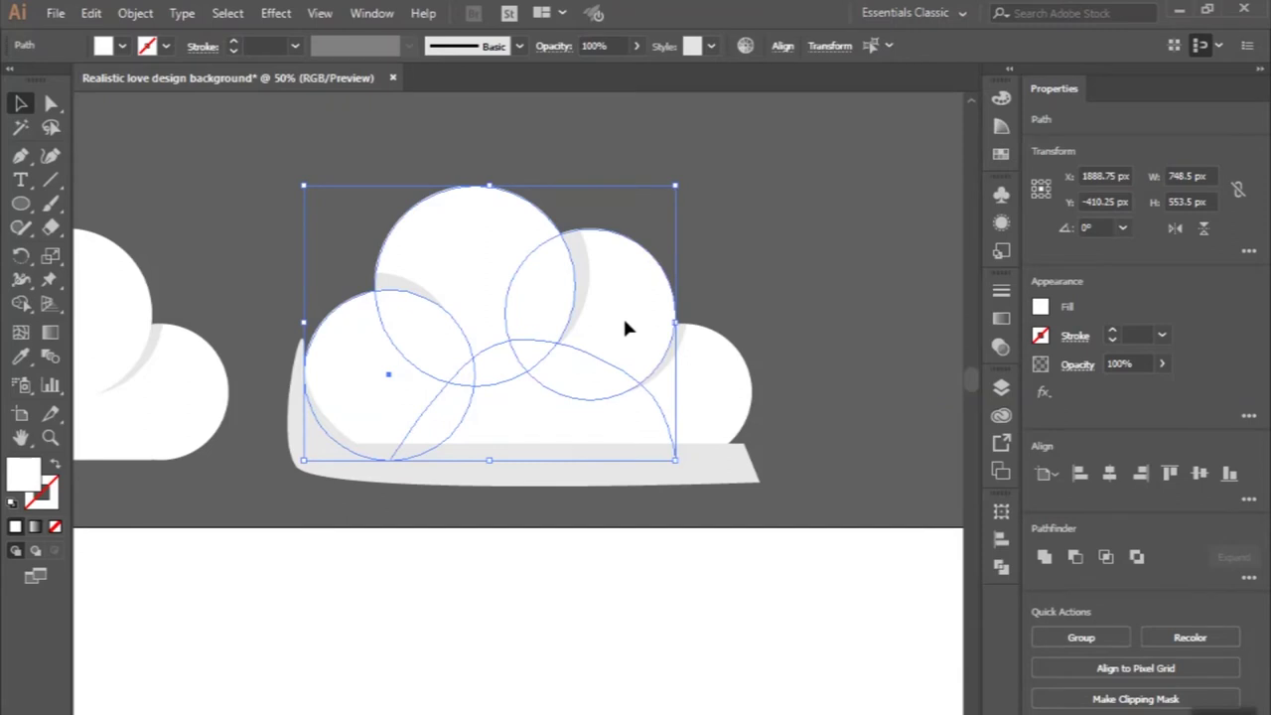
left_click(693, 392, "shift")
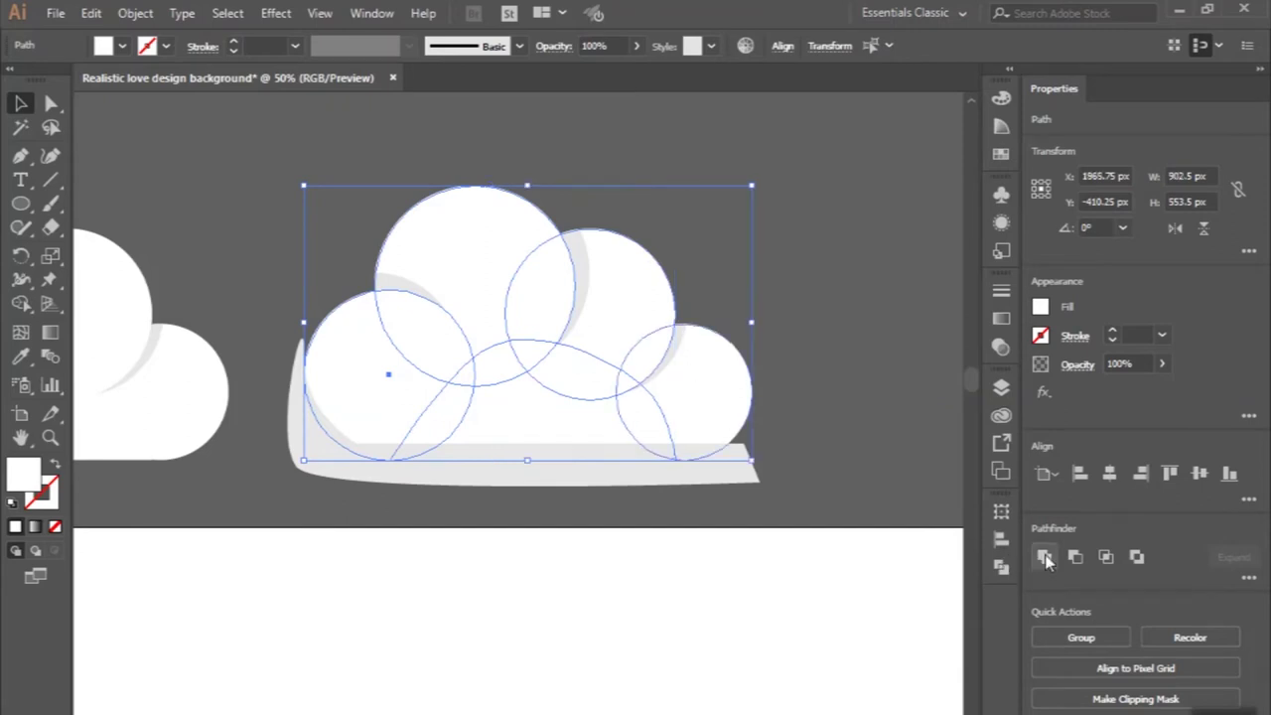
left_click(1044, 557)
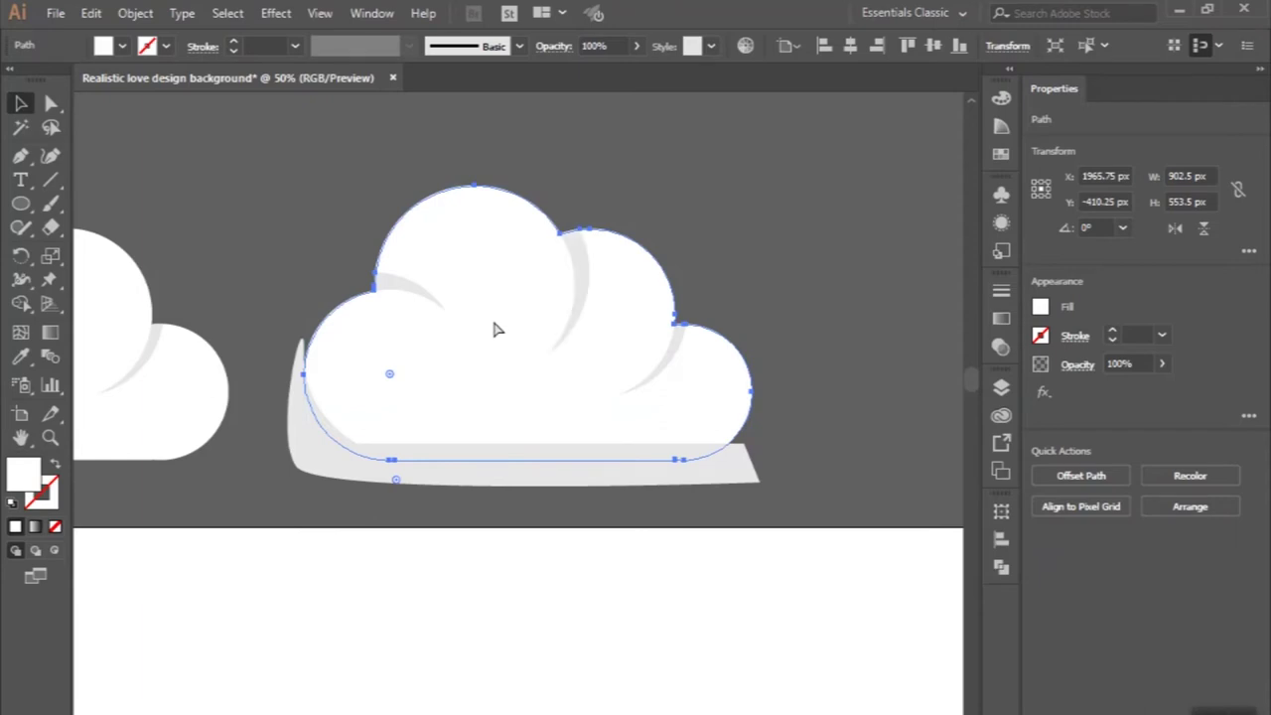
- Trim the grey shadow with Shape Builder, leaving a thin rim inside the cloud's outline
left_click(447, 486, "shift")
left_click(21, 303)
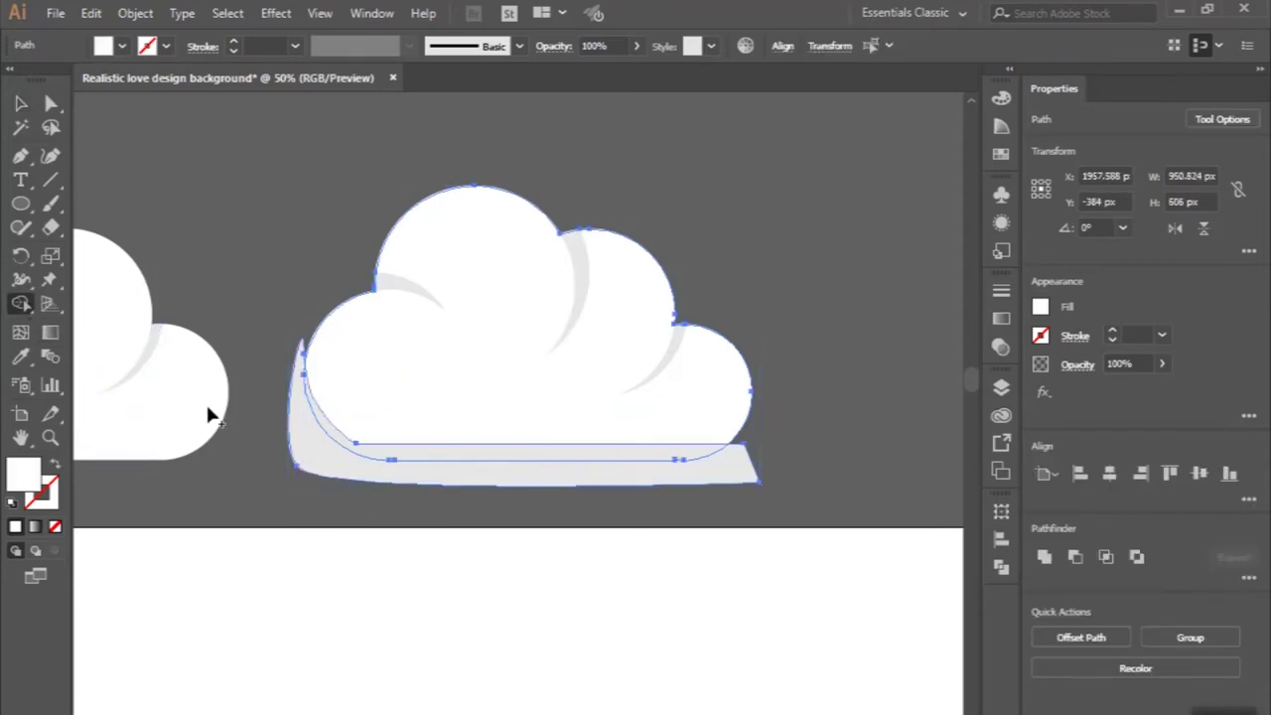
left_click(296, 459, "alt")
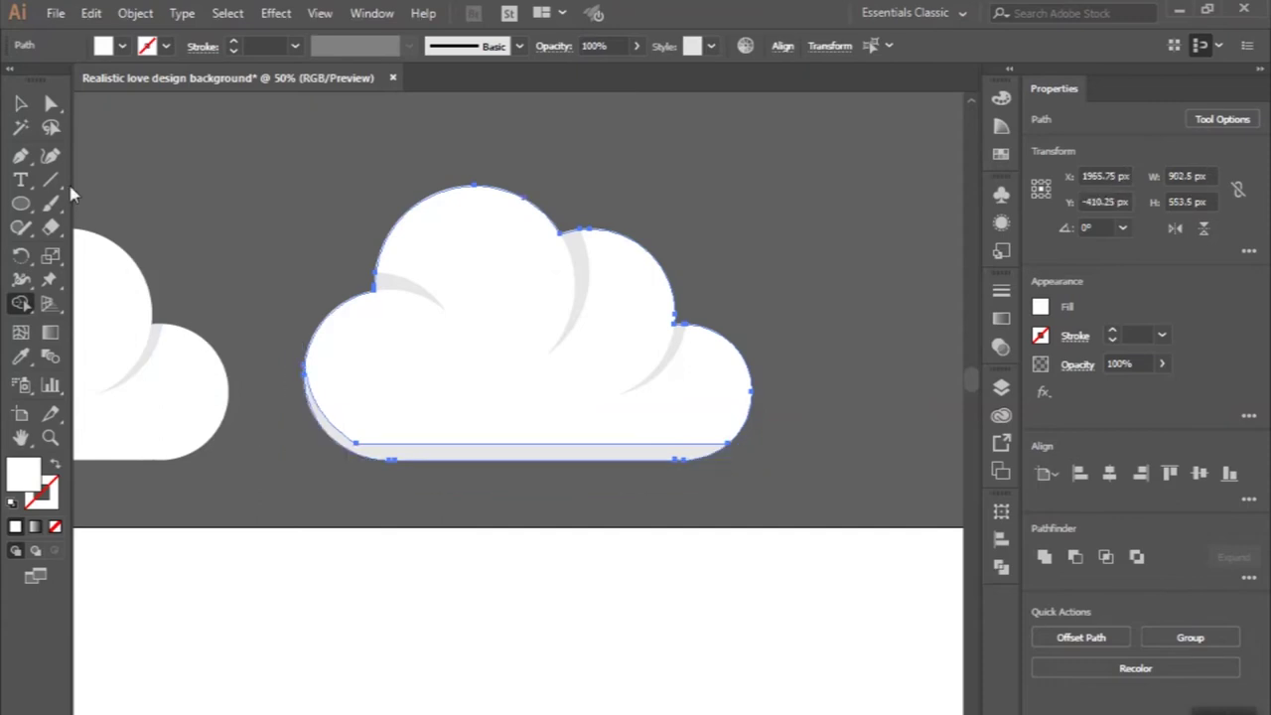
left_click(21, 103)
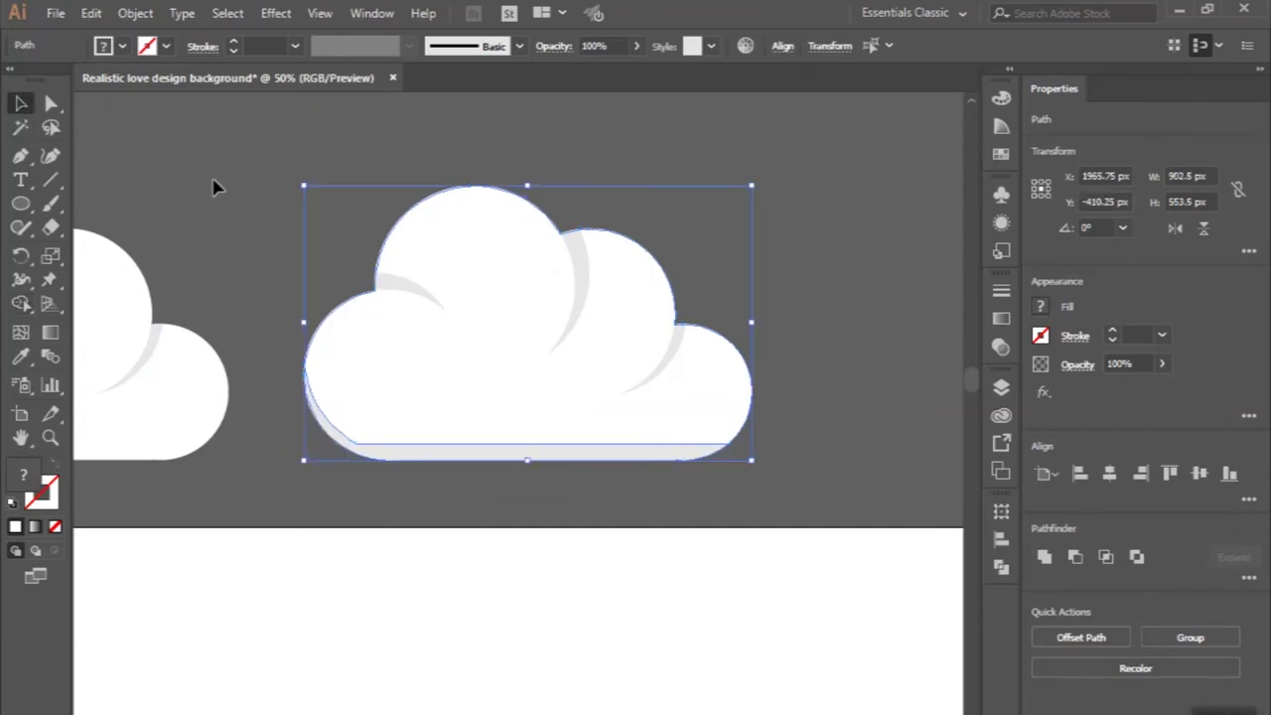
left_click(213, 187)
scroll(213, 186, "down", 1)
scroll(214, 187, "down", 1)
scroll(386, 221, "up", 1)
scroll(387, 223, "up", 1)
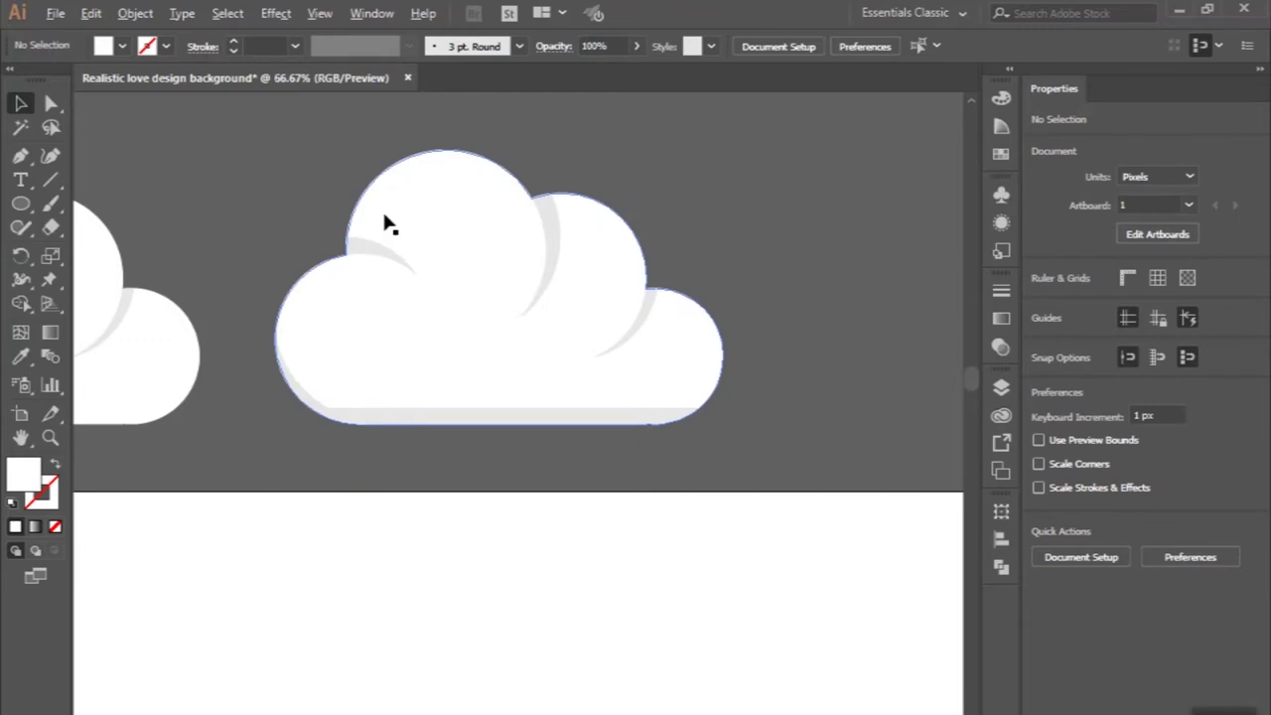
- Convert the shadow's bottom anchor to smooth and drag its handle to flatten the inner curve
scroll(387, 221, "up", 1)
key("a")
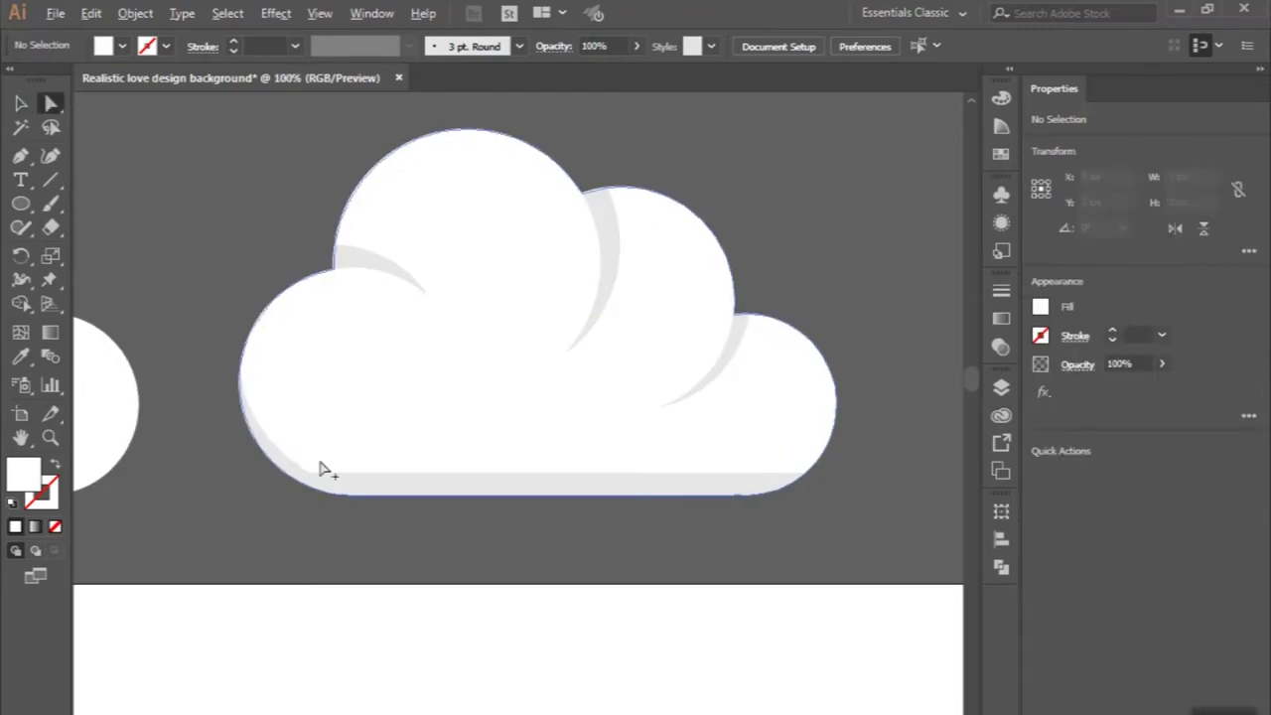
scroll(323, 469, "up", 1)
left_click_drag(308, 482, 335, 482)
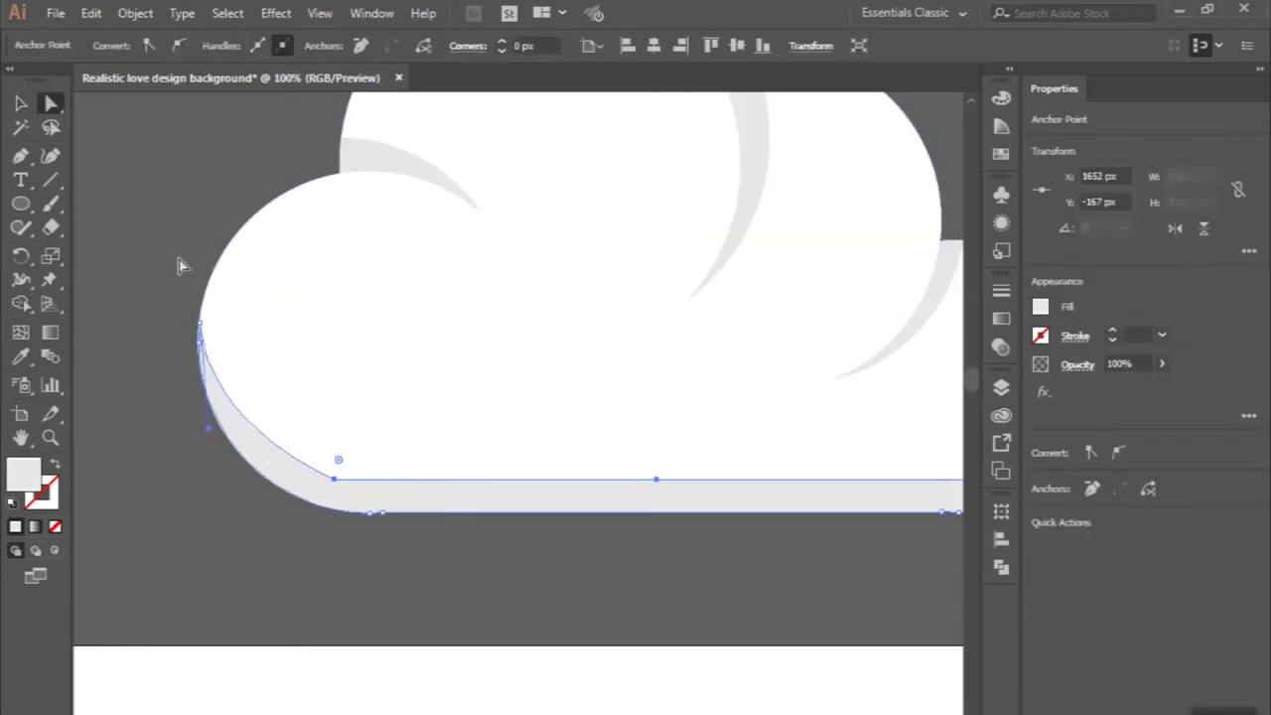
left_click(179, 45)
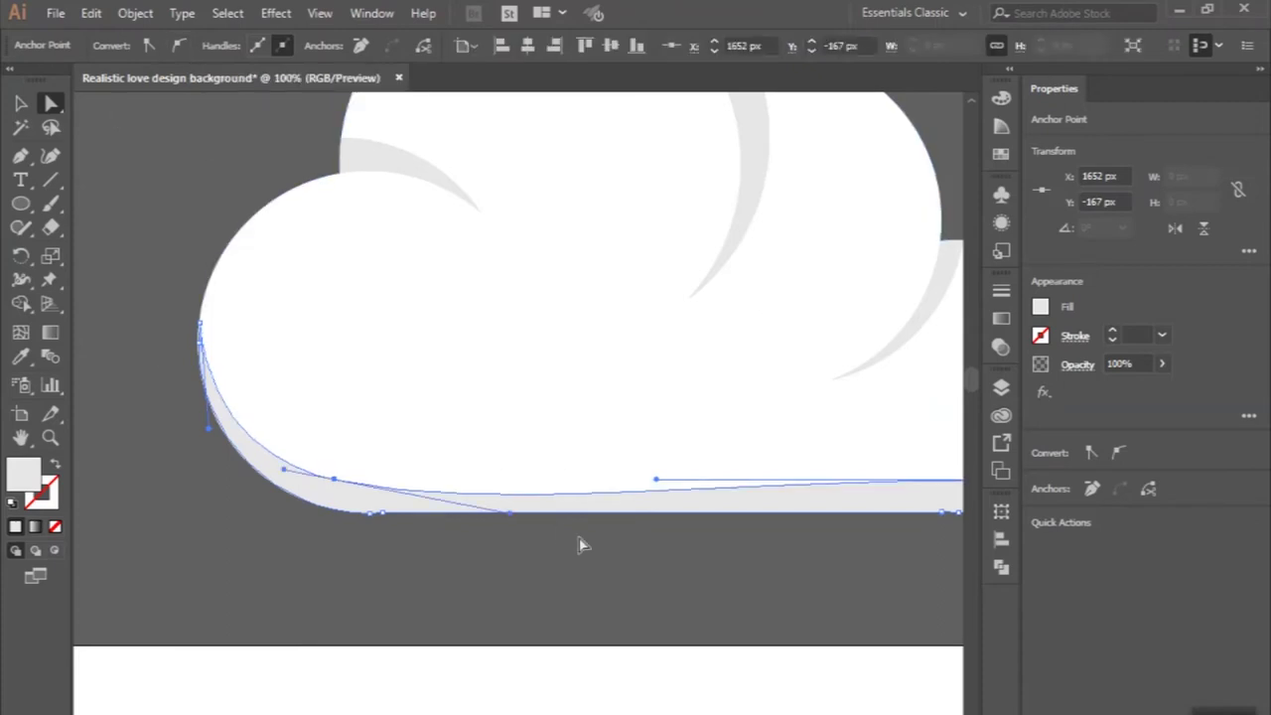
left_click_drag(509, 515, 542, 481)
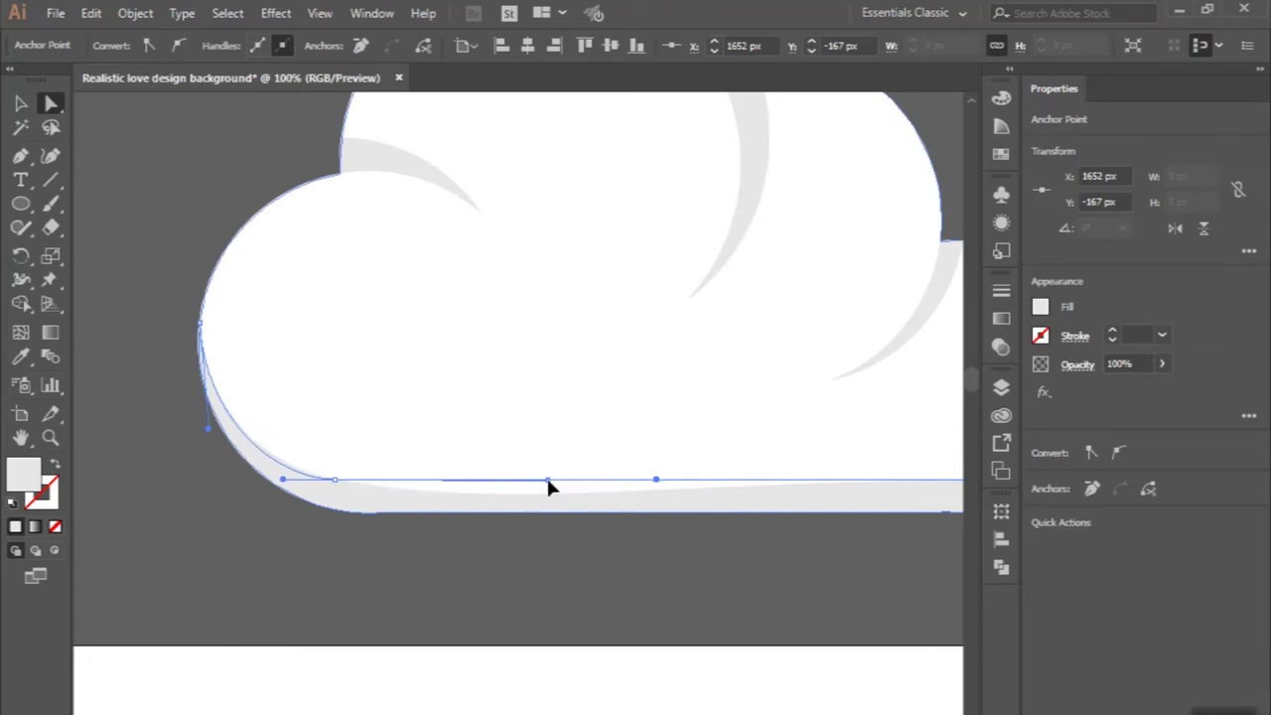
scroll(546, 480, "down", 2)
left_click(497, 556)
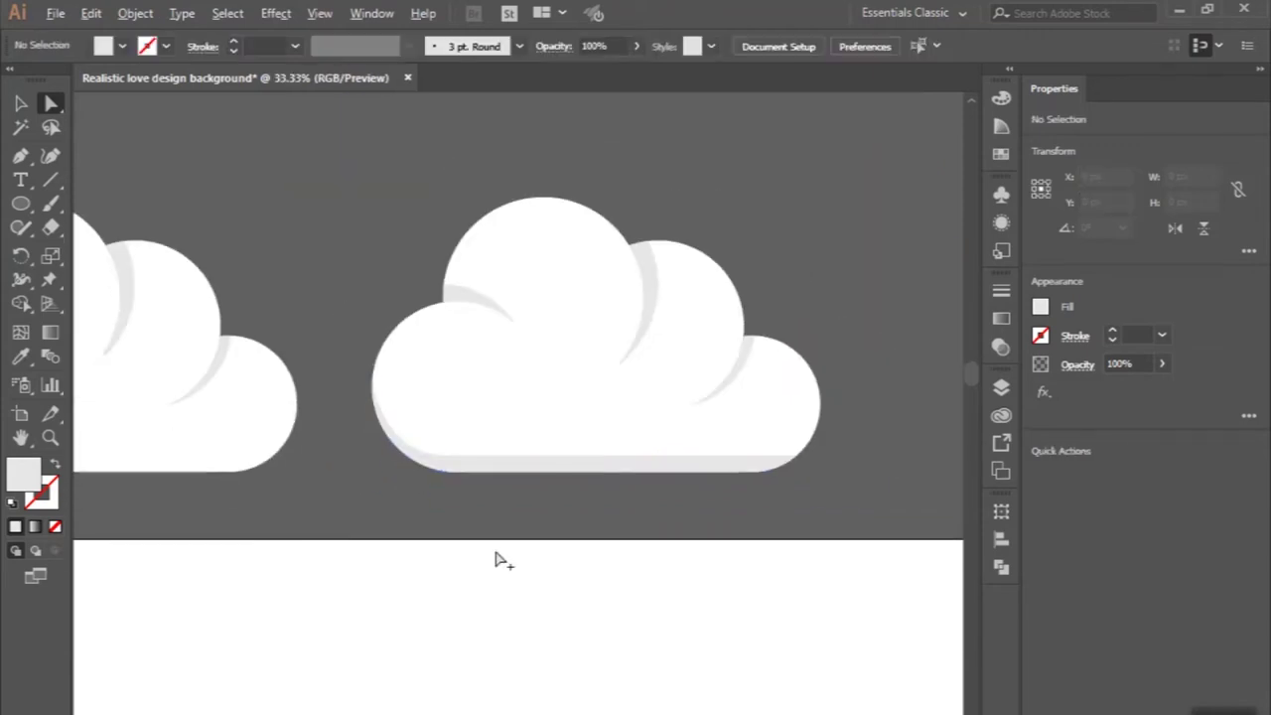
scroll(496, 556, "down", 1)
left_click(20, 103)
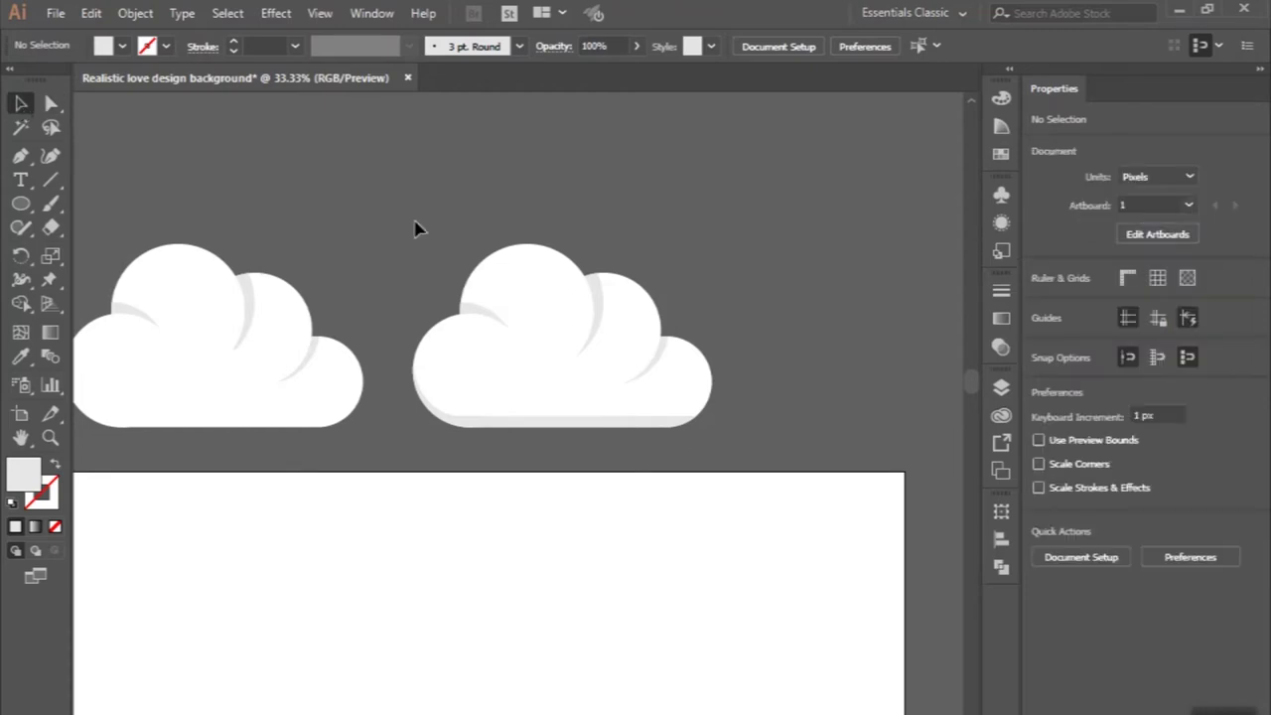
- Zoom out, select the left cloud, and Alt-drag a copy over its right half
left_click_drag(415, 228, 742, 437)
key("ctrl+minus")
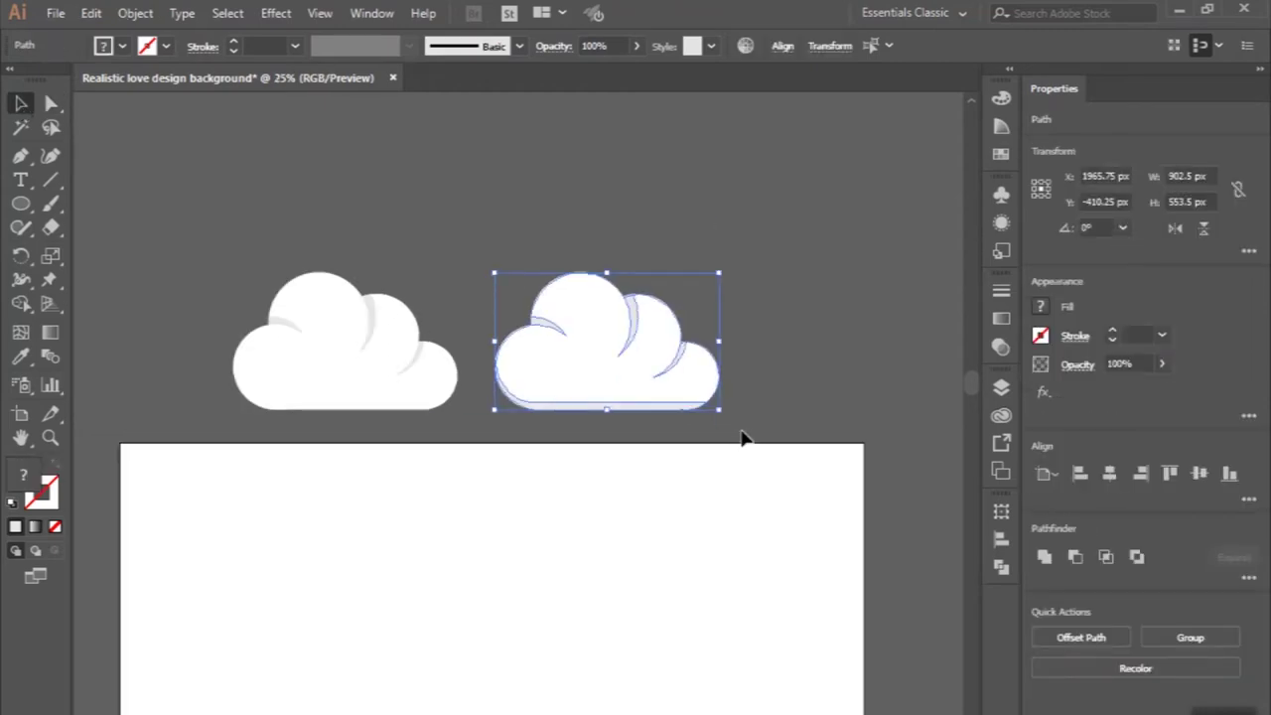
mouse_move(142, 234)
left_mouse_down()
mouse_move(424, 412)
mouse_move(250, 311)
mouse_move(484, 206)
left_mouse_up()
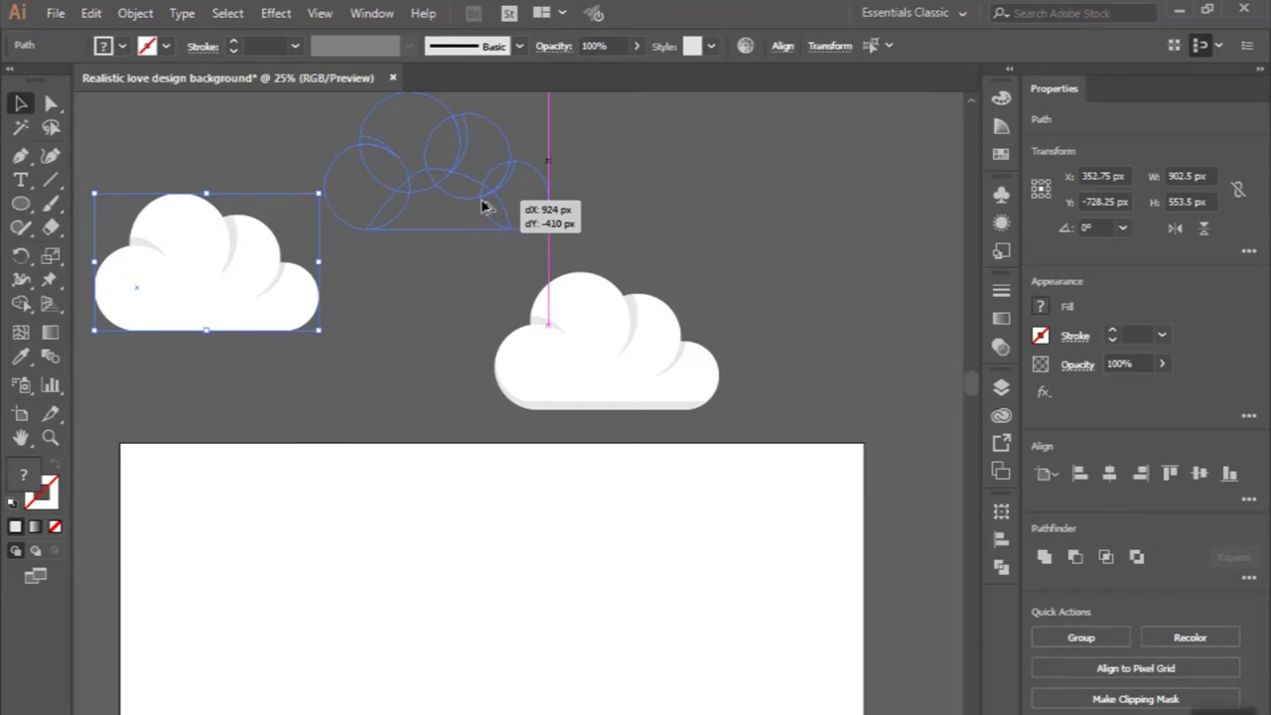
left_click_drag(483, 206, 388, 313)
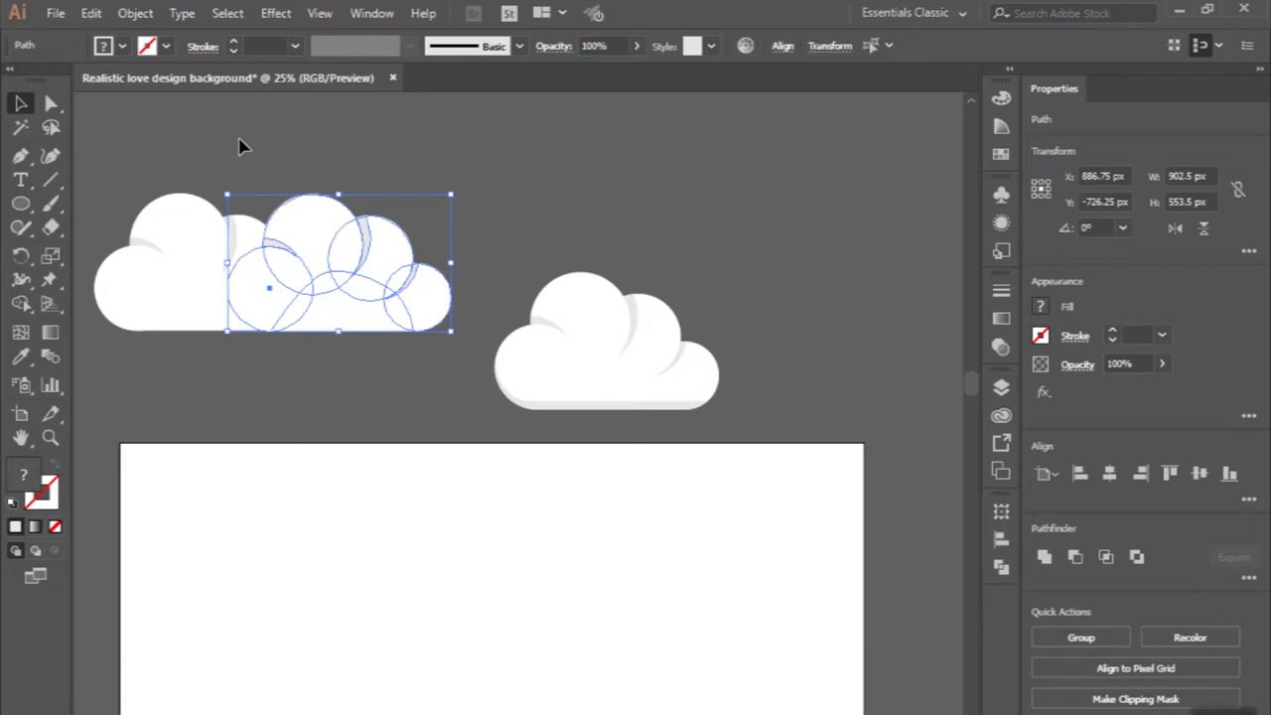
- Select the finished cloud and Alt-drag a copy onto its right side, overlapping it
left_click(238, 147)
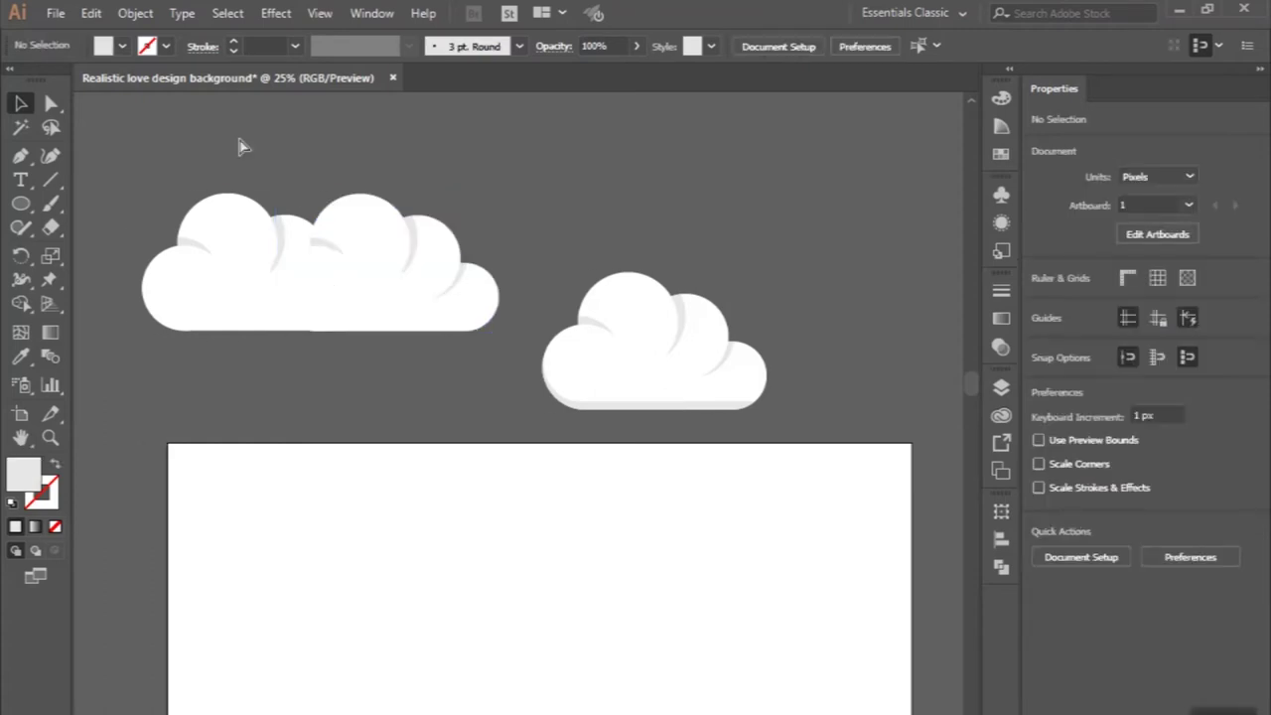
scroll(311, 220, "up", 2)
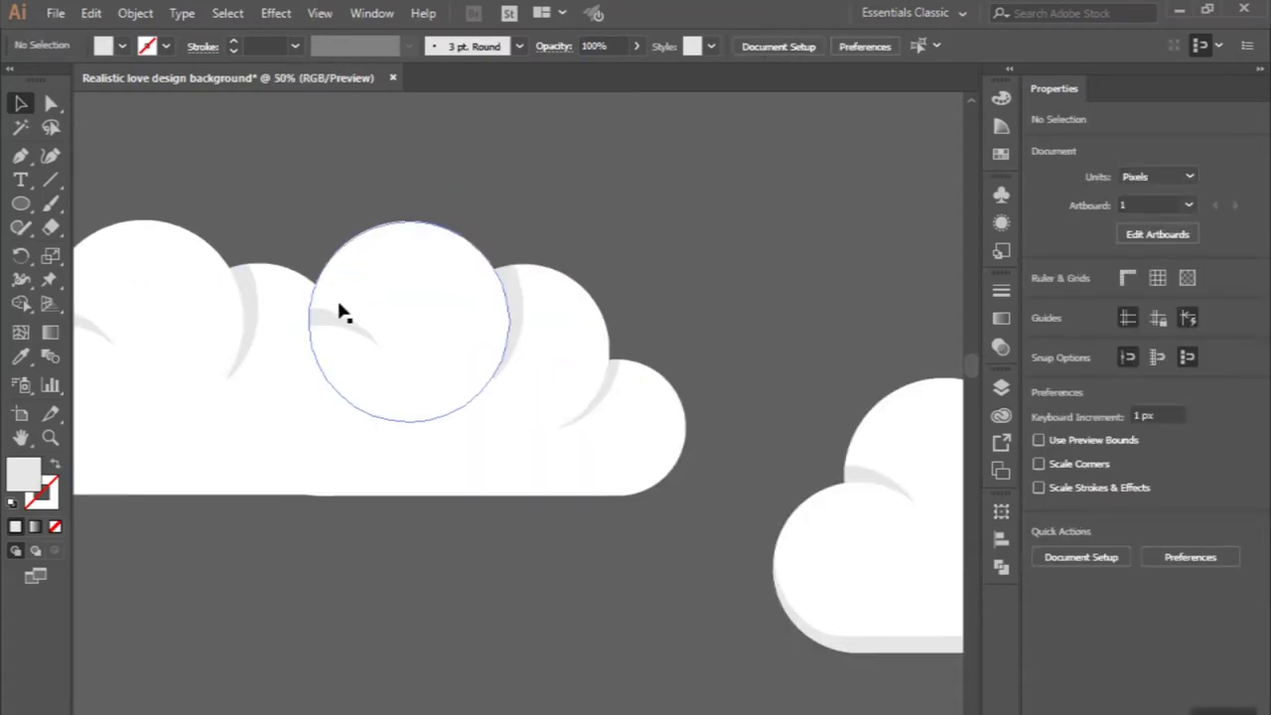
left_click(397, 278)
scroll(241, 380, "down", 2)
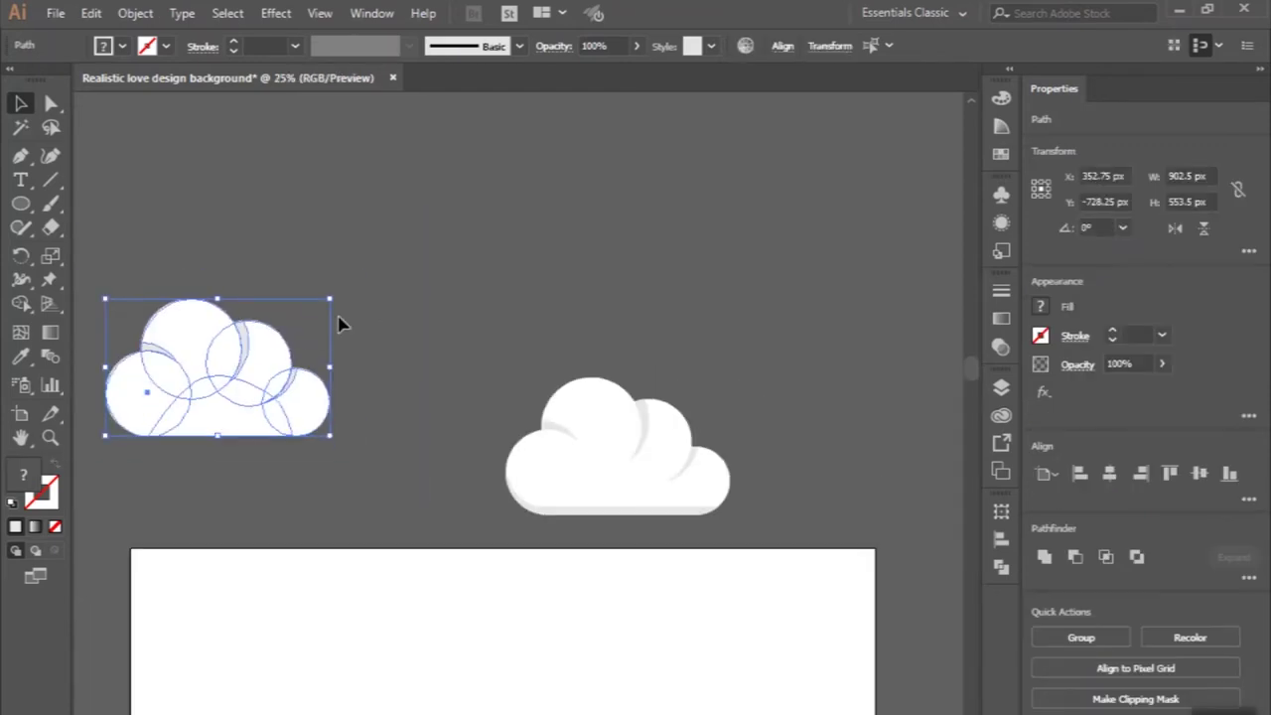
scroll(302, 360, "down", 1)
mouse_move(191, 316)
left_mouse_down()
mouse_move(415, 334)
mouse_move(375, 342)
left_mouse_up()
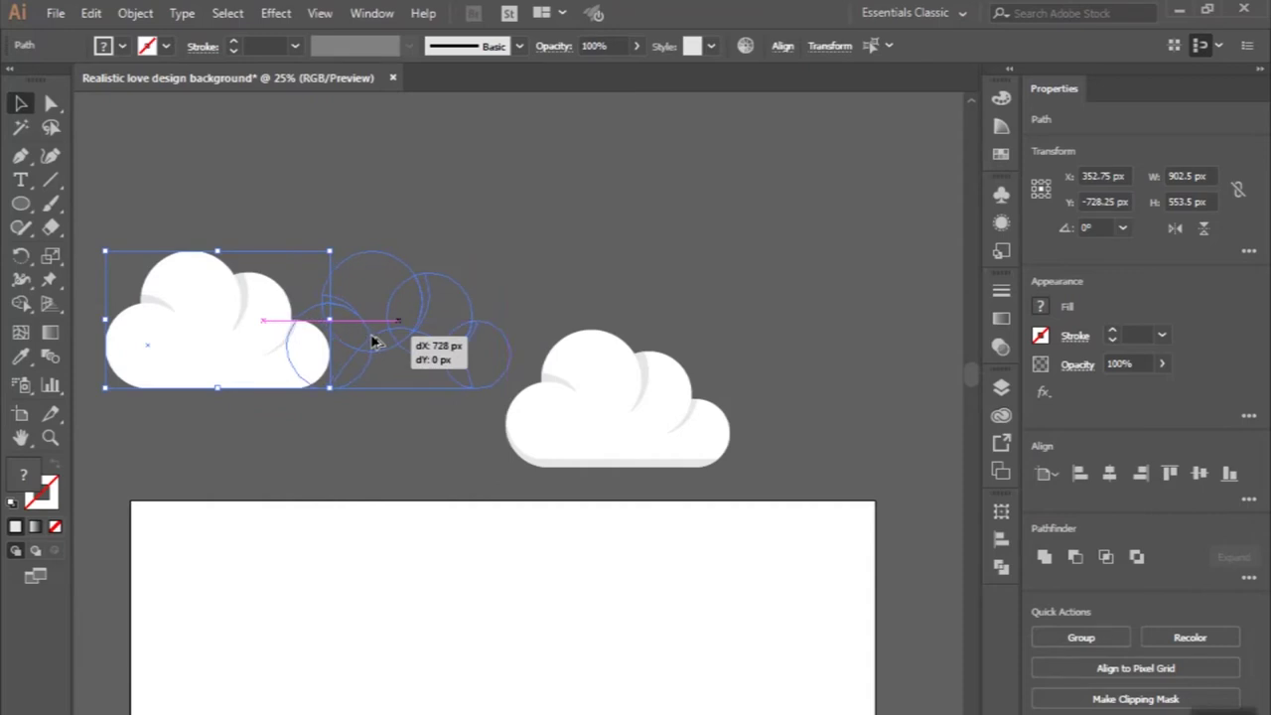
scroll(375, 334, "up", 2)
left_click_drag(376, 342, 298, 325)
scroll(298, 326, "down", 1)
left_click_drag(179, 387, 197, 410)
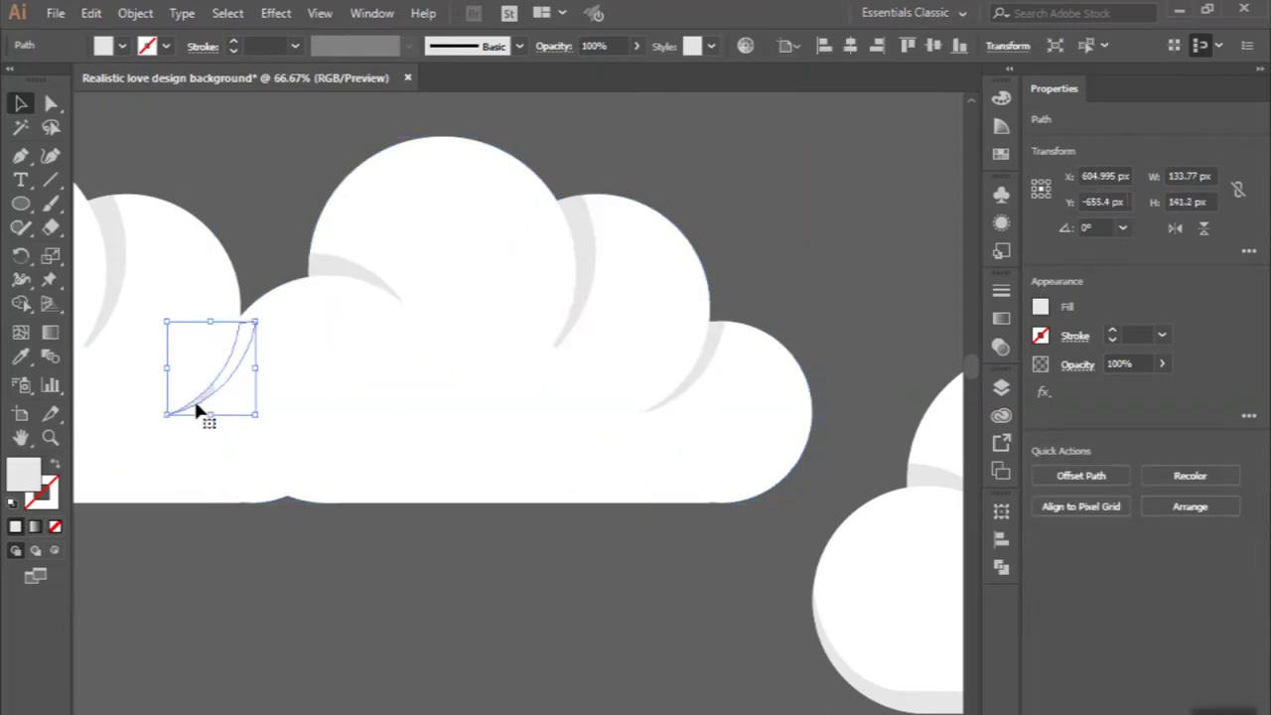
- Draw a bump shape at the new cloud's base and fill it with the cloud's white
key("ctrl")
key("ctrl+shift+a")
key("ctrl+minus")
key("ctrl+minus")
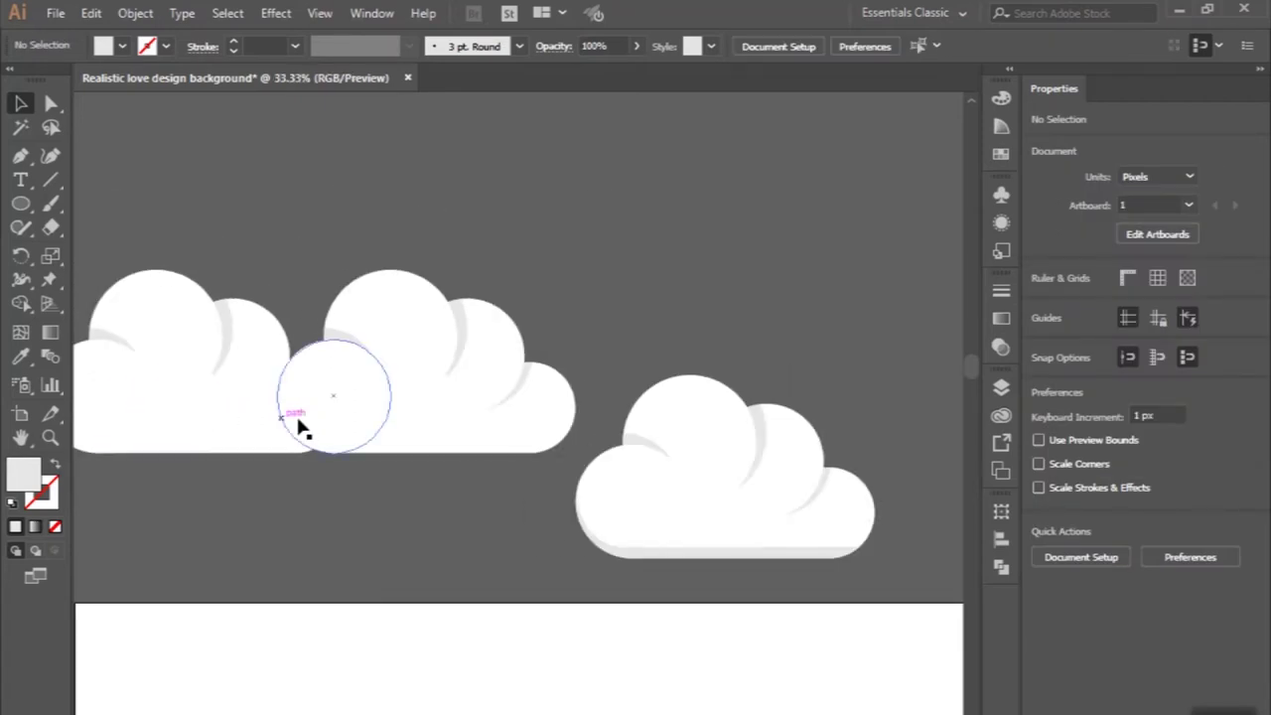
scroll(298, 426, "up", 2)
left_click(20, 156)
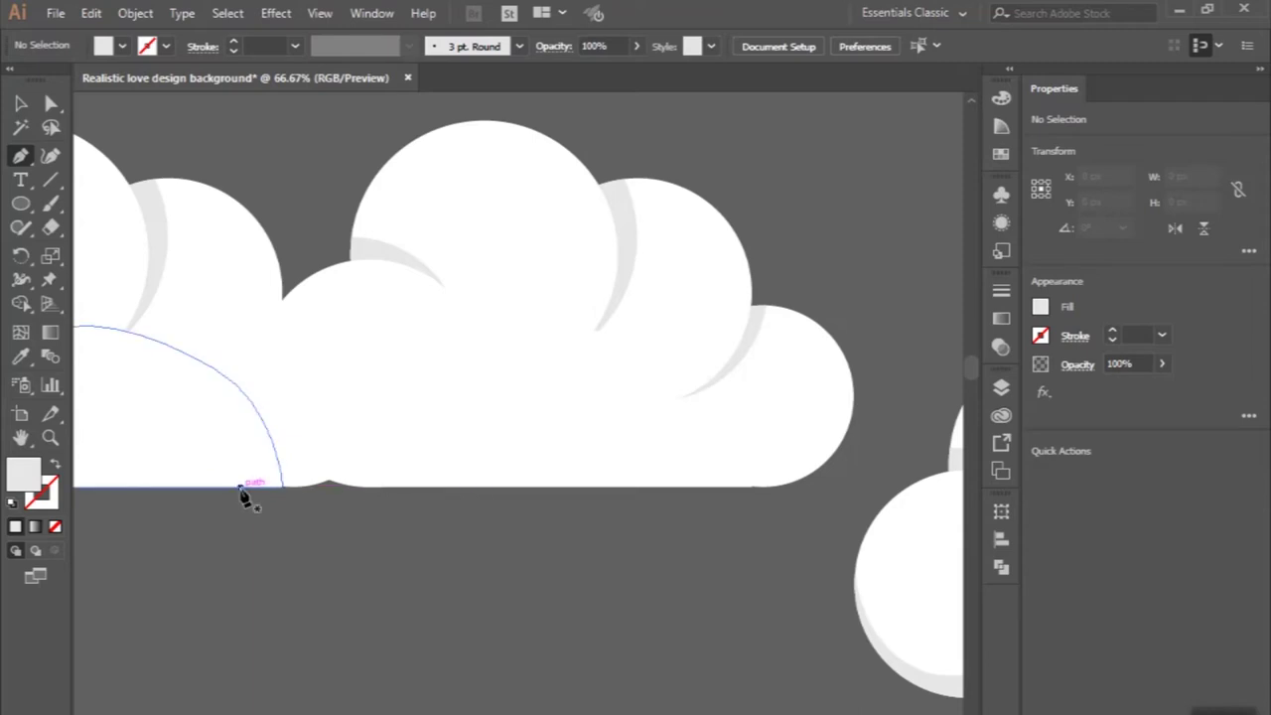
left_click_drag(240, 493, 421, 495)
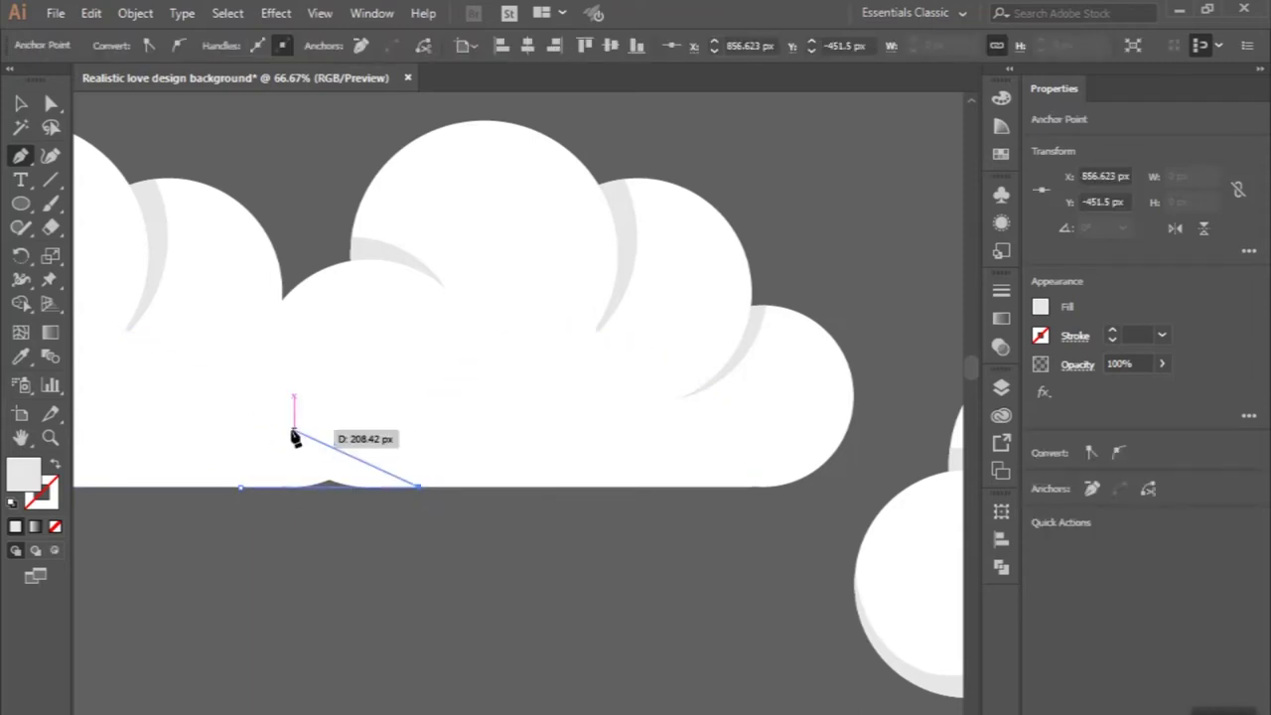
left_click_drag(294, 430, 280, 440)
left_click(241, 494)
key("i")
left_click(192, 411)
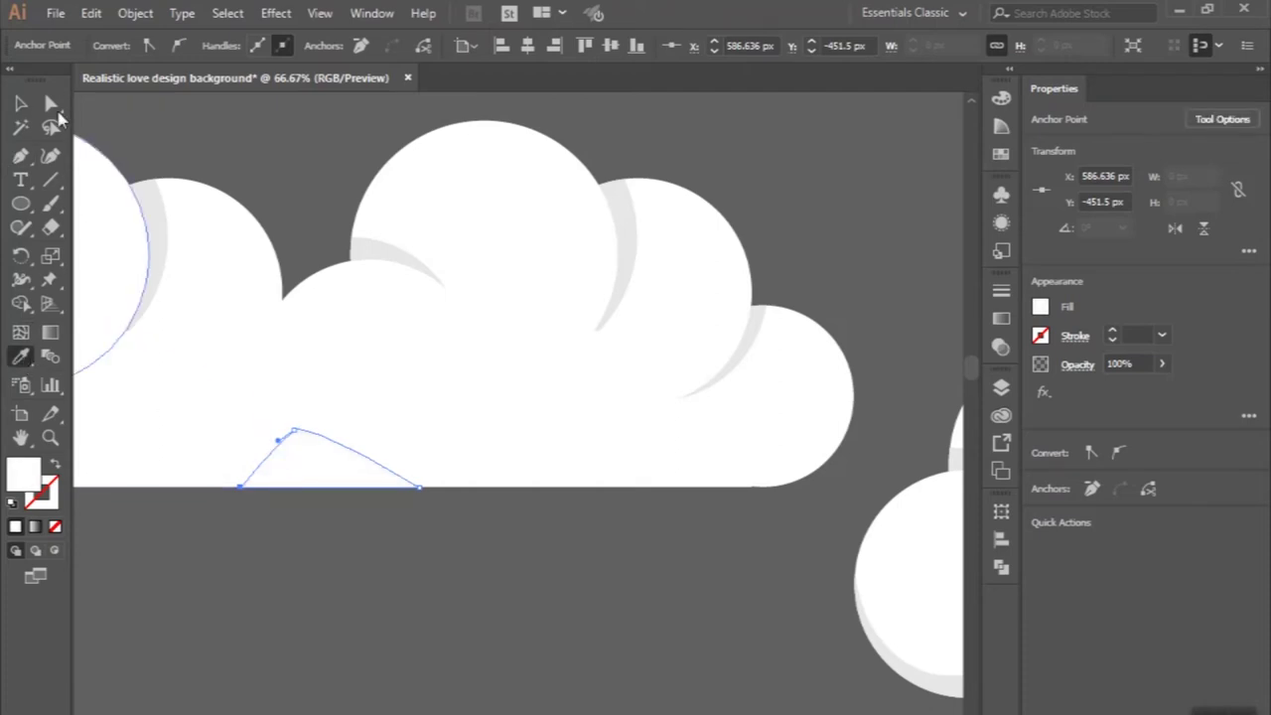
left_click(22, 103)
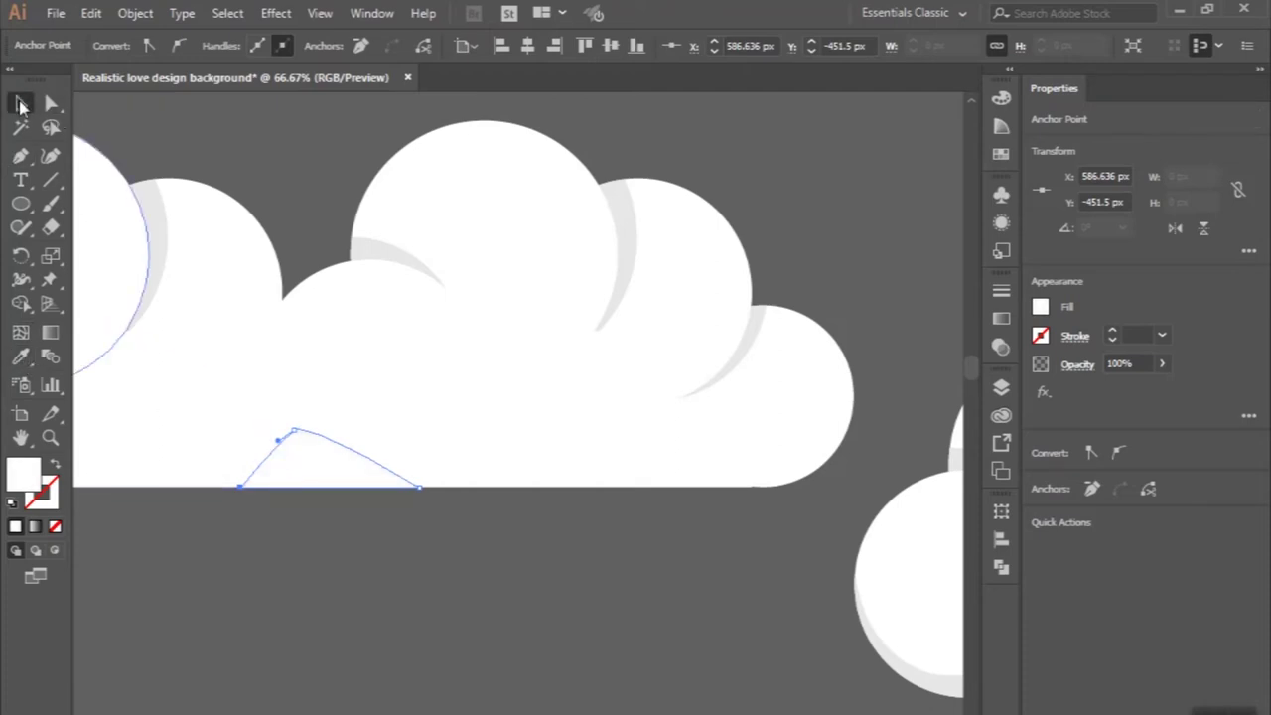
left_click(247, 139)
- Move the left circle about 30 px right and fill it with the crescent's light grey
left_click(234, 249)
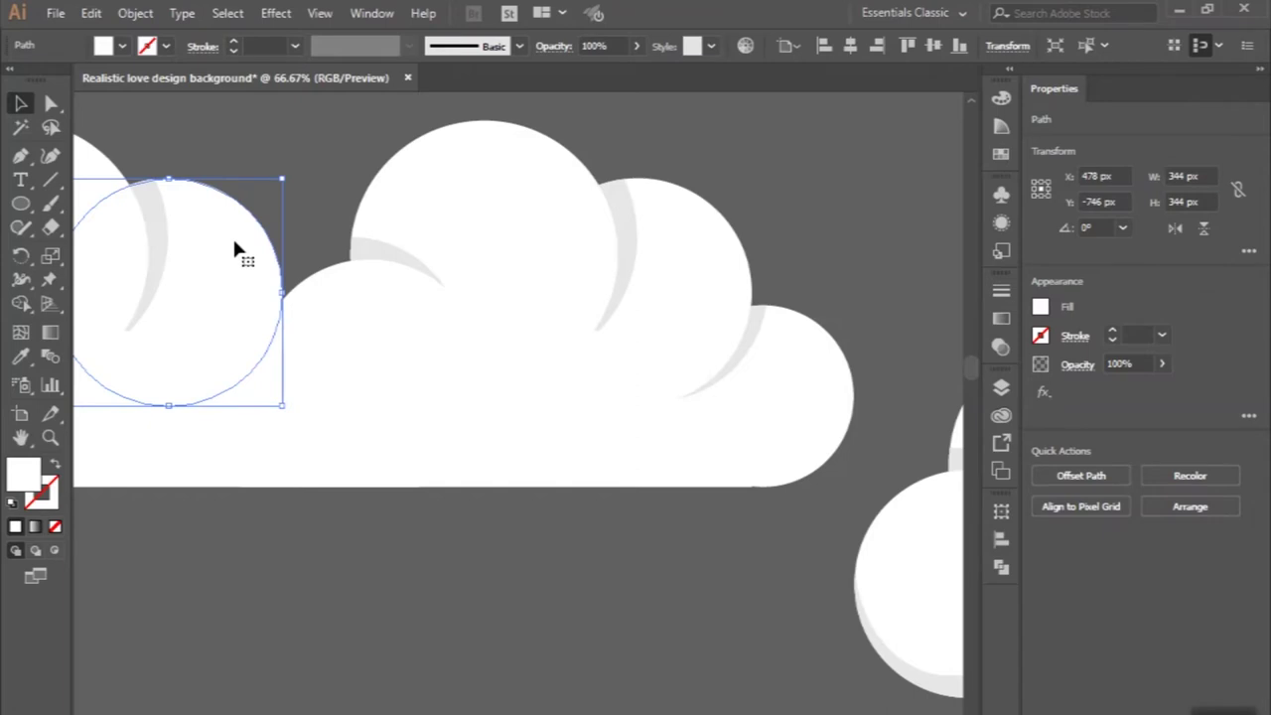
left_click_drag(234, 248, 252, 260)
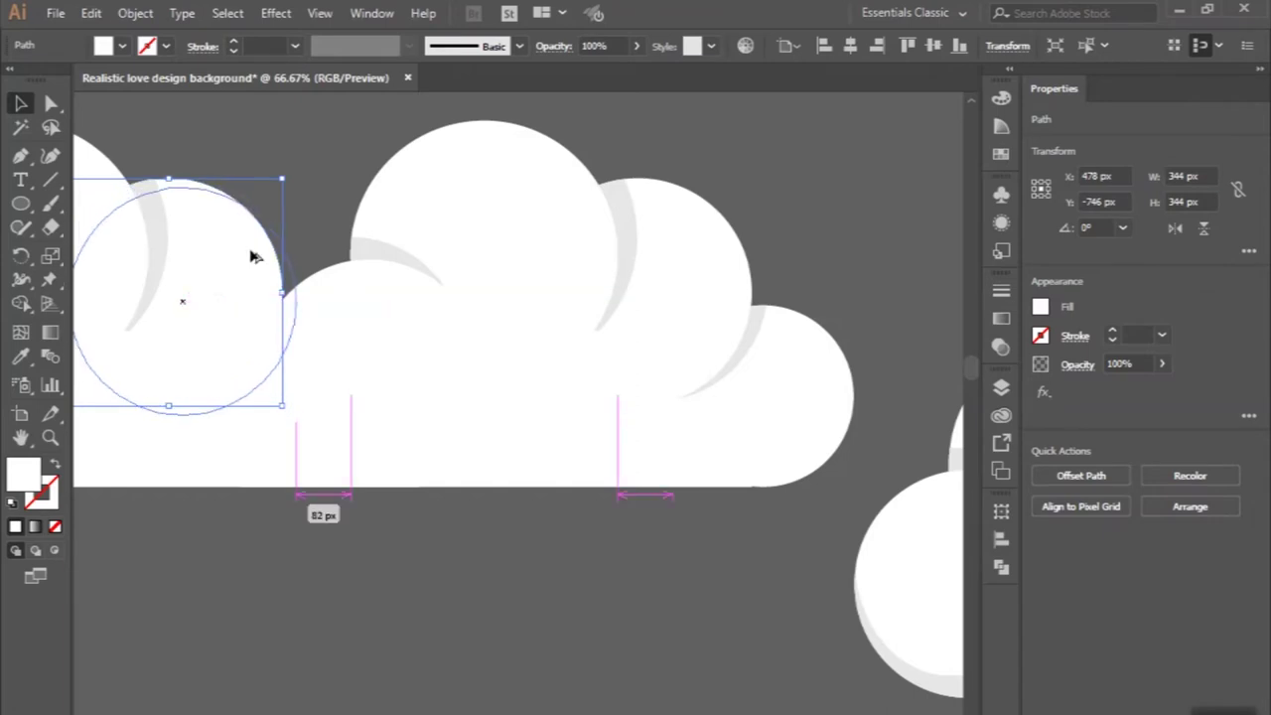
left_click_drag(252, 258, 259, 250)
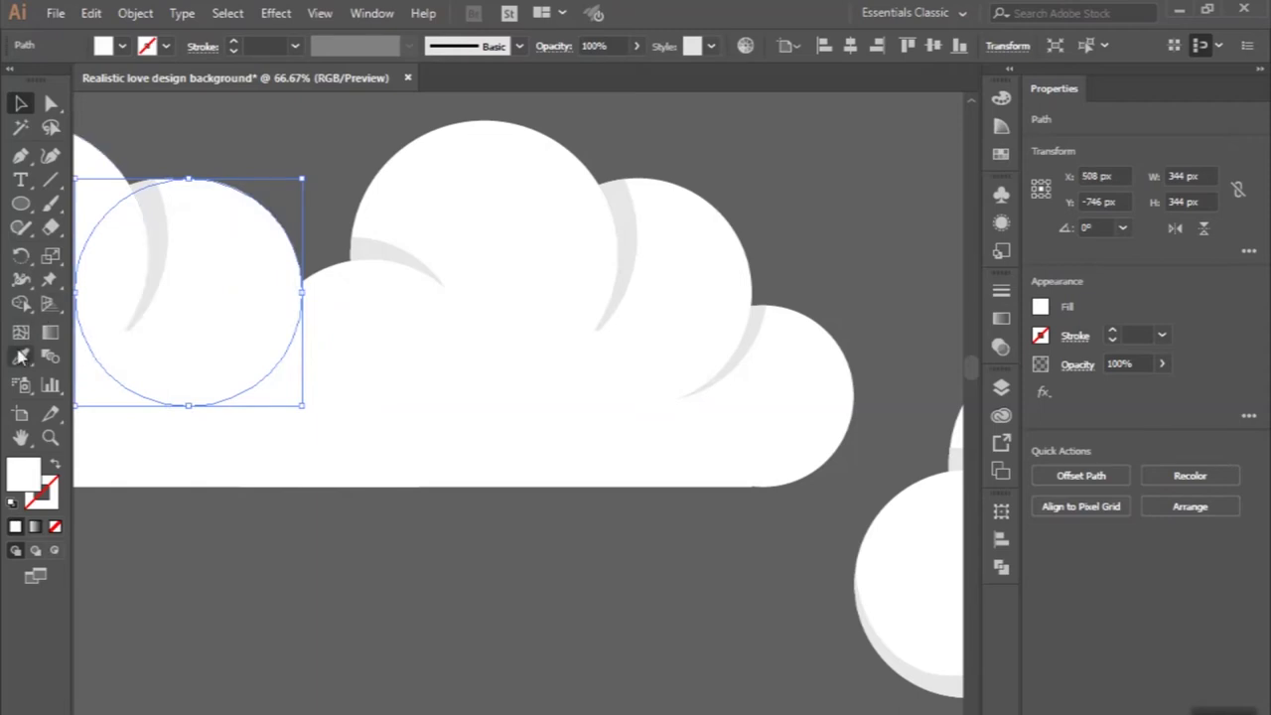
left_click(20, 356)
left_click(162, 238)
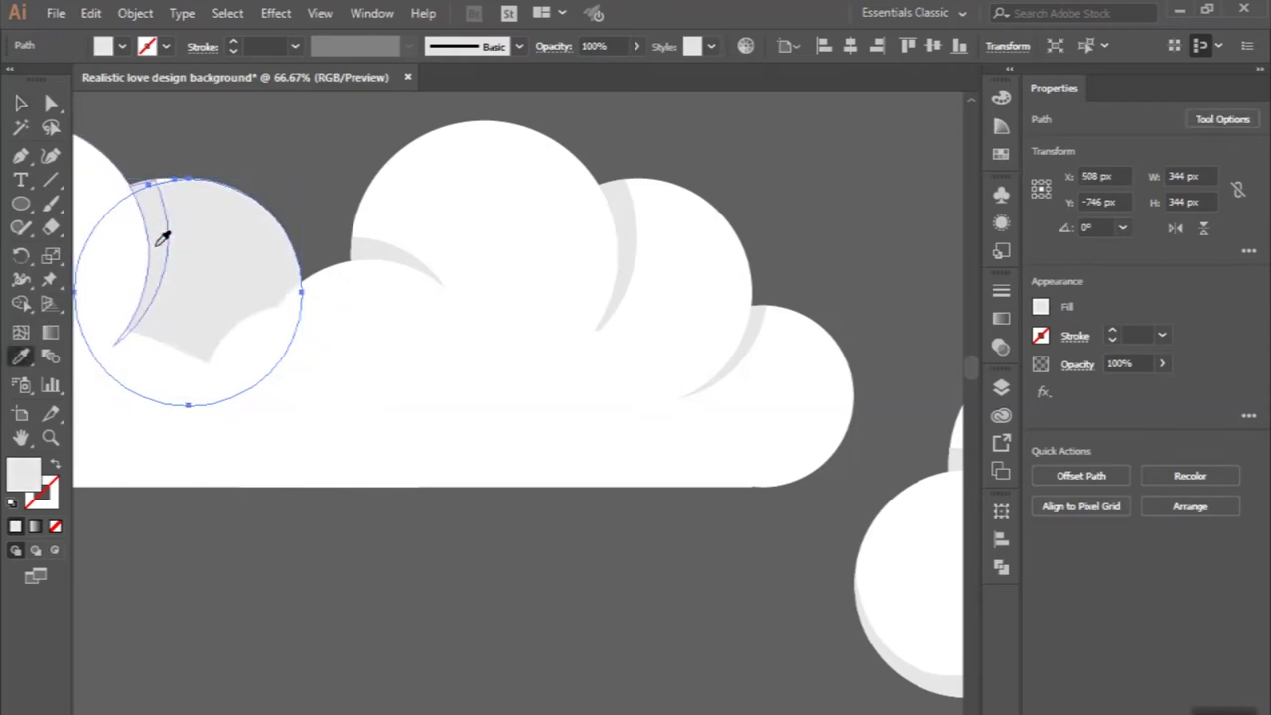
left_click(19, 105)
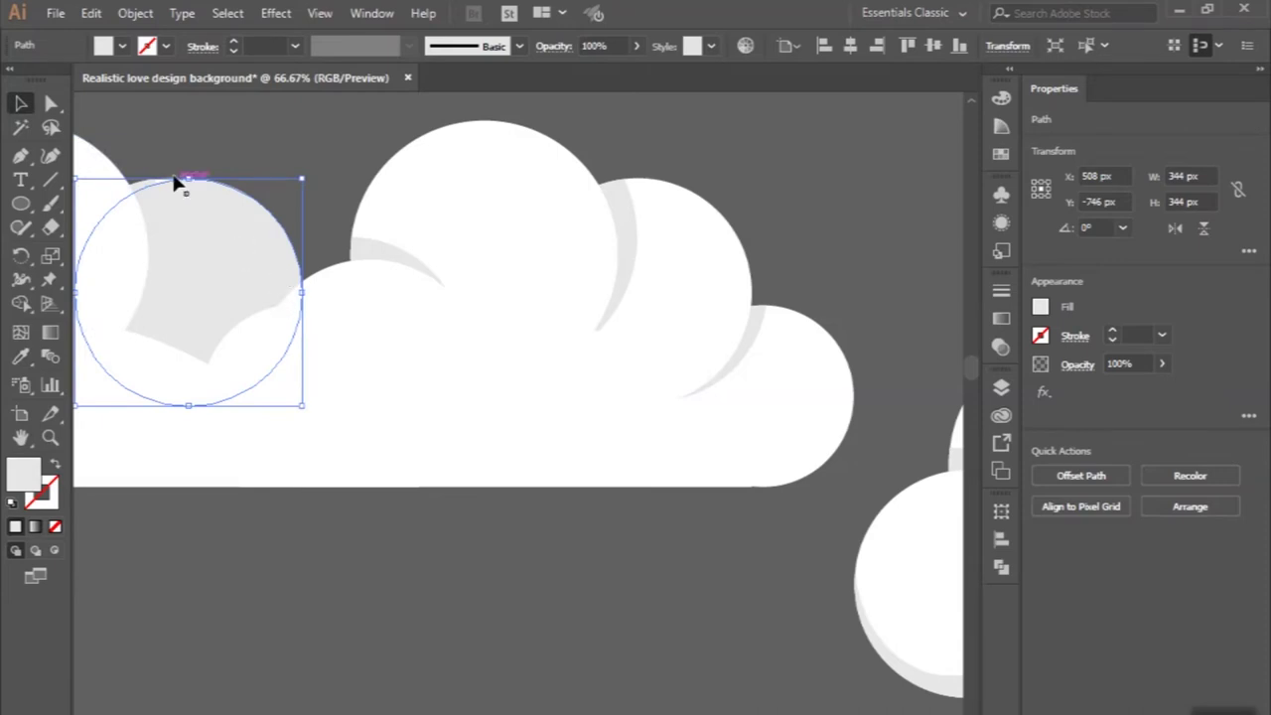
- Place a white copy of the circle in front, offset left, and select both circles
left_click_drag(177, 184, 159, 185)
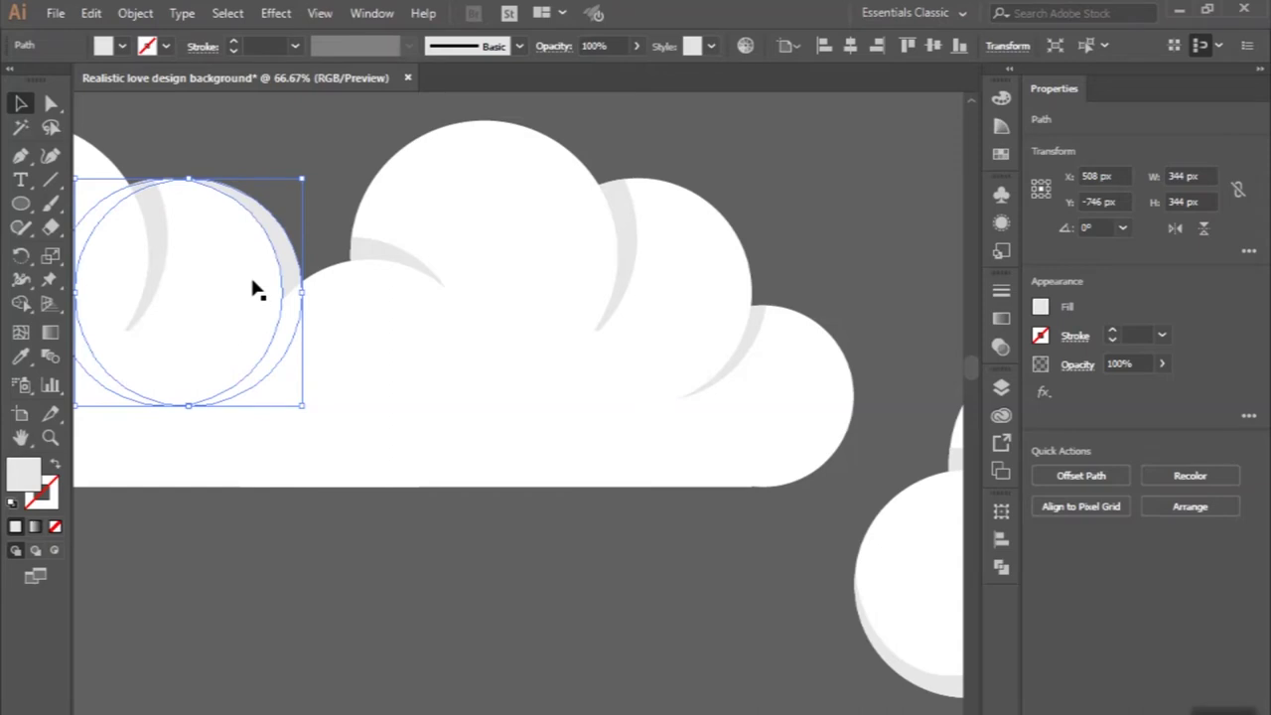
key("ctrl+shift+b")
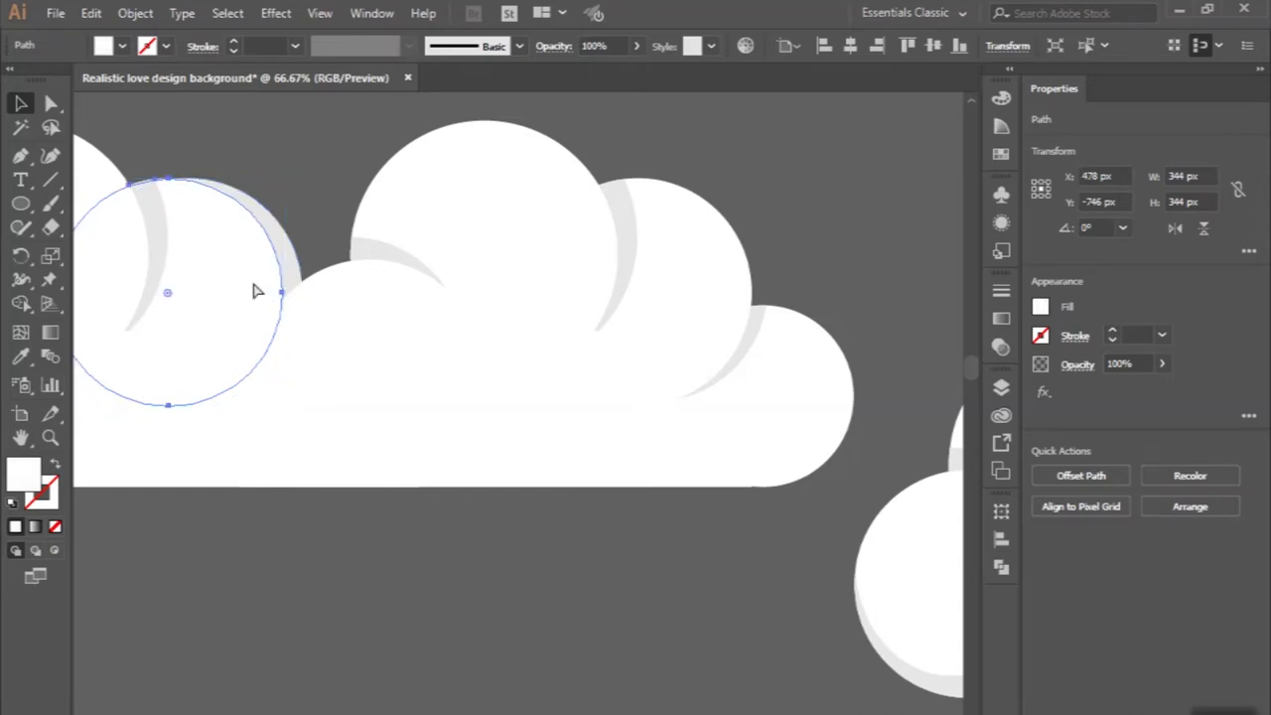
key("ctrl+shift+b")
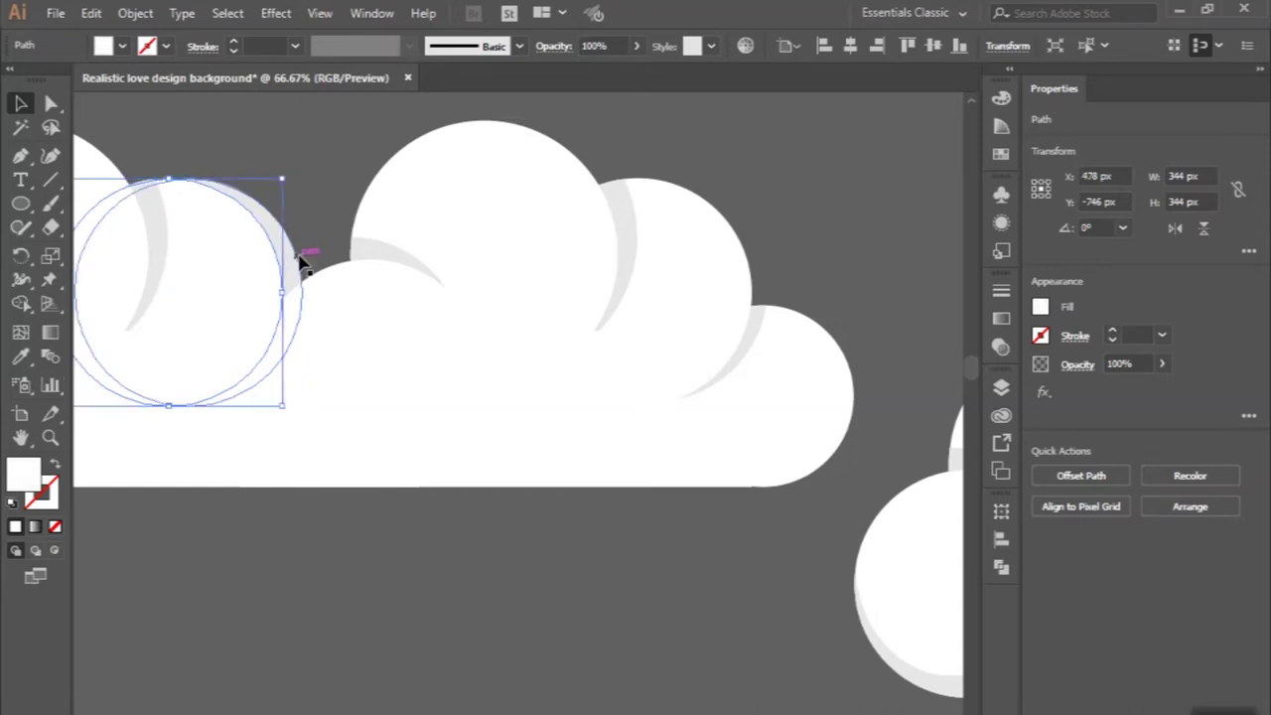
left_click(300, 258, "shift")
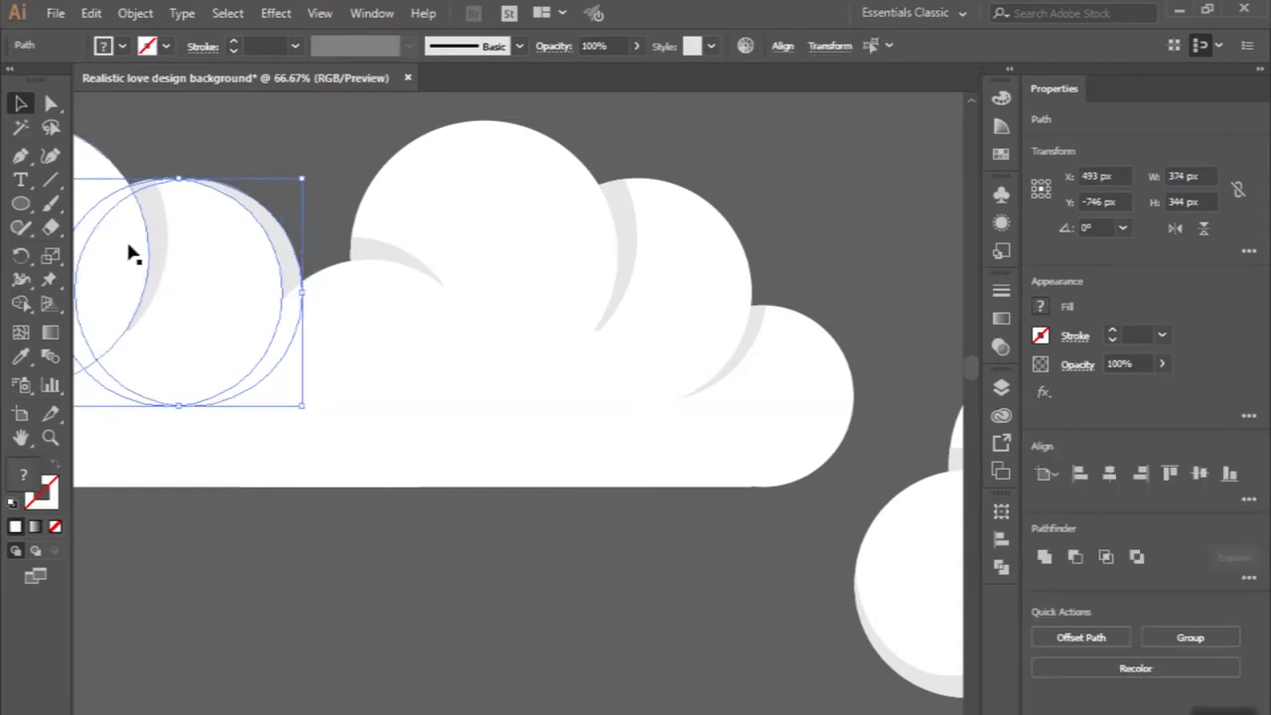
left_click(22, 305)
scroll(250, 307, "left", 1)
- Delete the front white circle with Shape Builder, leaving a grey crescent on the left lobe
left_click_drag(262, 304, 123, 429)
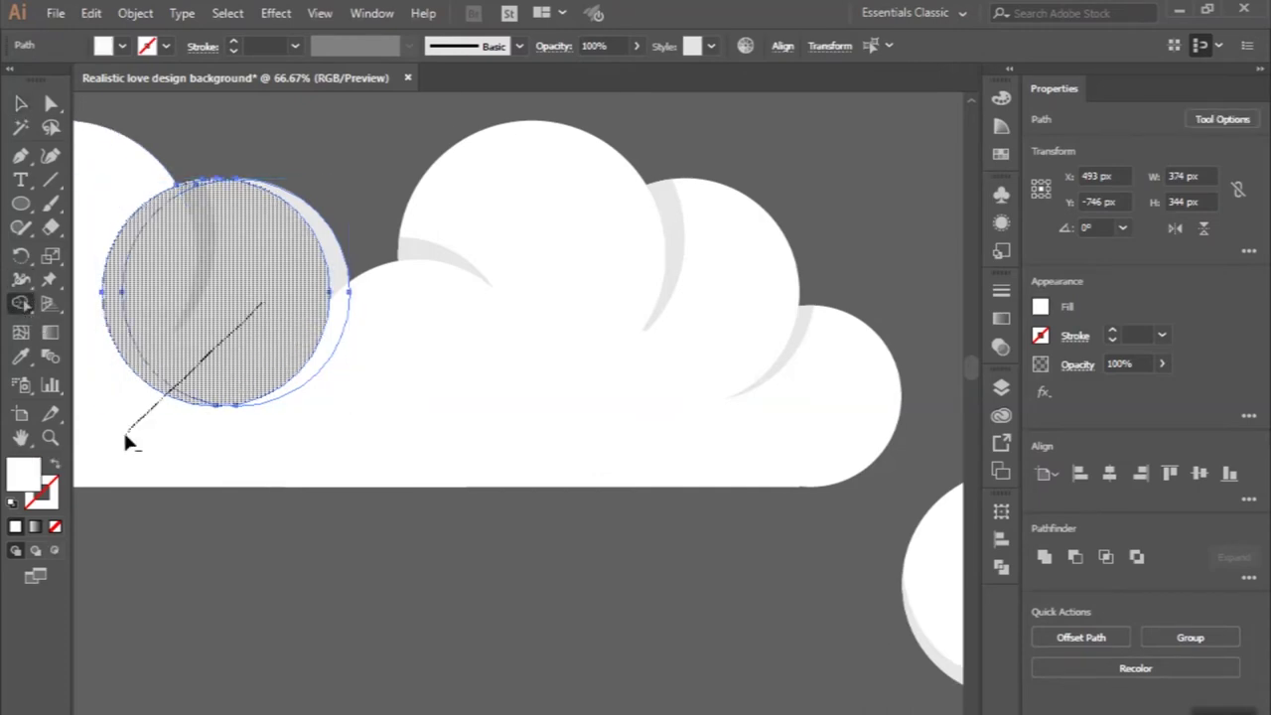
left_click(21, 103)
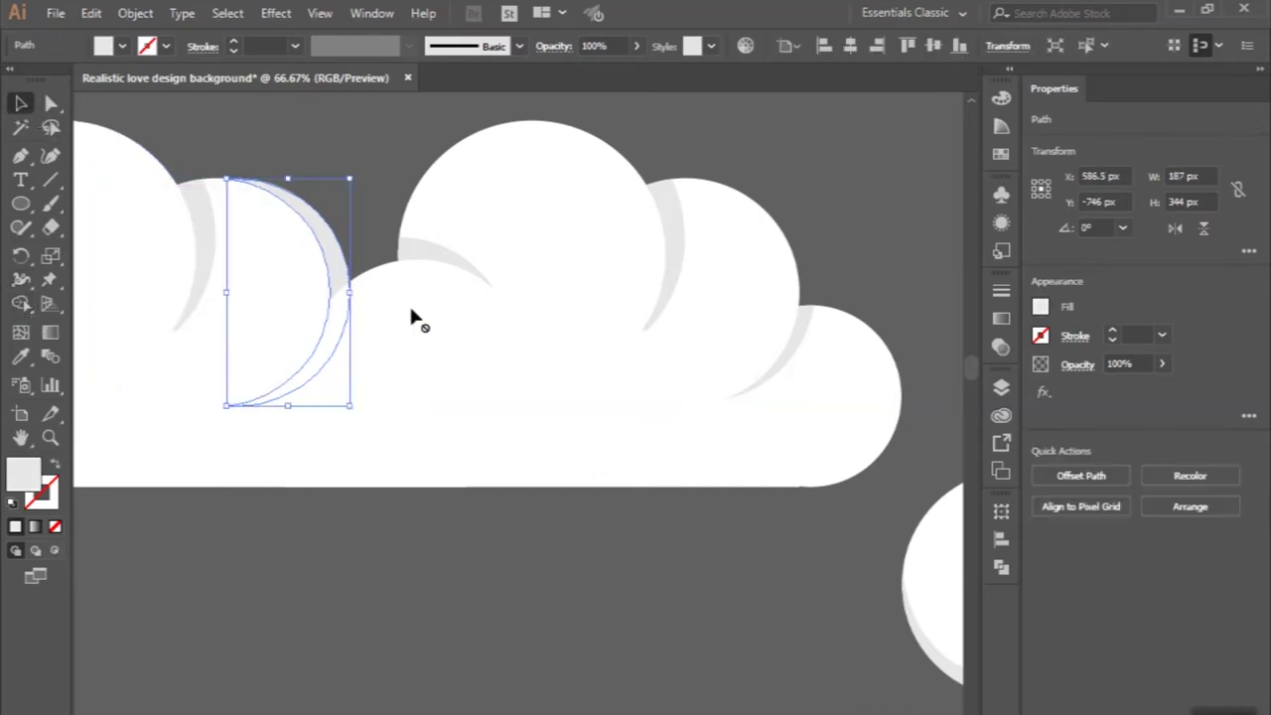
left_click(378, 333, "shift")
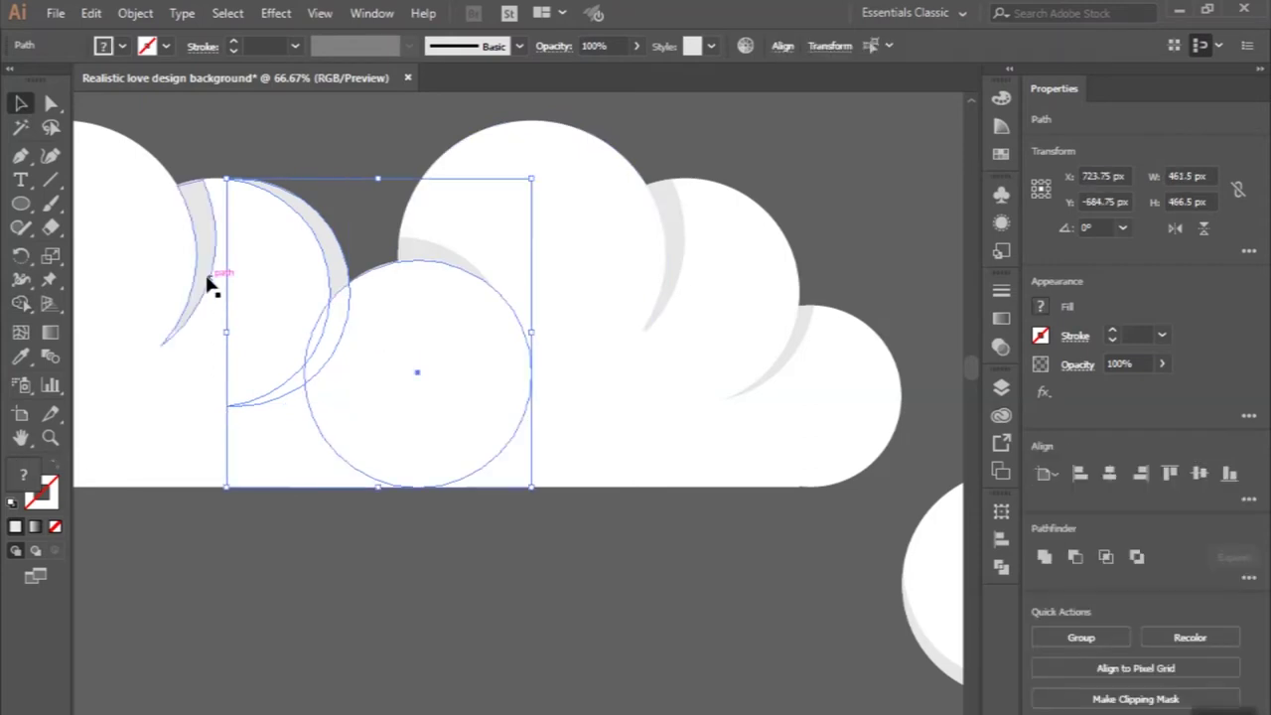
left_click(364, 242)
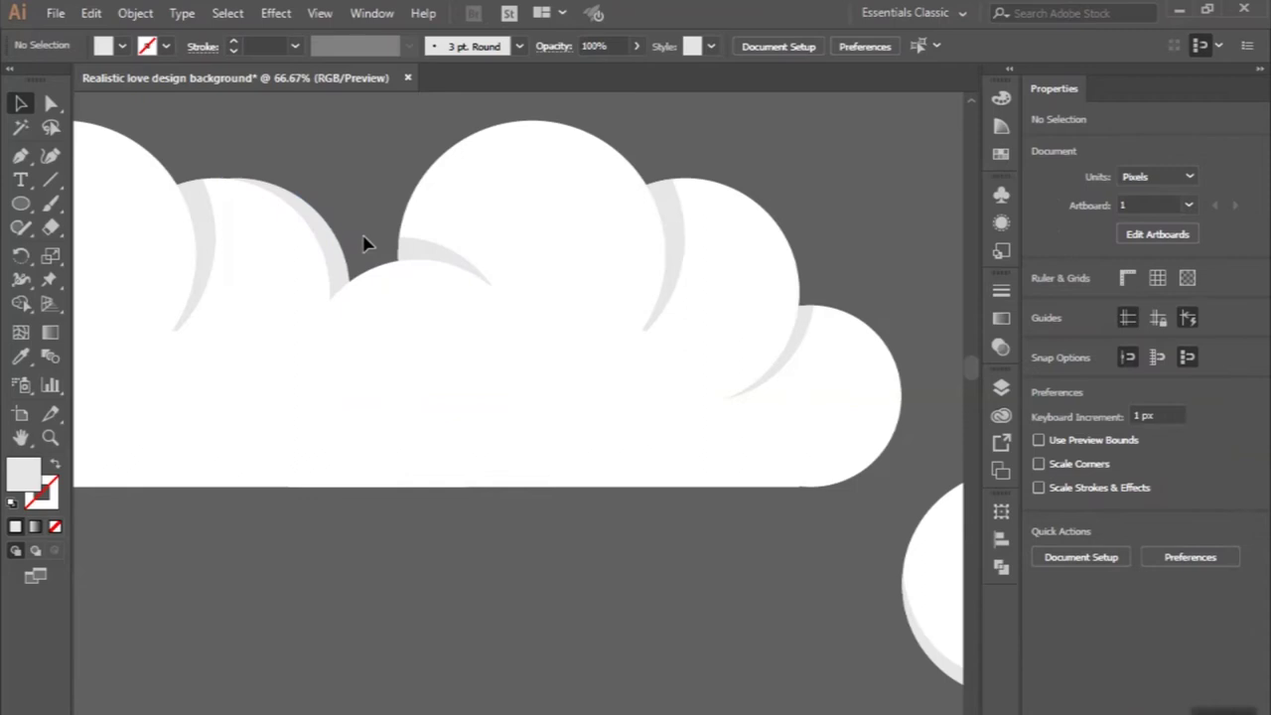
- Trim away the crescent's part above the lower circle with Shape Builder
scroll(362, 246, "up", 1)
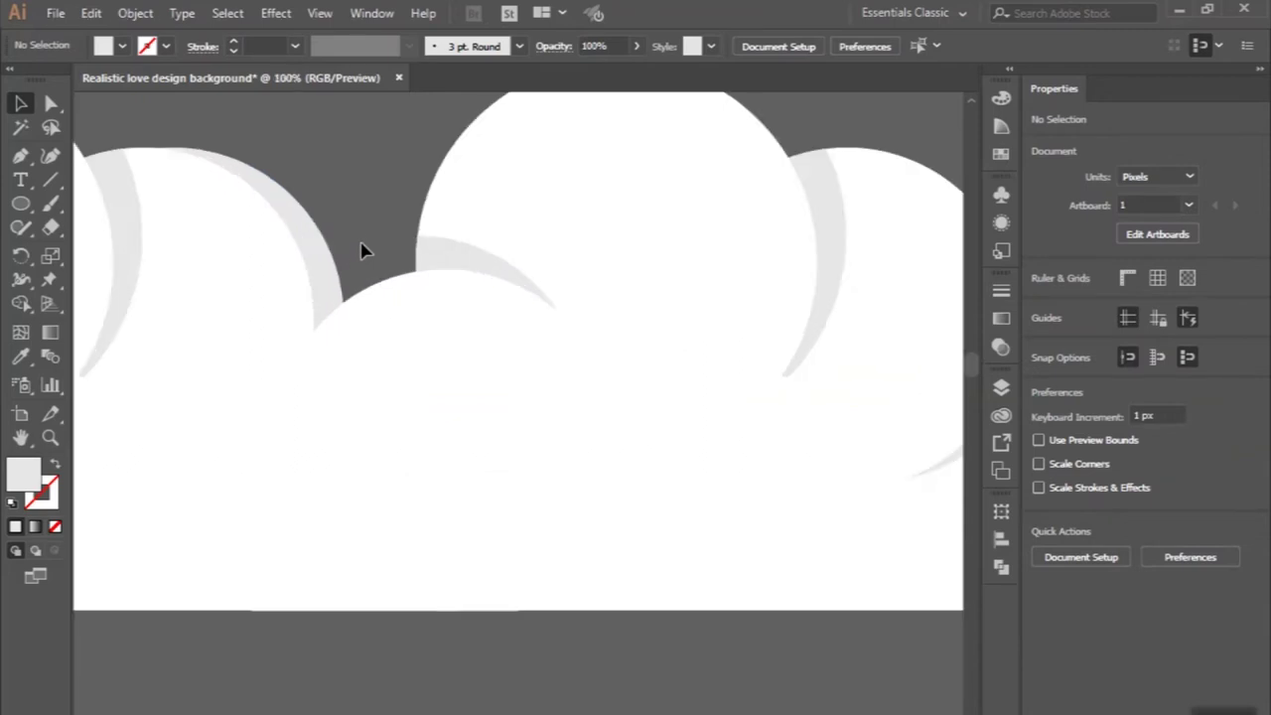
left_click(389, 326)
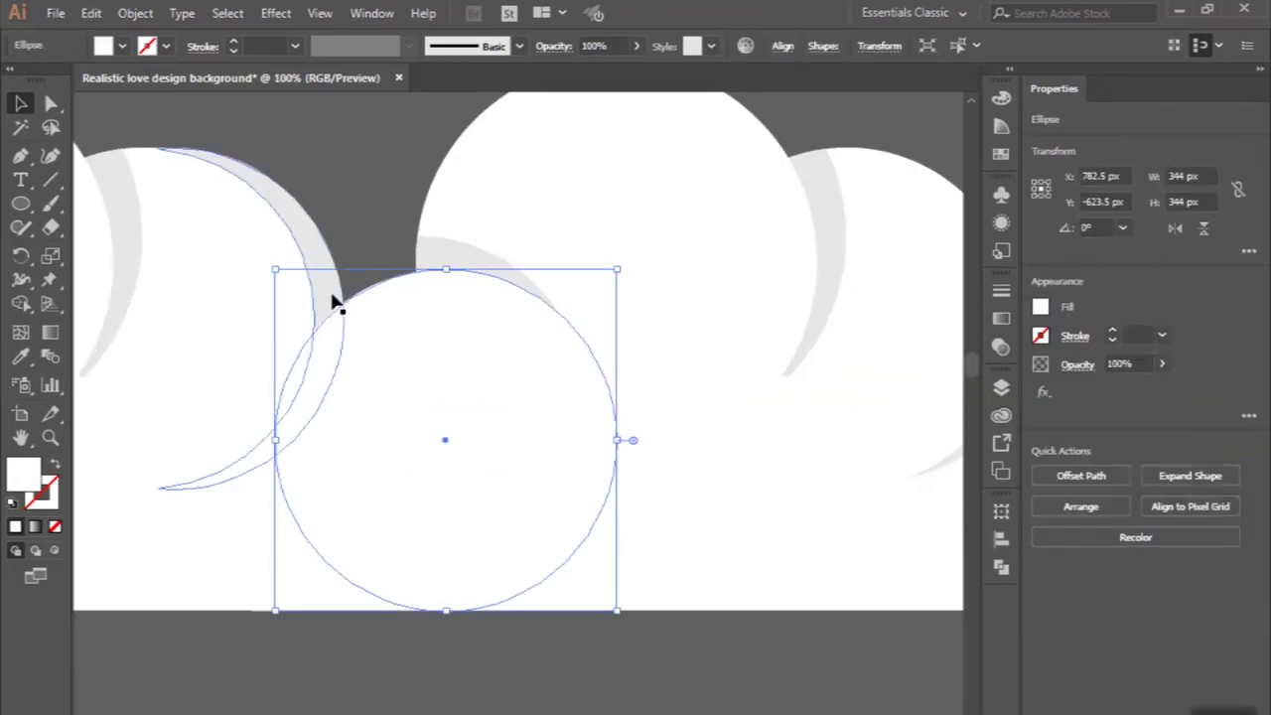
left_click(334, 301, "shift")
left_click(20, 302)
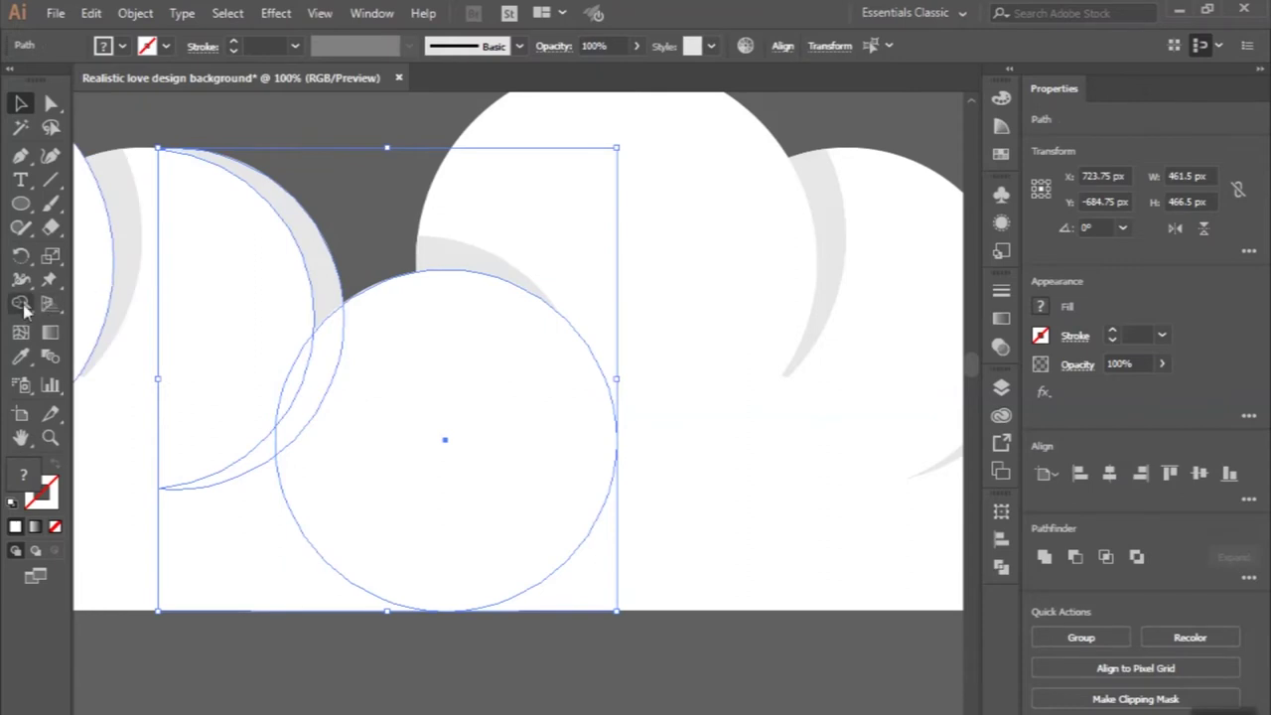
left_click_drag(354, 260, 306, 305)
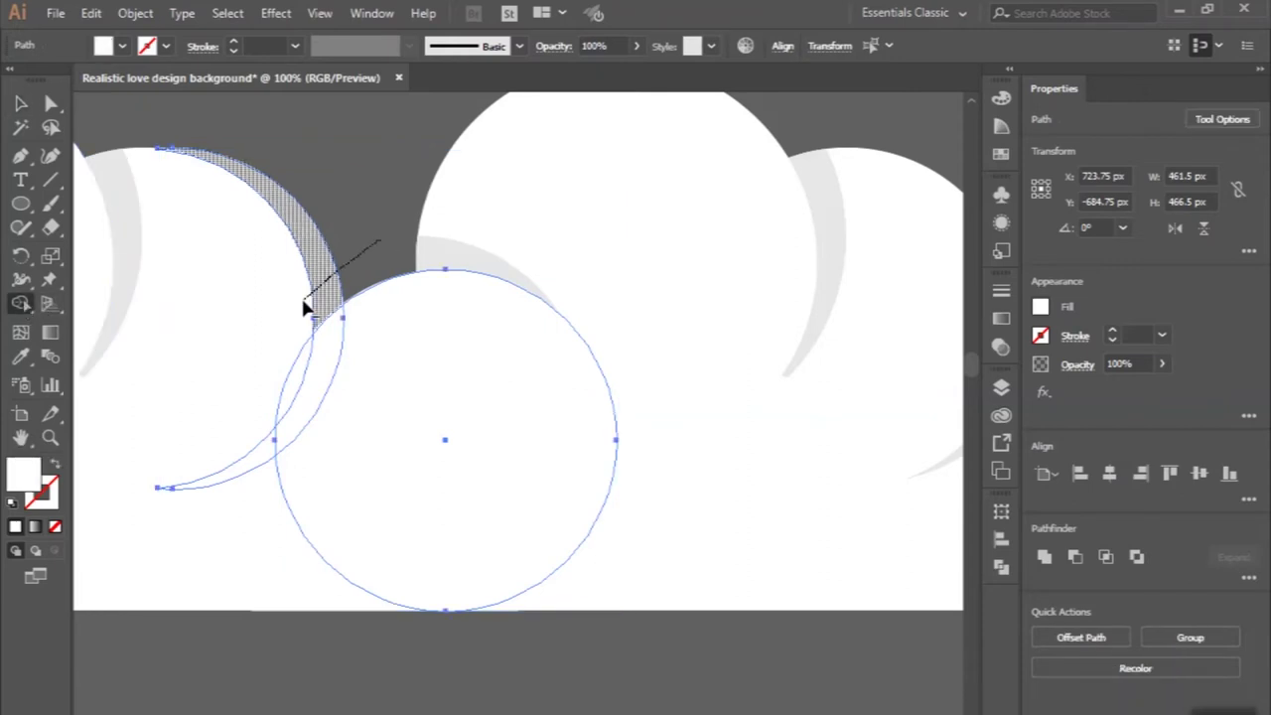
scroll(303, 302, "down", 1)
left_click(22, 104)
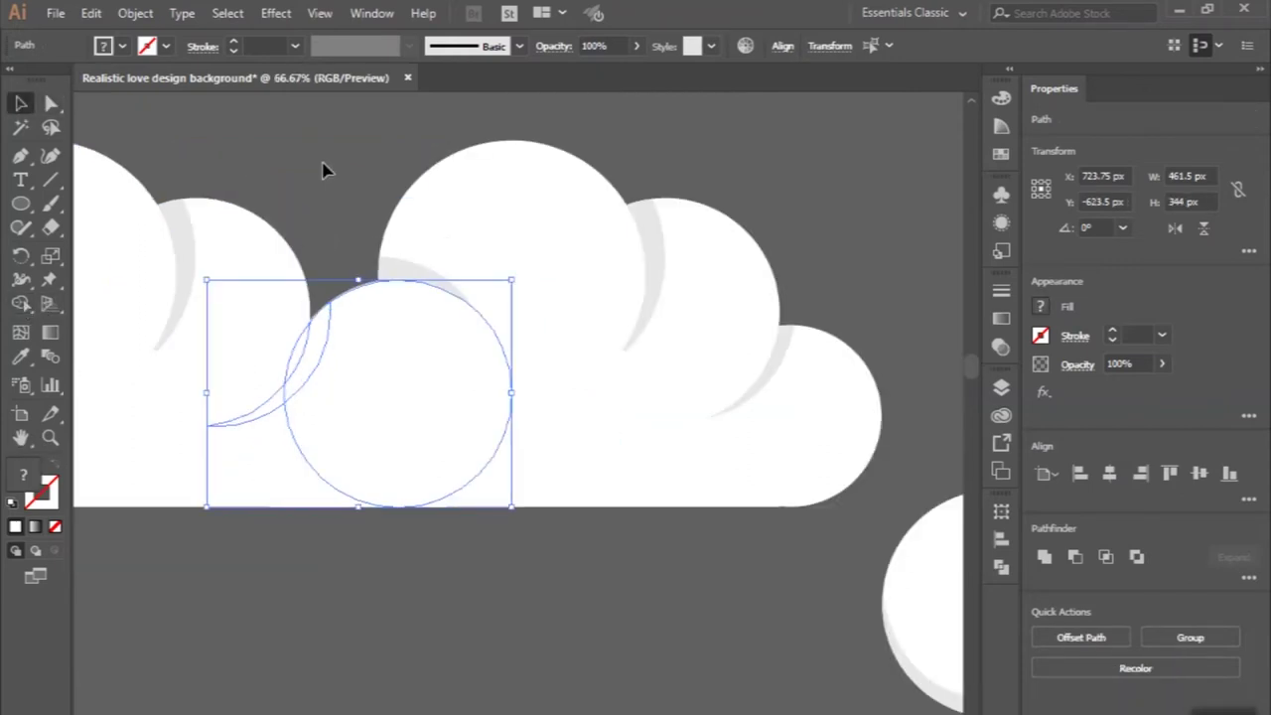
left_click(322, 170)
scroll(335, 298, "down", 1)
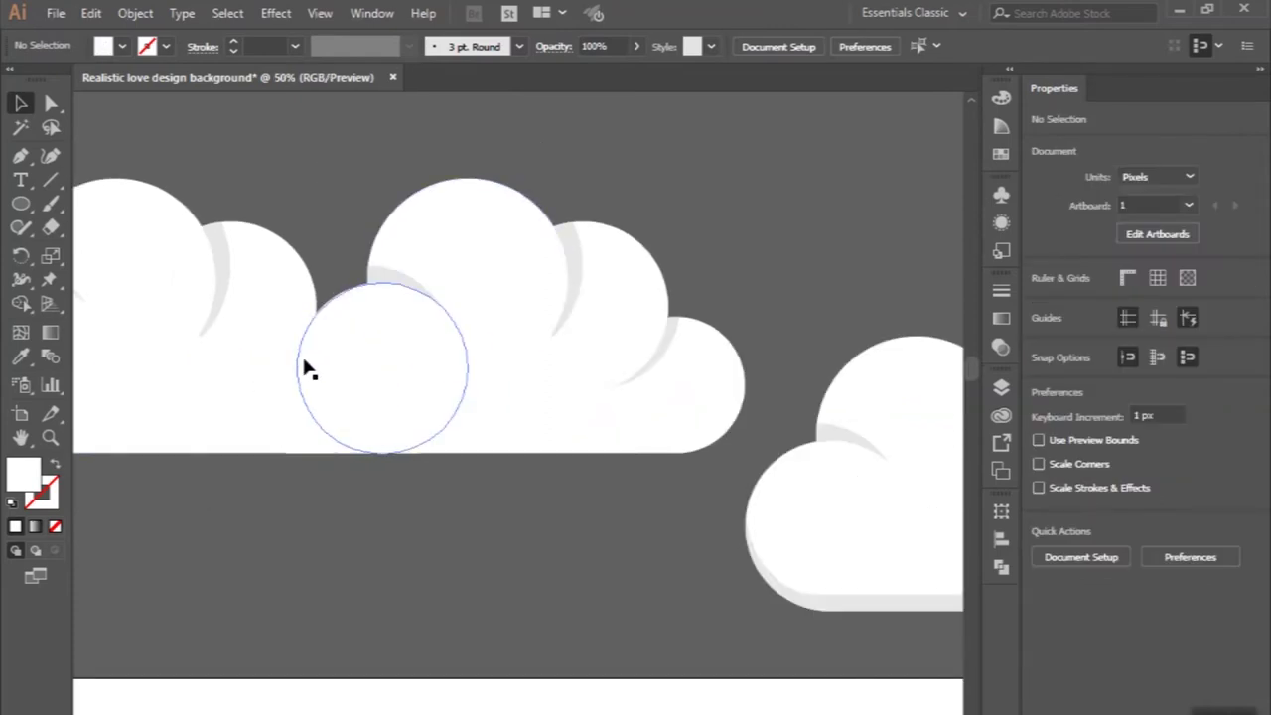
- Check the middle cloud's pieces and undo to restore the left circle's grey crescent shadow
left_click(280, 396)
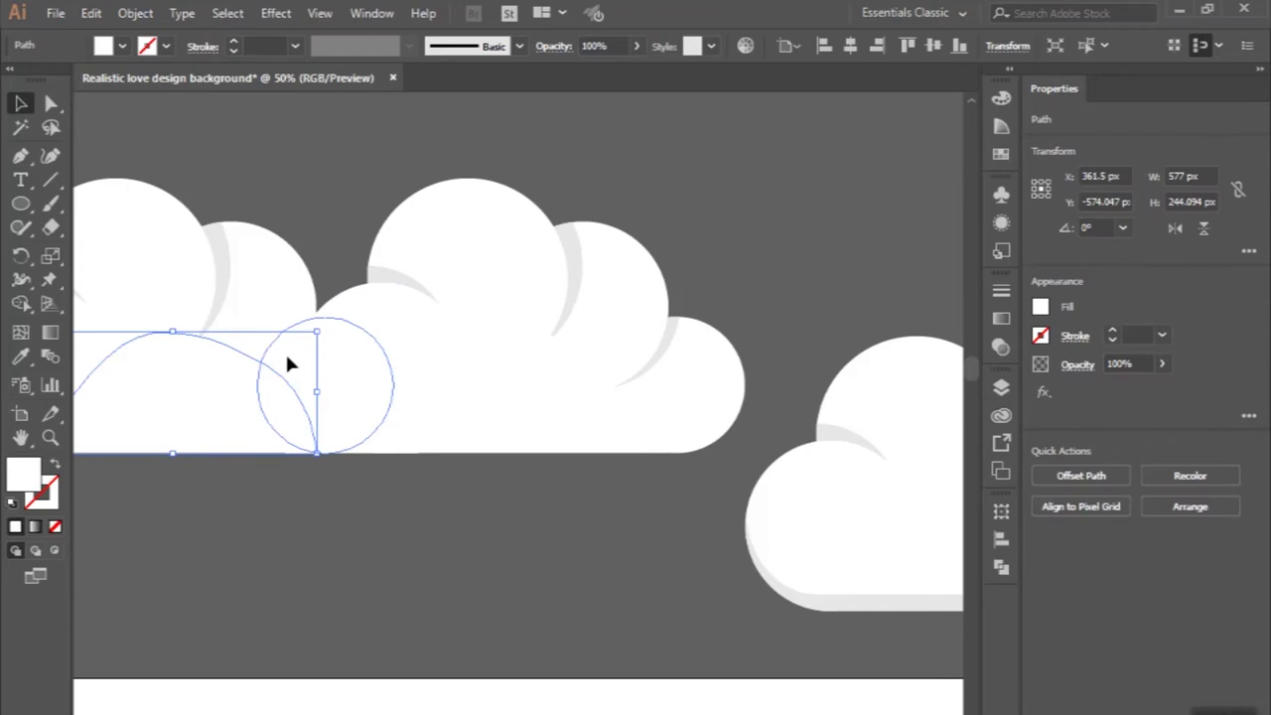
left_click(288, 364)
left_click(288, 367, "shift")
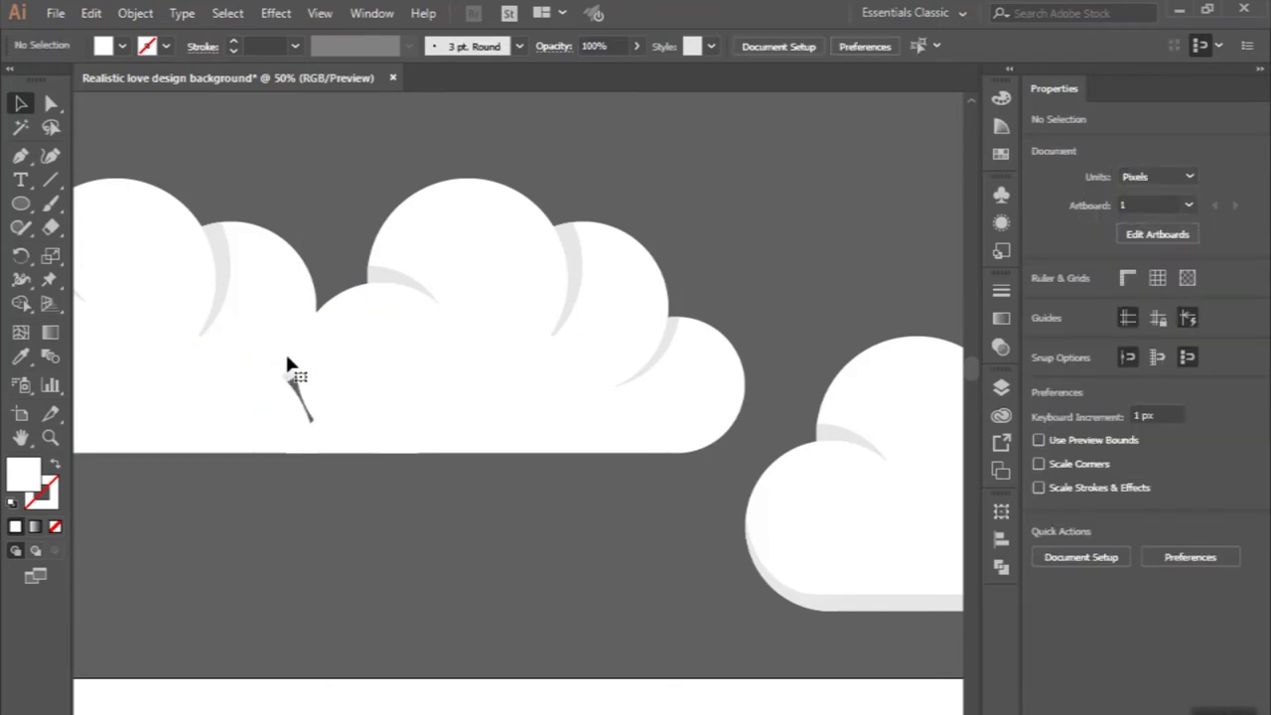
left_click(338, 369)
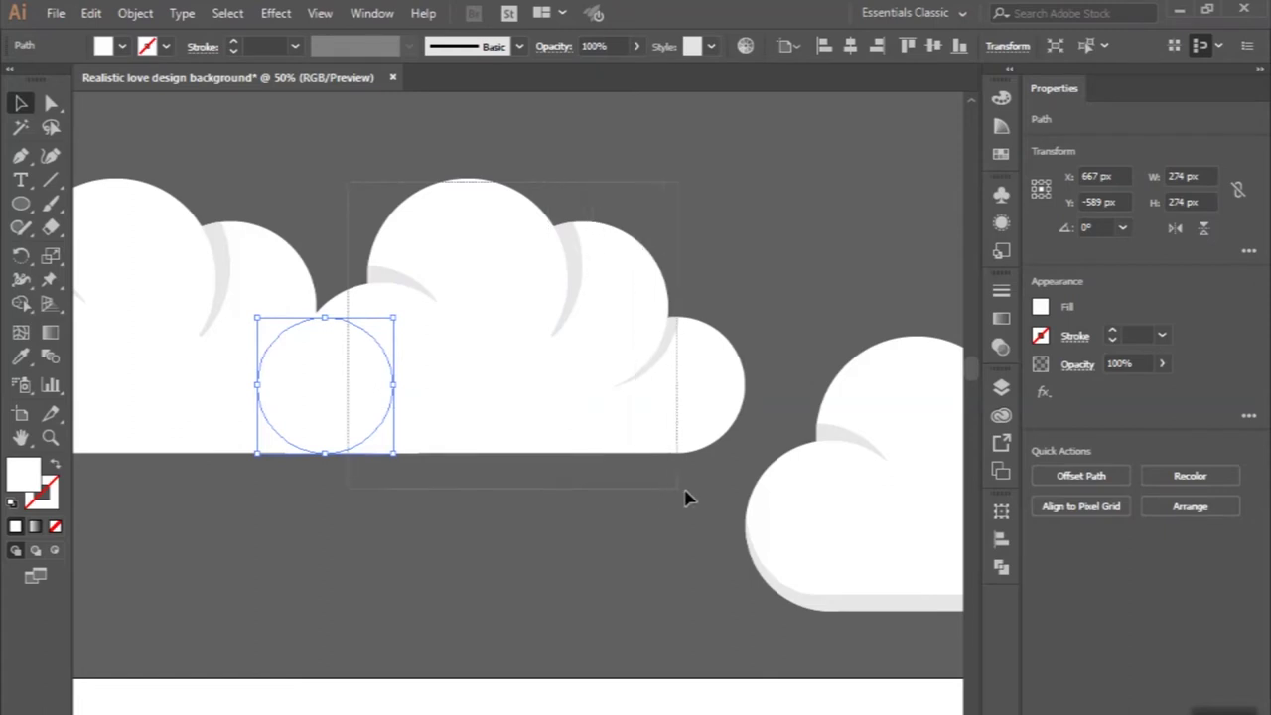
key("ctrl+a")
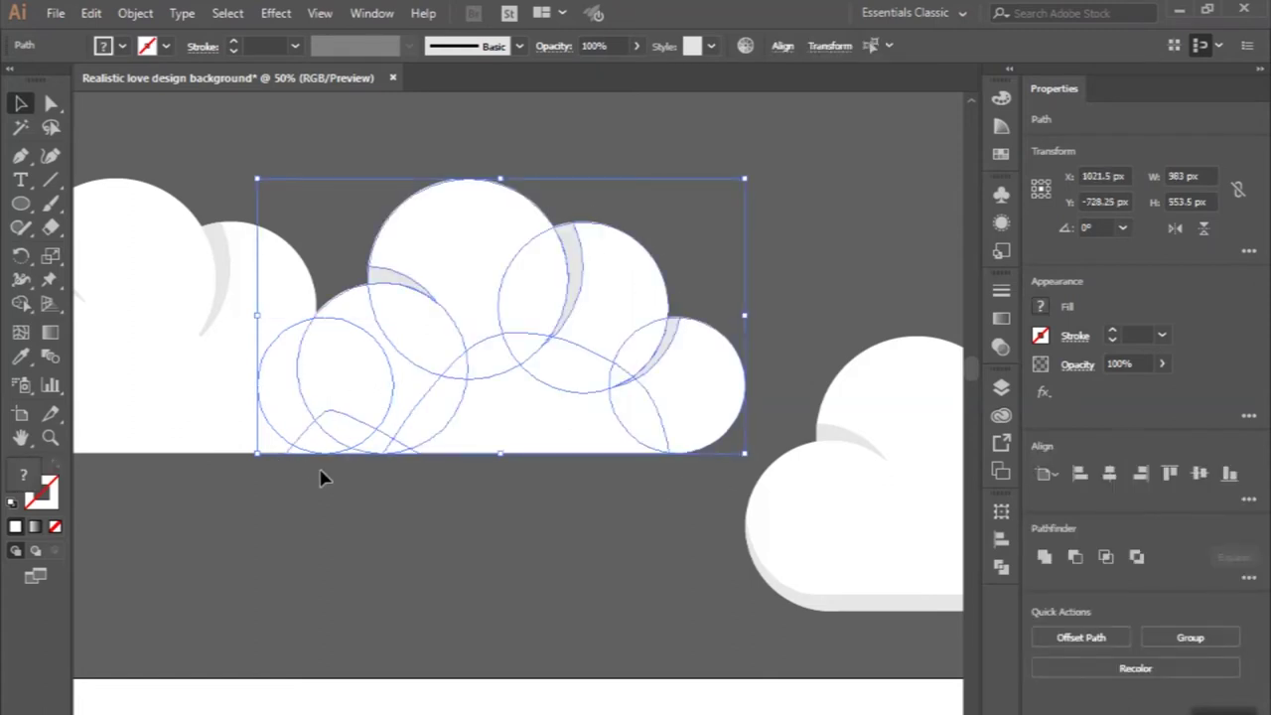
key("ctrl+z")
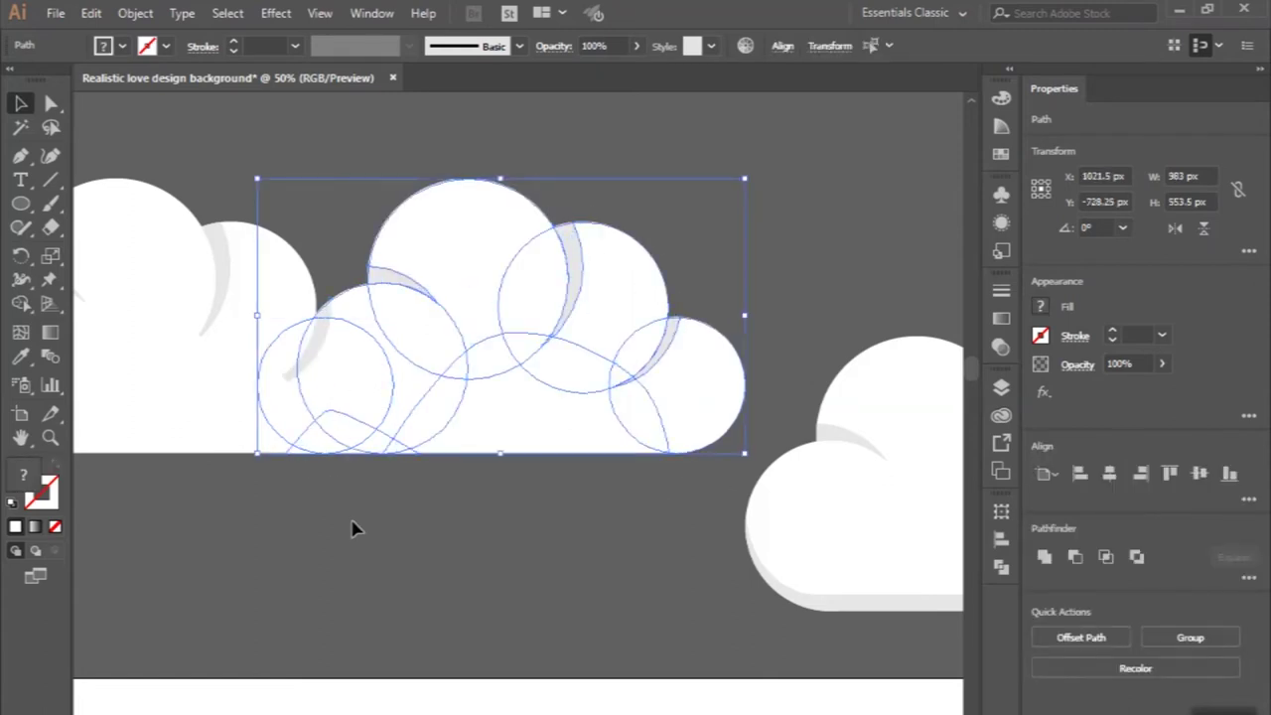
left_click(356, 528)
scroll(356, 528, "down", 3)
scroll(356, 528, "up", 2)
scroll(356, 528, "up", 1)
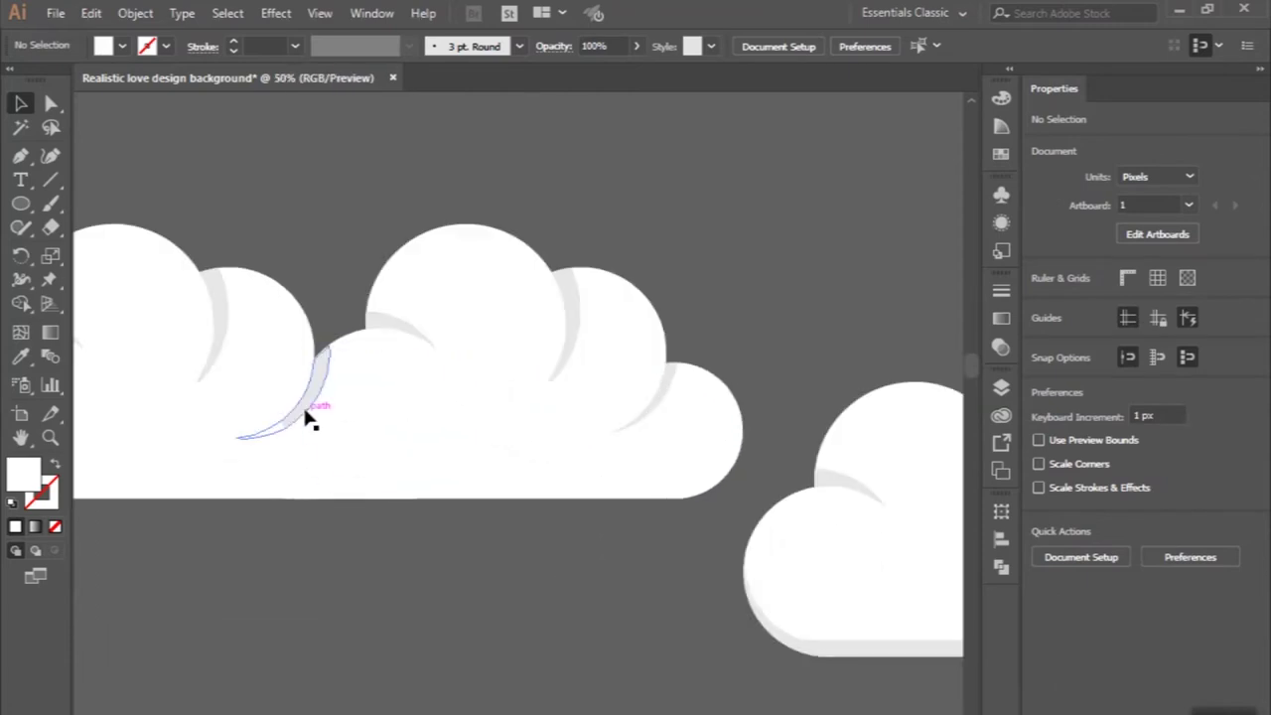
left_click(306, 415)
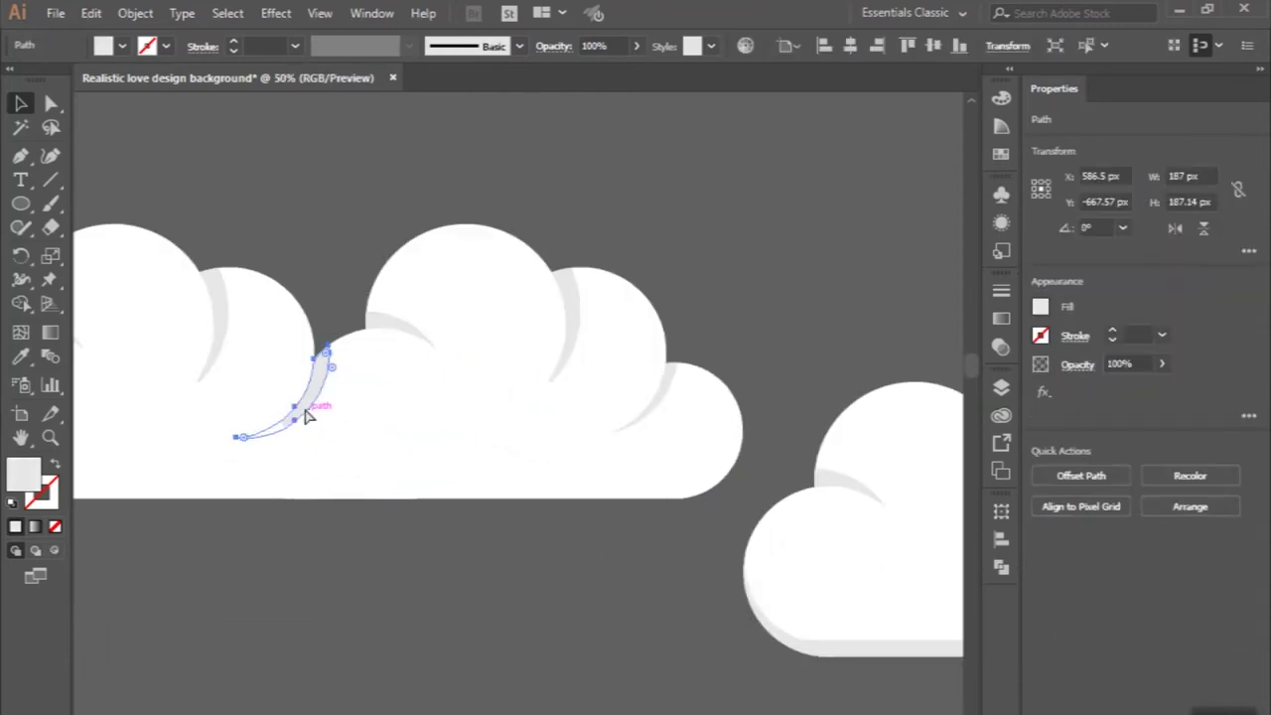
left_click(330, 246)
scroll(330, 246, "down", 2)
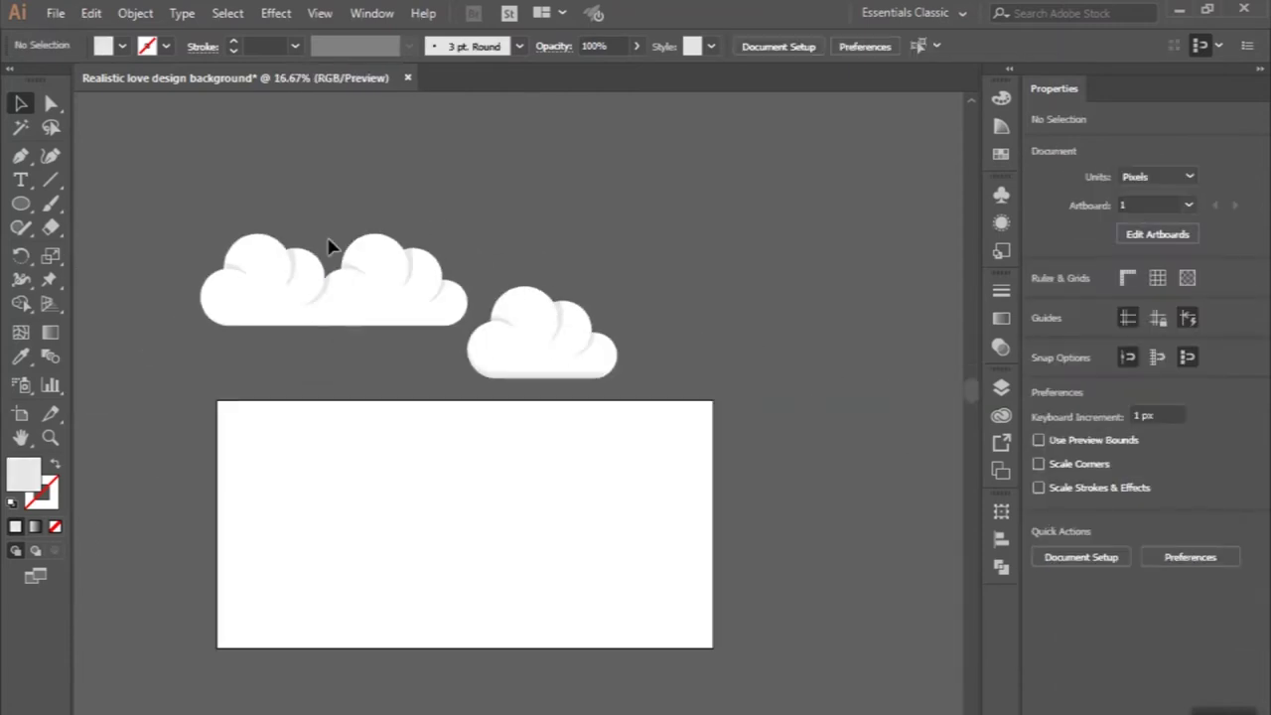
- Shift-select the long cloud's six white circles and its bottom arc path
scroll(331, 246, "left", 1)
scroll(331, 246, "up", 1)
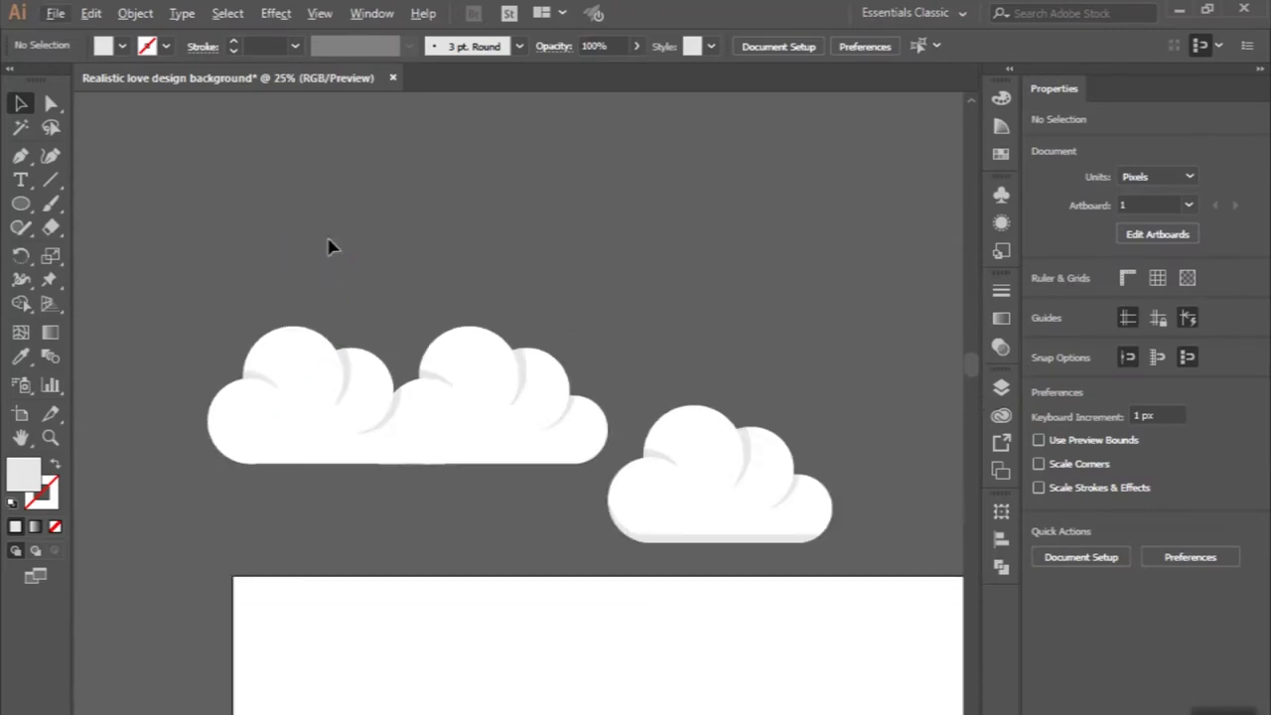
scroll(331, 246, "up", 1)
scroll(331, 246, "down", 1)
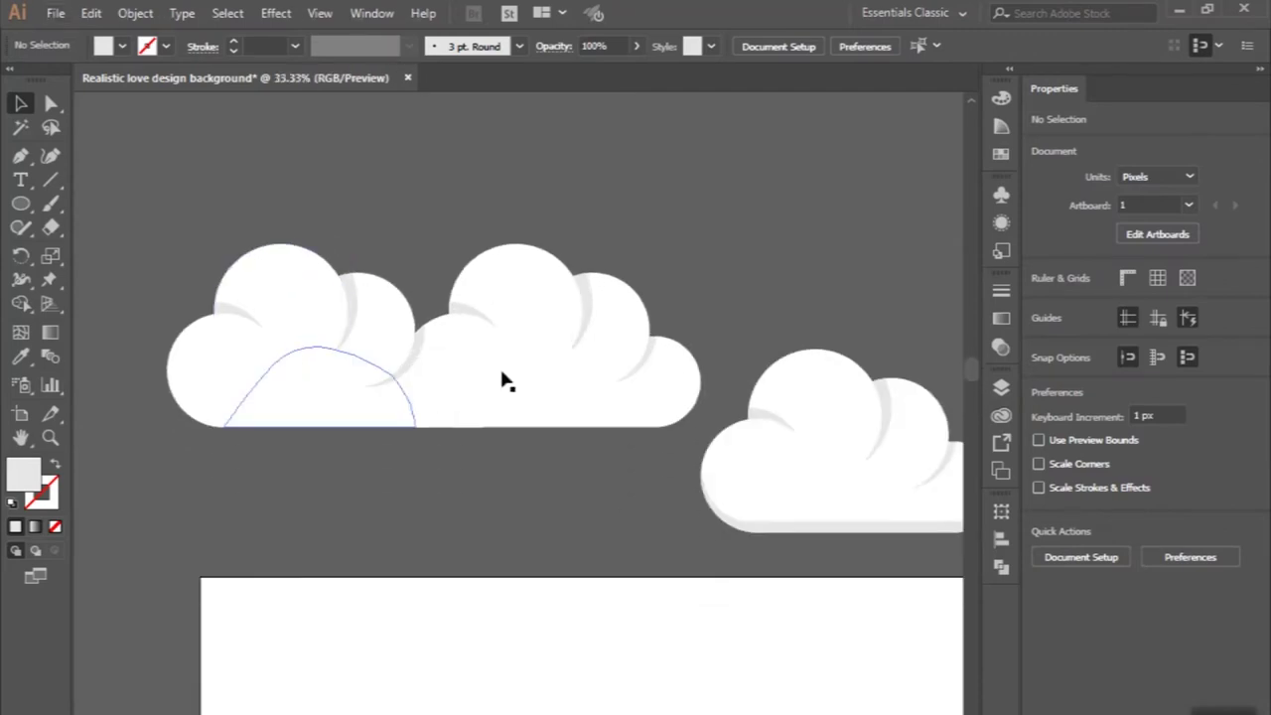
left_click(223, 372)
left_click(313, 387, "shift")
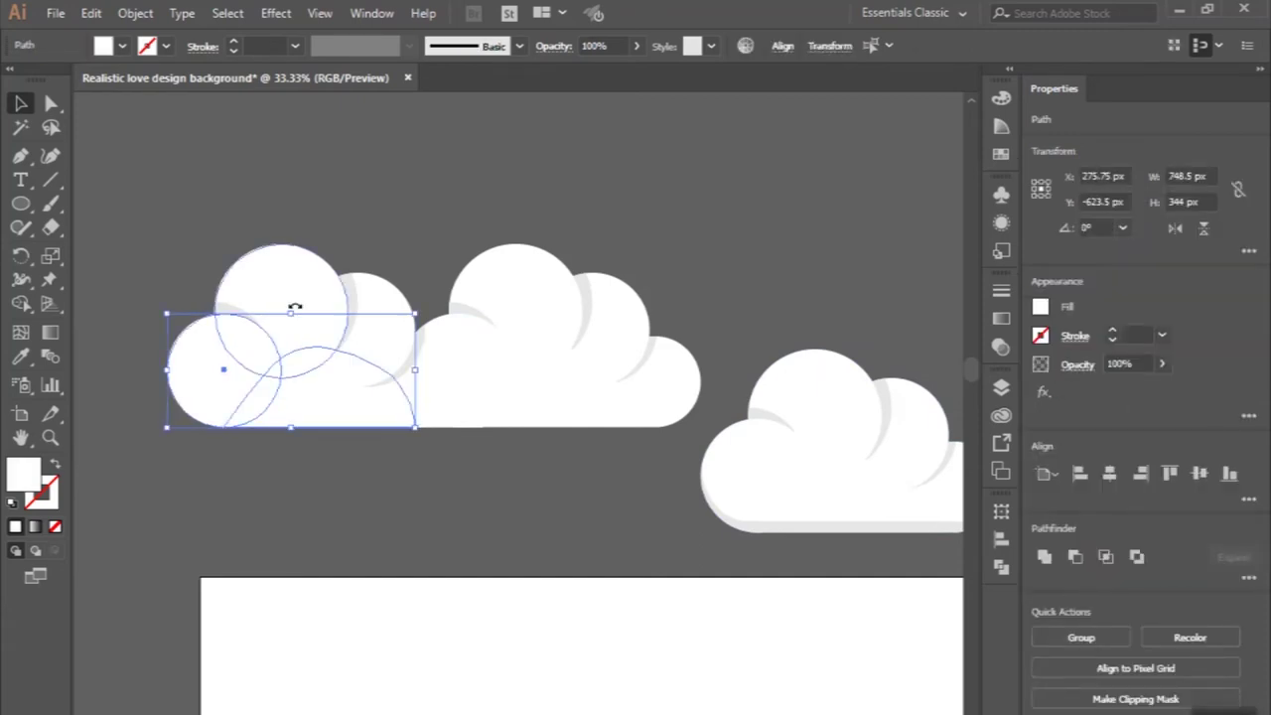
left_click(293, 290, "shift")
left_click(377, 330, "shift")
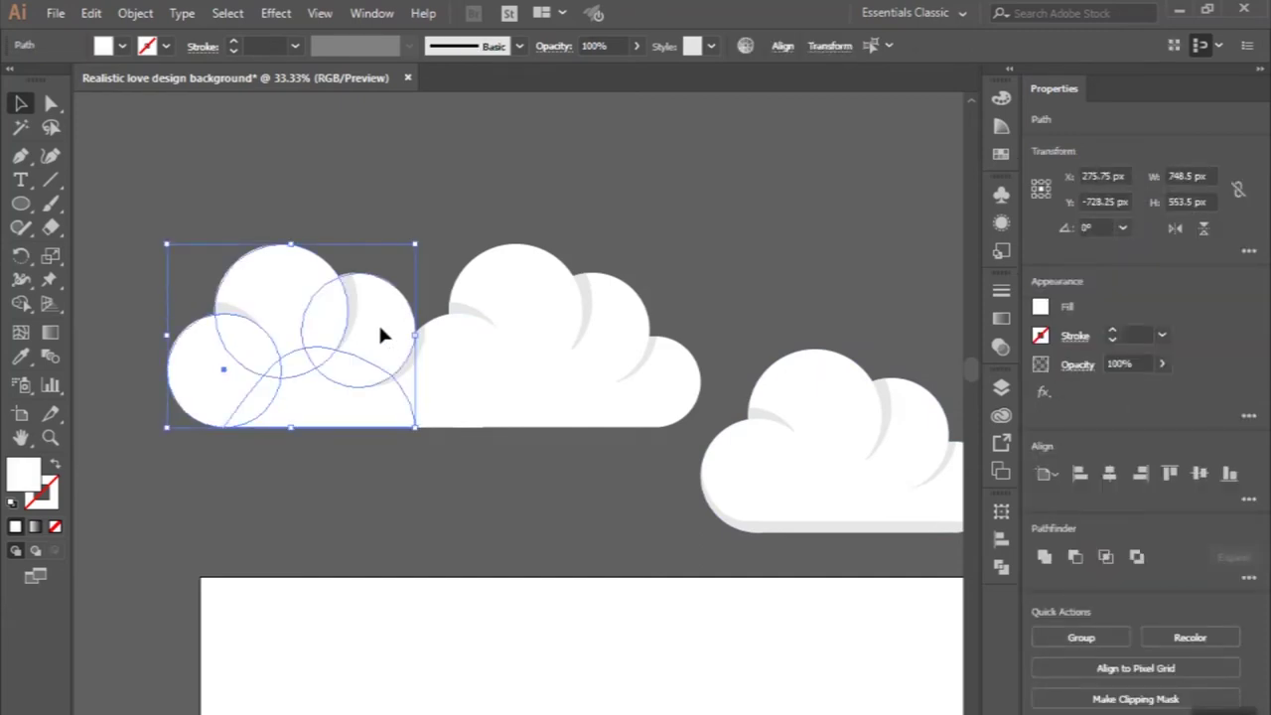
left_click(418, 395, "shift")
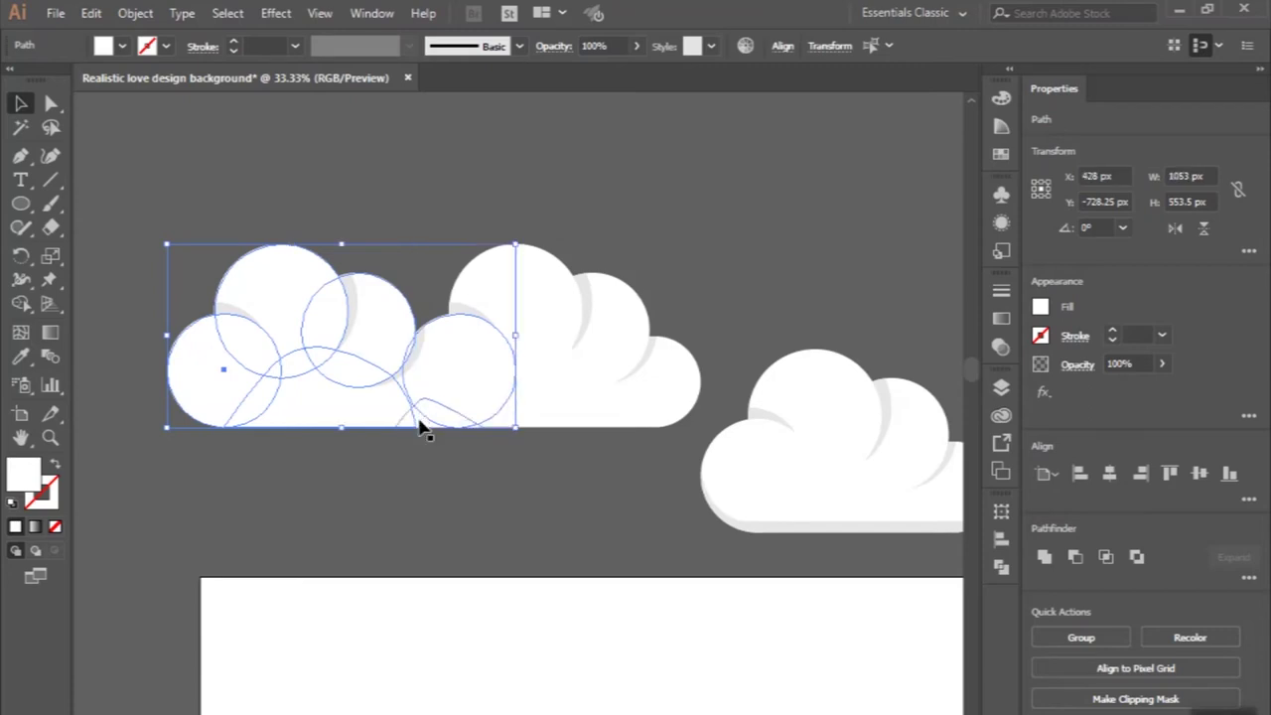
scroll(402, 381, "up", 2)
scroll(397, 386, "up", 2)
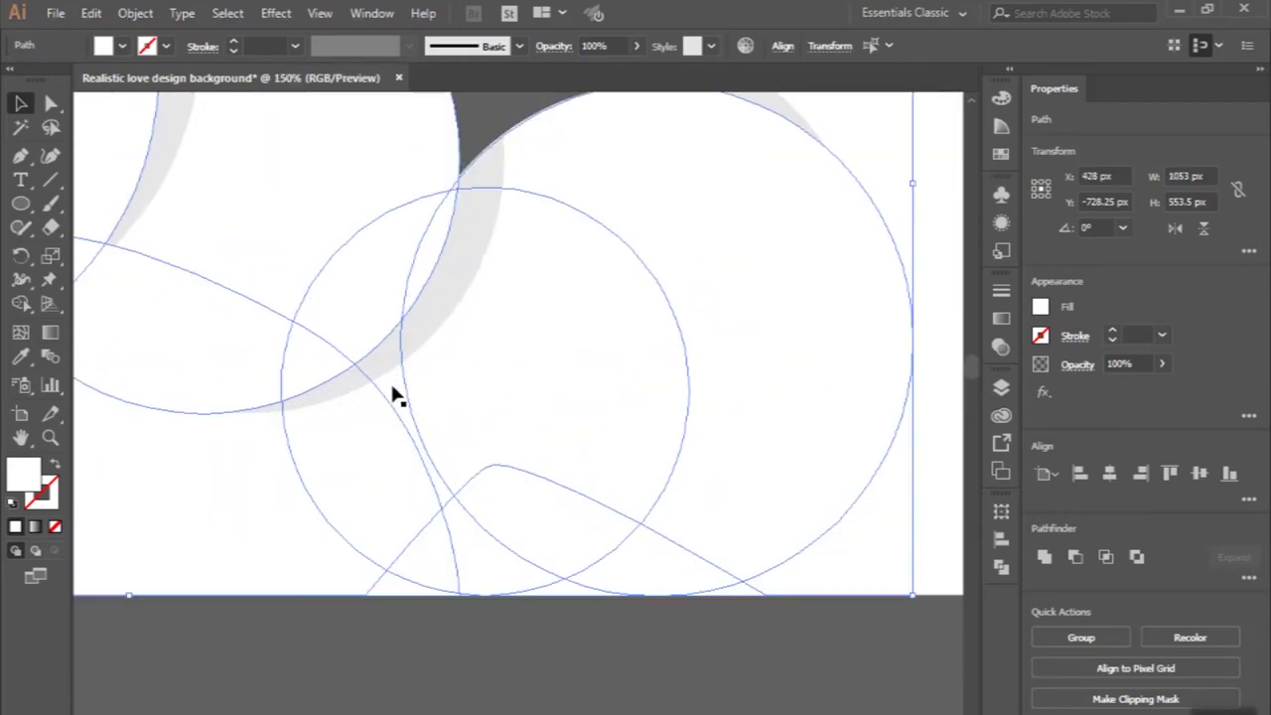
scroll(393, 394, "down", 2)
scroll(394, 391, "down", 2)
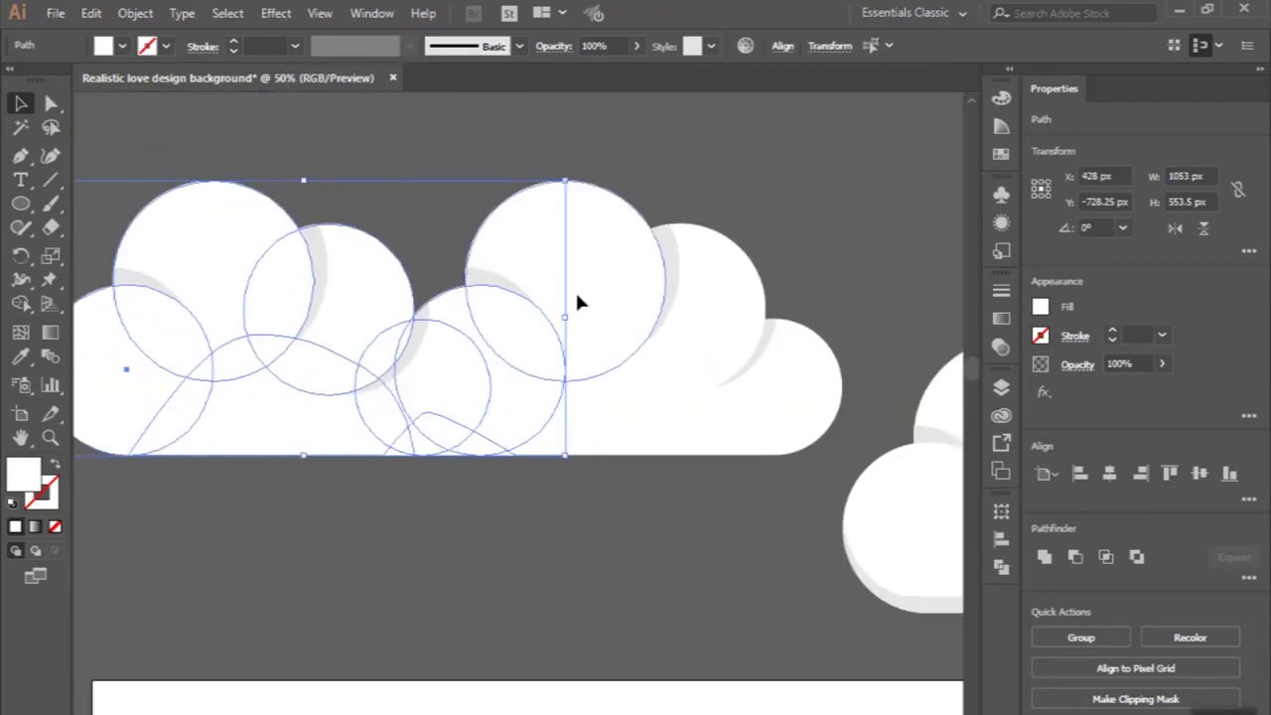
left_click(617, 399, "shift")
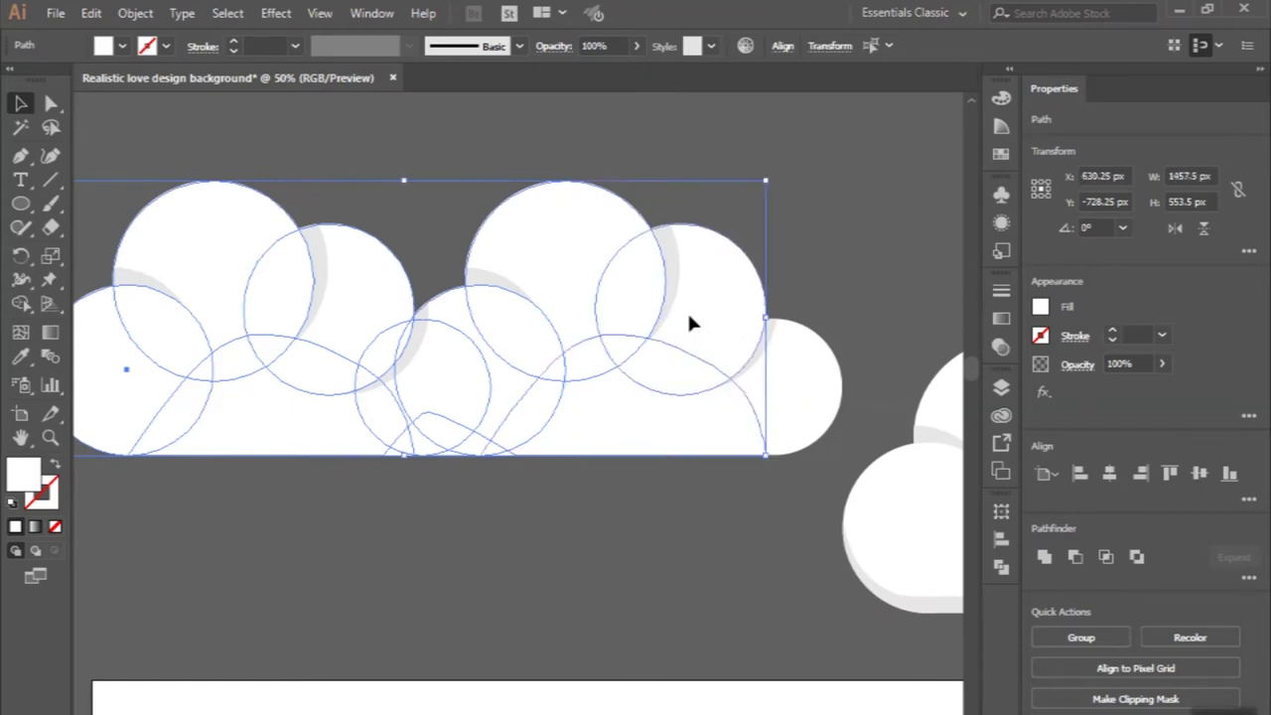
left_click(804, 385, "shift")
- Unite them into one cloud shape and send it back twice behind the grey crescents
left_click(1043, 559)
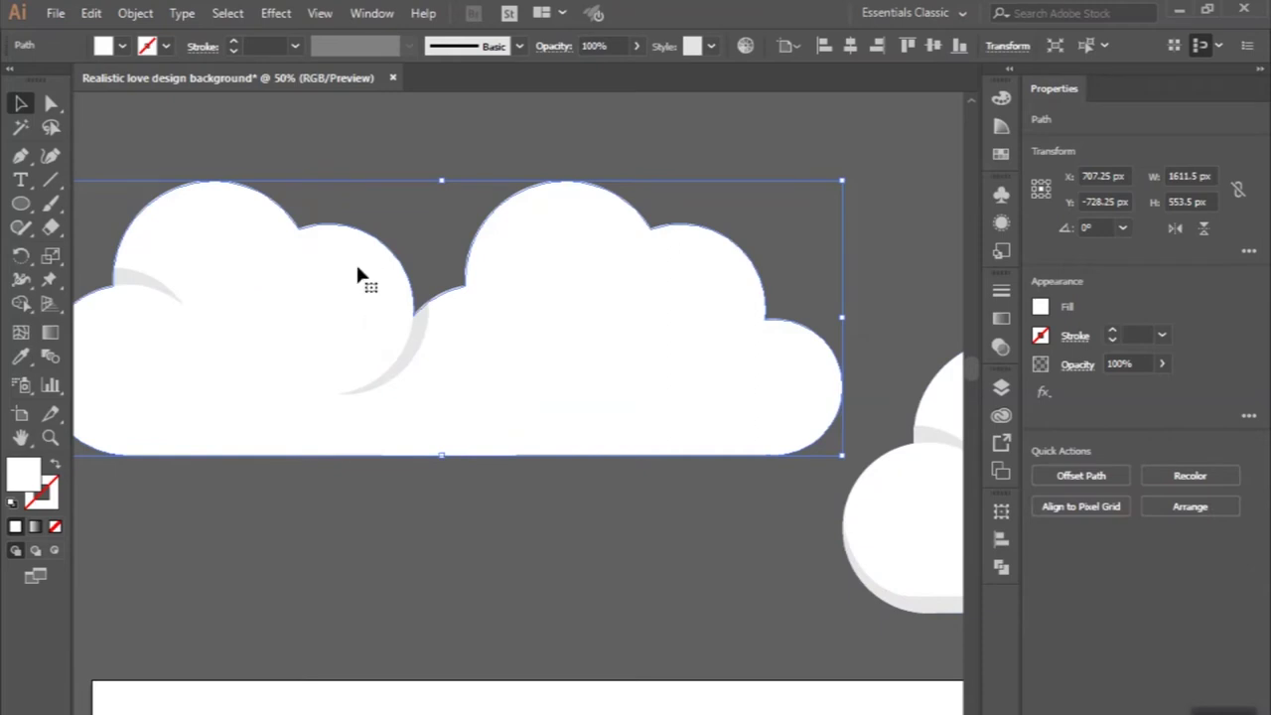
key("ctrl+bracketleft")
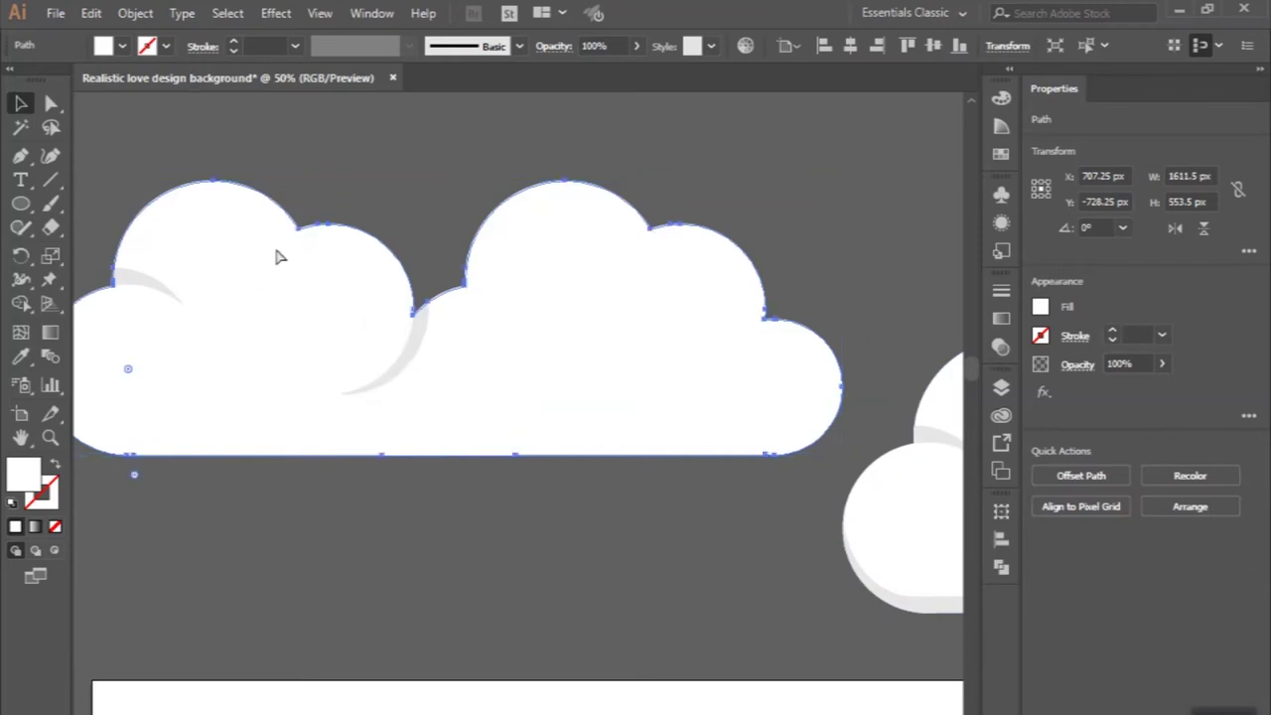
key("ctrl+bracketleft")
left_click(373, 214)
scroll(372, 214, "down", 2)
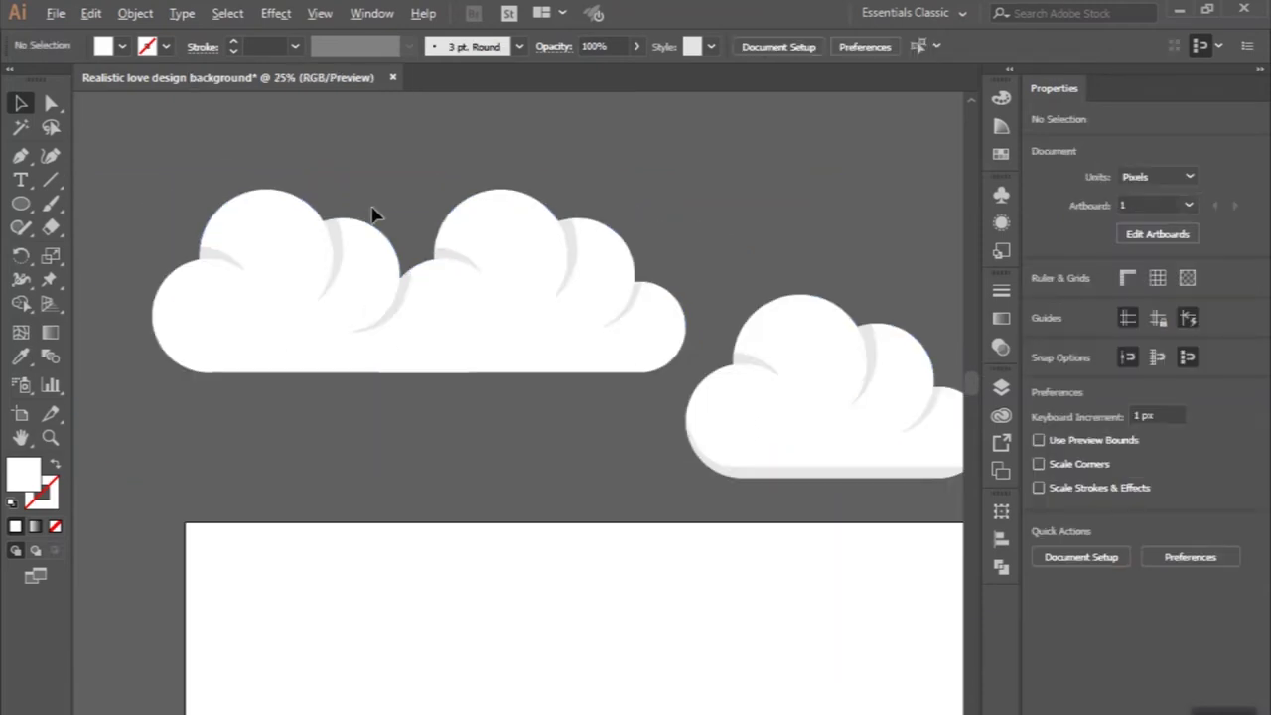
mouse_move(207, 170)
left_mouse_down()
mouse_move(474, 332)
mouse_move(601, 360)
left_mouse_up()
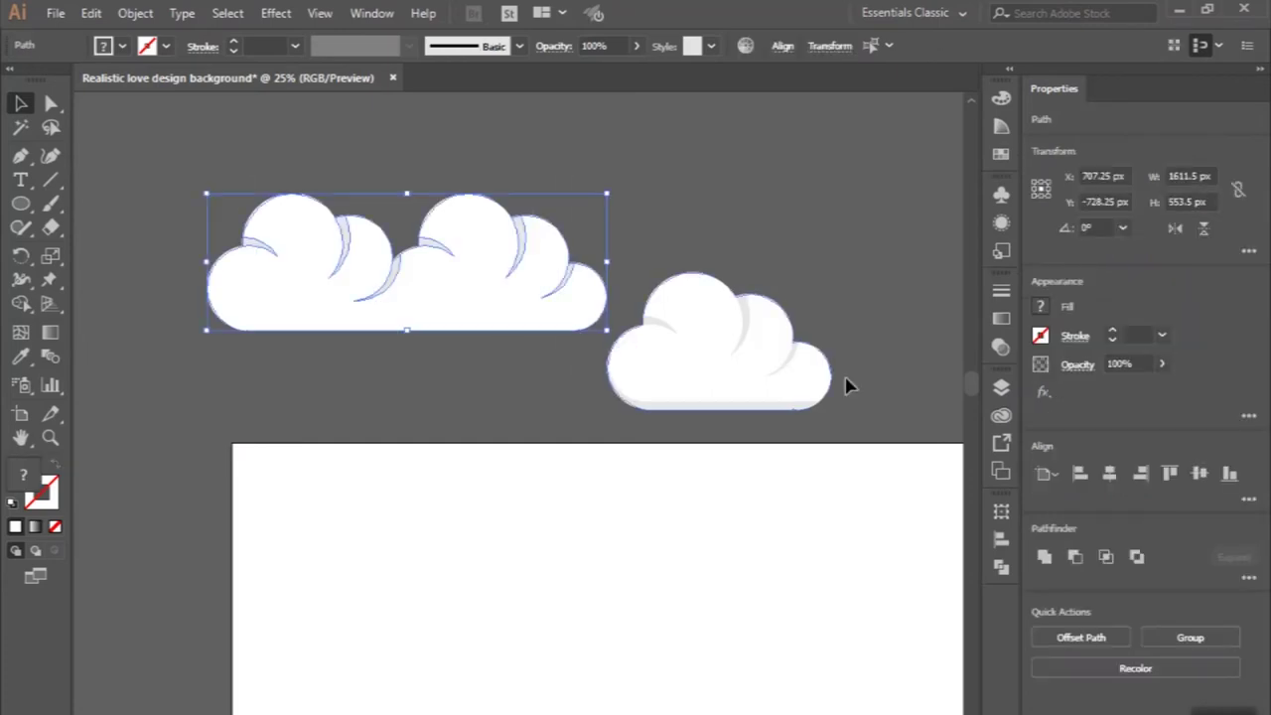
- Group the long cloud with its shadows after undoing an accidental merge
left_click(1039, 559)
key("ctrl+z")
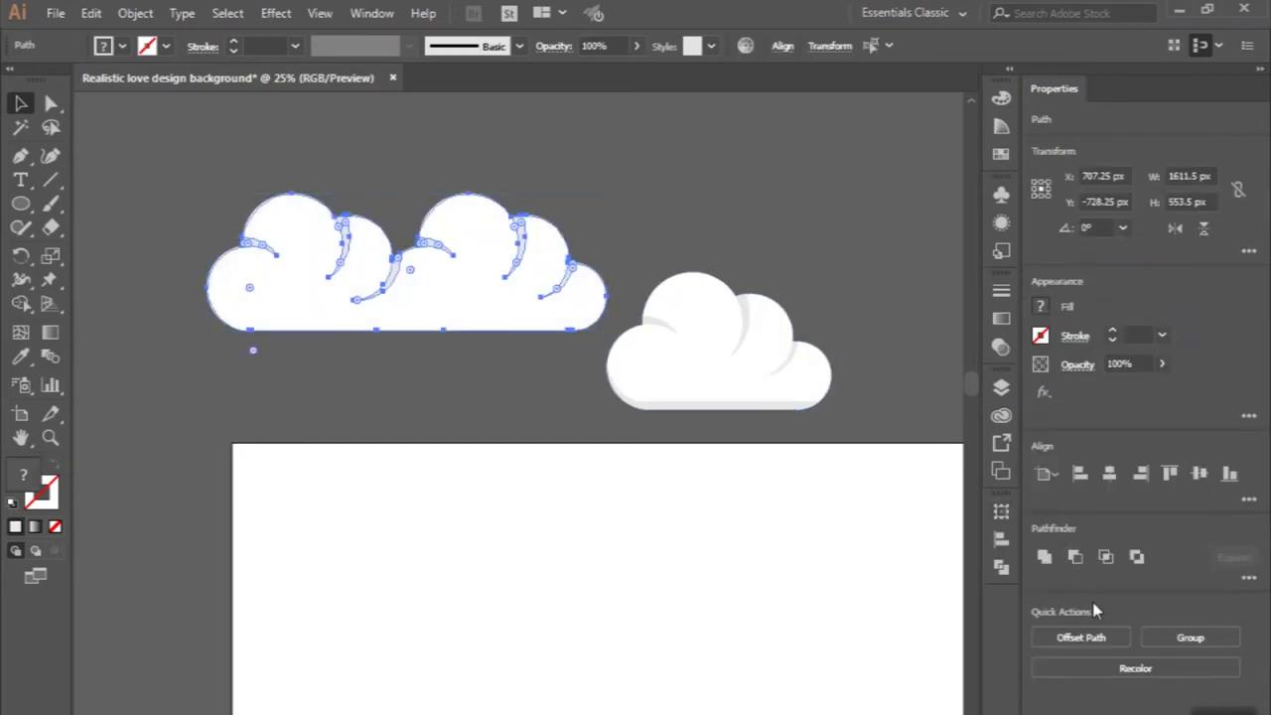
left_click(1181, 637)
- Group the small cloud with its shadows, then deselect and zoom out
left_click_drag(629, 260, 854, 420)
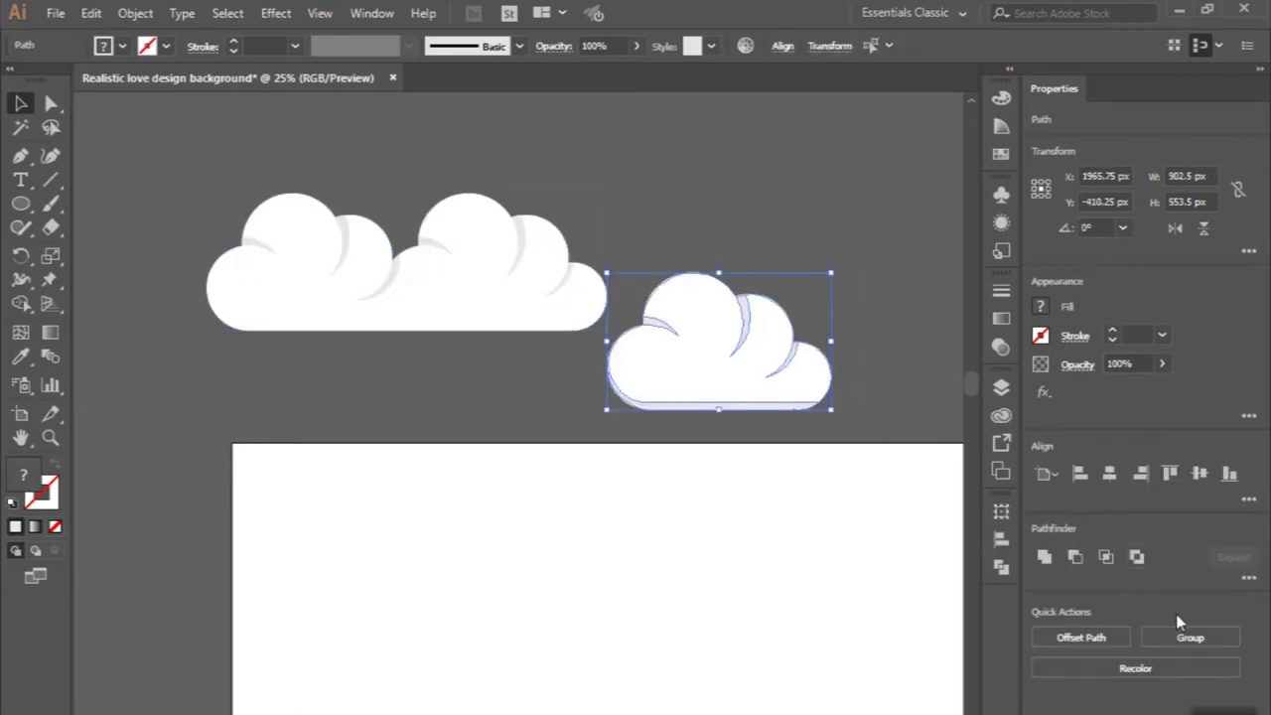
left_click(1186, 635)
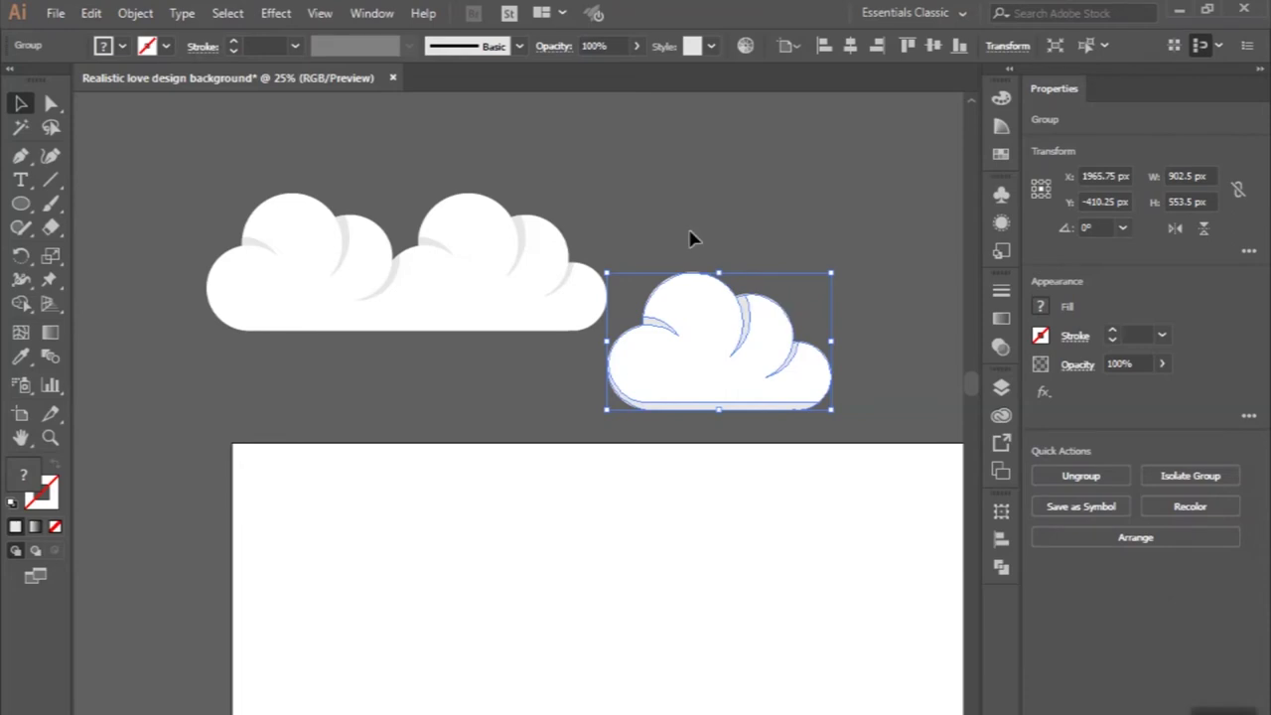
left_click(692, 239)
key("ctrl+minus")
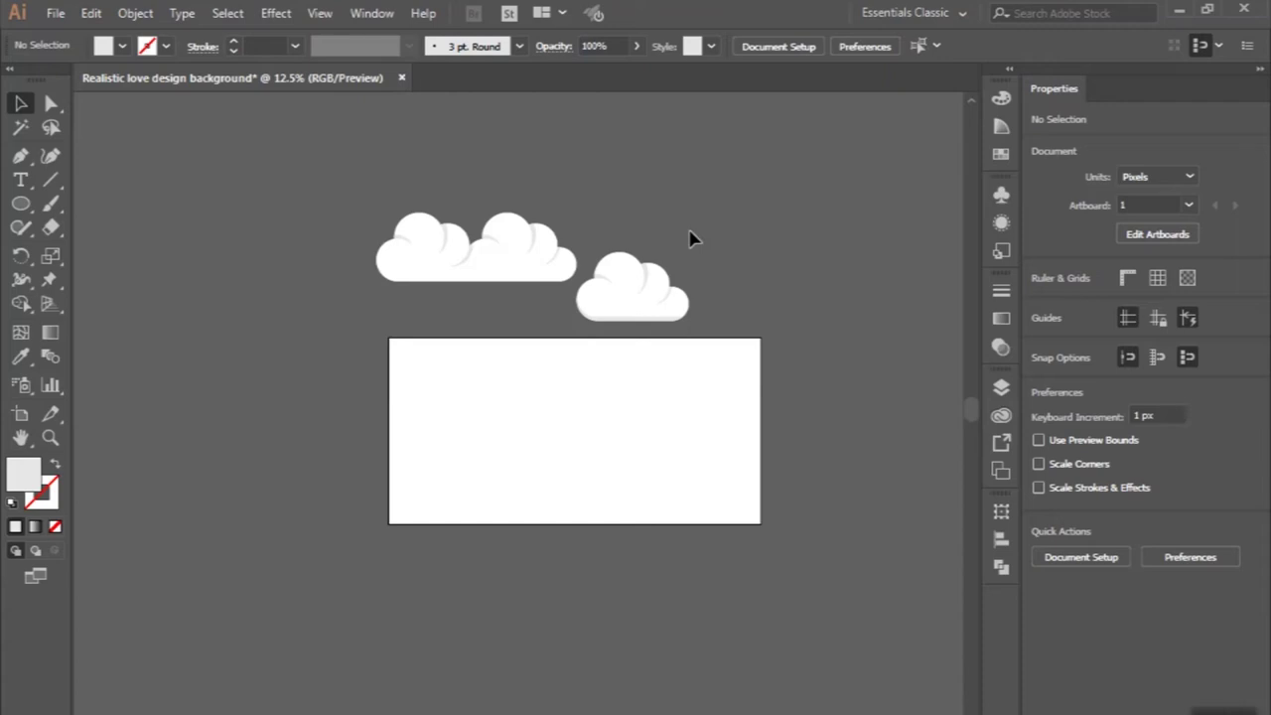
left_click(20, 205)
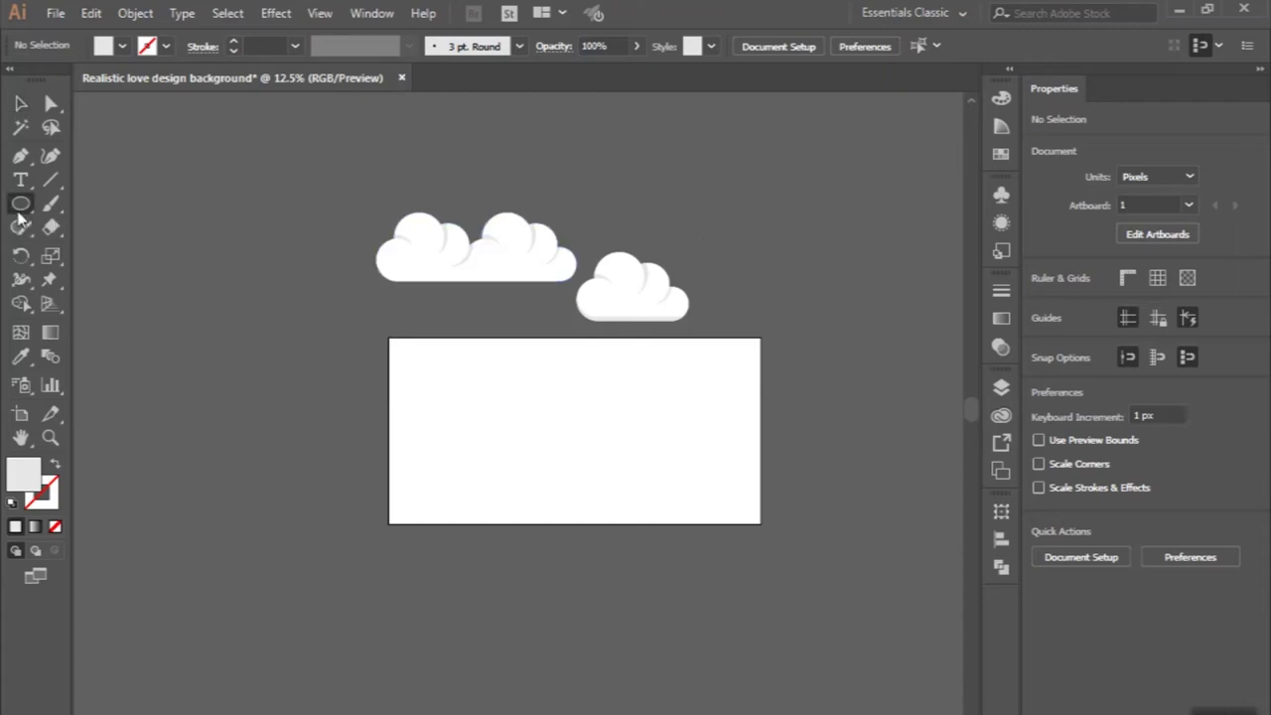
- Draw a 3000 × 1500 px rectangle from the artboard's top-left corner
right_click(20, 204)
left_click(109, 202)
scroll(532, 387, "up", 1)
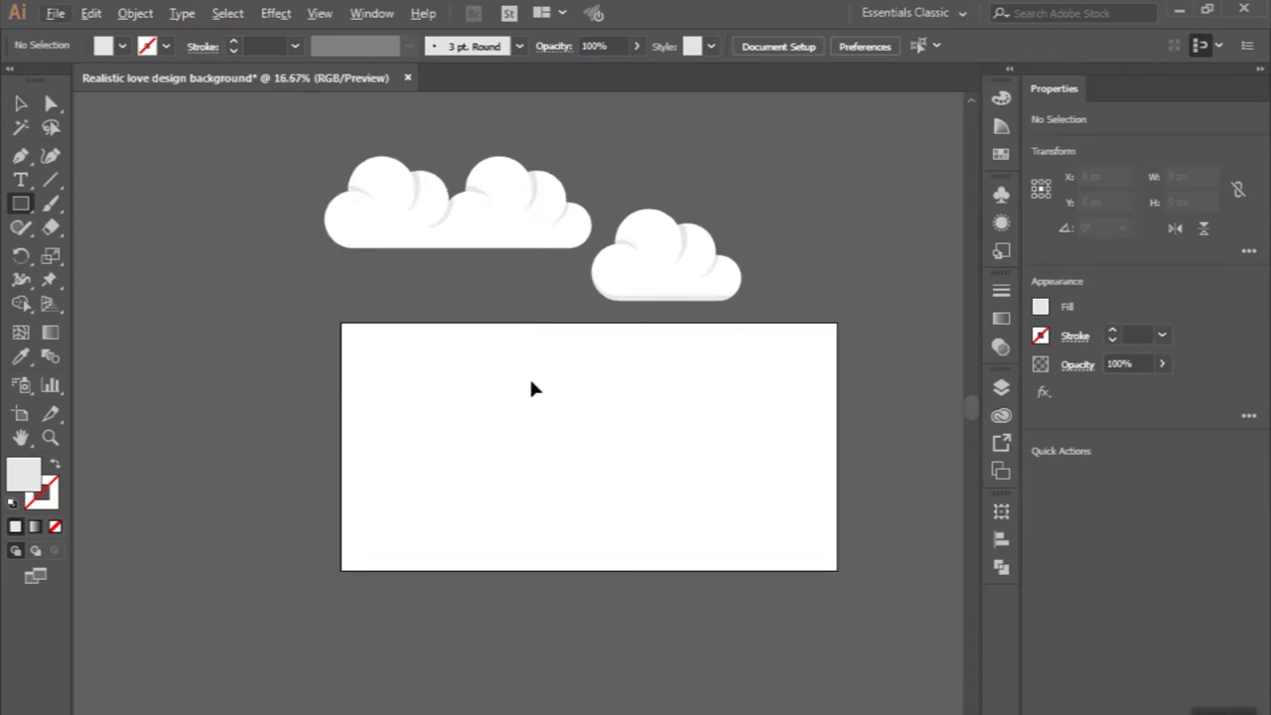
scroll(531, 387, "right", 3)
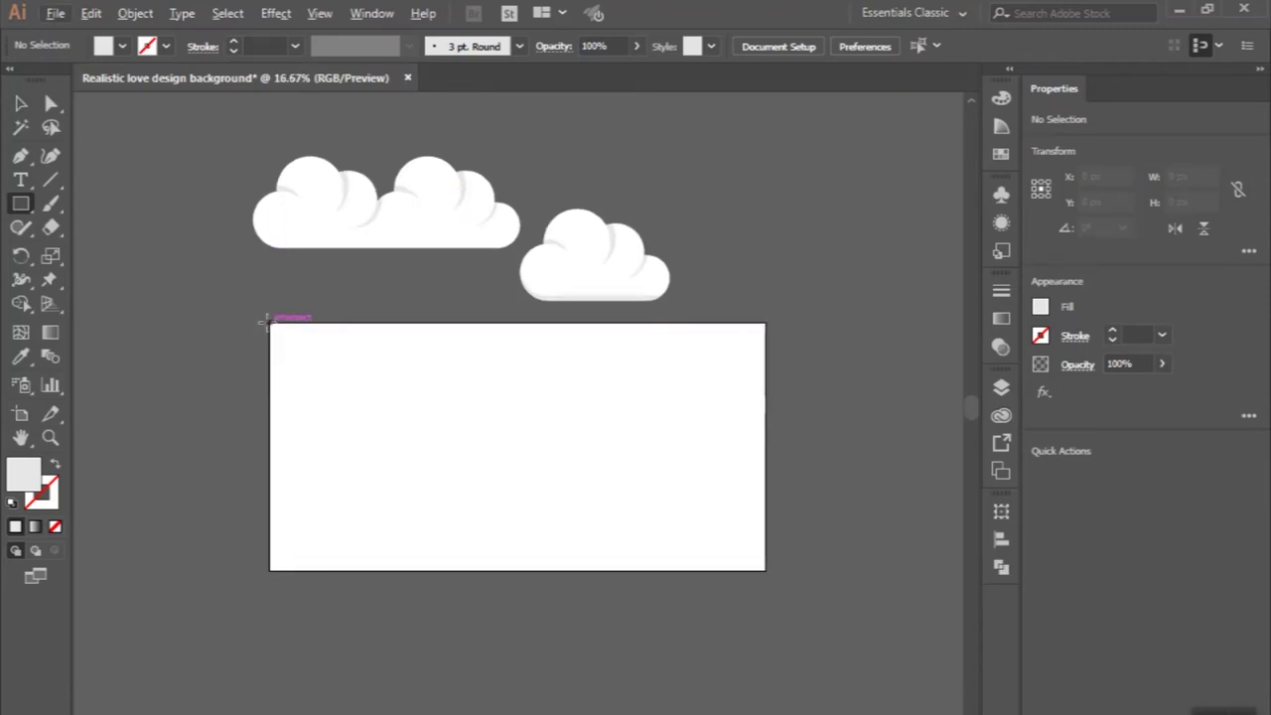
left_click(268, 321)
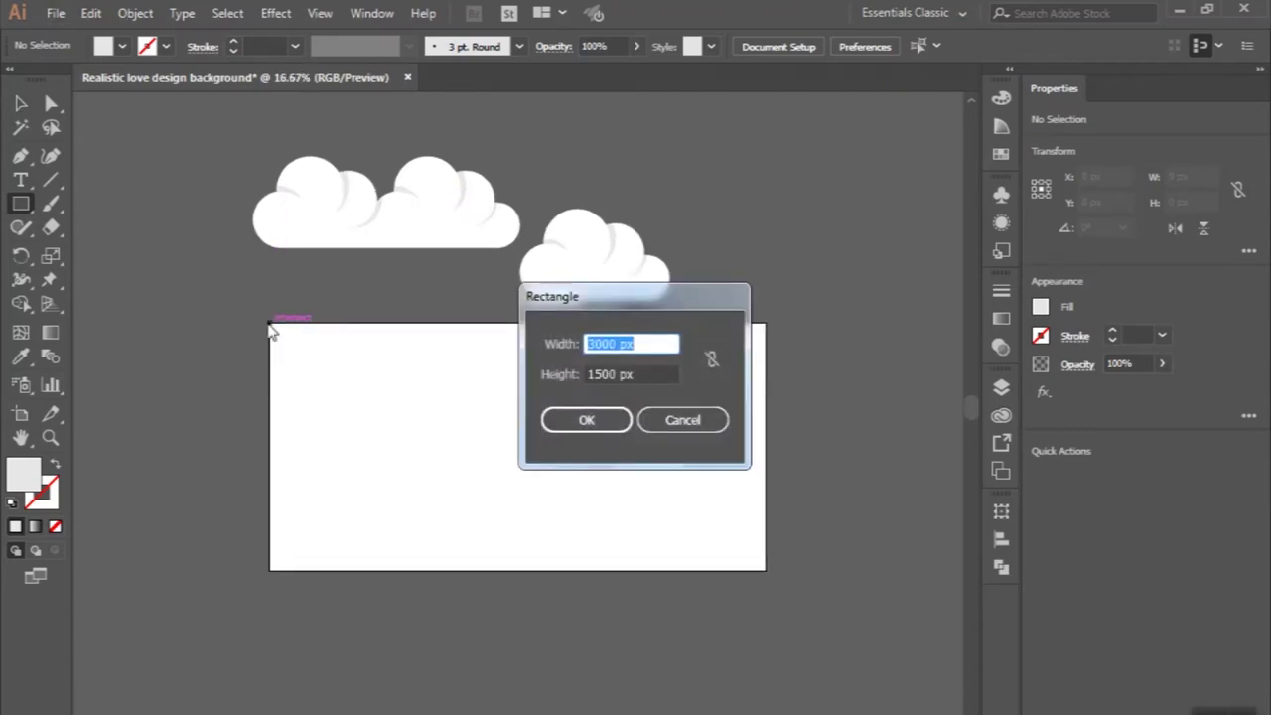
key("Return")
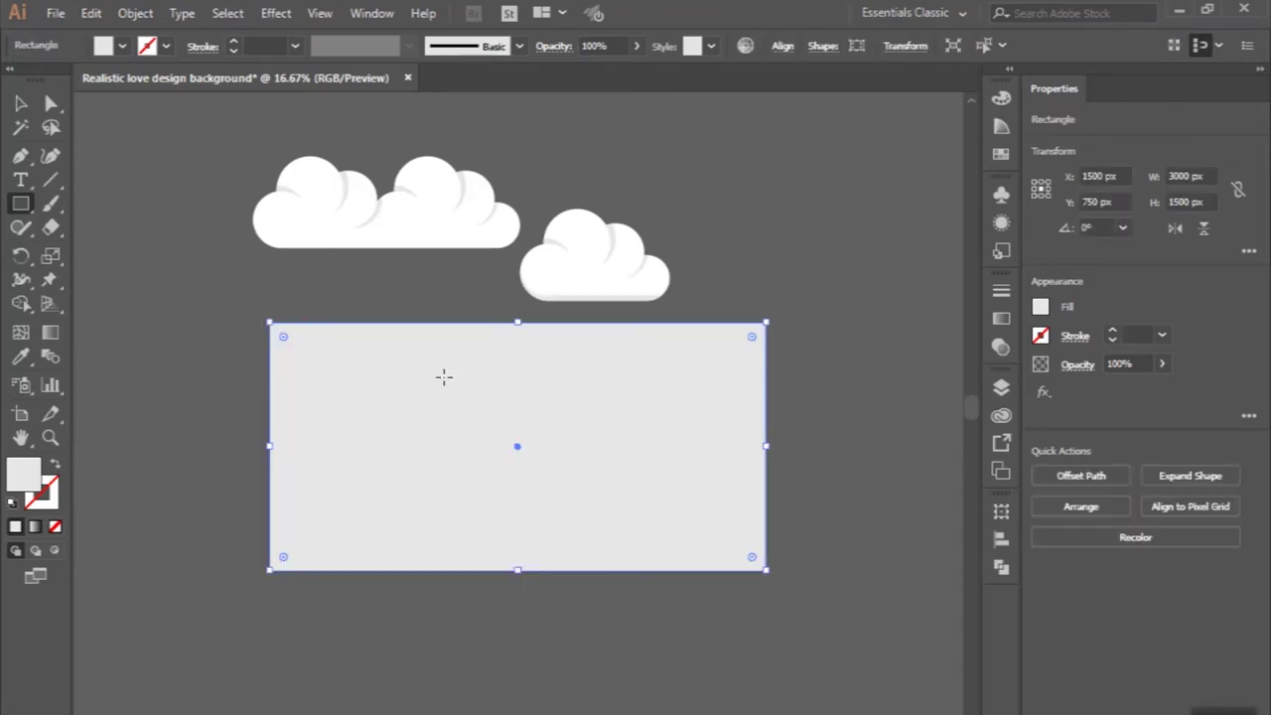
left_click(1001, 320)
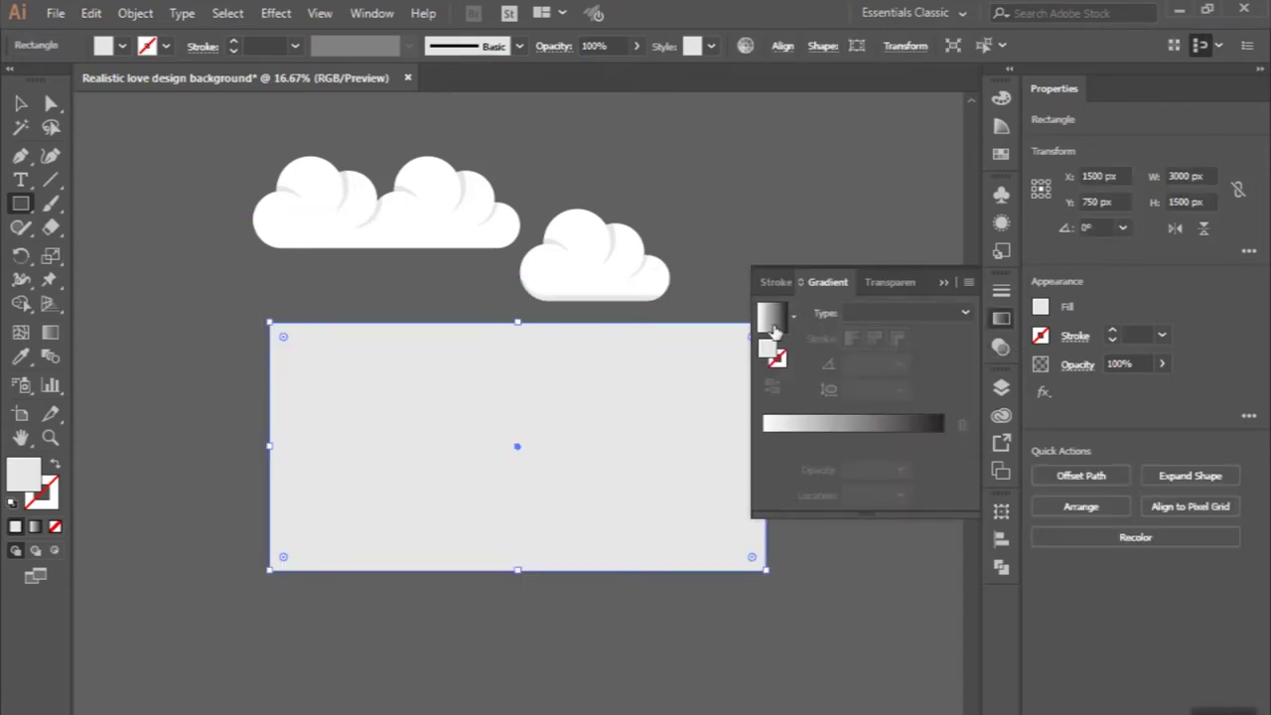
- Fill the rectangle with a gradient and make its left stop red in RGB
left_click(774, 331)
double_click(762, 439)
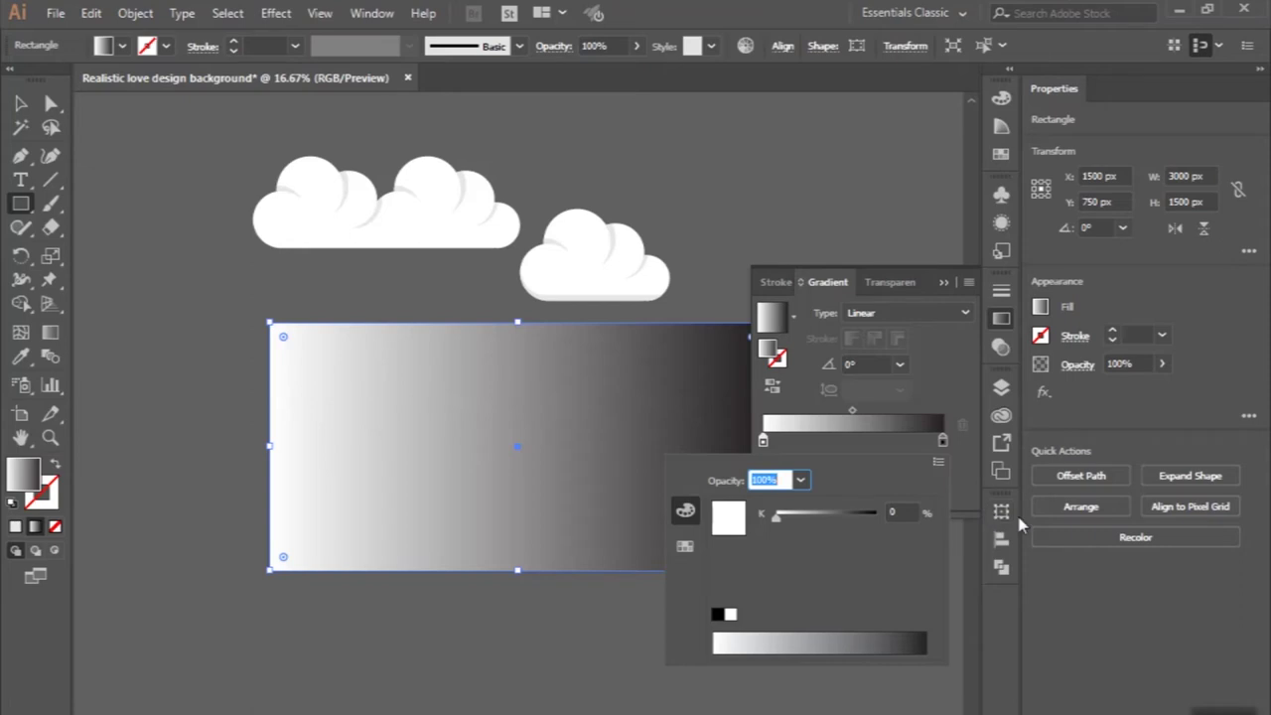
left_click(939, 464)
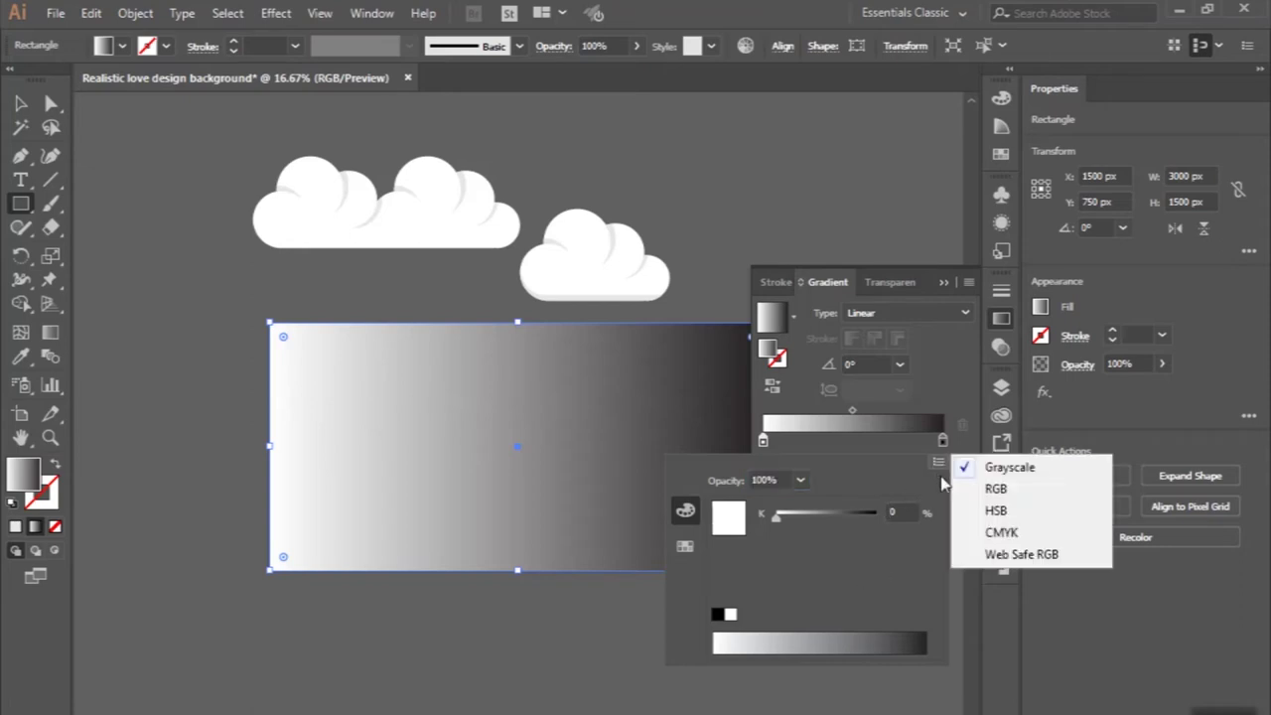
left_click(978, 495)
left_click(904, 614)
type("d91905")
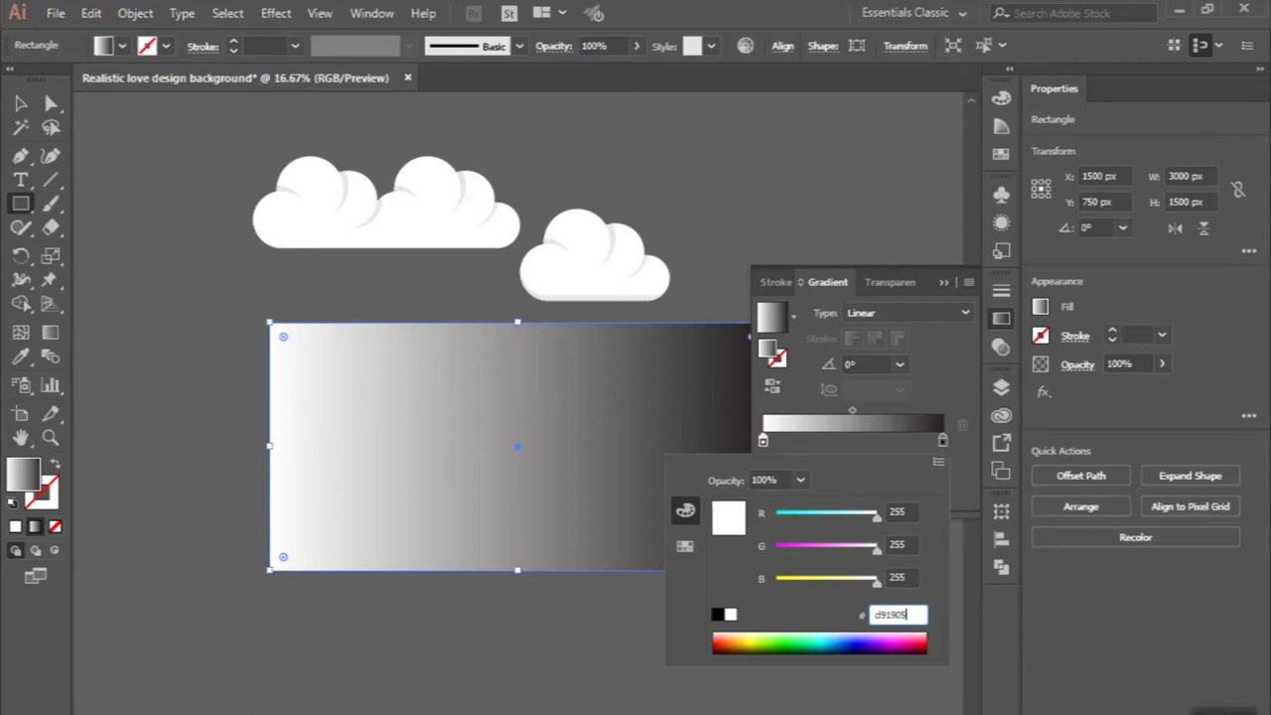
key("Return")
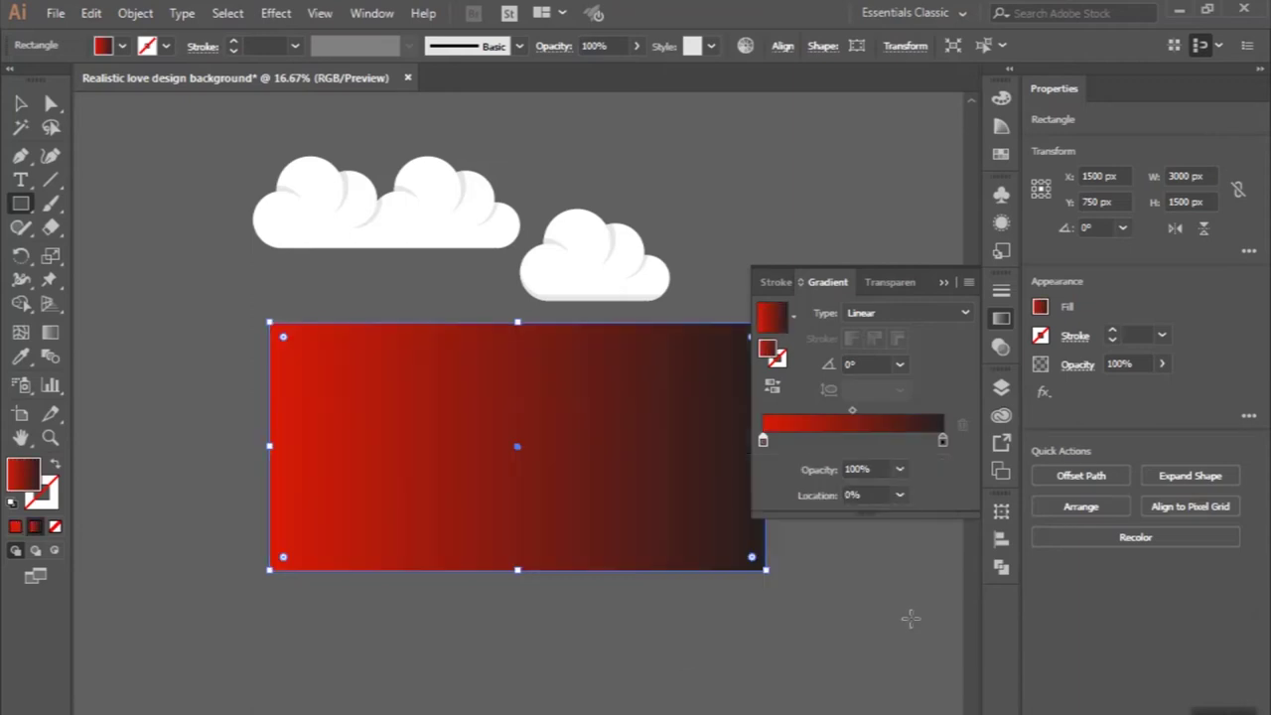
- Change the gradient's dark right stop to RGB hex 97272d
double_click(942, 440)
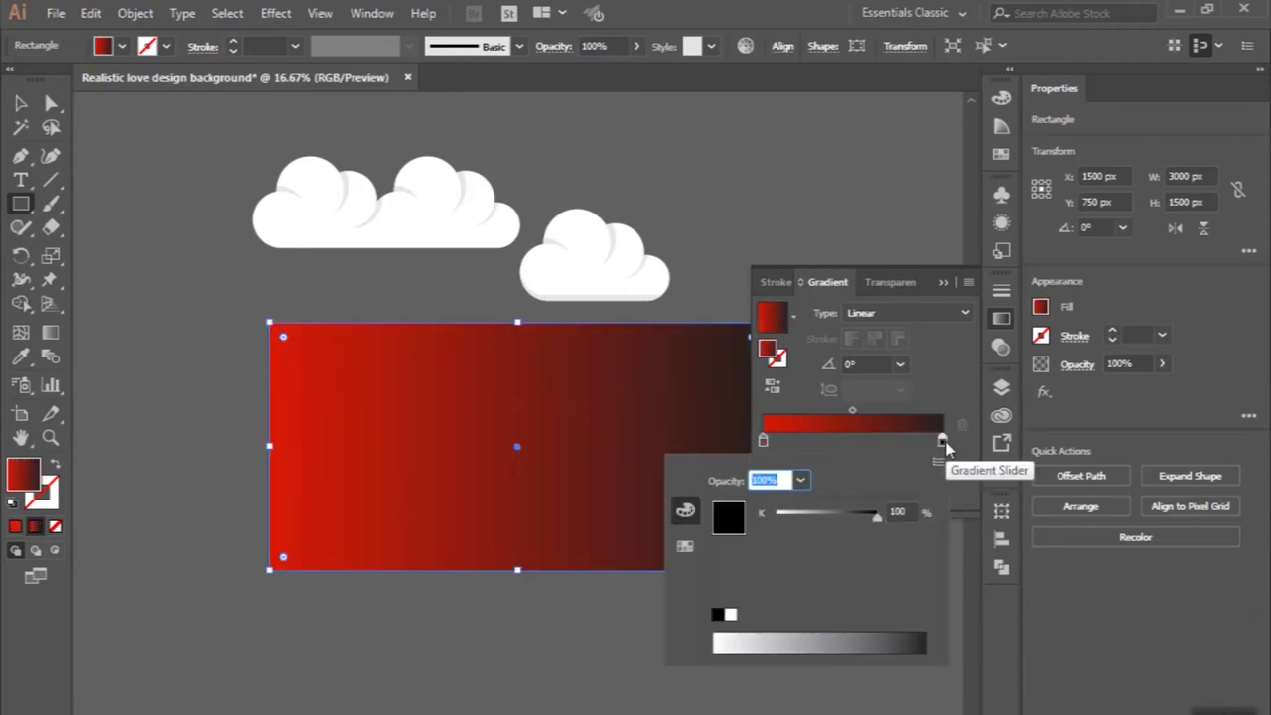
left_click(938, 462)
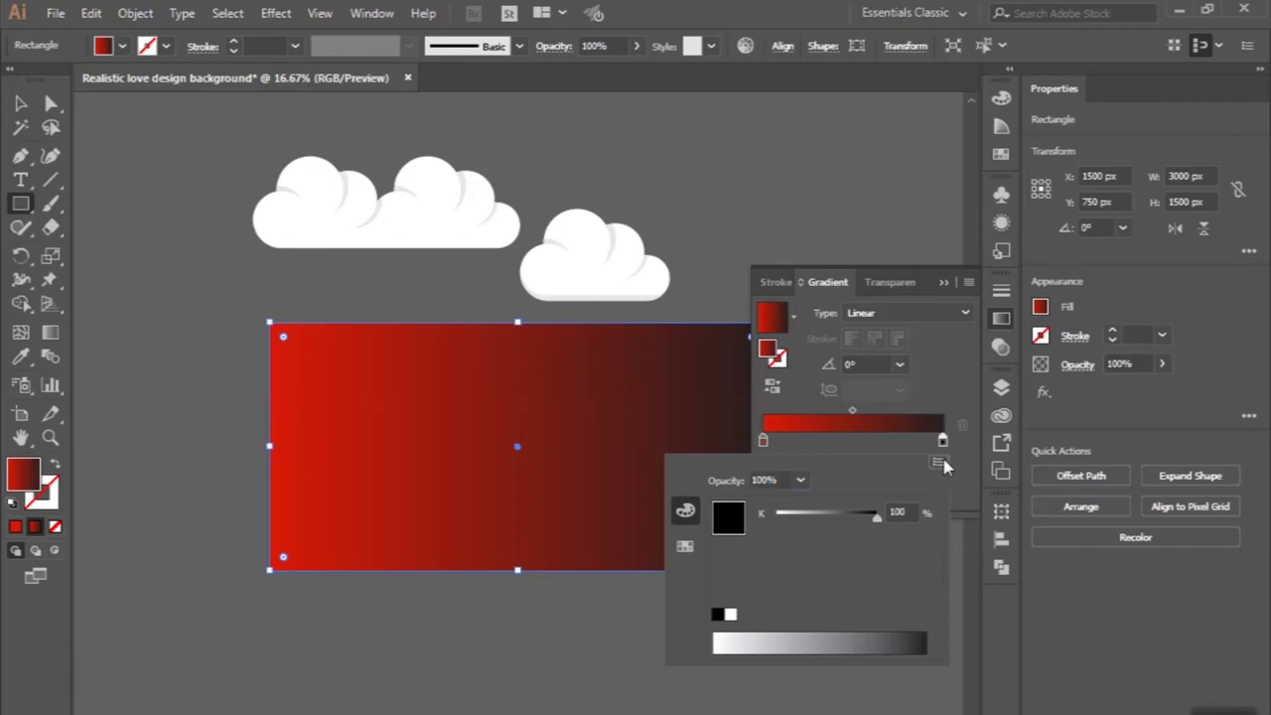
left_click(971, 491)
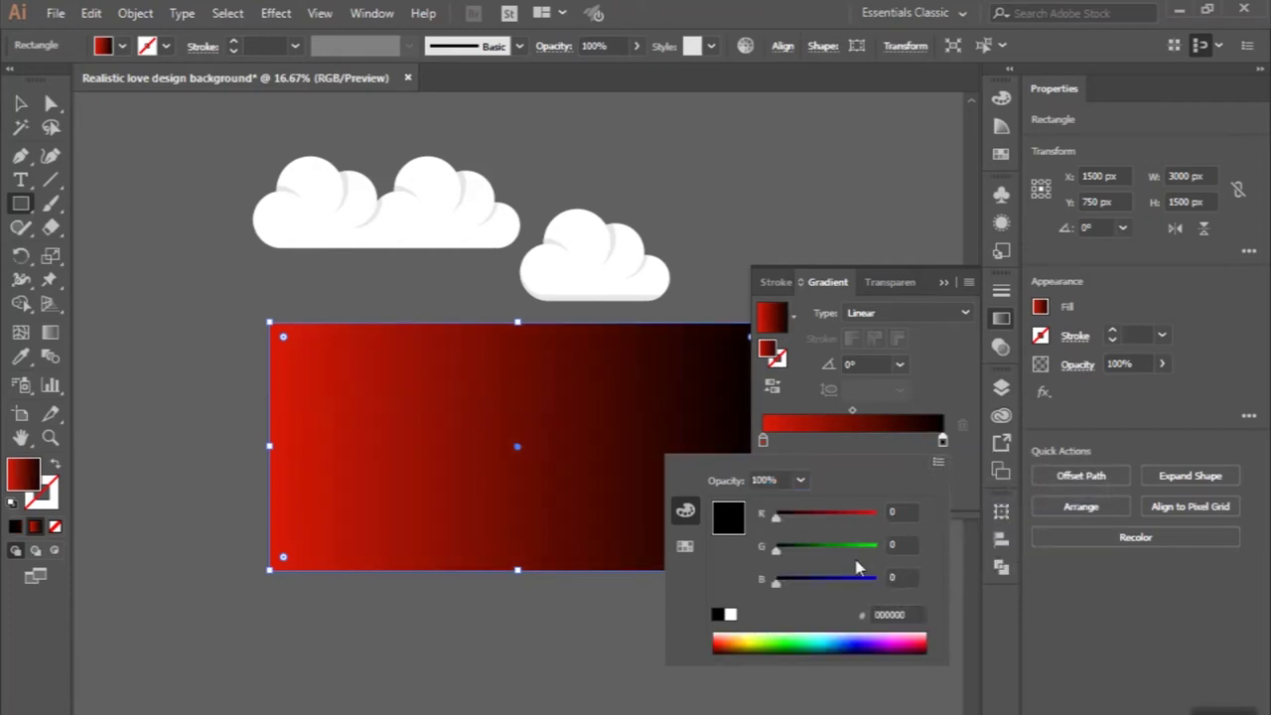
left_click(890, 612)
type("97272d")
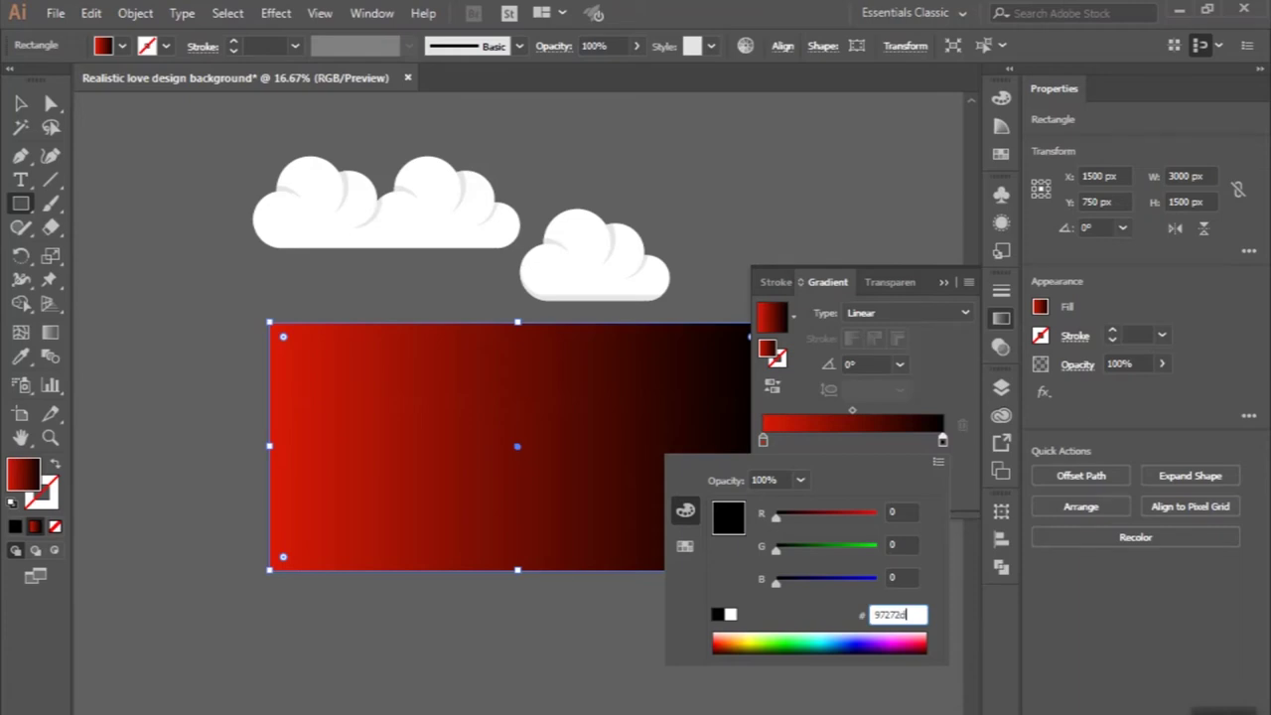
key("Return")
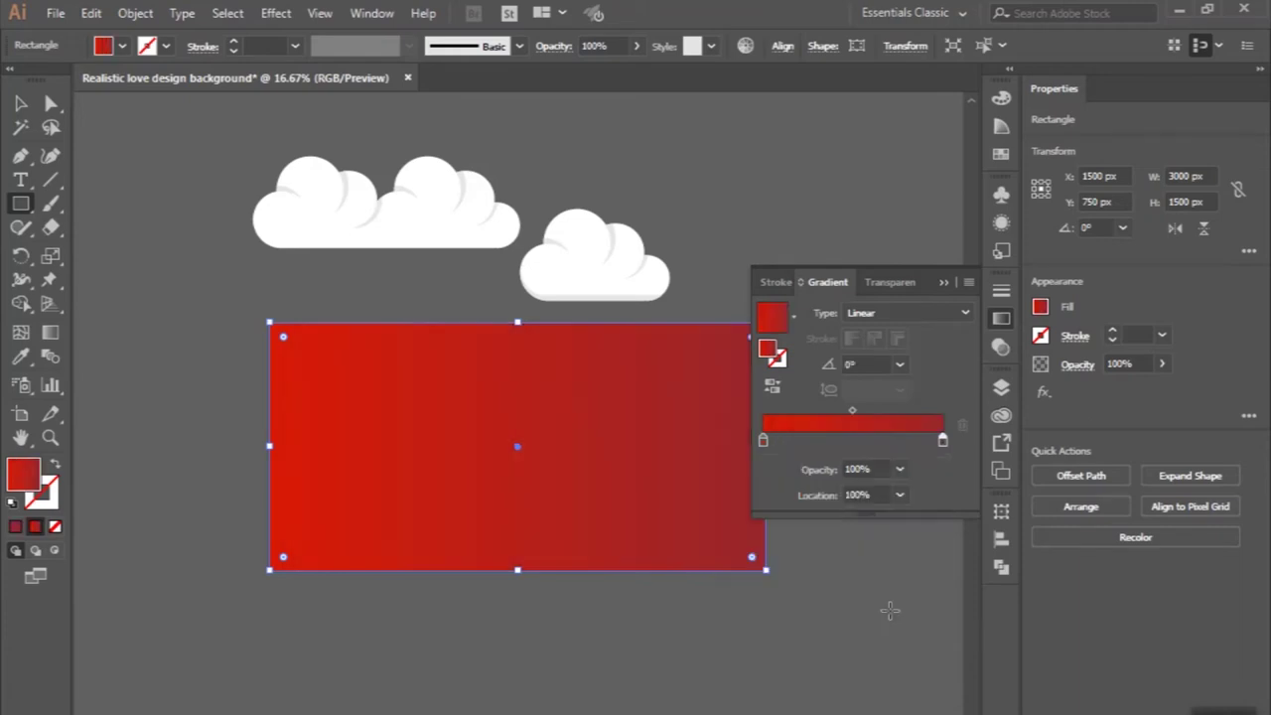
- Change the rectangle's gradient type to Radial
left_click(887, 315)
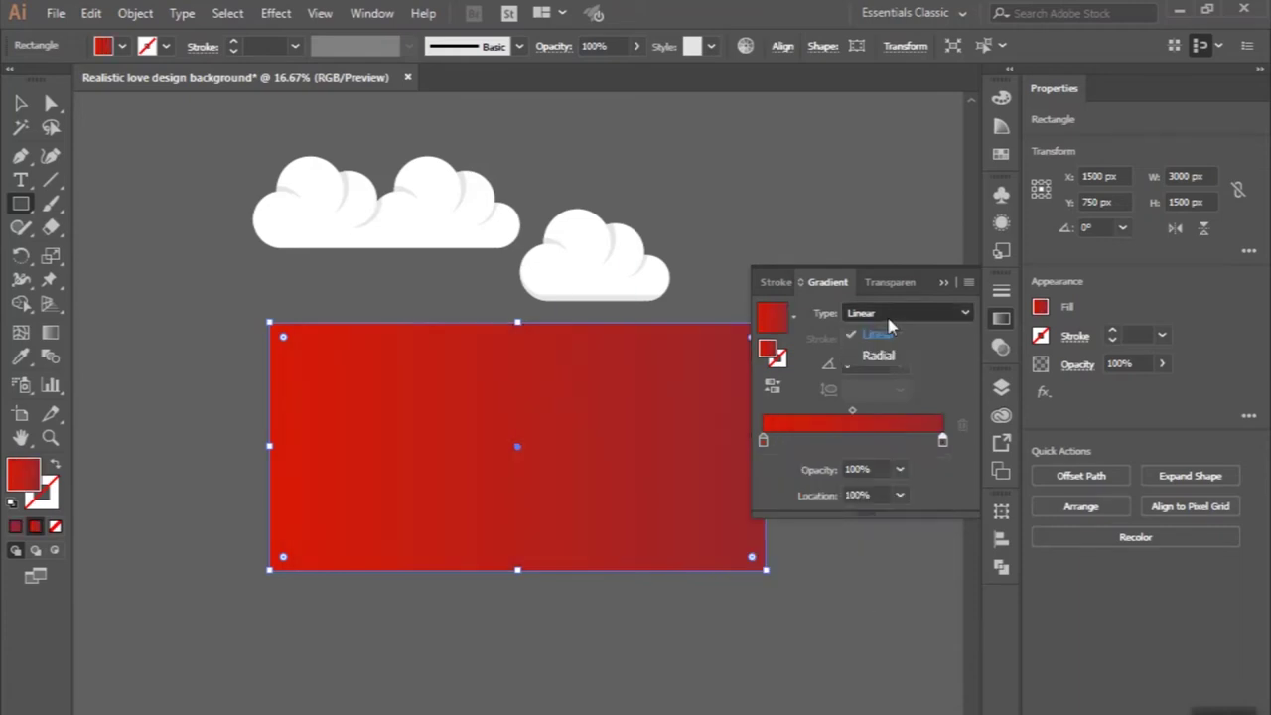
left_click(879, 355)
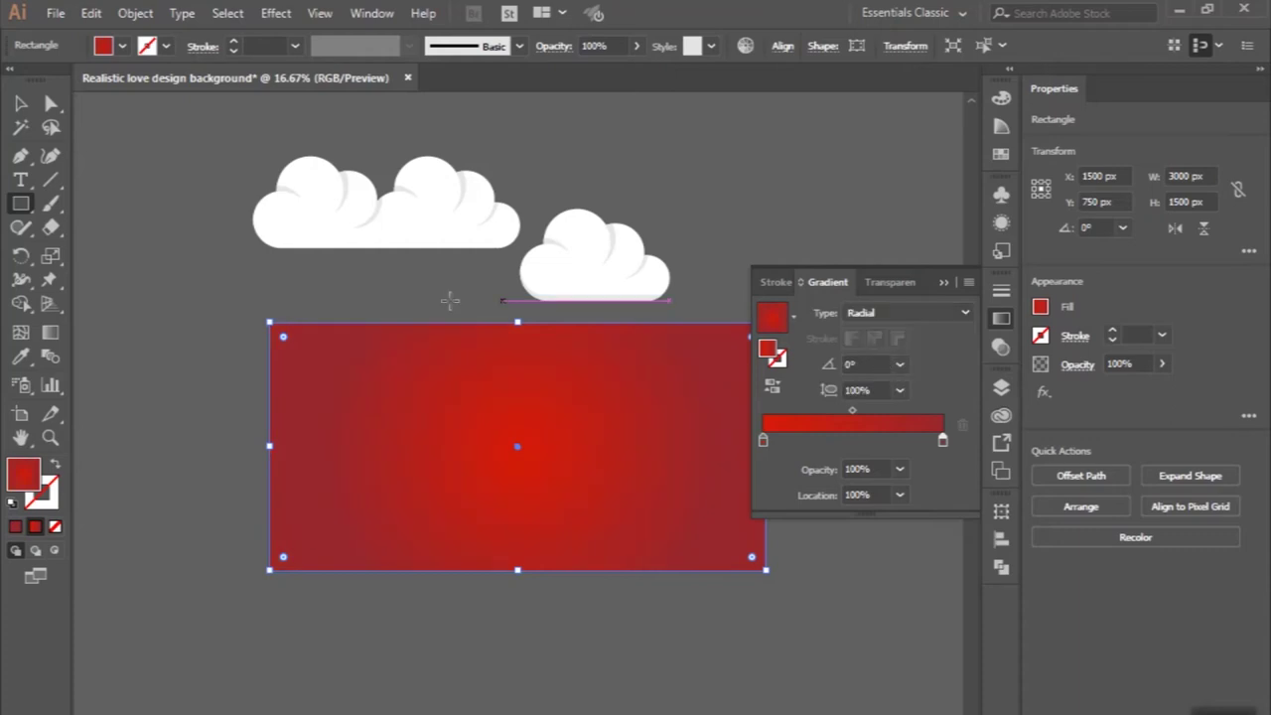
left_click(21, 103)
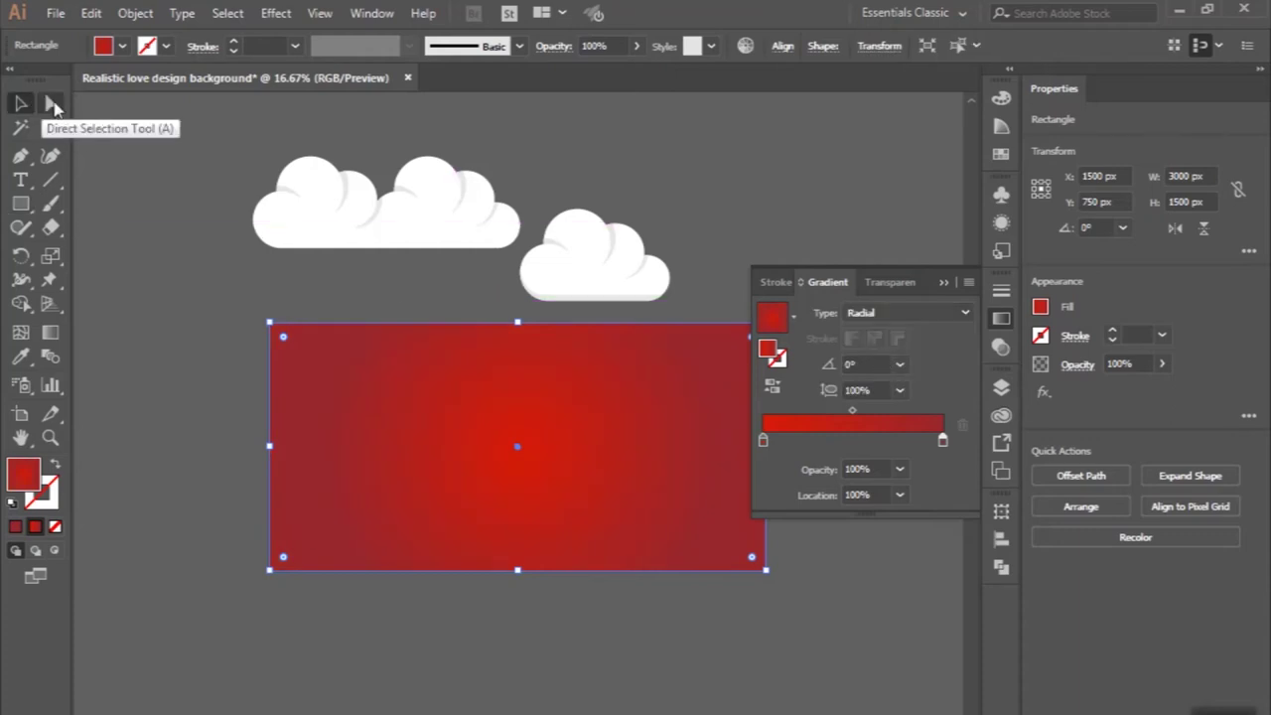
- Widen the radial gradient and move its centre up near the rectangle's top, then deselect
left_click(50, 332)
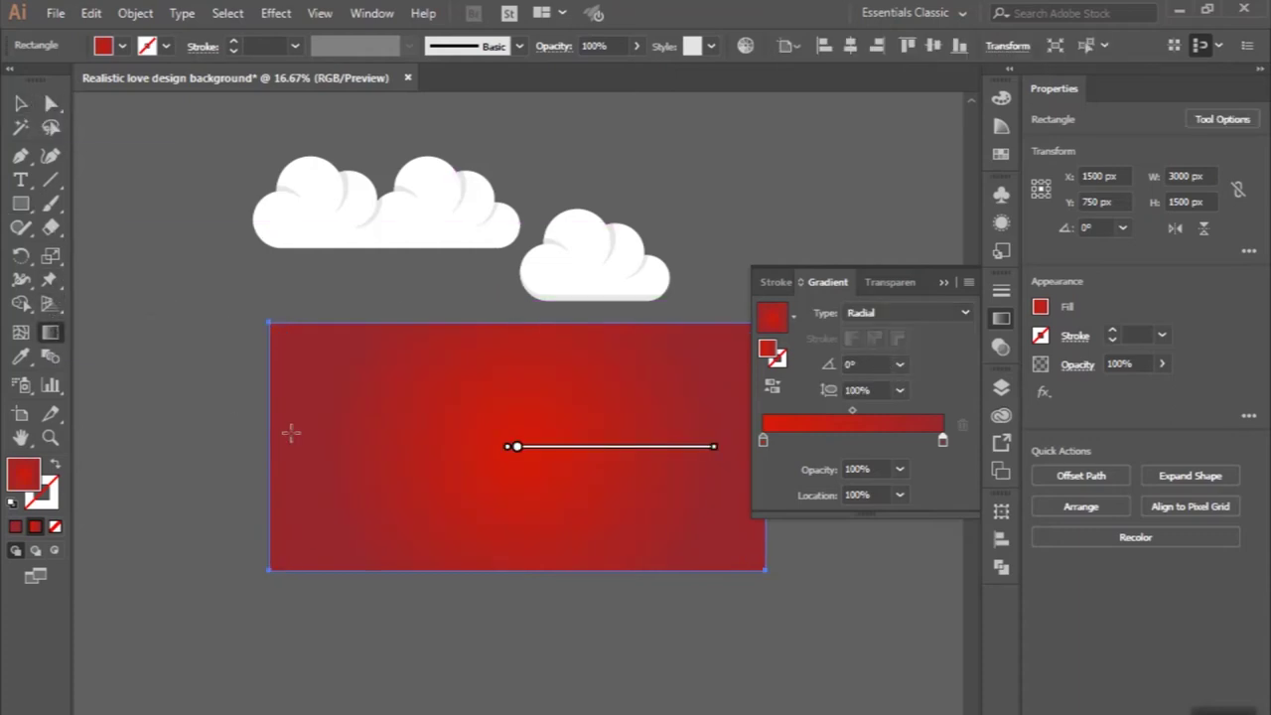
scroll(291, 439, "down", 1)
scroll(291, 441, "right", 1)
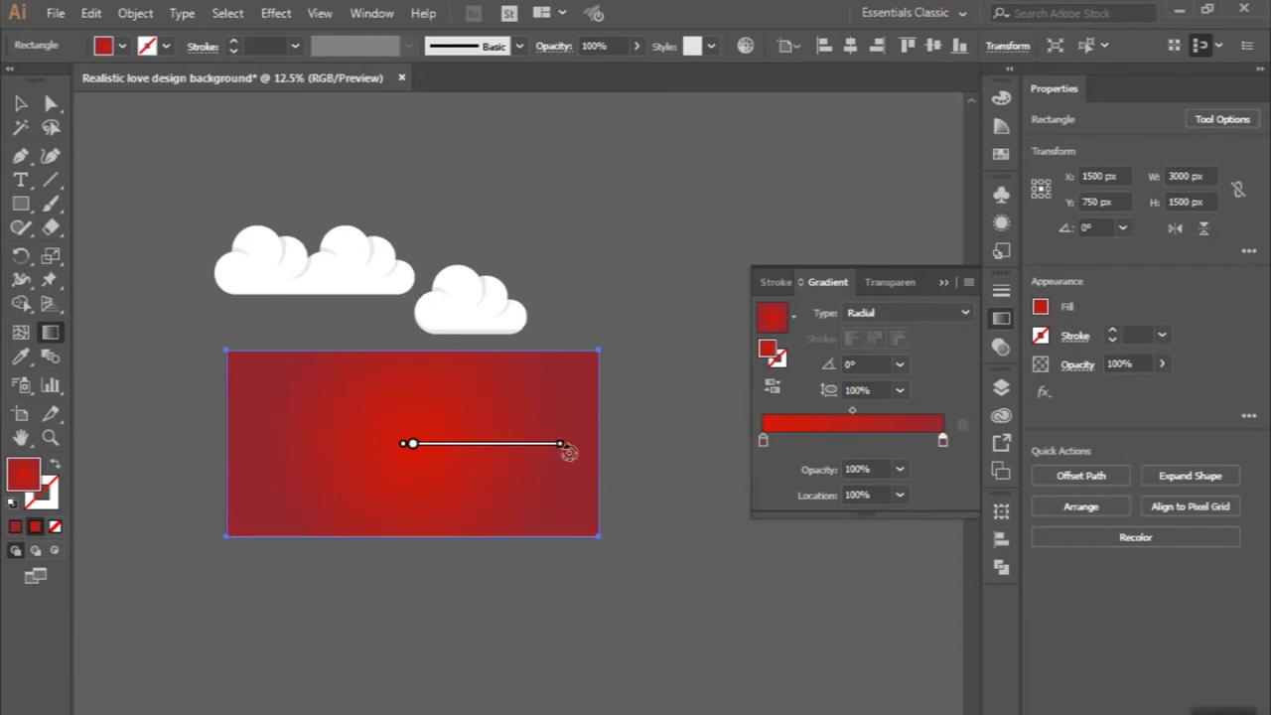
left_click_drag(561, 446, 639, 443)
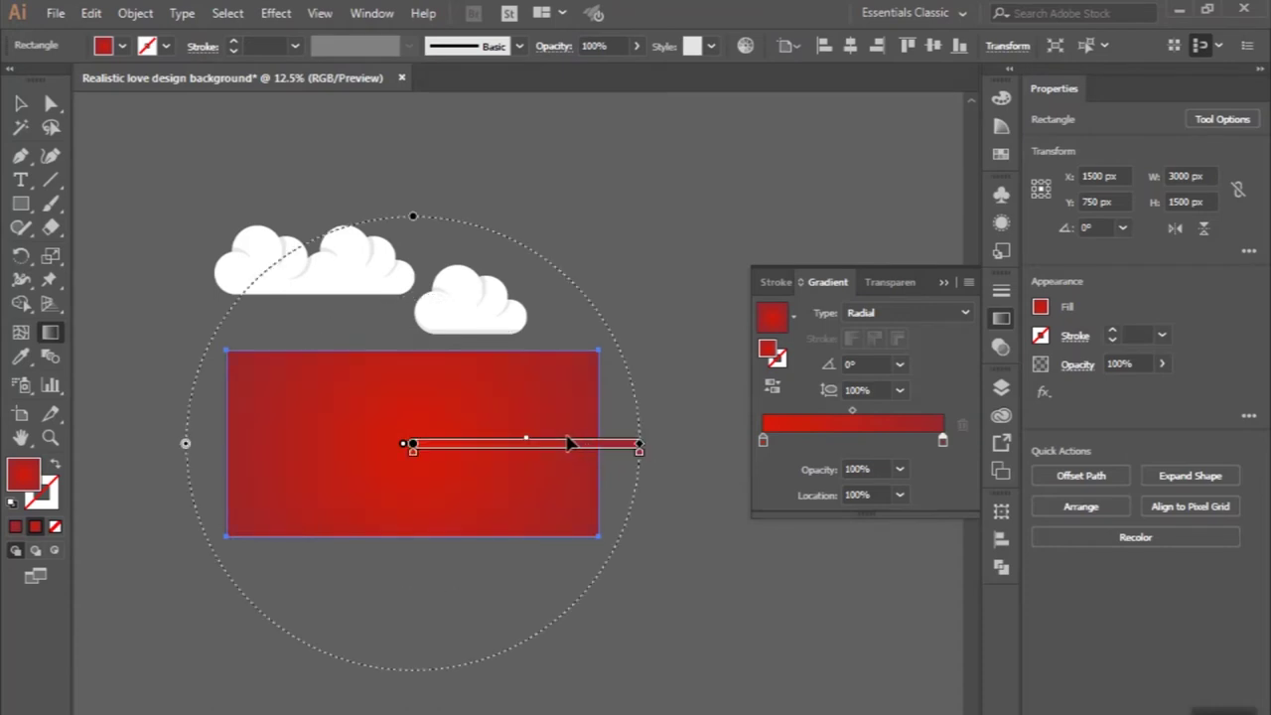
left_click_drag(563, 453, 570, 391)
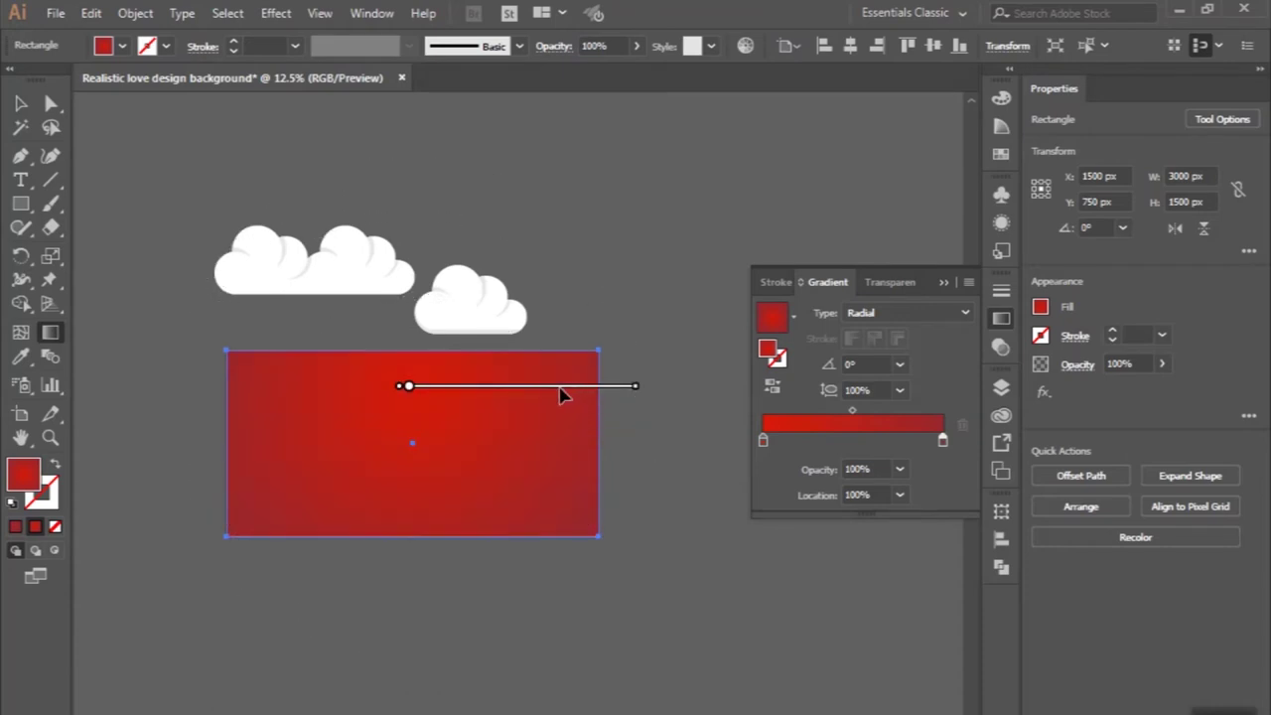
left_click_drag(571, 391, 567, 397)
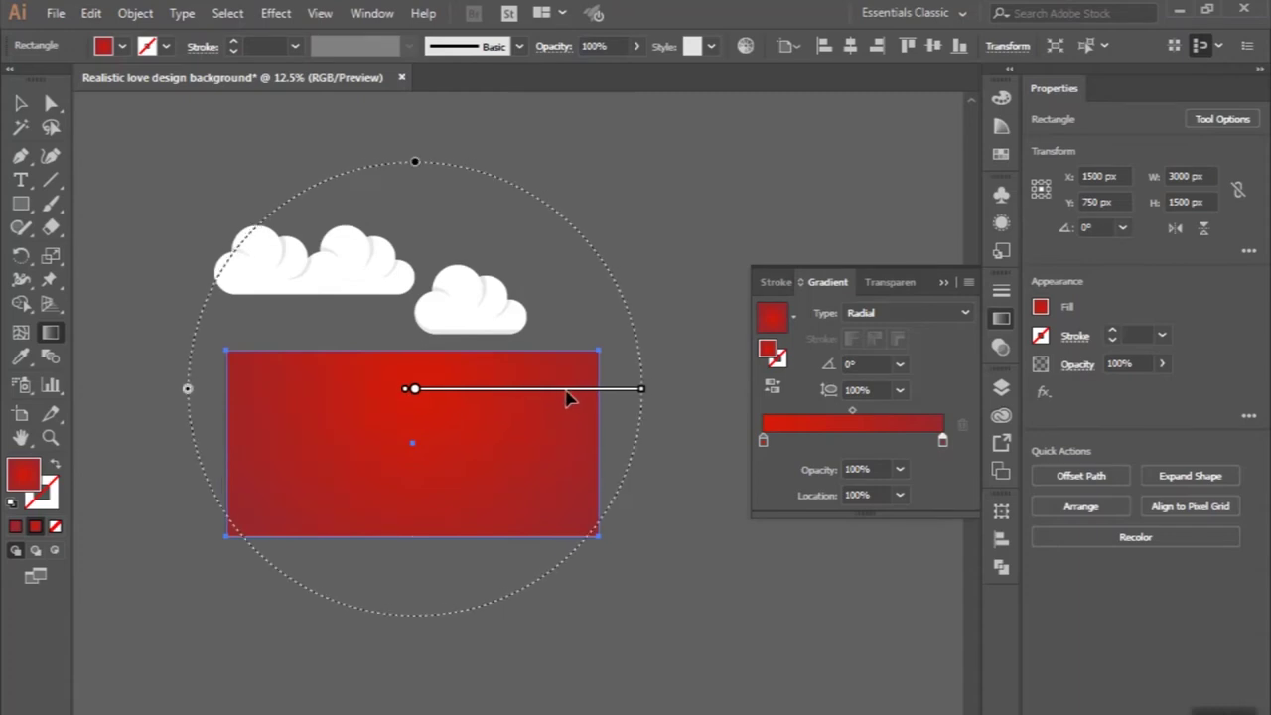
left_click(21, 103)
left_click(138, 161)
scroll(232, 420, "down", 2)
scroll(232, 420, "up", 1)
scroll(233, 420, "up", 2)
scroll(230, 420, "up", 2)
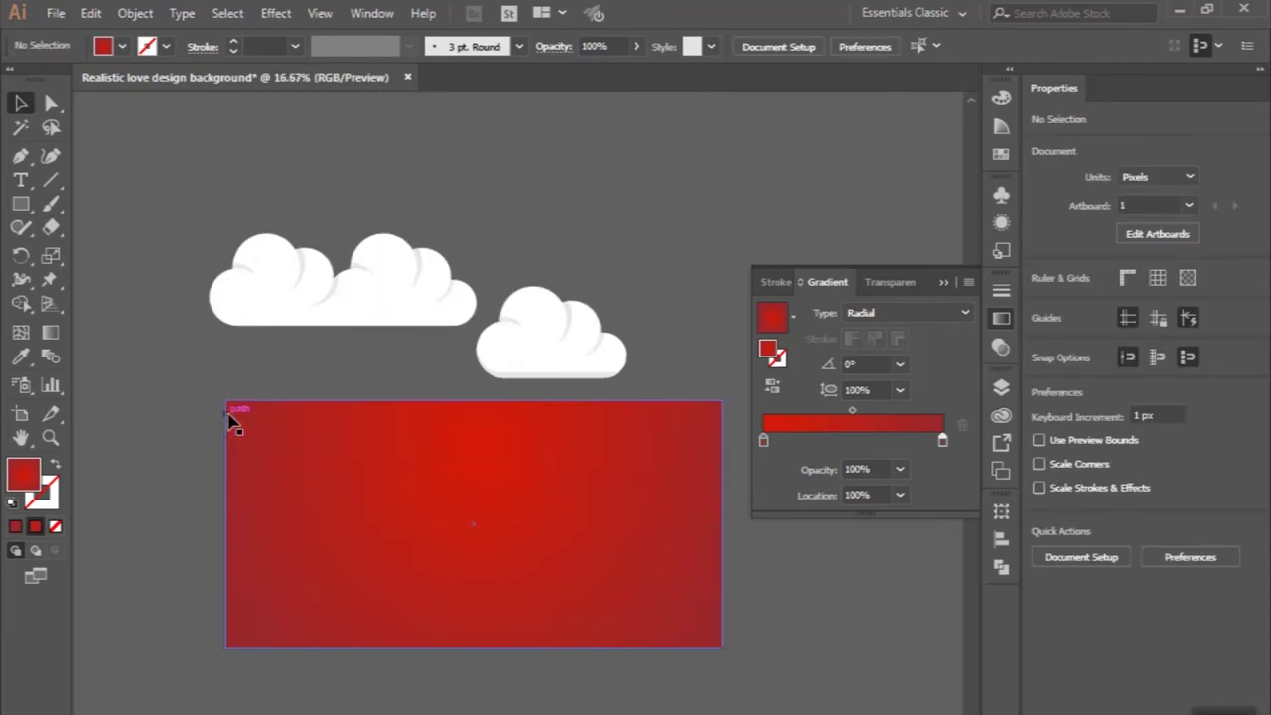
- Isolate the small cloud group and apply the White, Black gradient preset
scroll(231, 420, "up", 1)
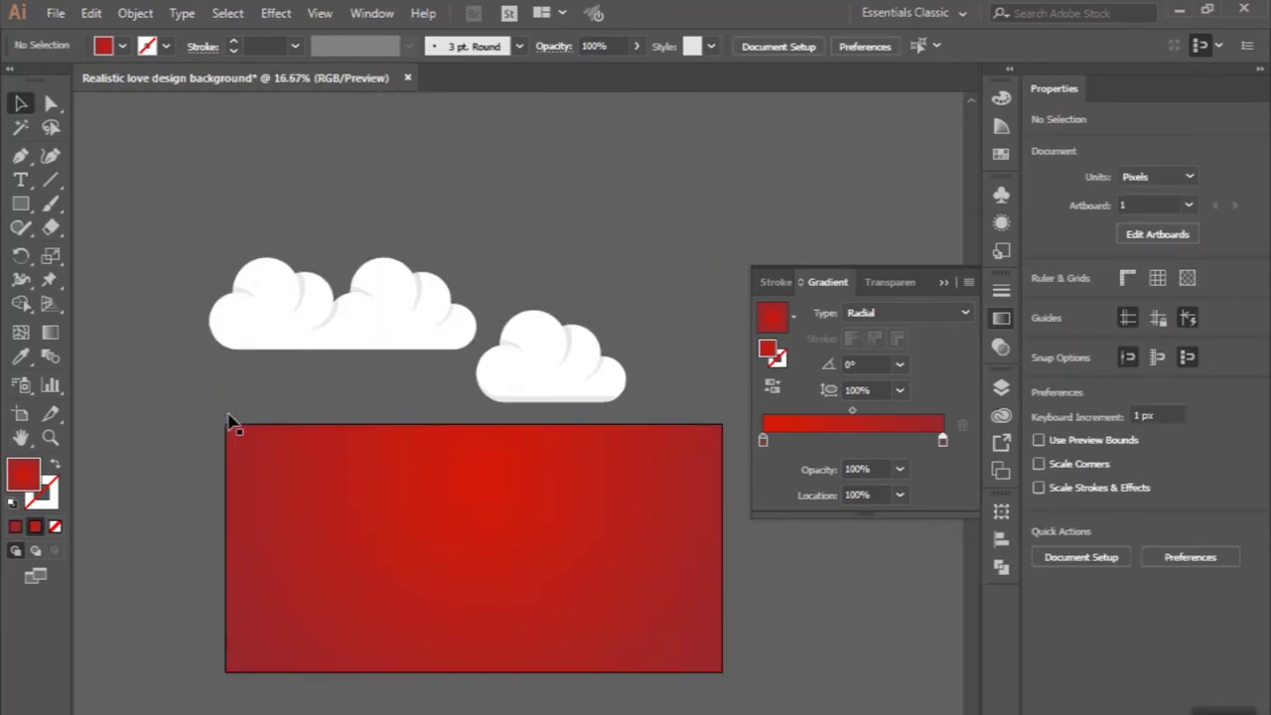
scroll(625, 522, "up", 2)
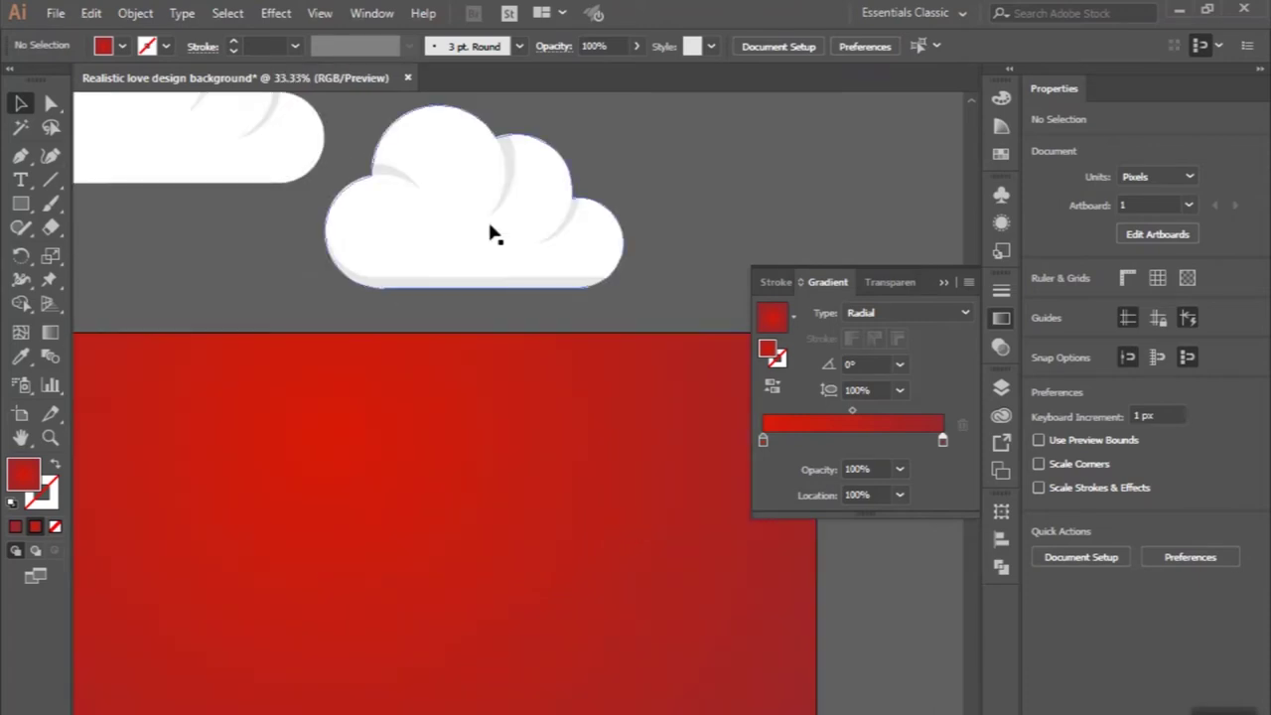
left_click(419, 232)
scroll(422, 238, "up", 2)
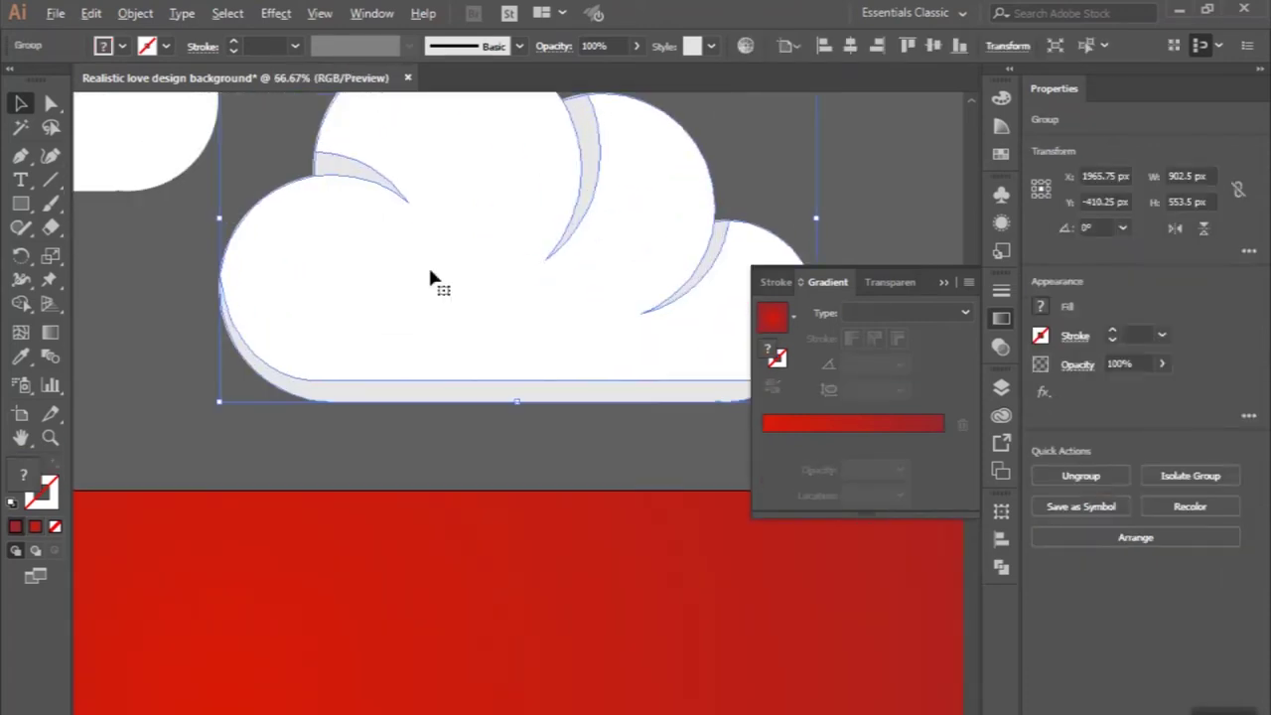
double_click(430, 270)
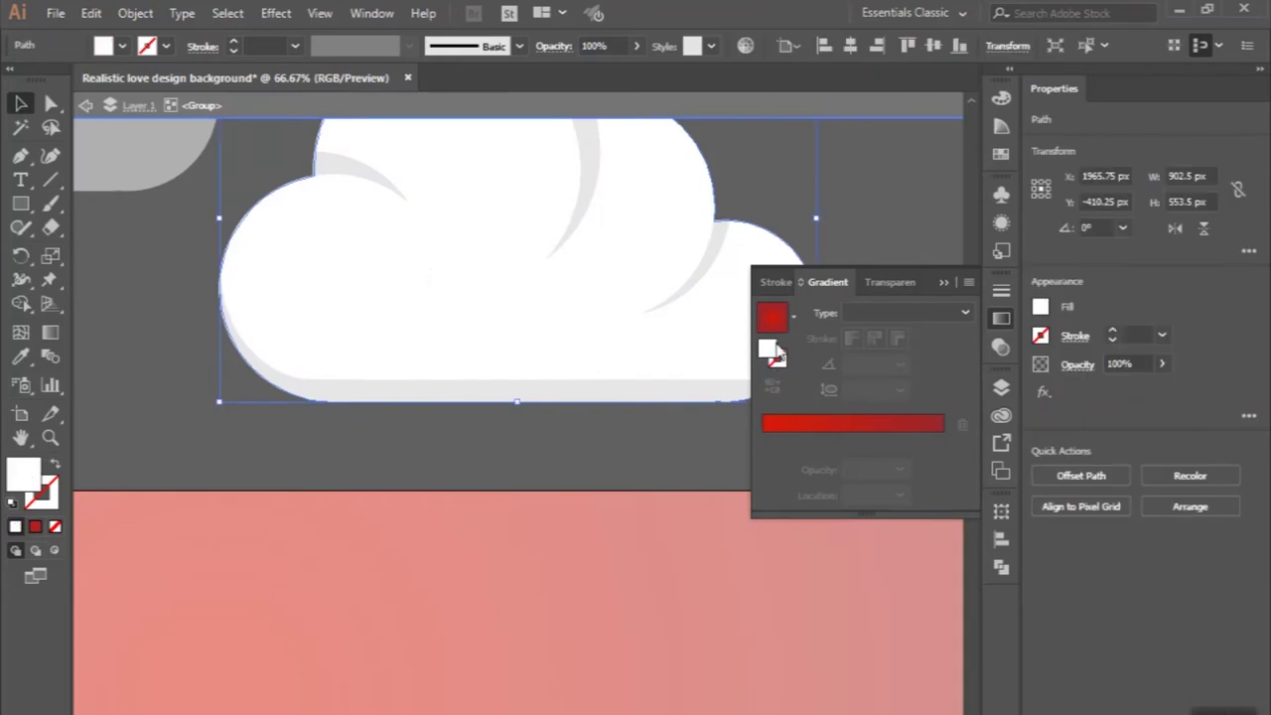
left_click(792, 317)
left_click(745, 354)
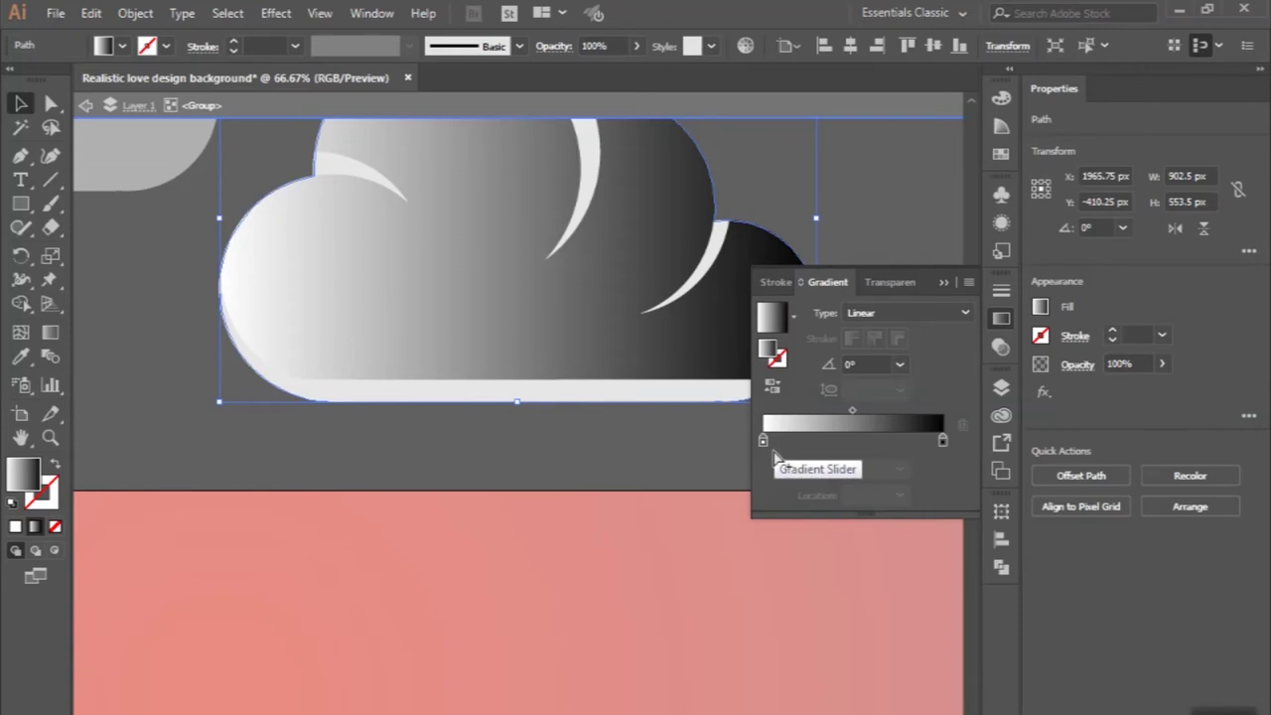
- Change the gradient's black stop to light grey e6e6e6
double_click(764, 443)
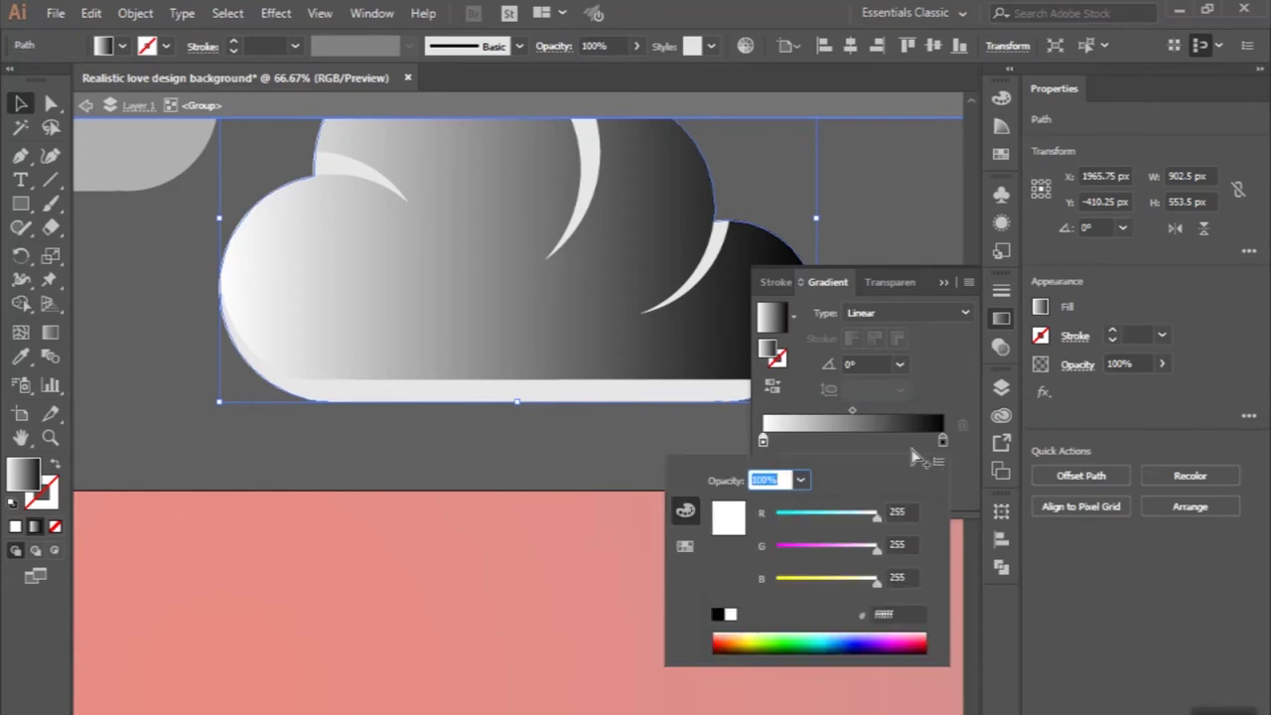
double_click(943, 444)
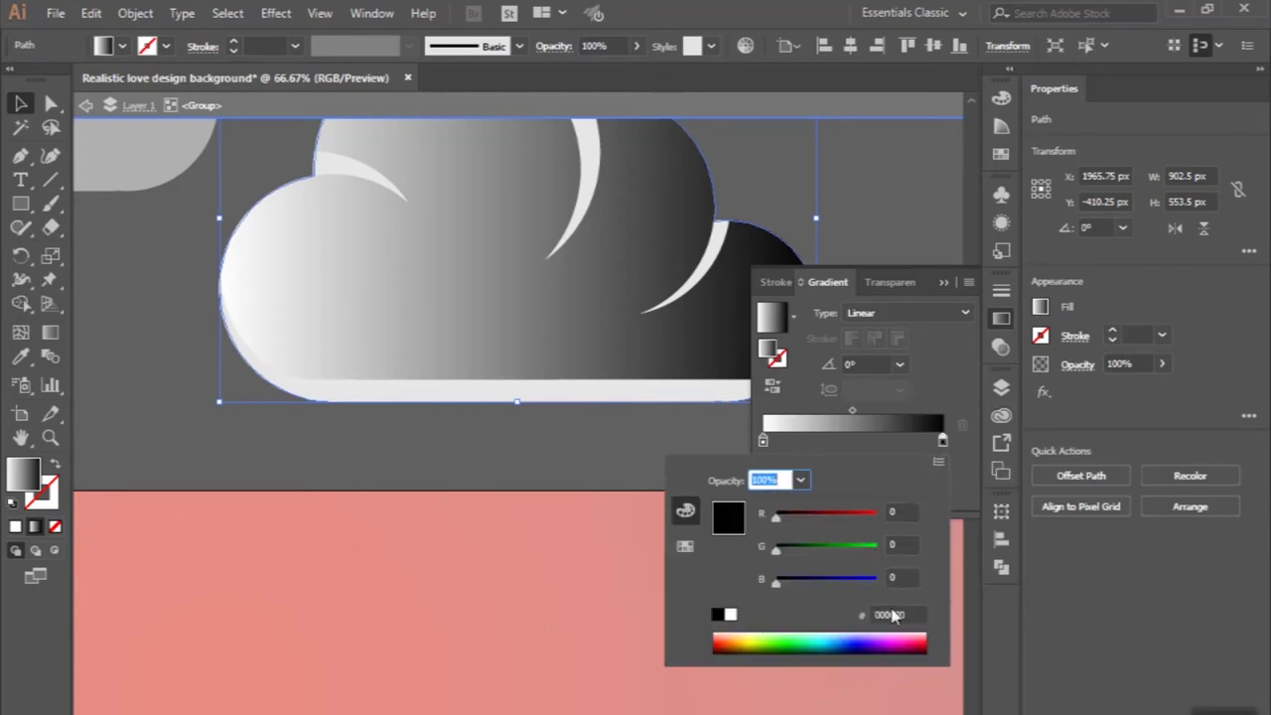
double_click(892, 615)
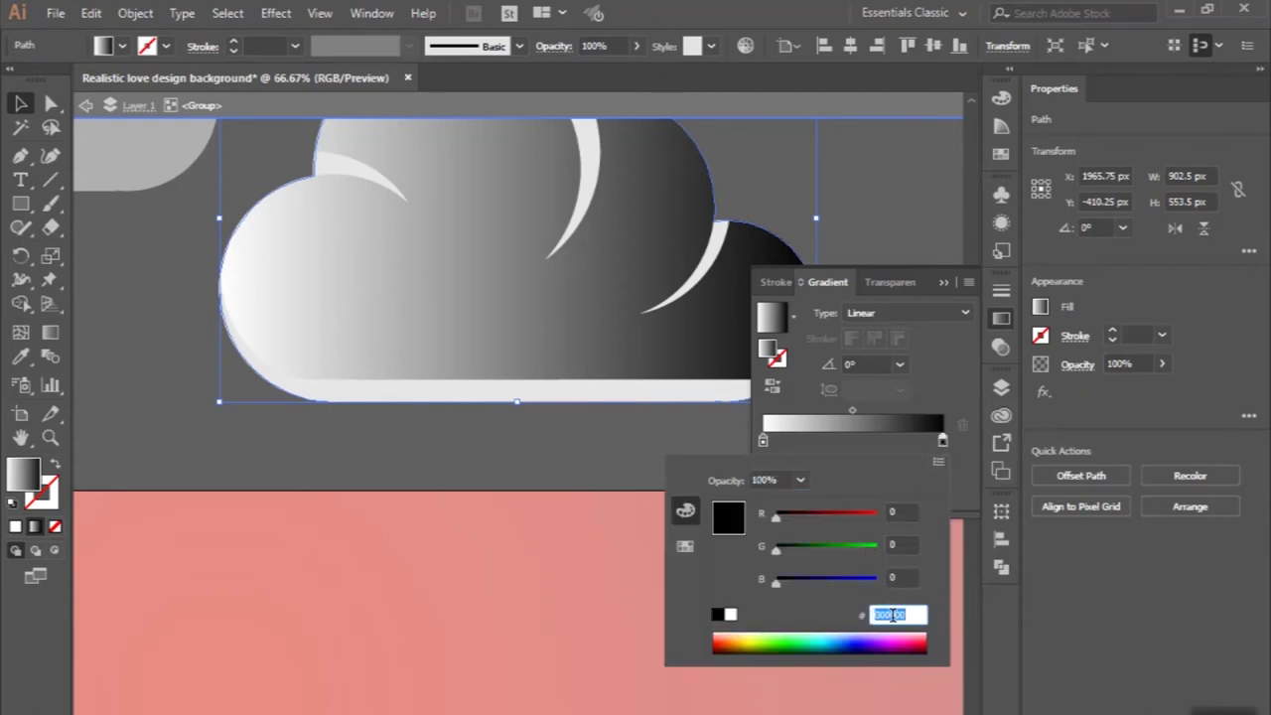
type("e6e6e6")
key("Return")
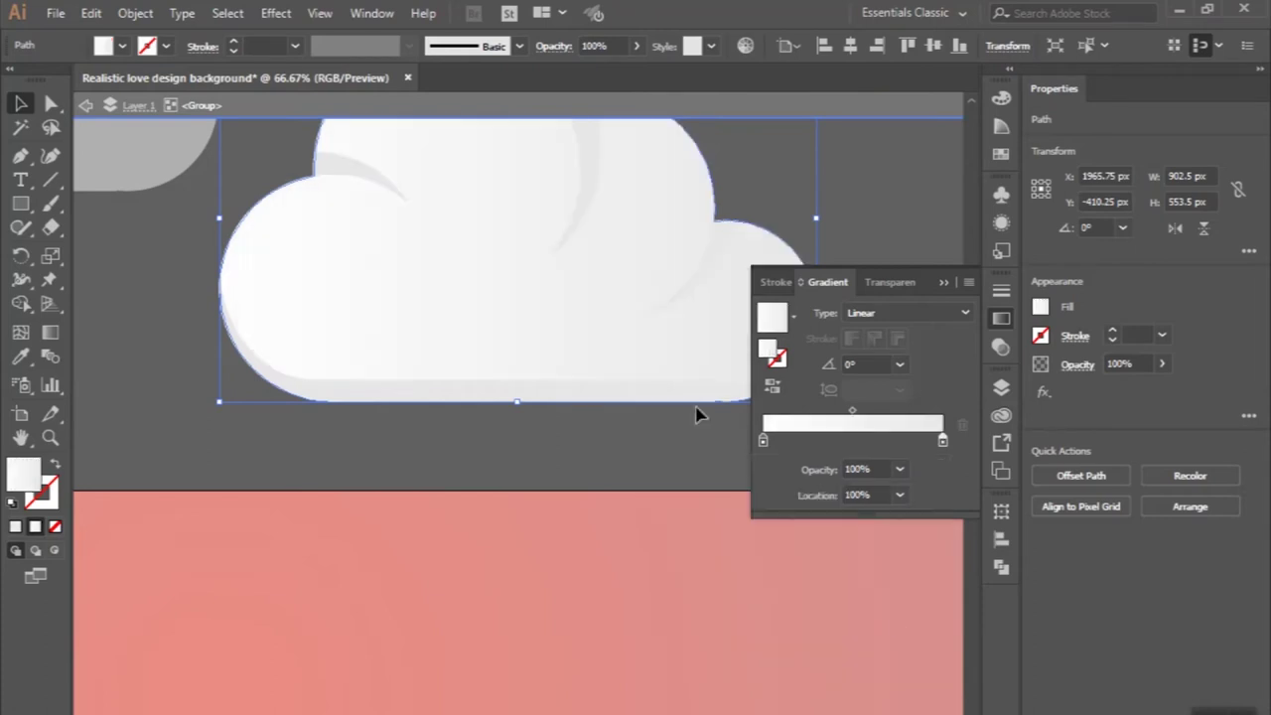
scroll(487, 303, "up", 1)
scroll(487, 307, "up", 2)
scroll(486, 307, "up", 2)
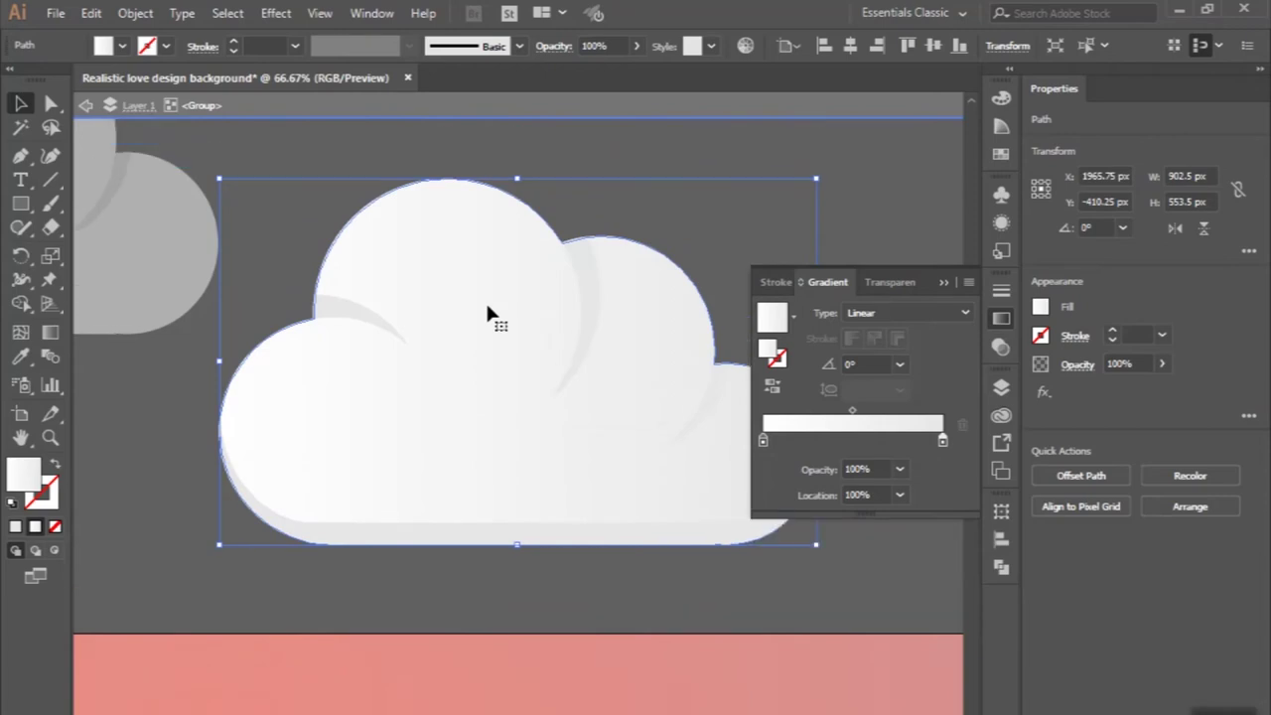
- Set the small cloud's three crescent shadows to Multiply blending
left_click(360, 325)
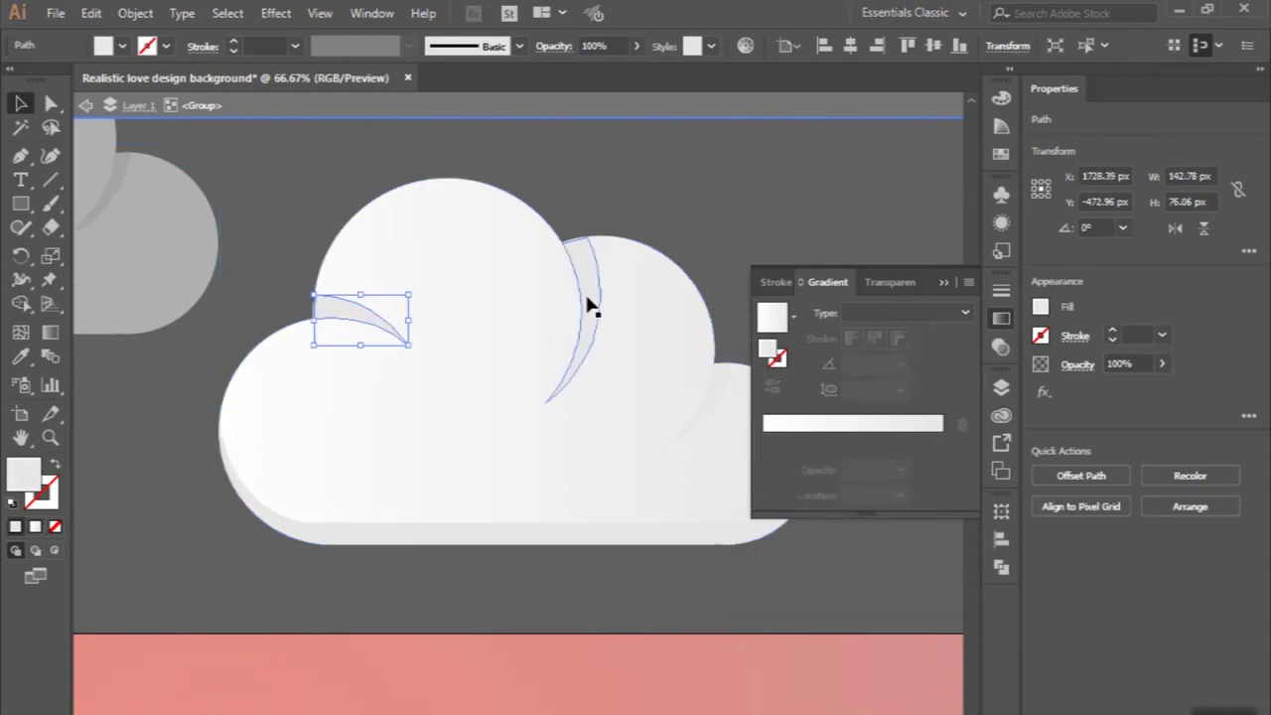
left_click(586, 291, "shift")
scroll(587, 298, "right", 3)
left_click(634, 379, "shift")
left_click(904, 283)
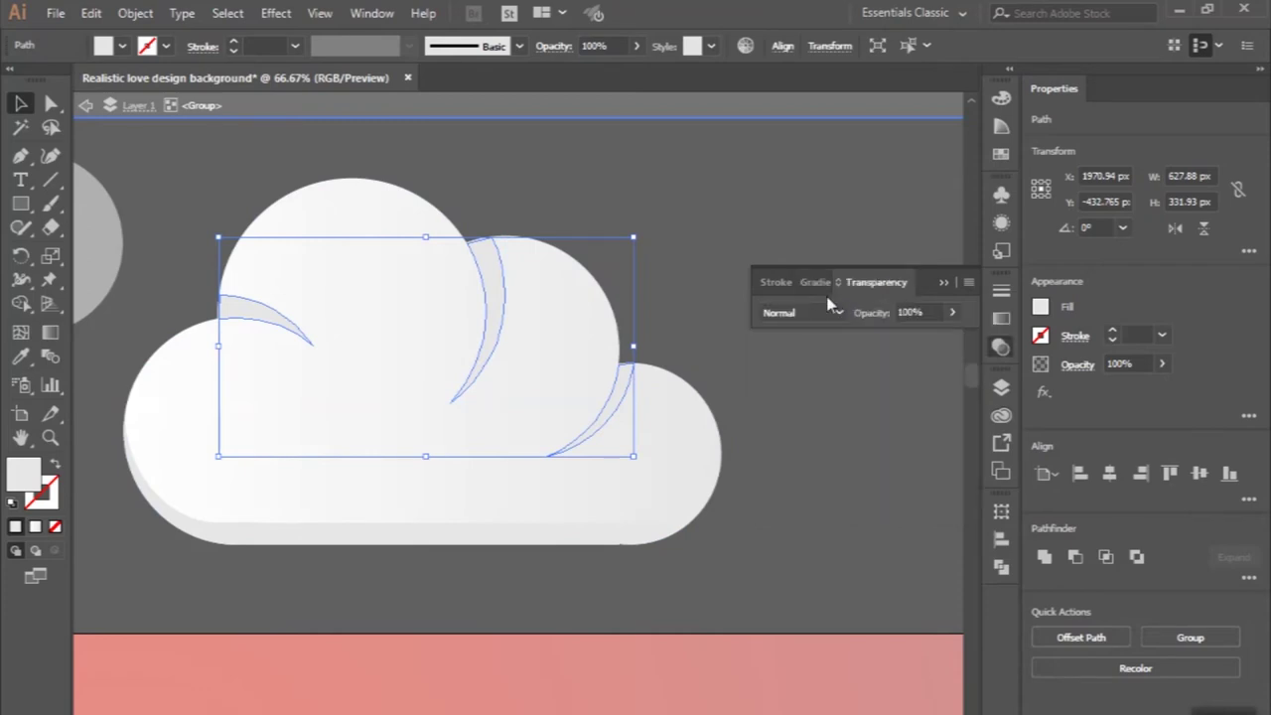
left_click(816, 314)
left_click(798, 382)
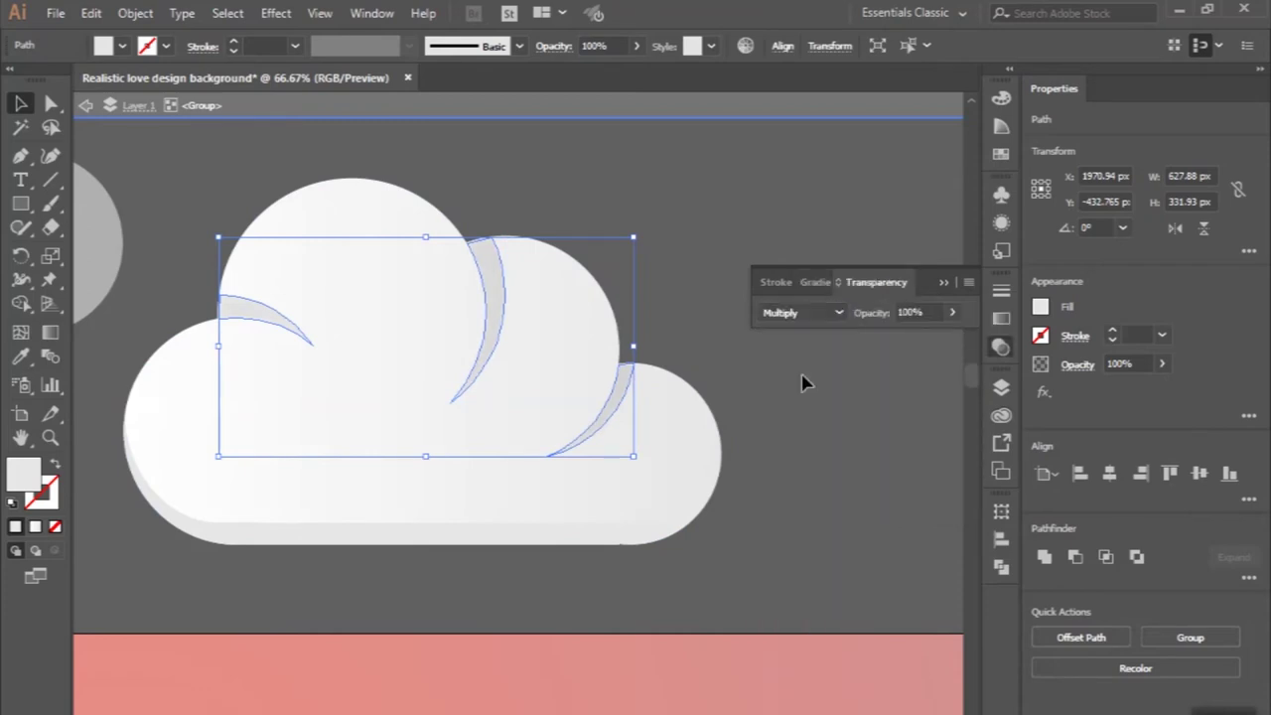
left_click(653, 201)
scroll(653, 202, "down", 1)
scroll(653, 202, "down", 2, "alt")
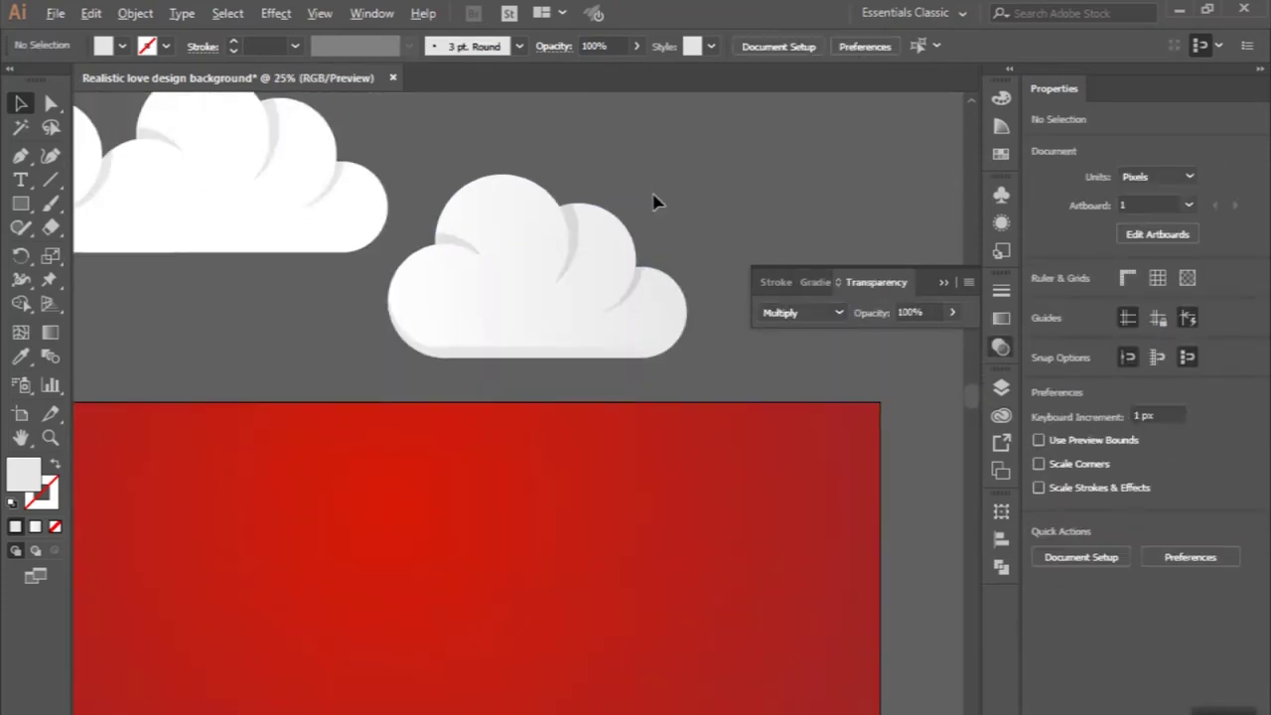
scroll(653, 201, "up", 2, "alt")
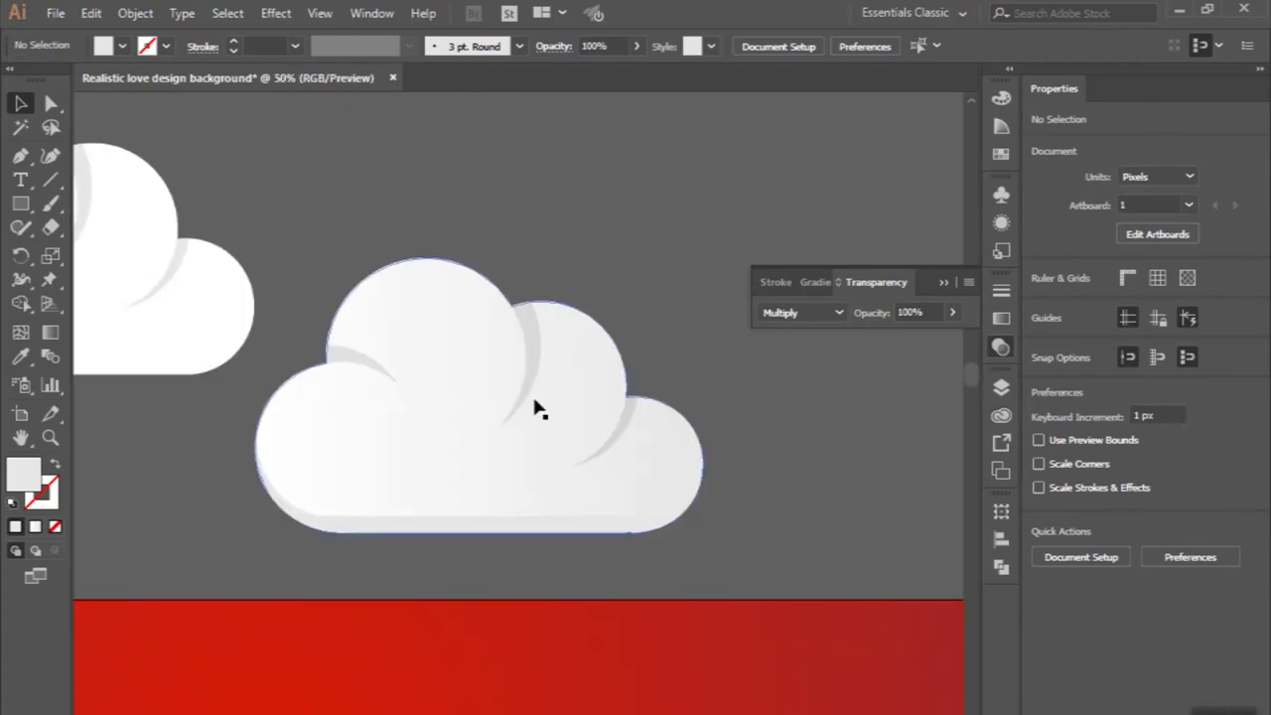
- Set the cloud's bottom shadow to Multiply blending too
double_click(480, 528)
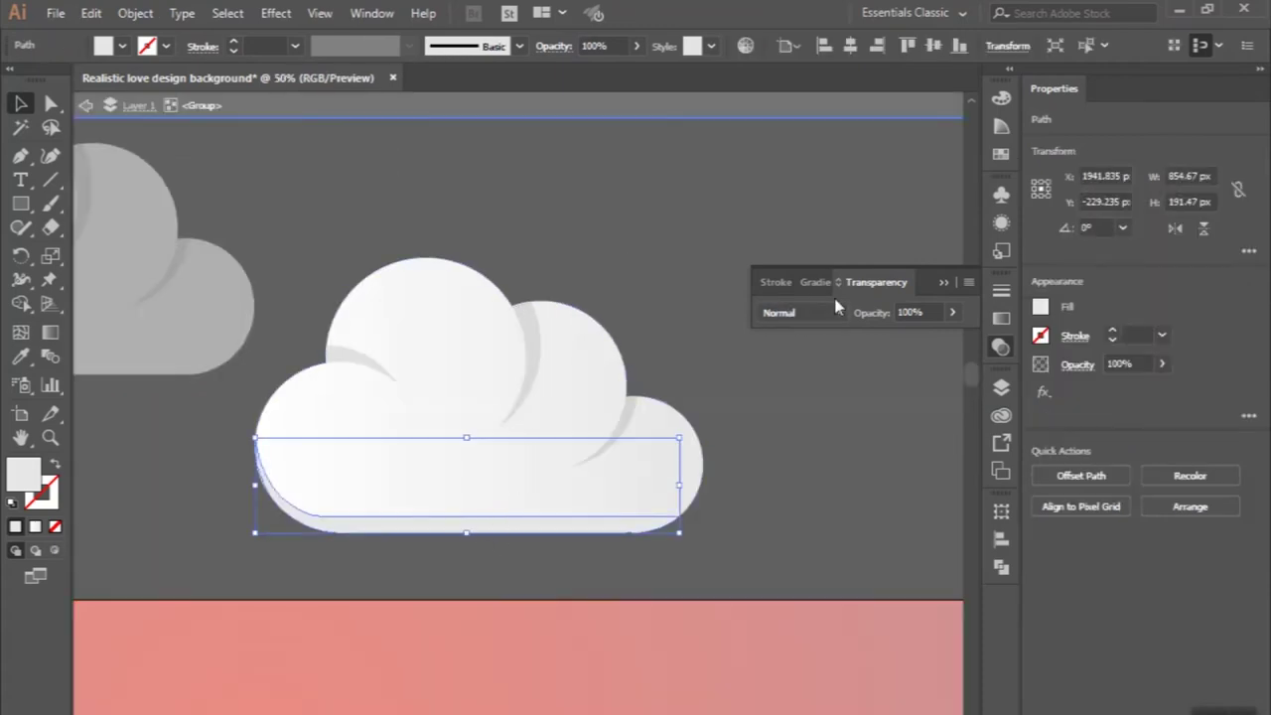
left_click(804, 314)
left_click(798, 382)
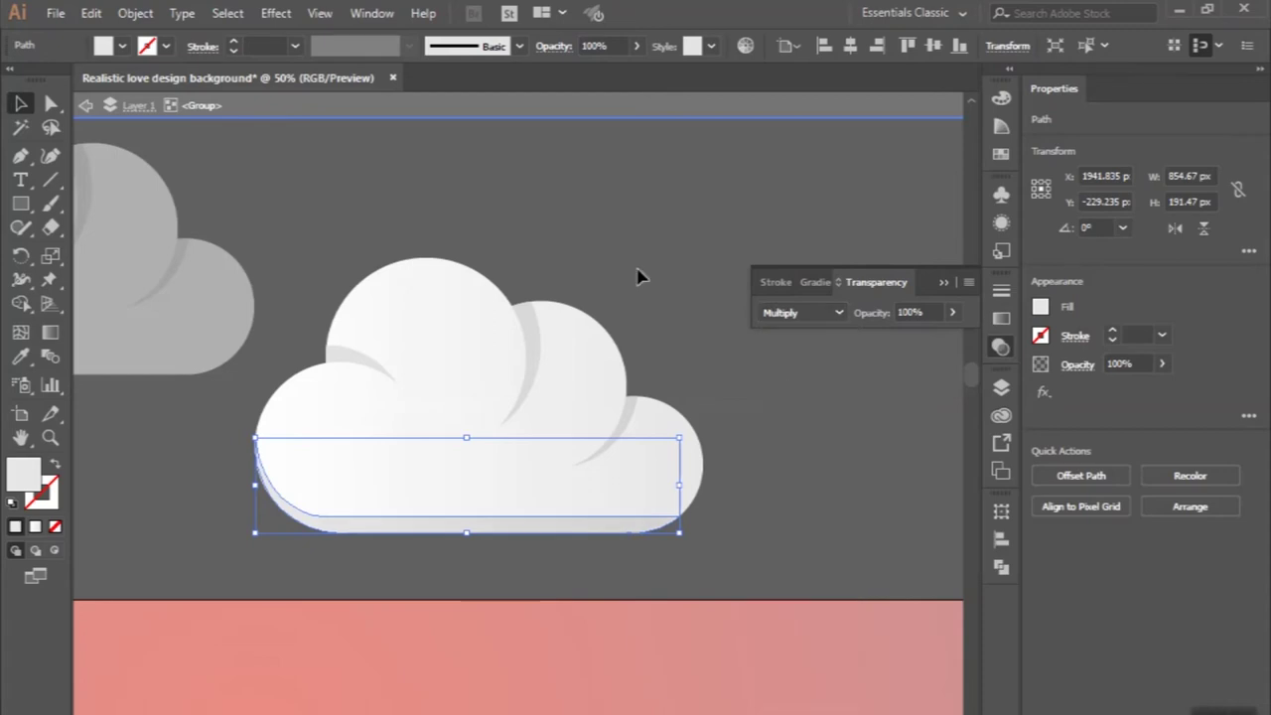
double_click(622, 263)
scroll(622, 260, "down", 1, "alt")
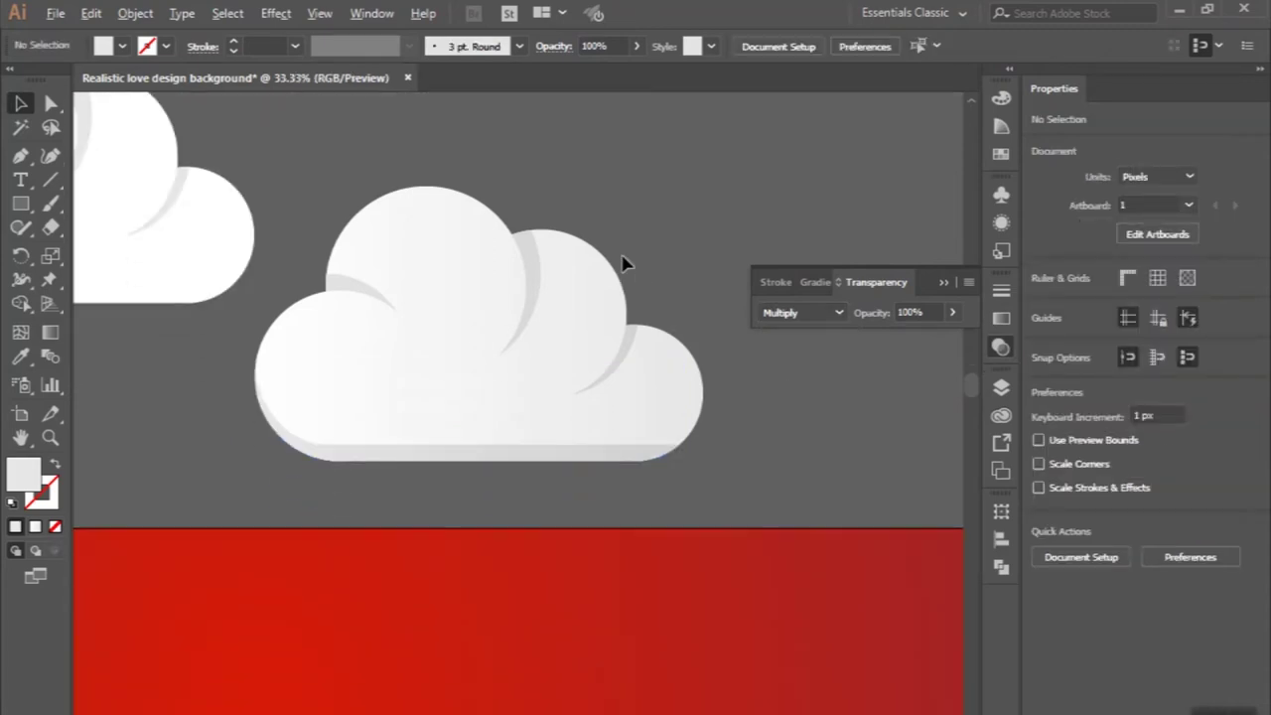
scroll(622, 259, "down", 1, "alt")
scroll(622, 261, "up", 2)
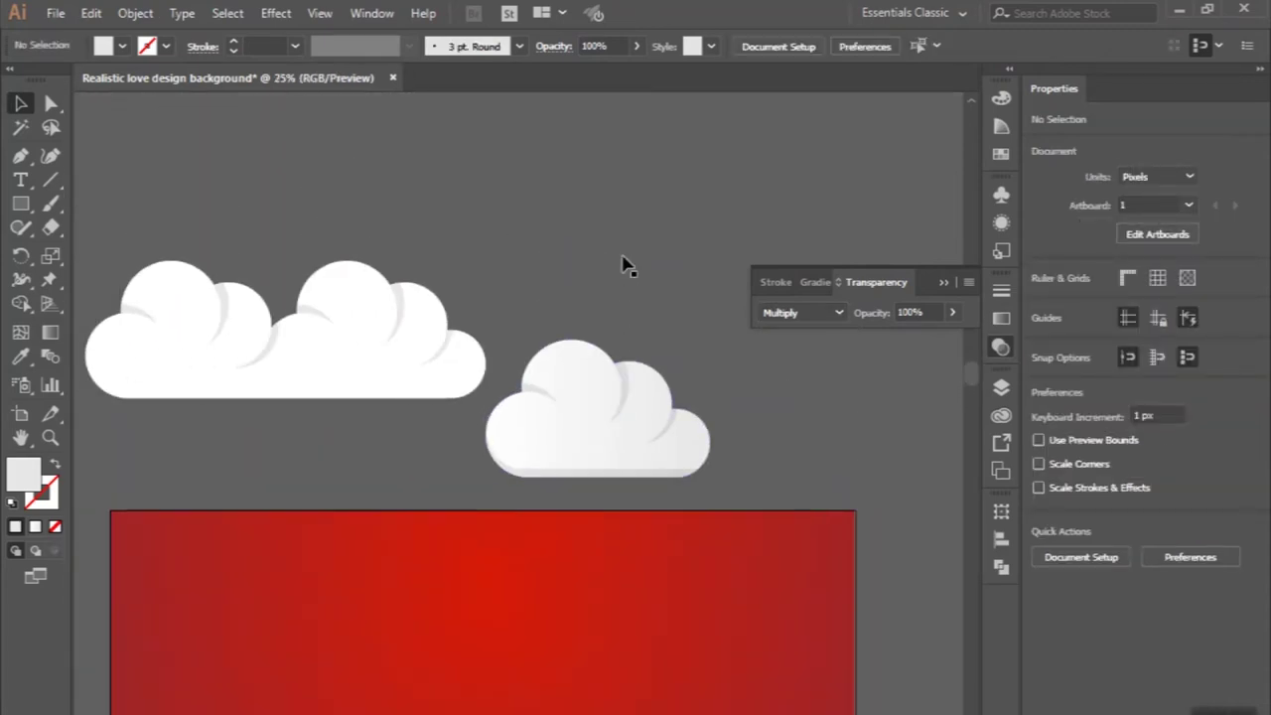
scroll(623, 260, "right", 1)
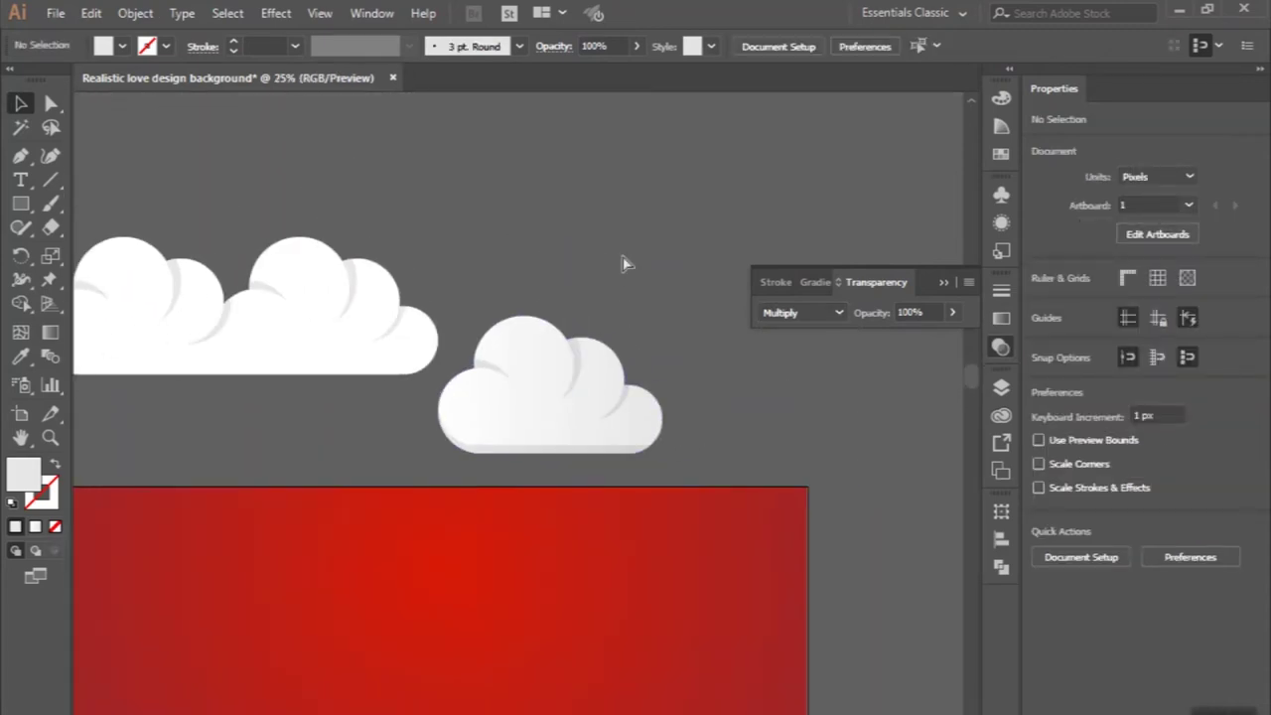
double_click(524, 338)
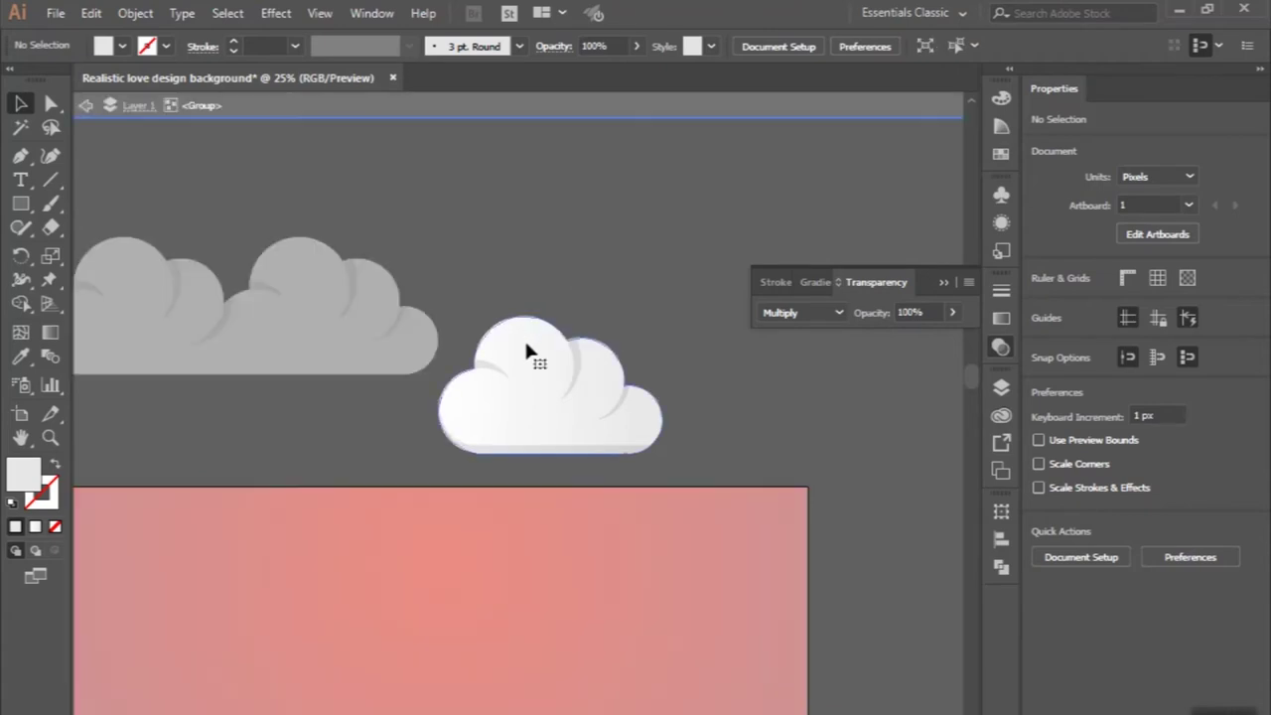
- Make the small cloud's fill gradient radial and enlarge it to cover the cloud
left_click(814, 282)
left_click(861, 311)
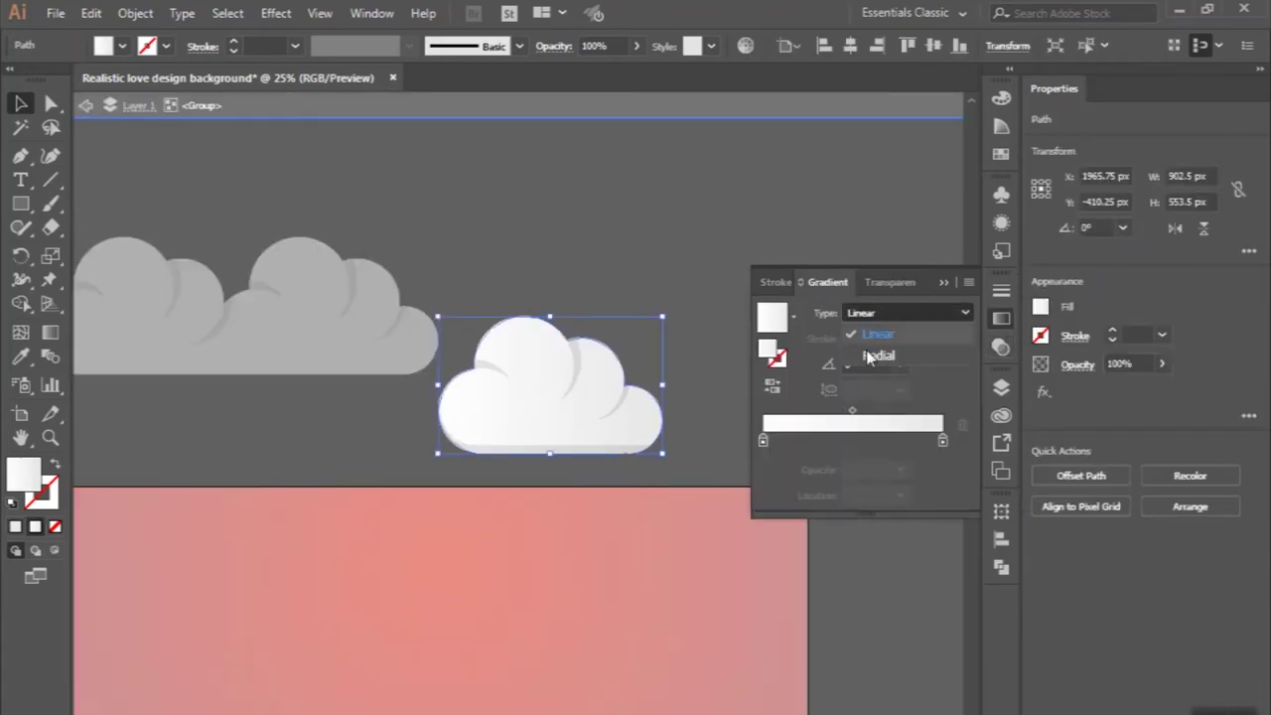
left_click(872, 355)
scroll(681, 397, "up", 2)
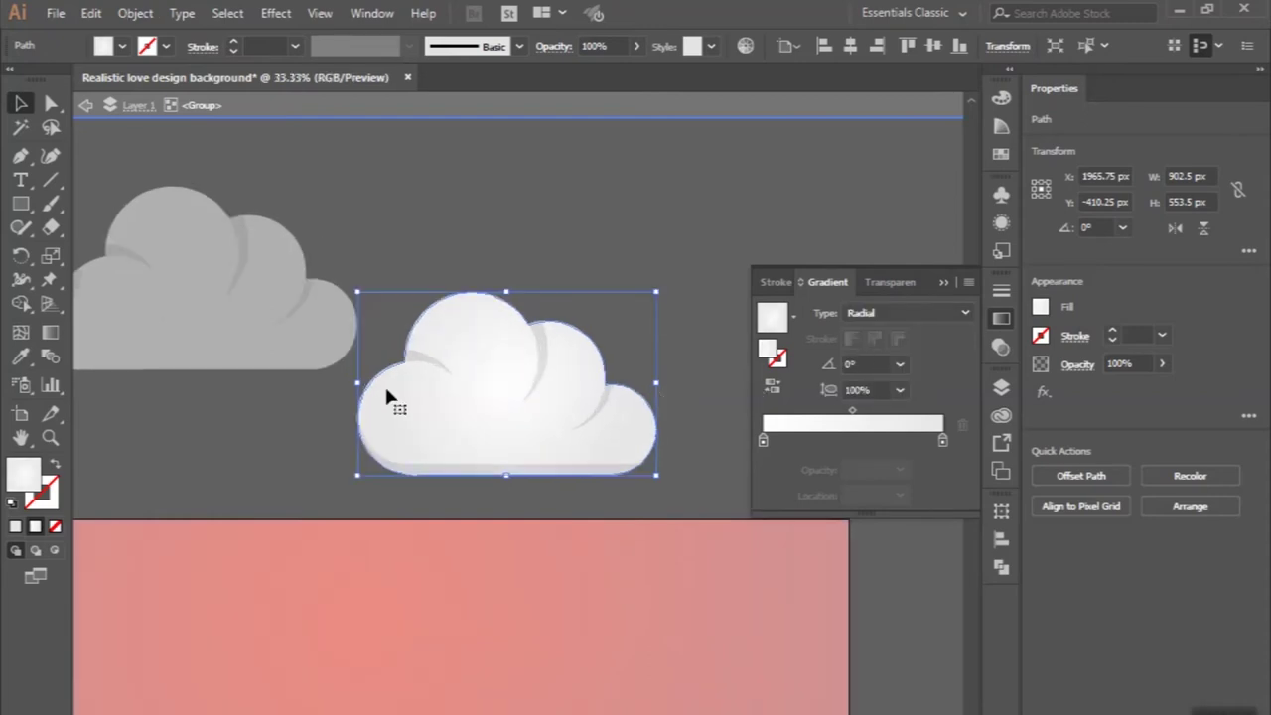
left_click(51, 333)
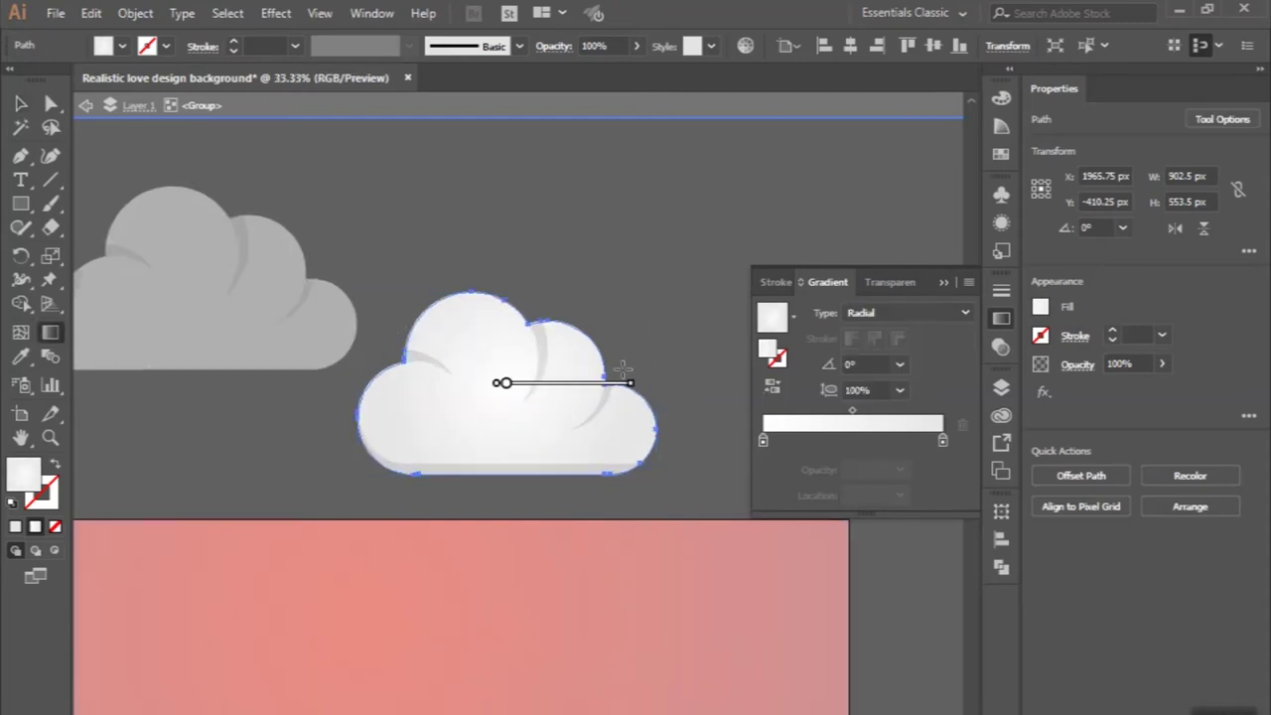
mouse_move(632, 385)
left_mouse_down()
mouse_move(662, 385)
mouse_move(606, 374)
mouse_move(582, 347)
left_mouse_up()
key("v")
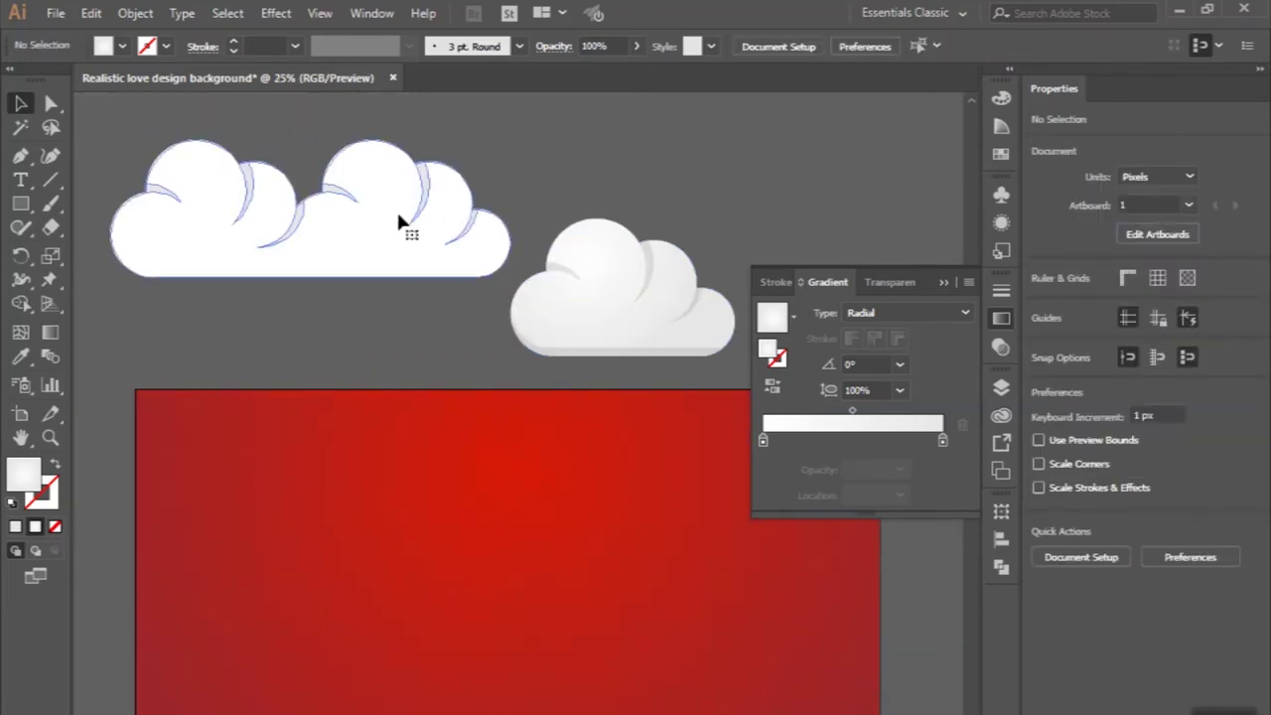
double_click(366, 239)
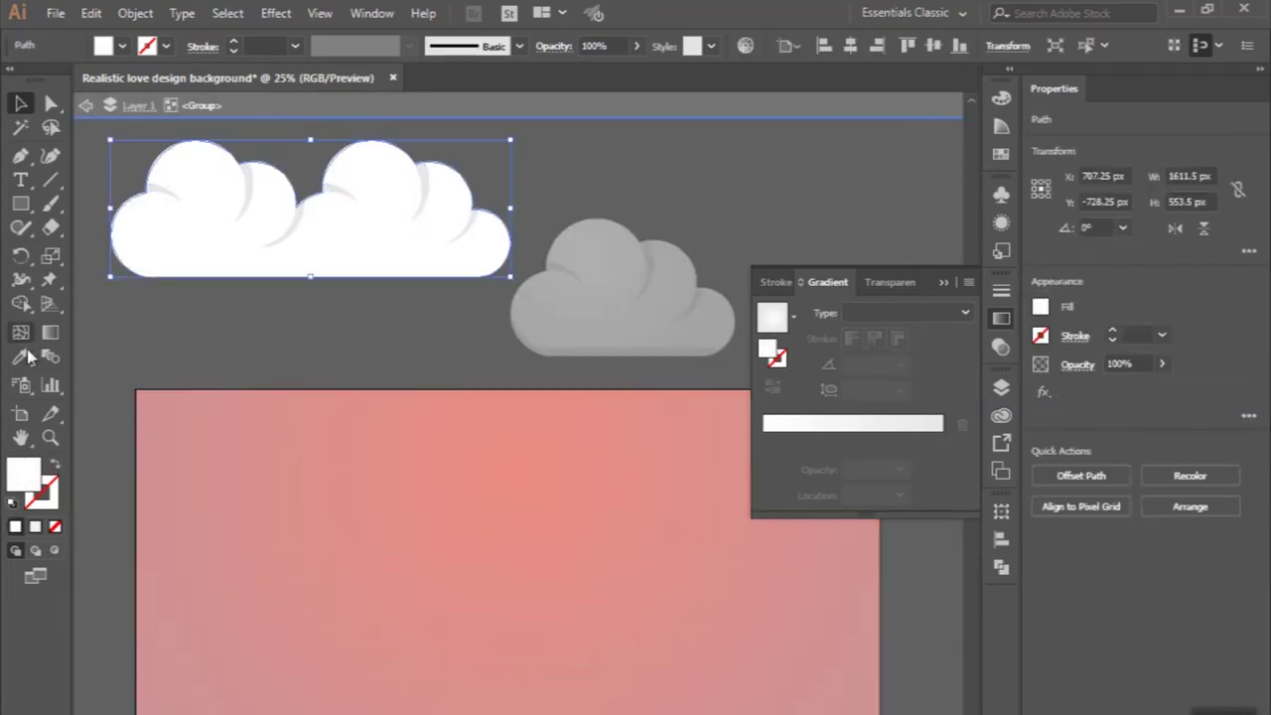
- Eyedrop the small cloud's radial gradient onto the large cloud
left_click(19, 355)
left_click(610, 274)
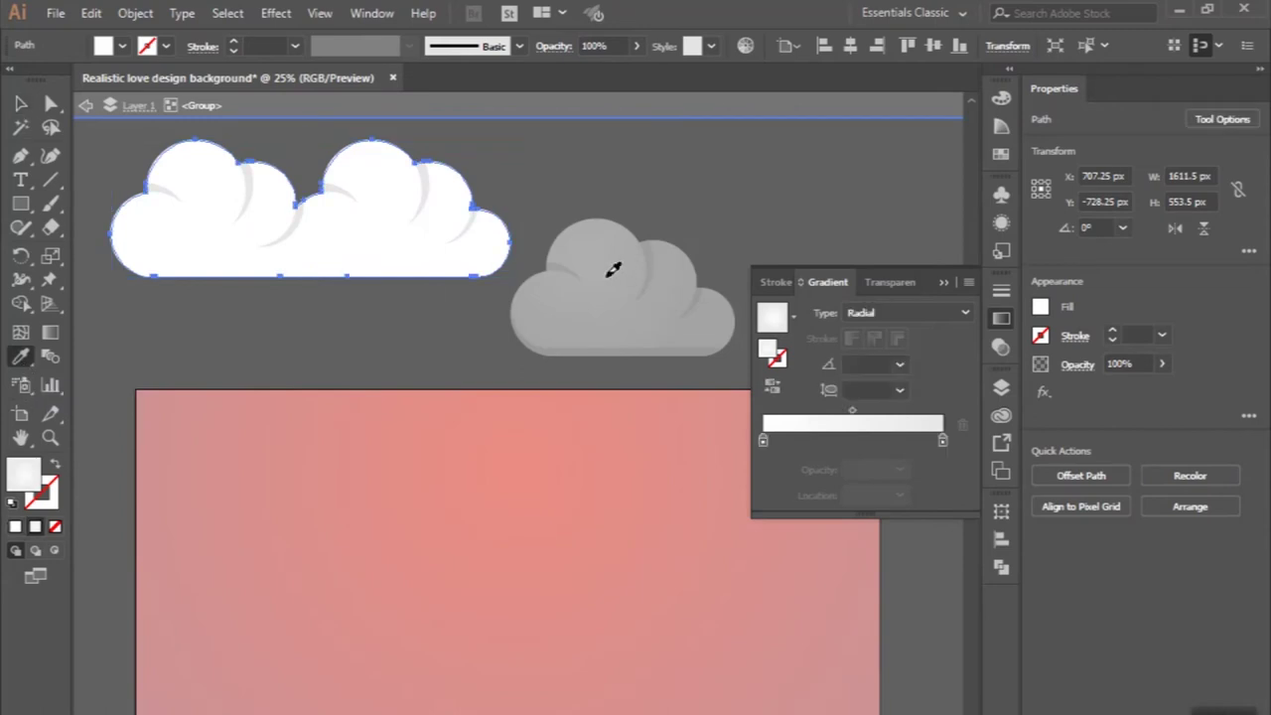
left_click(22, 106)
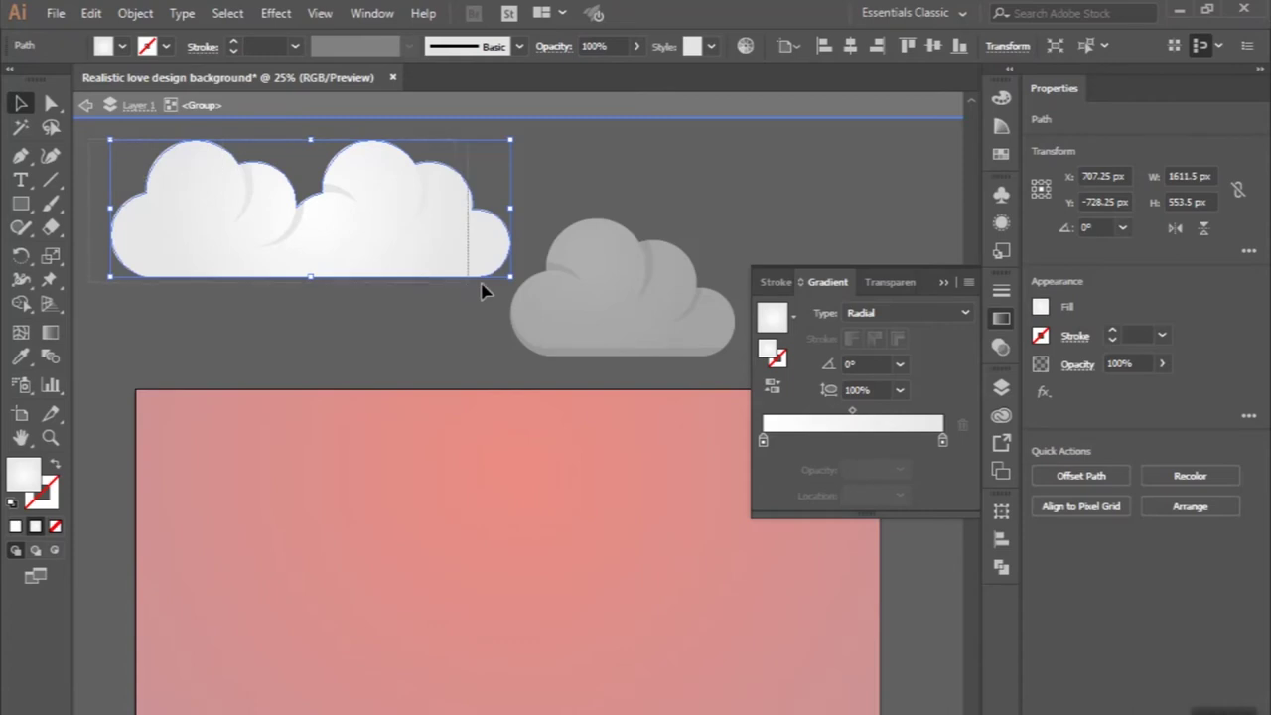
- Set the large cloud's inner shadow shapes to Multiply blending
key("ctrl+a")
left_click(356, 230)
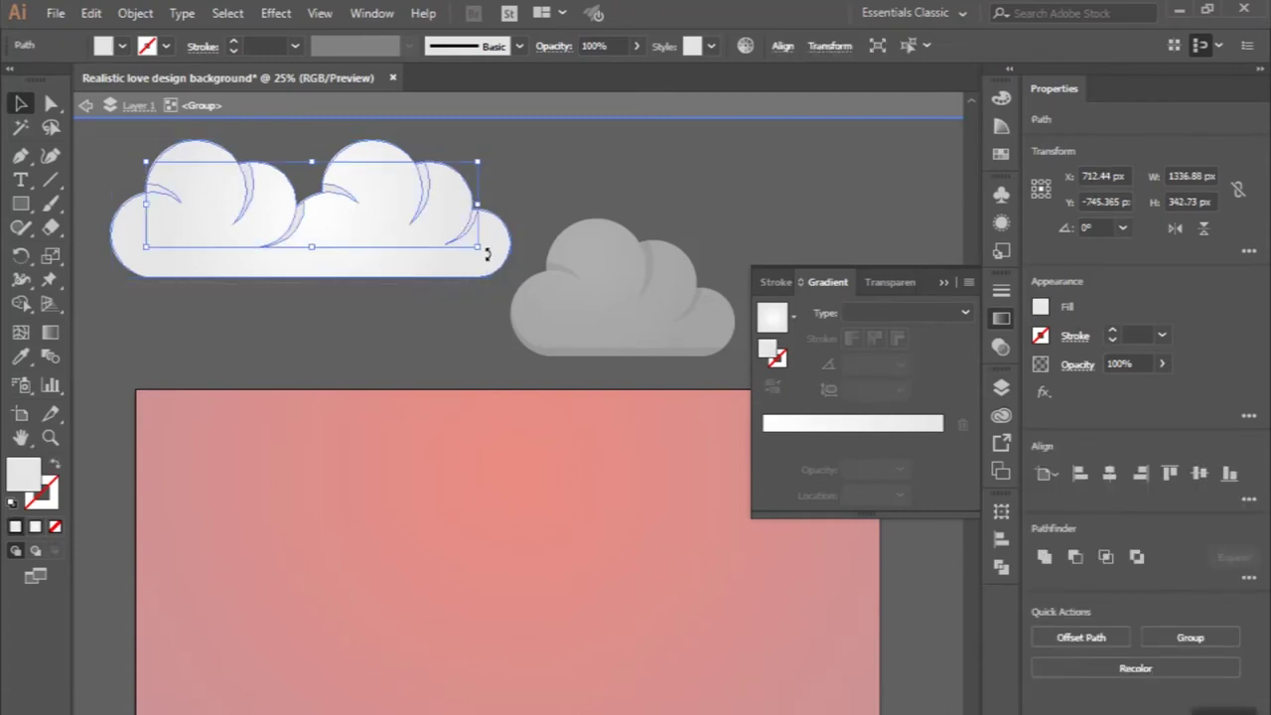
left_click(901, 284)
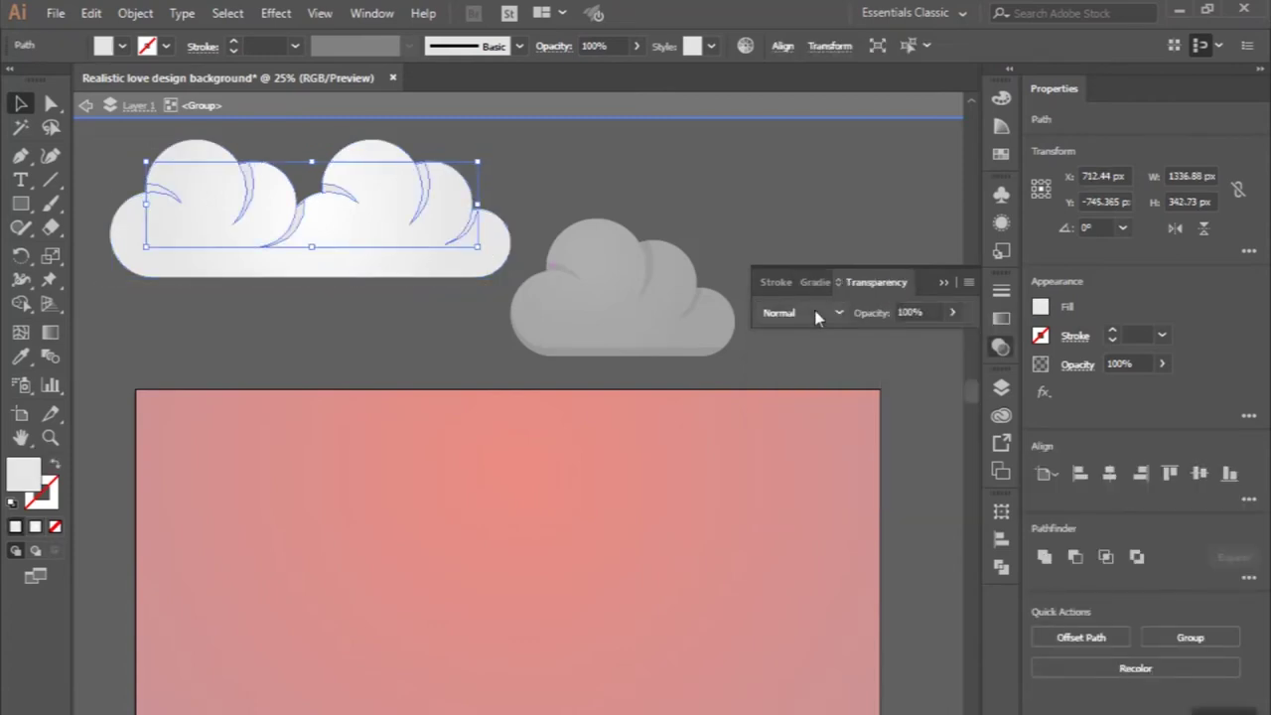
left_click(814, 312)
left_click(813, 383)
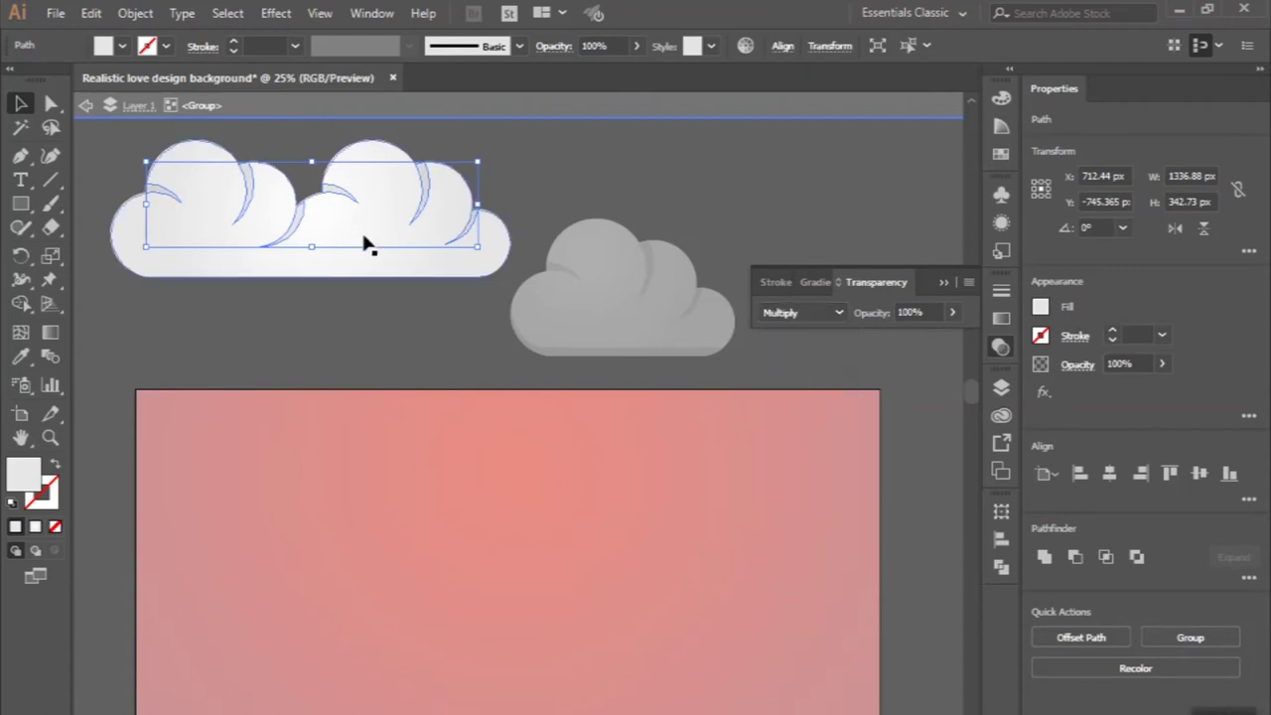
- Raise and widen the large cloud's radial gradient, then exit the group
left_click(251, 271)
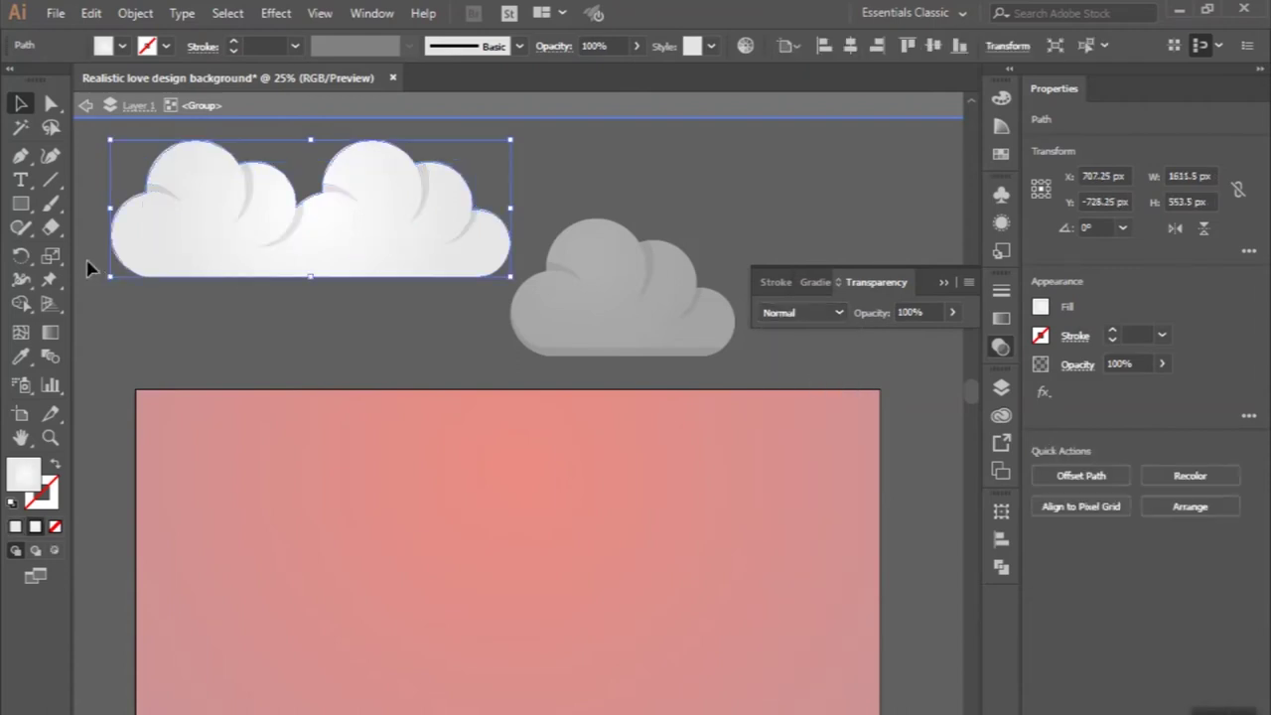
left_click(51, 334)
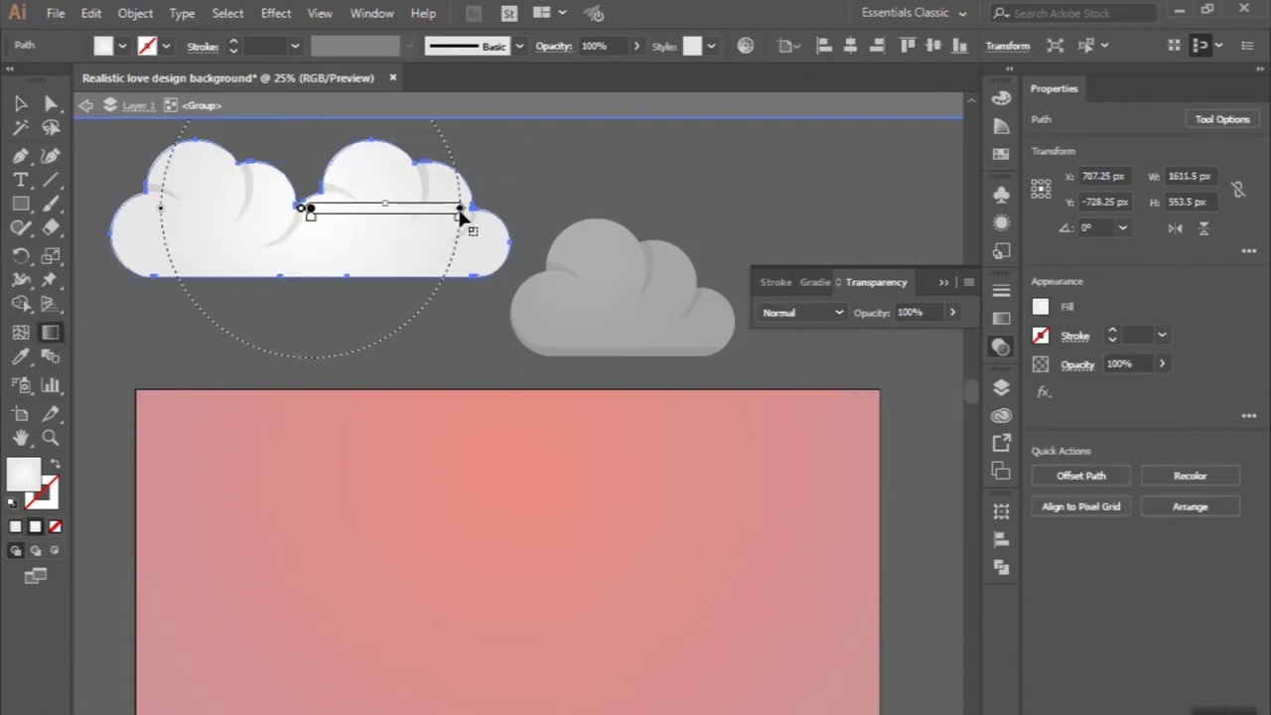
left_click_drag(270, 165, 467, 174)
key("v")
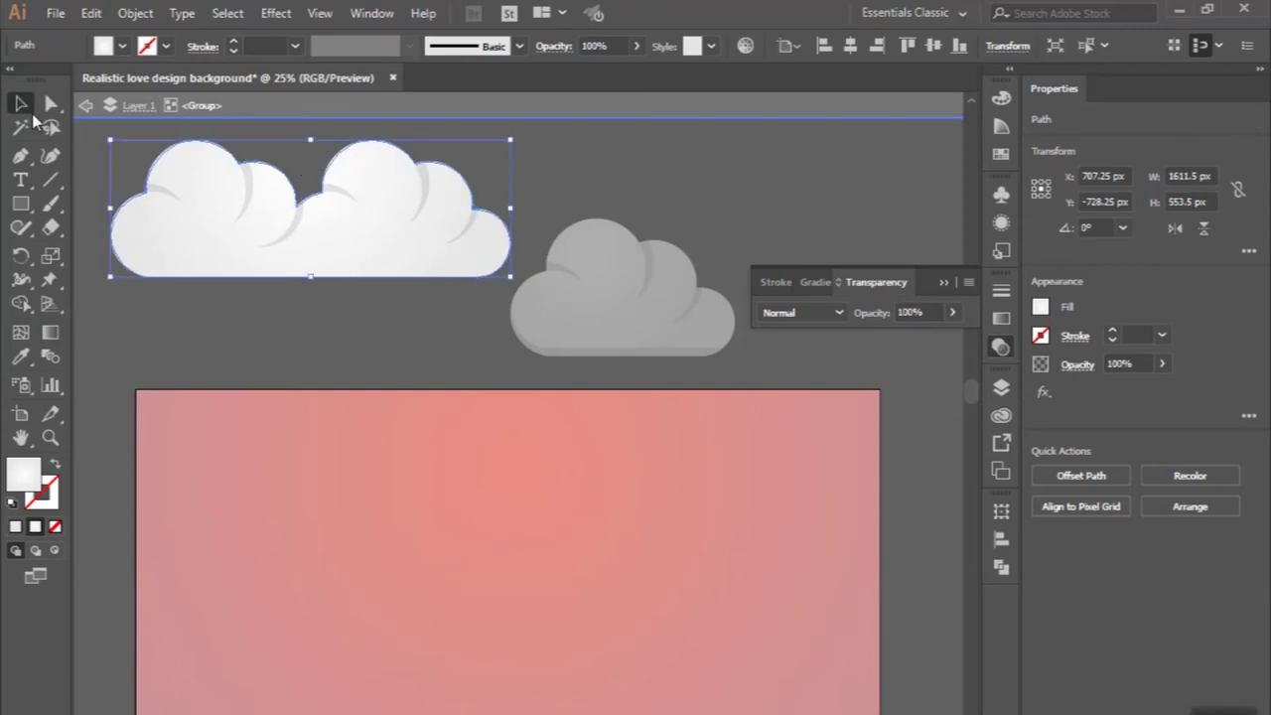
double_click(206, 315)
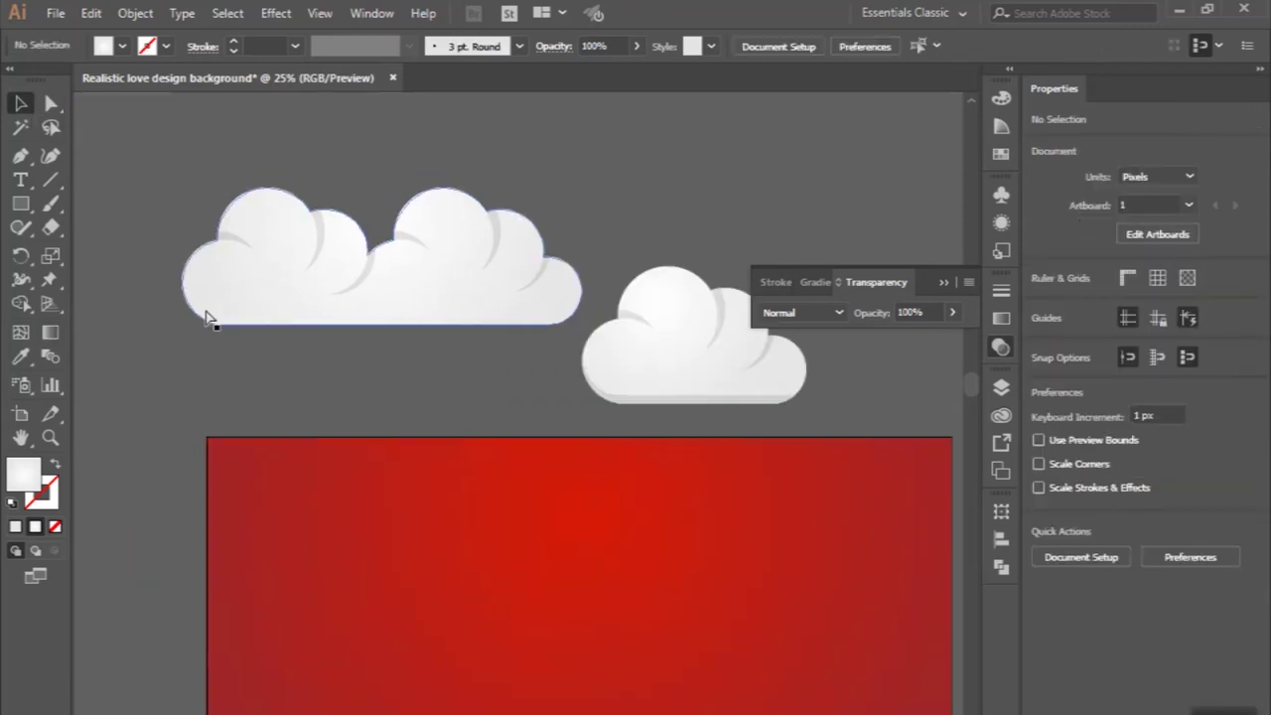
- Zoom out over both clouds and the red background, then bring up the shape-tool flyout
scroll(355, 312, "up", 1)
scroll(358, 312, "down", 1)
scroll(355, 312, "down", 1)
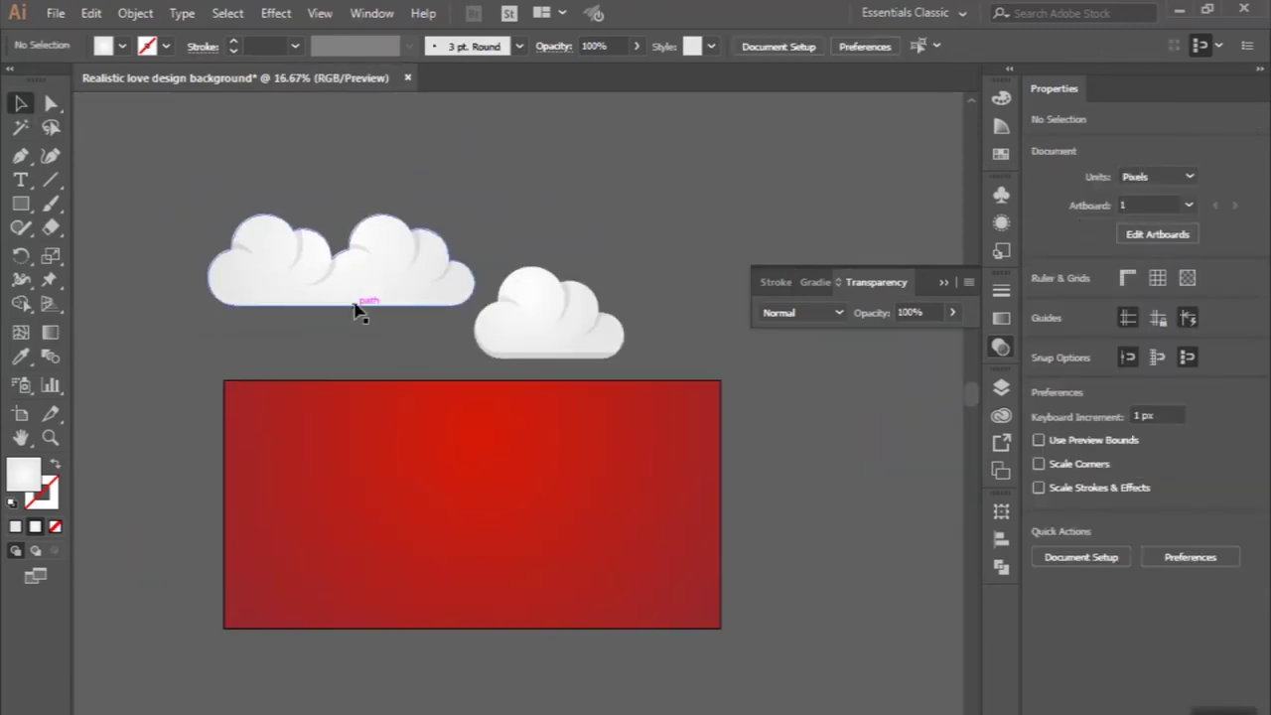
scroll(348, 343, "up", 1)
scroll(348, 344, "down", 1)
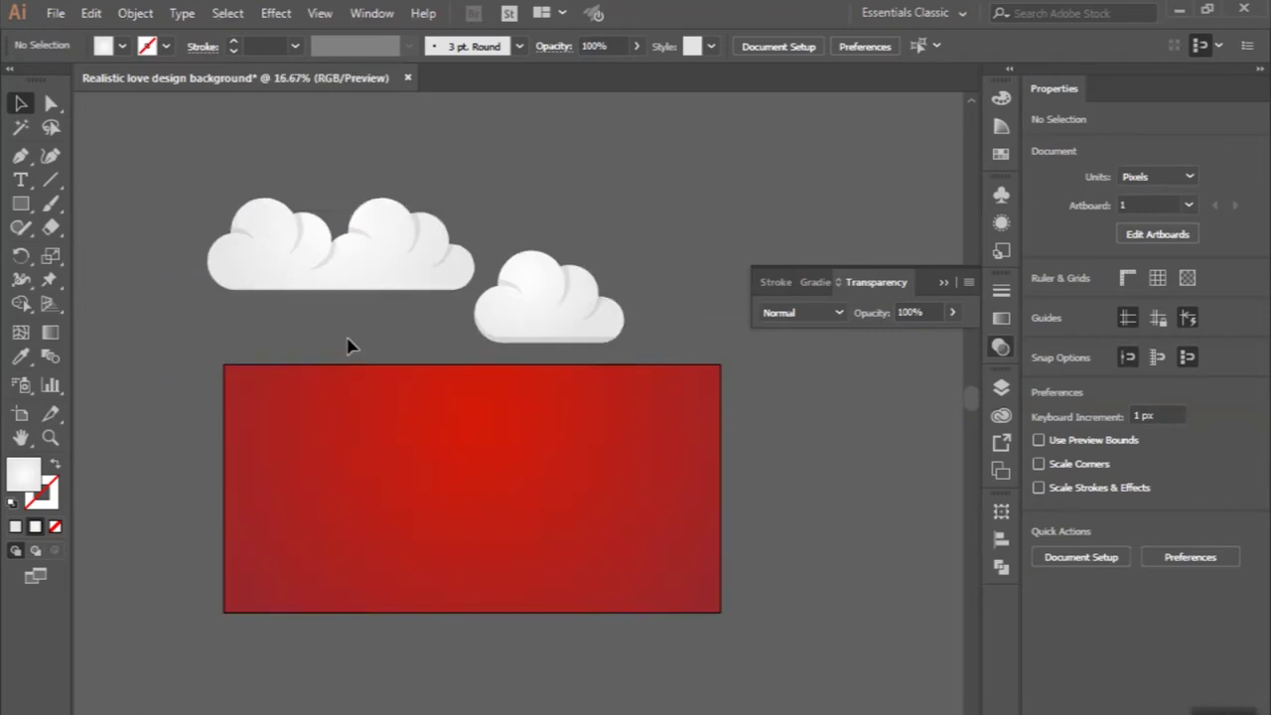
scroll(348, 344, "down", 1)
scroll(348, 343, "down", 1)
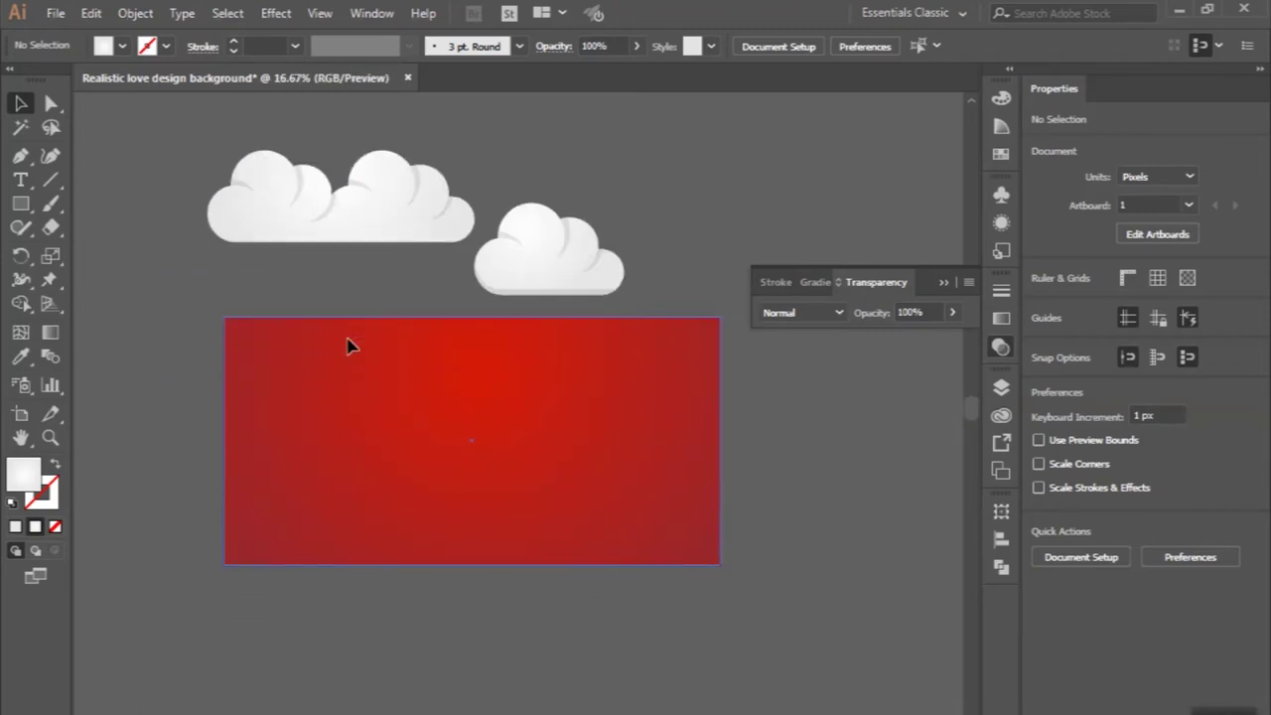
scroll(349, 344, "down", 1)
scroll(349, 343, "down", 1)
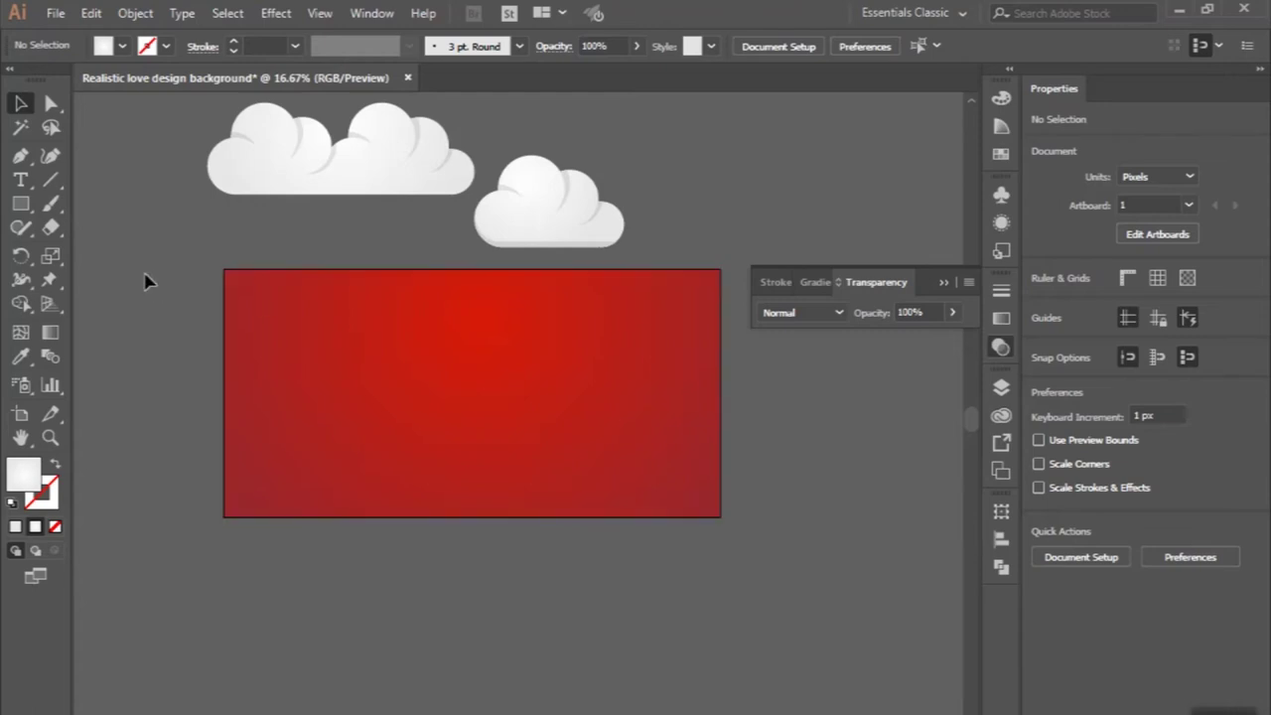
left_click(21, 204)
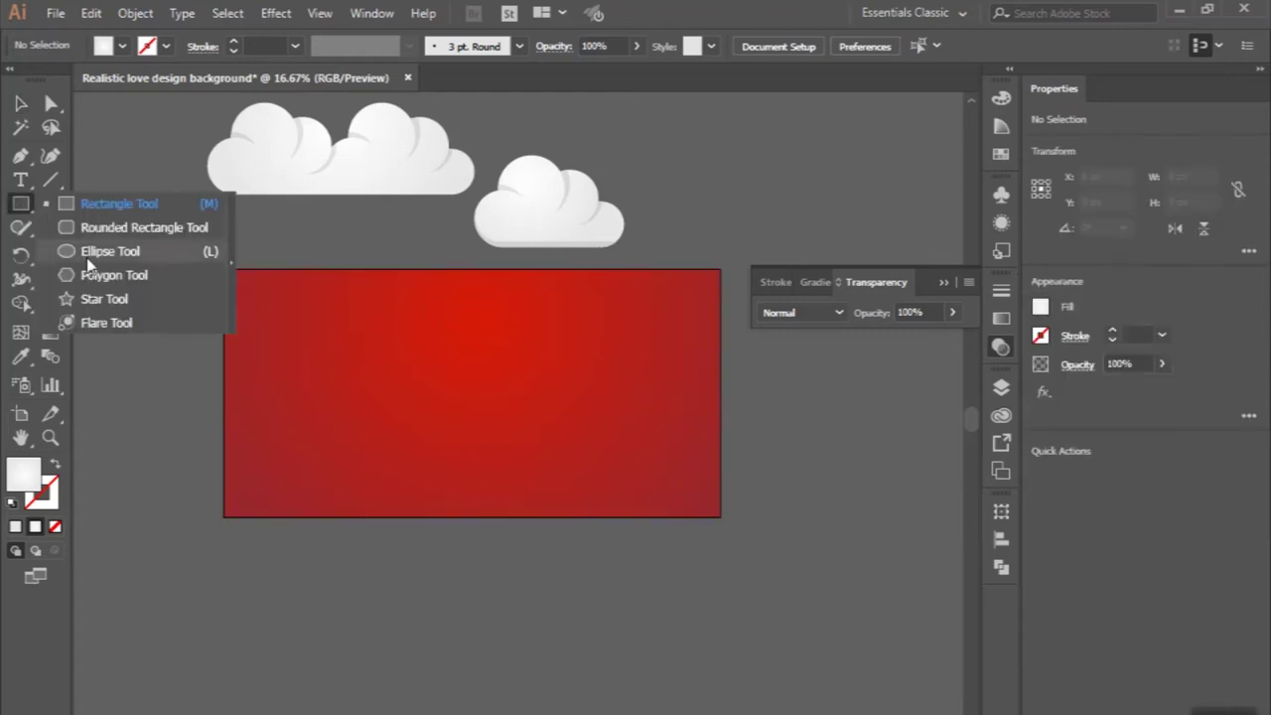
- Draw a gradient circle over the rectangle's top-left corner, with end colour 099999
left_click(87, 258)
mouse_move(194, 245)
left_mouse_down()
mouse_move(256, 283)
mouse_move(260, 313)
left_mouse_up()
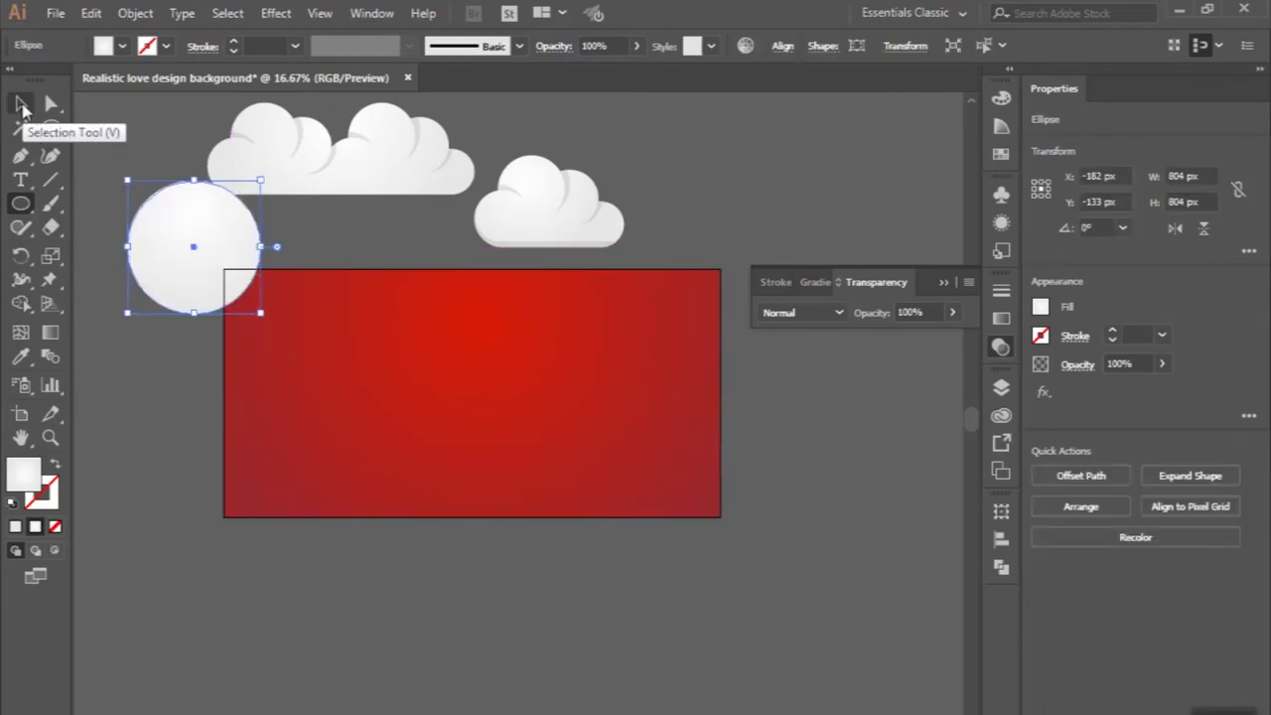
left_click(809, 282)
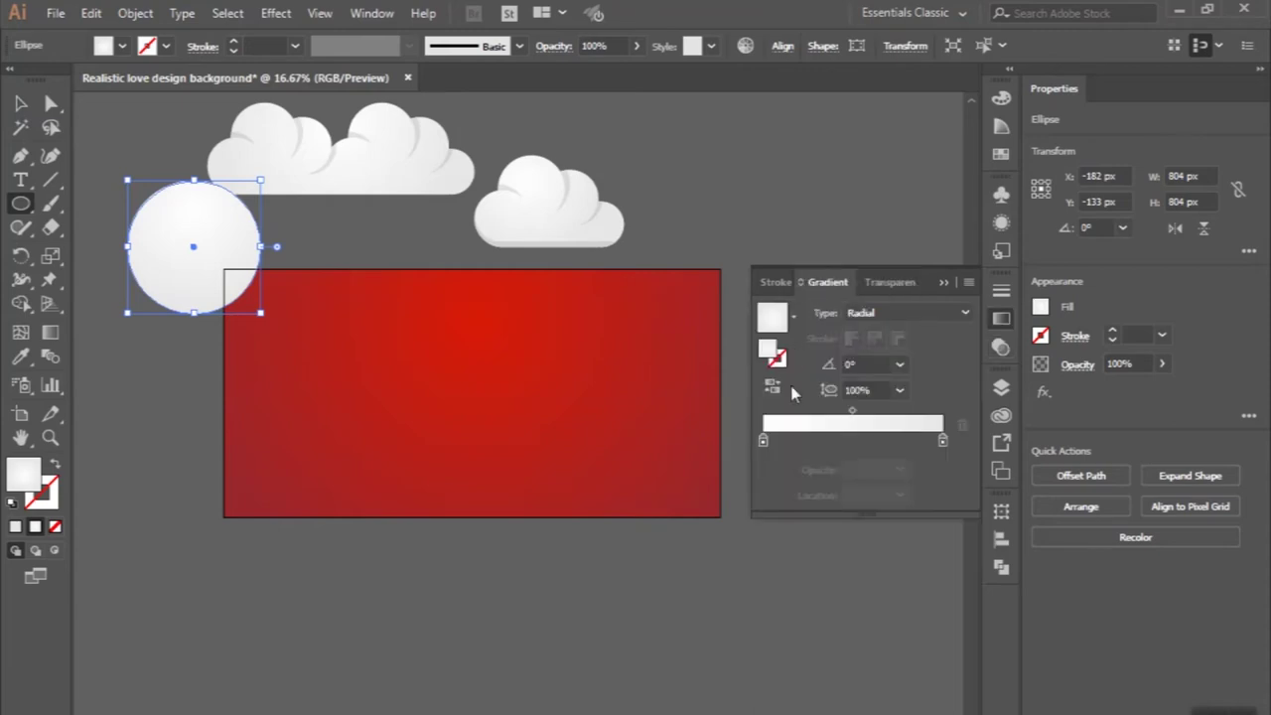
double_click(943, 440)
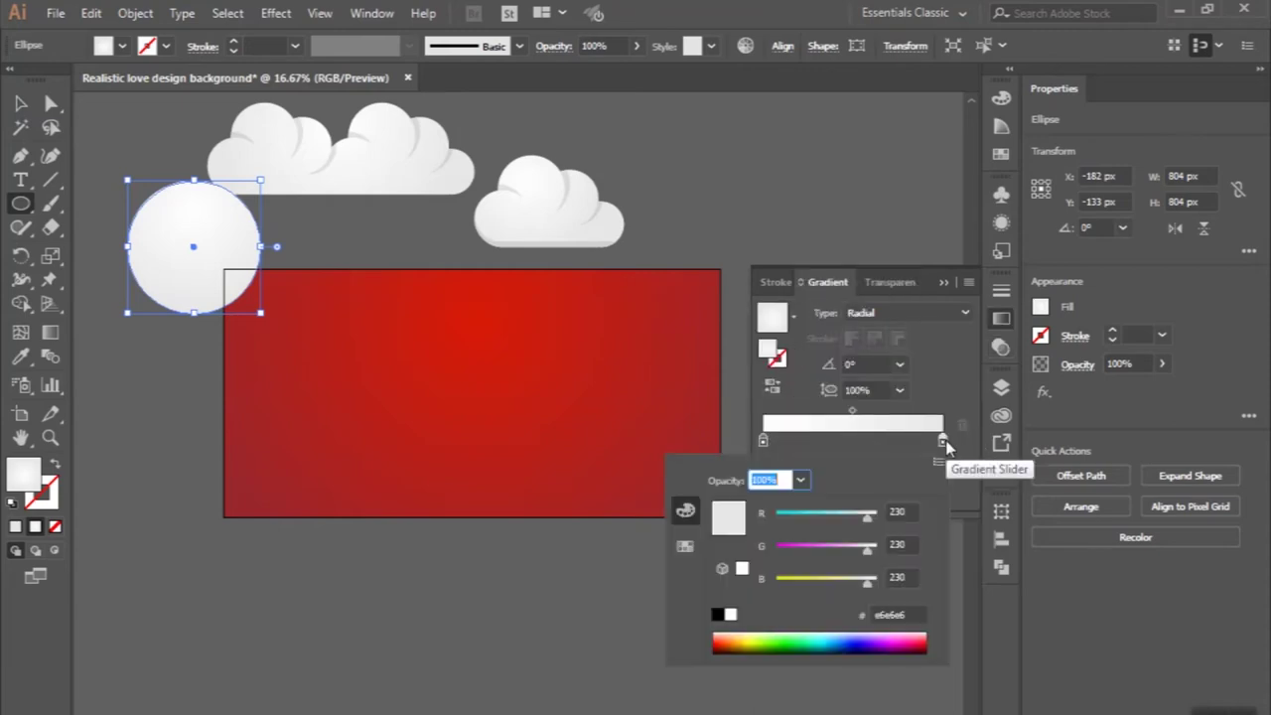
left_click(888, 615)
double_click(889, 615)
type("99999")
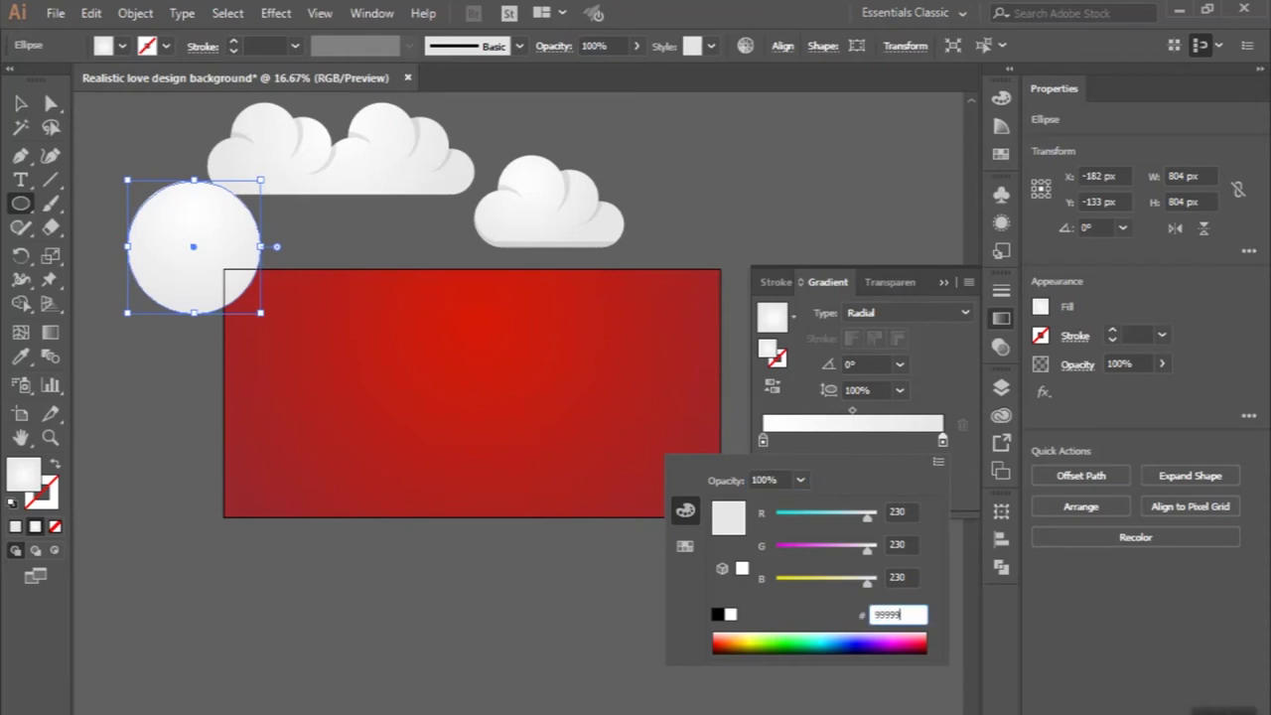
key("Return")
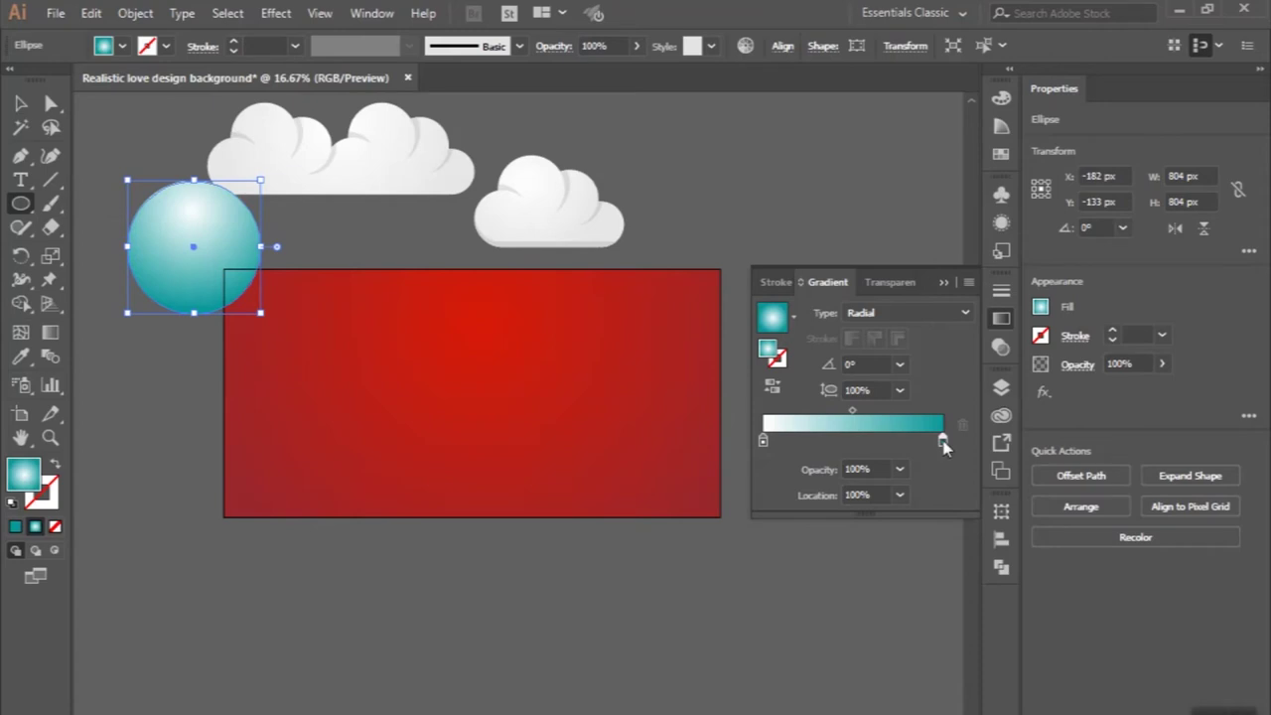
- Correct the circle gradient's end colour to grey 999999
double_click(942, 441)
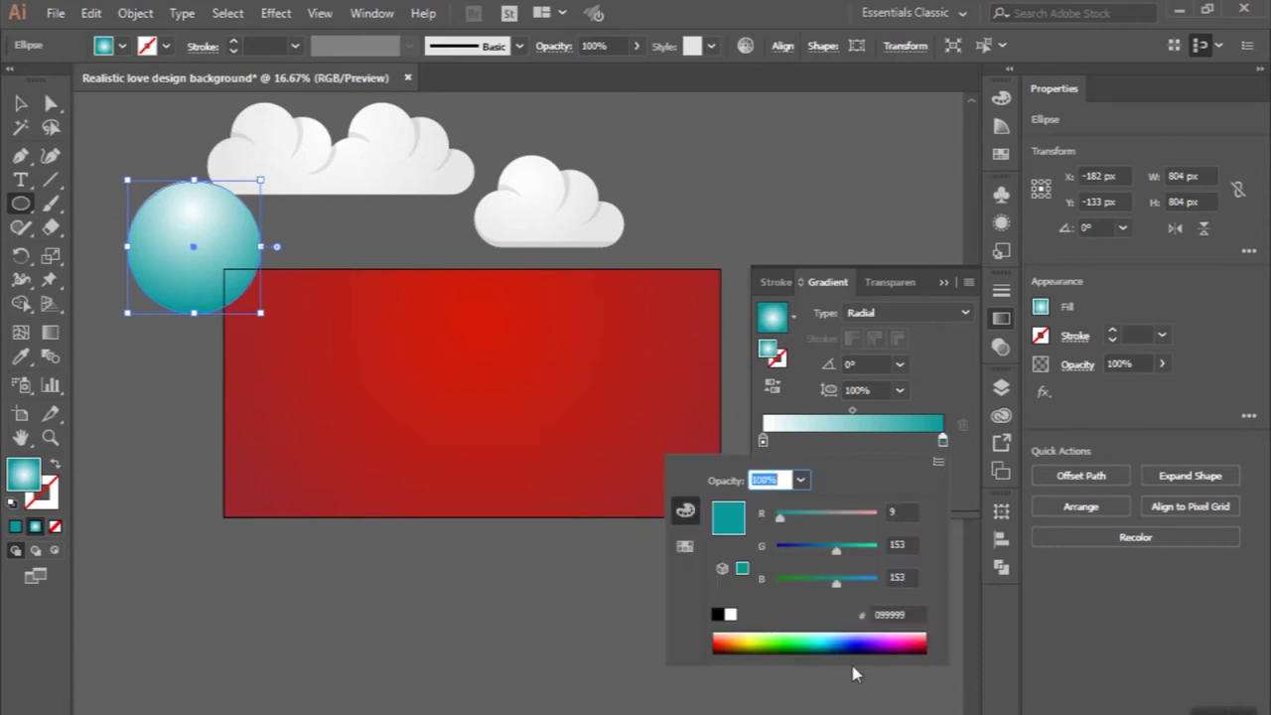
left_click(899, 614)
type("9")
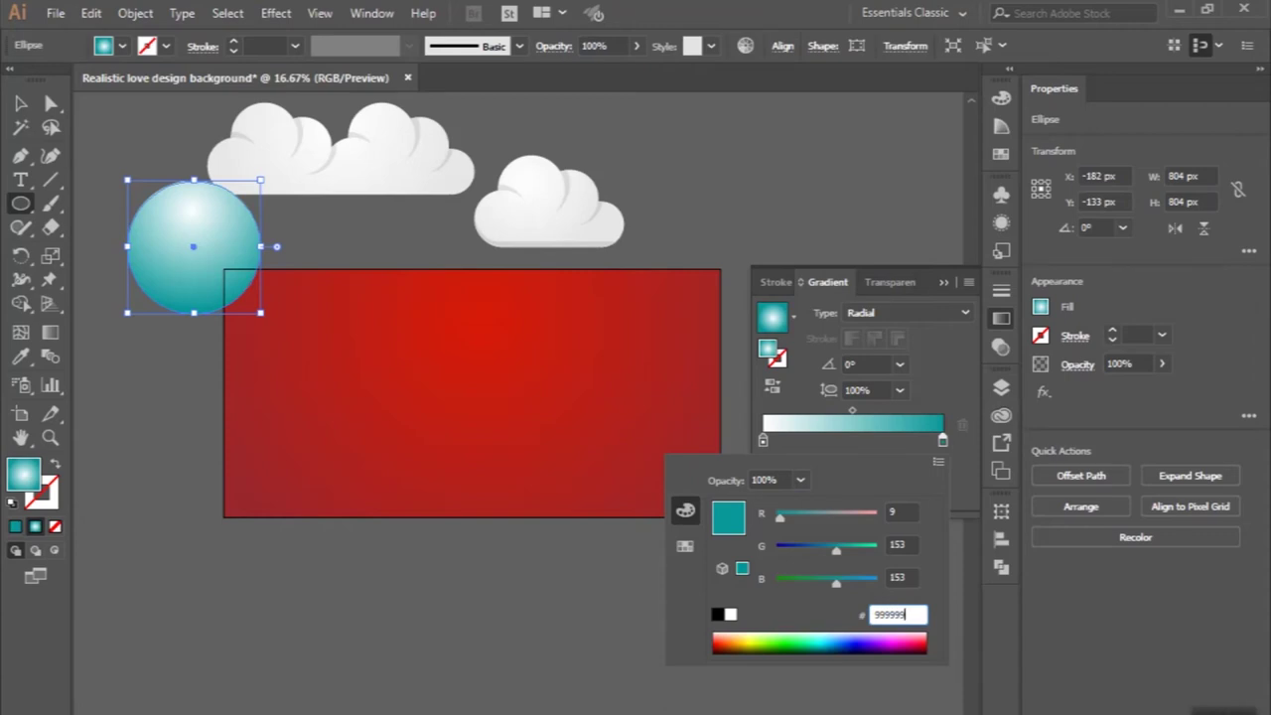
key("Return")
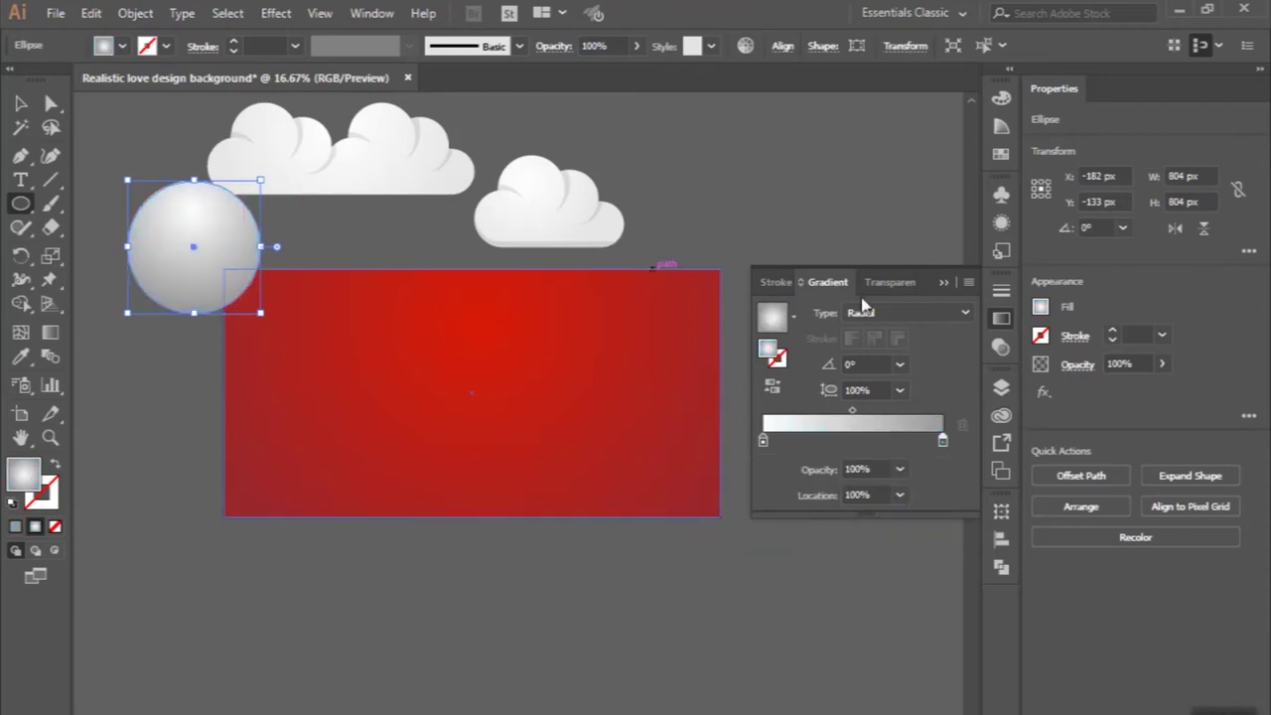
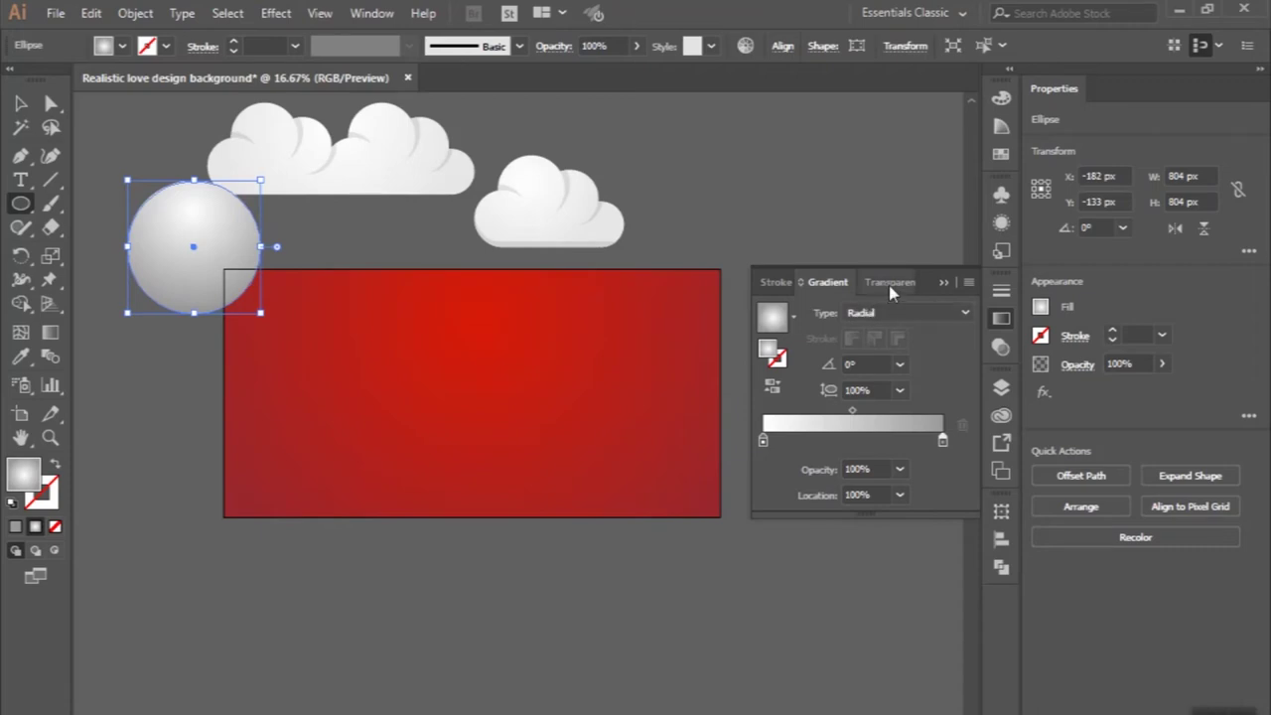
- Set the grey circle's blend mode to Multiply and reverse its radial gradient
left_click(889, 283)
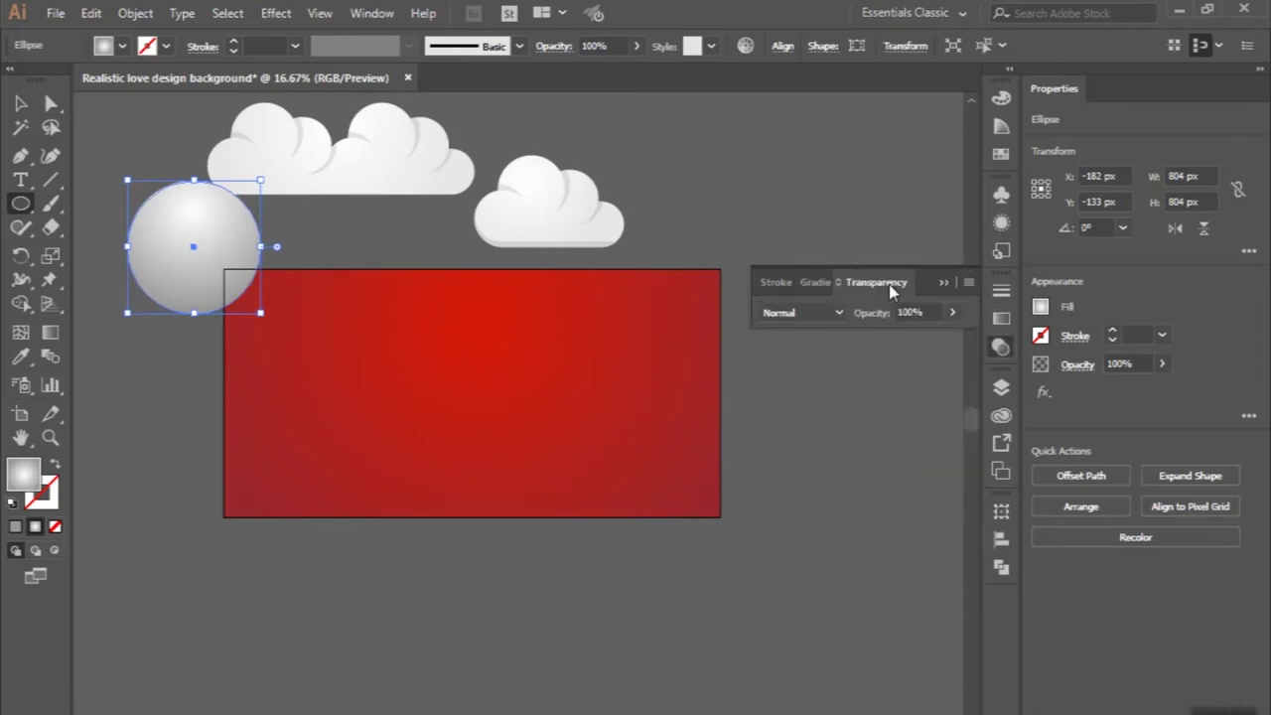
left_click(802, 315)
left_click(799, 383)
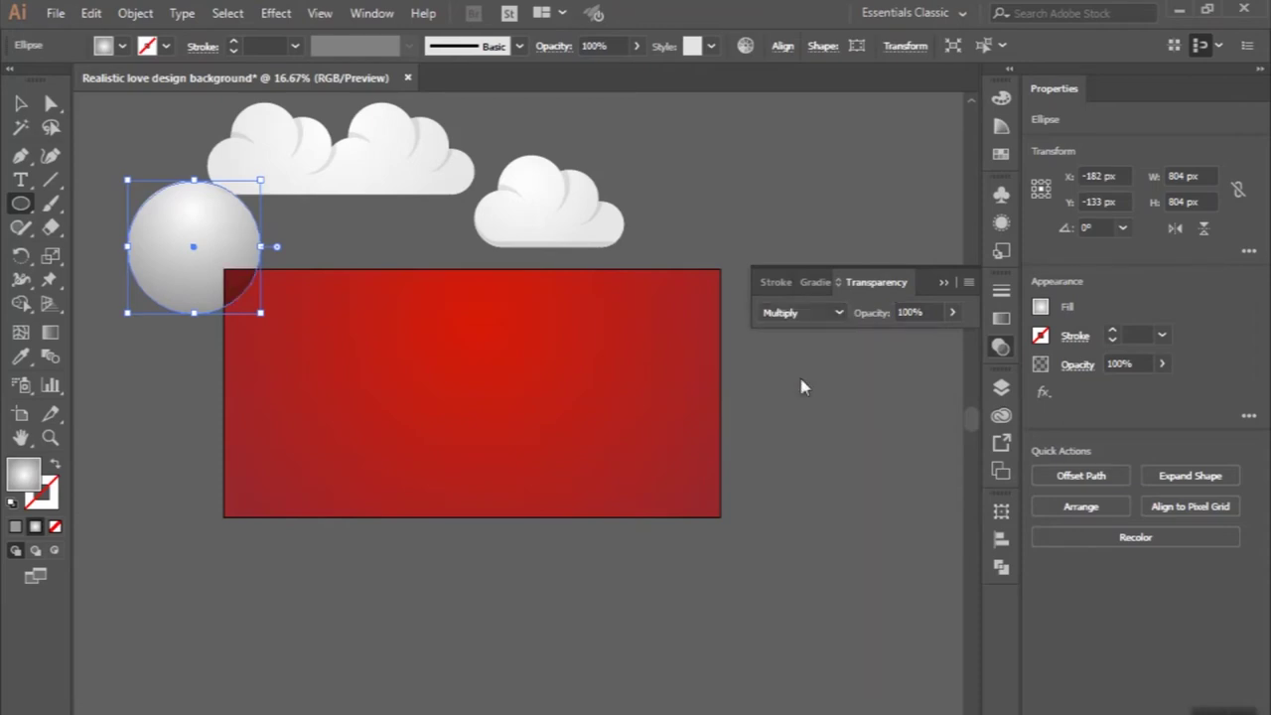
left_click(818, 283)
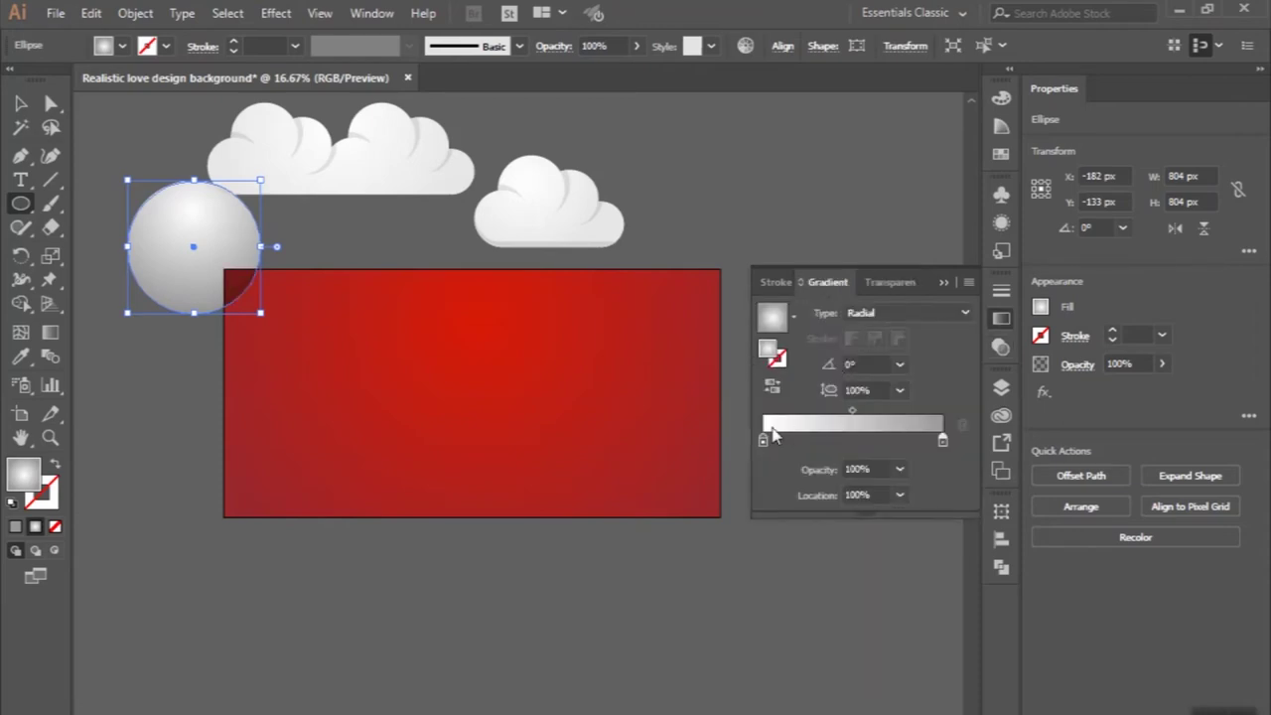
left_click(771, 387)
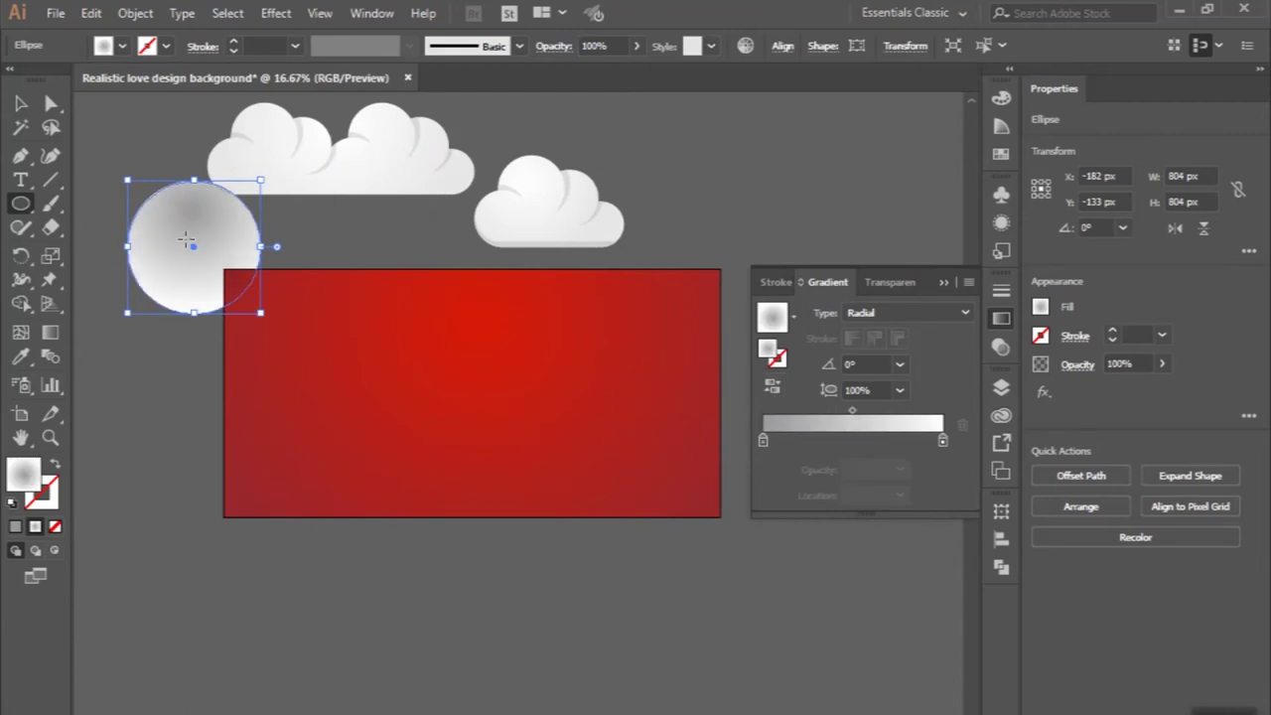
- Drag the gradient centre lower inside the circle, then move the circle over the right cloud
left_click(50, 336)
mouse_move(290, 212)
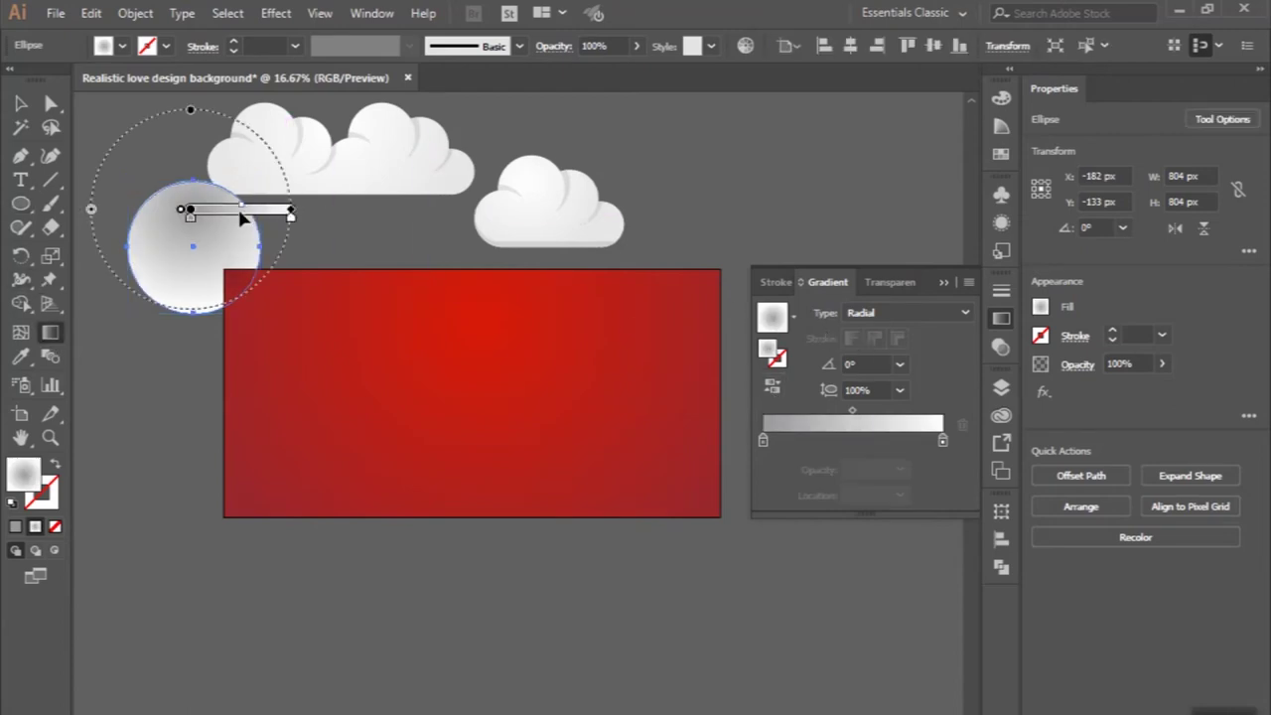
left_click_drag(241, 217, 246, 254)
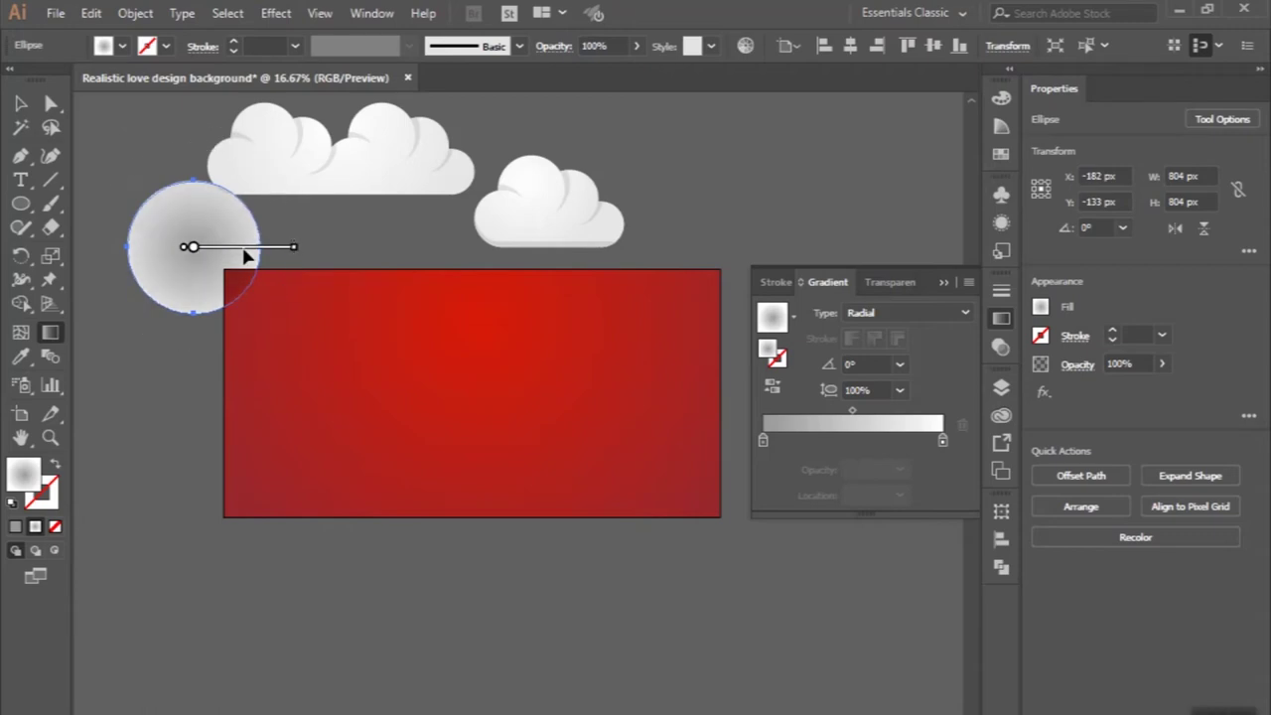
left_click(21, 104)
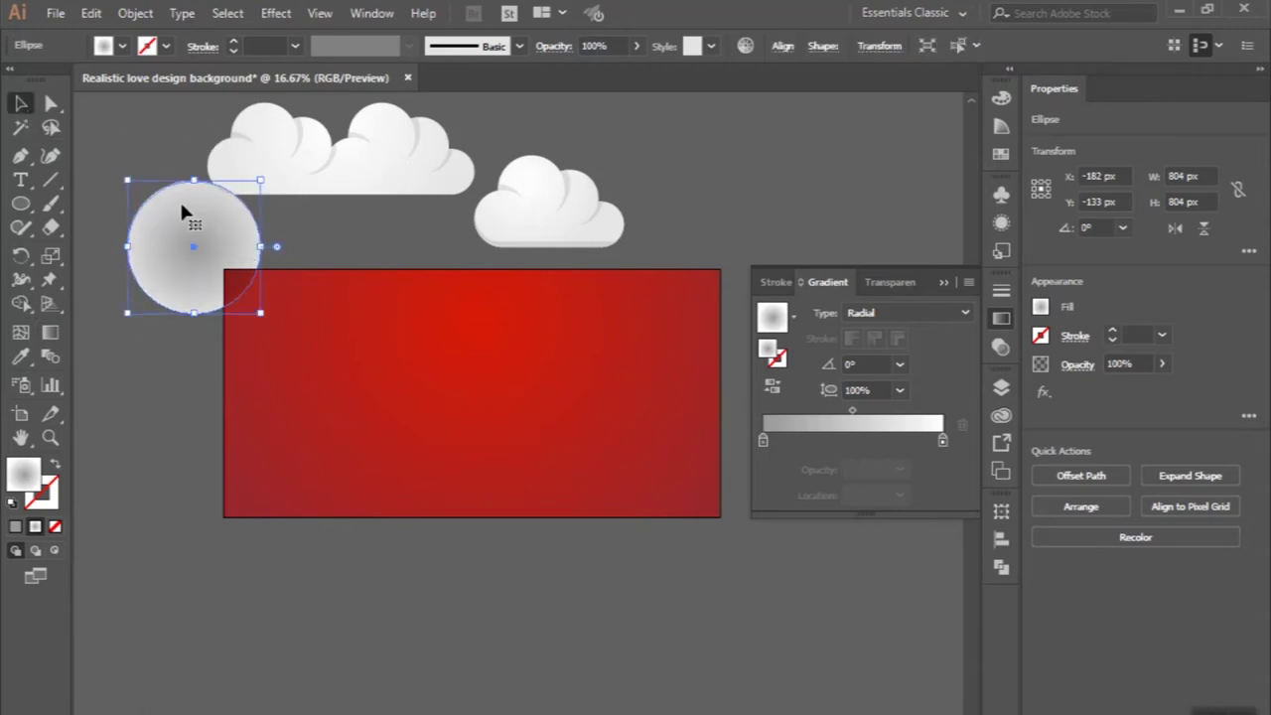
mouse_move(185, 199)
left_mouse_down()
mouse_move(529, 162)
mouse_move(511, 166)
left_mouse_up()
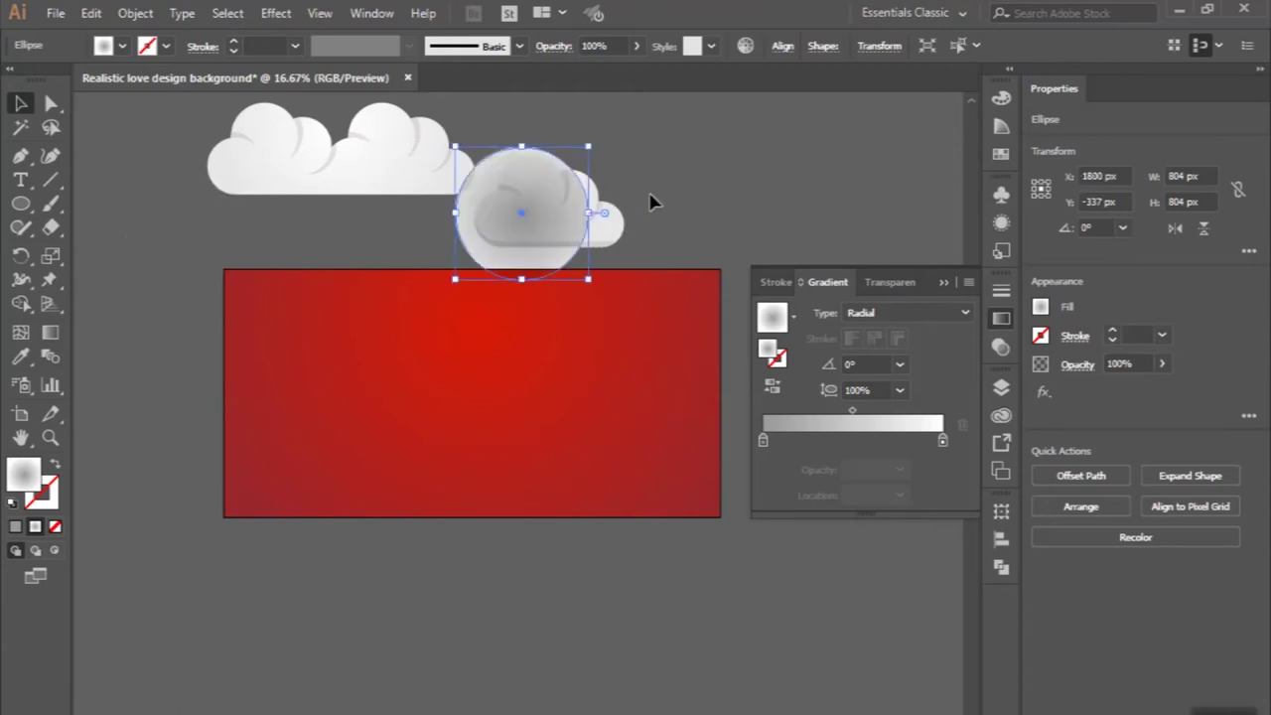
- Send the circle behind the right cloud and stretch it into a wider ellipse beneath it
key("ctrl+[")
key("ctrl+[")
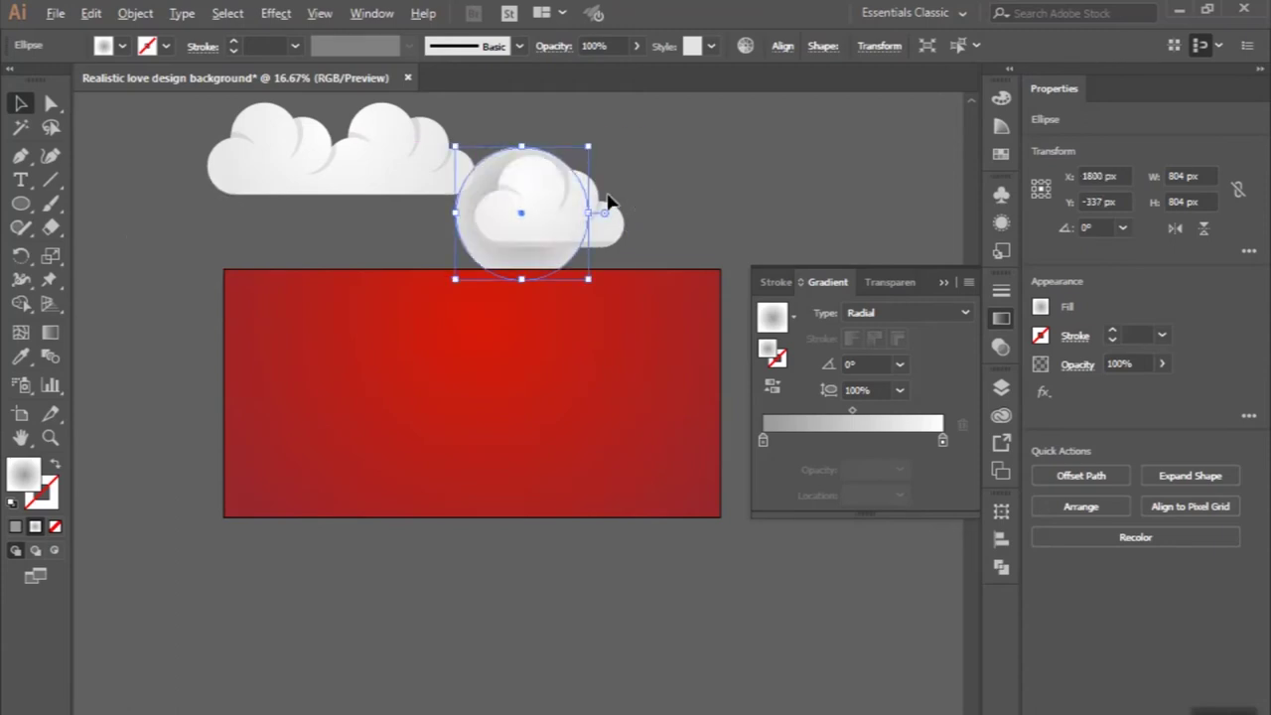
scroll(611, 194, "up", 1)
left_click_drag(582, 223, 657, 222)
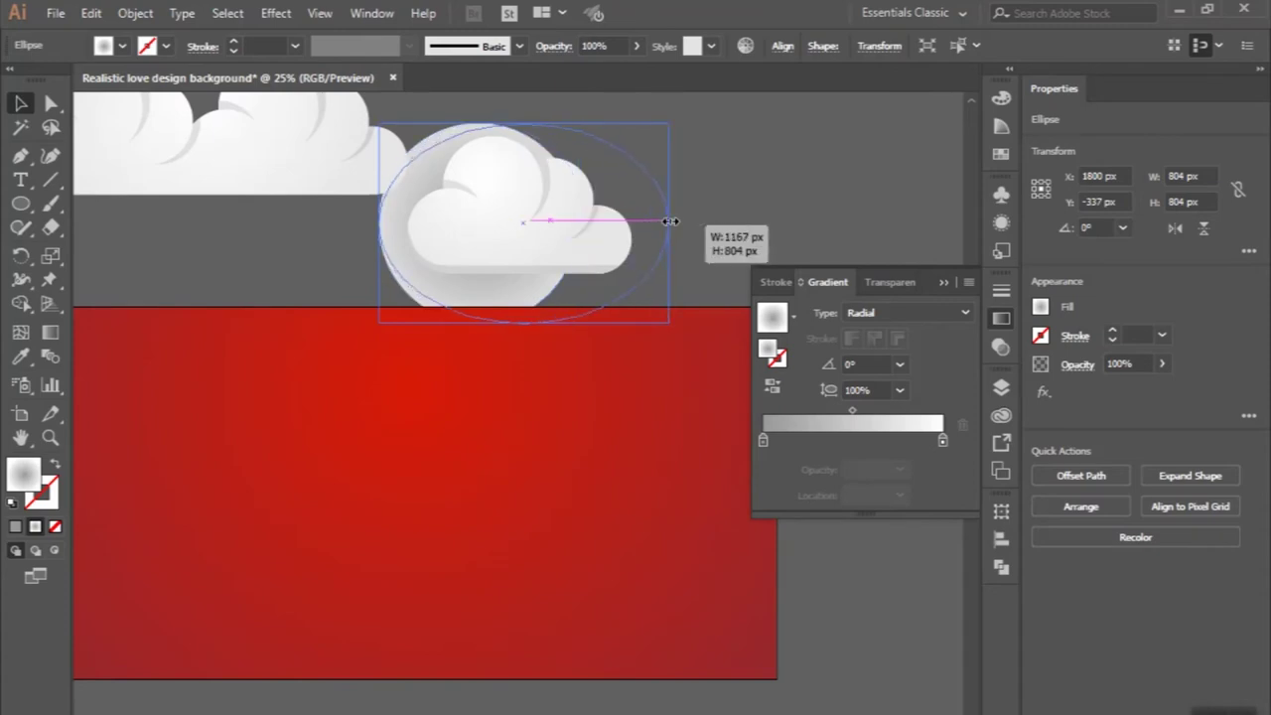
left_click_drag(626, 169, 620, 171)
scroll(631, 172, "down", 1)
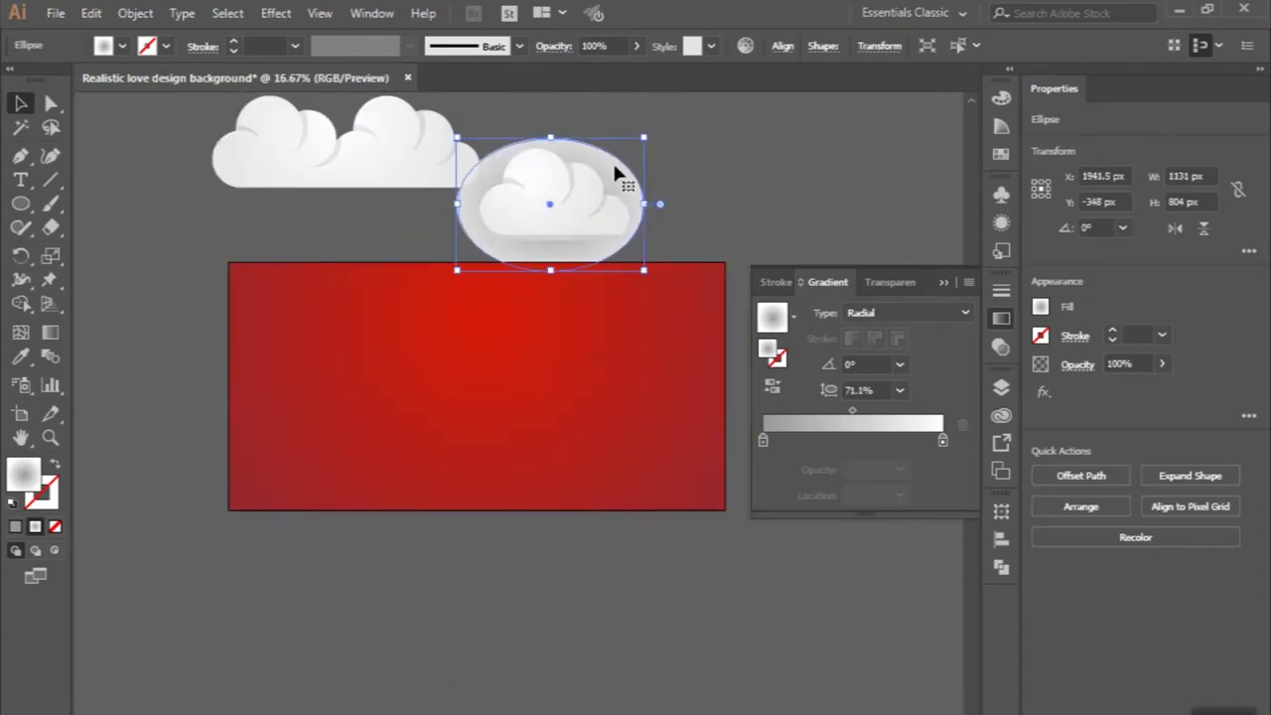
left_click_drag(614, 166, 603, 175)
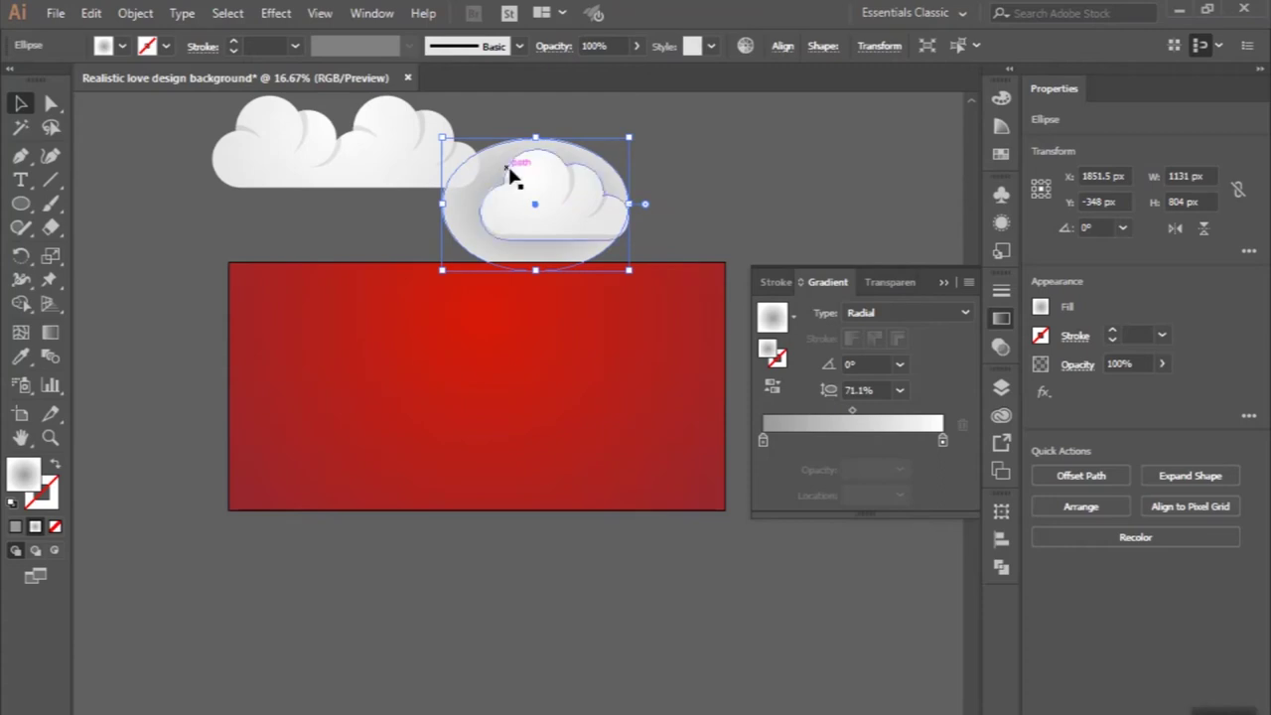
- Resize the ellipse to about 954 × 678 px; trying a merge with the cloud is undone
left_click_drag(535, 137, 537, 148)
left_click_drag(537, 148, 537, 148)
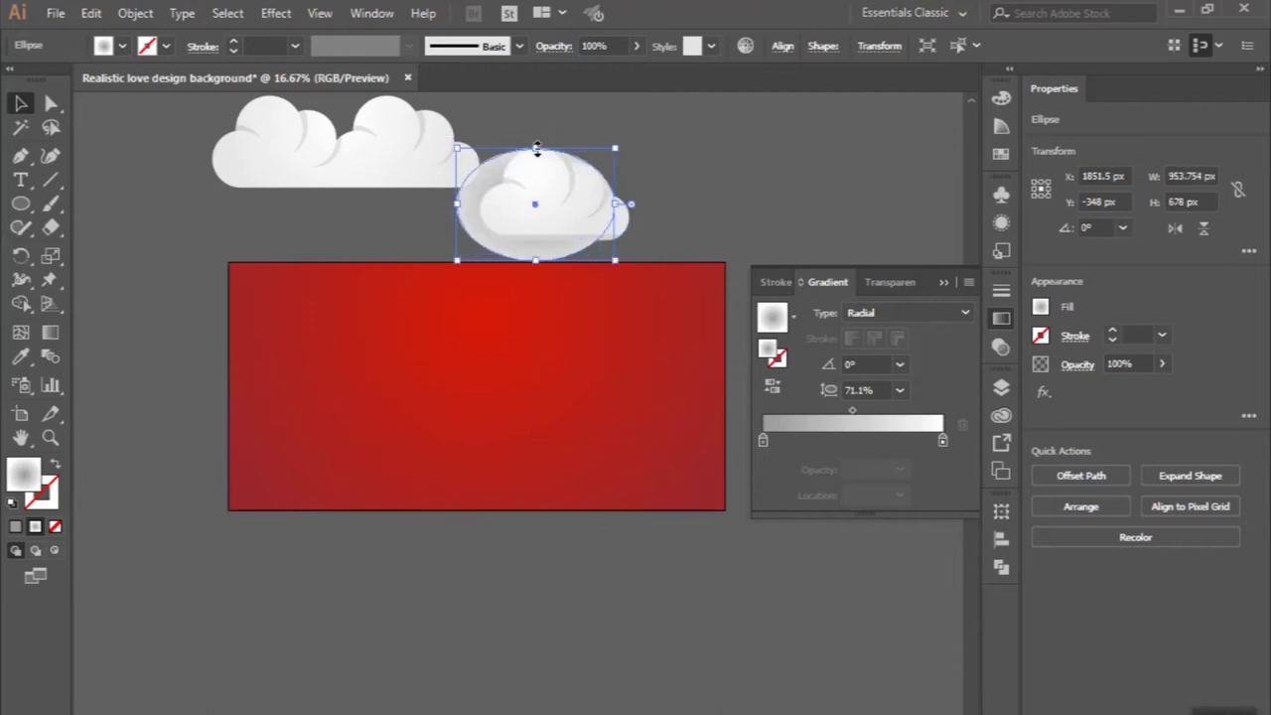
left_click(617, 214, "shift")
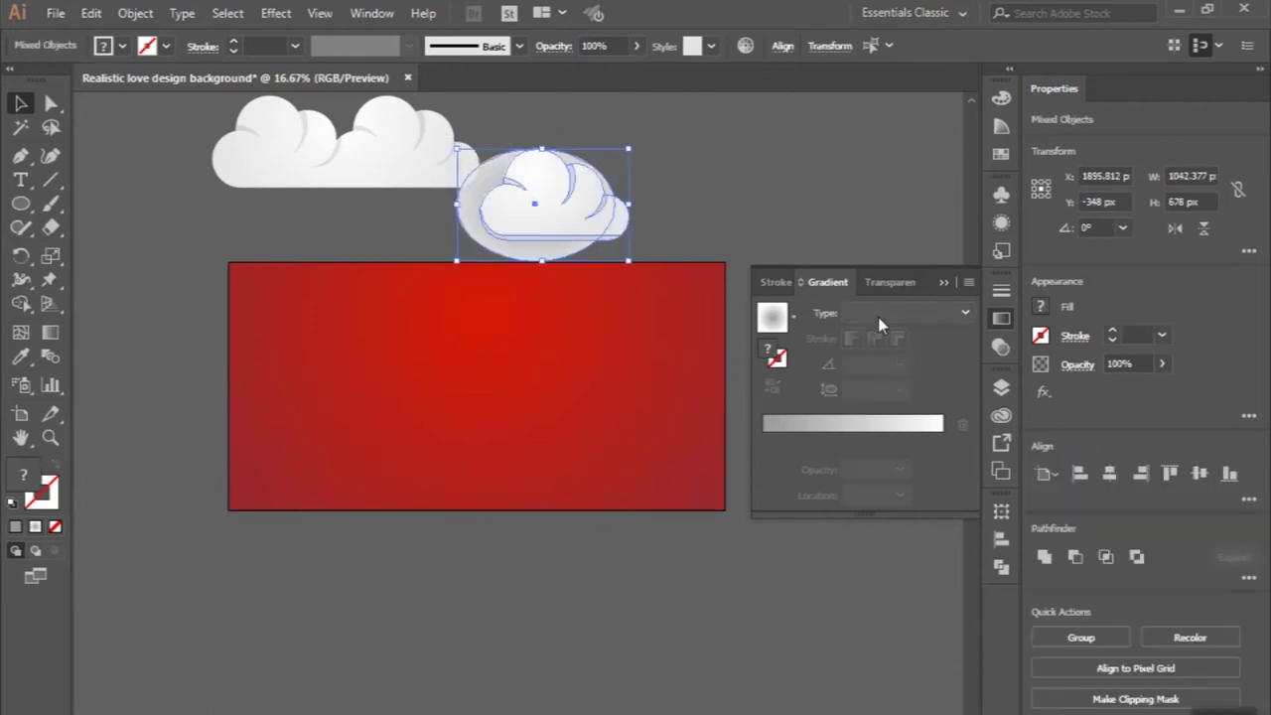
left_click(1044, 556)
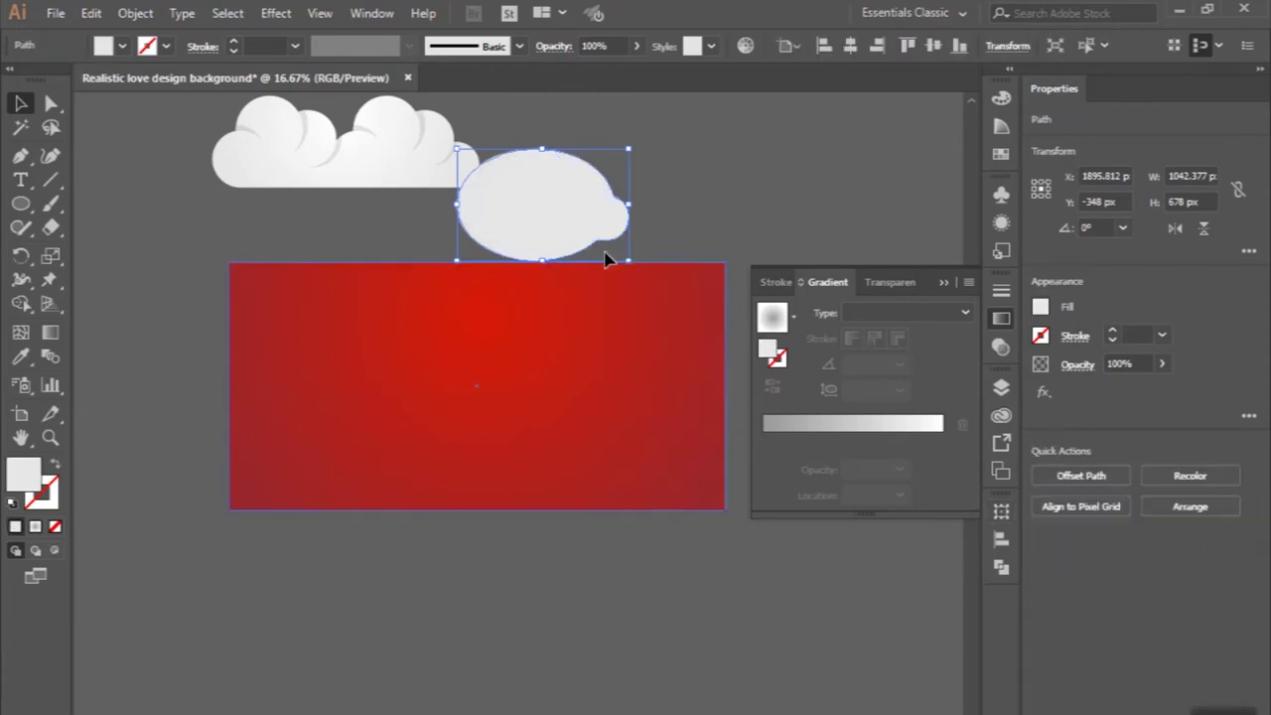
key("ctrl+z")
- Group the right cloud with its shadow ellipse and move the group onto the red rectangle
left_click(1082, 638)
left_click_drag(536, 183, 590, 422)
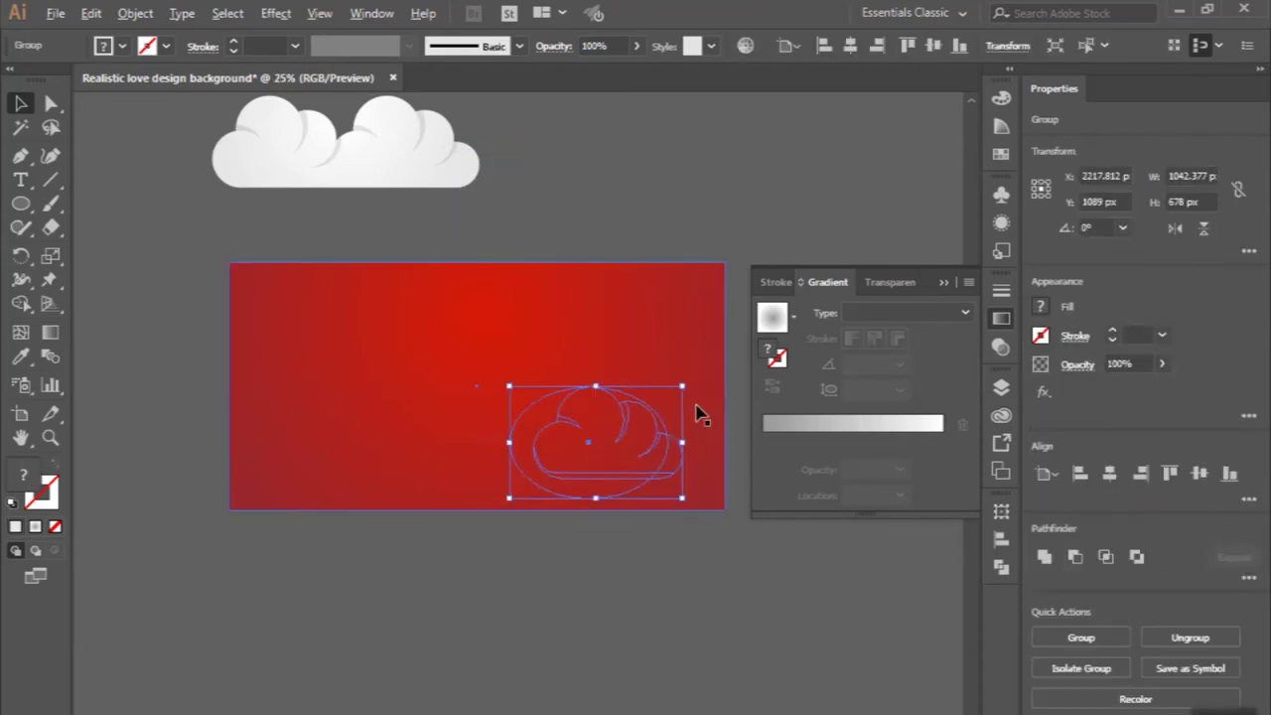
scroll(695, 411, "up", 1)
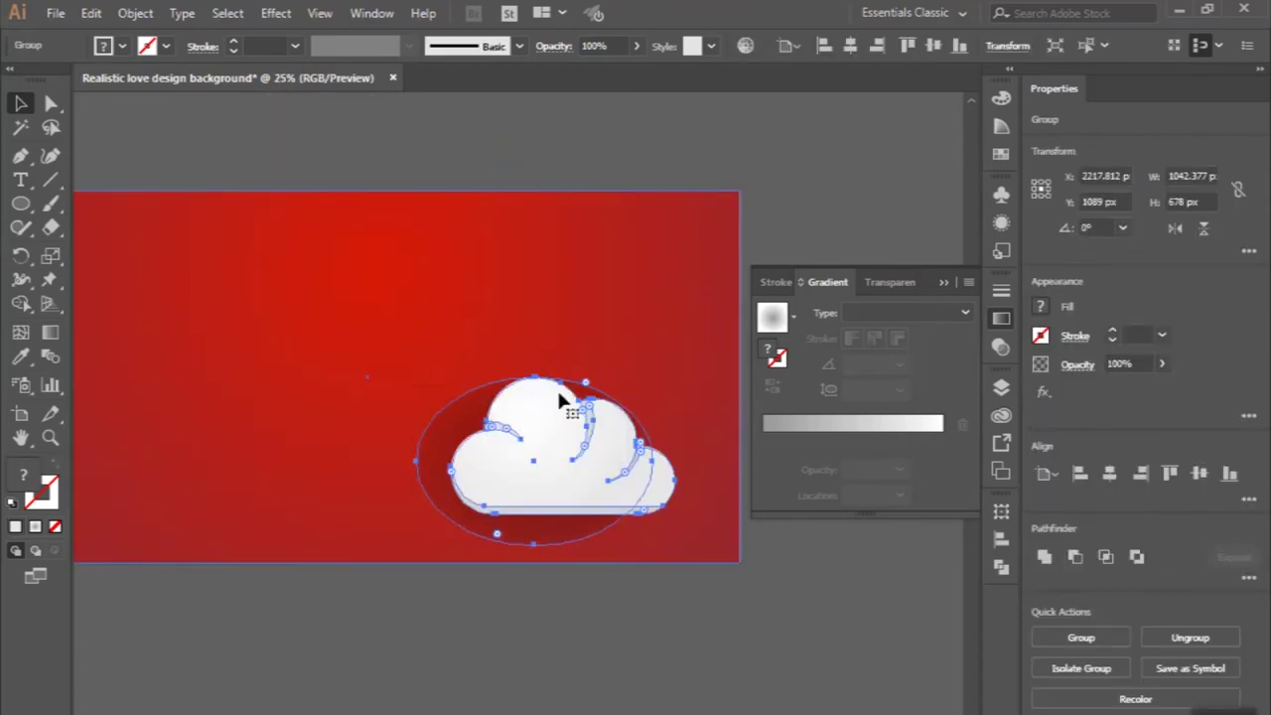
left_click(554, 623)
scroll(554, 624, "down", 2)
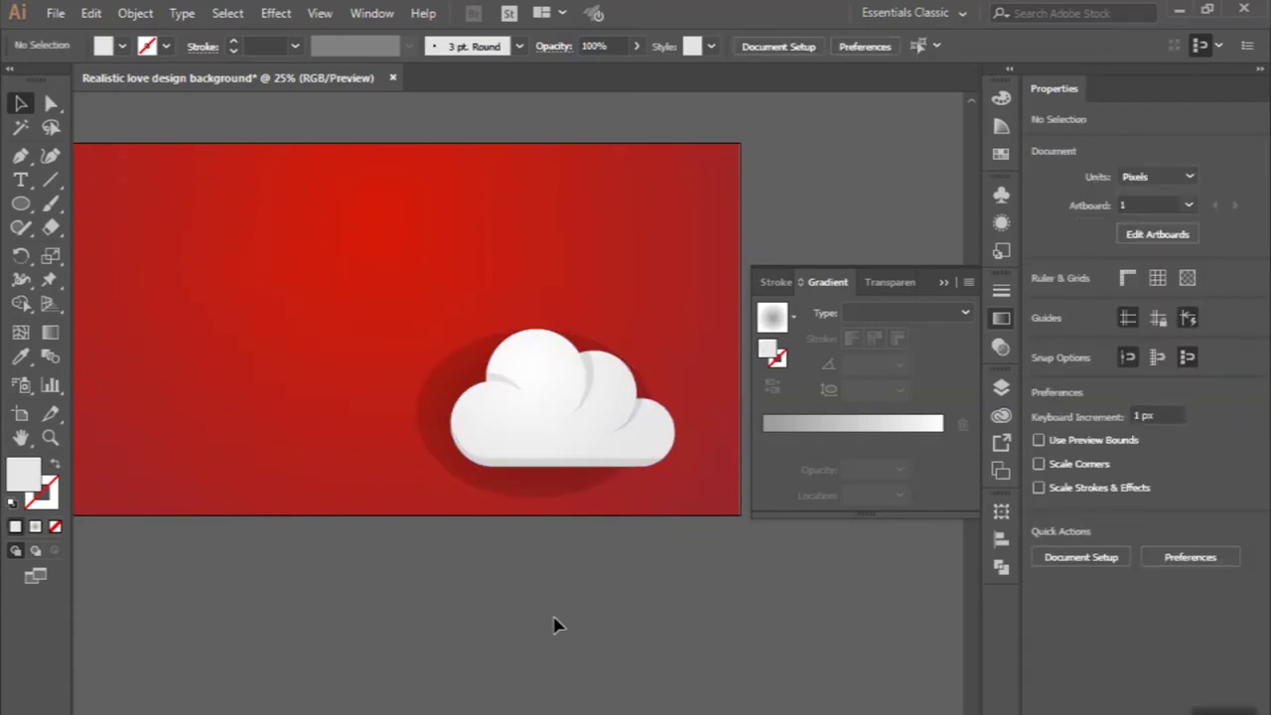
- Inside the group, drag the shadow gradient's midpoint toward the centre, to about 21.35%
double_click(525, 487)
left_click(524, 488)
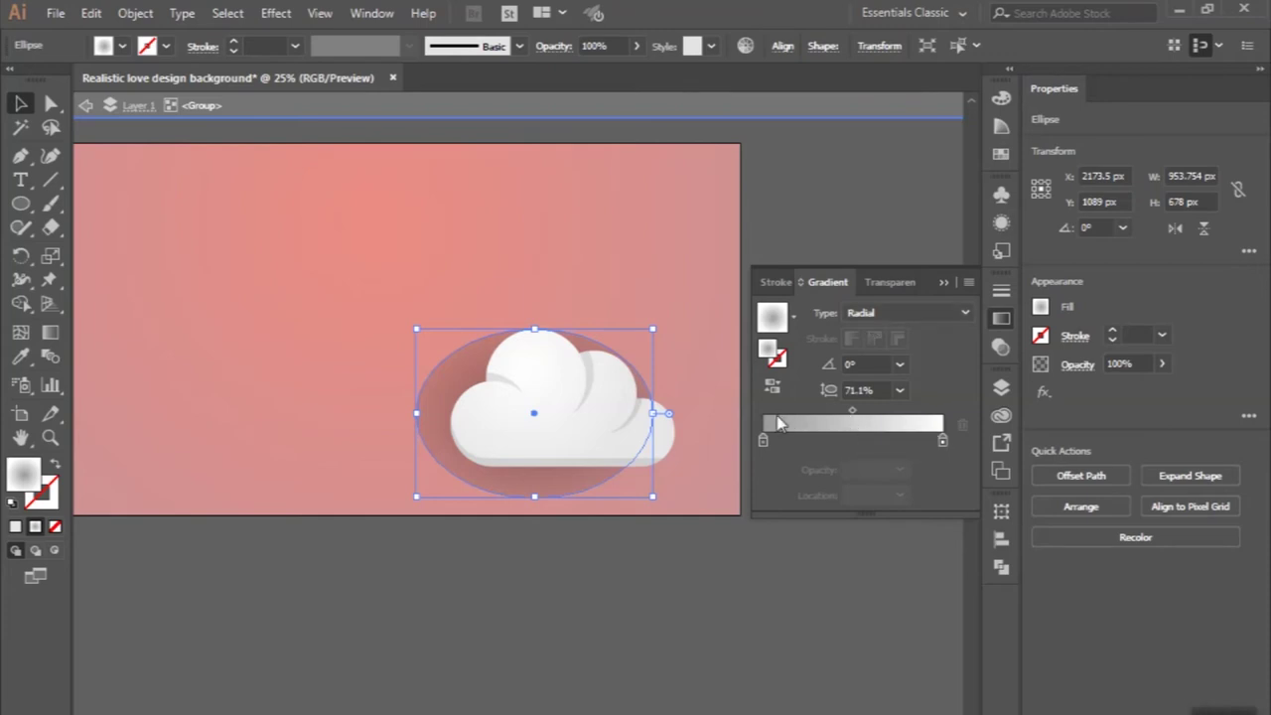
left_click_drag(853, 413, 793, 410)
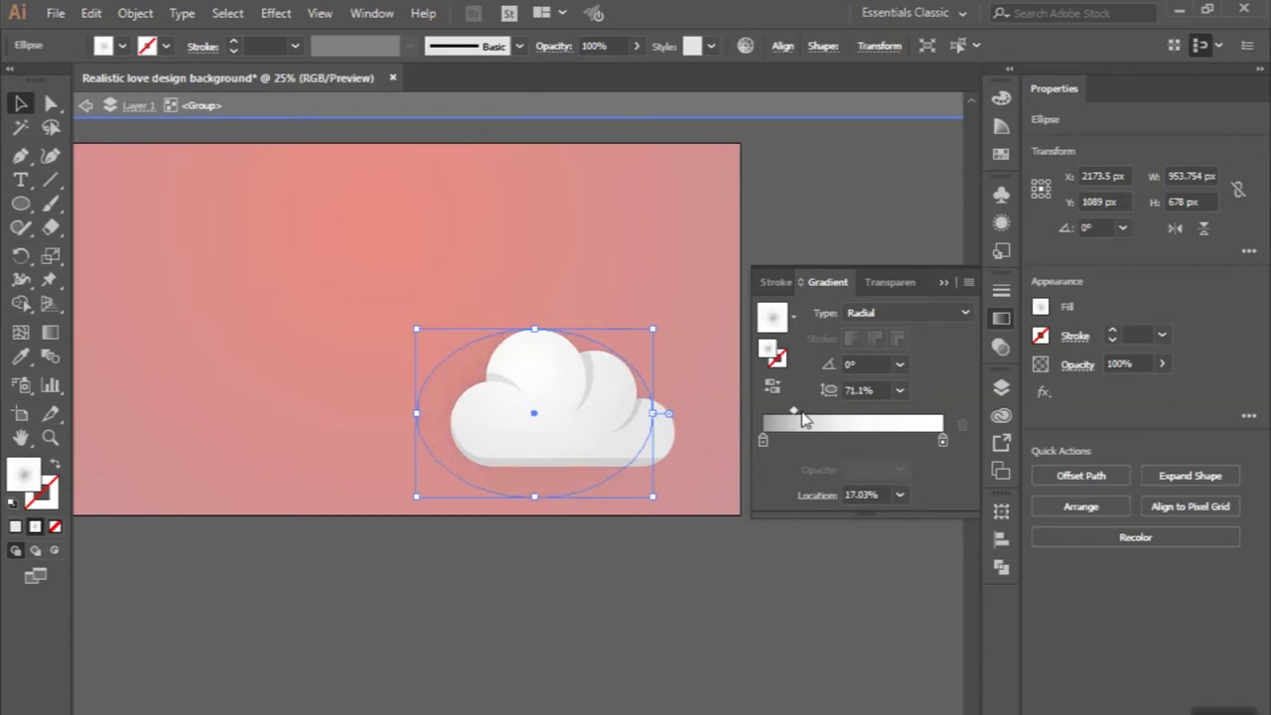
left_click_drag(793, 411, 798, 411)
left_click(532, 621)
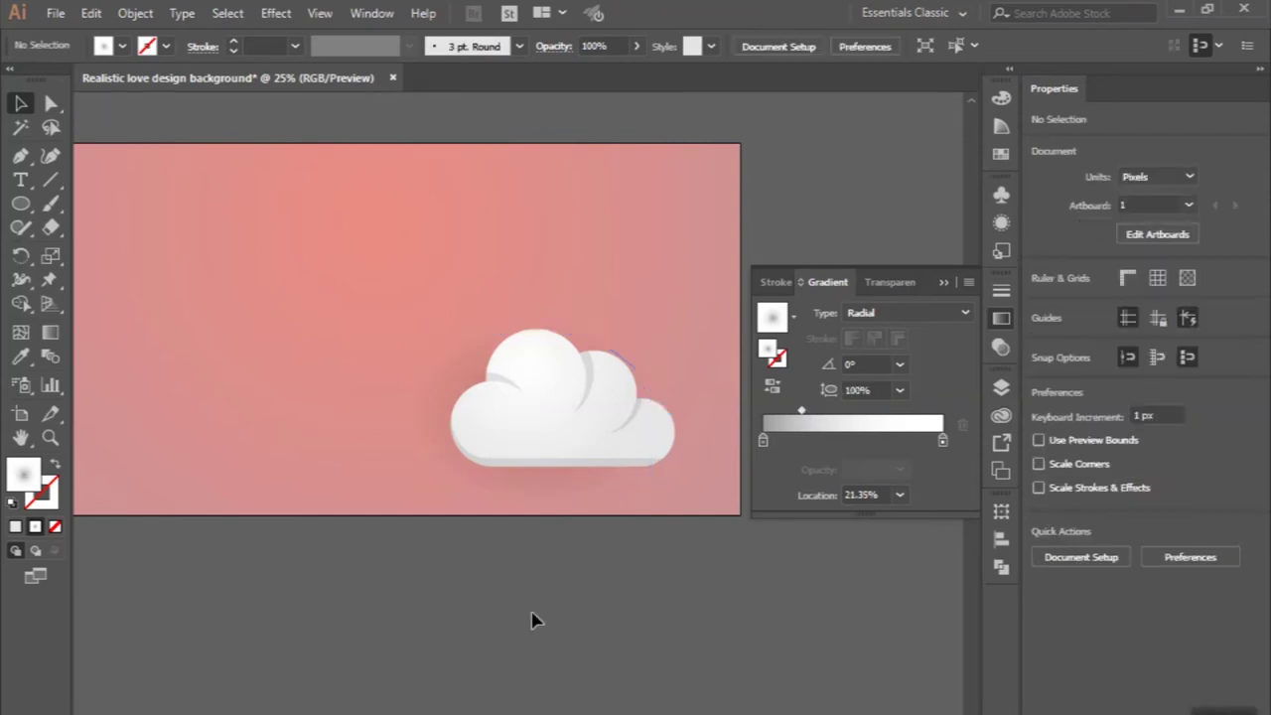
scroll(530, 618, "down", 1)
scroll(530, 619, "down", 2)
scroll(530, 619, "down", 1)
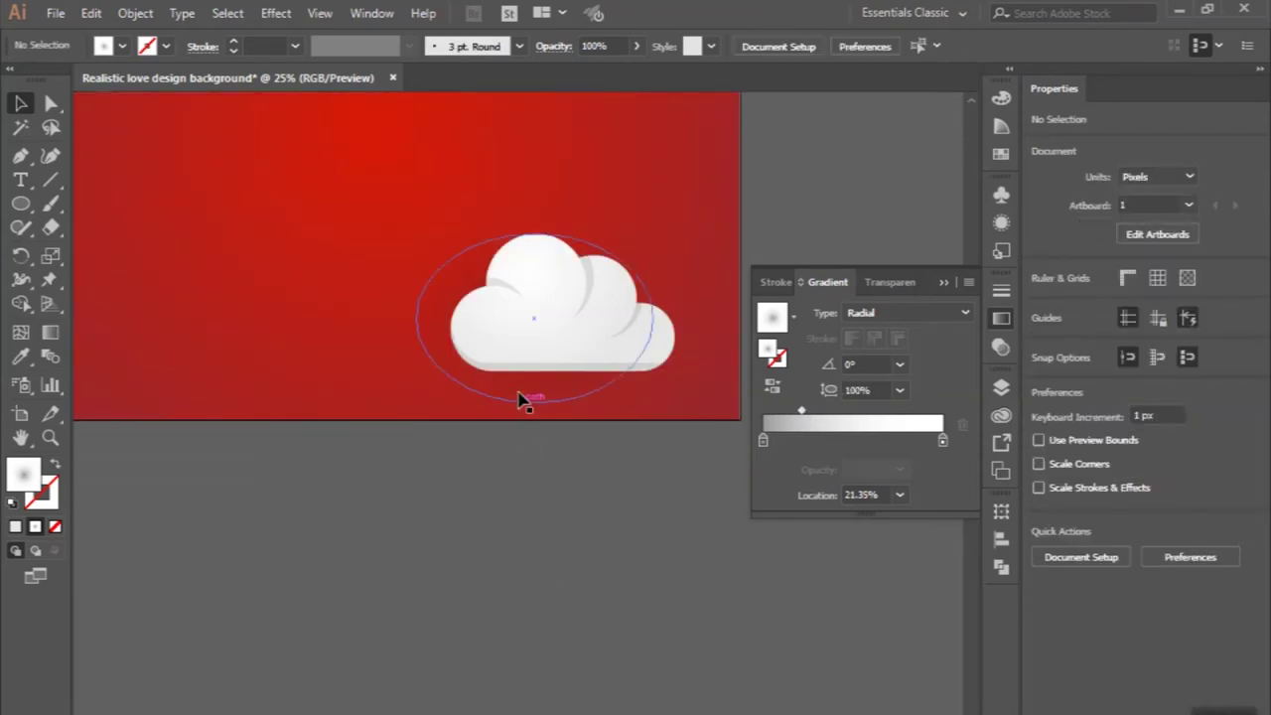
left_click(518, 399)
scroll(503, 514, "up", 1)
left_click(502, 514)
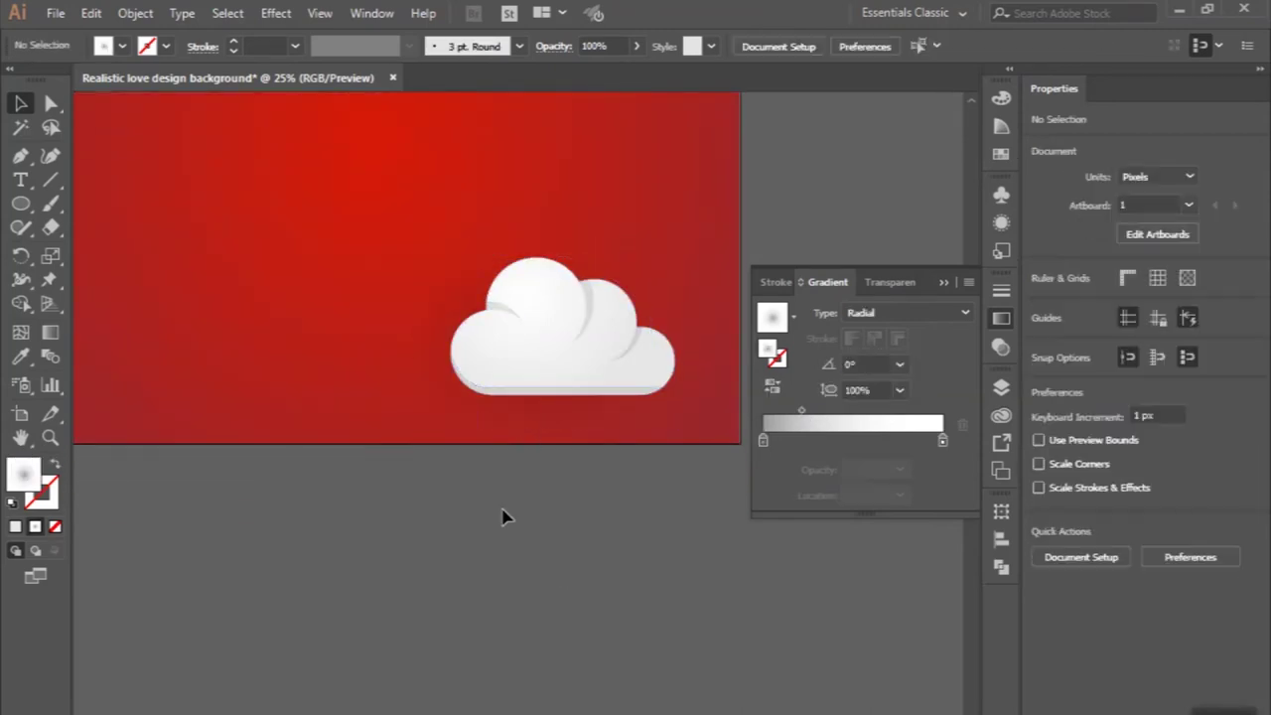
scroll(503, 514, "down", 1)
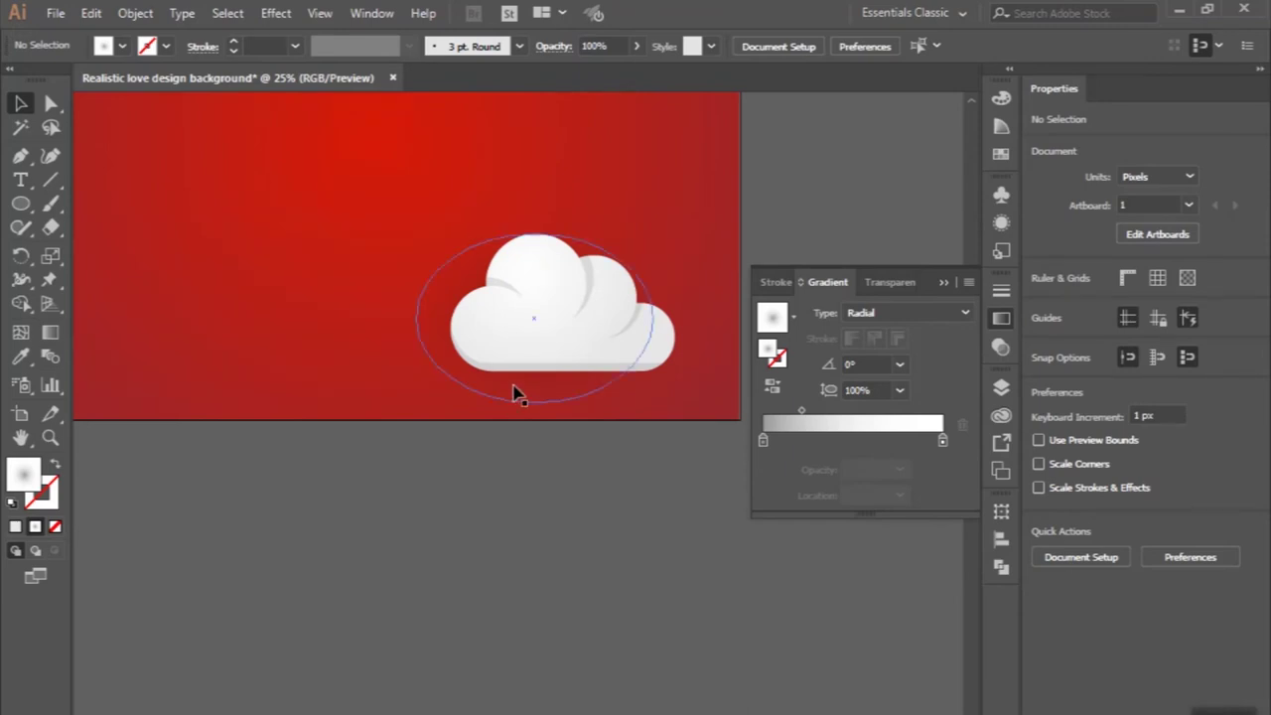
- Switch the shadow ellipse's blend mode to Darken and shift the ellipse left
double_click(518, 393)
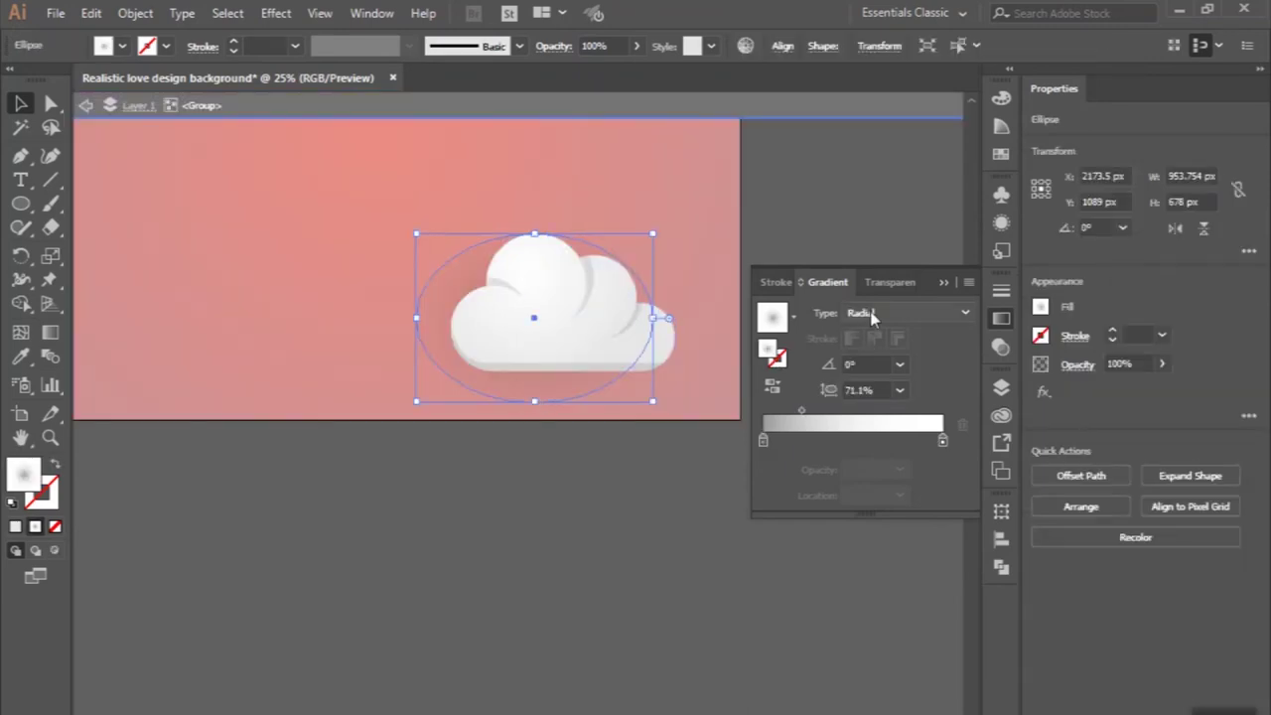
left_click(880, 283)
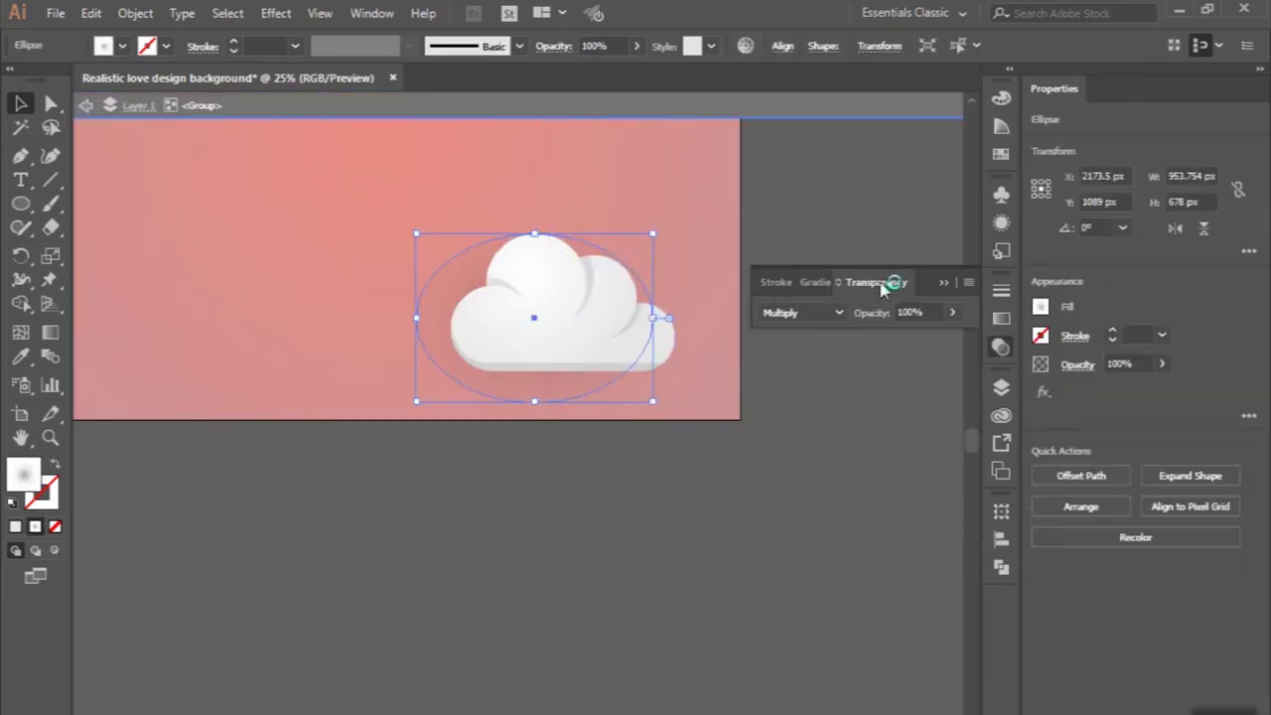
left_click(830, 314)
left_click(799, 362)
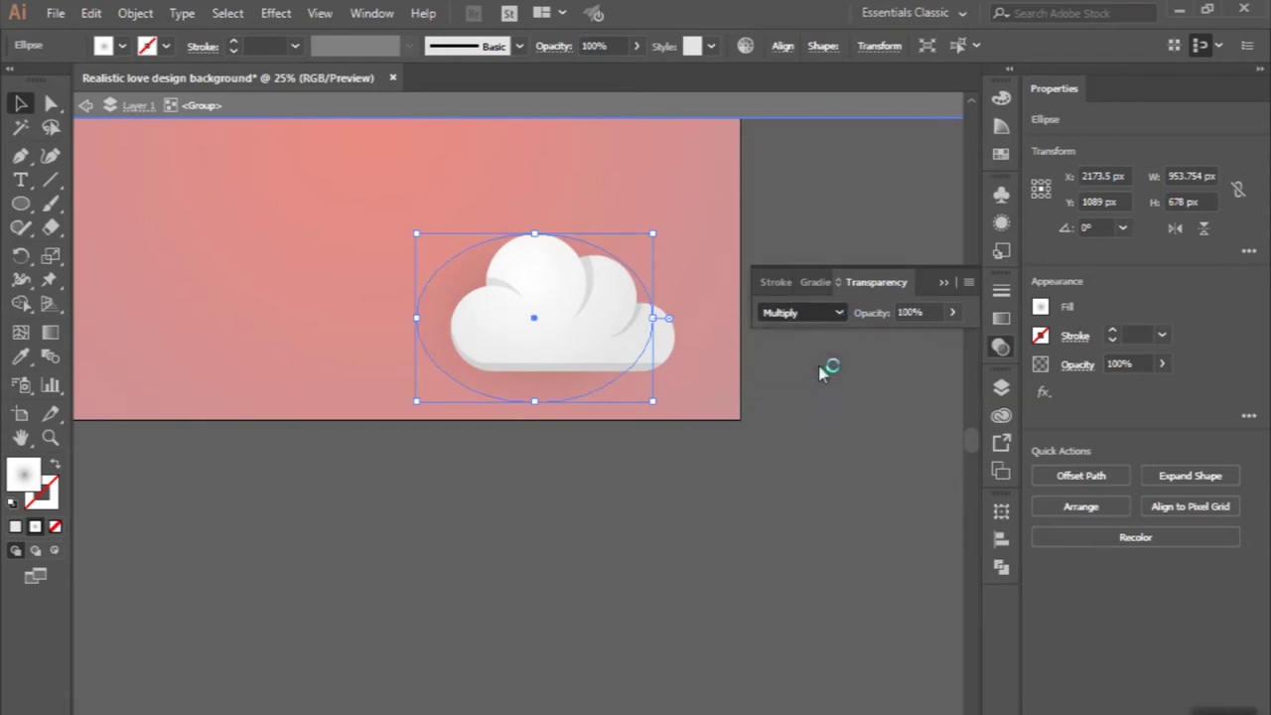
left_click(699, 474)
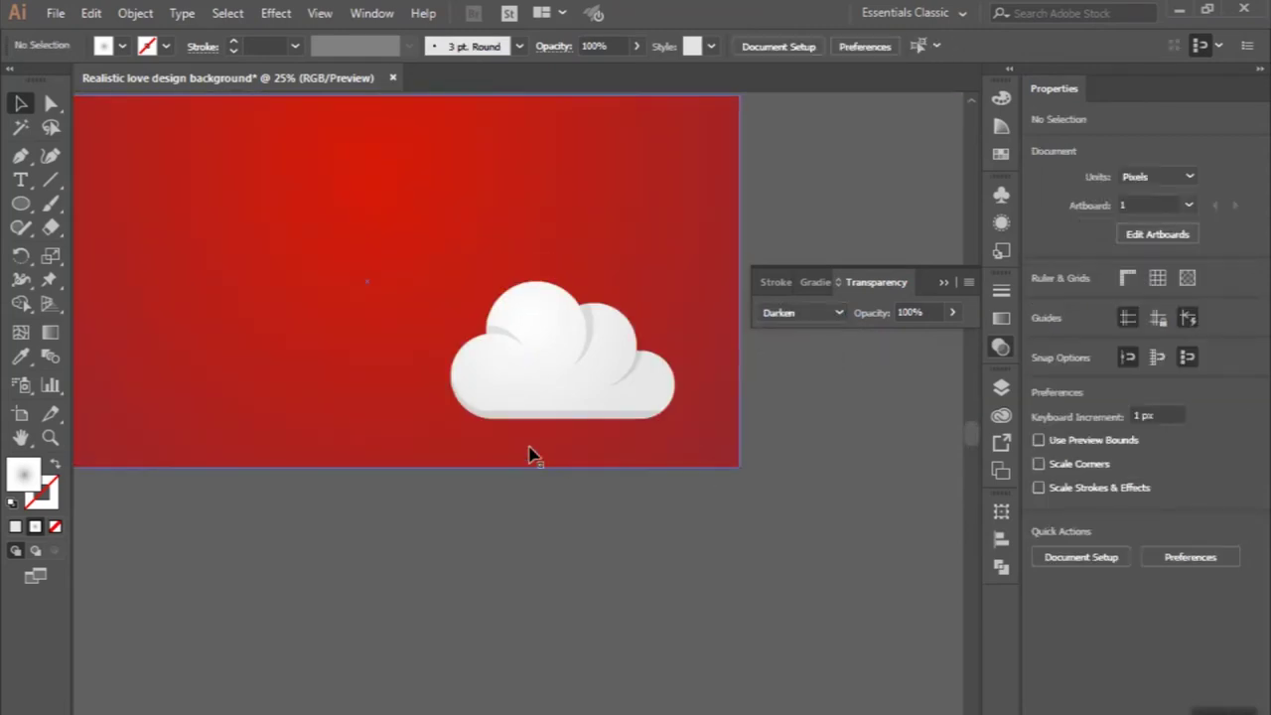
left_click_drag(512, 441, 480, 447)
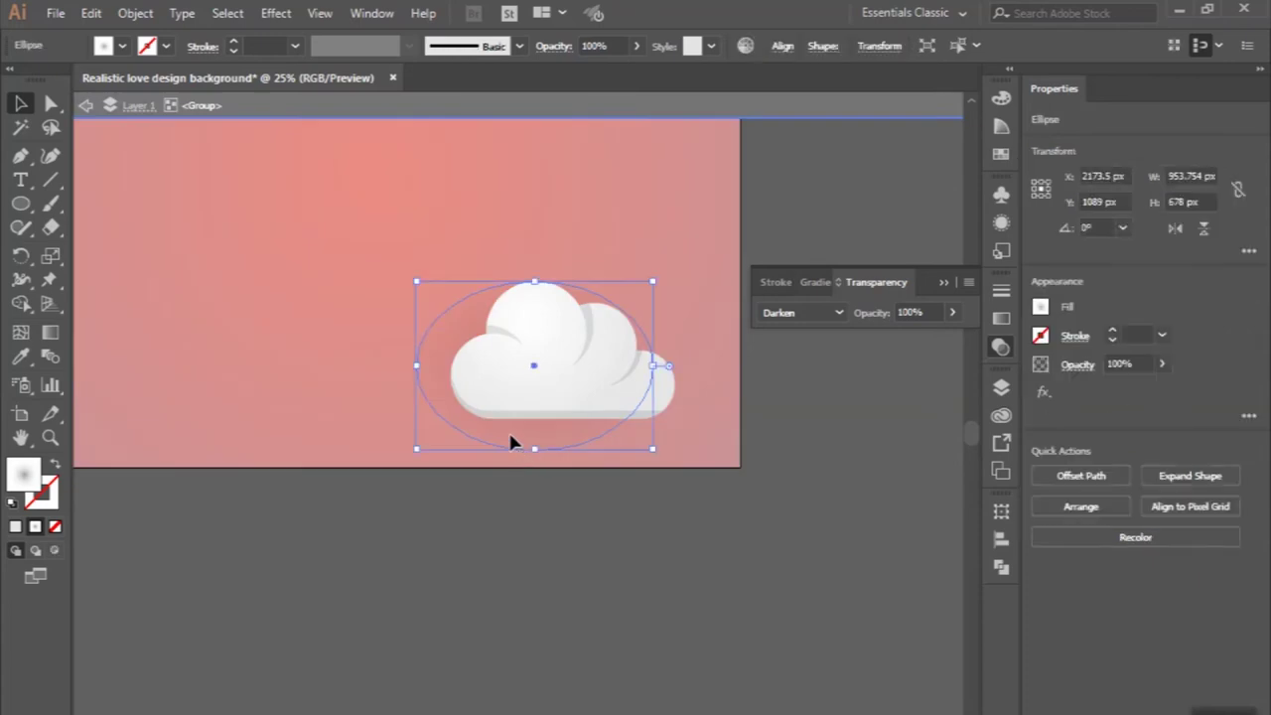
left_click(497, 553)
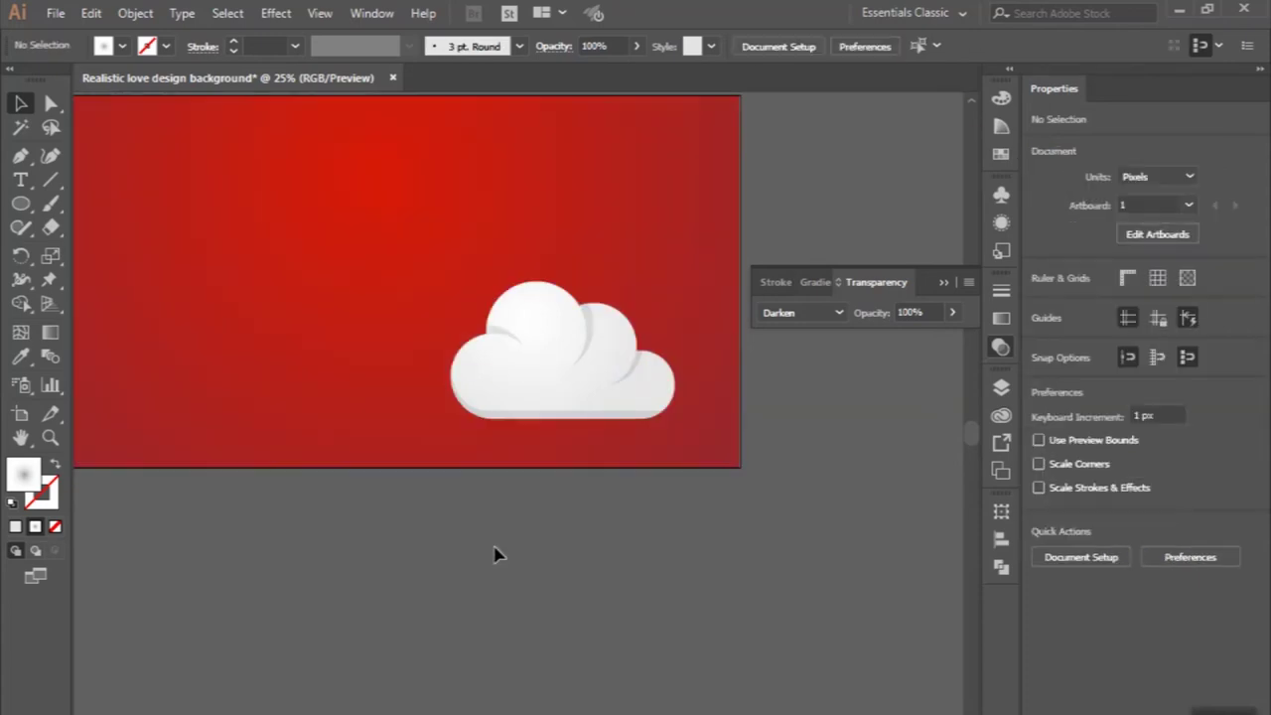
scroll(466, 477, "down", 1)
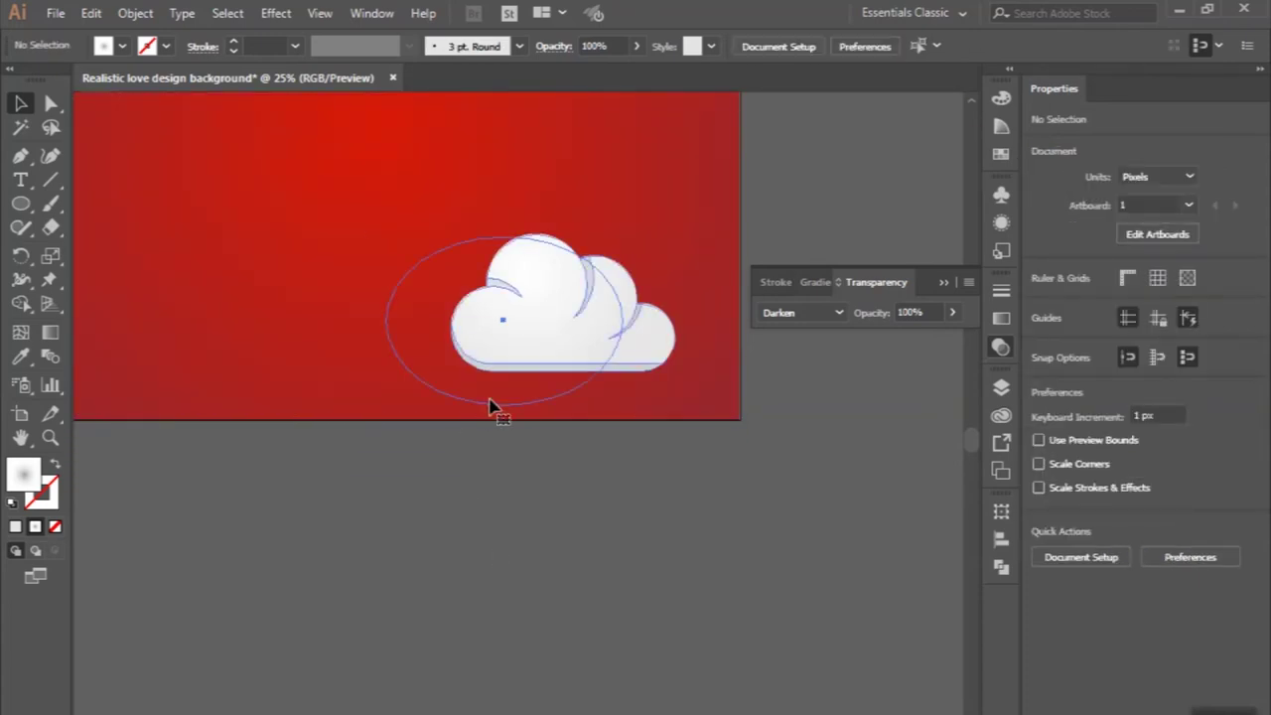
- Move the shadow ellipse up behind the cloud, to around Y 1002 px, and exit the group
double_click(491, 406)
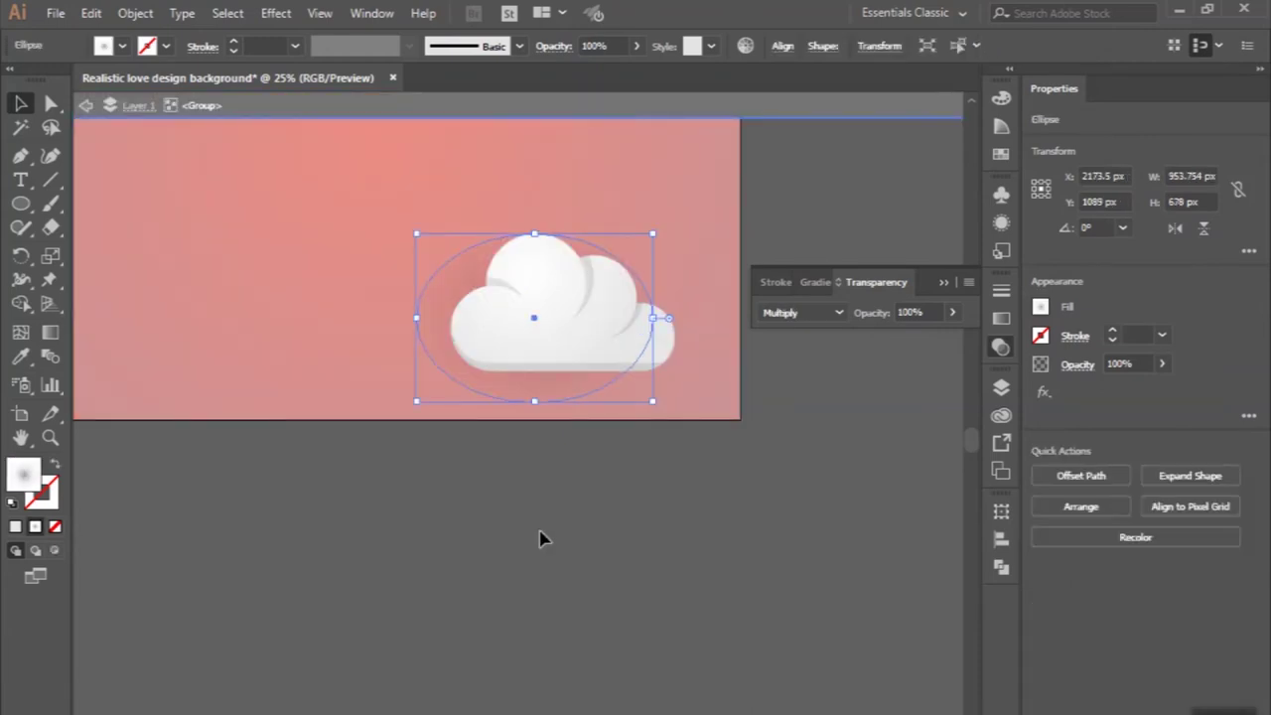
double_click(546, 547)
double_click(501, 399)
left_click_drag(543, 387, 541, 366)
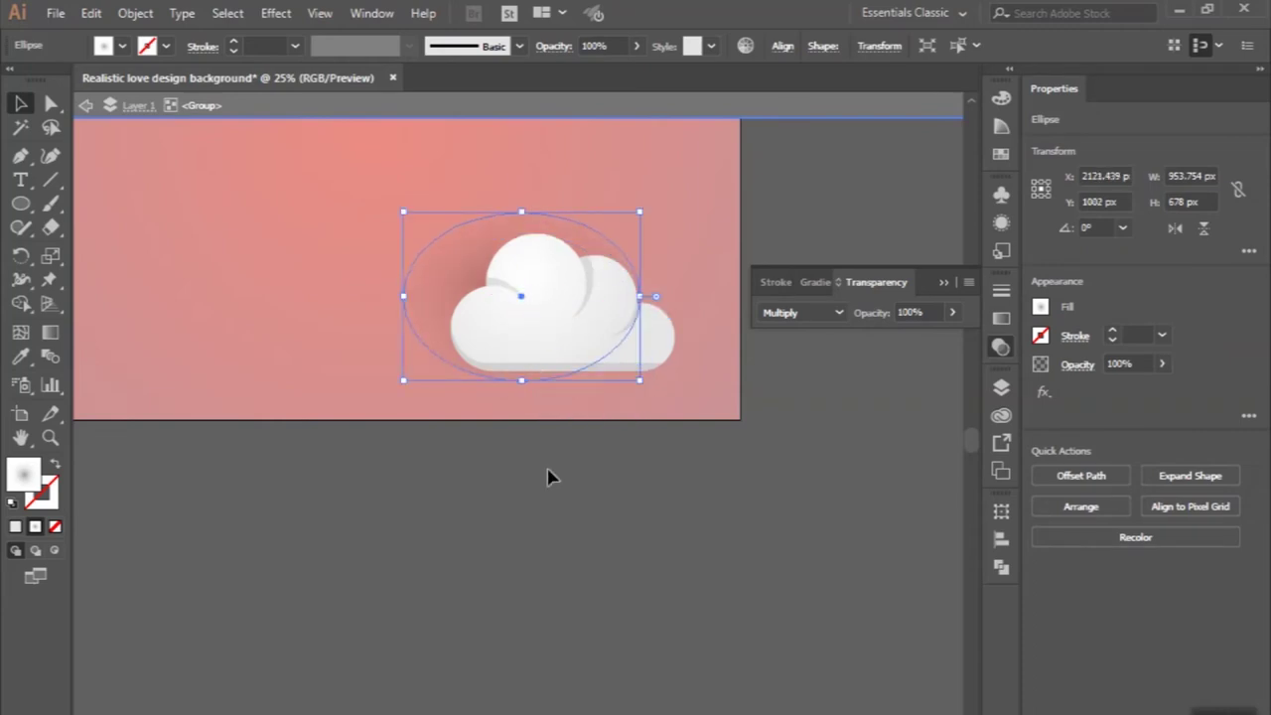
left_click(545, 486)
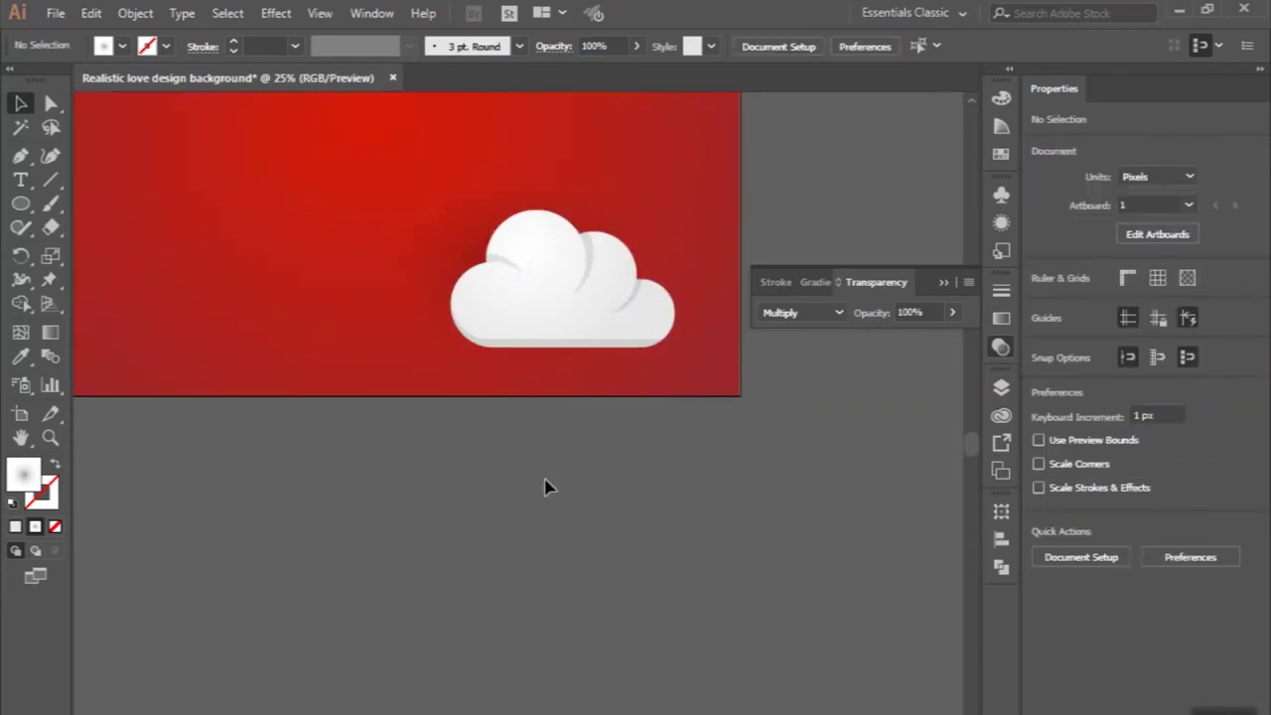
key("ctrl+minus")
scroll(547, 488, "up", 2)
scroll(603, 407, "up", 2)
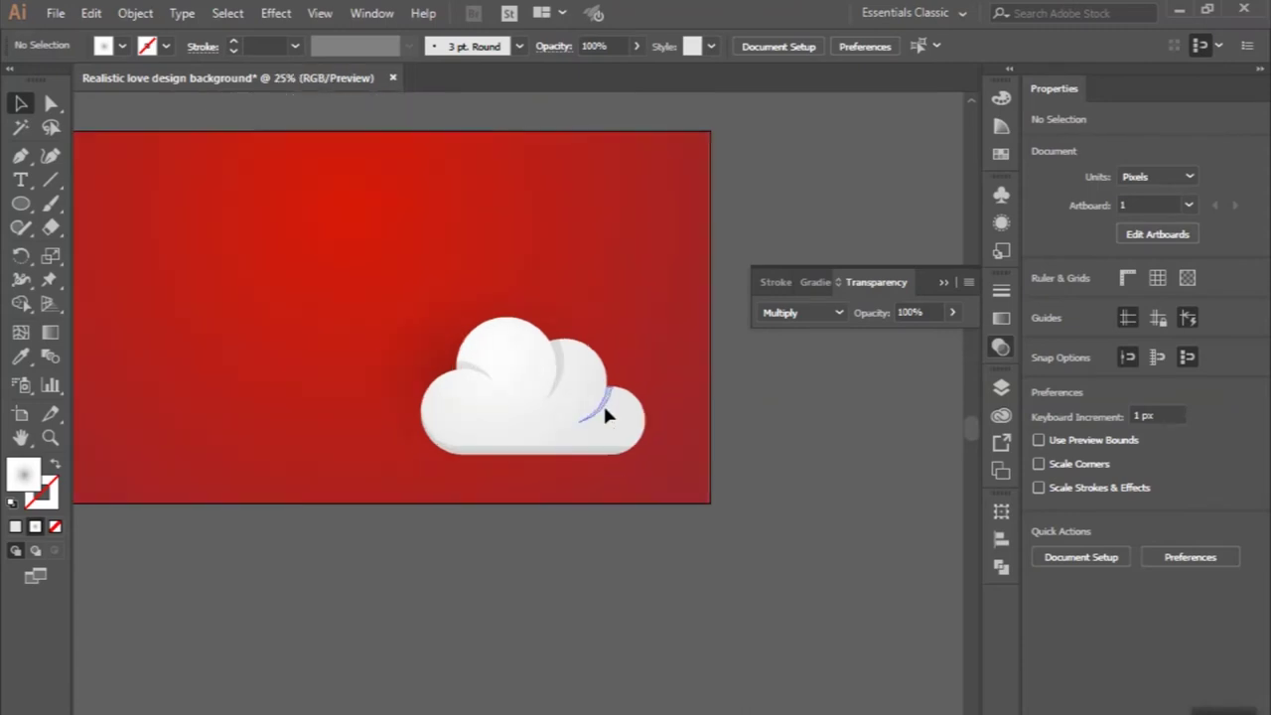
- Scale the cloud group down proportionally and move it toward the lower right
left_click(497, 326)
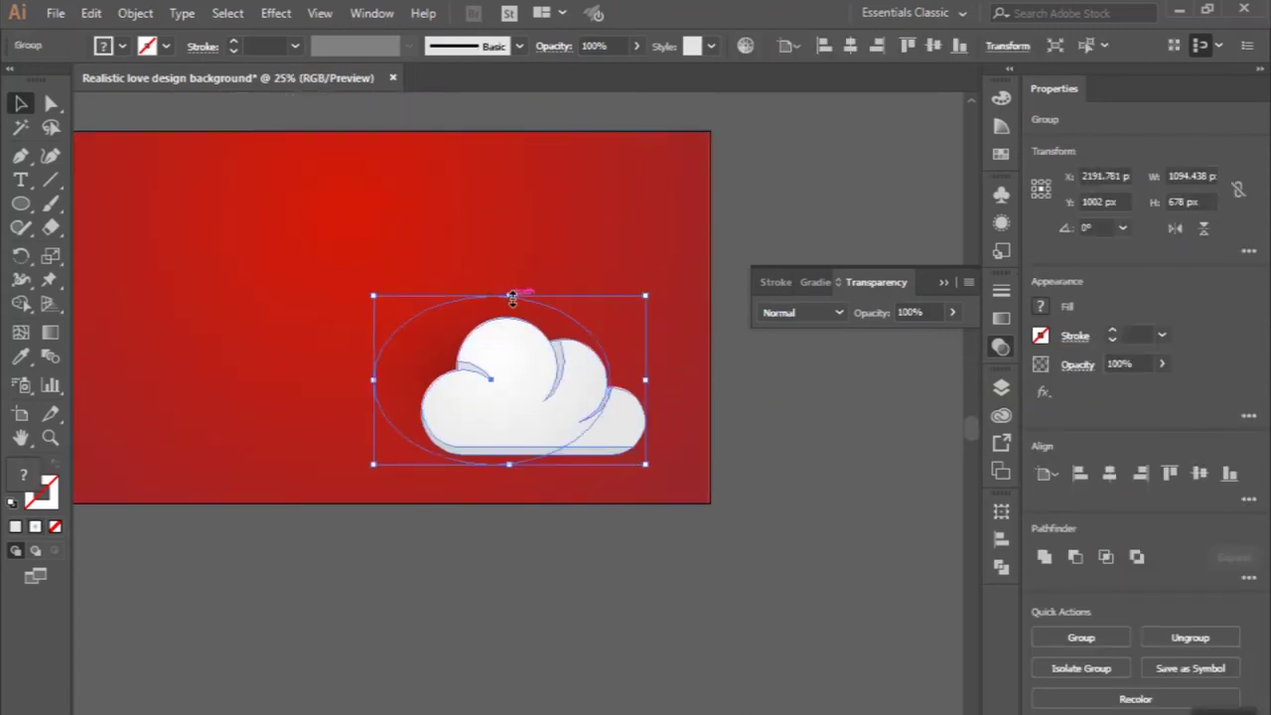
left_click_drag(511, 296, 509, 349)
mouse_move(509, 433)
left_mouse_down()
mouse_move(579, 452)
mouse_move(520, 425)
left_mouse_up()
left_click(500, 592)
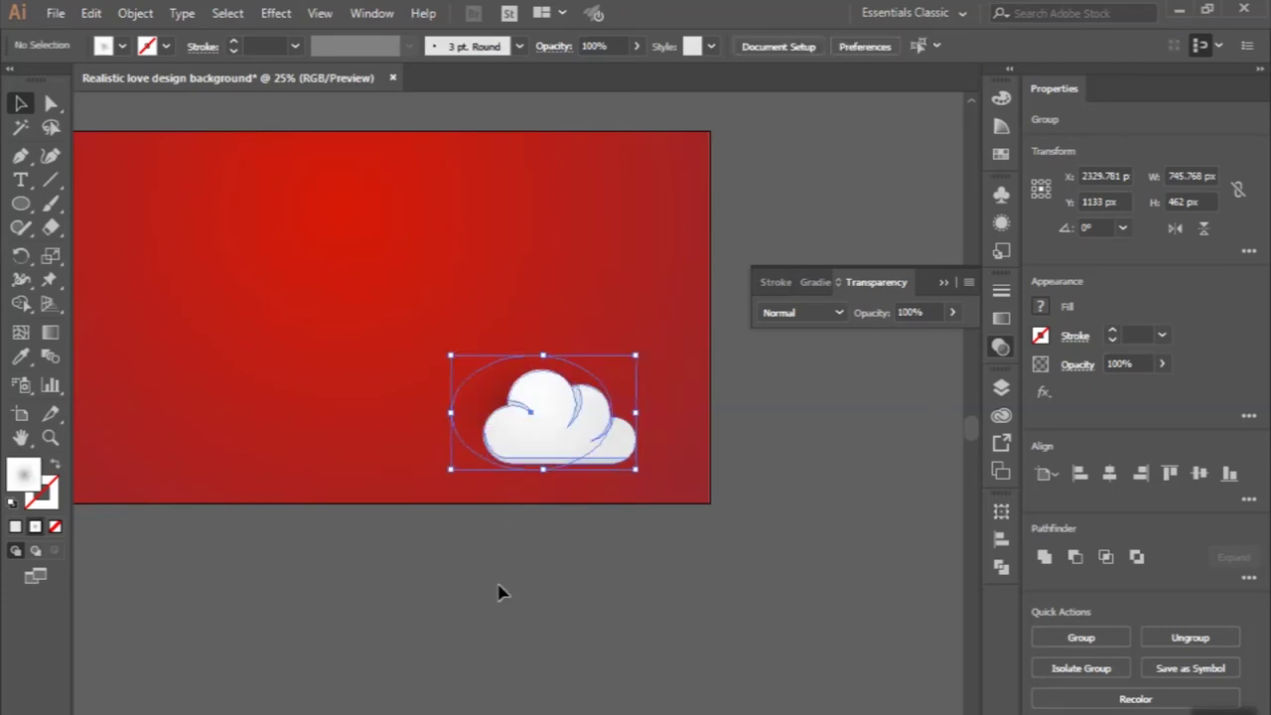
- Draw an 84 × 84 px circle just left of the cloud
scroll(500, 592, "down", 1)
scroll(499, 592, "down", 1)
scroll(502, 592, "right", 1)
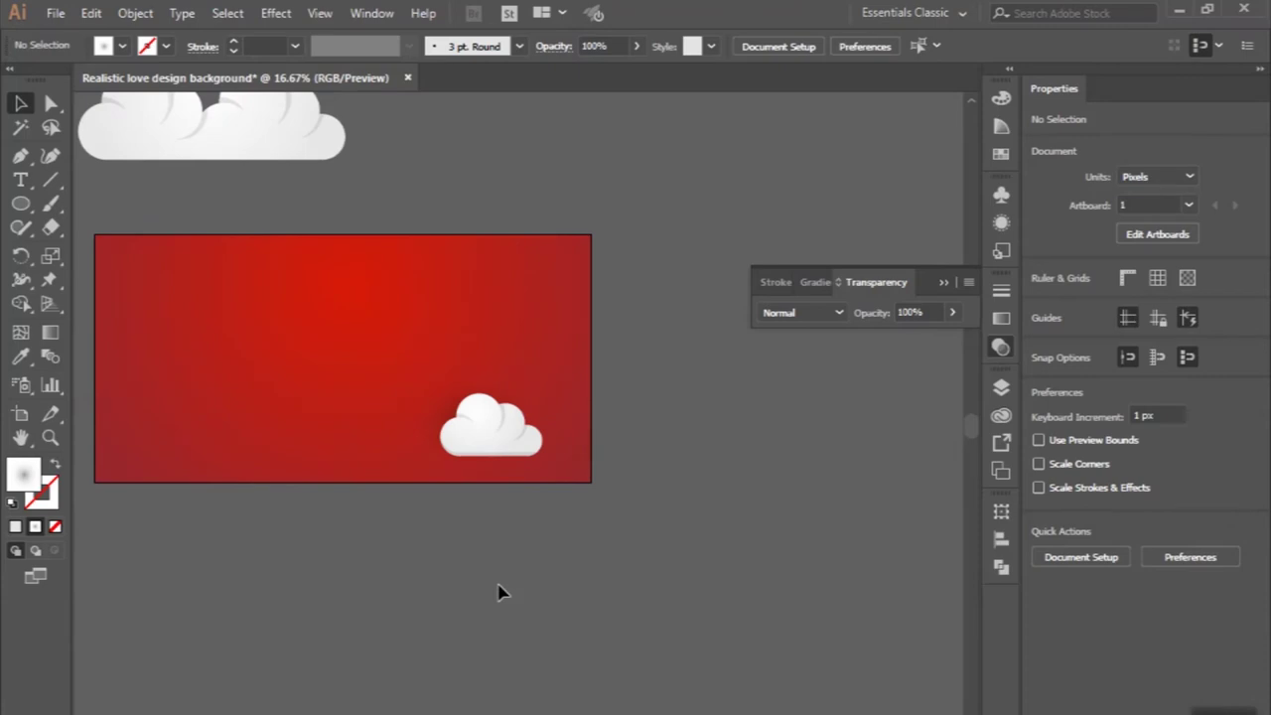
scroll(391, 506, "up", 1)
scroll(391, 507, "up", 1)
scroll(394, 509, "up", 1)
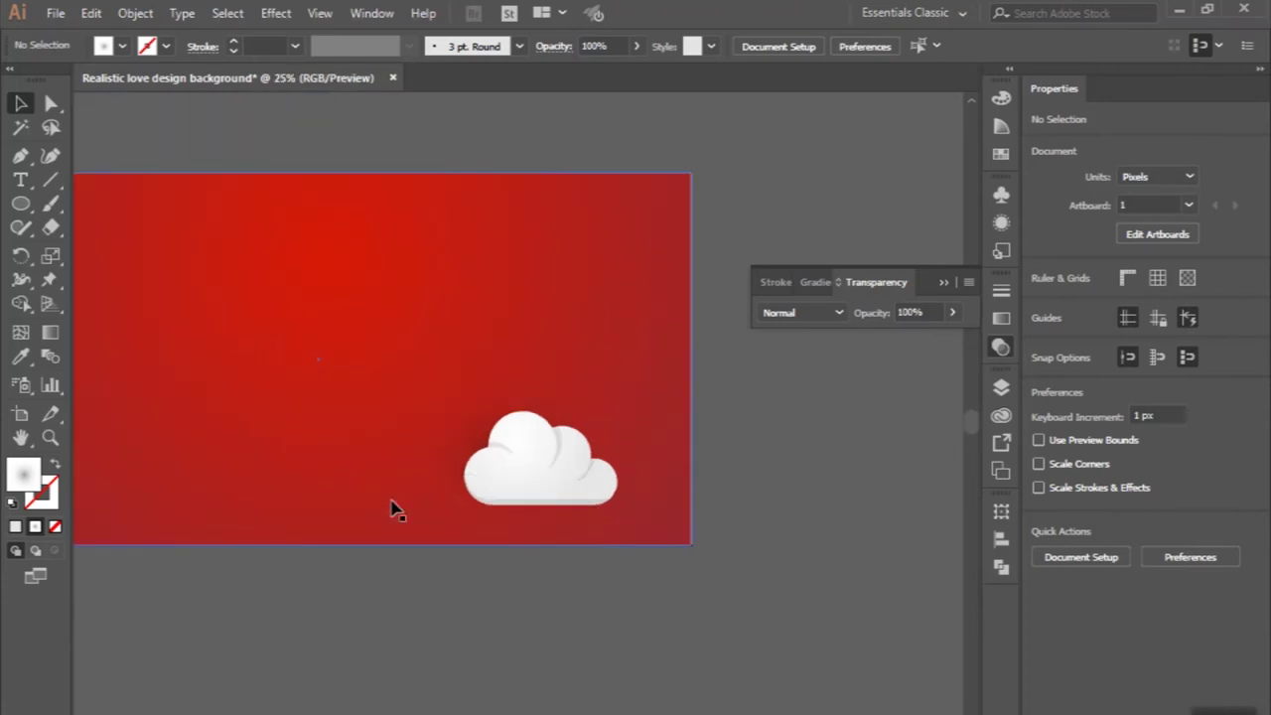
scroll(391, 509, "left", 1)
scroll(391, 509, "left", 1)
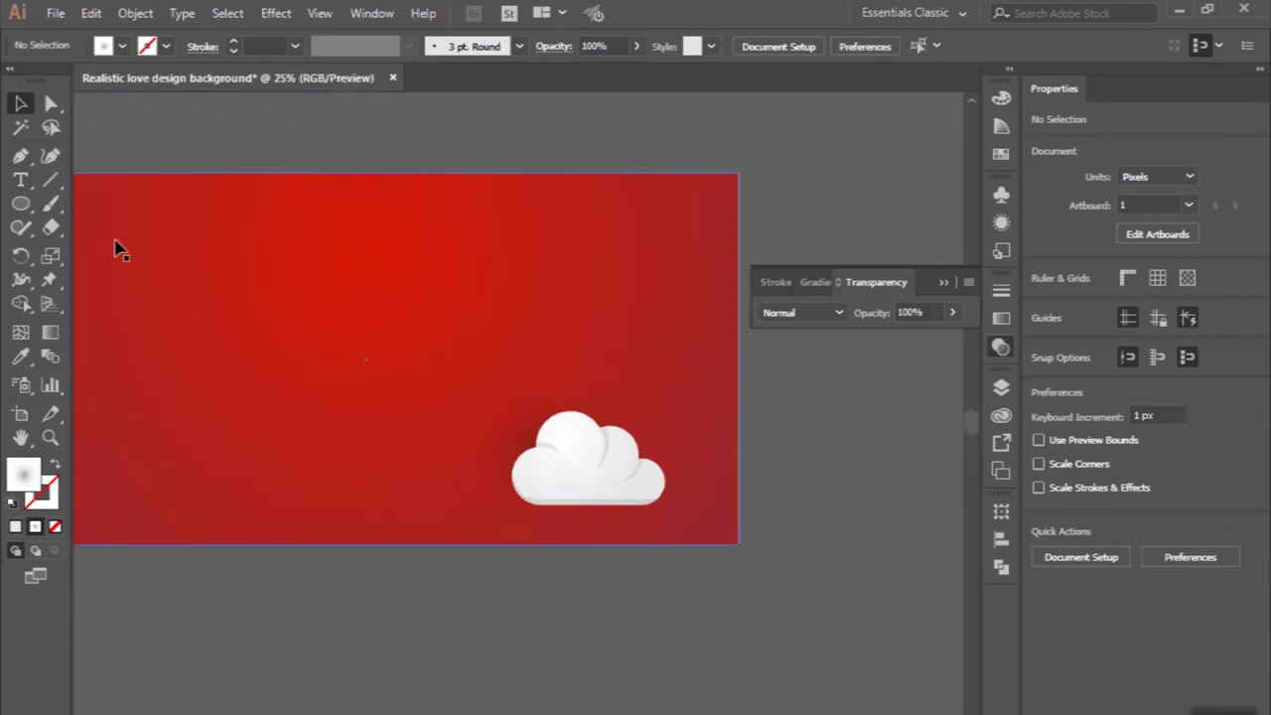
left_click(20, 203)
scroll(460, 472, "up", 1)
left_click_drag(464, 444, 478, 459)
- Give the small circle the cloud's white fill with the Eyedropper
left_click(19, 356)
left_click(616, 424)
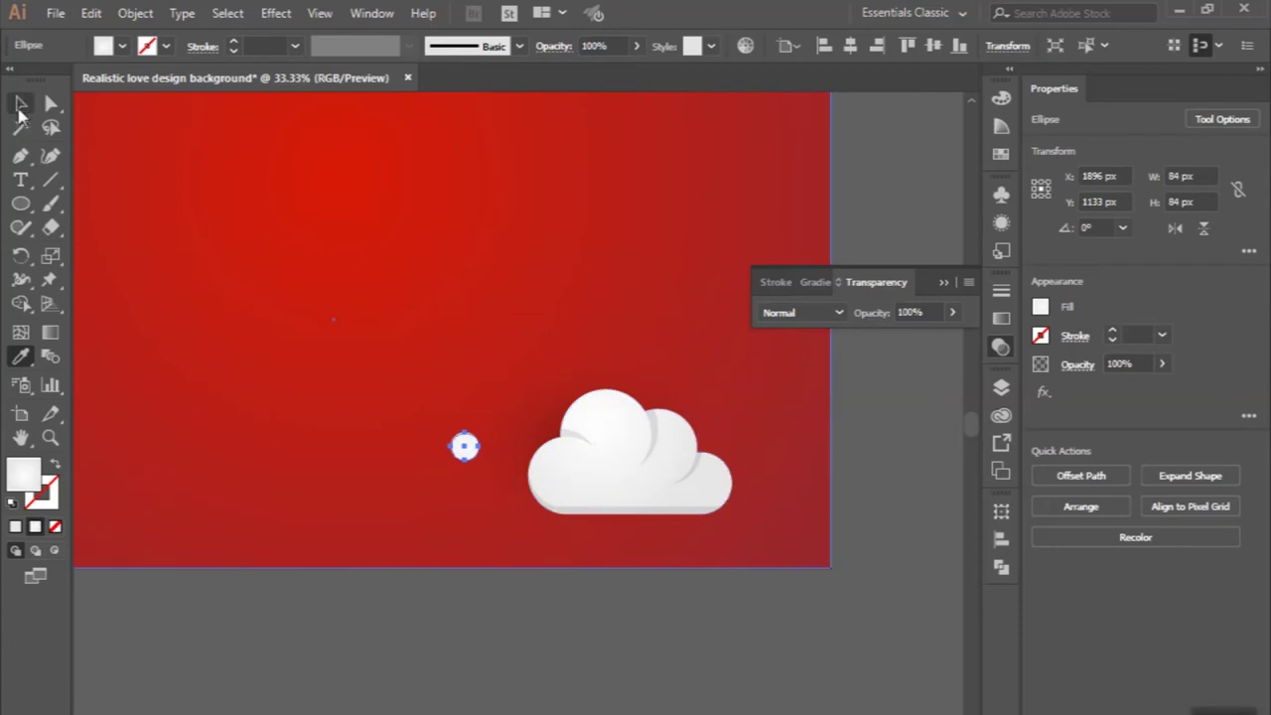
left_click(20, 103)
left_click(330, 631)
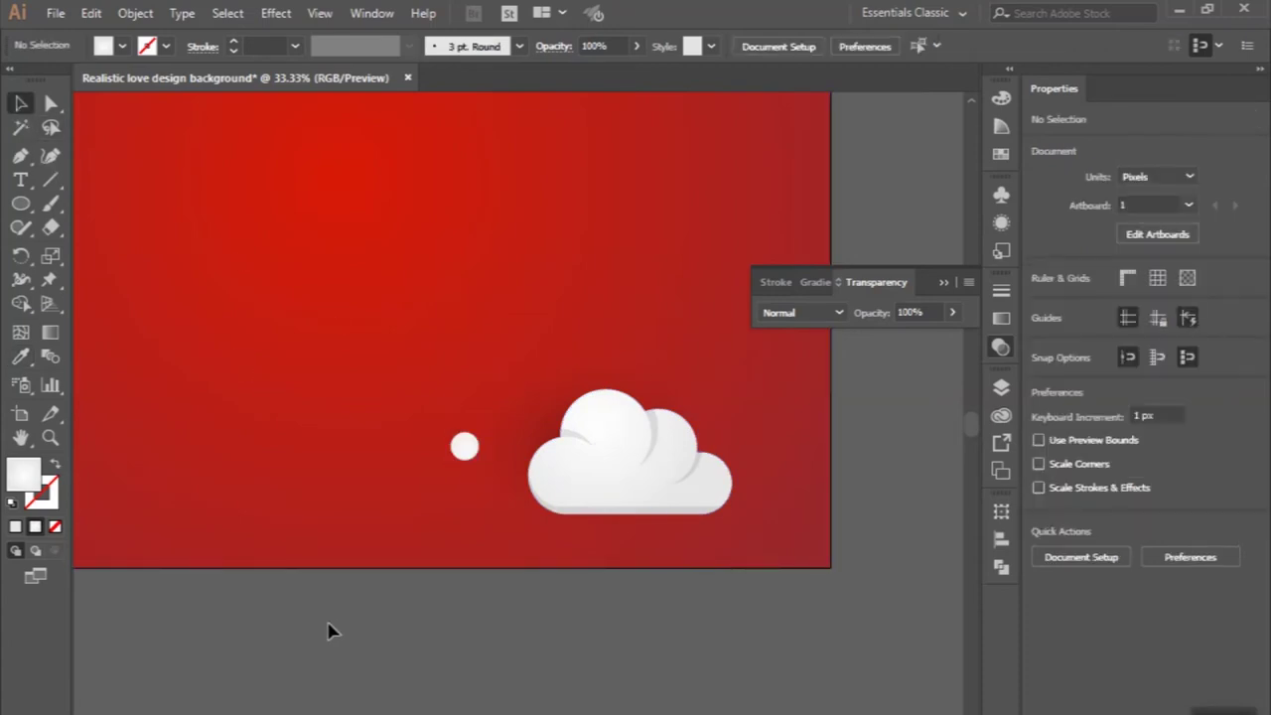
- Move the circle up to the cloud's upper-left, near X 1990, Y 1063 px
scroll(330, 630, "down", 3)
scroll(508, 467, "up", 1)
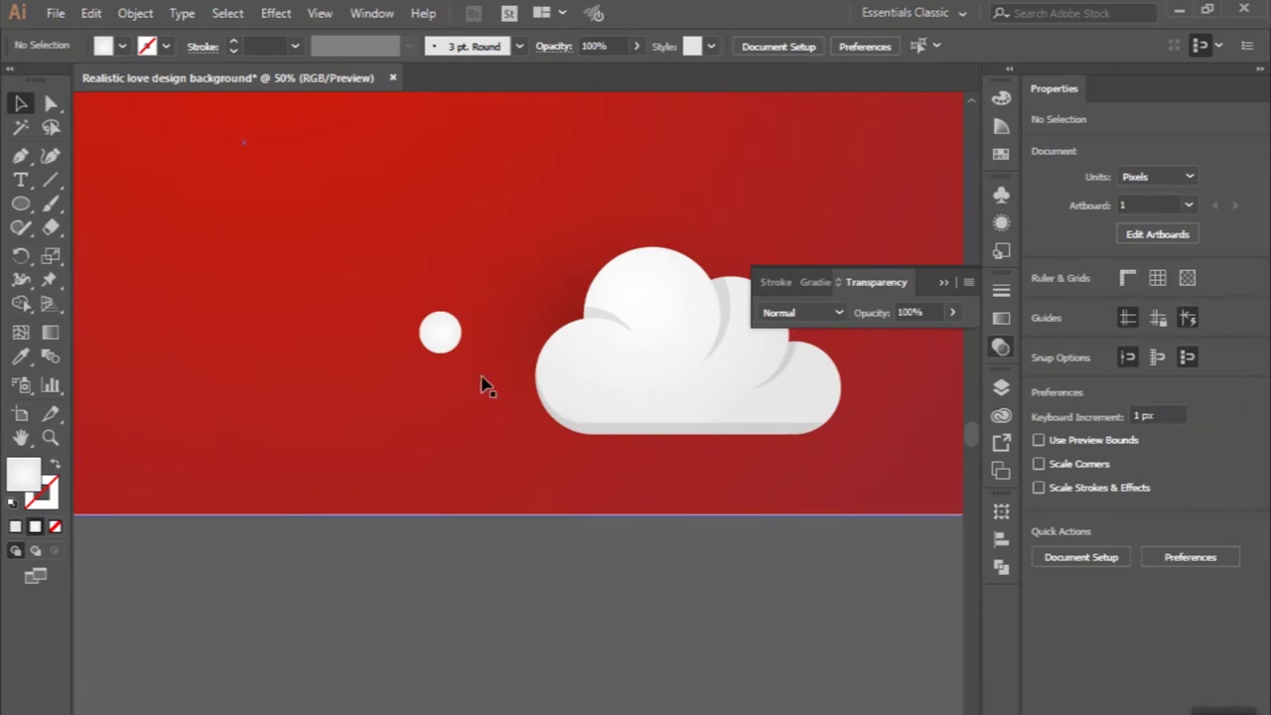
left_click_drag(447, 350, 494, 313)
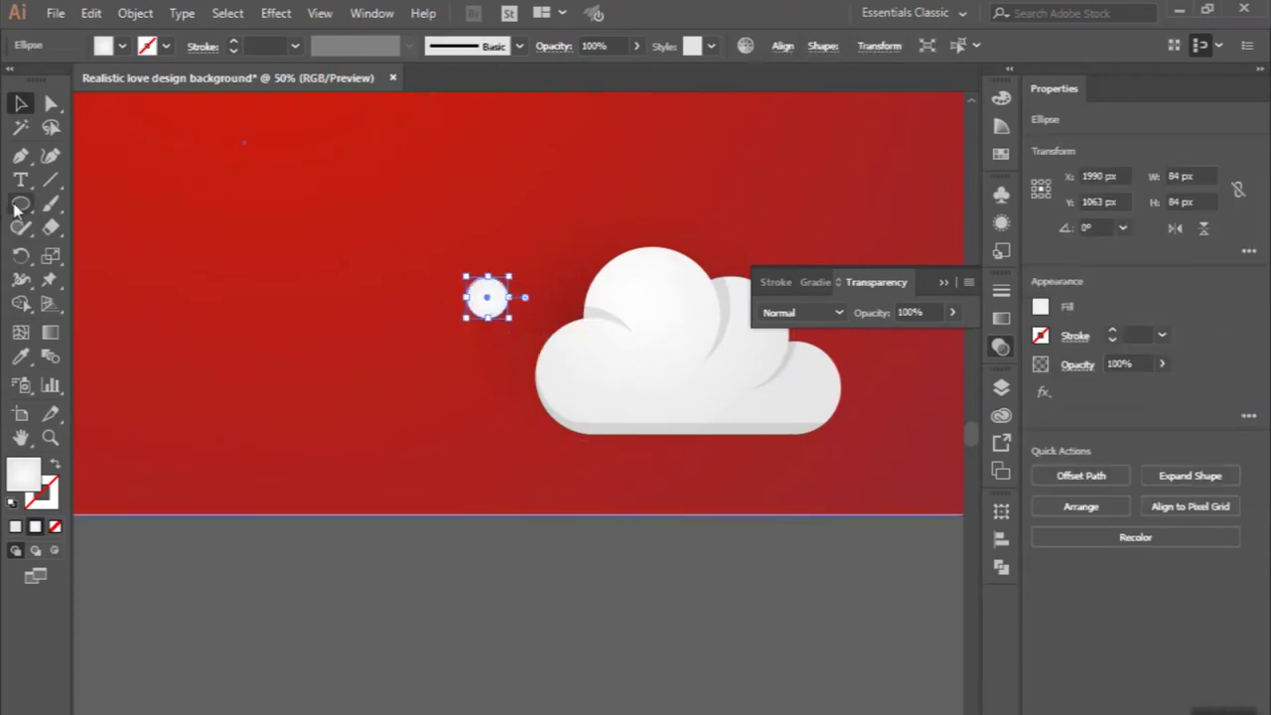
left_click_drag(17, 208, 94, 207)
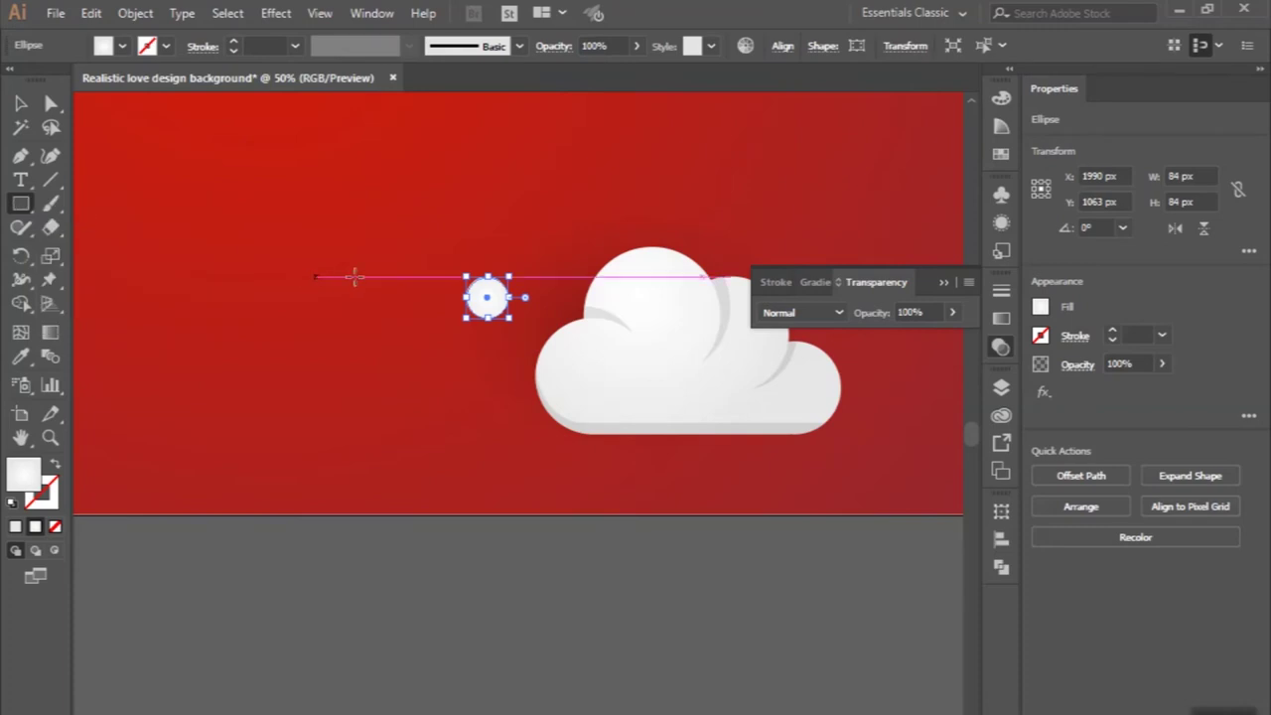
- Draw a rectangle left of the circle and fully round its corners into a pill
left_click_drag(402, 278, 249, 318)
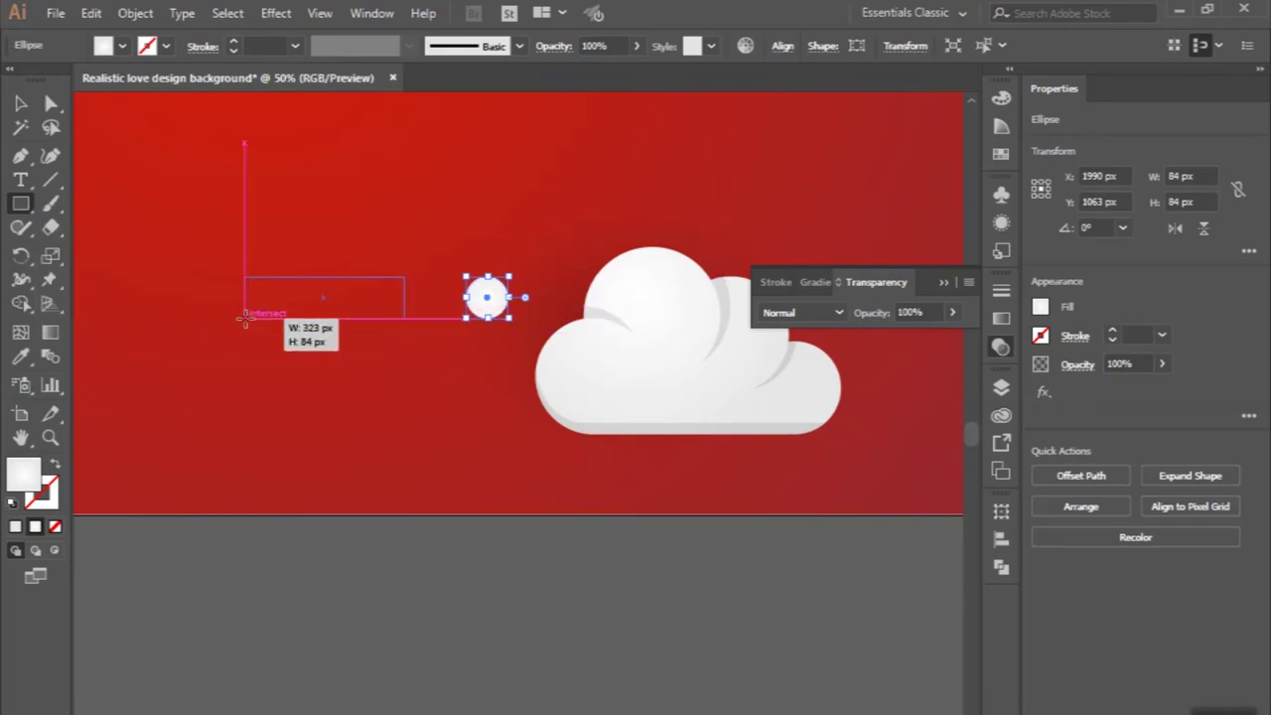
left_click_drag(249, 318, 199, 318)
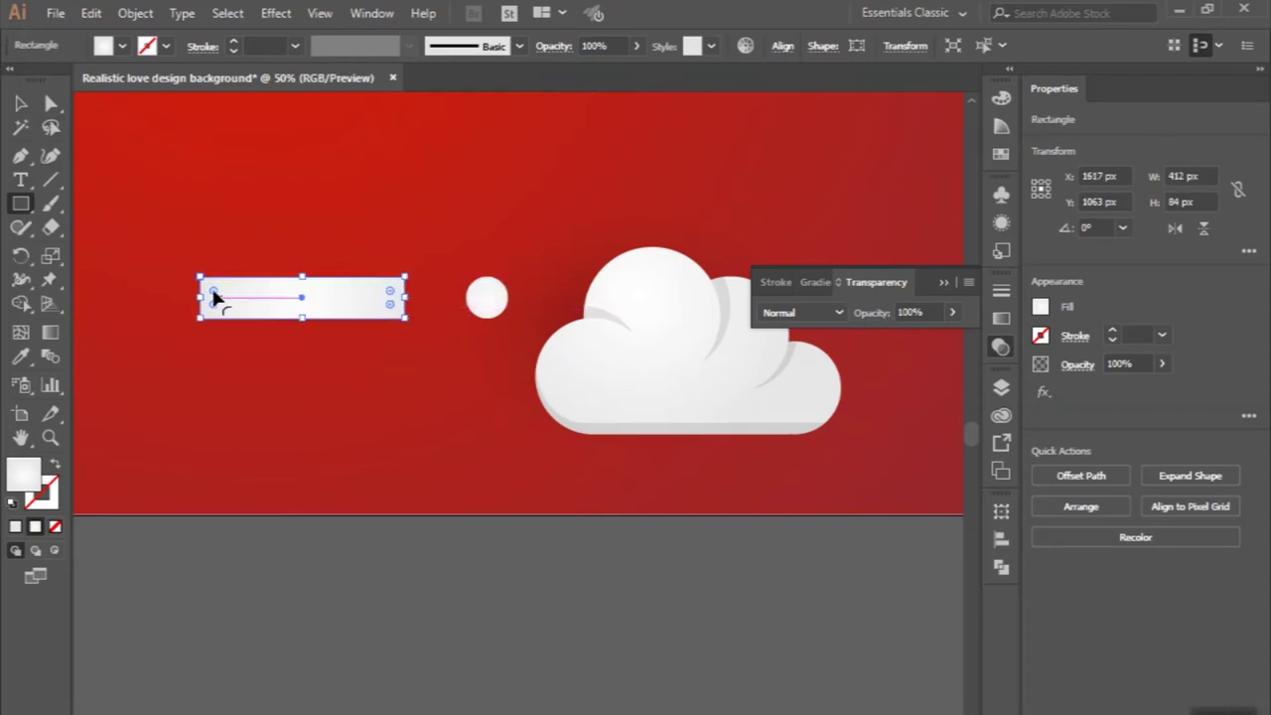
left_click_drag(213, 291, 288, 307)
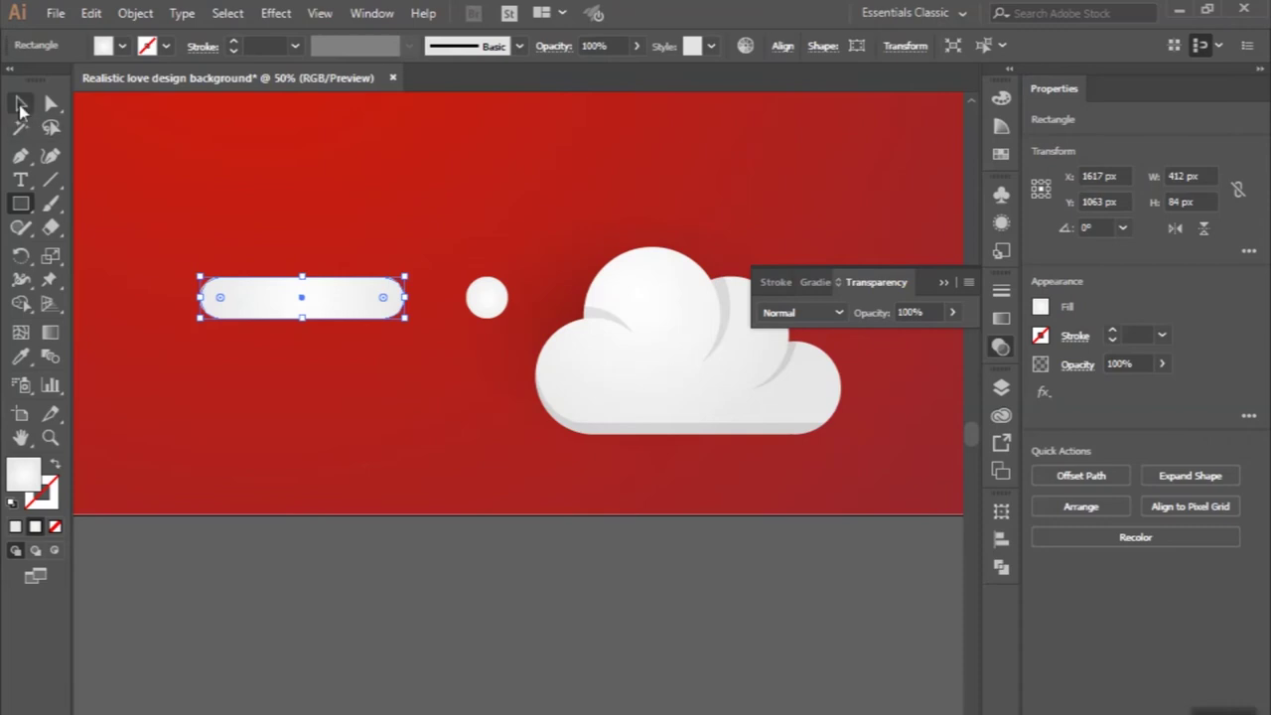
left_click(21, 104)
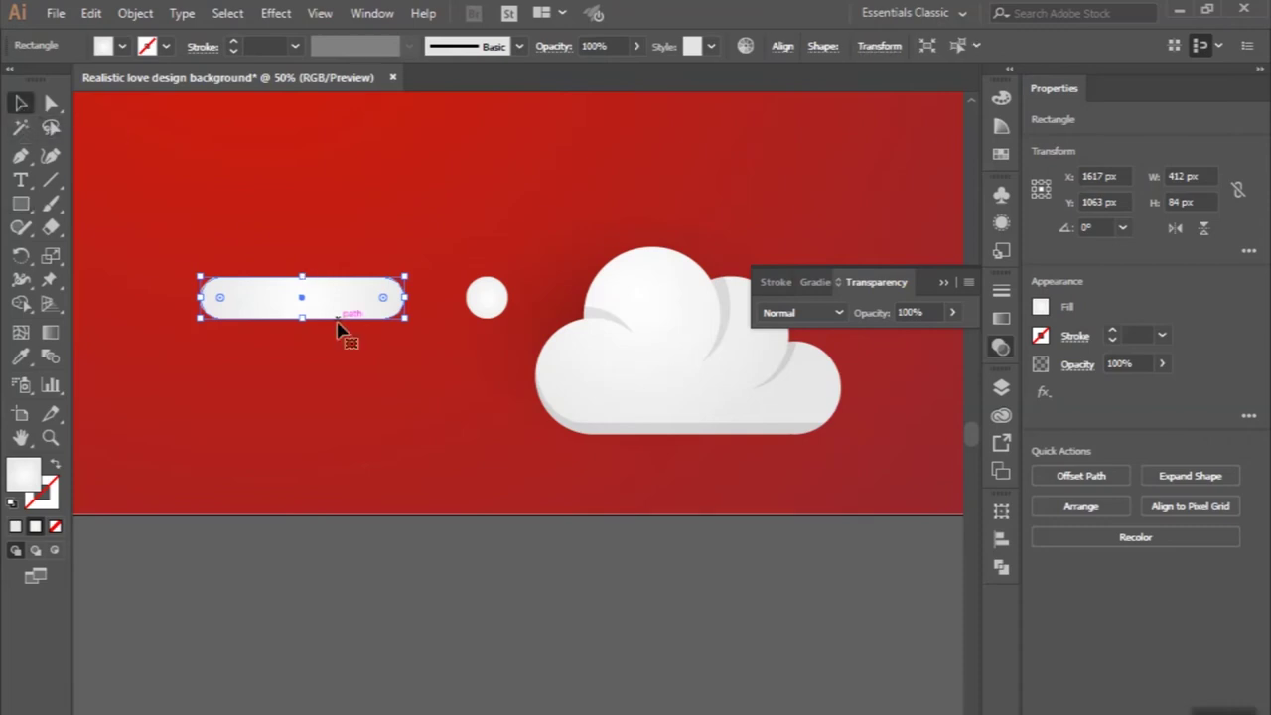
left_click_drag(339, 317, 362, 312)
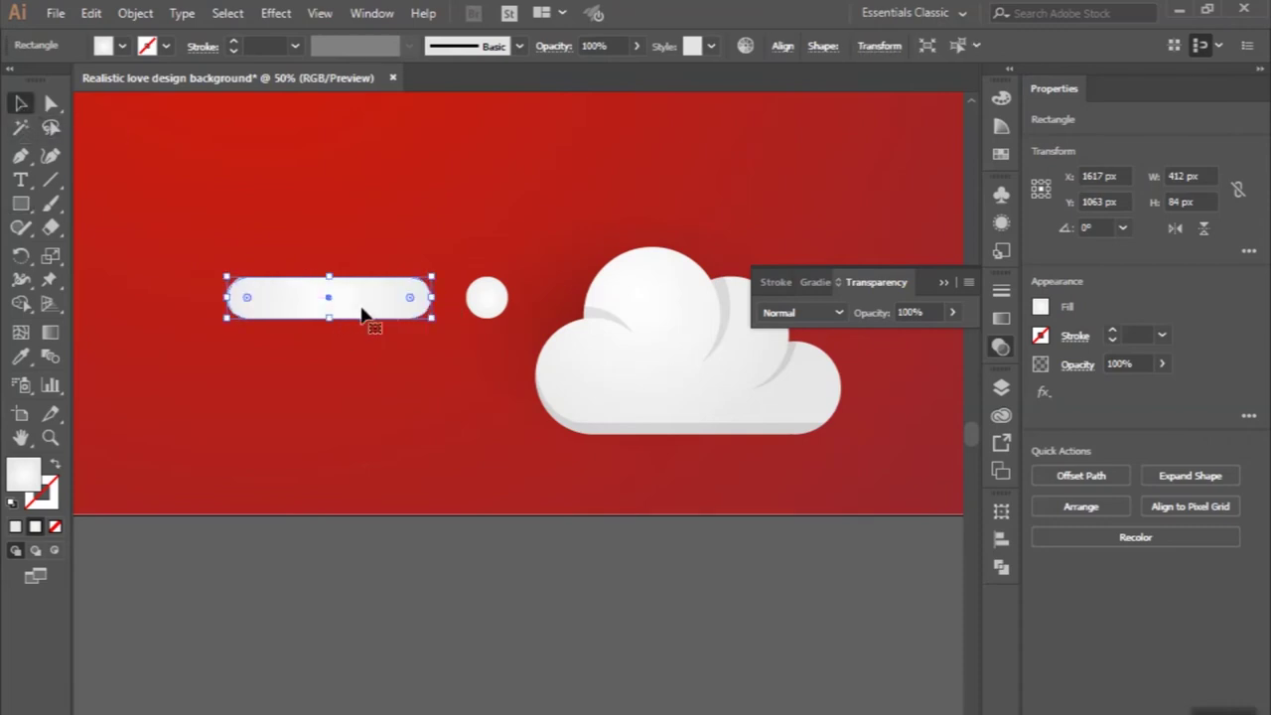
- Scale the pill and circle together to 270 × 40 px and move them right of the cloud
scroll(363, 313, "down", 1)
left_click(447, 301, "shift")
scroll(393, 287, "up", 1)
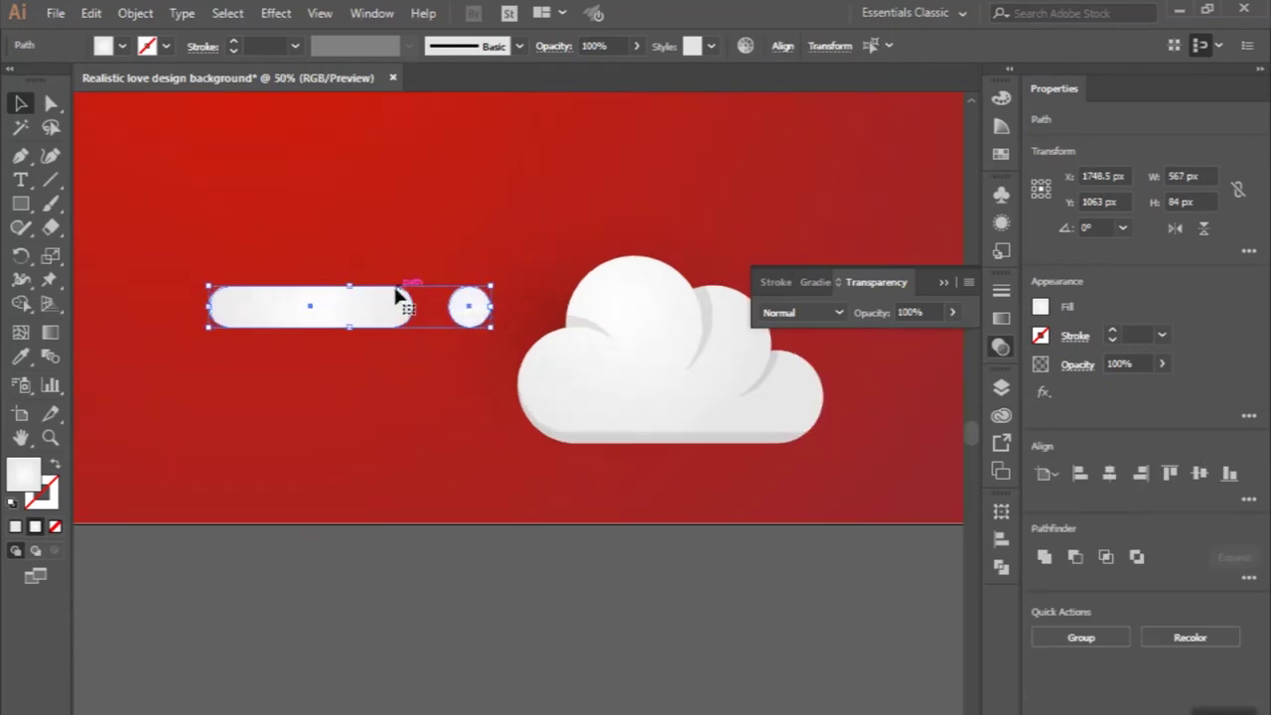
left_click_drag(353, 287, 358, 300)
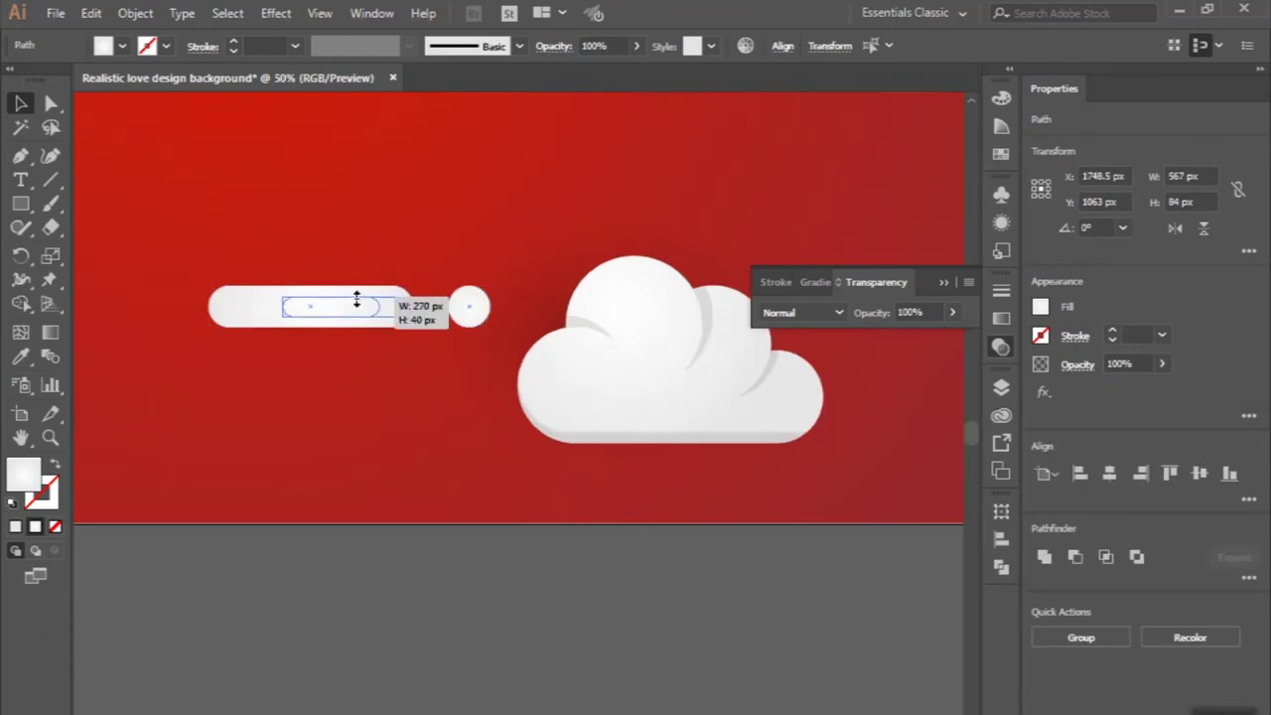
scroll(364, 318, "down", 1)
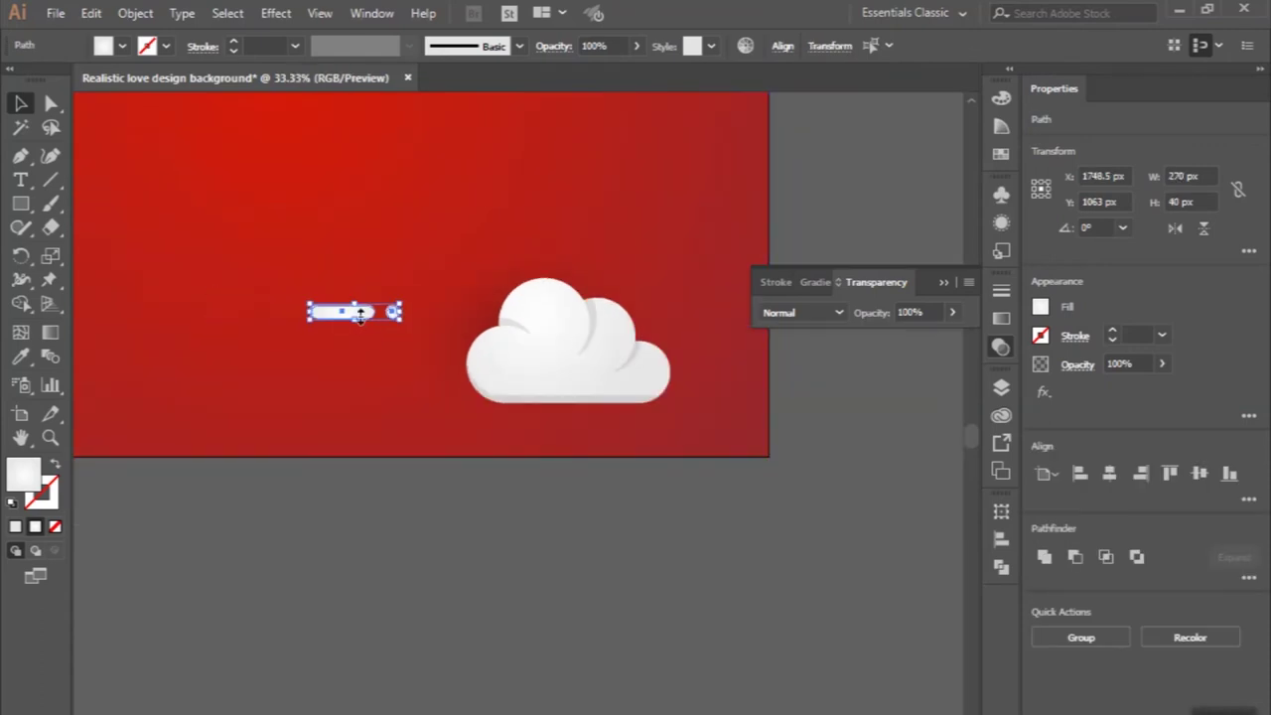
left_click_drag(344, 315, 685, 329)
scroll(695, 347, "right", 3)
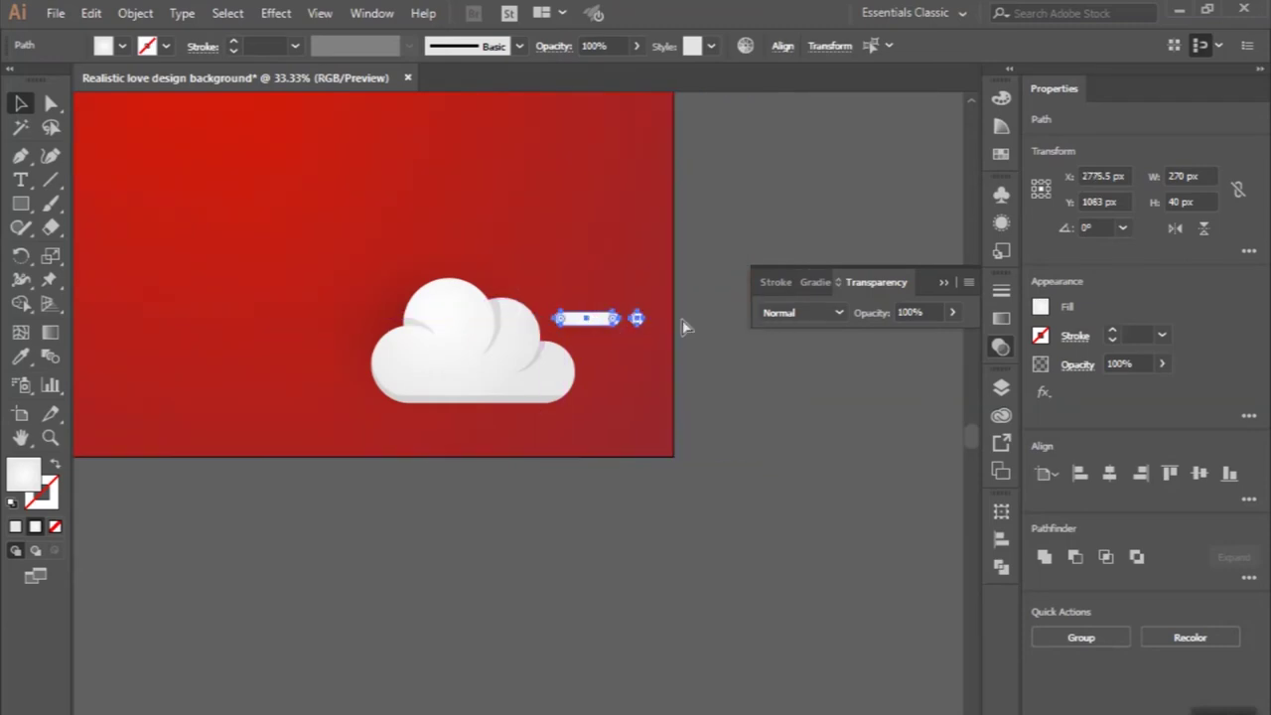
left_click(695, 347)
scroll(650, 328, "up", 1)
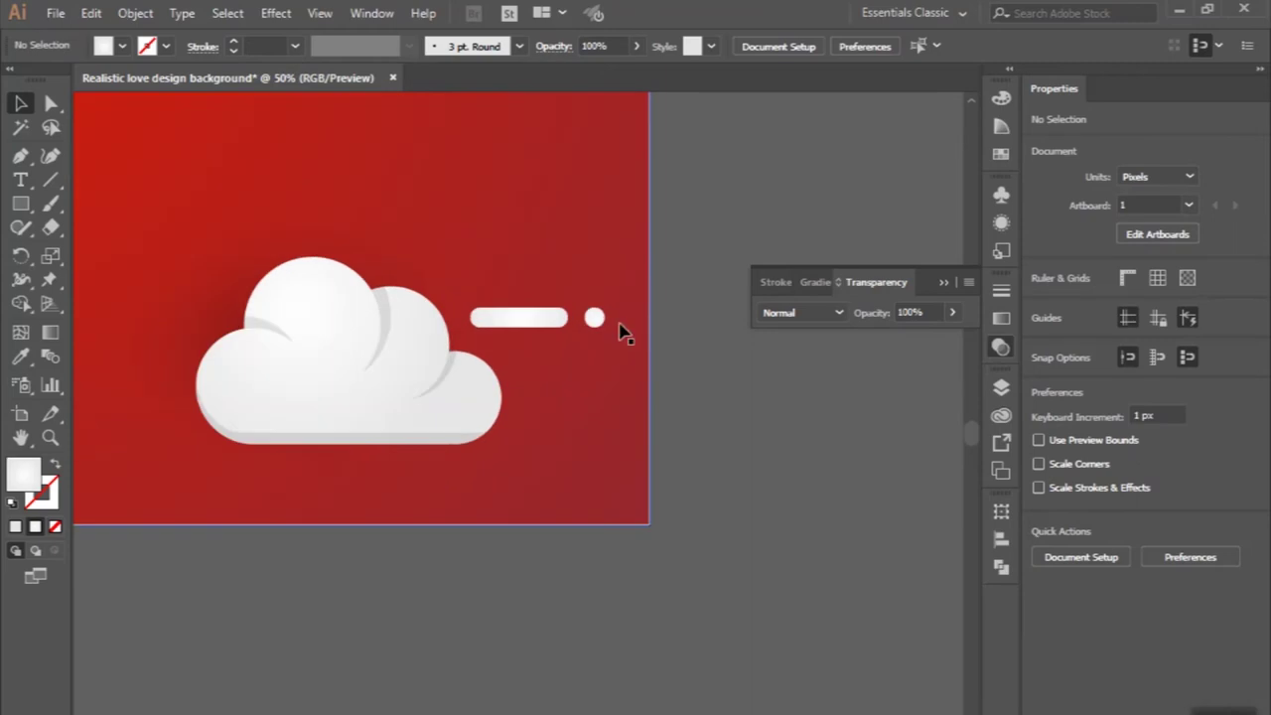
- Move the small circle to the cloud's upper left
left_click_drag(599, 322, 236, 275)
scroll(234, 282, "up", 1)
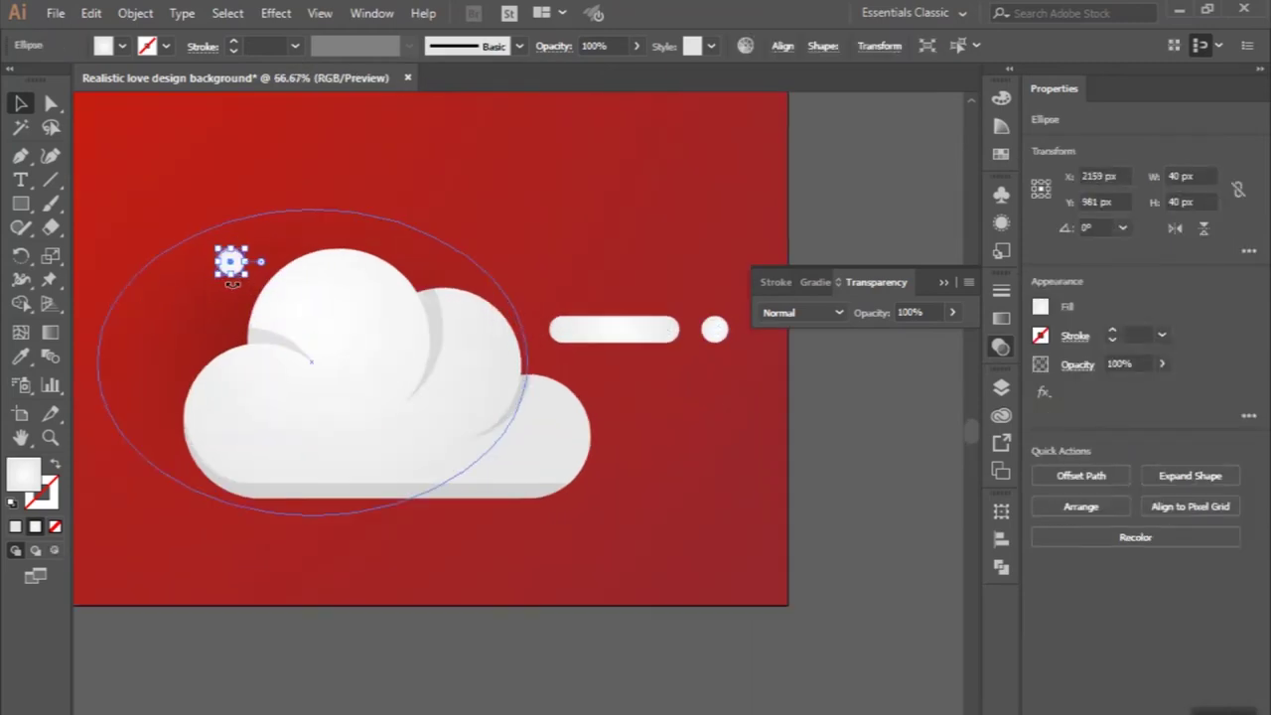
left_click(230, 282)
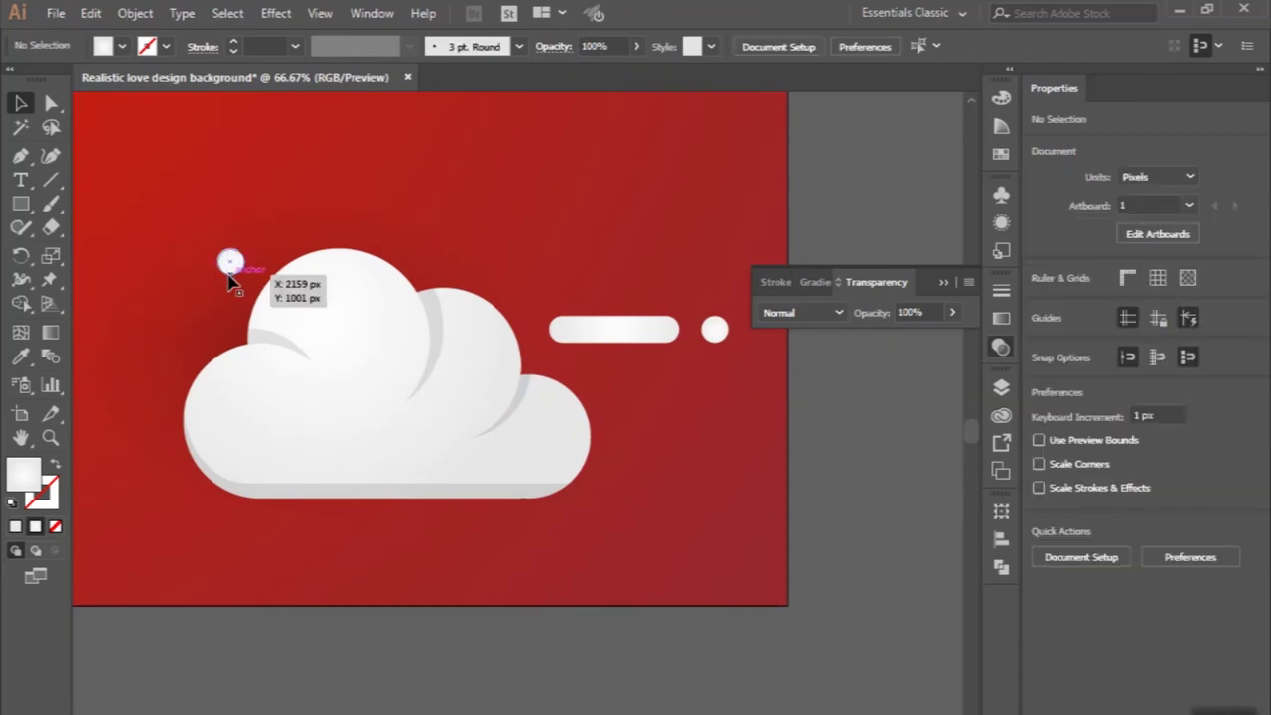
left_click(229, 265)
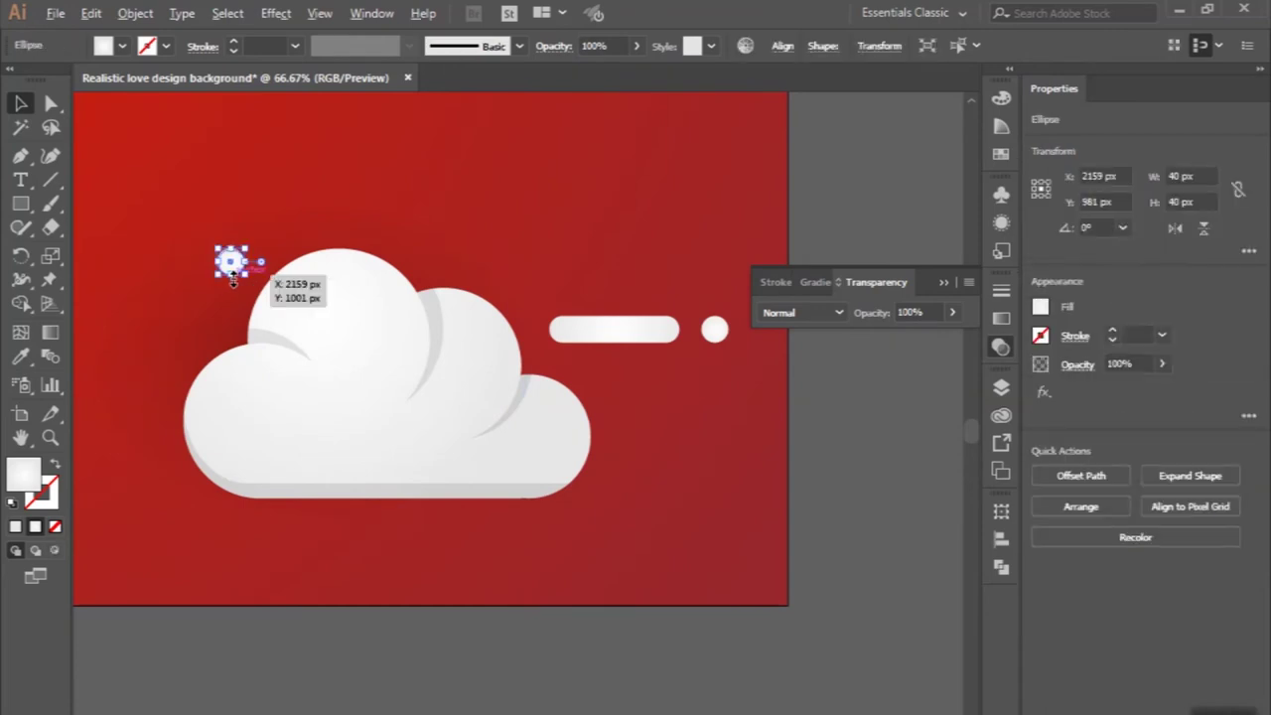
- Select the whole cloud group and enter it to edit its parts
left_click(211, 318)
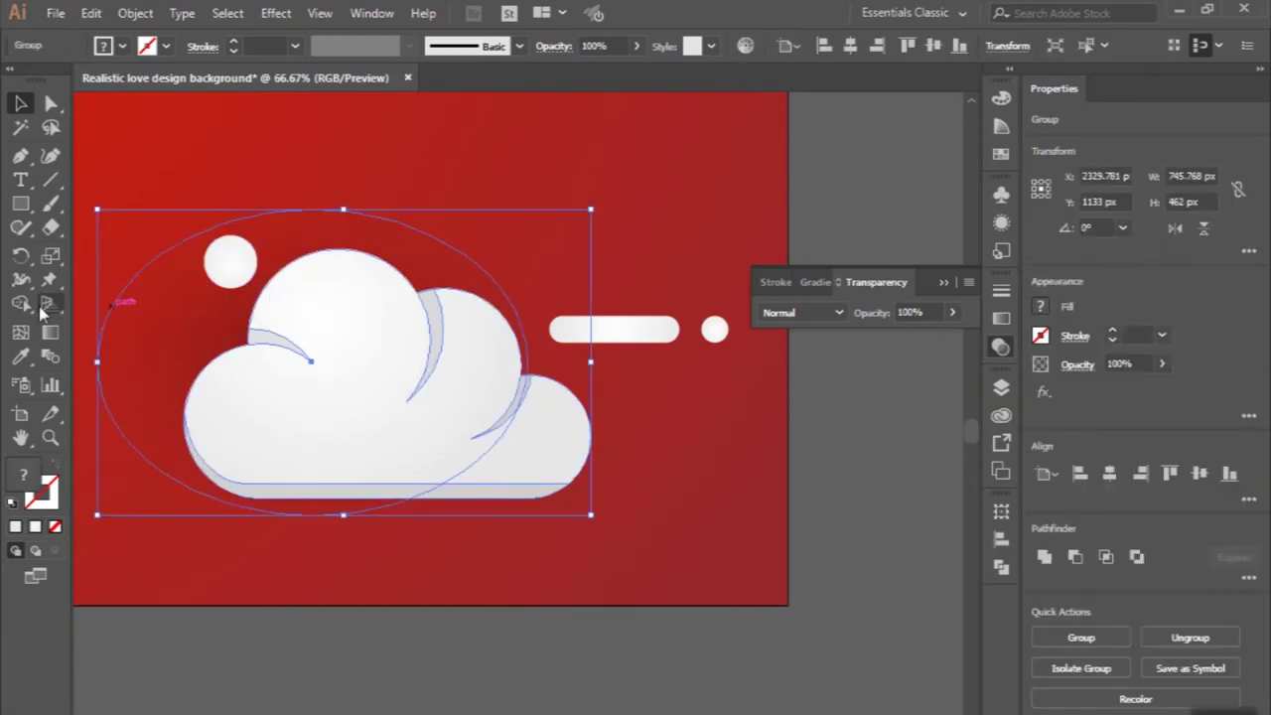
key("a")
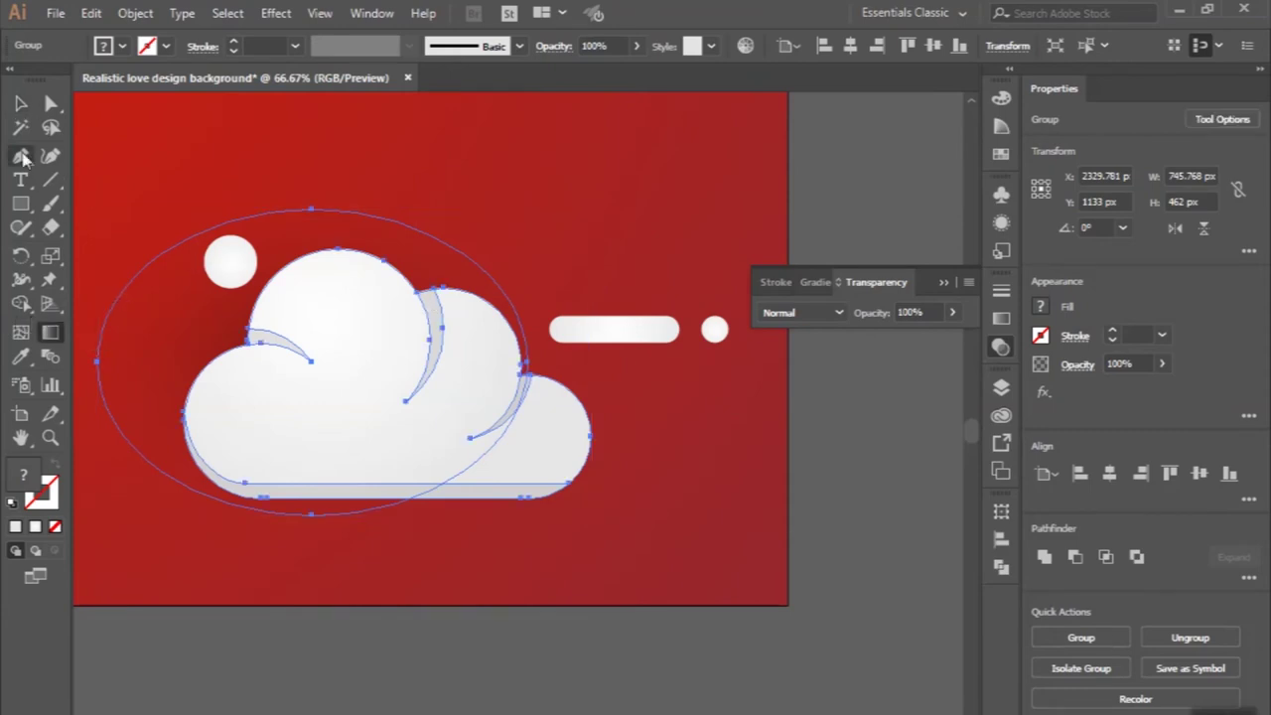
left_click(21, 104)
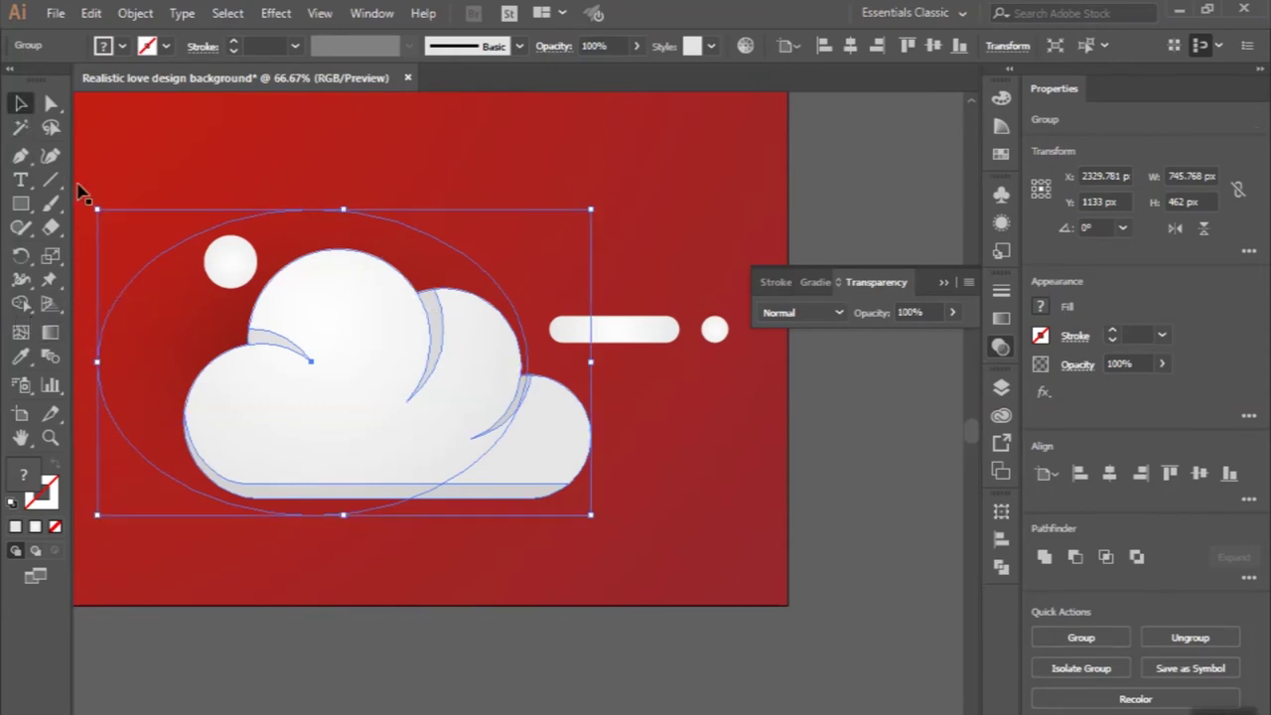
double_click(157, 298)
- Shorten the shadow ellipse's radial gradient with the Gradient tool so it hugs the cloud
left_click(151, 293)
left_click(50, 336)
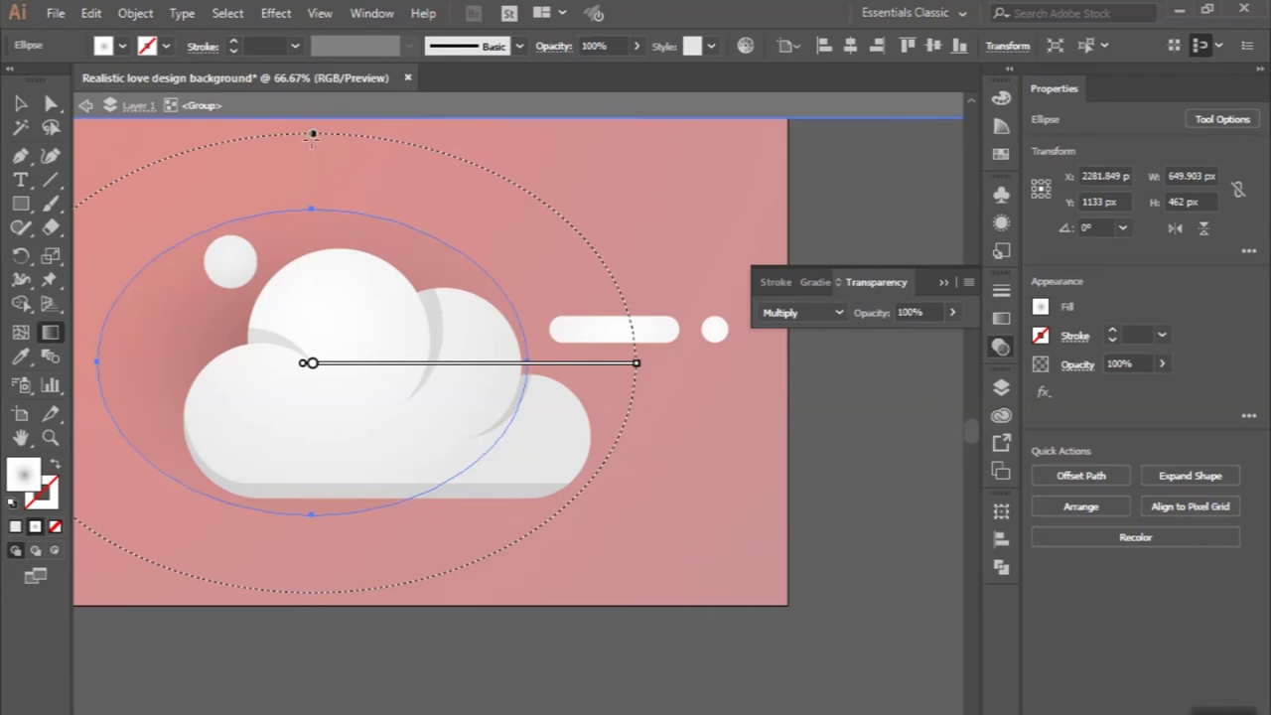
mouse_move(637, 366)
left_click_drag(639, 366, 523, 368)
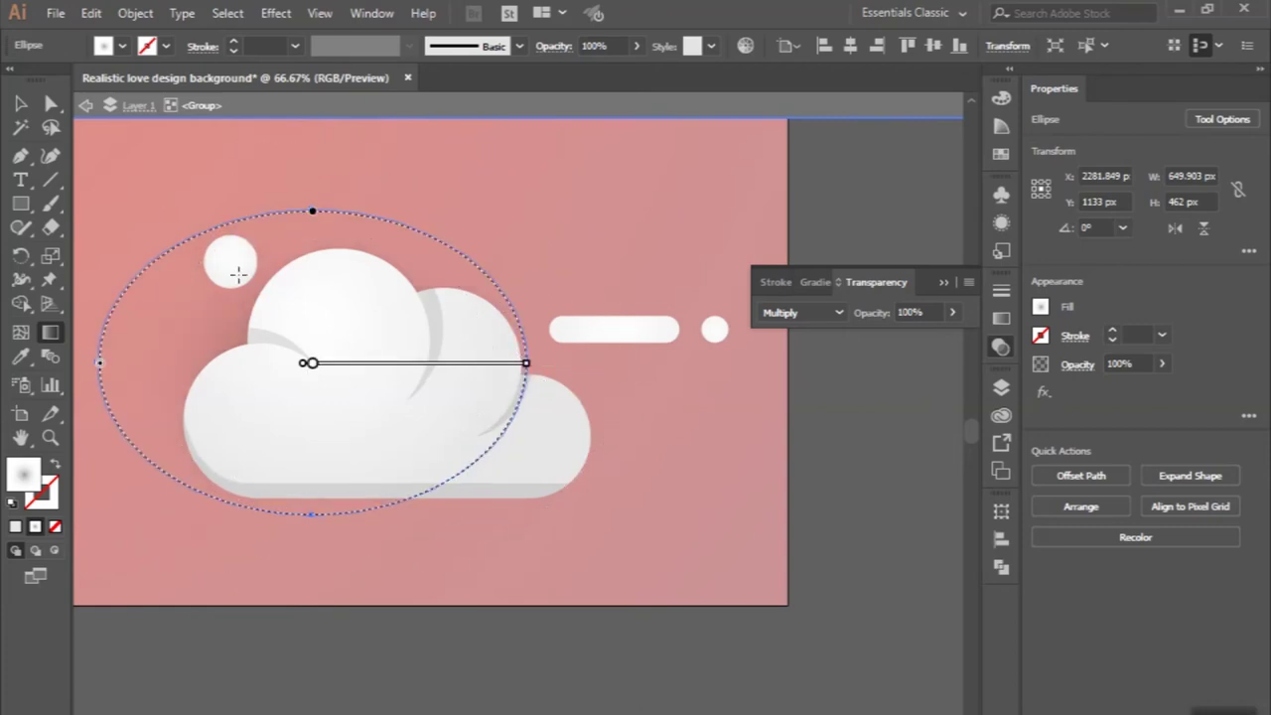
left_click(20, 104)
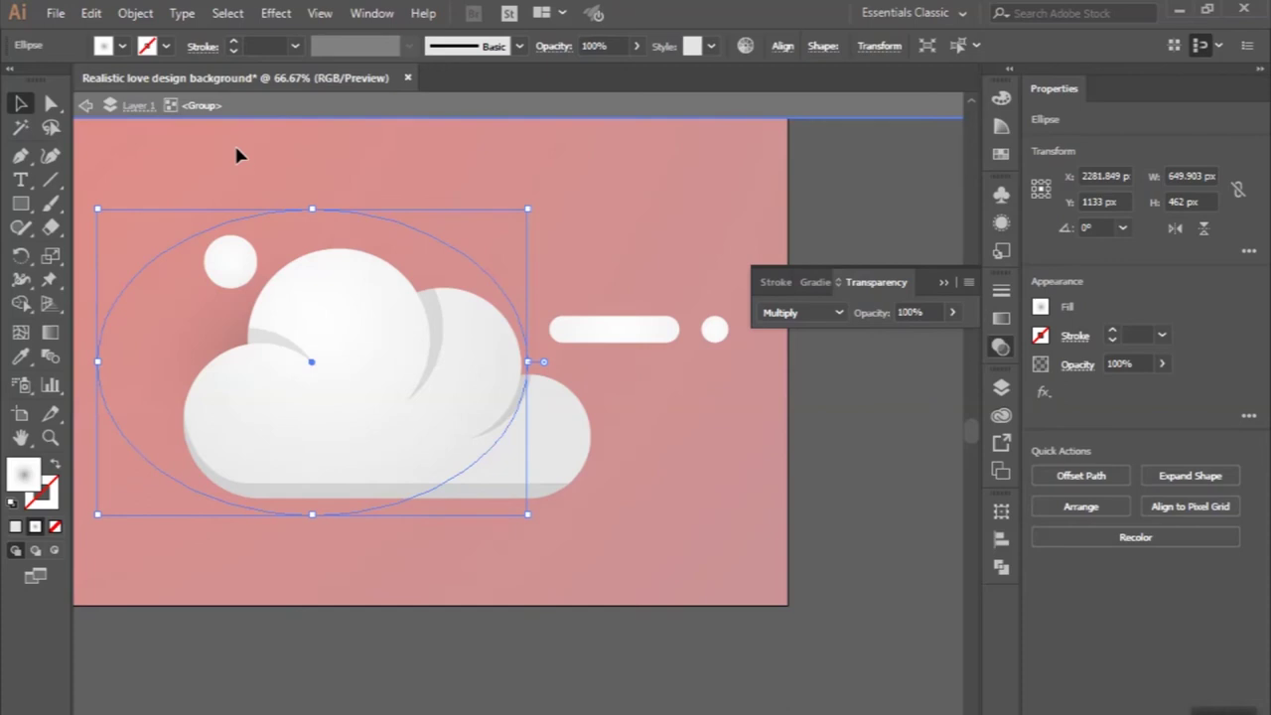
left_click(234, 142)
key("ctrl+minus")
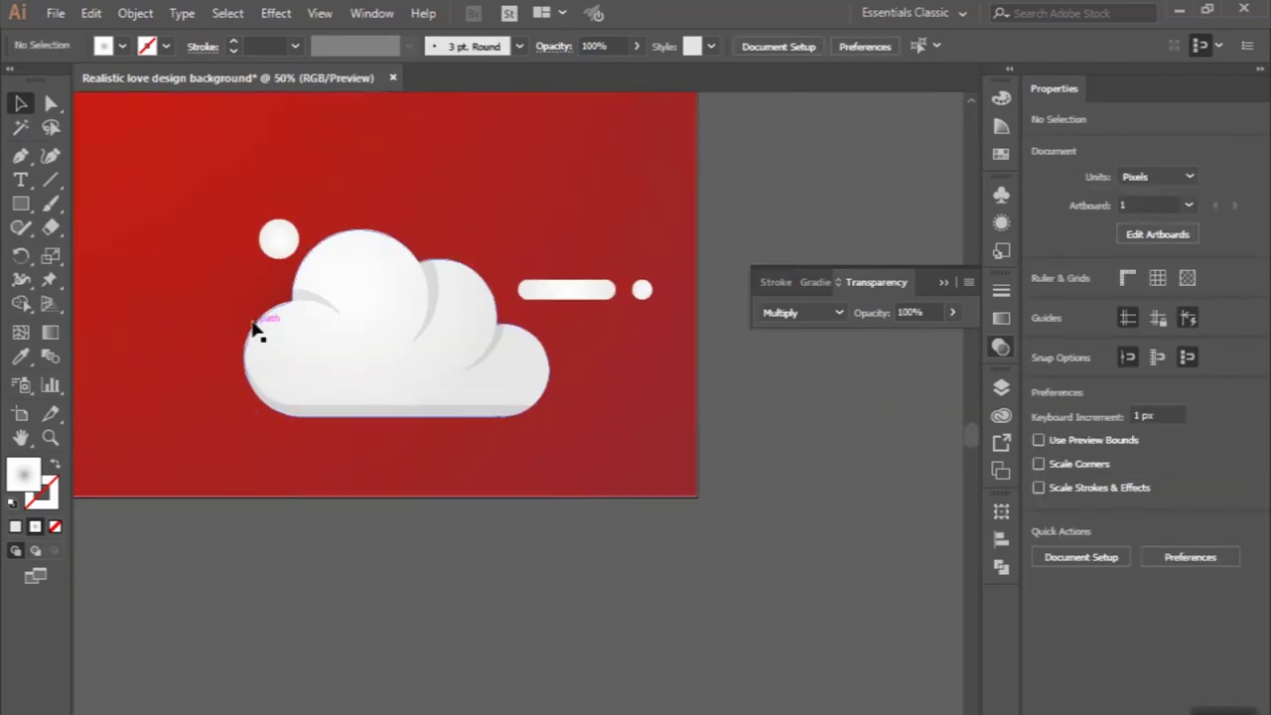
- Set the shadow gradient's midpoint Location to 31.08%
left_click(248, 304)
double_click(248, 302)
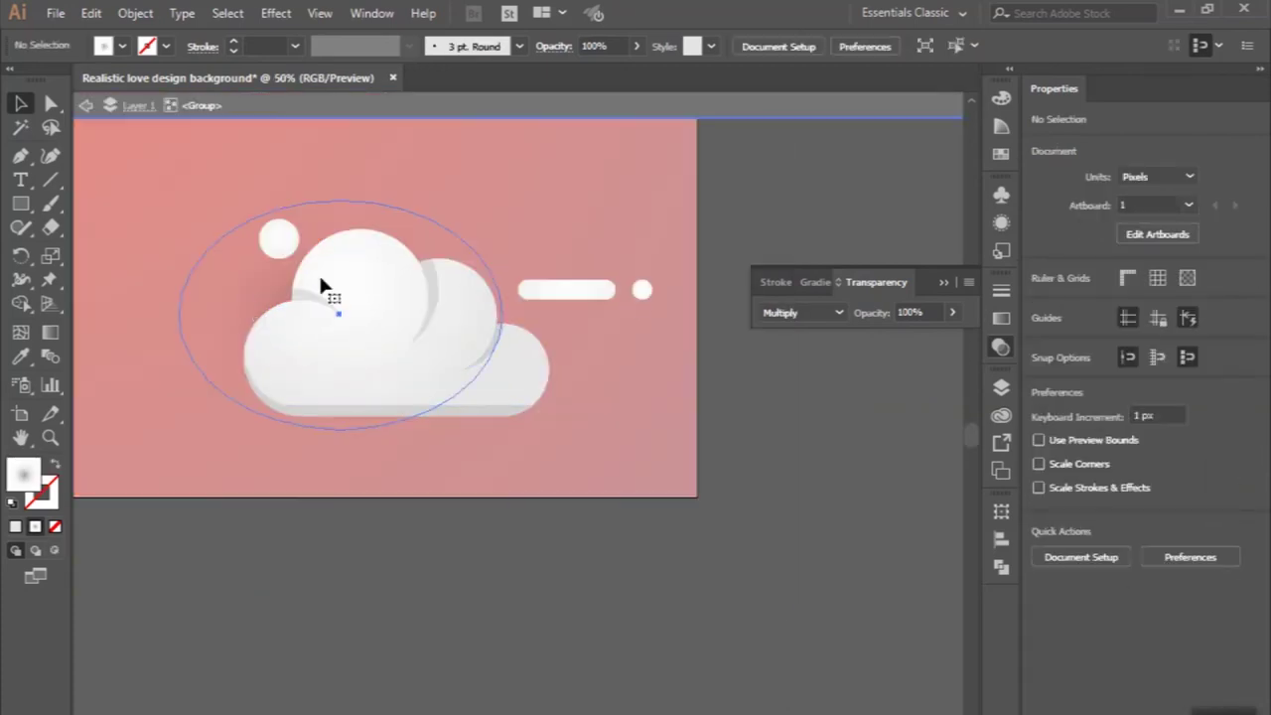
left_click(327, 283)
left_click(814, 283)
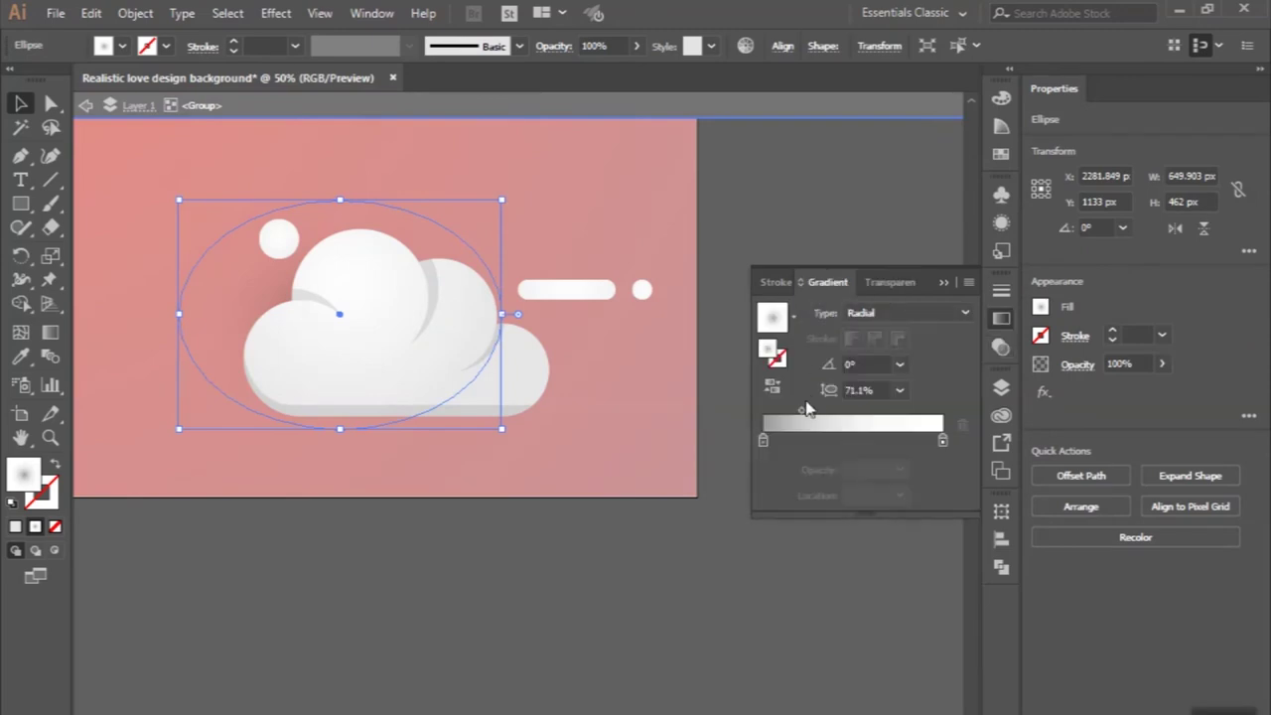
left_click_drag(801, 411, 818, 411)
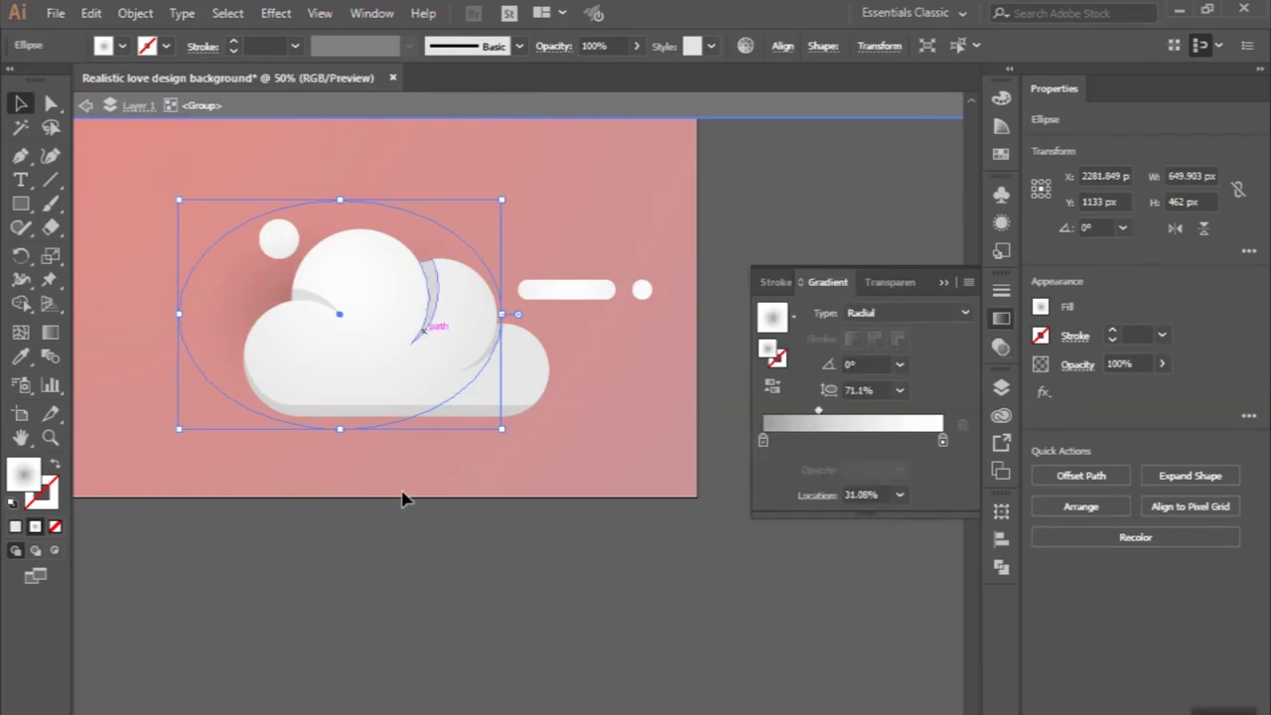
key("Escape")
key("ctrl+minus")
key("ctrl+minus")
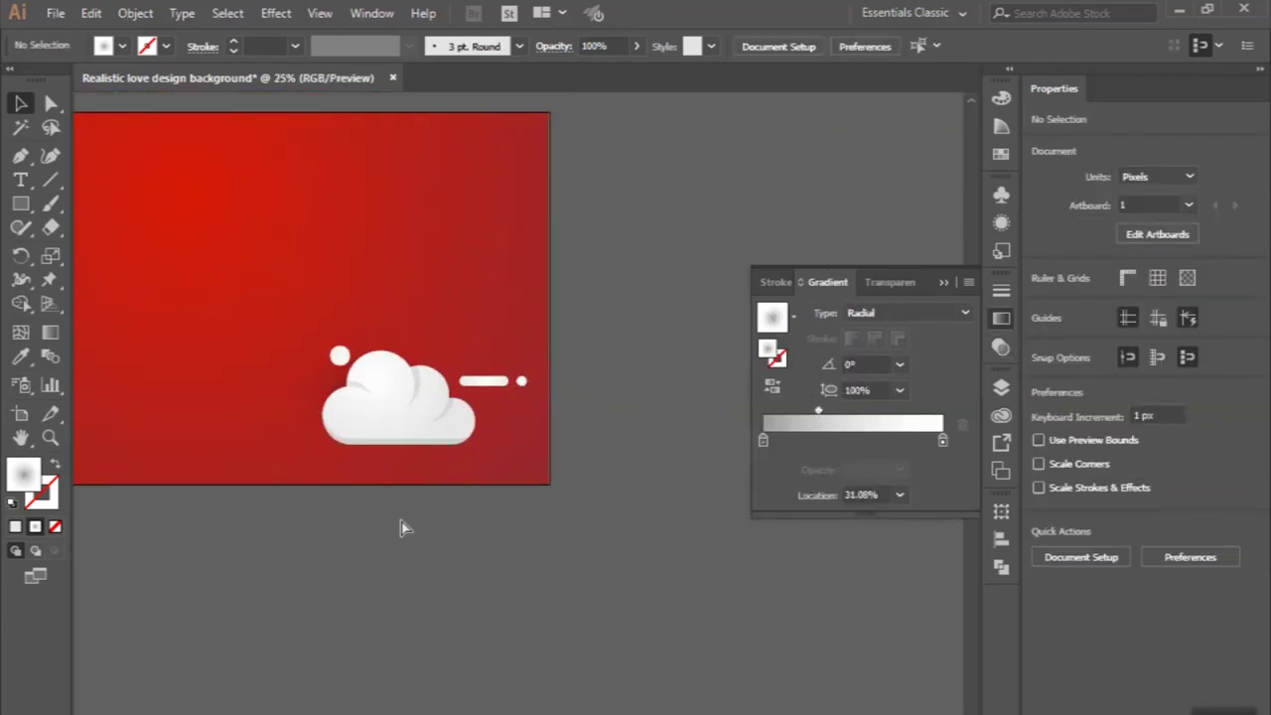
key("ctrl+plus")
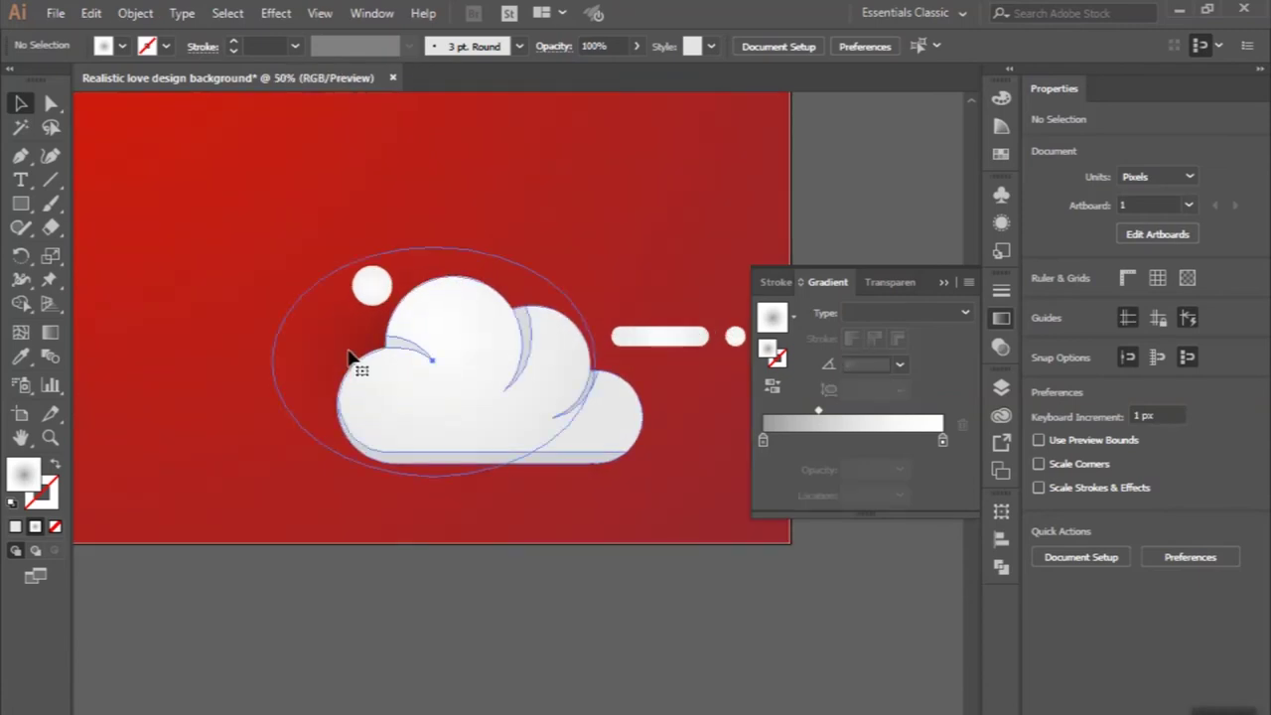
- Nudge the shadow ellipse behind the cloud to about X 2221, Y 1150 px
left_click(350, 360)
double_click(349, 360)
left_click(329, 347)
left_click_drag(329, 348, 301, 363)
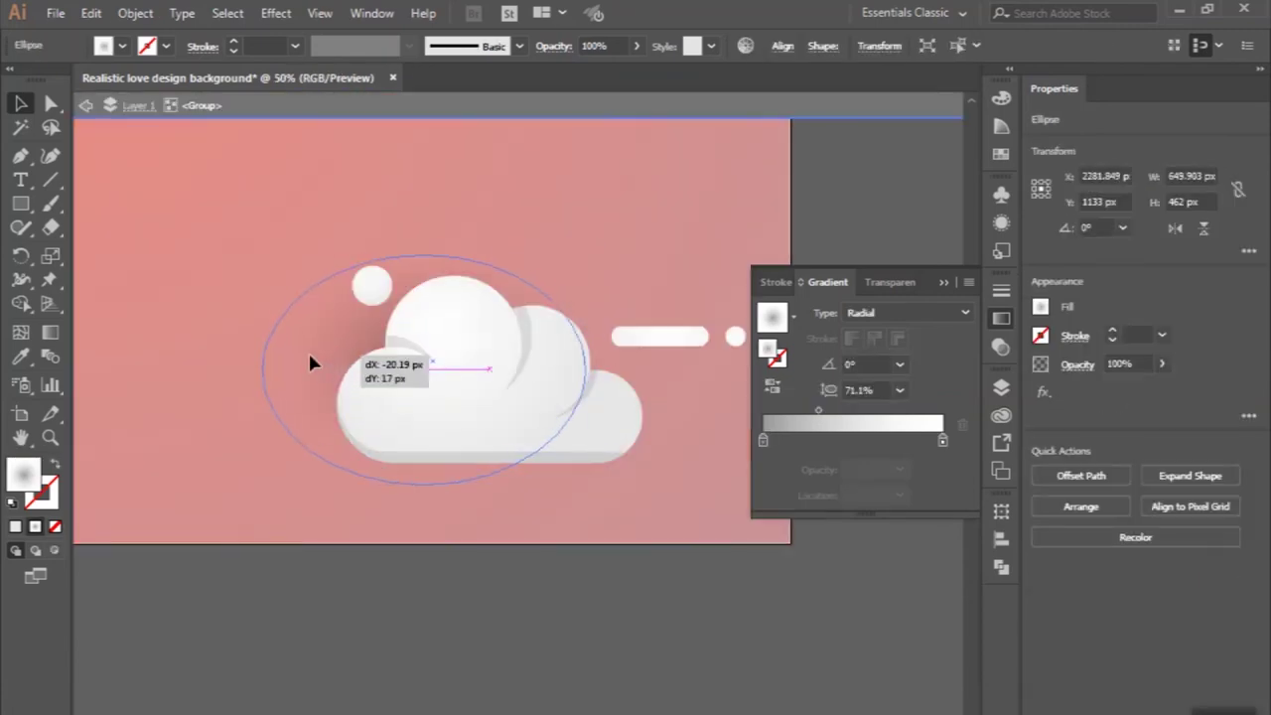
left_click_drag(301, 361, 317, 349)
double_click(369, 619)
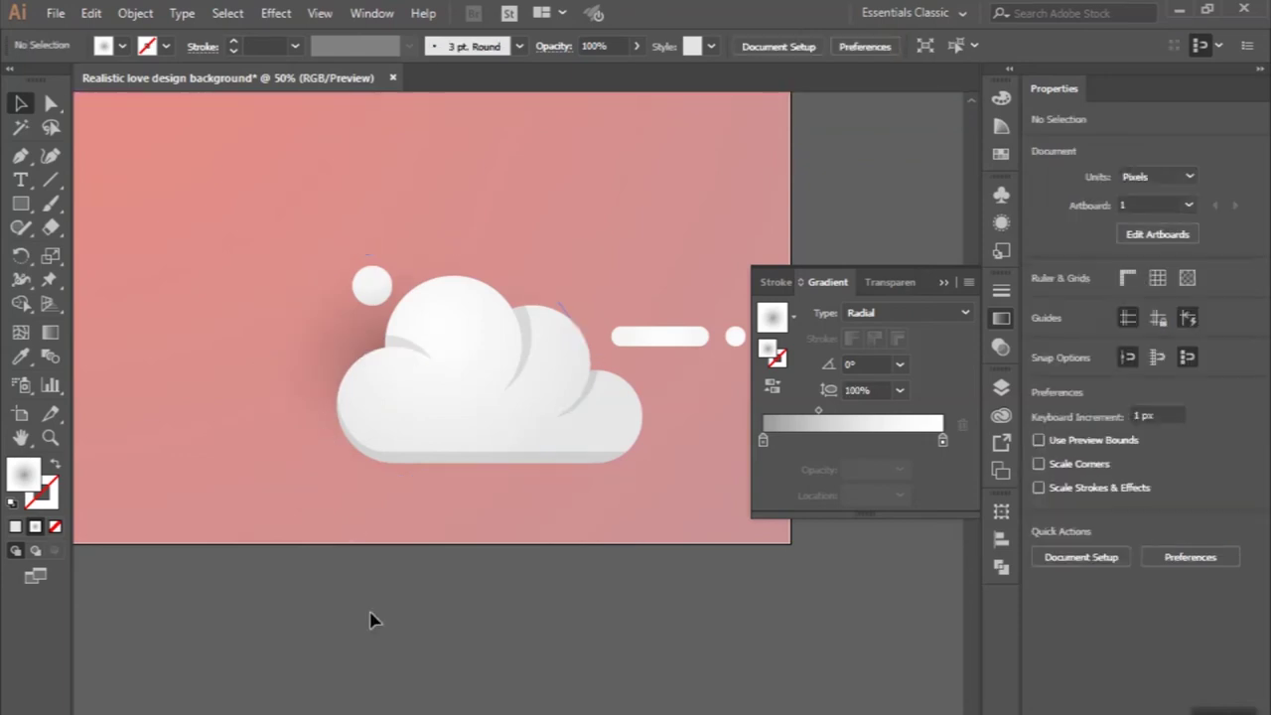
- Move the small white dot onto the small cloud's top-left edge
key("ctrl+minus")
key("ctrl+minus")
key("ctrl+minus")
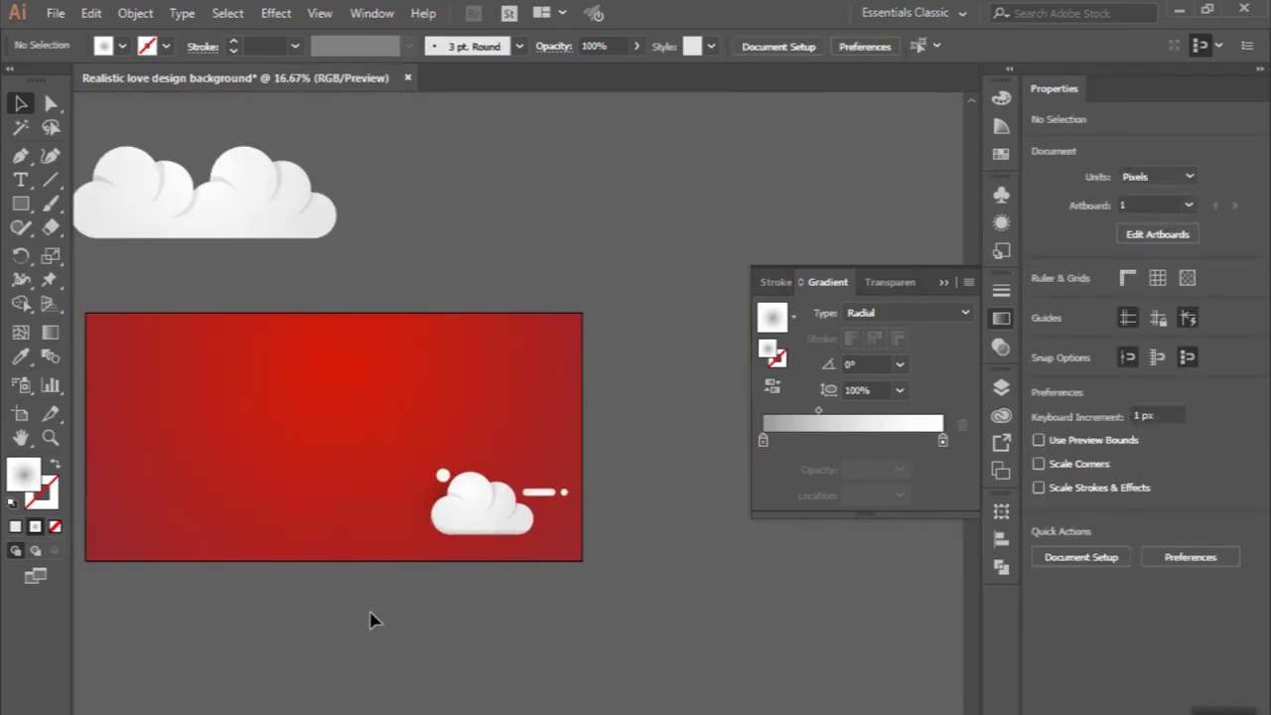
scroll(372, 618, "down", 2)
scroll(441, 354, "up", 3)
left_click_drag(434, 336, 397, 336)
key("ctrl+minus")
key("ctrl+minus")
left_click(417, 551)
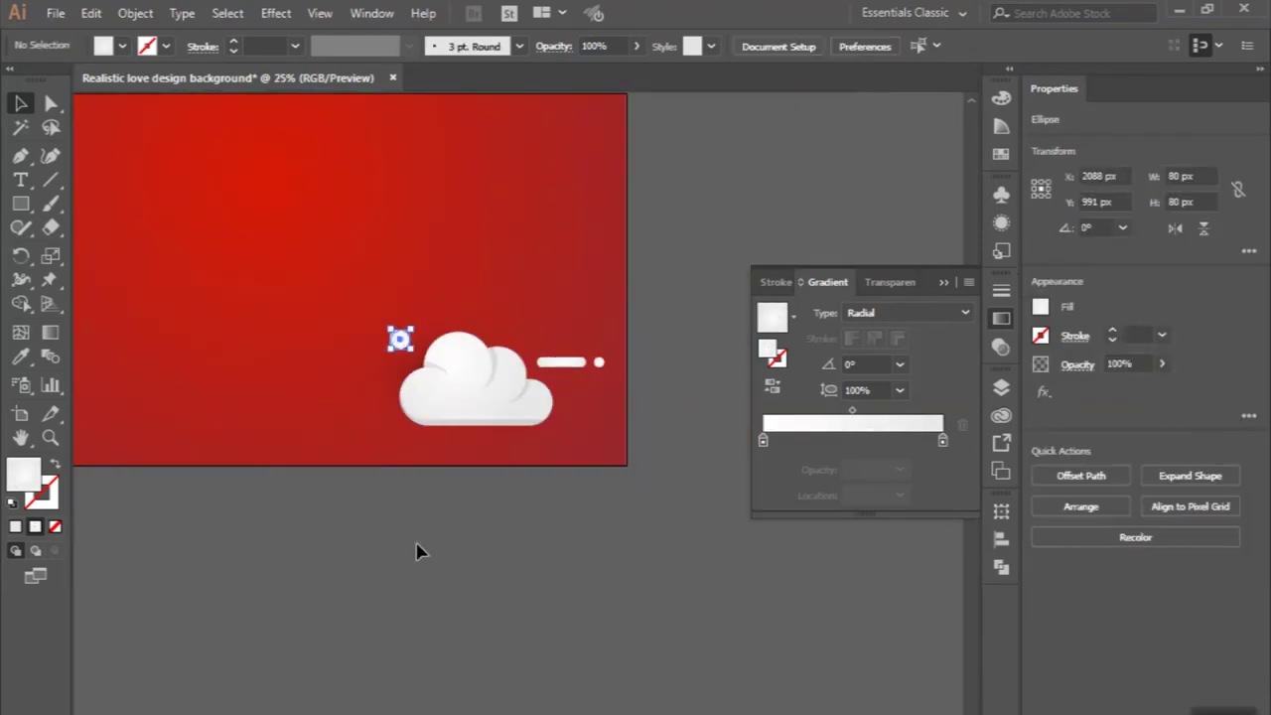
- Select the large cloud, then the small cloud group and its shadow ellipse inside it
key("ctrl+minus")
scroll(417, 551, "left", 1)
key("ctrl+minus")
scroll(417, 551, "down", 2)
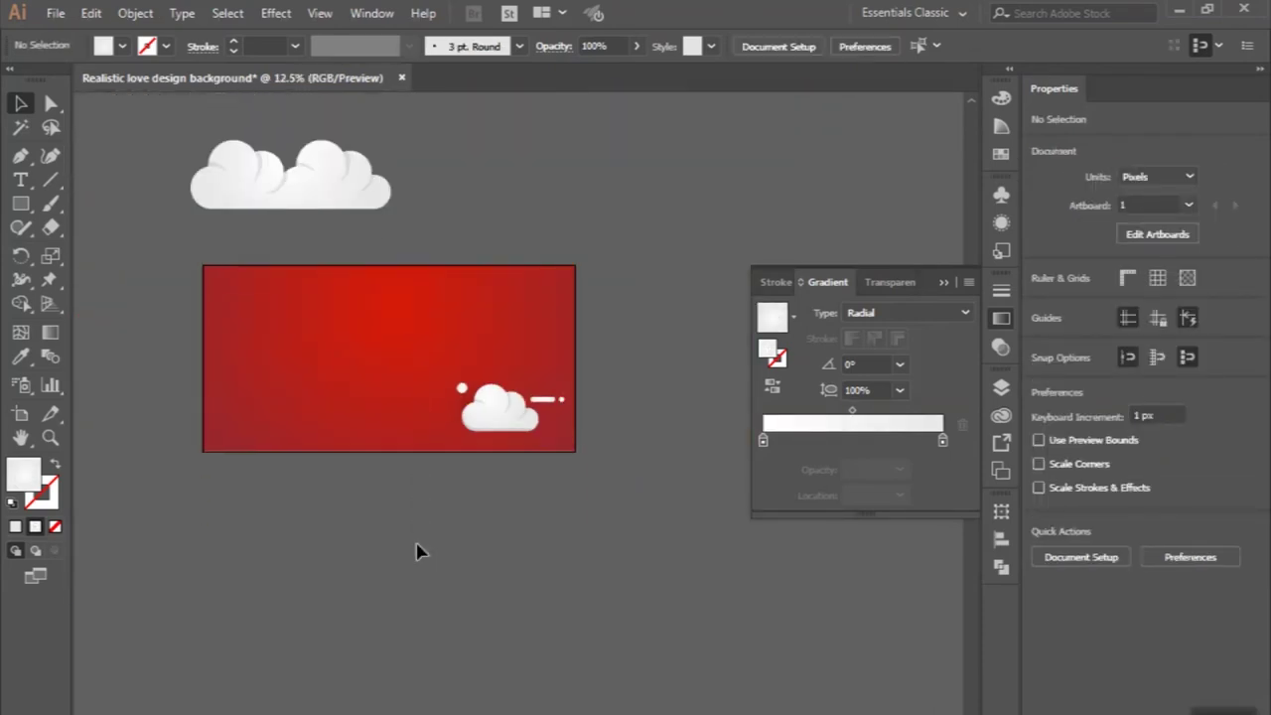
left_click_drag(175, 147, 383, 212)
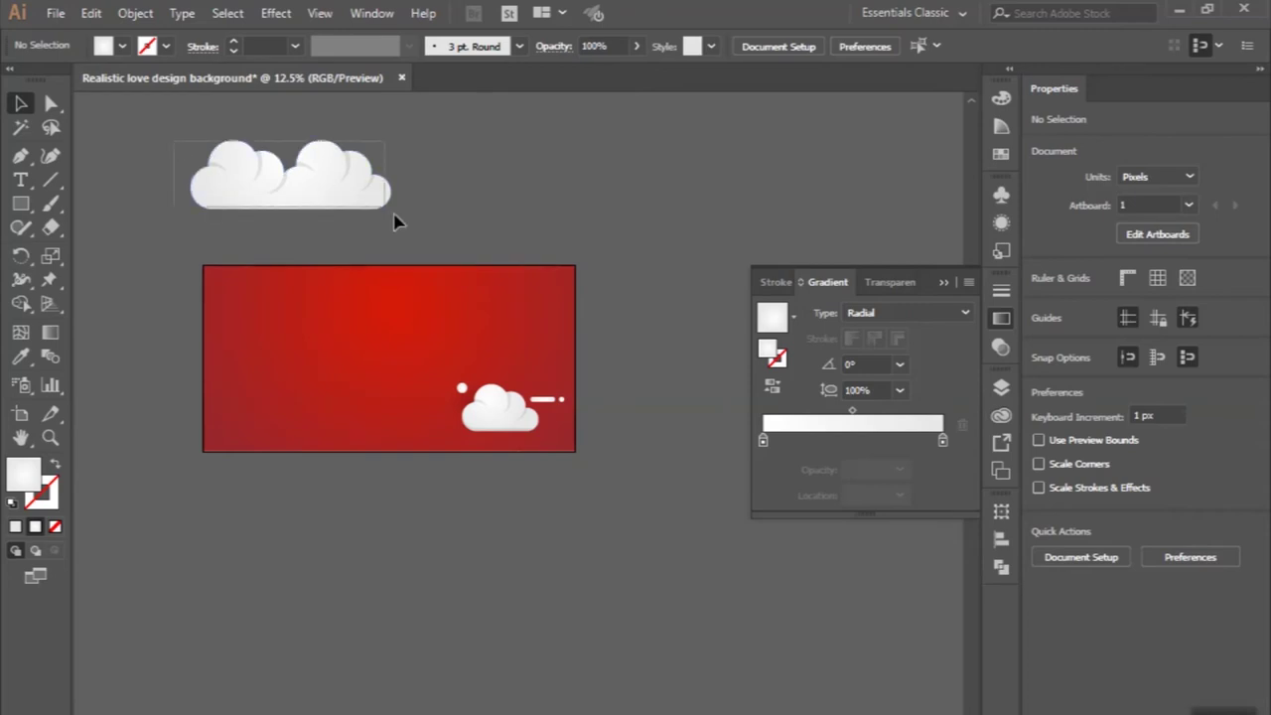
left_click_drag(445, 377, 460, 418)
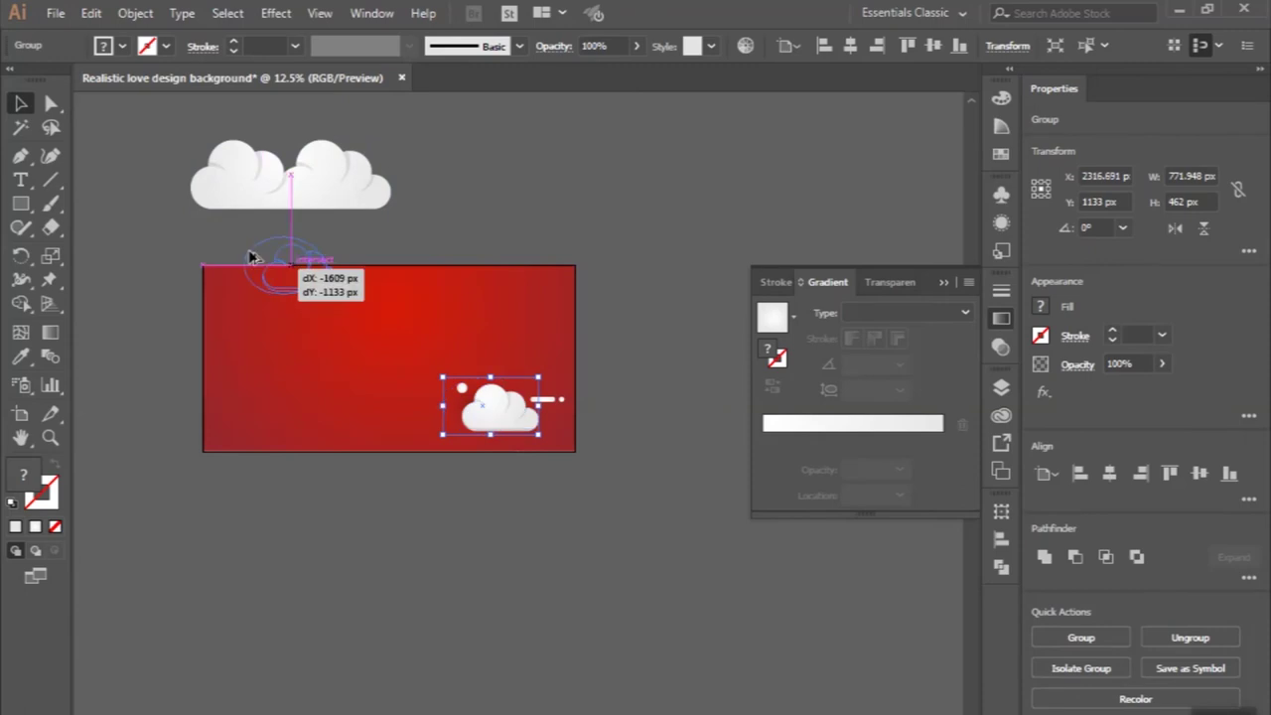
left_click_drag(459, 417, 461, 419)
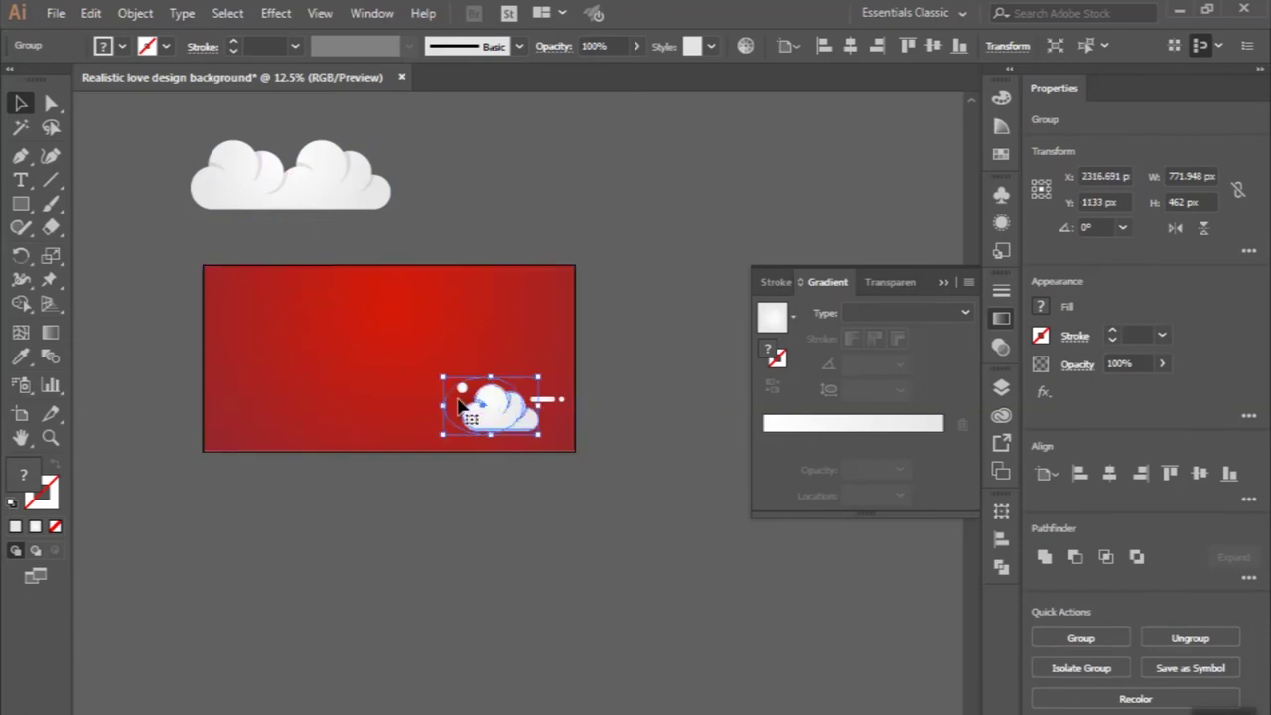
double_click(454, 415)
left_click_drag(455, 415, 319, 316)
left_click(344, 252)
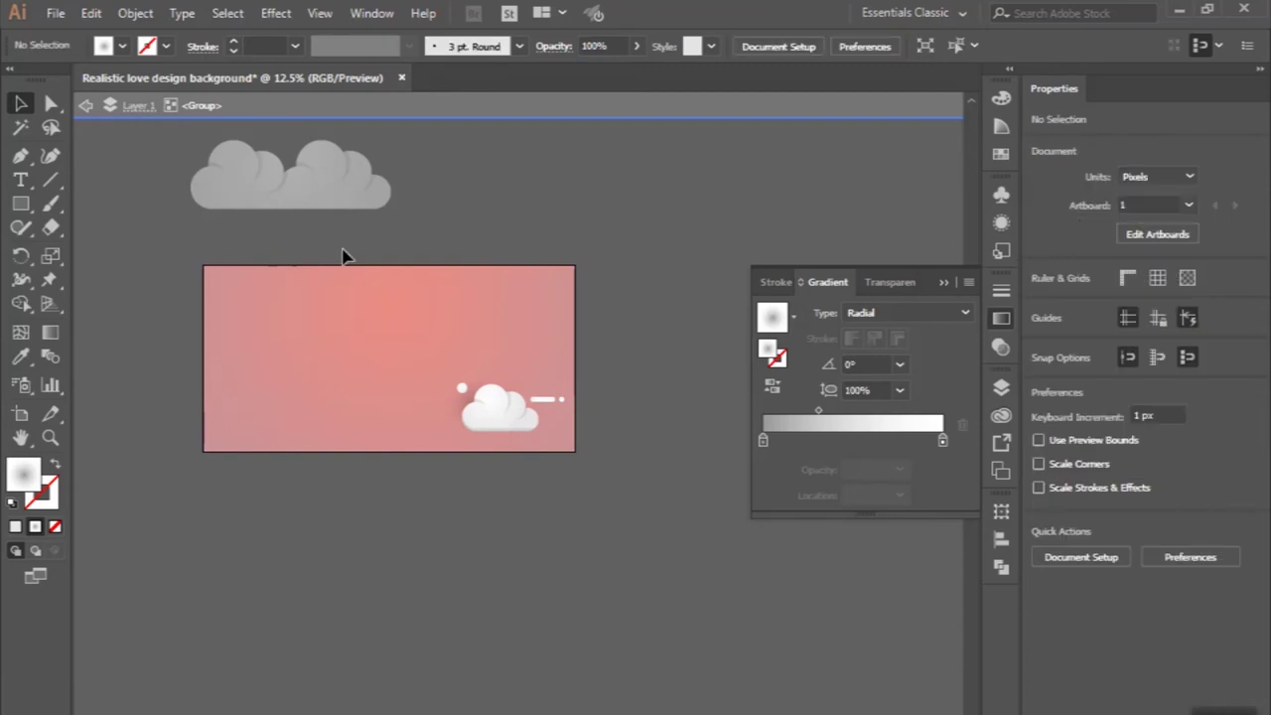
double_click(344, 252)
- Paste the gradient shadow ellipse onto the right cloud puff and Alt-drag a copy onto the left puff
key("ctrl+v")
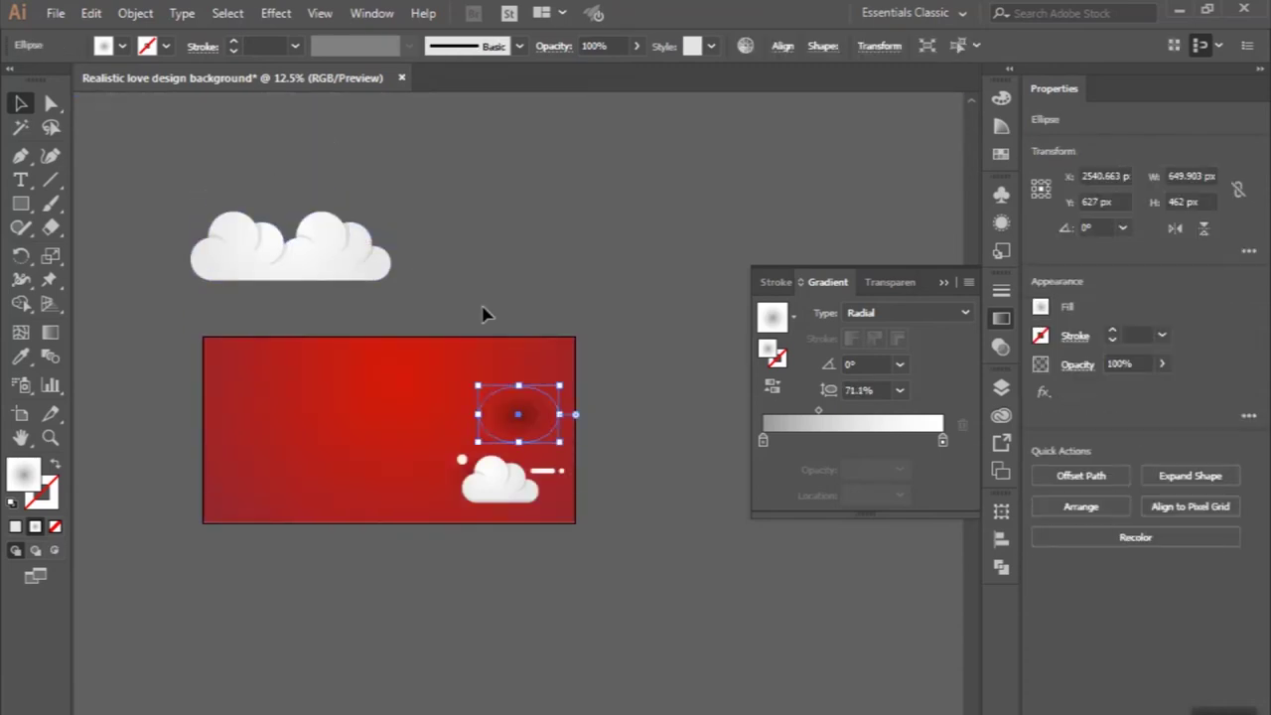
left_click_drag(529, 413, 342, 226)
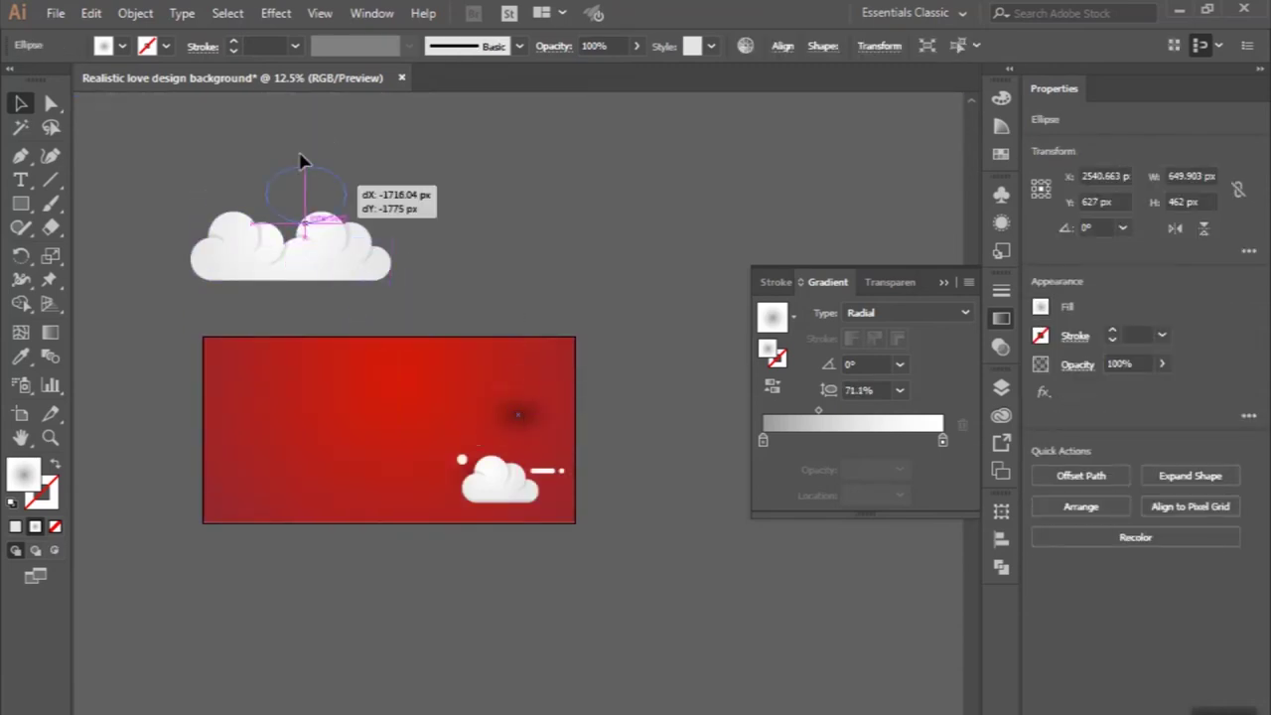
mouse_move(343, 226)
left_mouse_down()
mouse_move(406, 235)
mouse_move(390, 261)
mouse_move(382, 239)
left_mouse_up()
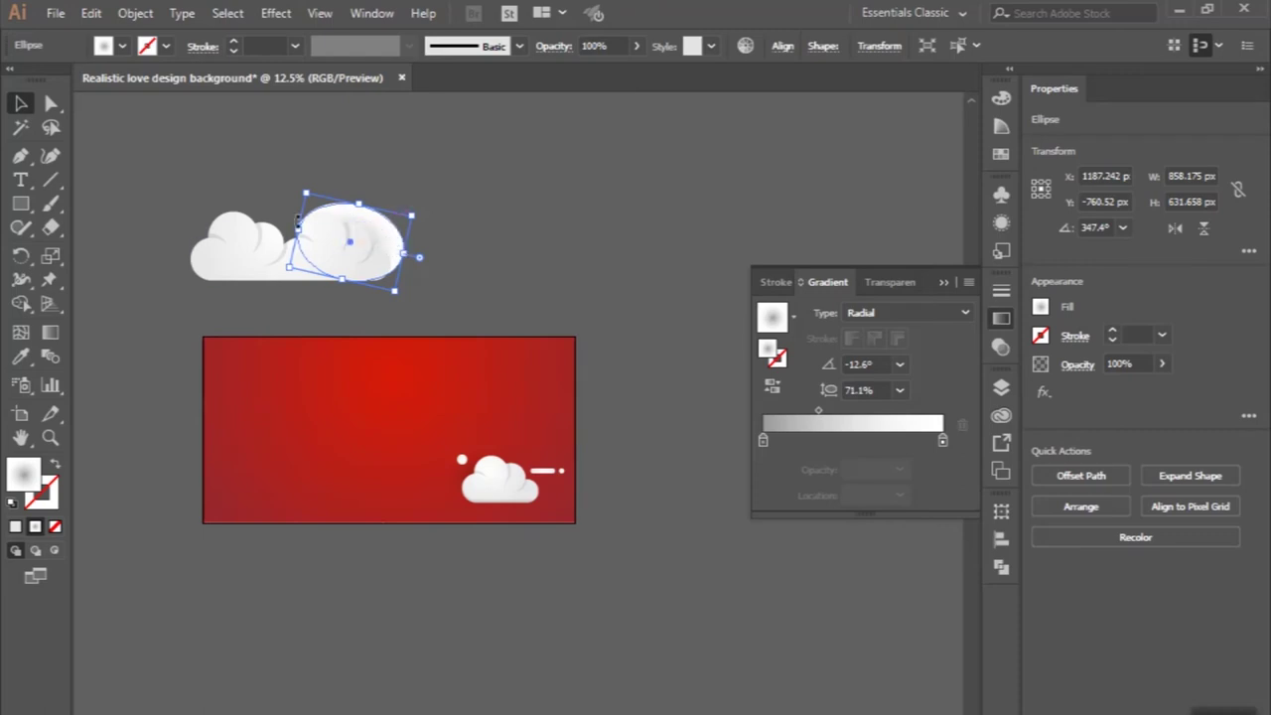
left_click_drag(392, 243, 286, 244)
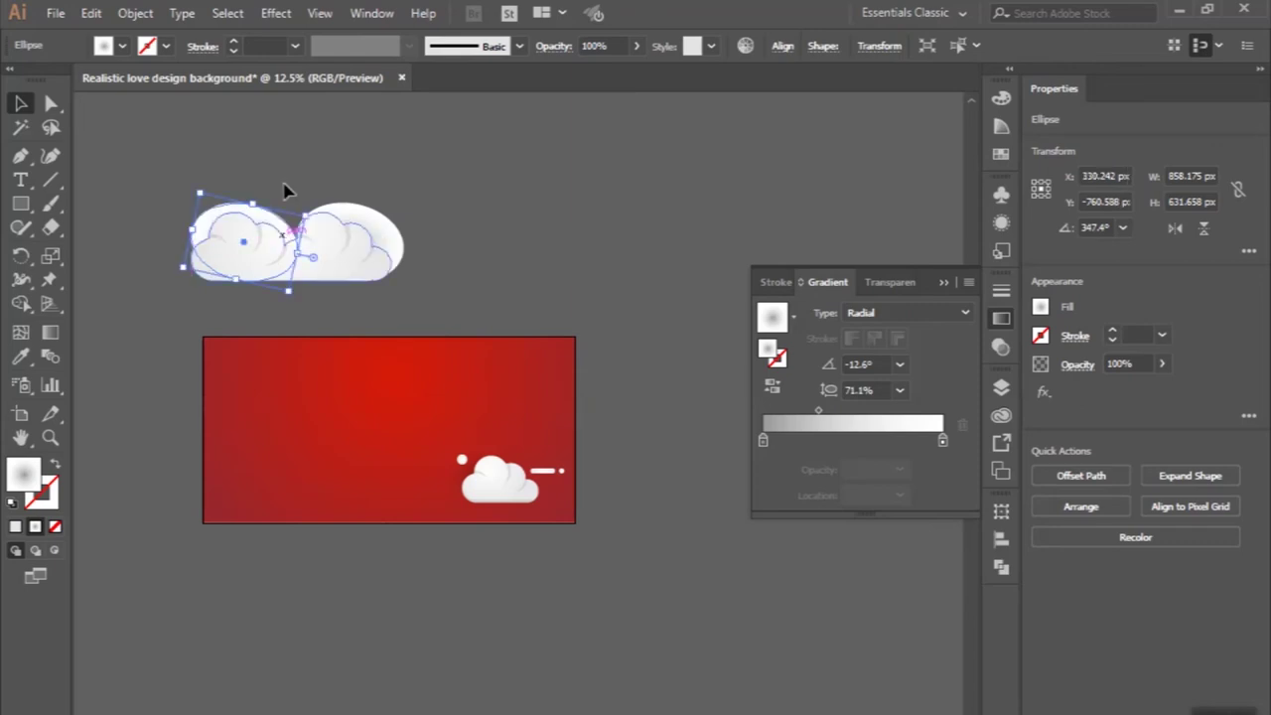
left_click(192, 179)
left_click_drag(213, 192, 437, 288)
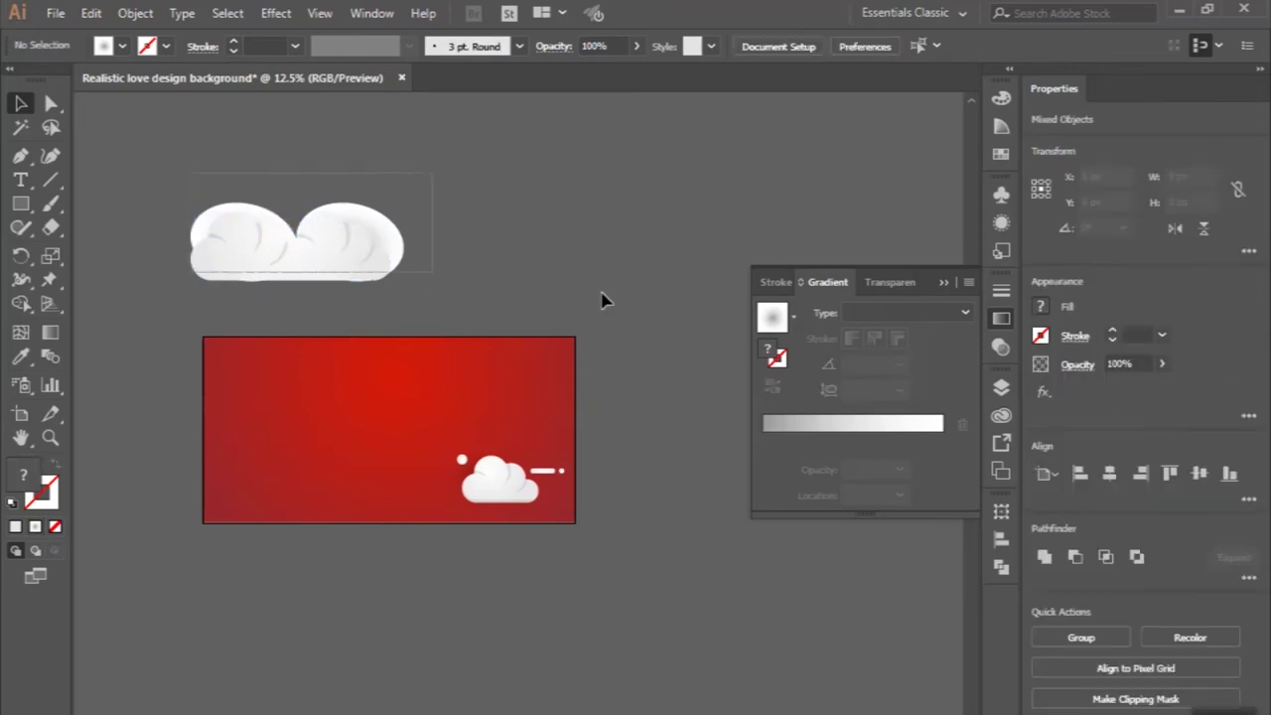
- Move the double cloud into the artboard's lower-left and shrink it slightly
left_click_drag(350, 260, 414, 502)
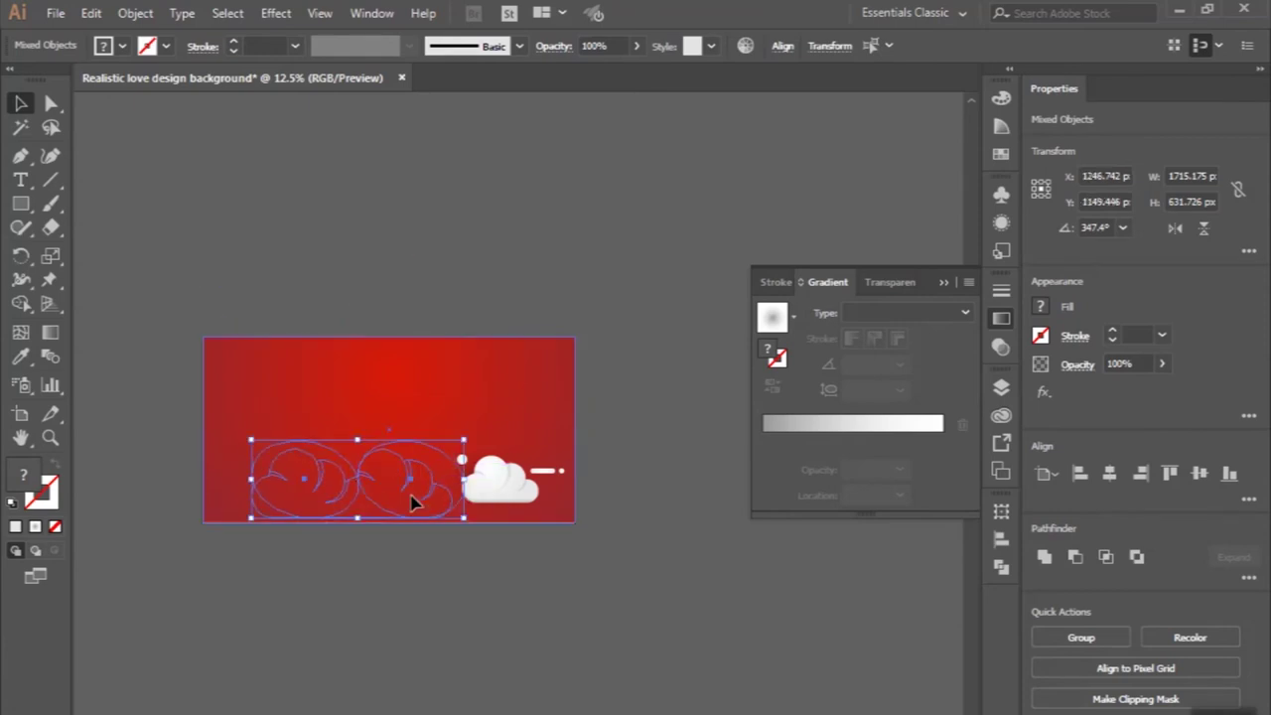
scroll(383, 446, "up", 2, "alt")
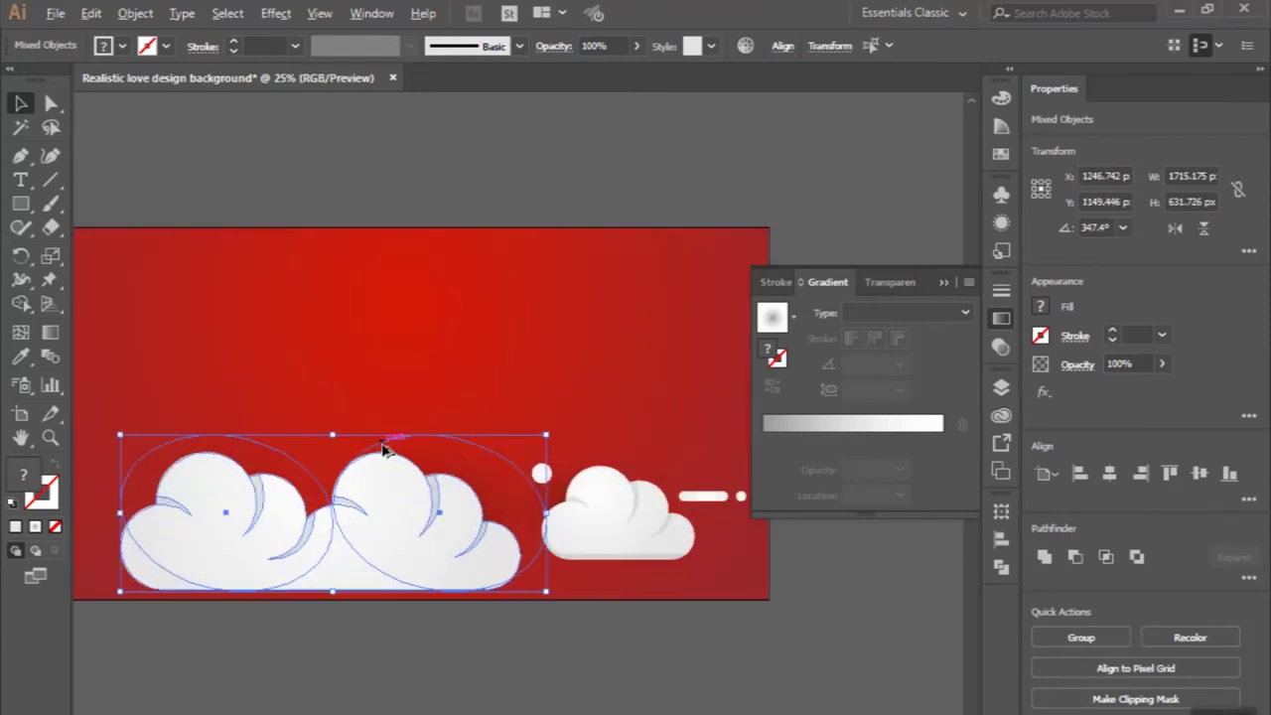
left_click_drag(332, 433, 333, 464)
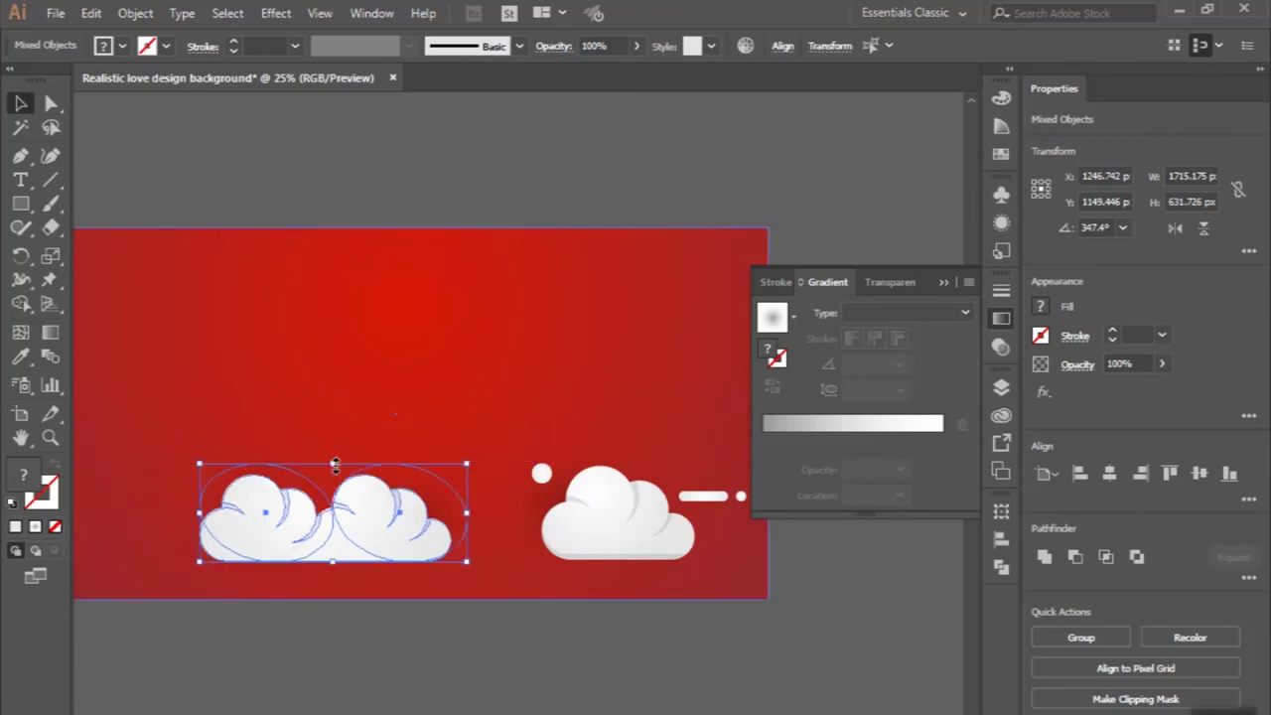
scroll(358, 526, "down", 2)
scroll(362, 531, "down", 1)
mouse_move(362, 450)
left_mouse_down()
mouse_move(412, 478)
mouse_move(397, 469)
mouse_move(433, 454)
mouse_move(389, 445)
left_mouse_up()
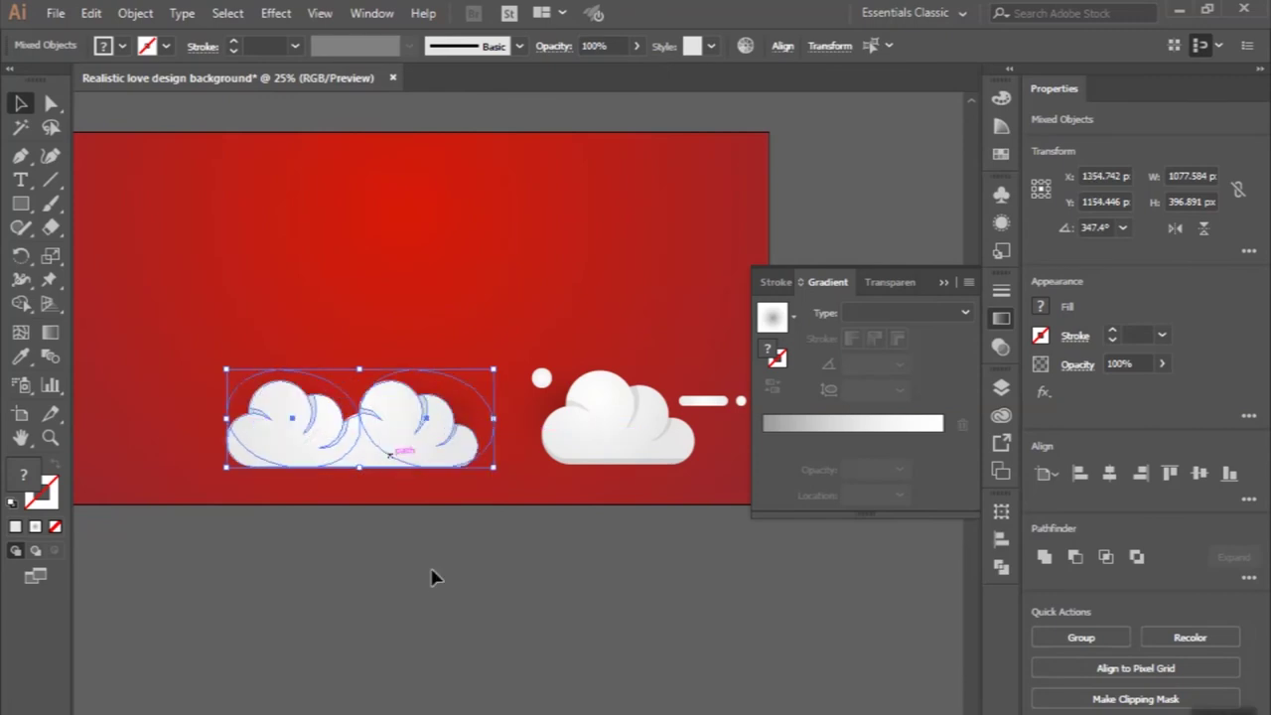
left_click(431, 581)
- Marquee-select the two left clouds and group them with Ctrl+G
scroll(432, 580, "down", 1)
scroll(431, 581, "down", 2)
key("ctrl+minus")
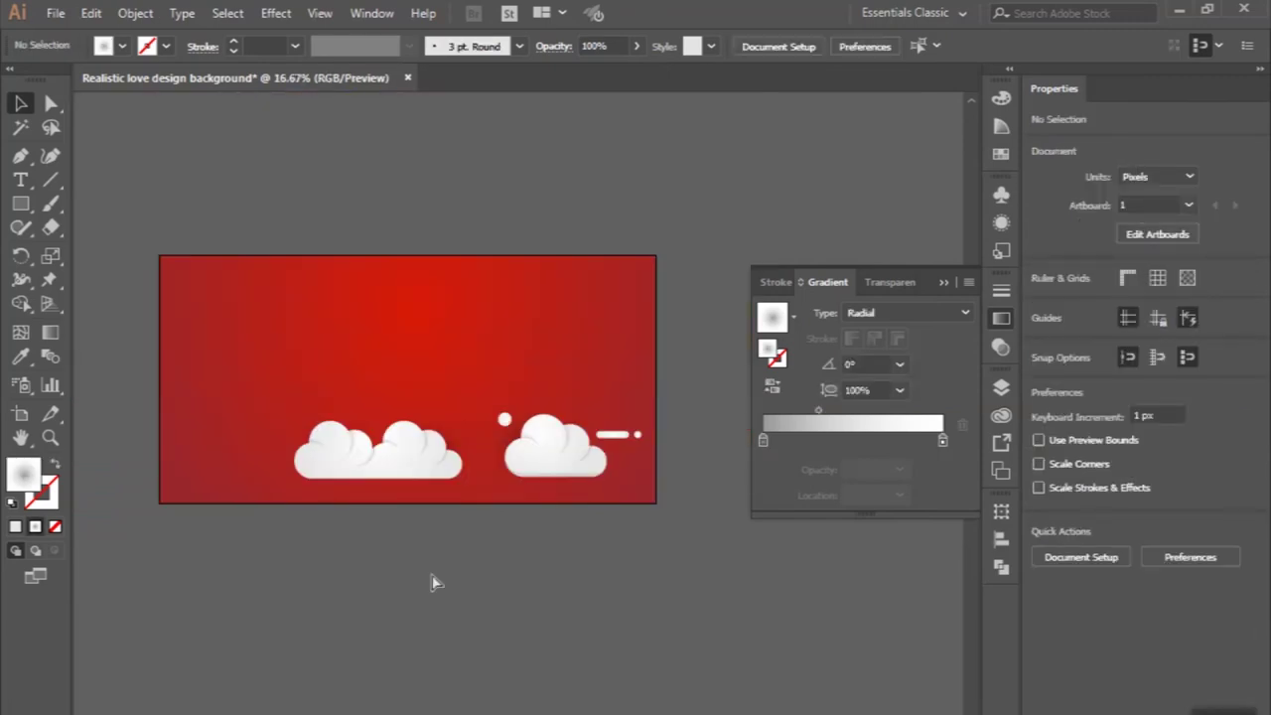
scroll(434, 583, "down", 1)
scroll(487, 473, "right", 1)
scroll(490, 475, "up", 1, "alt")
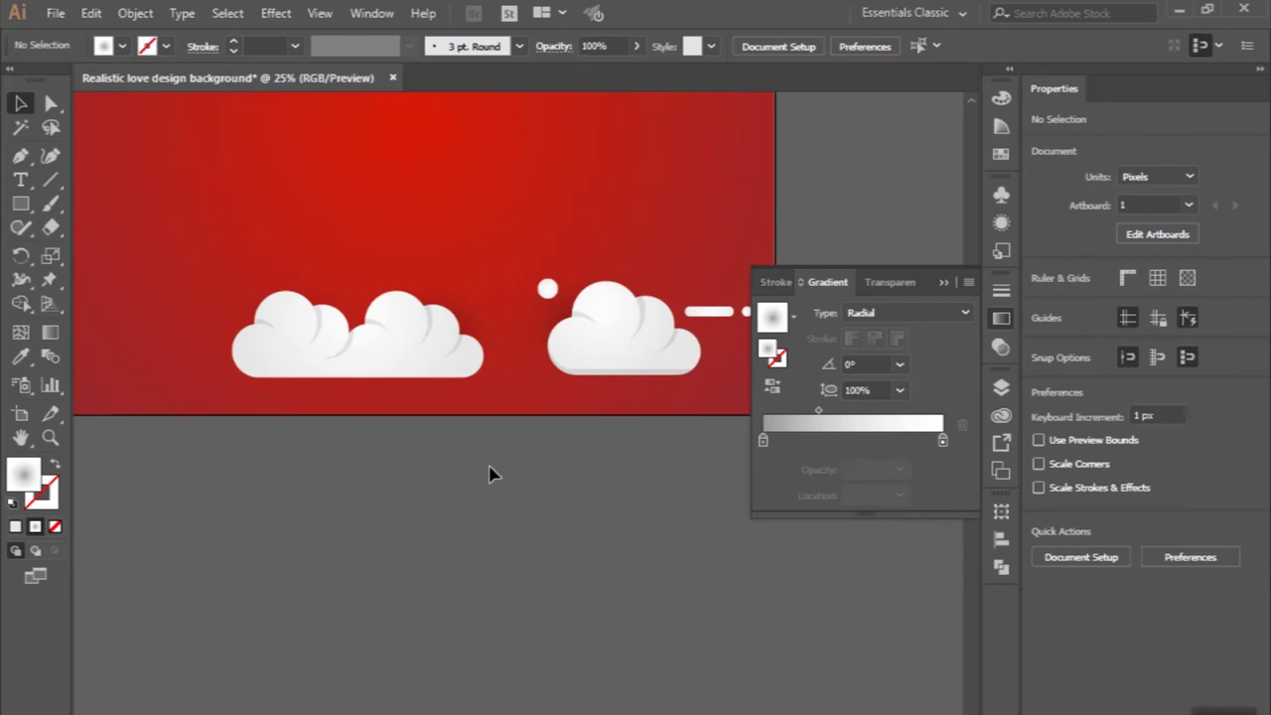
scroll(553, 469, "down", 1)
scroll(553, 467, "down", 1, "alt")
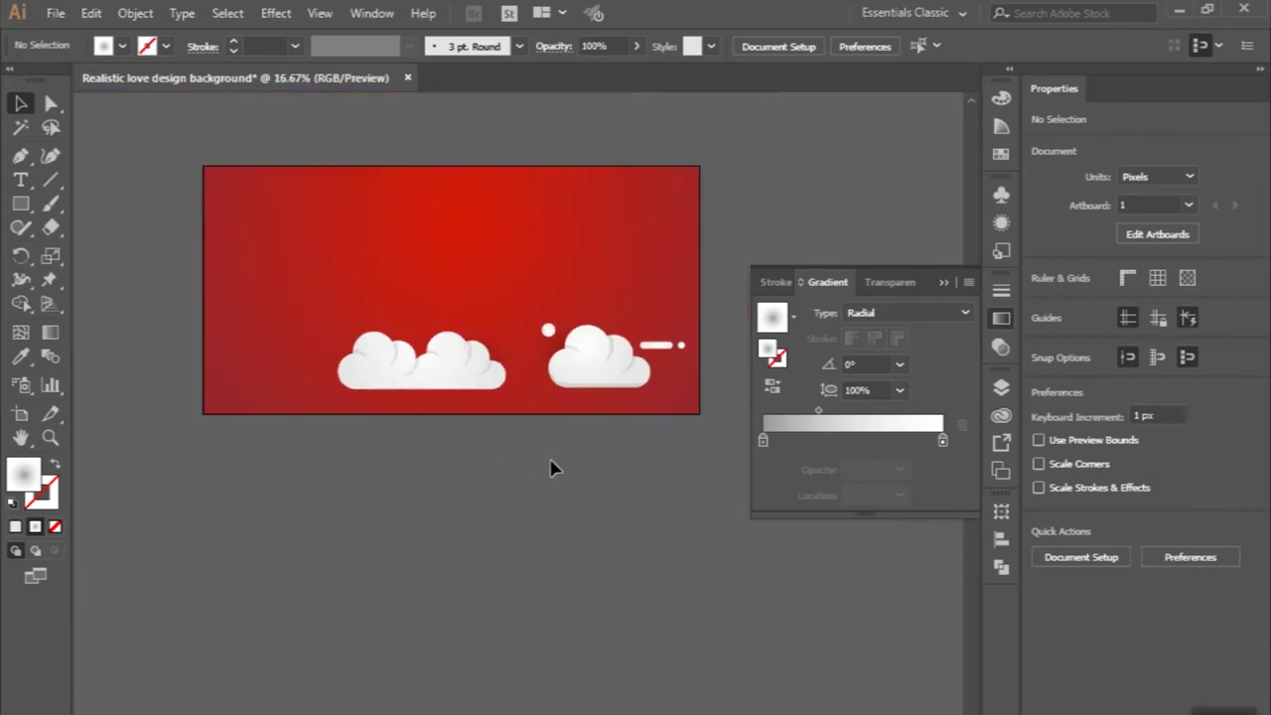
scroll(550, 467, "right", 1)
scroll(550, 468, "right", 1)
left_click_drag(284, 465, 471, 263)
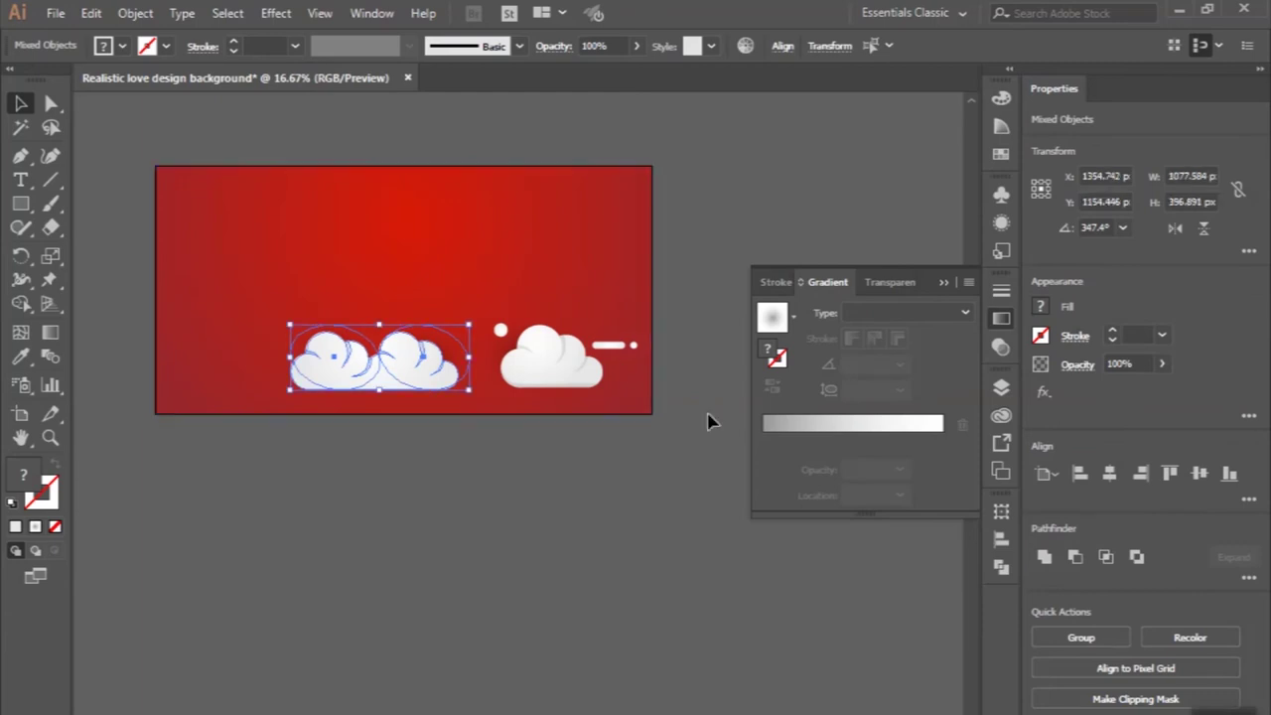
left_click(1081, 638)
left_click(639, 554)
- Alt-drag a copy of the small white circle toward the left cloud
scroll(355, 368, "up", 1)
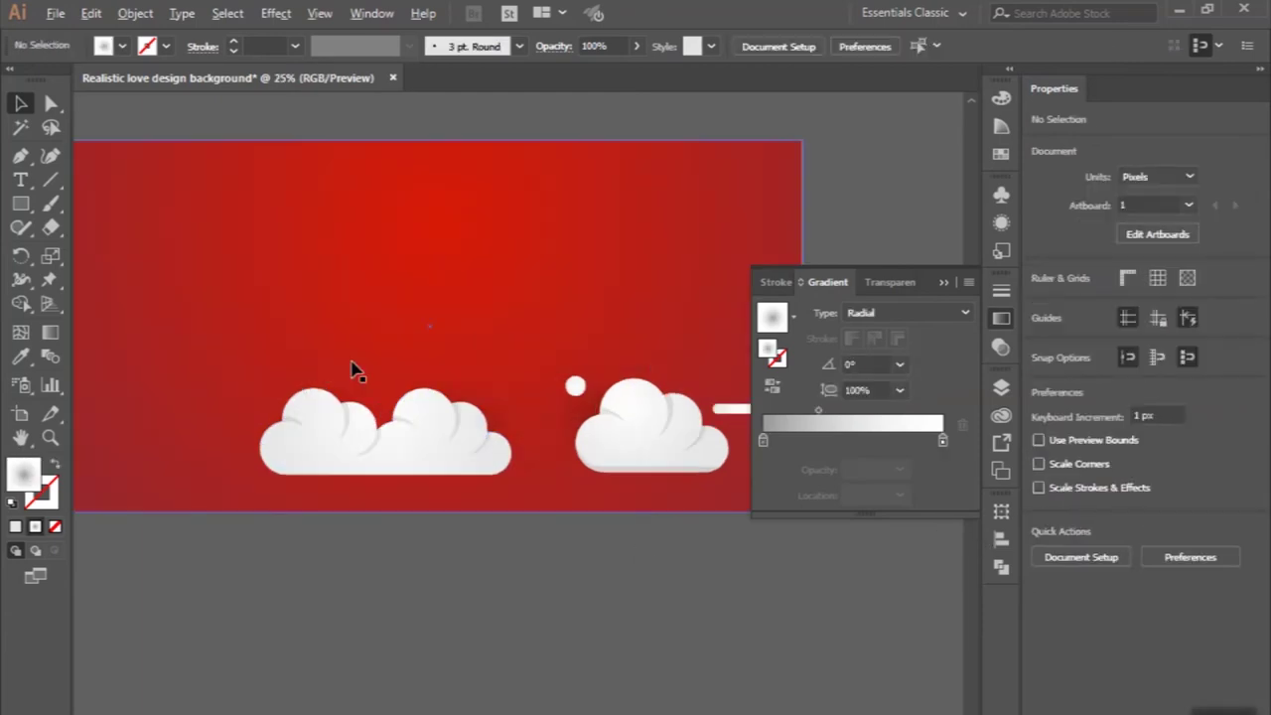
scroll(462, 368, "up", 1)
left_click_drag(617, 397, 346, 390)
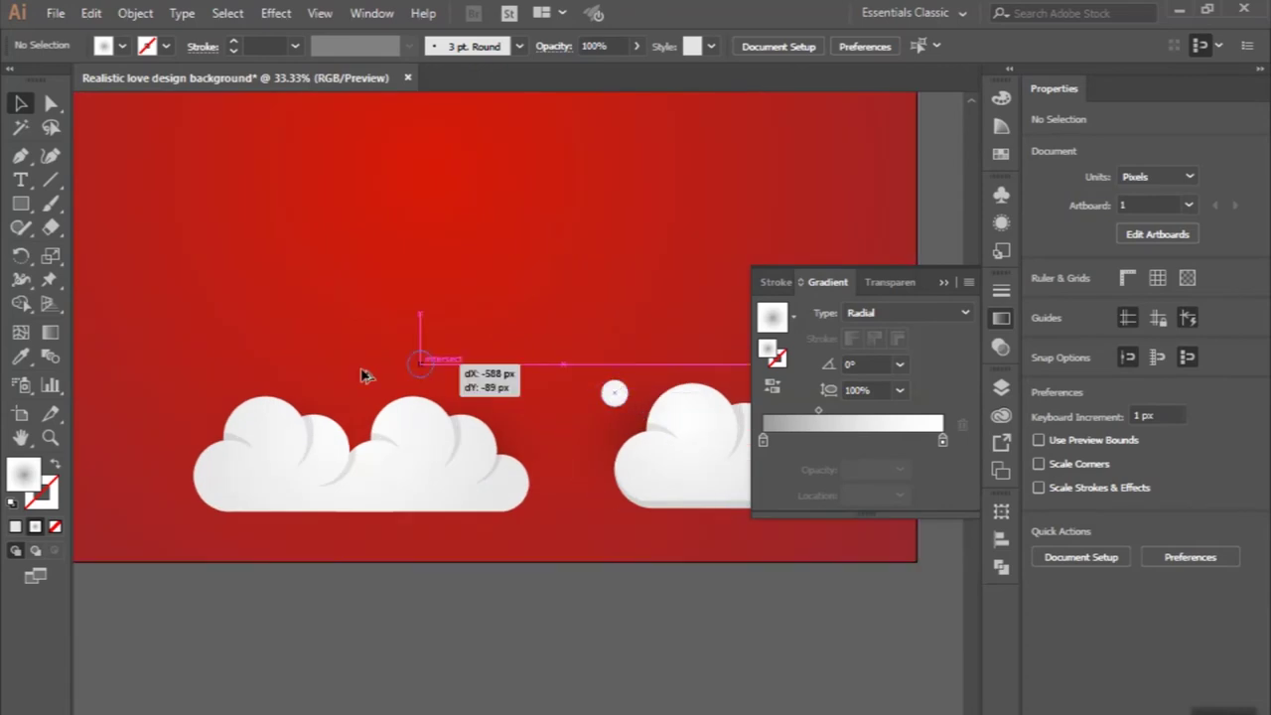
- Place the circle copy left of the cloud and shrink it to 54 px
mouse_move(342, 383)
left_mouse_down()
mouse_move(181, 440)
mouse_move(180, 429)
left_mouse_up()
scroll(178, 427, "up", 2)
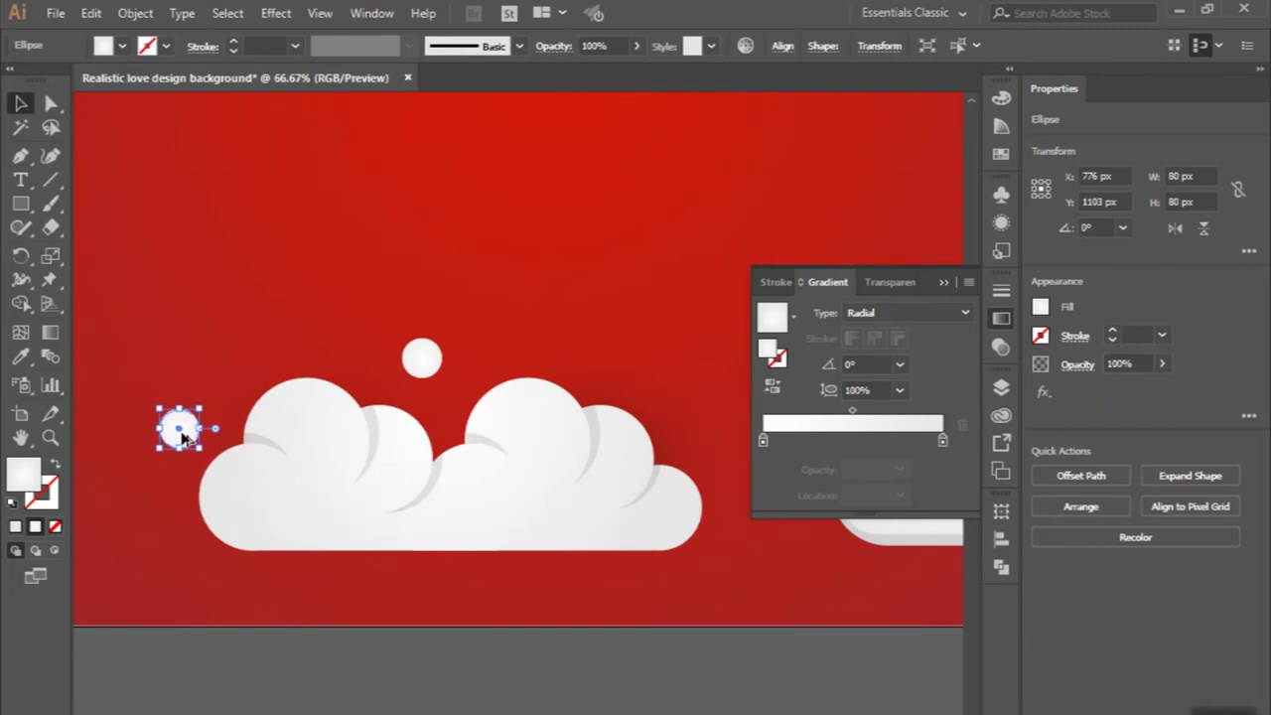
scroll(177, 425, "up", 1)
left_click_drag(182, 385, 180, 398)
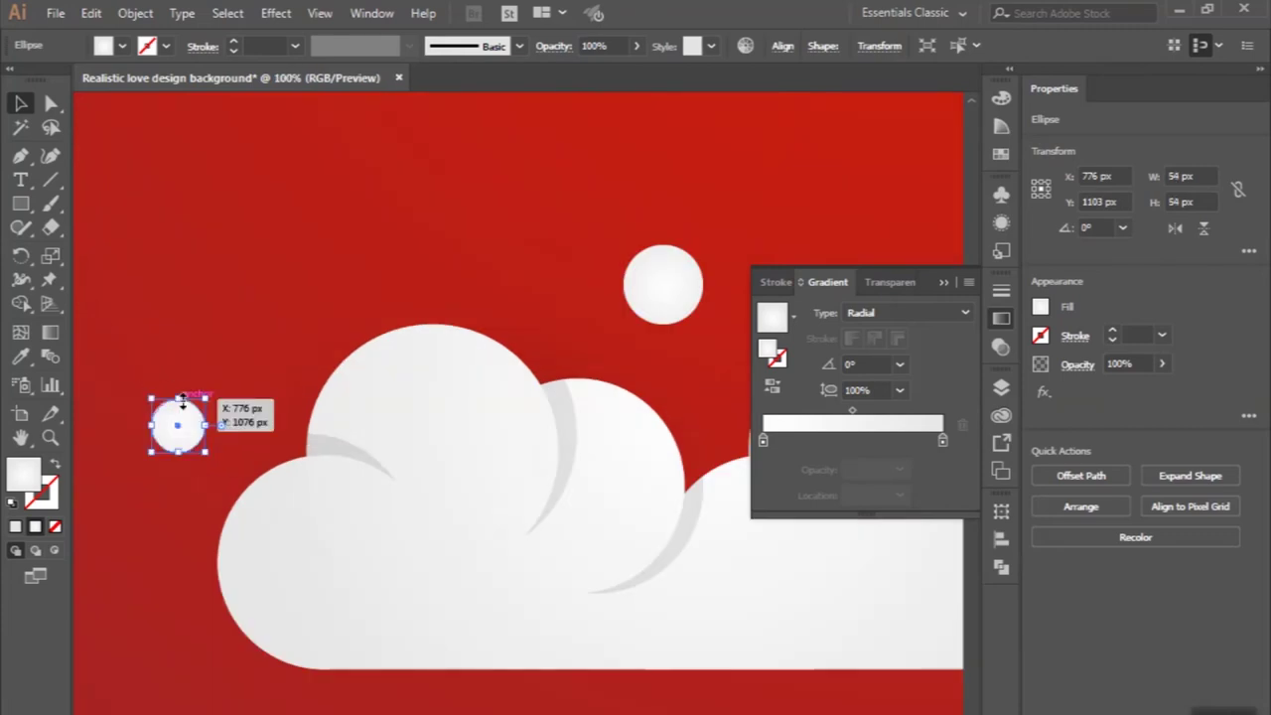
scroll(180, 398, "down", 3)
- Copy a circle to the cloud's right, shrink it to about 52 px, and nudge it down-left
left_click_drag(340, 361, 521, 387)
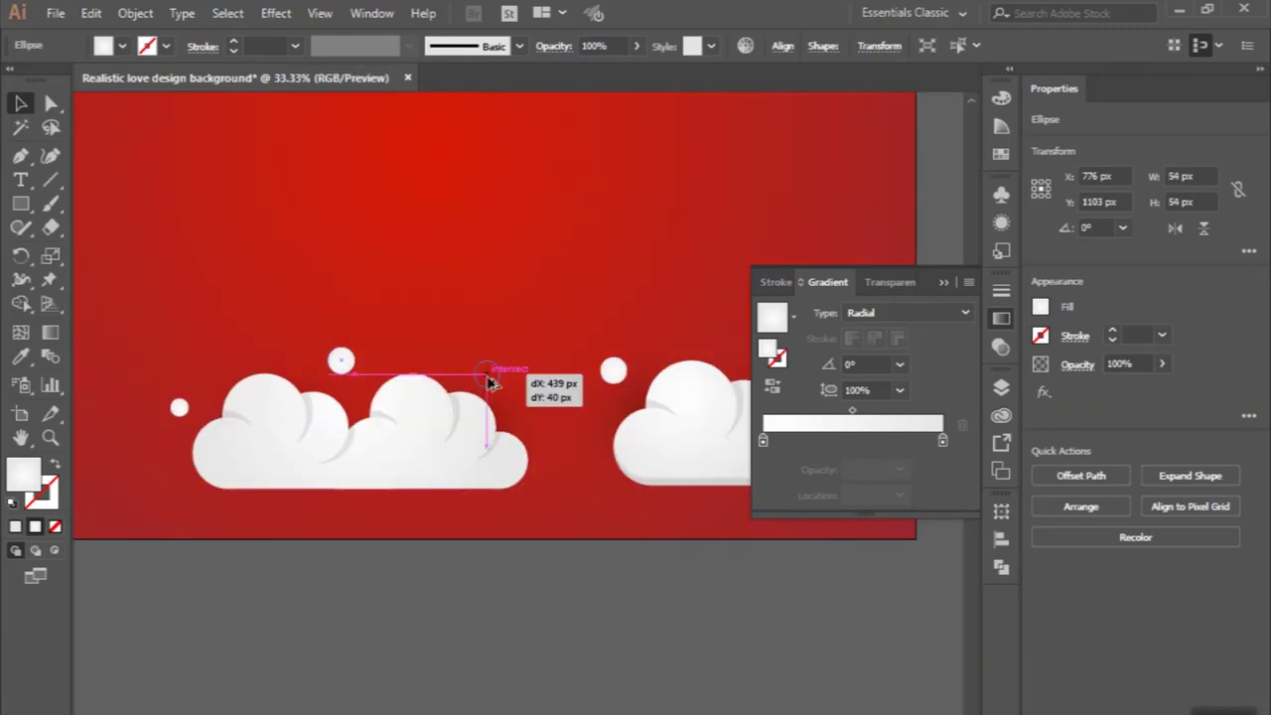
scroll(521, 390, "up", 2)
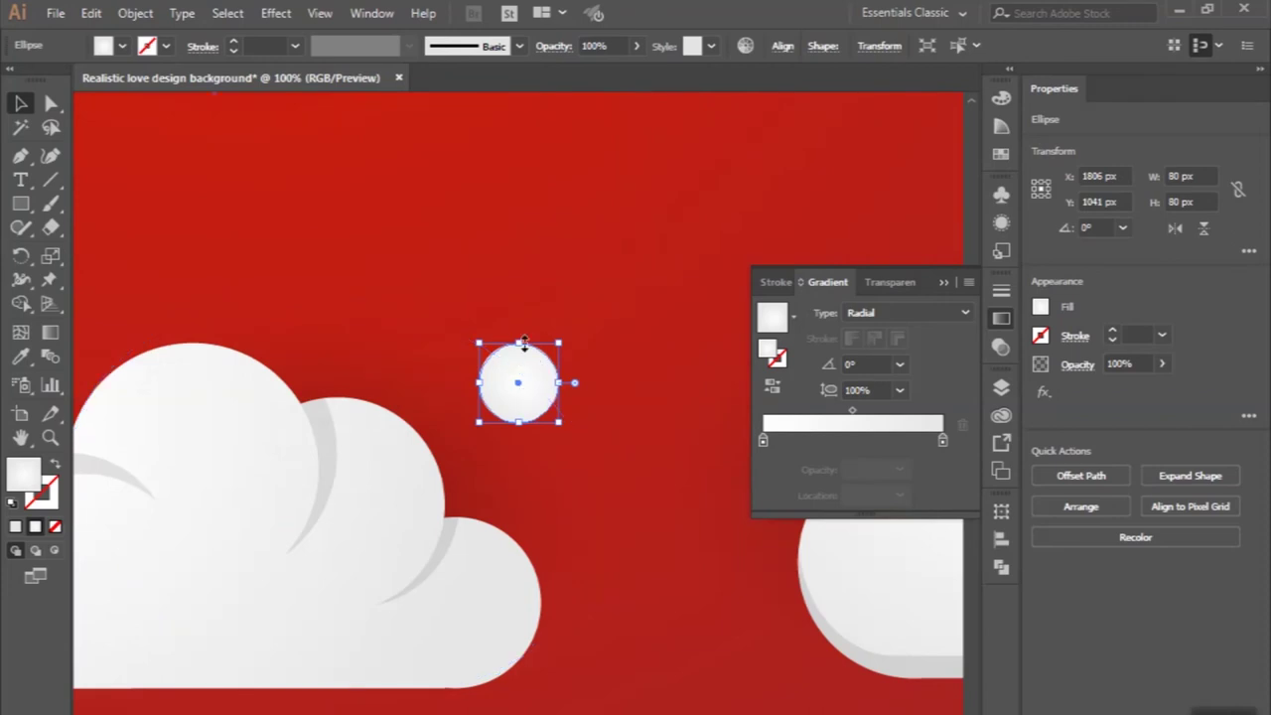
left_click_drag(518, 343, 525, 360)
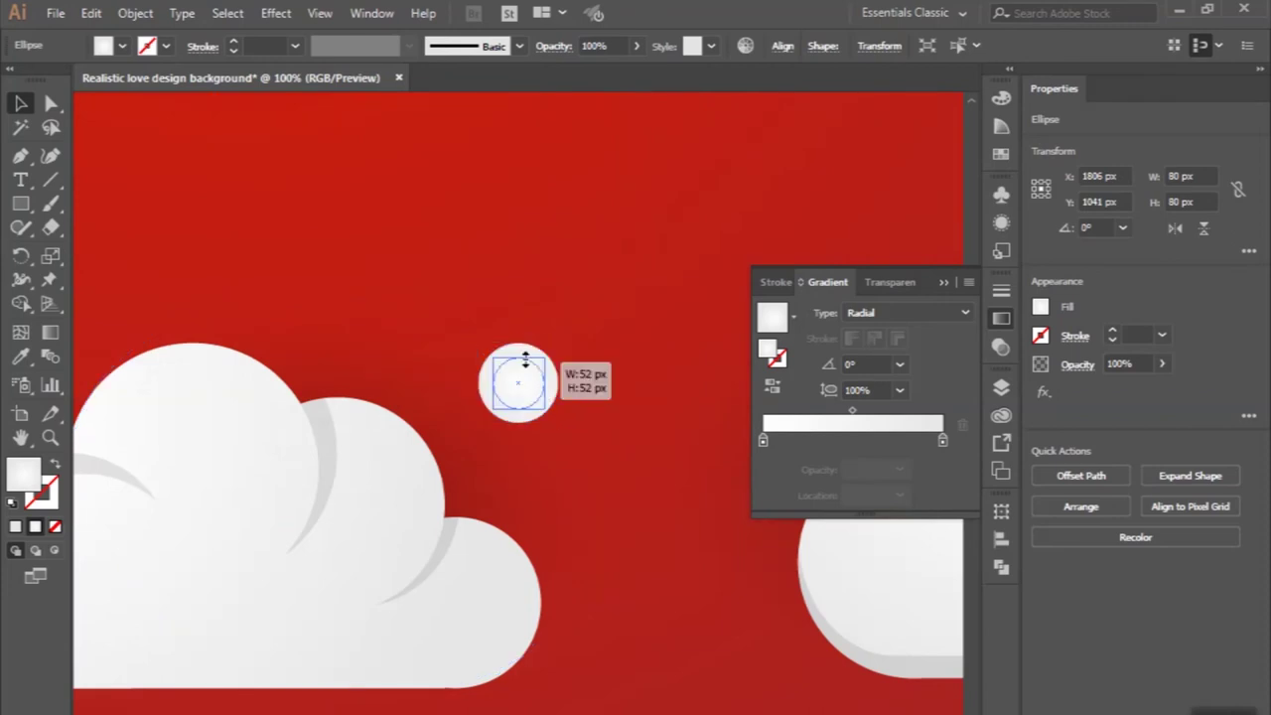
left_click(513, 427)
mouse_move(533, 381)
left_mouse_down()
mouse_move(513, 407)
mouse_move(496, 401)
left_mouse_up()
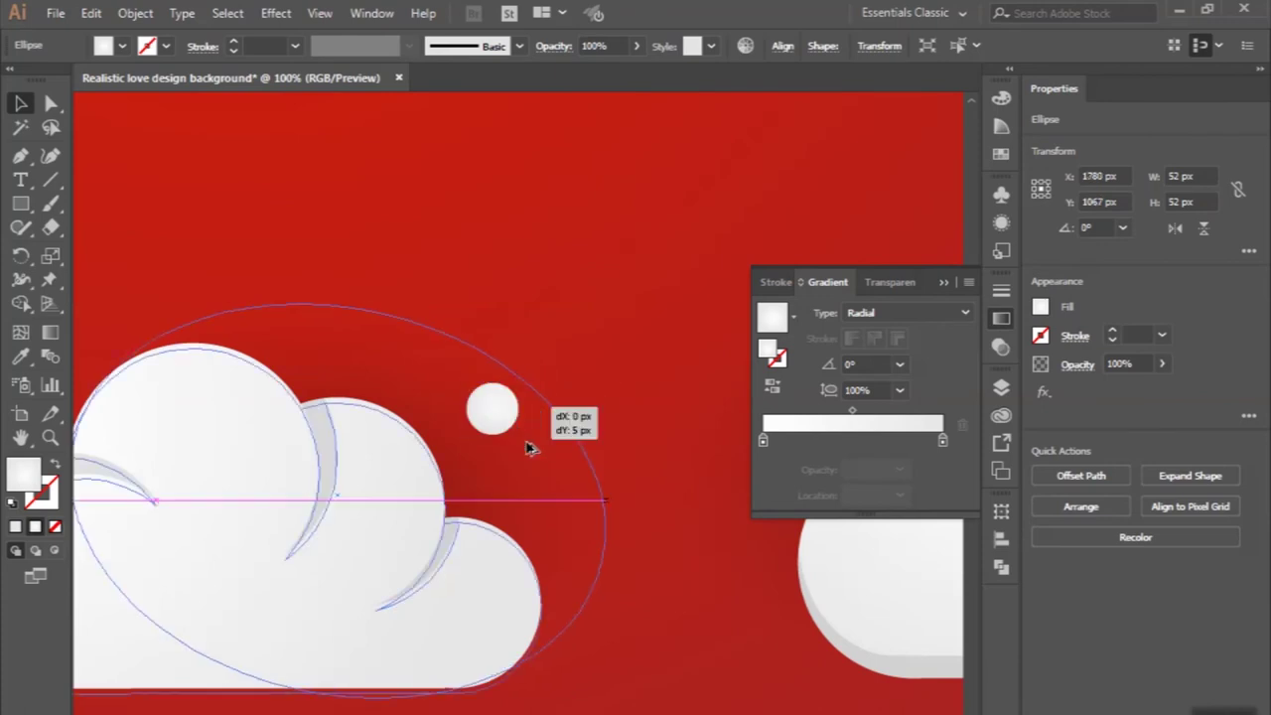
- Duplicate the small circle down and right, shrinking the copy to 32 px
key("ctrl+minus")
key("ctrl+minus")
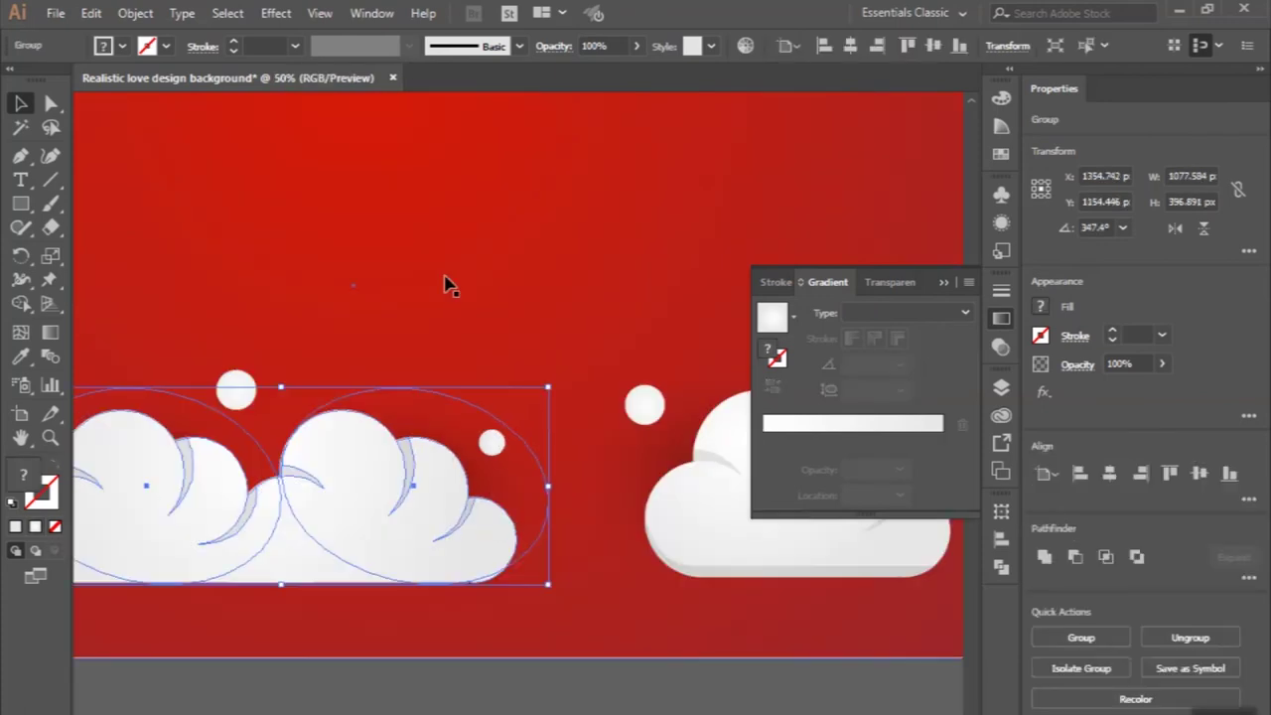
key("ctrl+a")
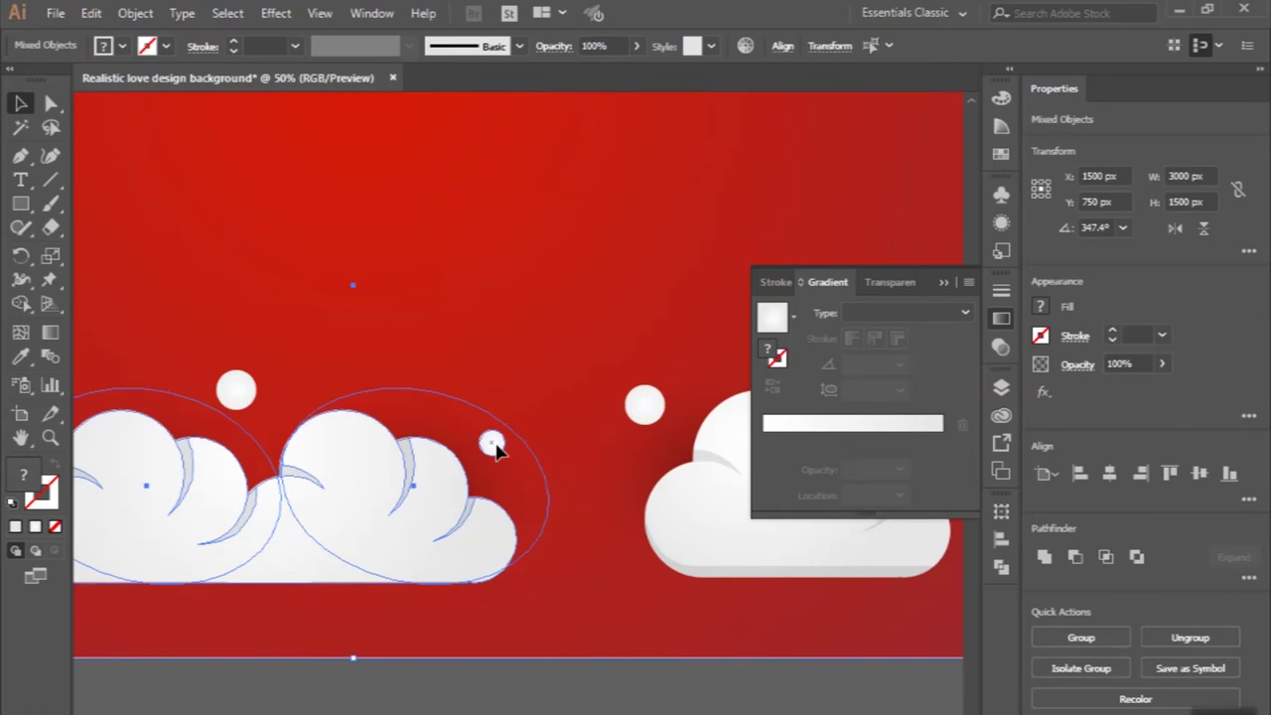
left_click(496, 446)
key("ctrl+plus")
key("ctrl+plus")
key("ctrl+plus")
left_click_drag(500, 450, 610, 564)
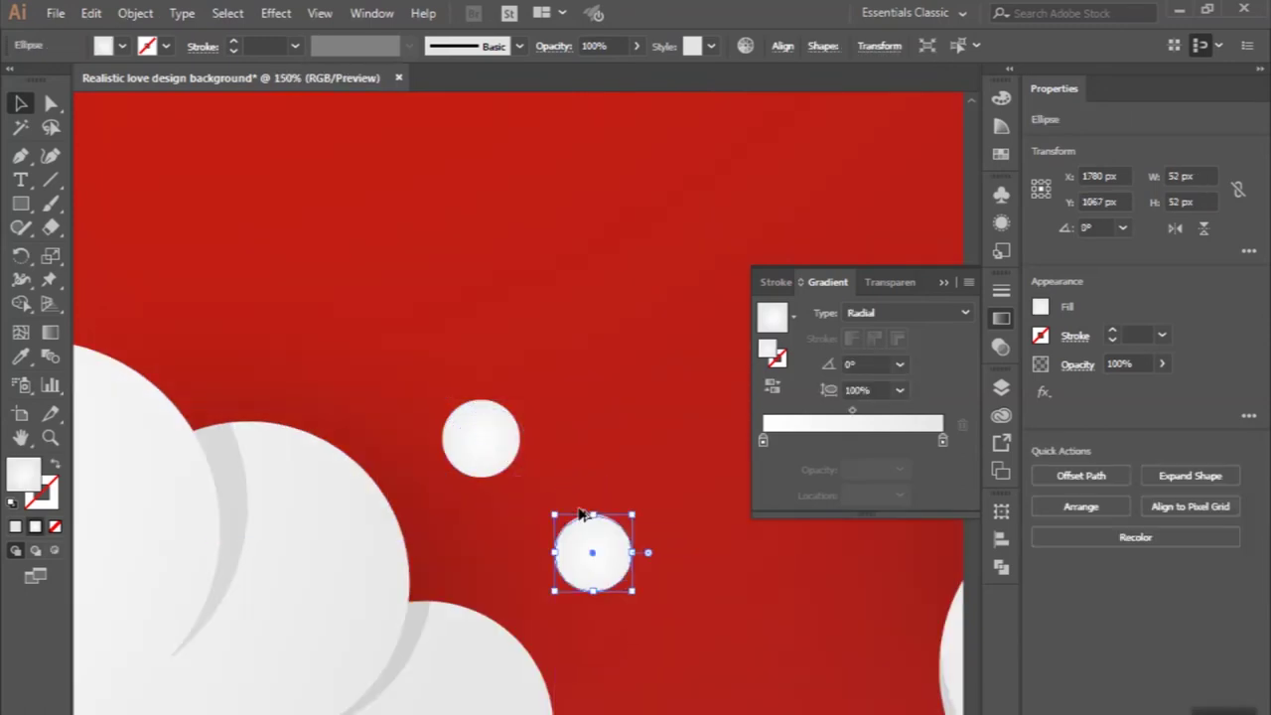
mouse_move(593, 515)
left_mouse_down()
mouse_move(592, 530)
mouse_move(576, 508)
left_mouse_up()
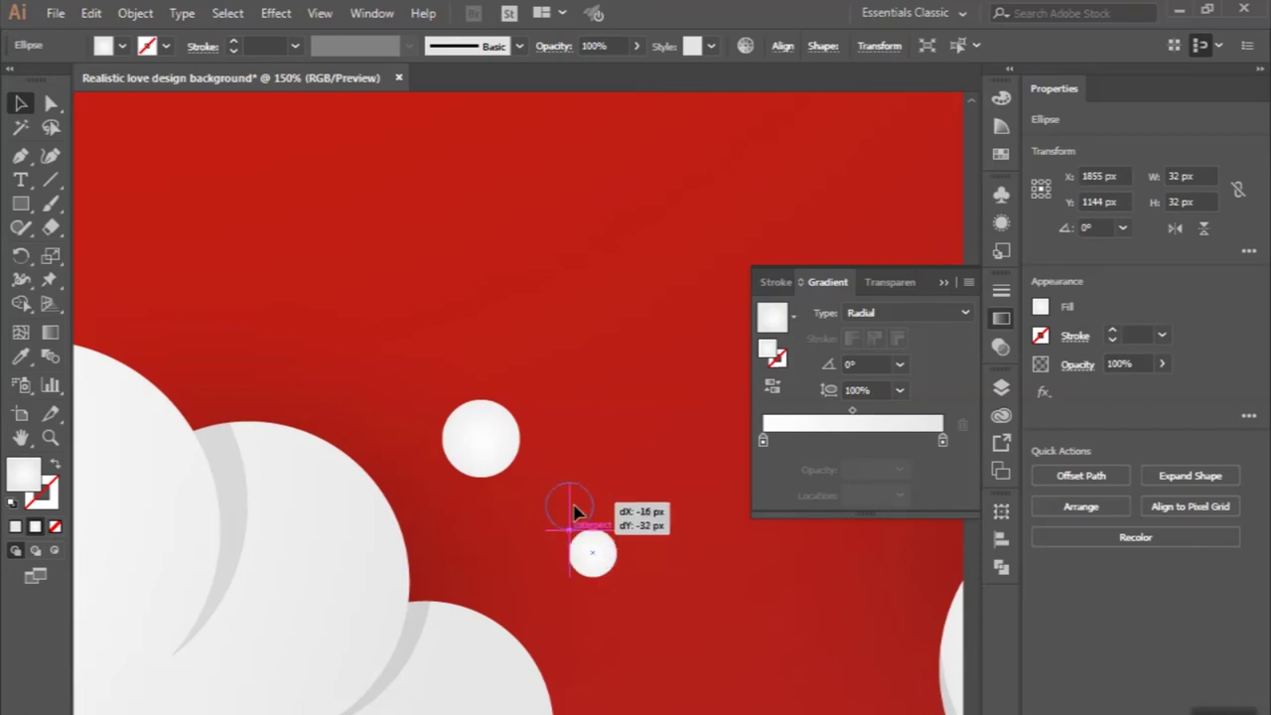
key("ctrl+minus")
key("ctrl+minus")
key("ctrl+minus")
key("ctrl+minus")
key("ctrl+minus")
key("ctrl+minus")
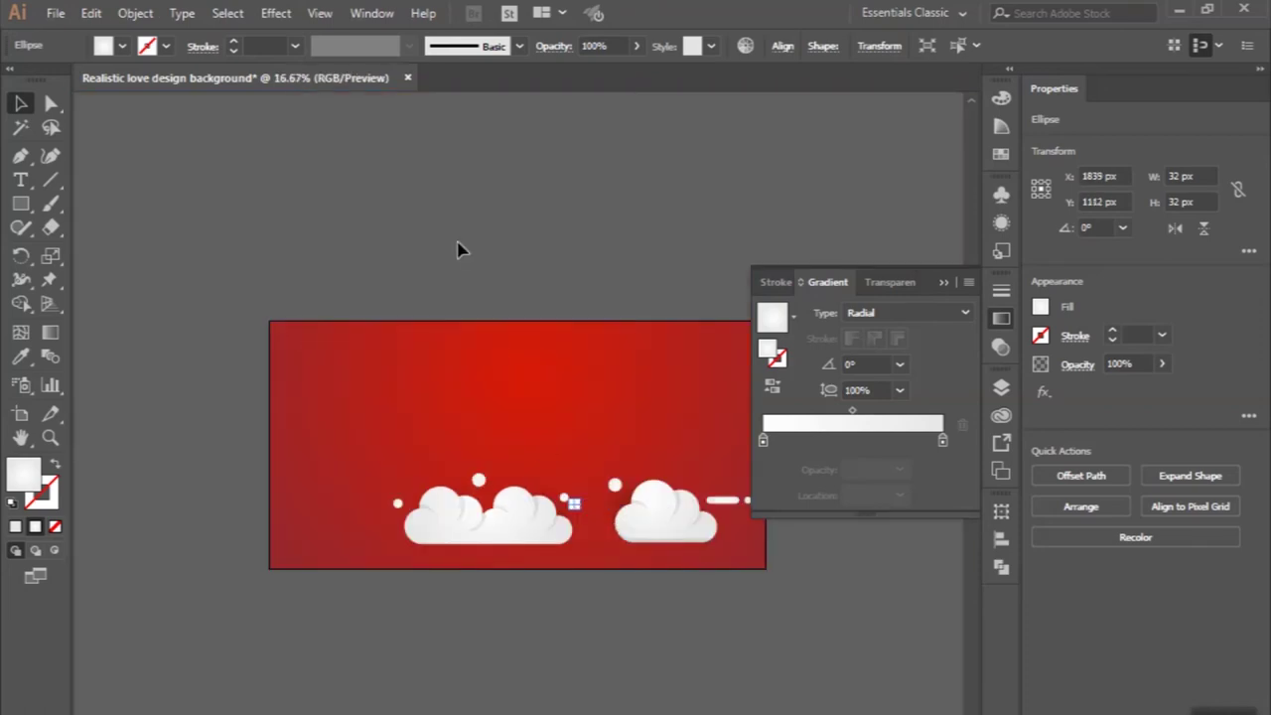
- Select the right cloud group together with its dash
left_click(459, 249)
scroll(459, 250, "down", 3)
scroll(459, 249, "down", 1)
scroll(459, 250, "down", 2)
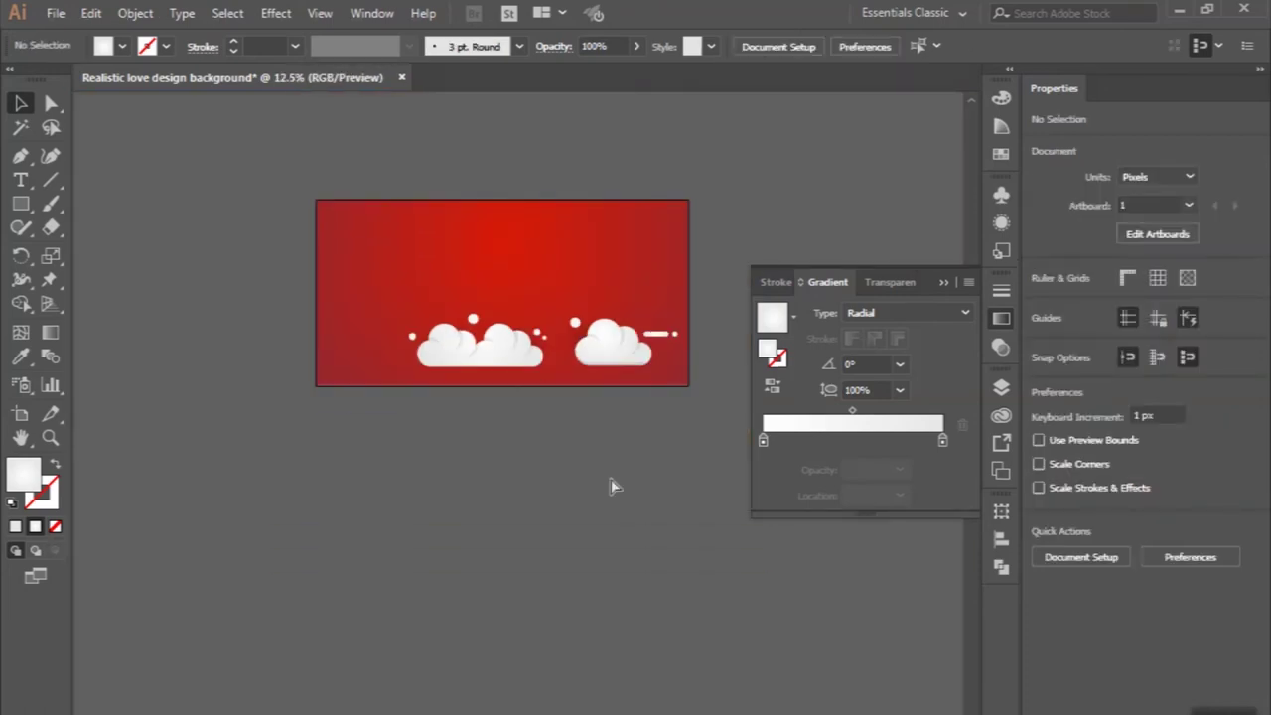
scroll(611, 479, "right", 3)
scroll(530, 424, "up", 1)
scroll(529, 424, "up", 1)
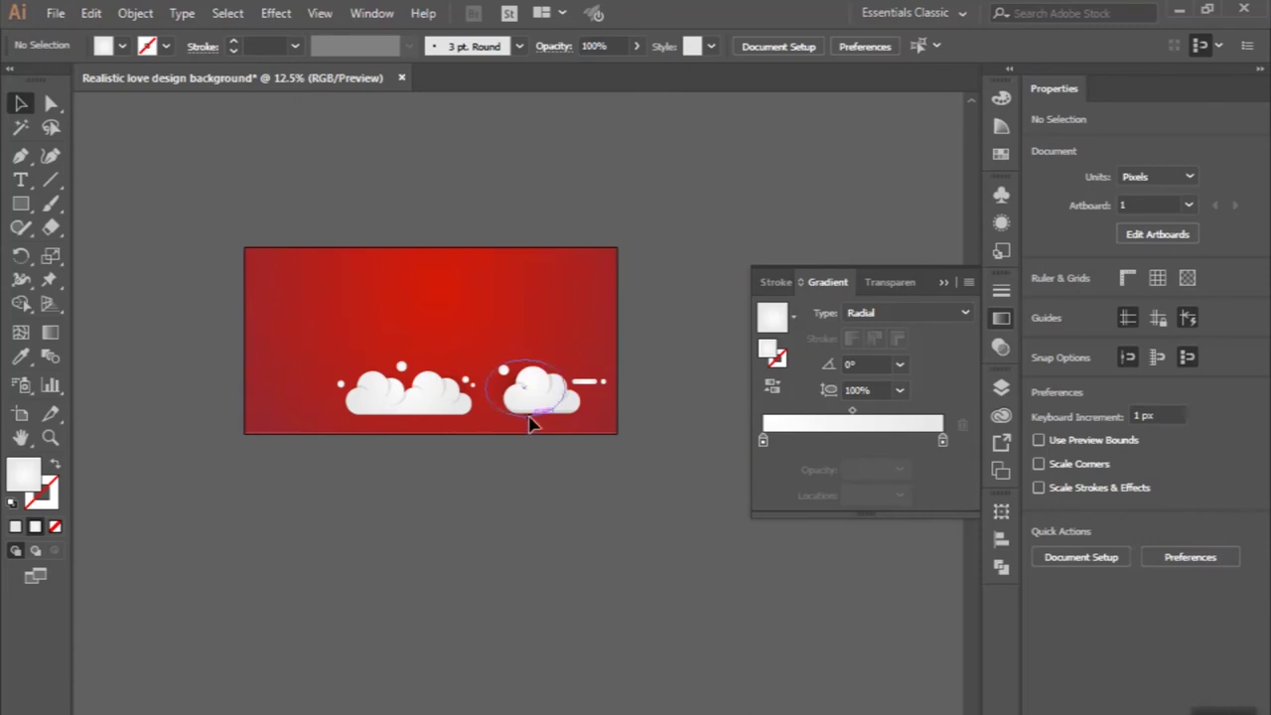
scroll(530, 423, "up", 1)
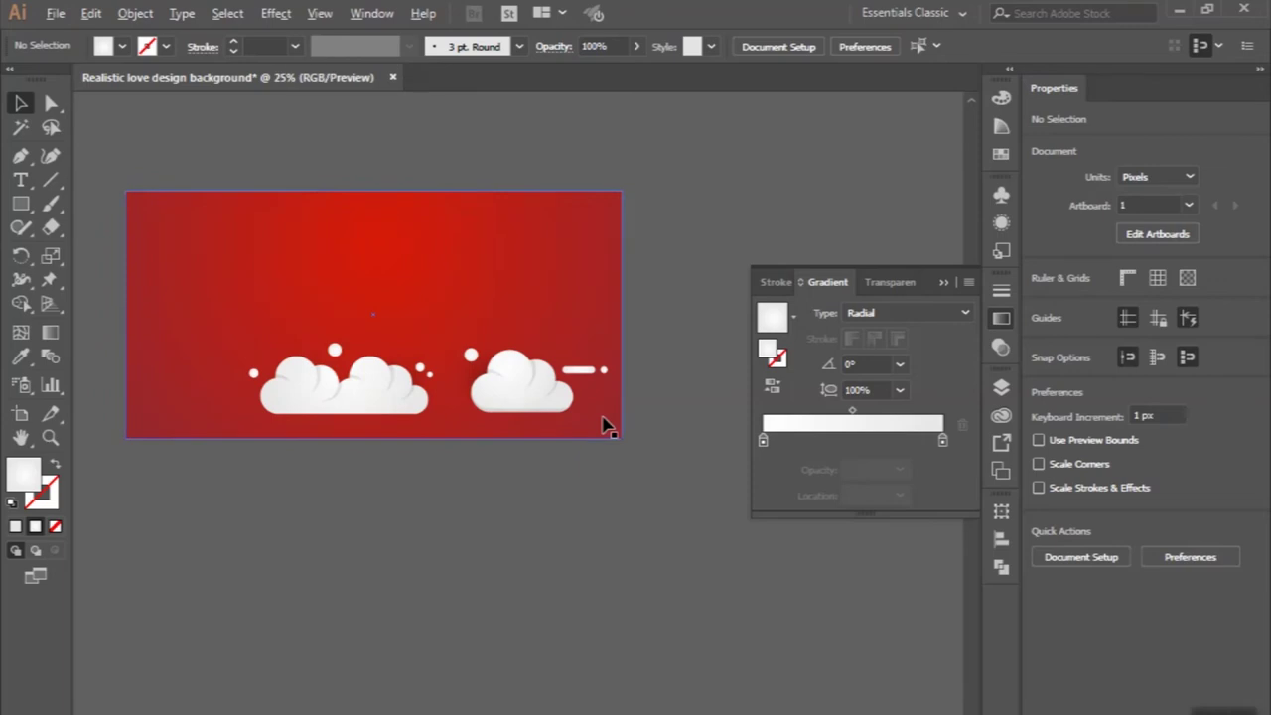
scroll(604, 426, "up", 1)
scroll(572, 382, "left", 1)
scroll(572, 382, "left", 2)
scroll(572, 383, "down", 2)
scroll(572, 380, "left", 1)
left_click(572, 380)
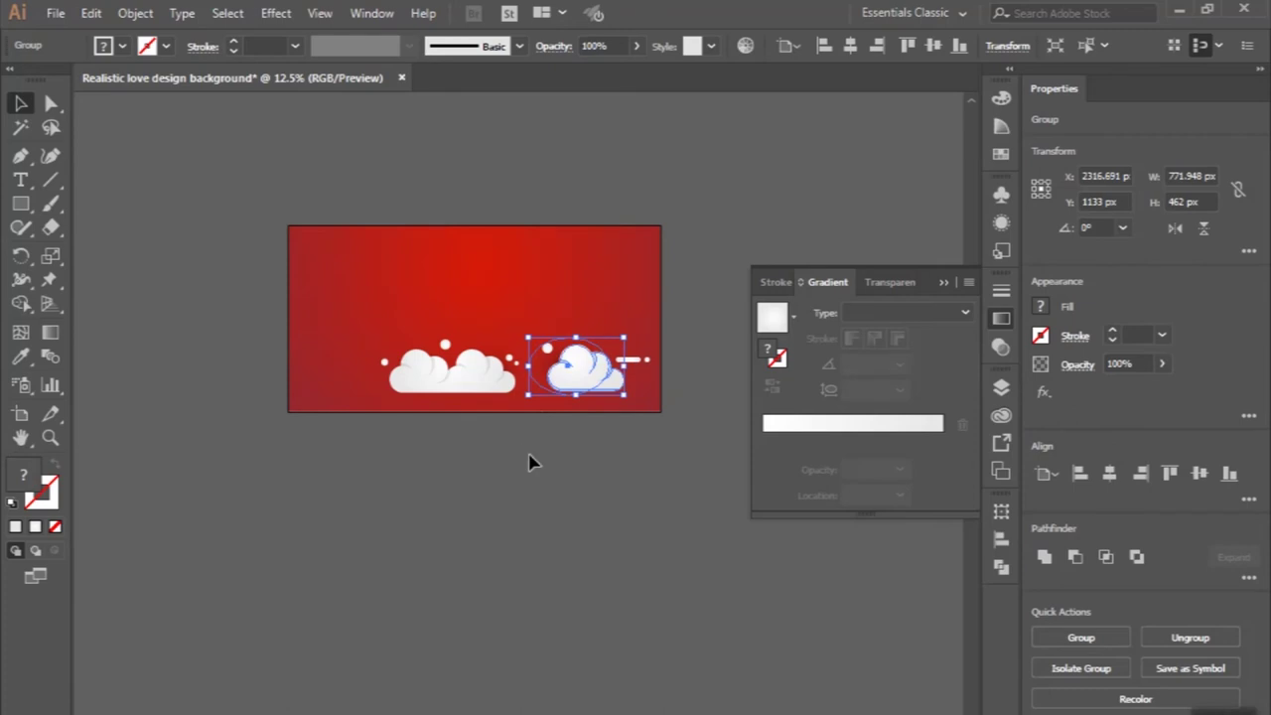
left_click(641, 341)
- Alt-drag a copy of the cloud and dash to the artboard's left edge
mouse_move(618, 292)
left_mouse_down()
mouse_move(599, 368)
mouse_move(327, 367)
left_mouse_up()
scroll(328, 367, "up", 1)
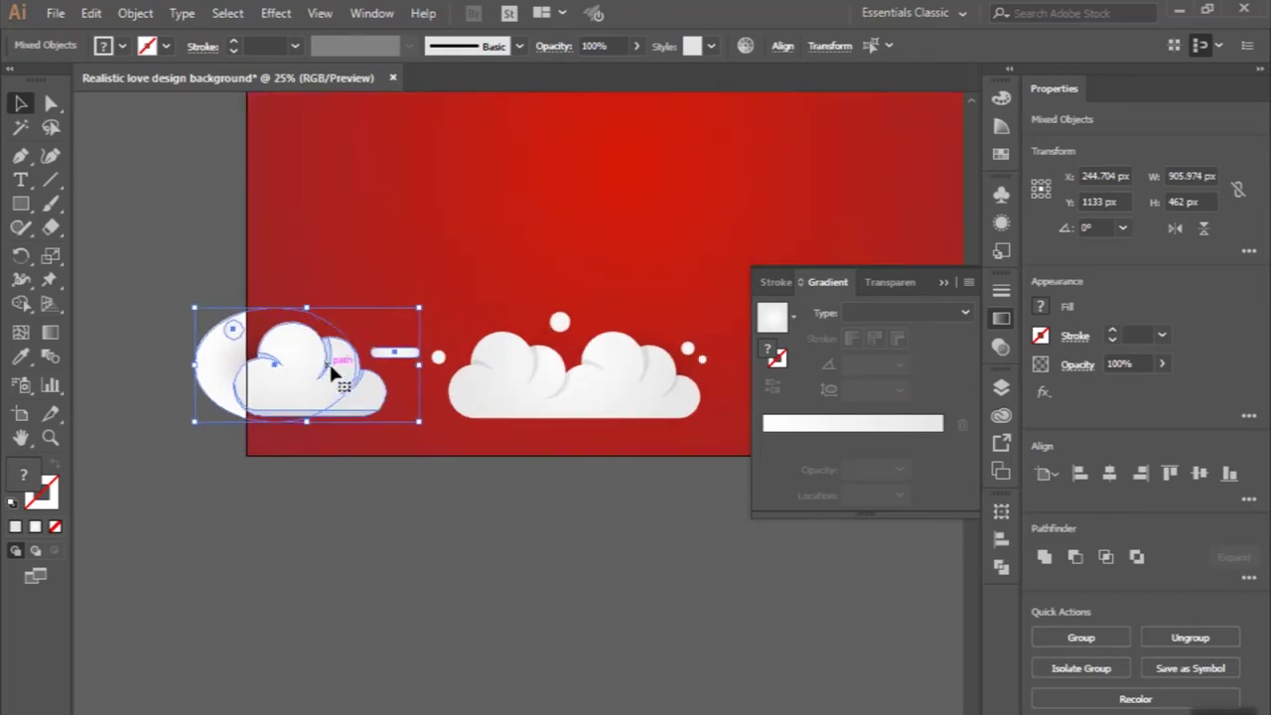
scroll(333, 370, "down", 1)
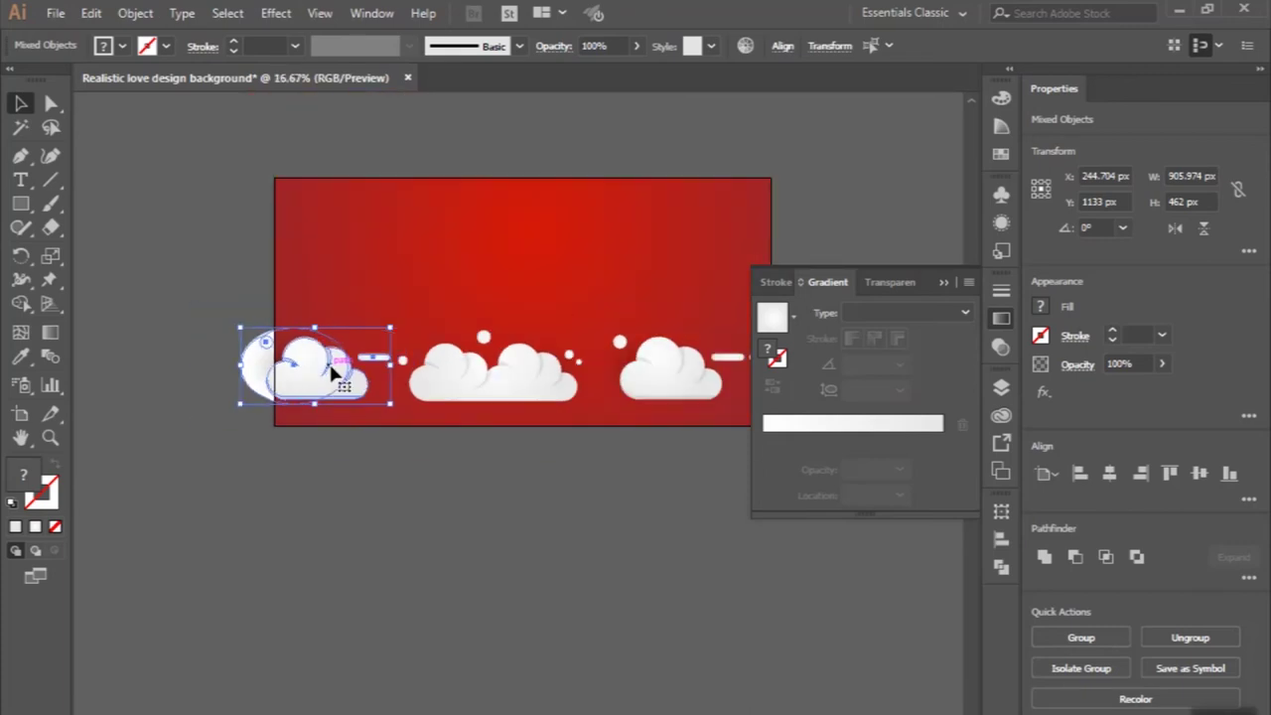
left_click_drag(332, 370, 266, 370)
left_click(197, 326)
- Marquee-select the whole cloud row and shift it slightly right
scroll(196, 326, "down", 1)
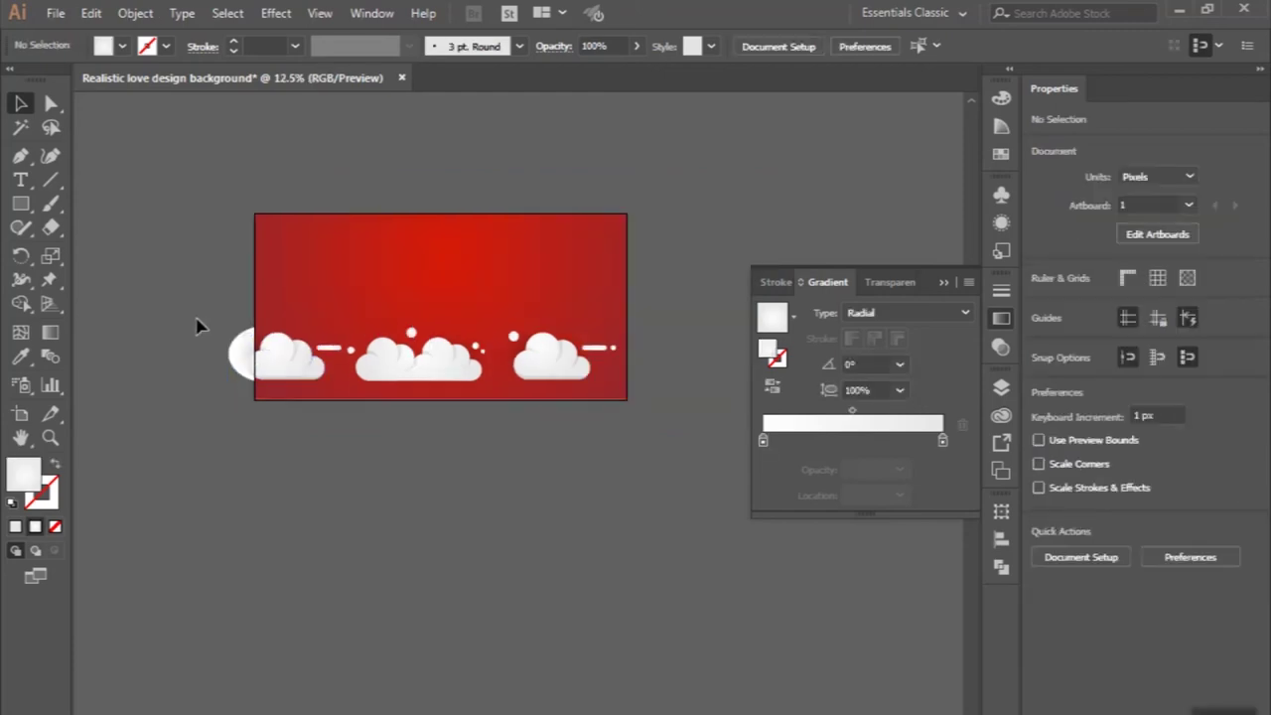
left_click_drag(195, 320, 625, 415)
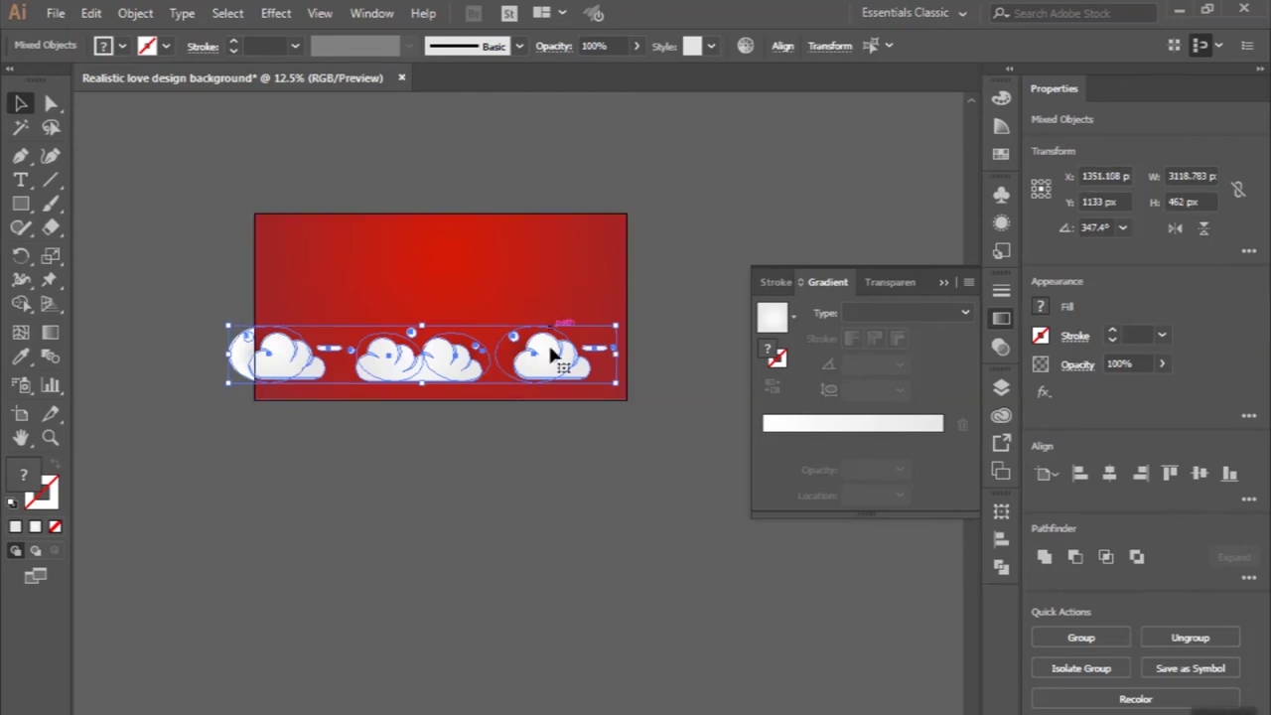
left_click_drag(551, 353, 574, 350)
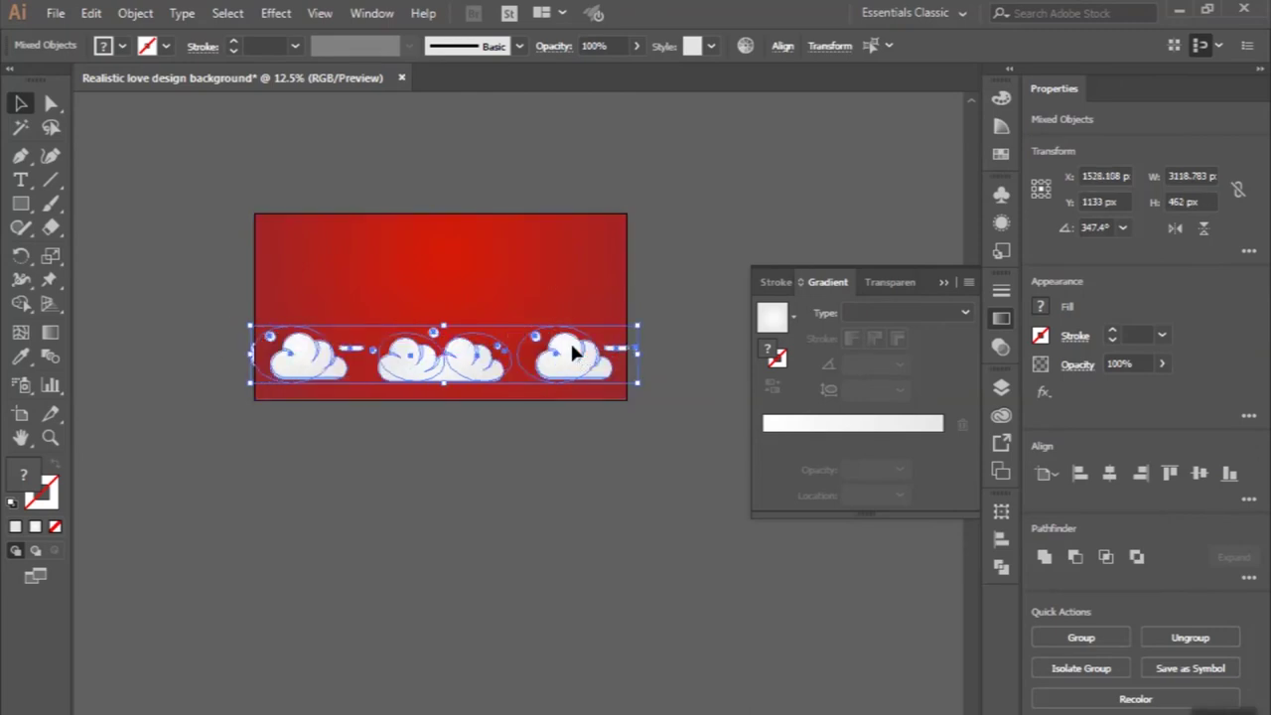
left_click_drag(571, 353, 572, 353)
left_click(347, 417)
scroll(346, 417, "up", 2)
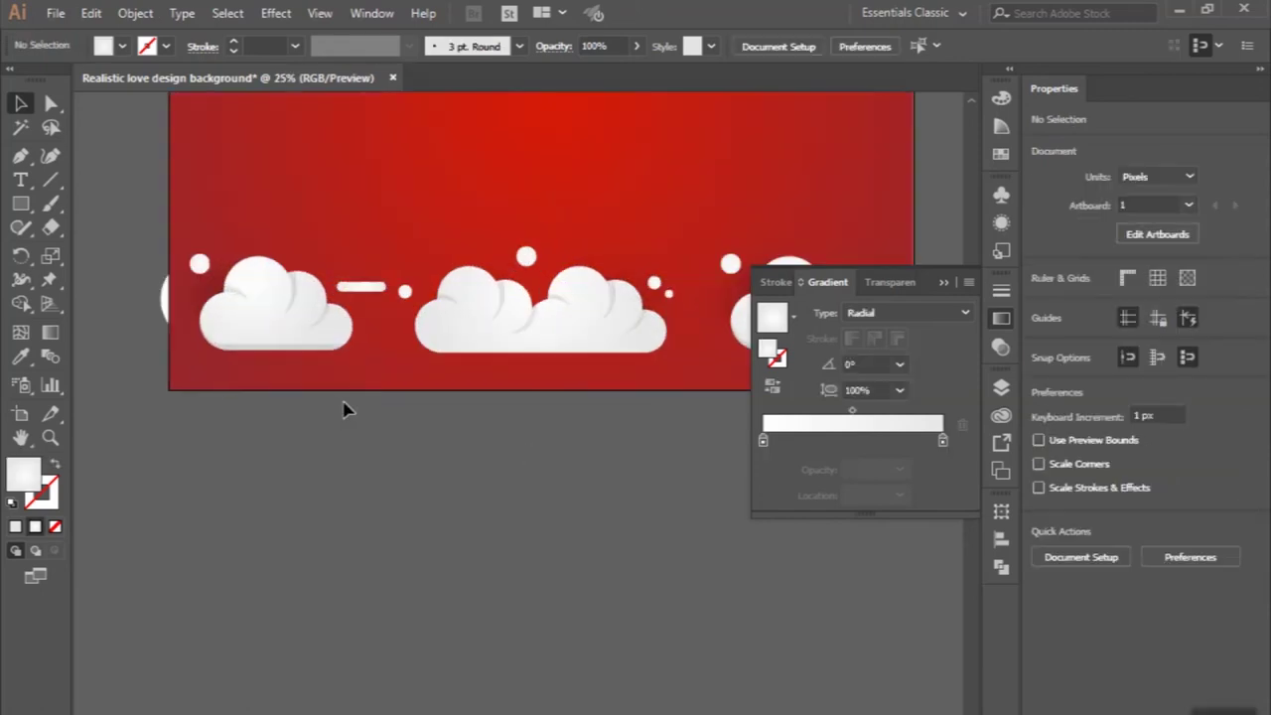
- Alt-drag copies of the middle cloud into a row below the artboard's bottom edge
left_click(541, 286)
scroll(536, 316, "down", 1)
left_click(536, 316)
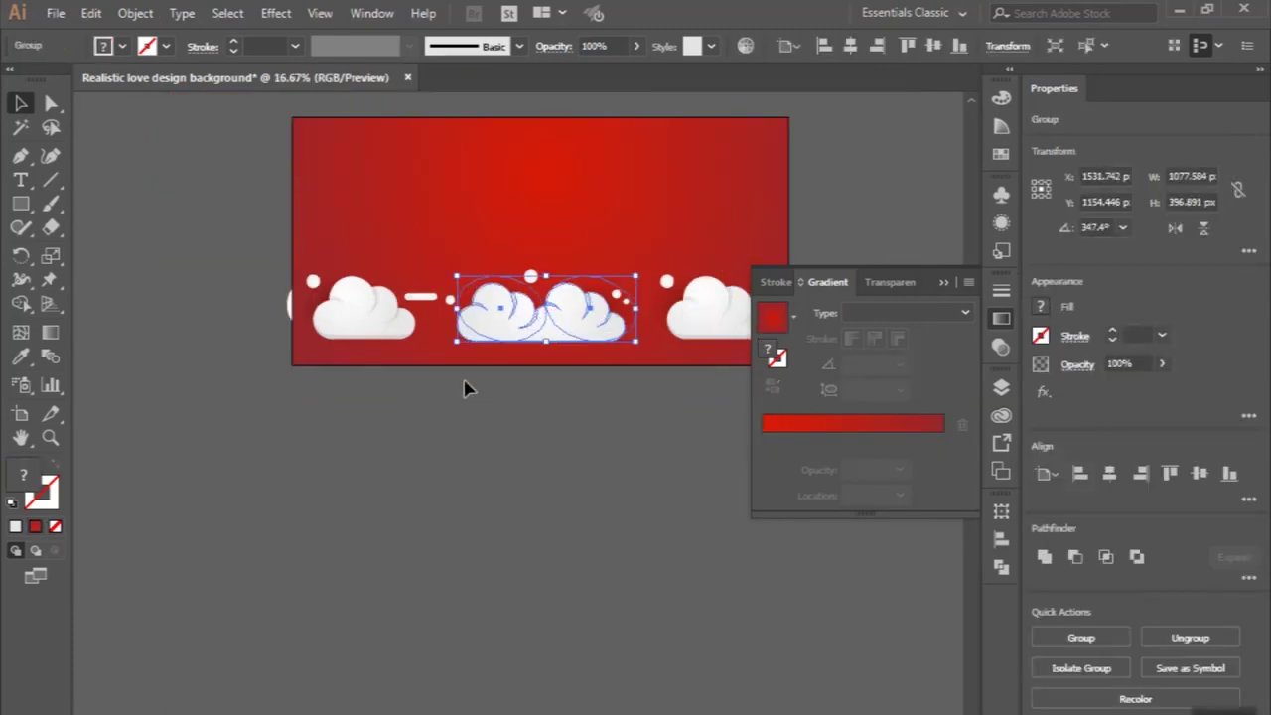
mouse_move(551, 341)
left_mouse_down()
mouse_move(303, 407)
mouse_move(284, 372)
left_mouse_up()
scroll(284, 371, "down", 1)
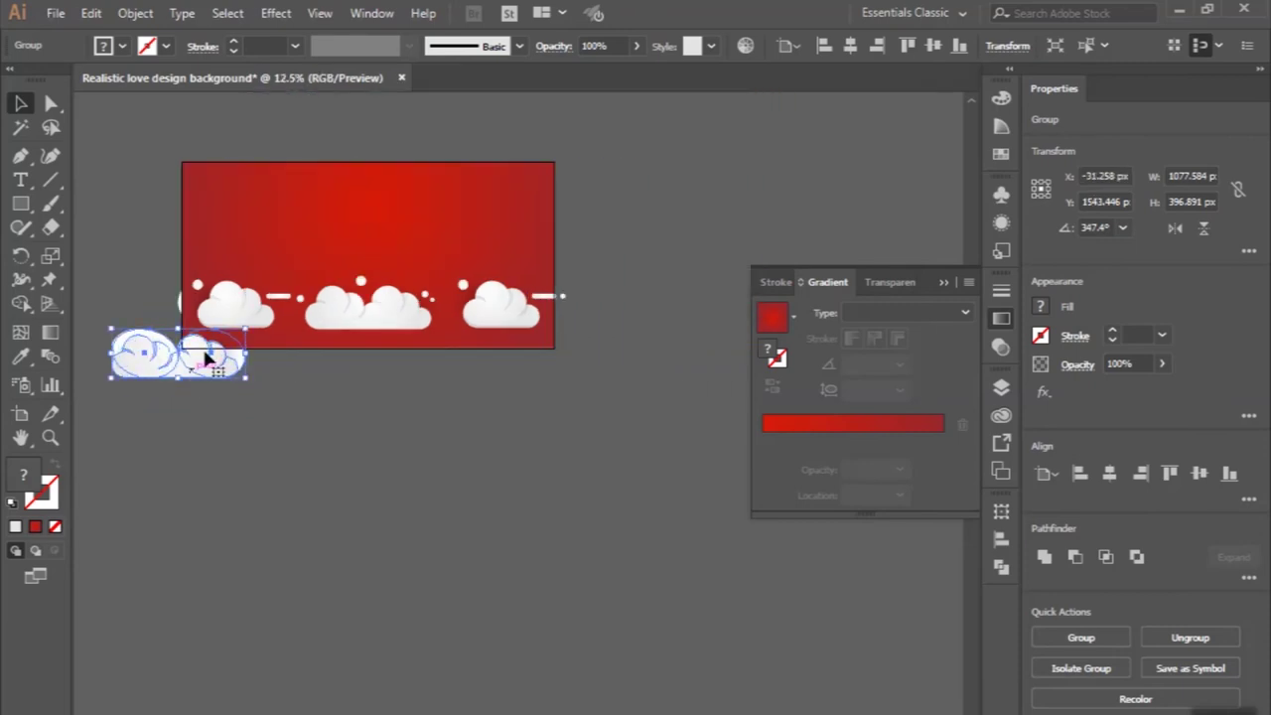
mouse_move(249, 310)
left_mouse_down()
mouse_move(373, 375)
mouse_move(327, 369)
left_mouse_up()
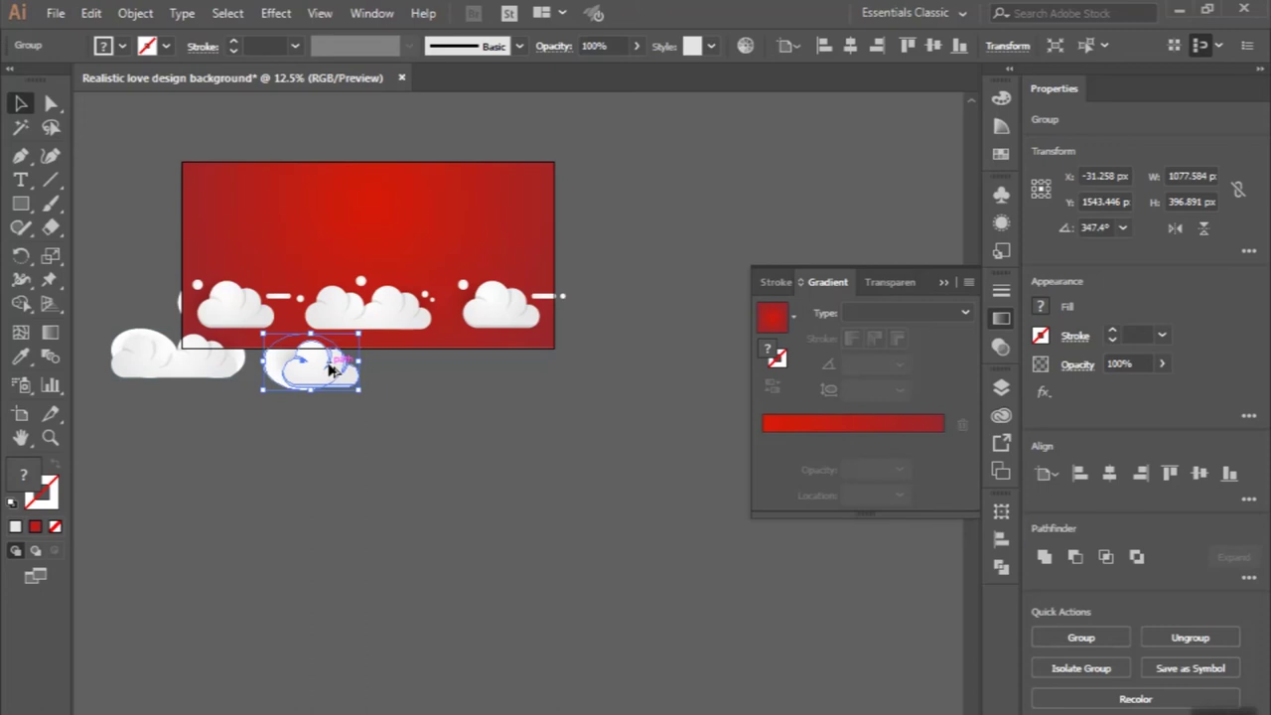
left_click_drag(205, 369, 474, 369)
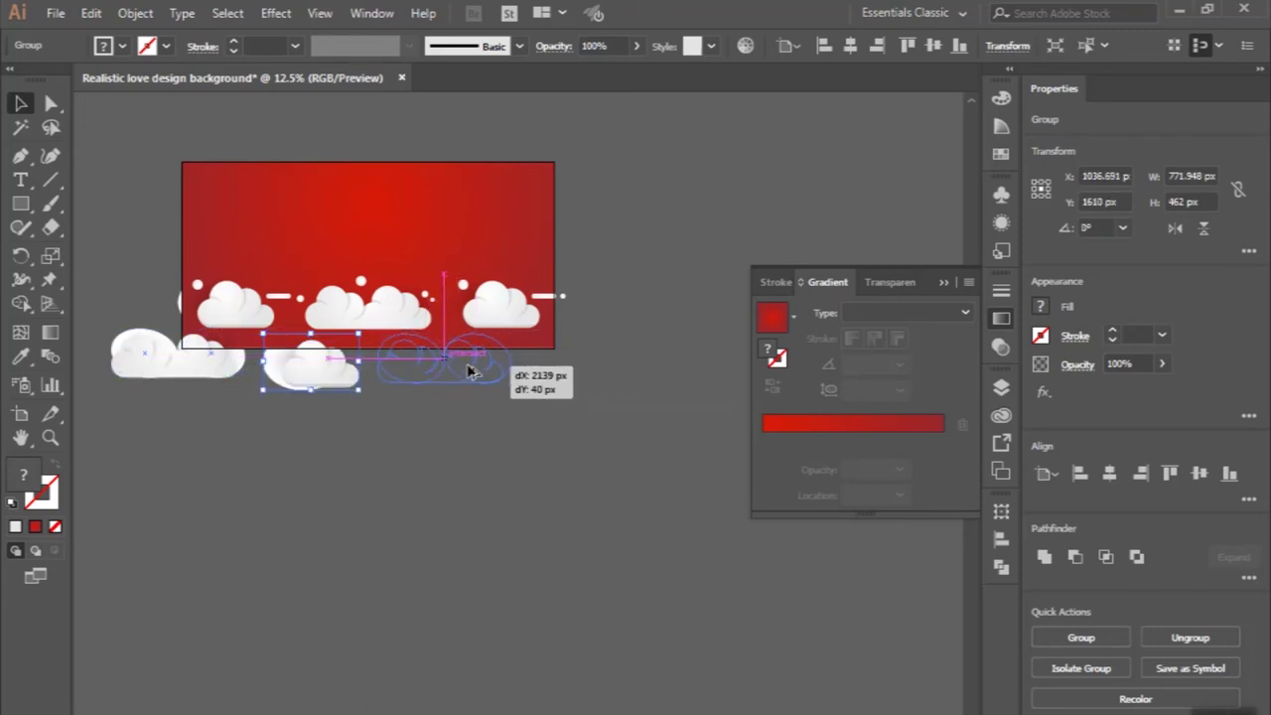
left_click_drag(474, 369, 470, 369)
- Slide the two-cloud group right into the lower row and deselect
scroll(466, 369, "up", 1)
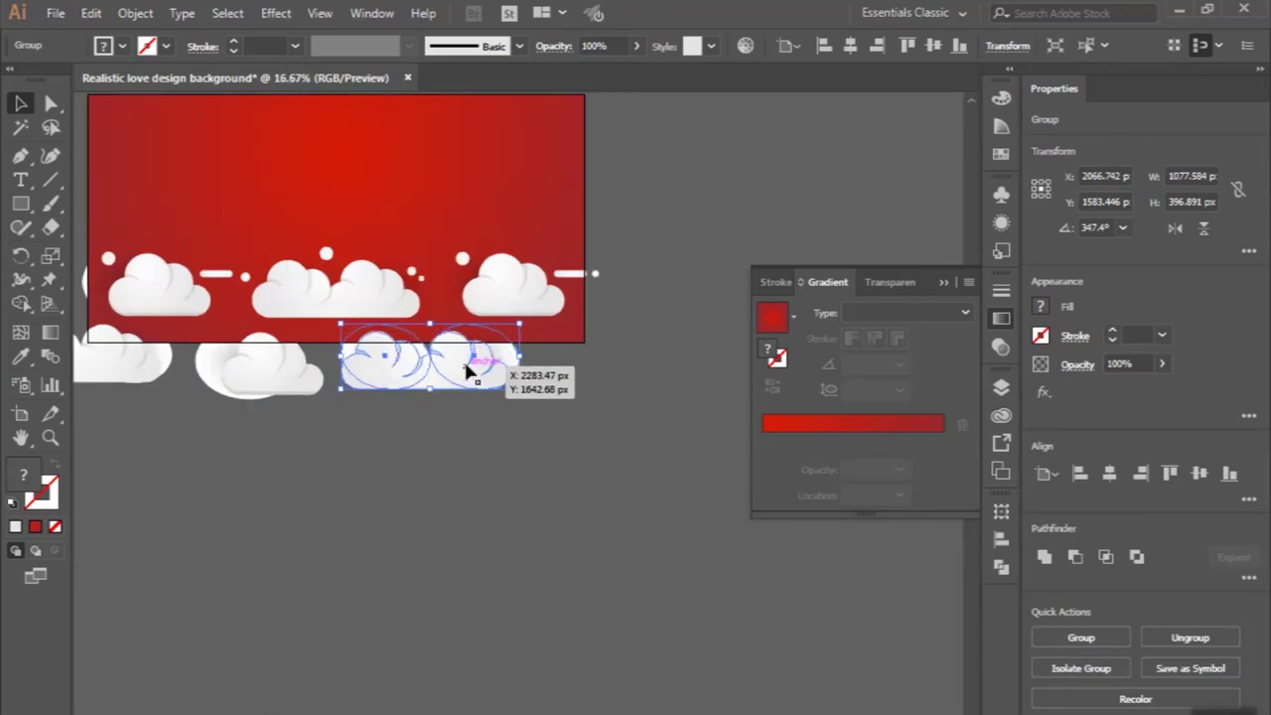
scroll(427, 372, "up", 2)
left_click_drag(407, 375, 417, 368)
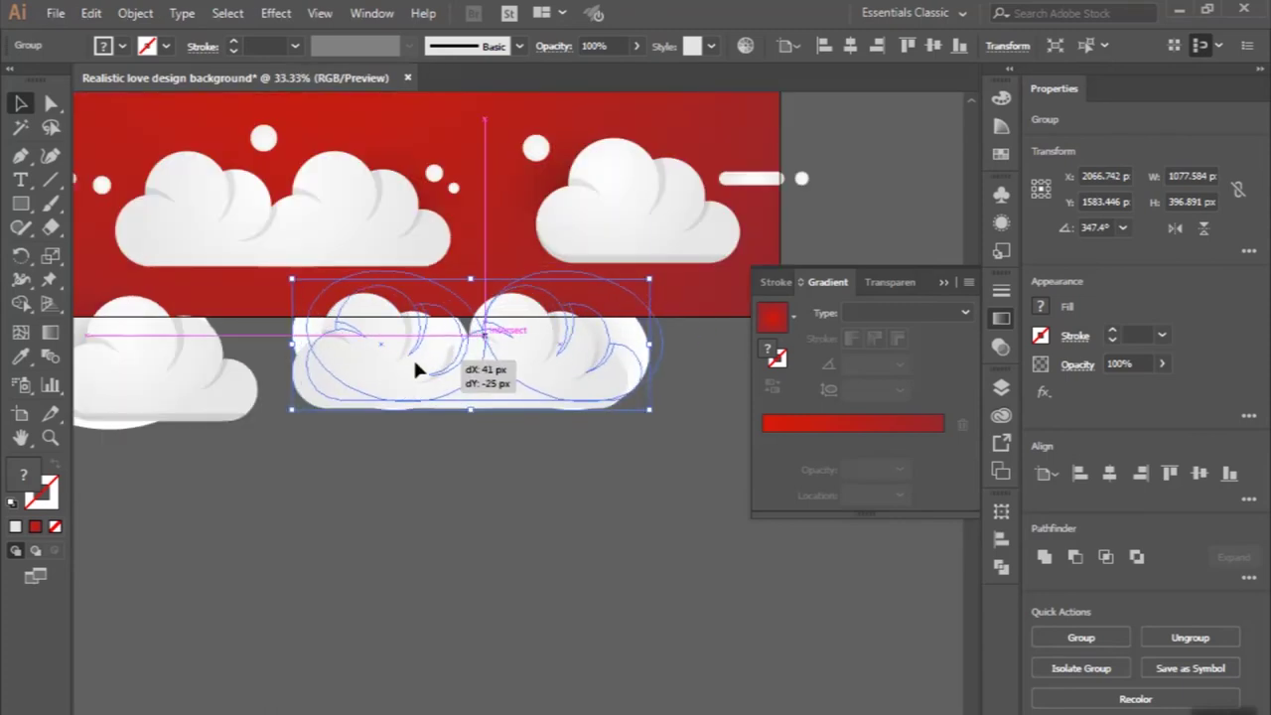
scroll(417, 367, "down", 1)
scroll(417, 368, "down", 1)
mouse_move(286, 396)
left_mouse_down()
mouse_move(623, 387)
mouse_move(599, 380)
left_mouse_up()
left_click(531, 478)
scroll(531, 478, "down", 1)
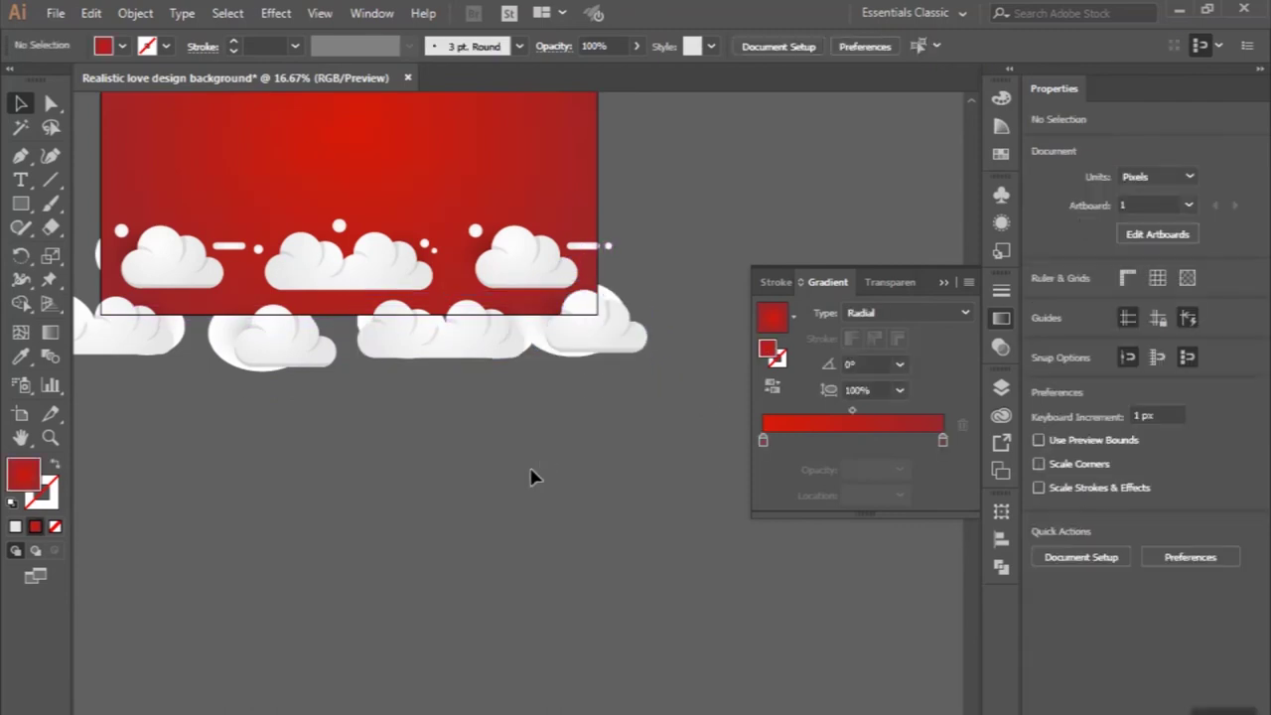
- Bring the red background rectangle to the front and set its fill to None
scroll(531, 476, "down", 1)
left_click(294, 246)
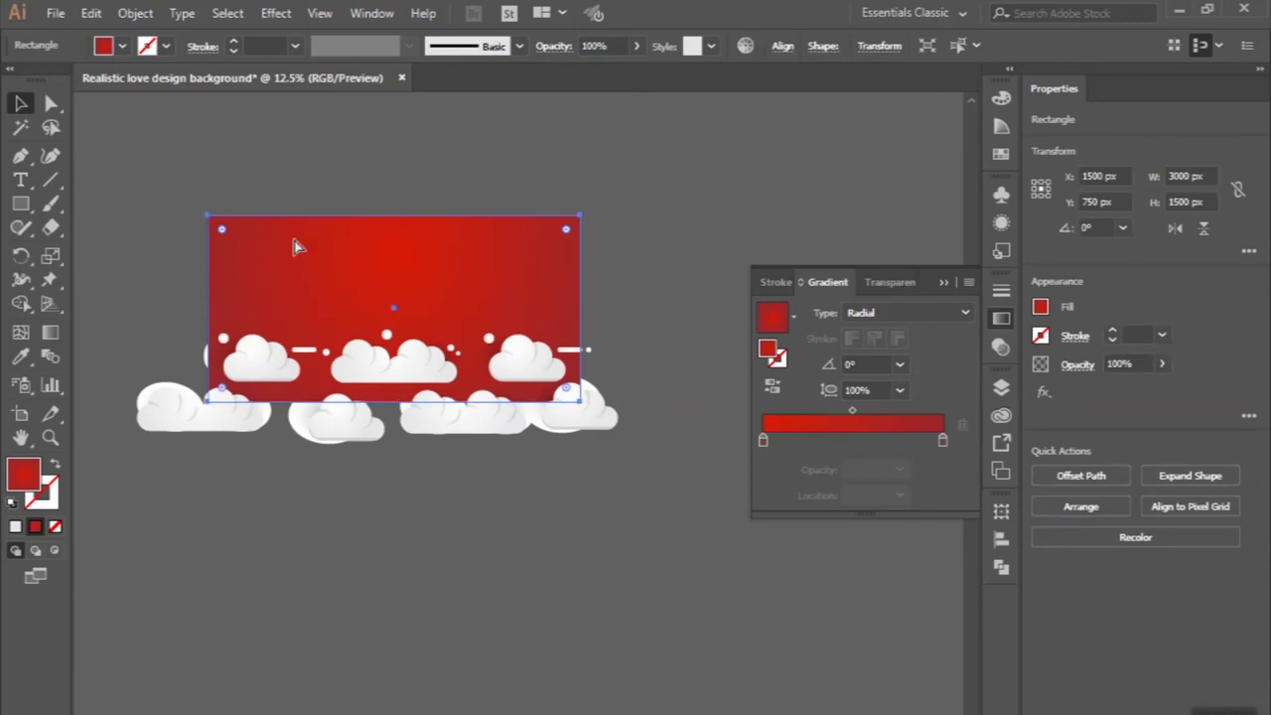
key("ctrl+shift+bracketright")
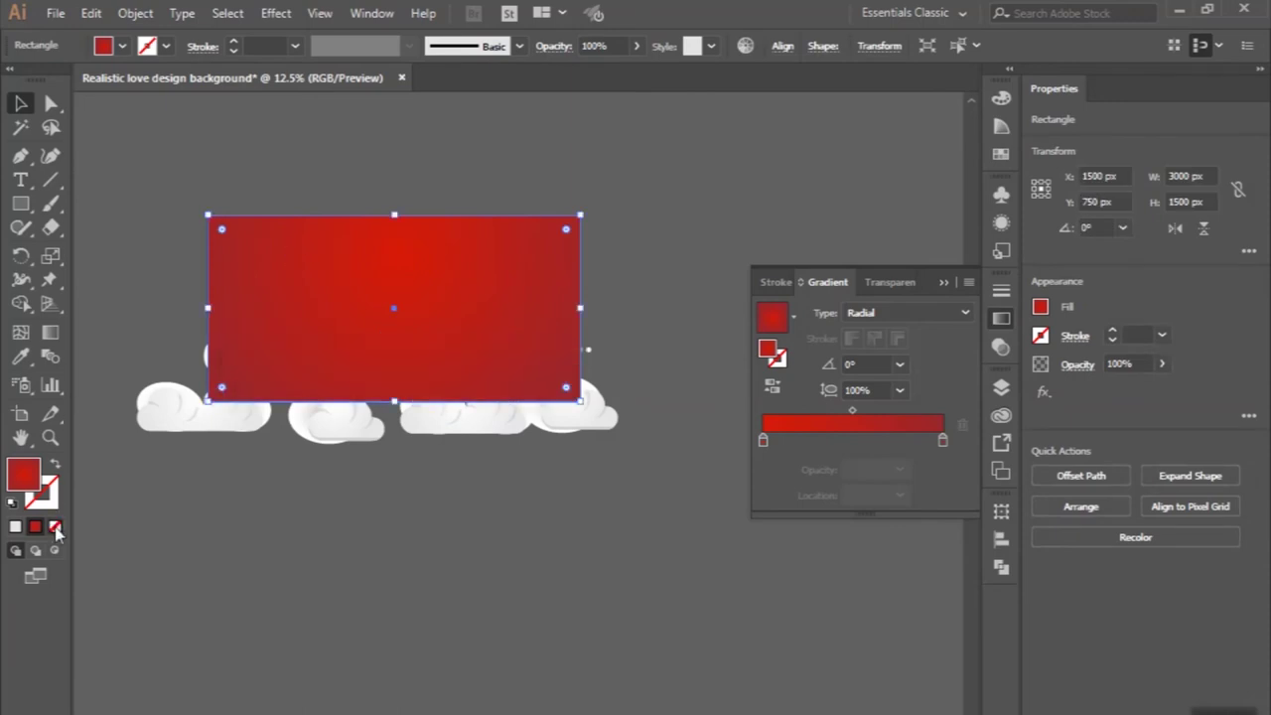
left_click(55, 528)
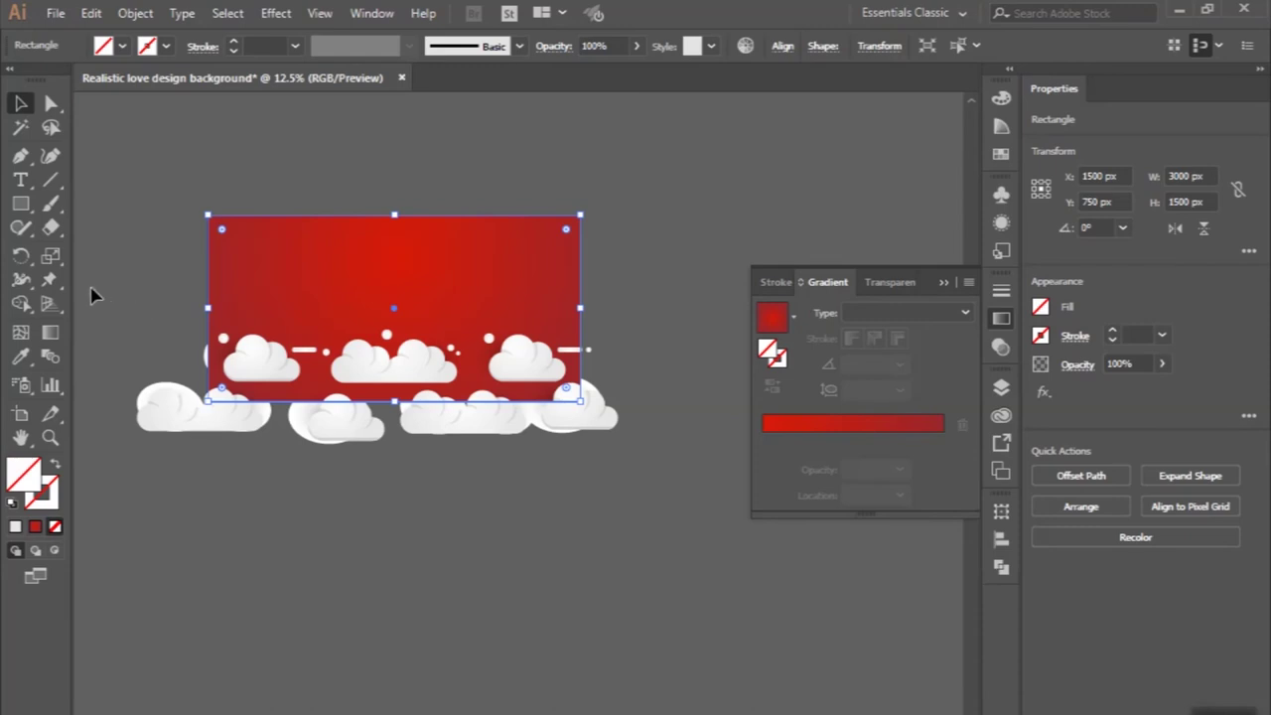
- Select the rectangle and all clouds and make a clipping mask
left_click_drag(104, 294, 653, 520)
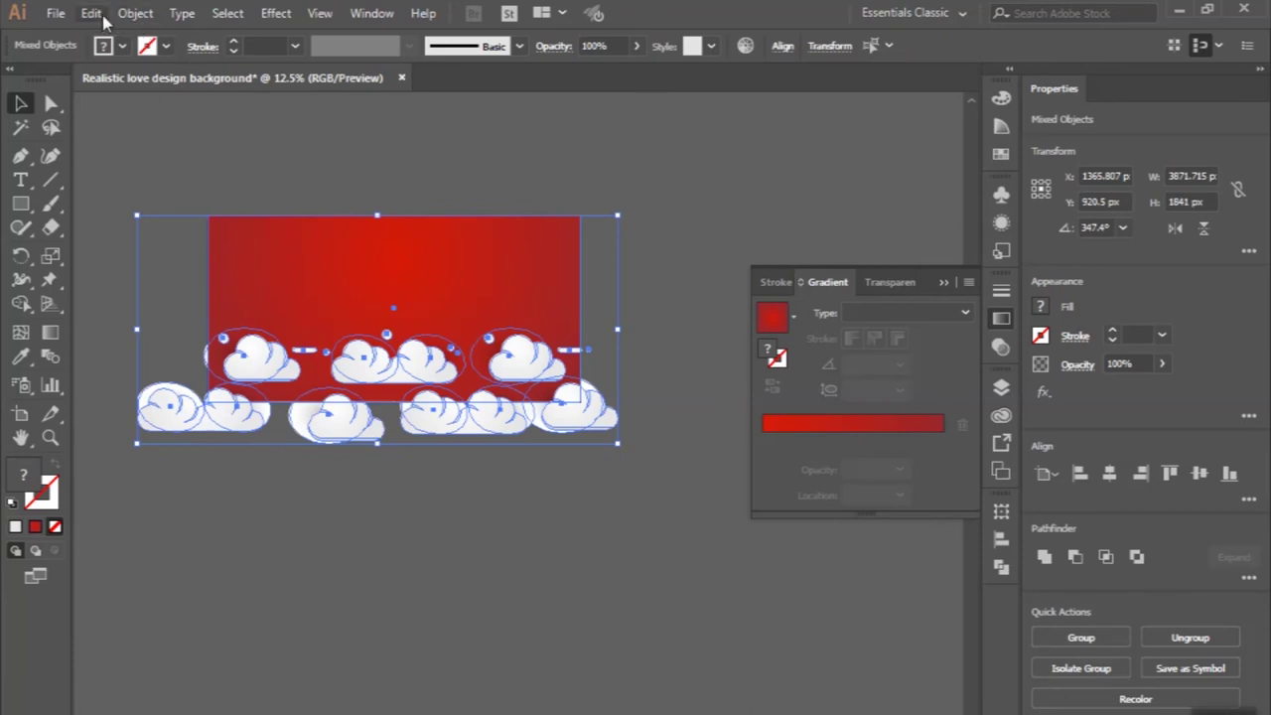
left_click(135, 12)
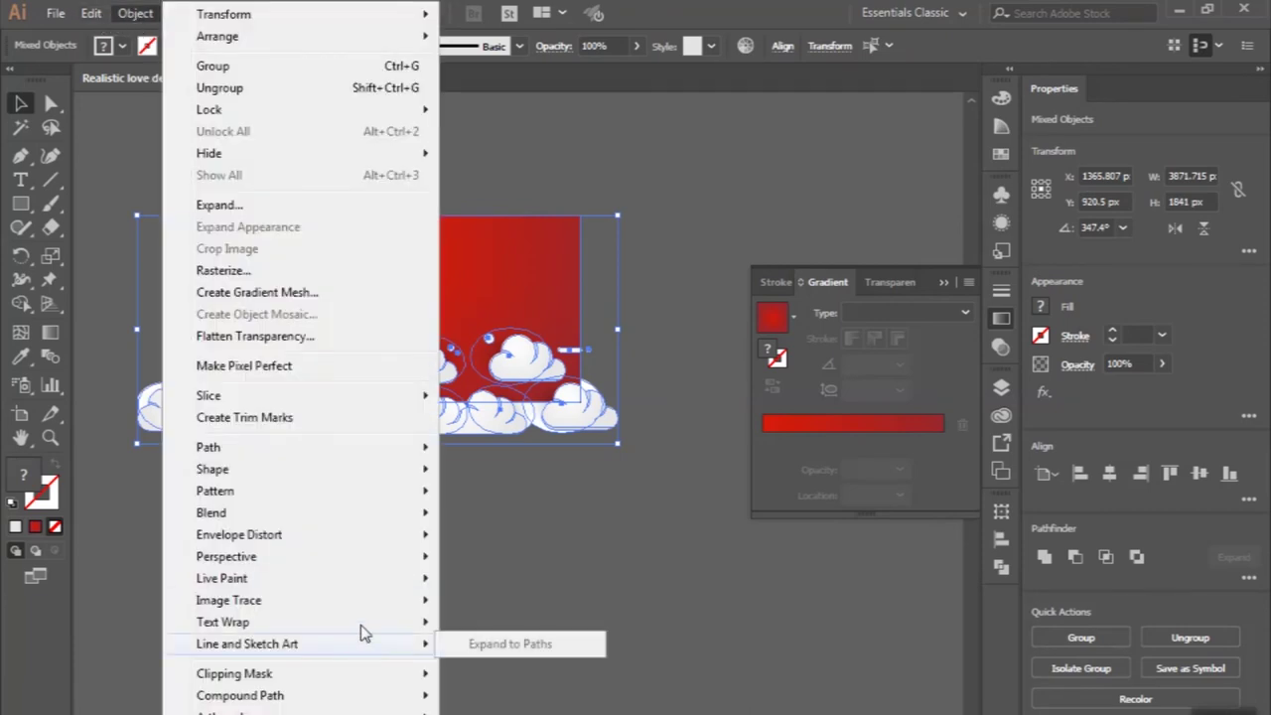
mouse_move(234, 673)
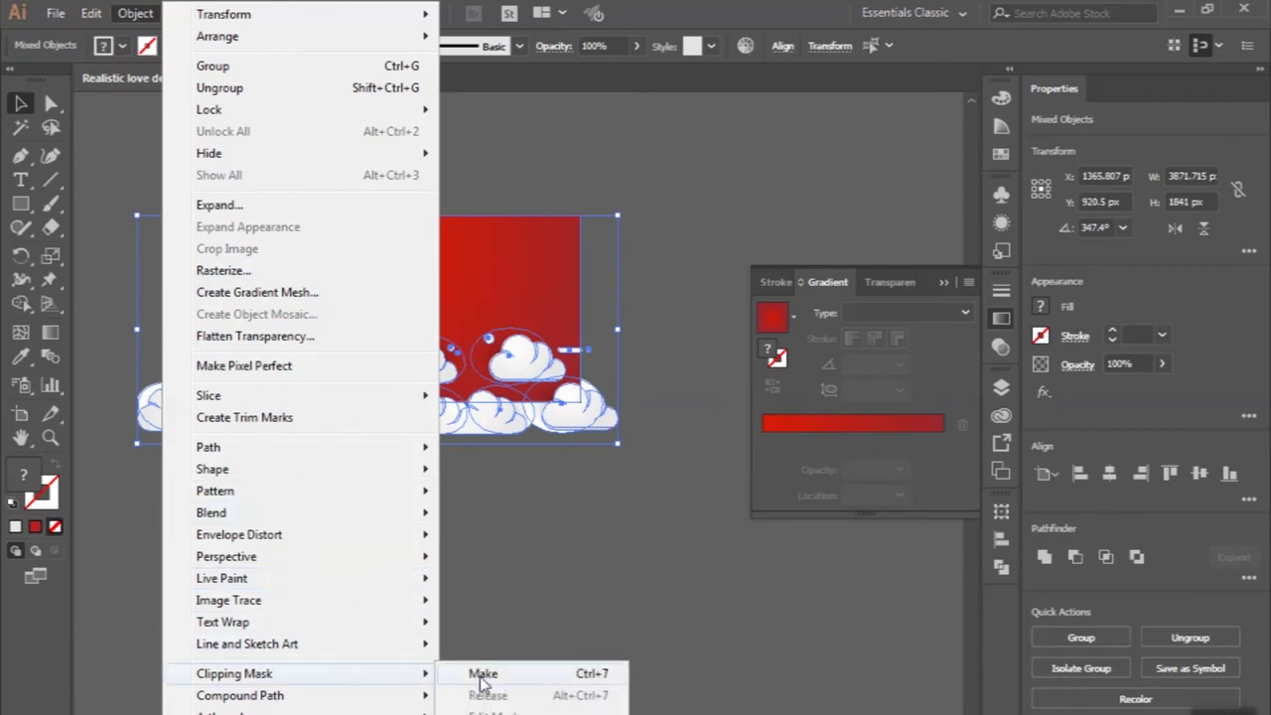
left_click(484, 675)
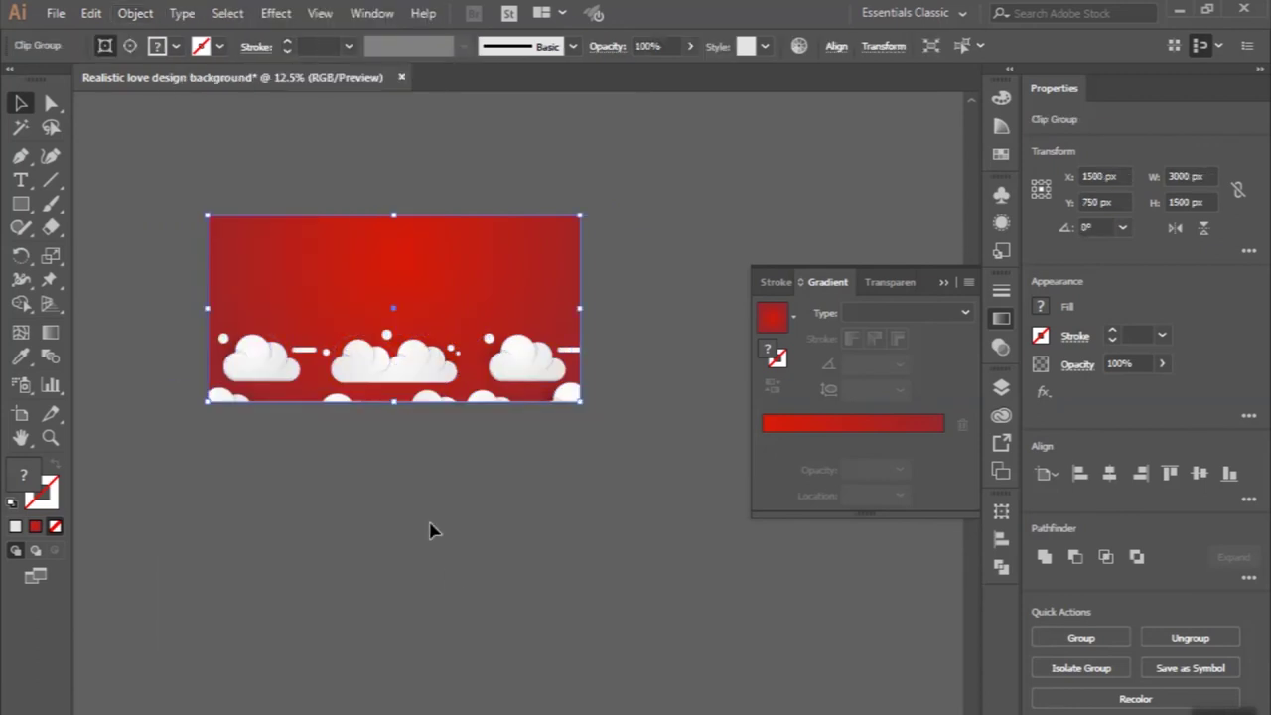
left_click(389, 528)
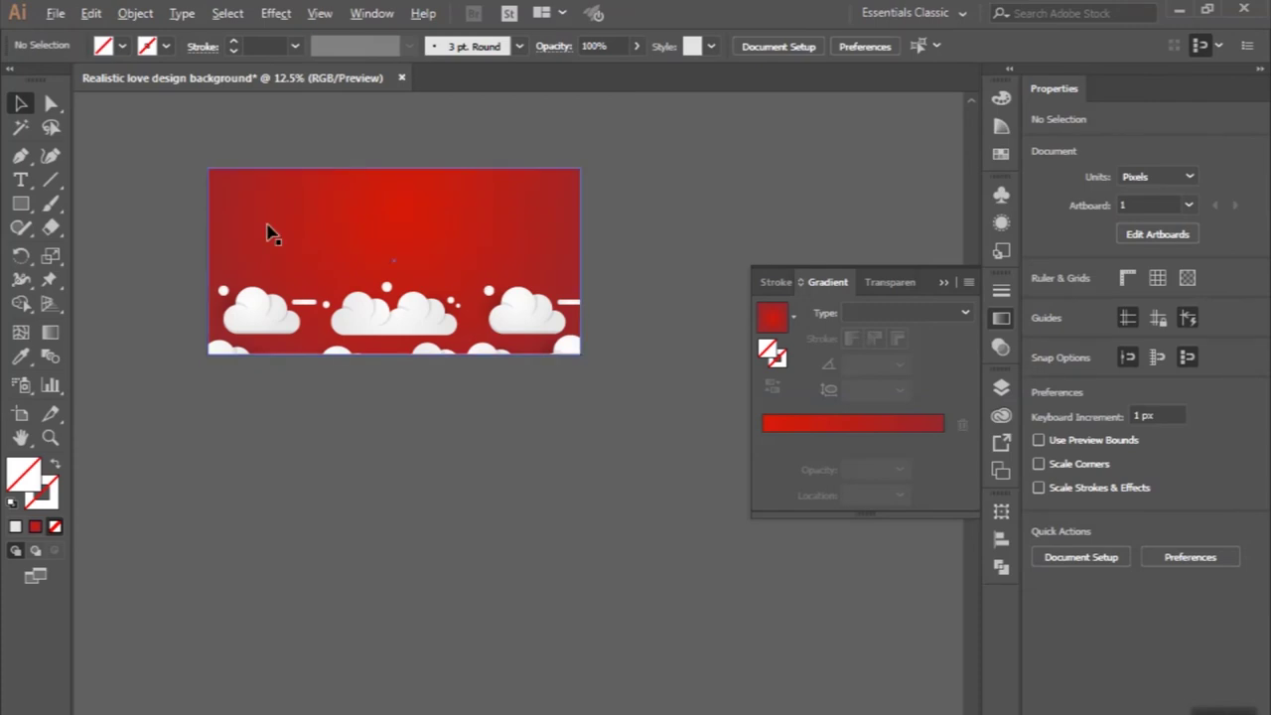
- Inside the isolated clip group, move the lower-left cloud up and left
scroll(265, 248, "up", 2)
scroll(270, 398, "up", 1)
scroll(272, 417, "down", 1)
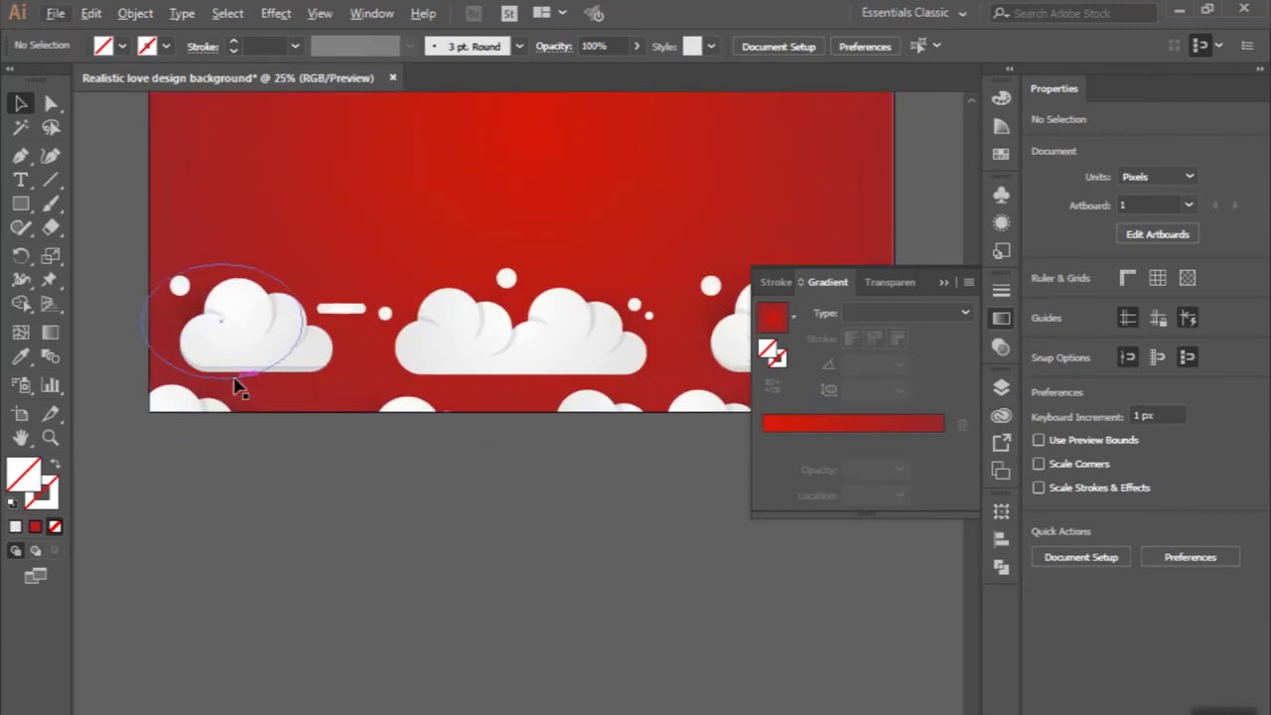
scroll(238, 387, "down", 1)
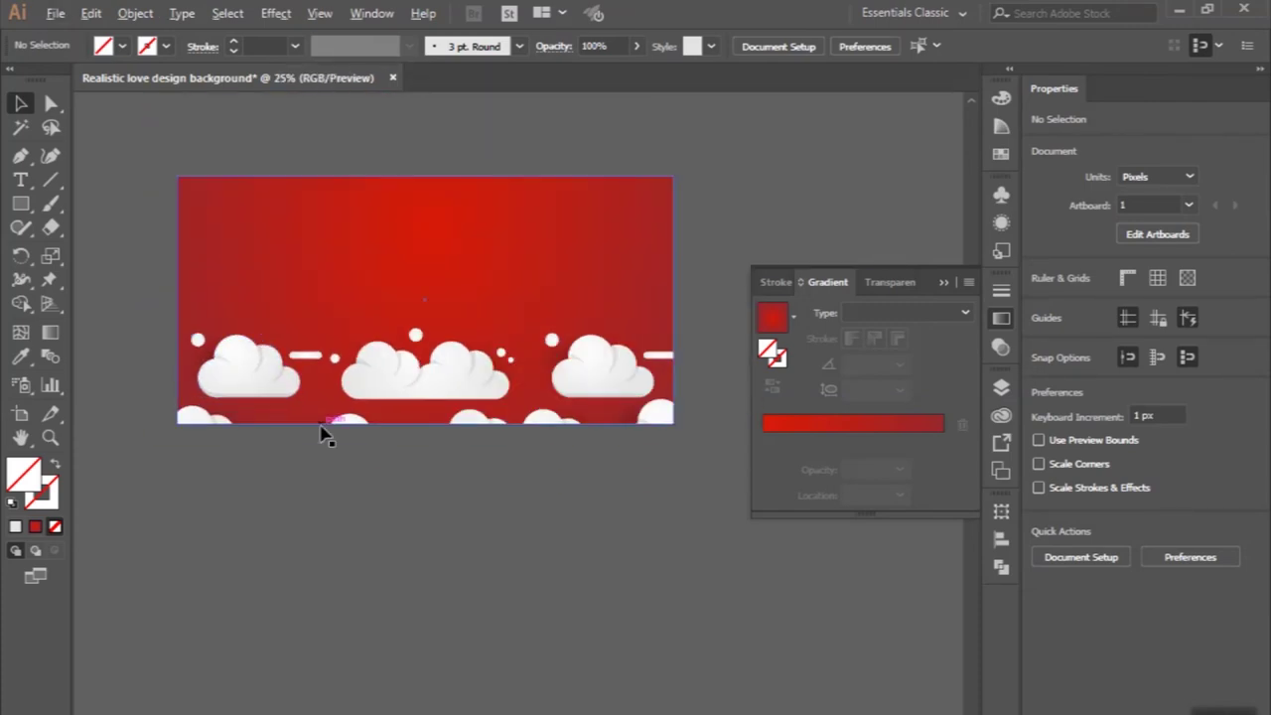
scroll(321, 431, "up", 2)
double_click(369, 420)
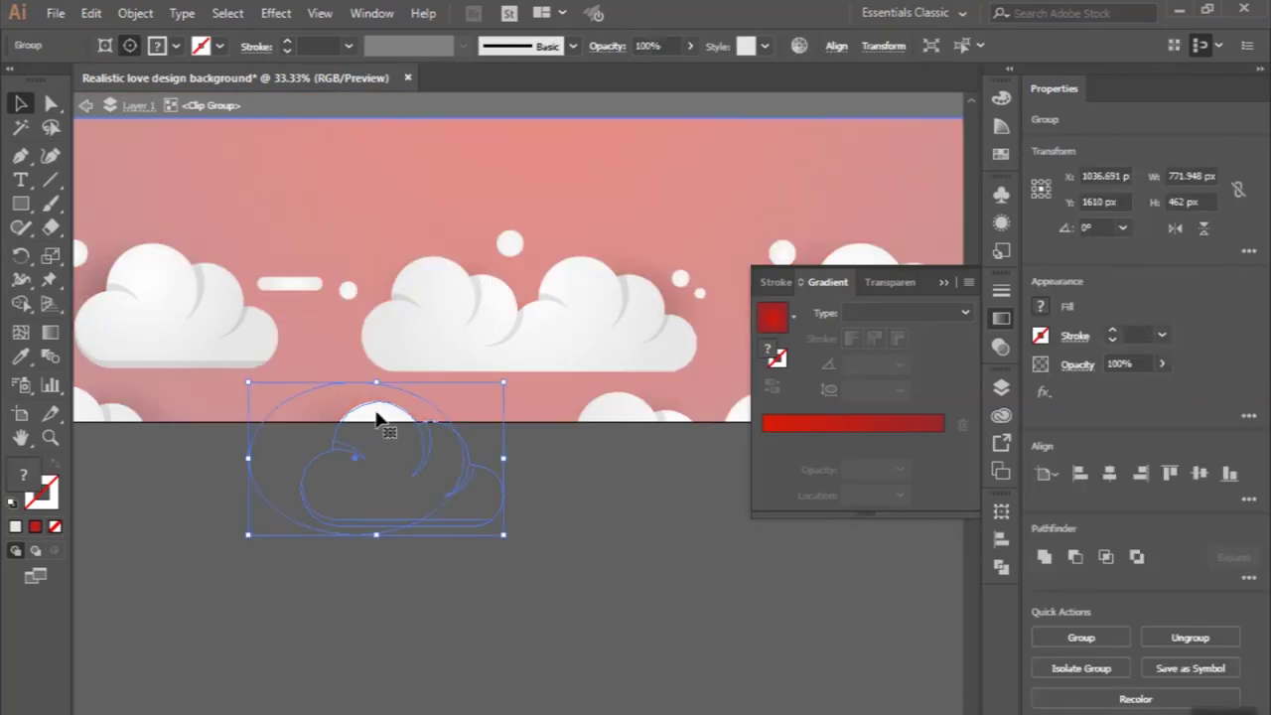
left_click_drag(365, 417, 328, 369)
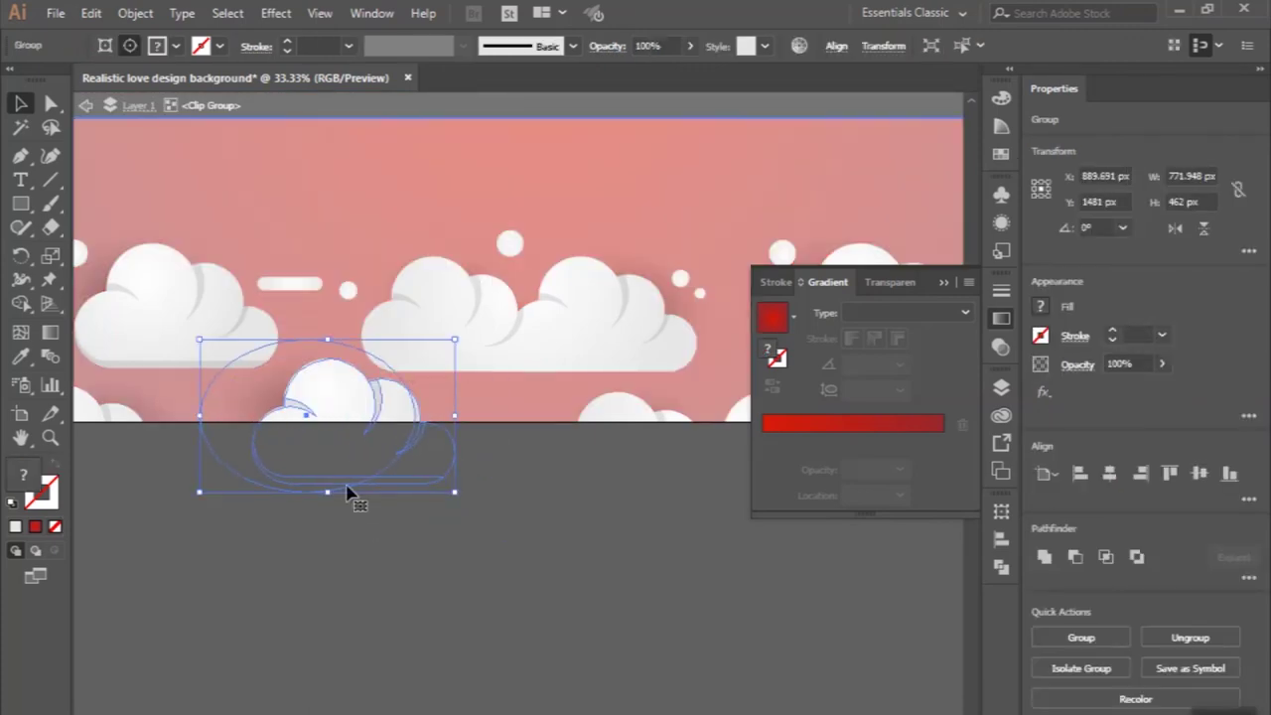
double_click(357, 544)
- Shift the lower cloud left and down and nudge the right cloud pair up
scroll(357, 544, "down", 1)
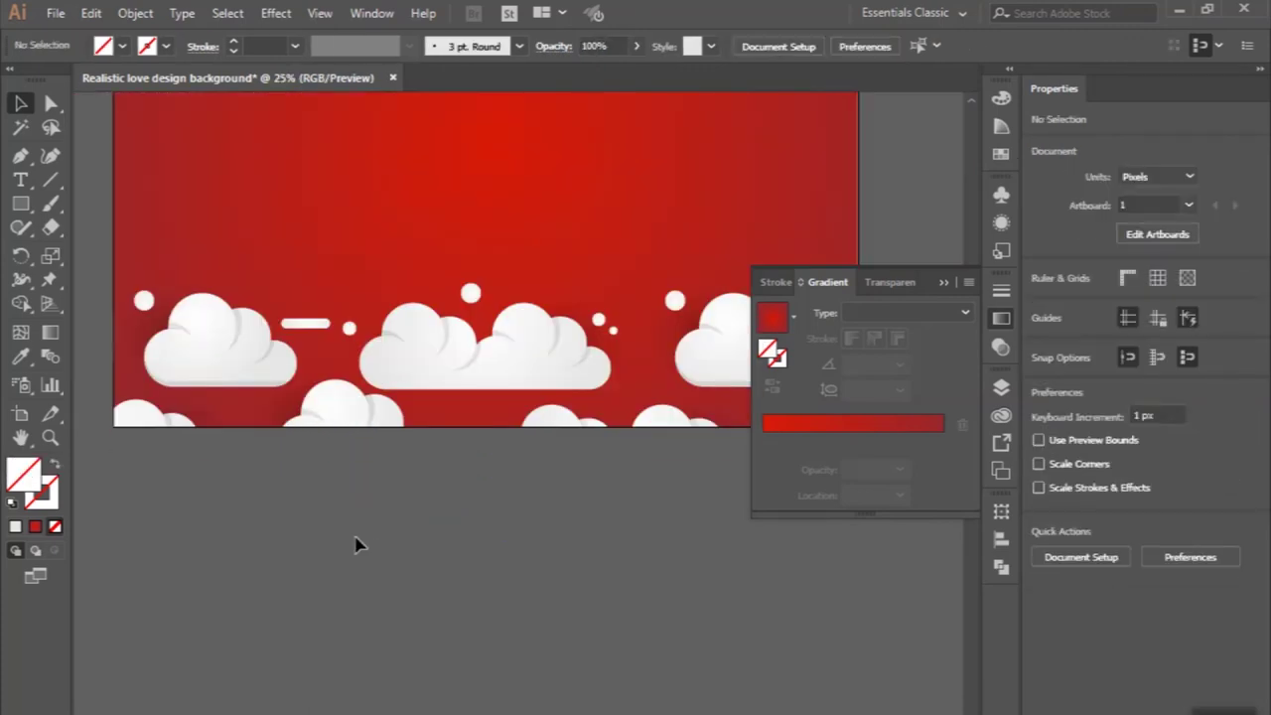
double_click(329, 389)
scroll(328, 388, "up", 1)
left_click_drag(326, 383, 311, 396)
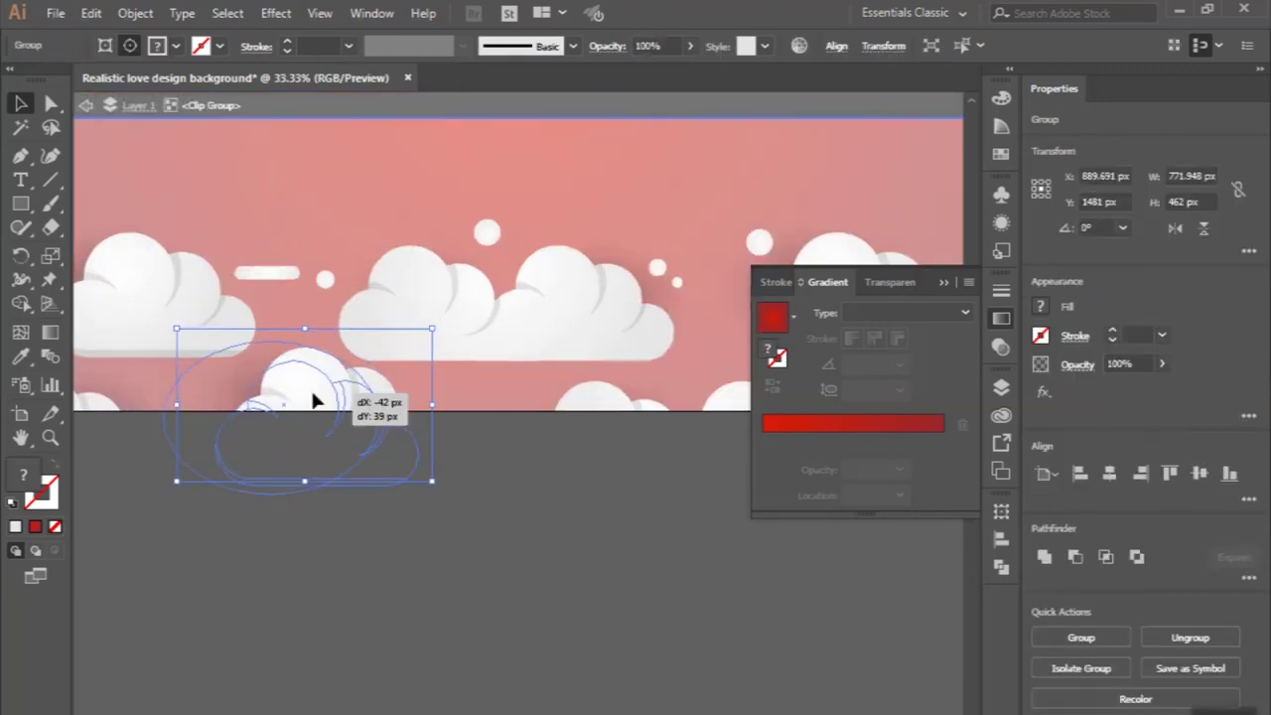
scroll(311, 399, "down", 1)
left_click_drag(526, 407, 531, 396)
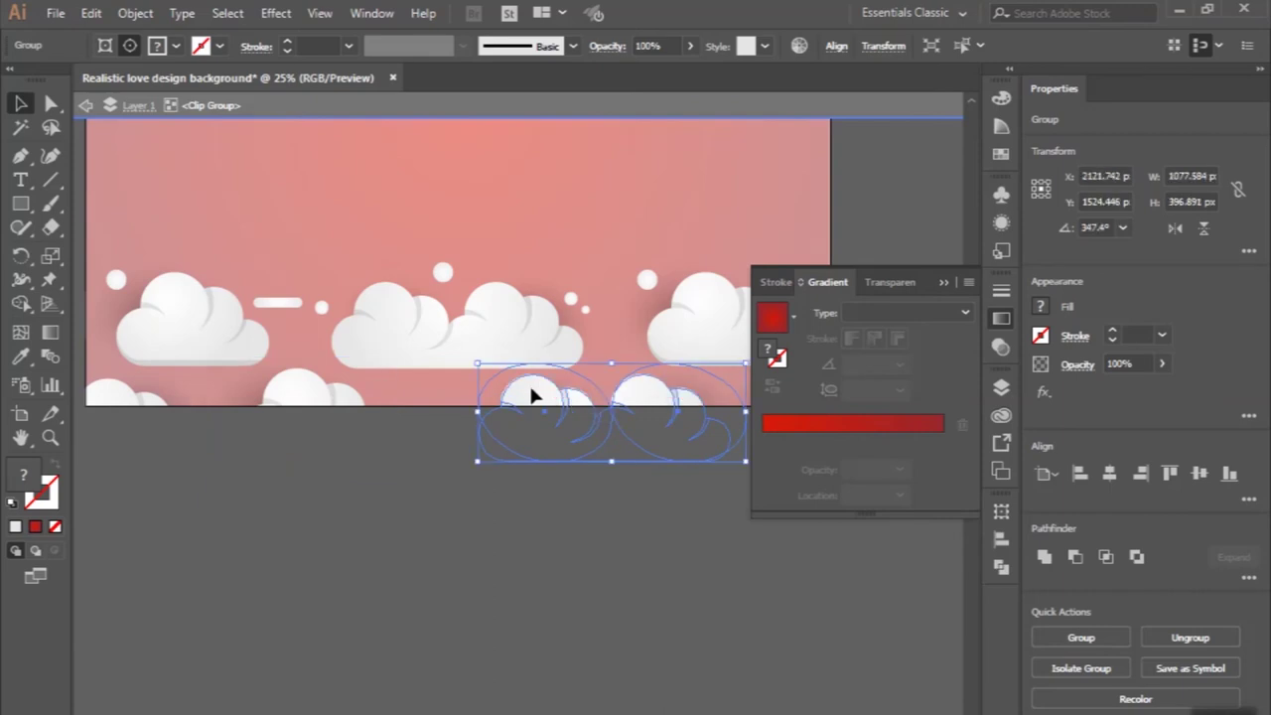
double_click(424, 486)
- Select the Ellipse Tool and pan the view above the artboard
scroll(424, 487, "down", 1)
scroll(424, 487, "right", 1)
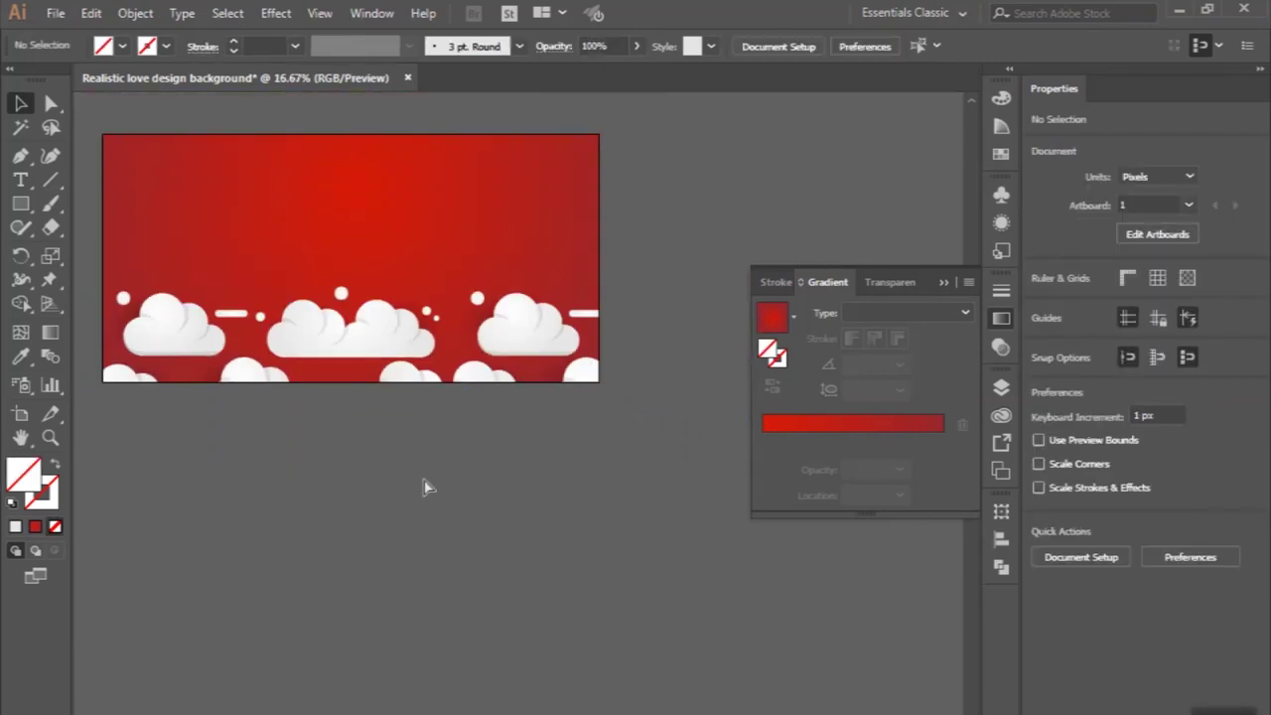
scroll(424, 487, "left", 1)
scroll(424, 487, "up", 1)
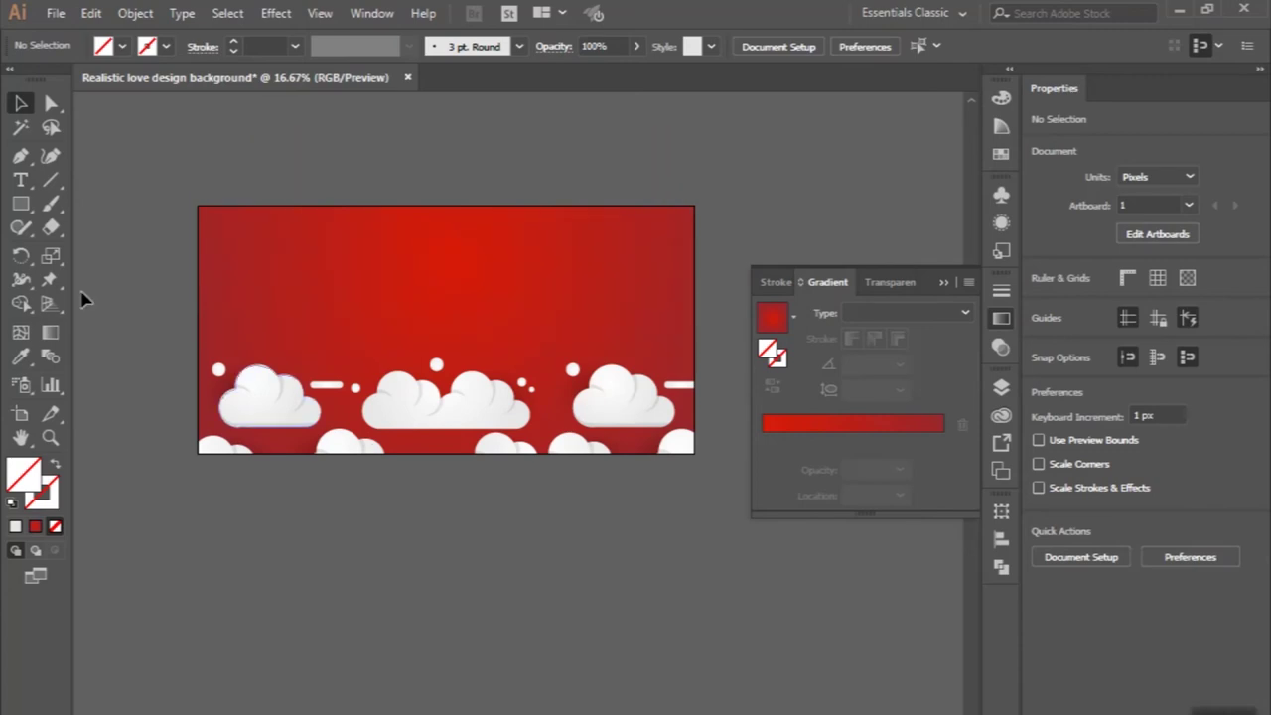
left_click_drag(22, 200, 87, 248)
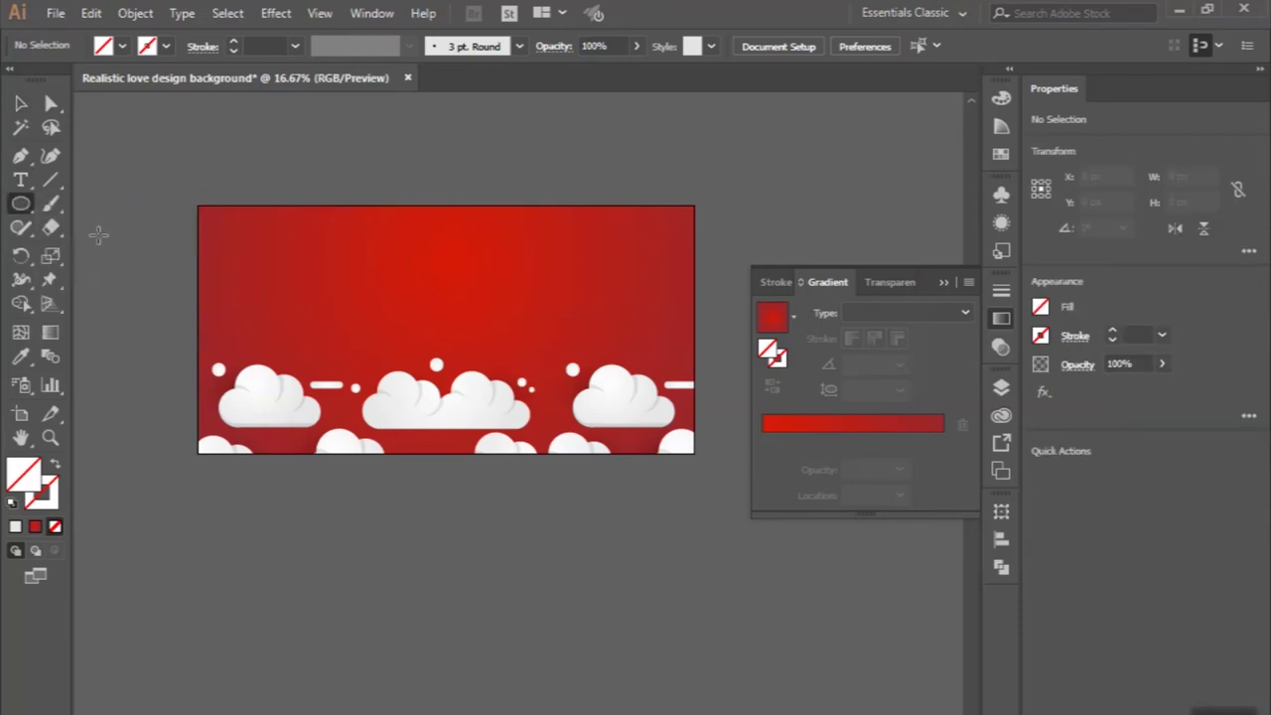
scroll(291, 93, "up", 1)
scroll(335, 149, "up", 2)
scroll(335, 149, "up", 1, "alt")
- Draw a circle with the Ellipse Tool and fill it white
left_click_drag(348, 201, 377, 250)
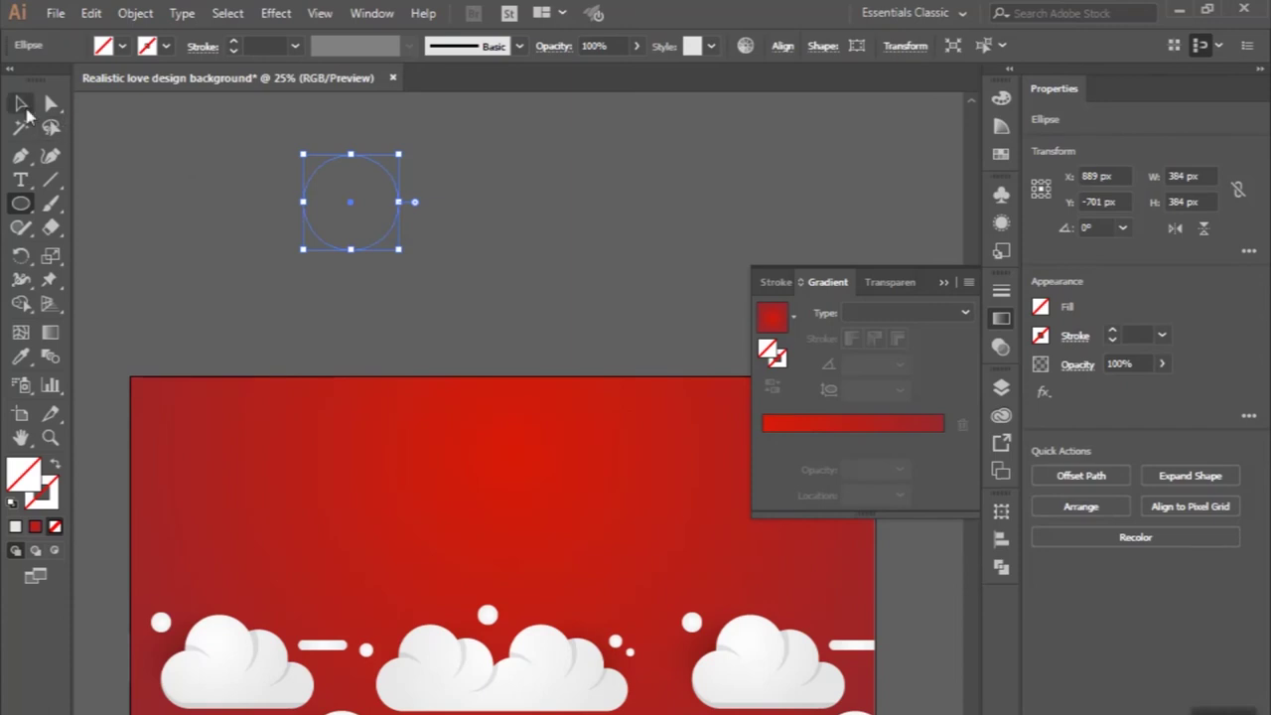
left_click(26, 112)
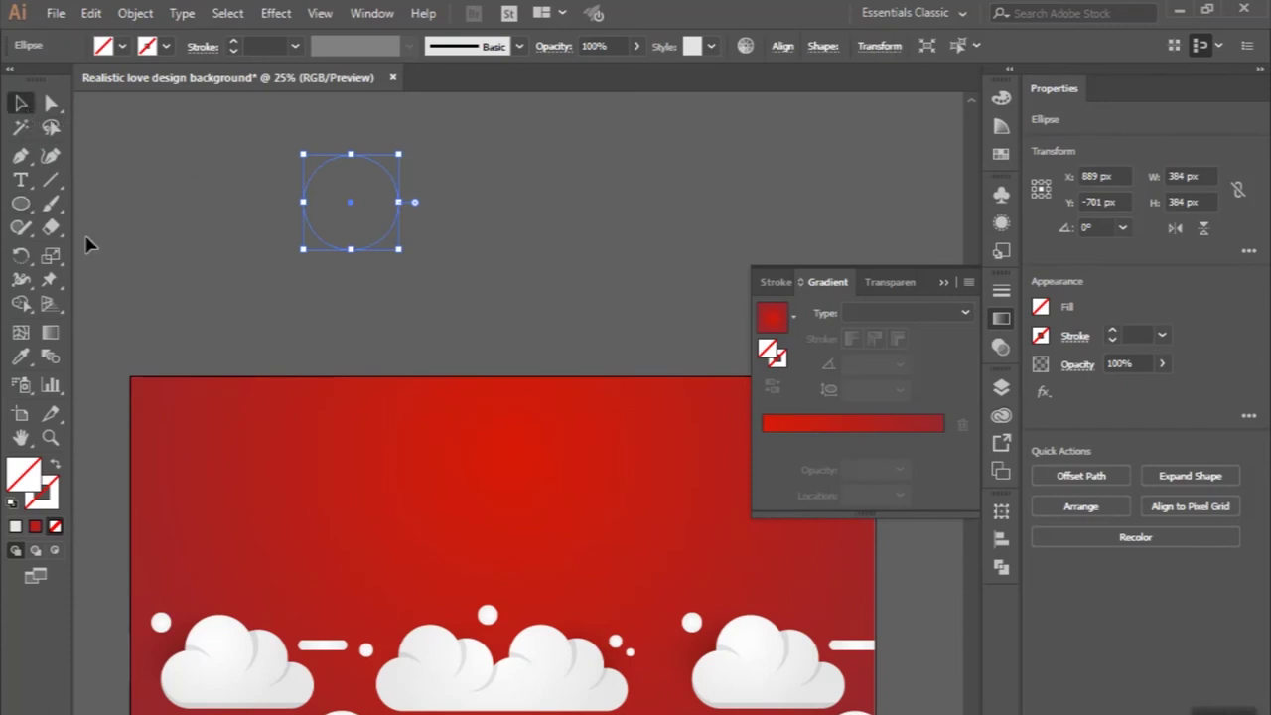
left_click(122, 46)
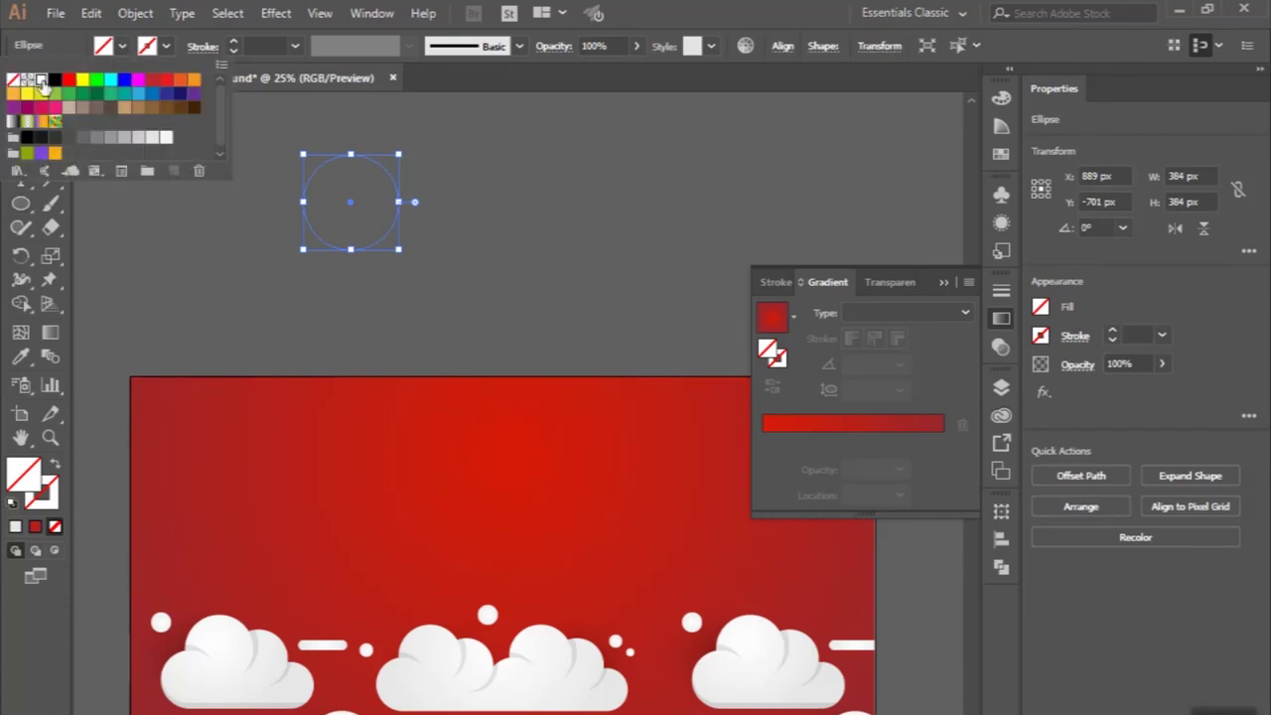
left_click(41, 79)
- Alt-drag a copy touching the circle's right side, then start a Pen path at its left edge
key("Escape")
scroll(365, 189, "up", 1)
mouse_move(365, 188)
left_mouse_down()
mouse_move(512, 182)
mouse_move(499, 186)
left_mouse_up()
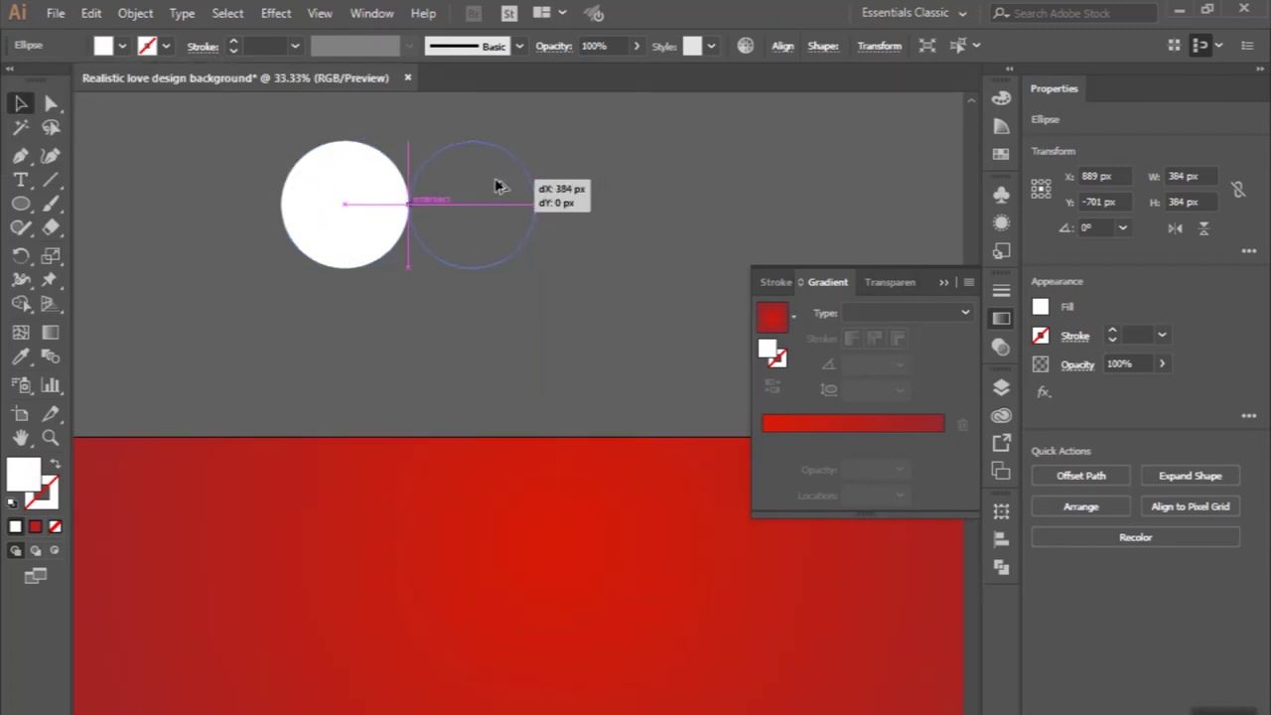
left_click_drag(500, 186, 499, 186)
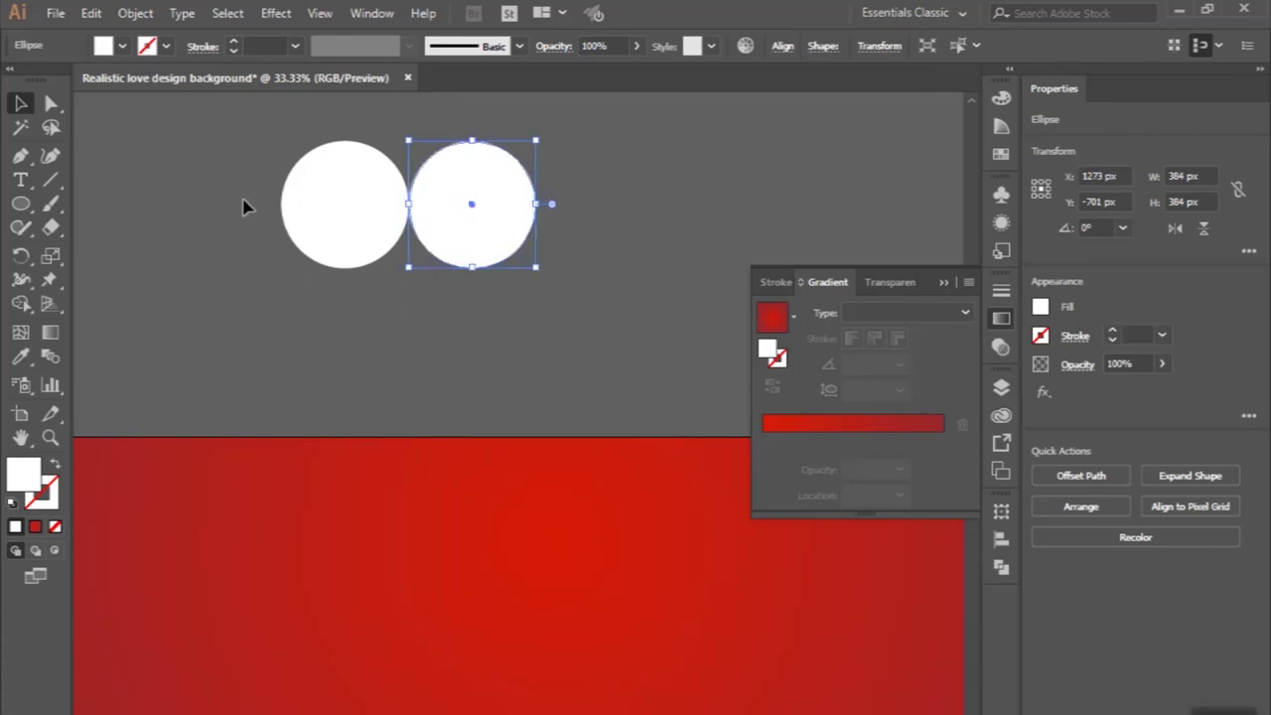
left_click(21, 157)
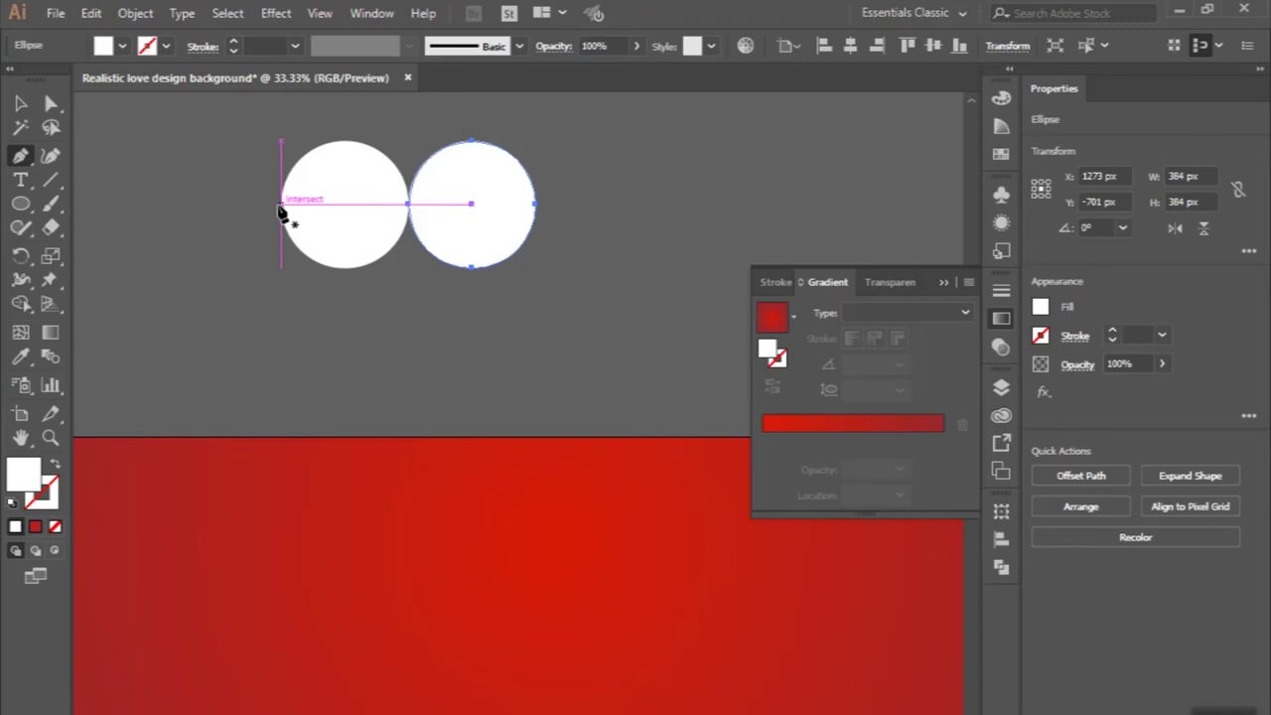
left_click(281, 206)
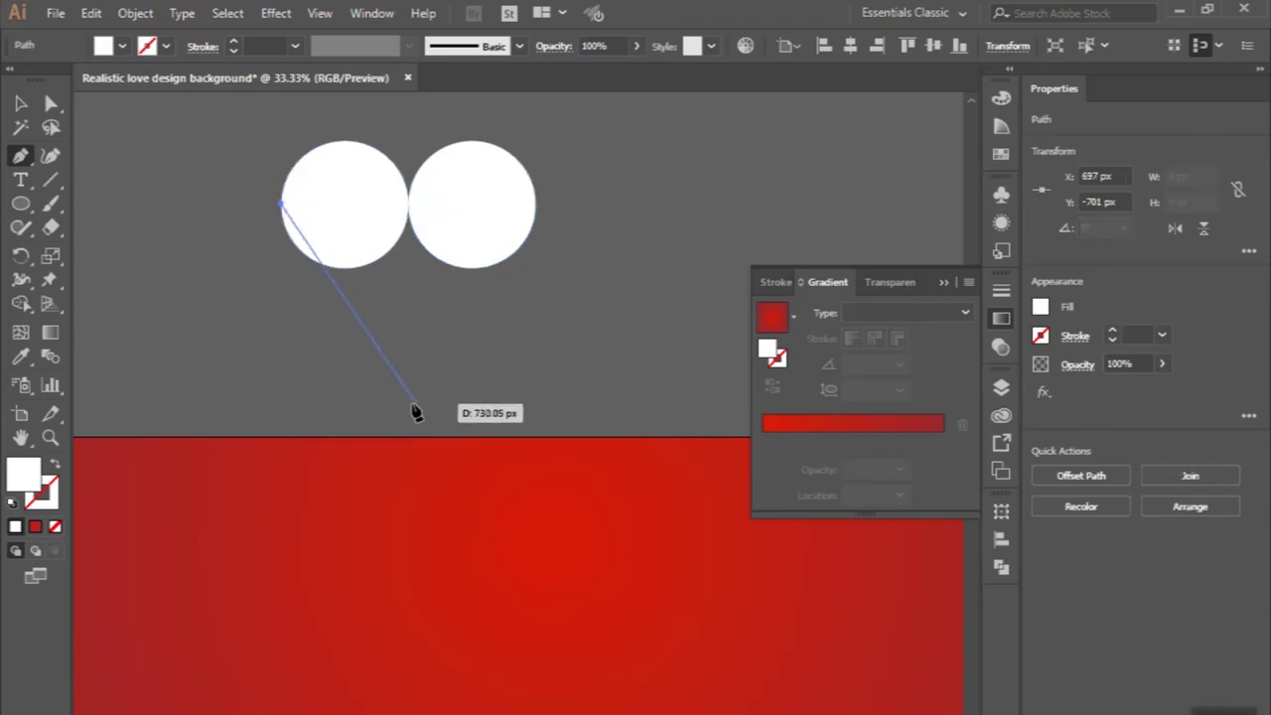
- Trace the heart's left and right curves with the Pen and close the outline
left_click_drag(409, 406, 541, 514)
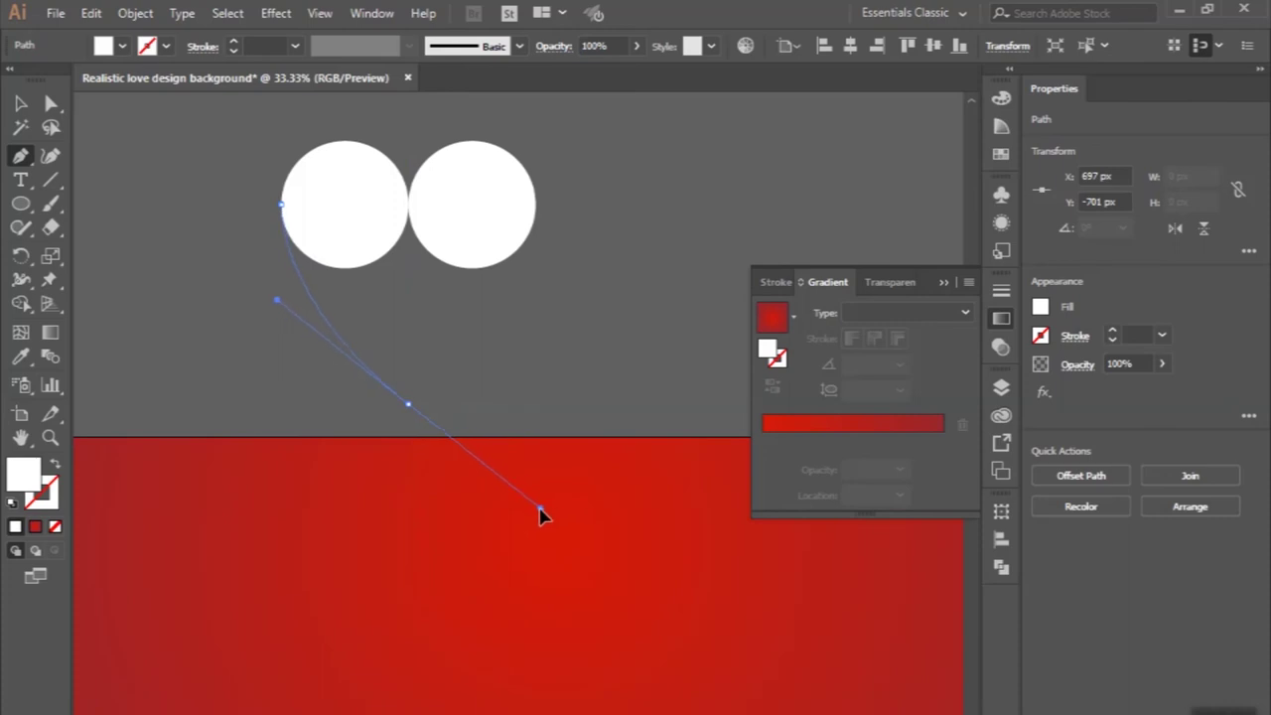
left_click(408, 404)
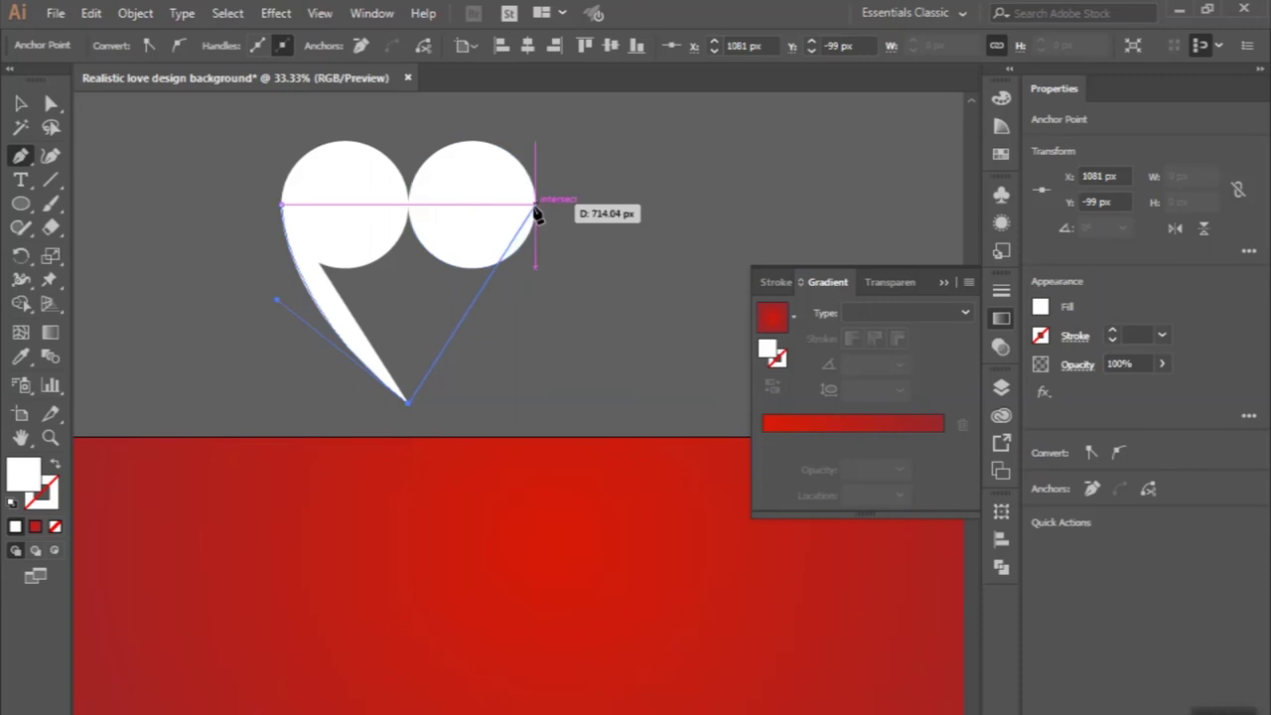
left_click_drag(535, 208, 535, 132)
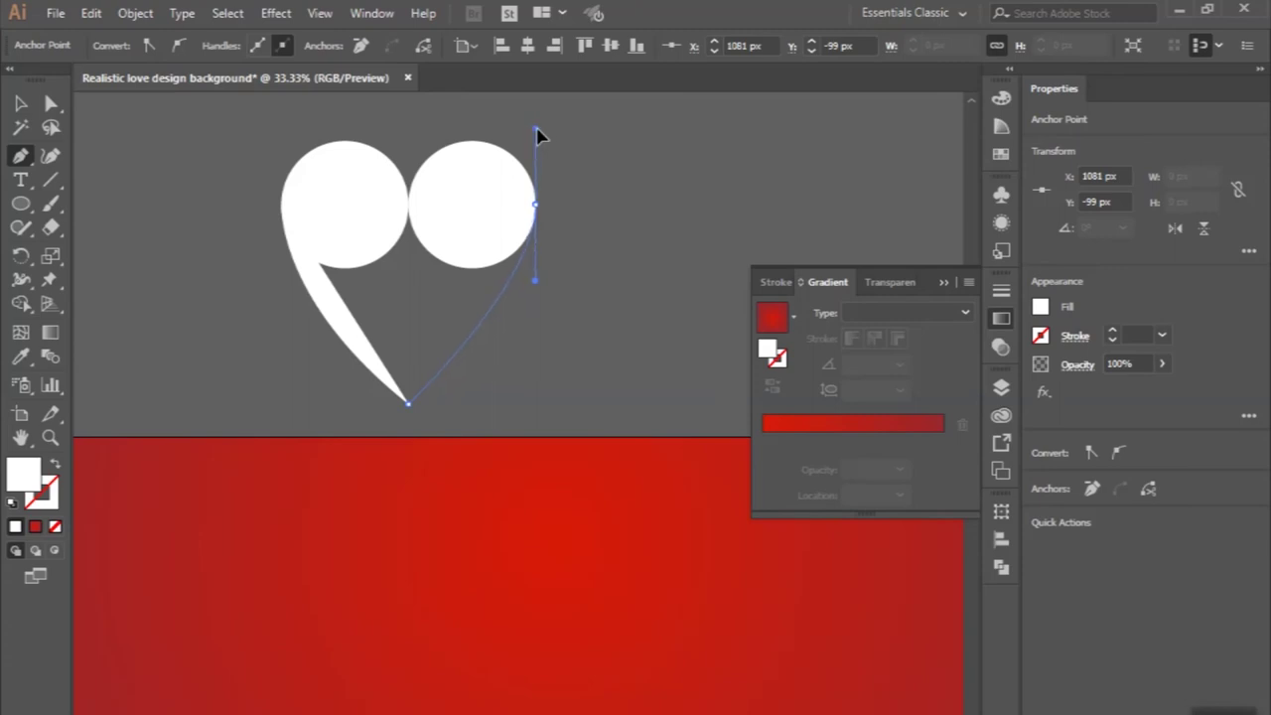
left_click_drag(538, 135, 539, 133)
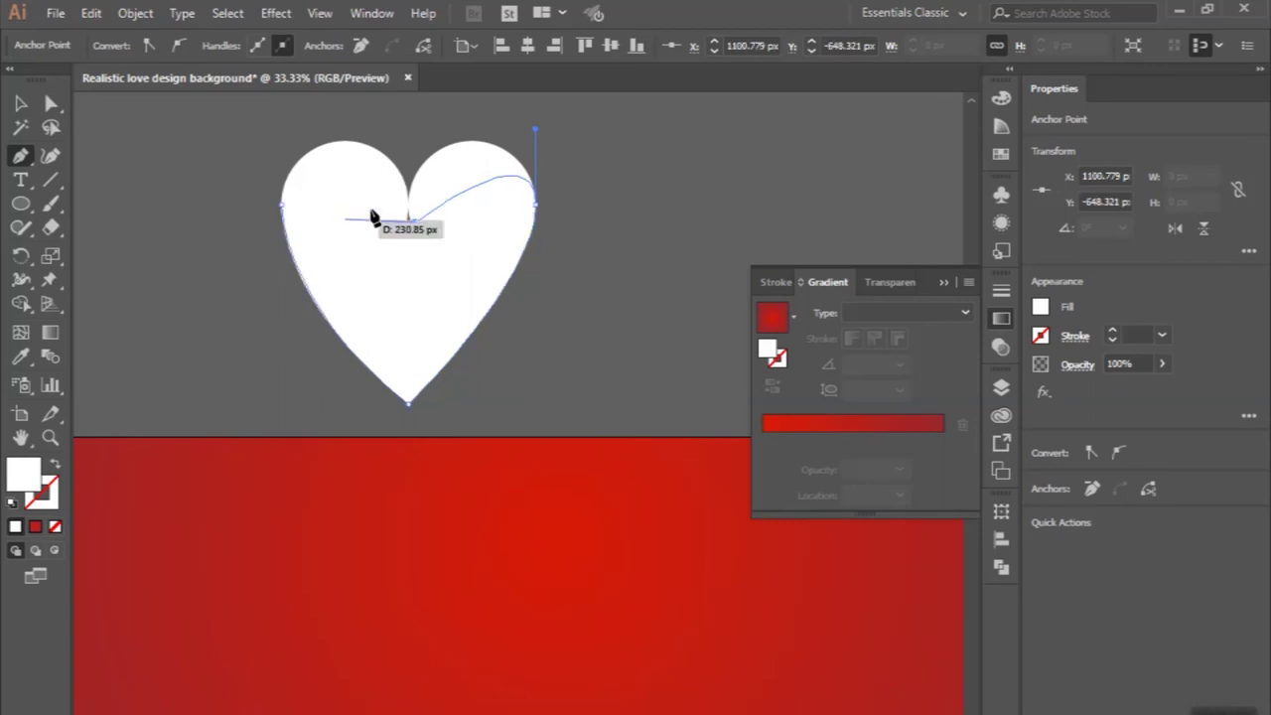
left_click(422, 205)
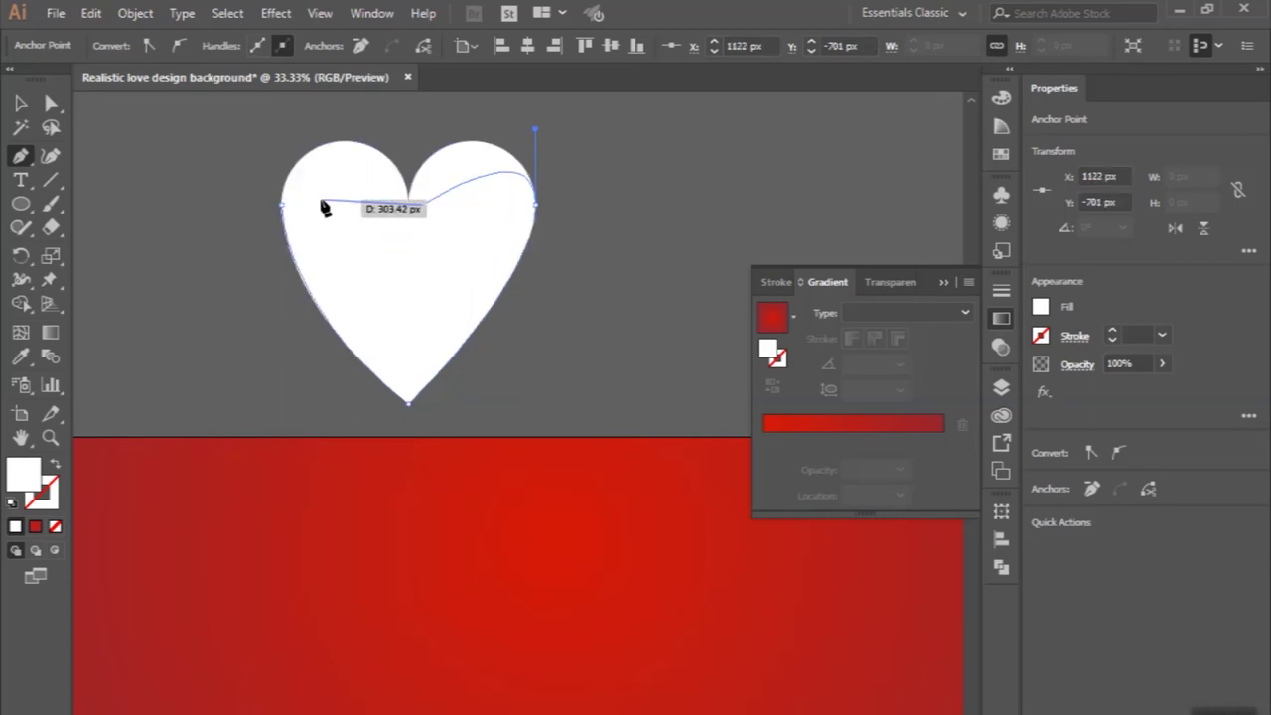
left_click(284, 204)
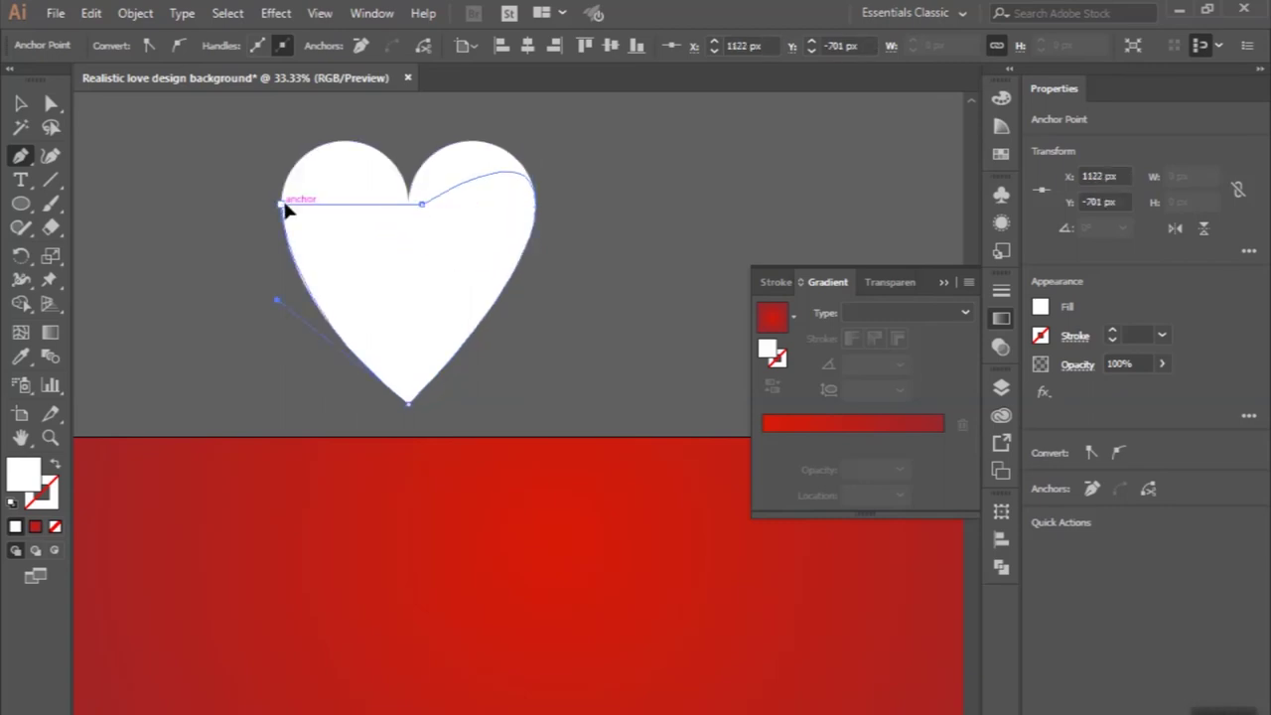
- Raise the heart's bottom anchor point by about 66 px
left_click(51, 103)
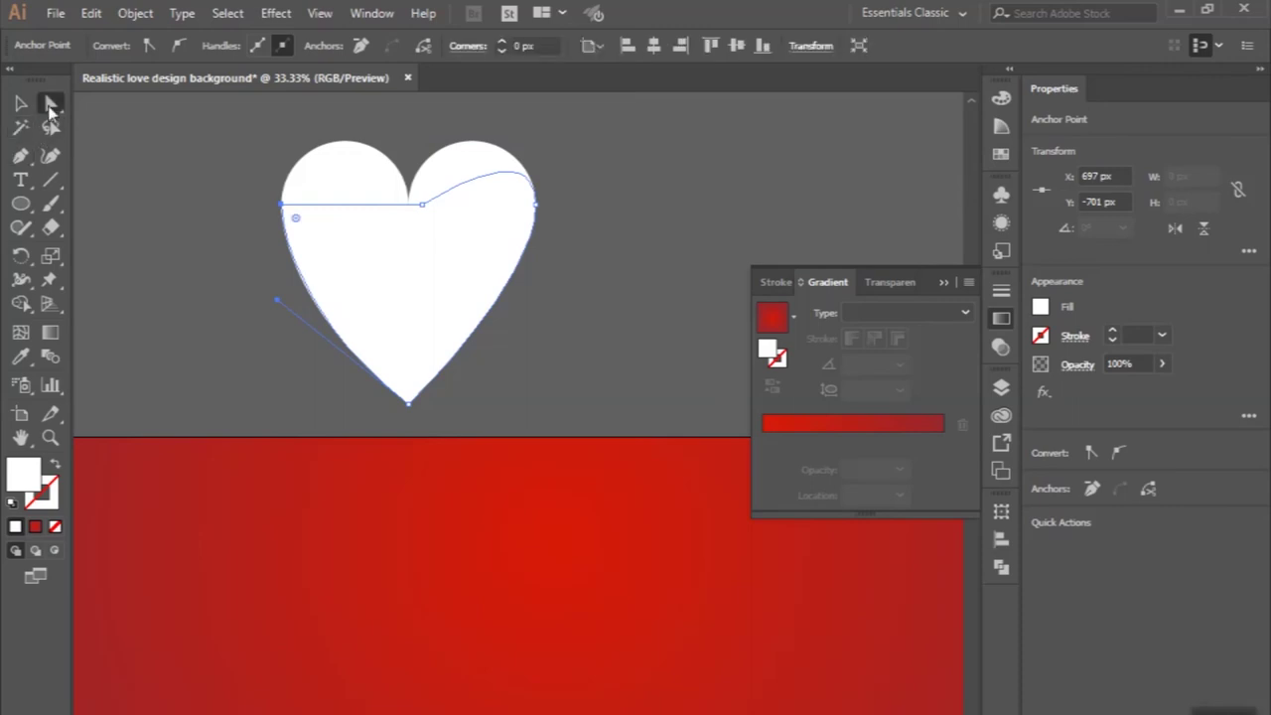
left_click(179, 221)
scroll(178, 222, "up", 2)
scroll(325, 337, "up", 1)
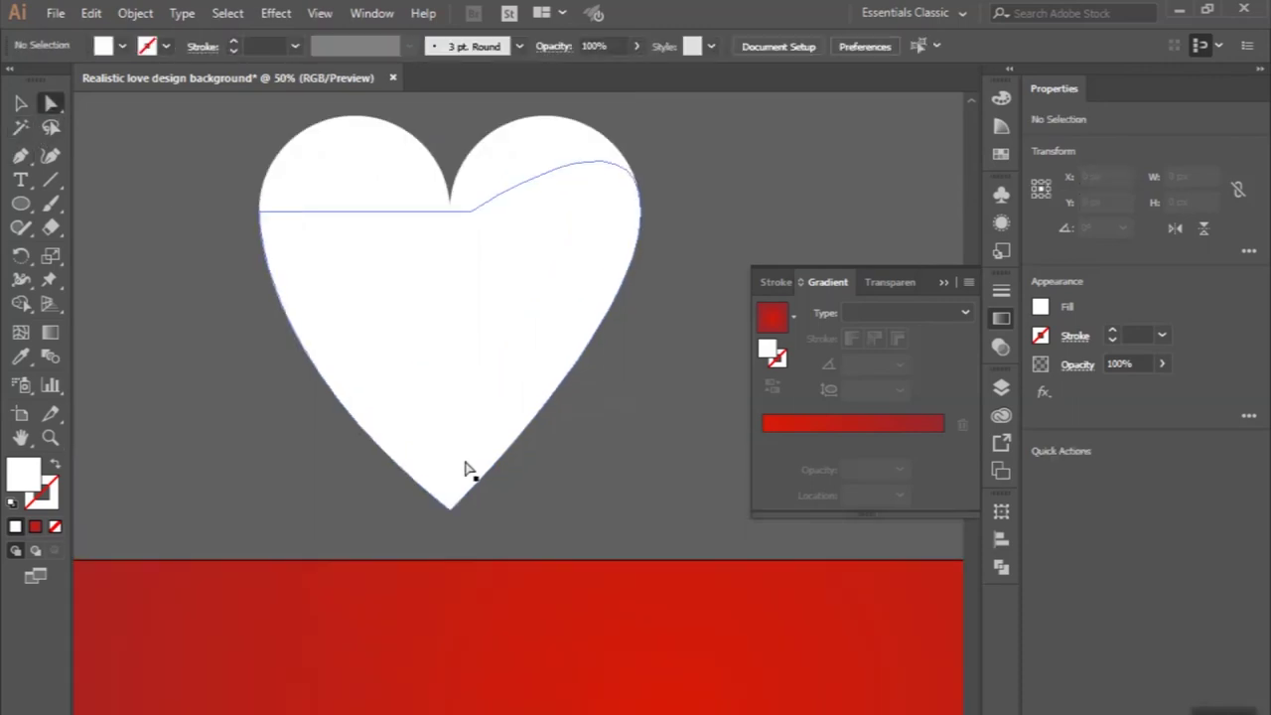
left_click_drag(455, 508, 450, 459)
left_click(238, 288)
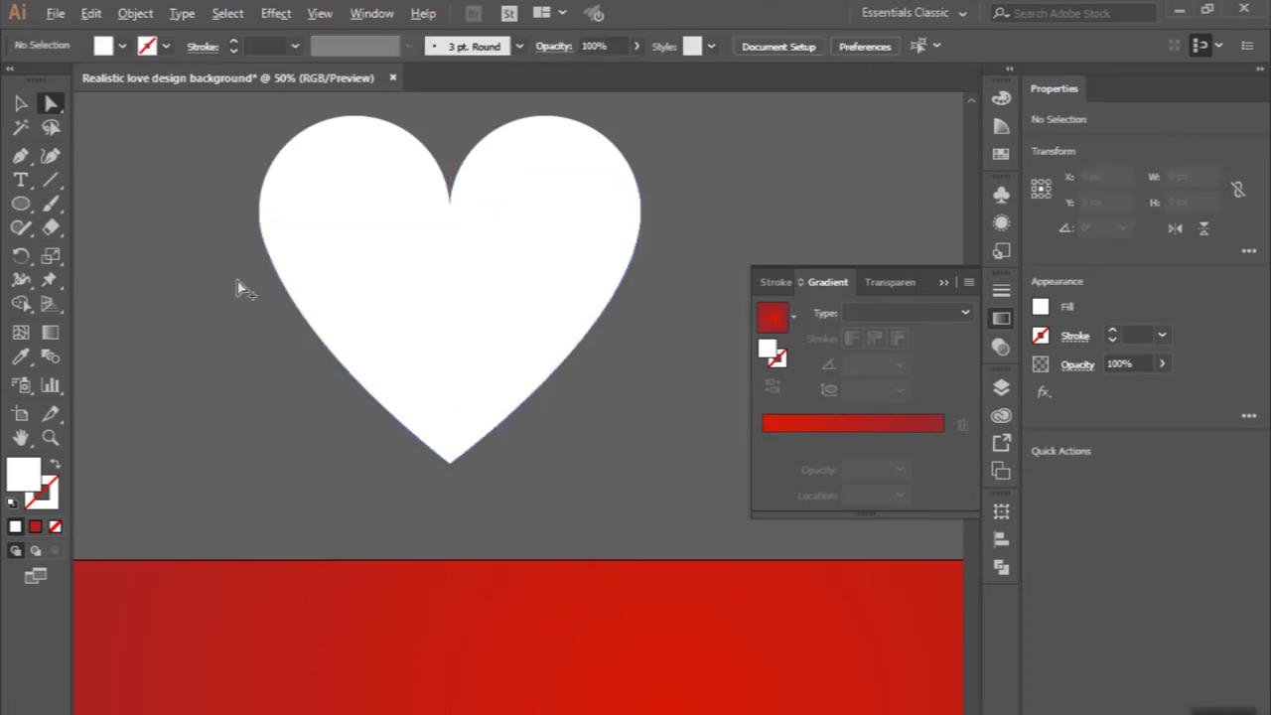
scroll(238, 288, "down", 2, "alt")
- Lower both handles of the bottom anchor to reshape the heart's point
left_click(21, 103)
left_click(51, 104)
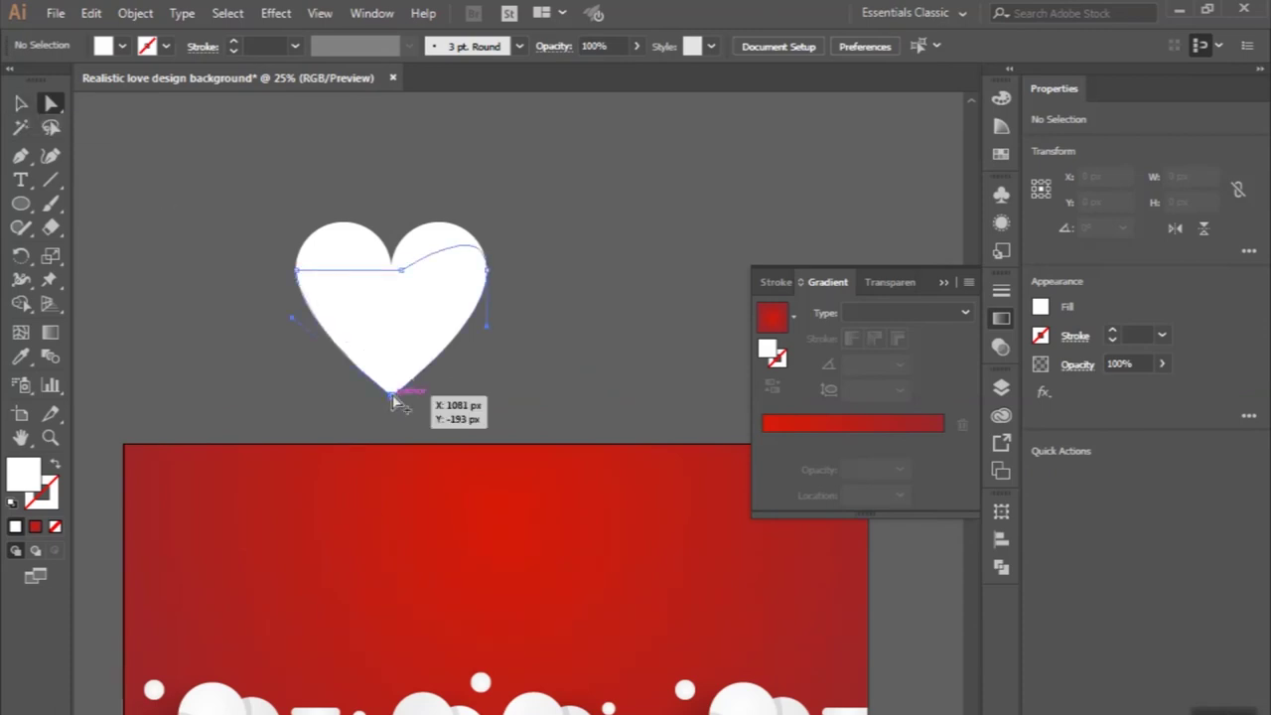
left_click(394, 399)
scroll(393, 399, "up", 2)
left_click_drag(194, 244, 190, 254)
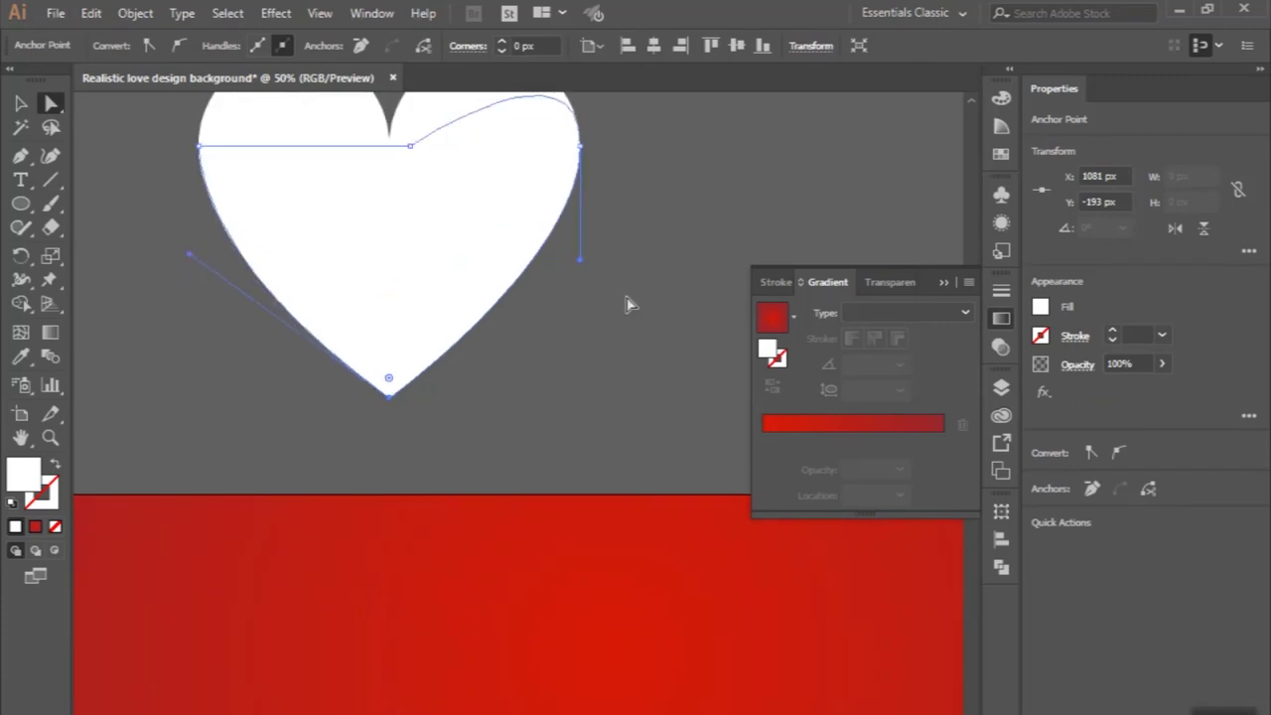
left_click_drag(581, 261, 581, 273)
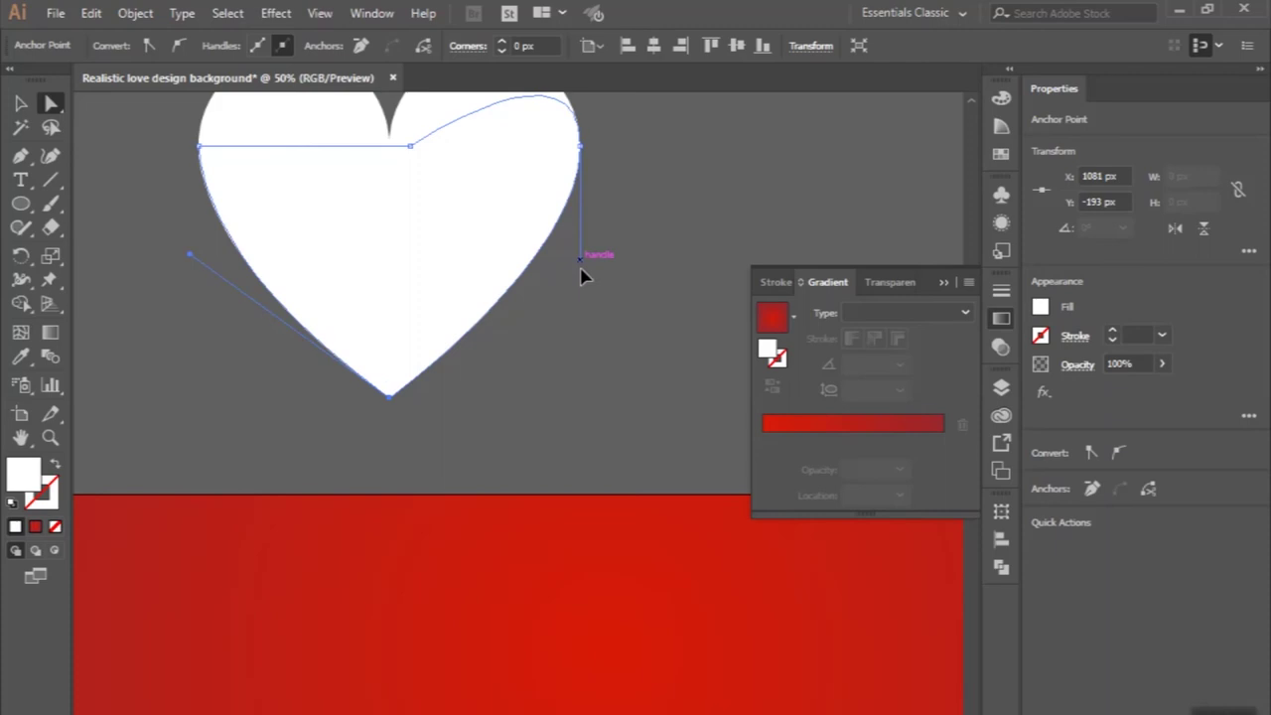
left_click(562, 360)
key("ctrl+minus")
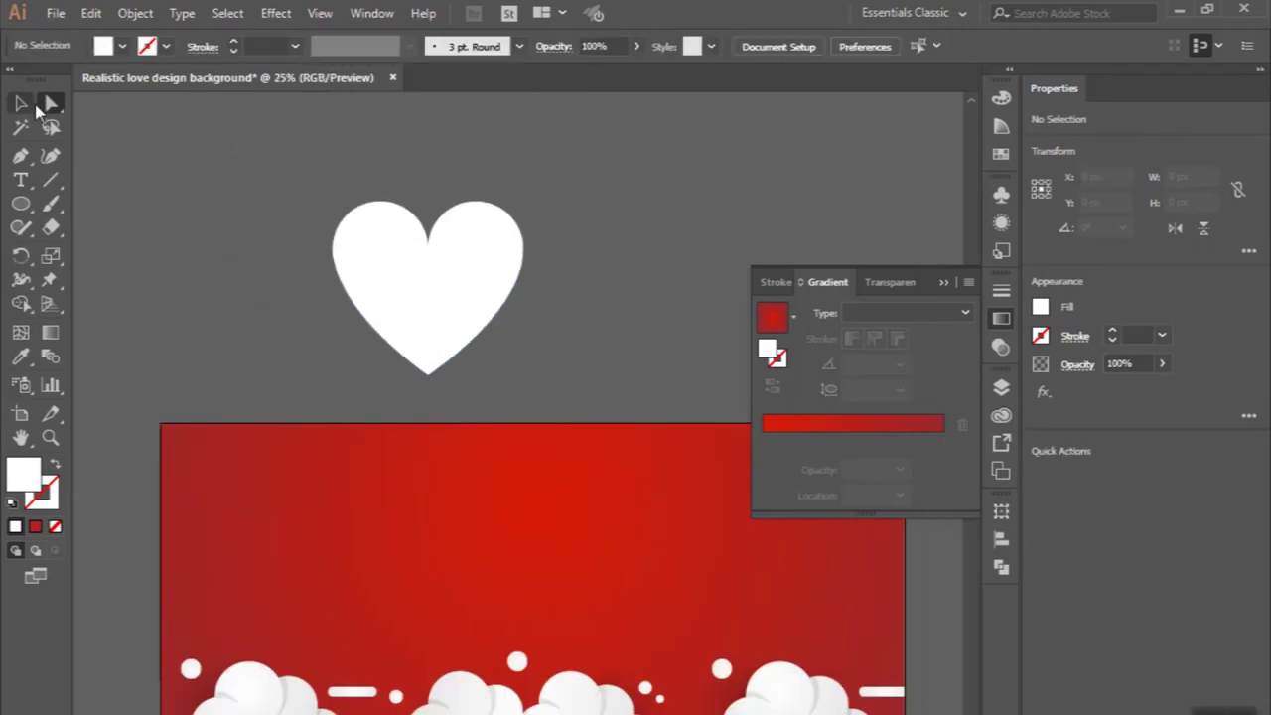
- Select the circles and pen-drawn point and Unite them into one heart
left_click(22, 104)
left_click_drag(248, 133, 565, 352)
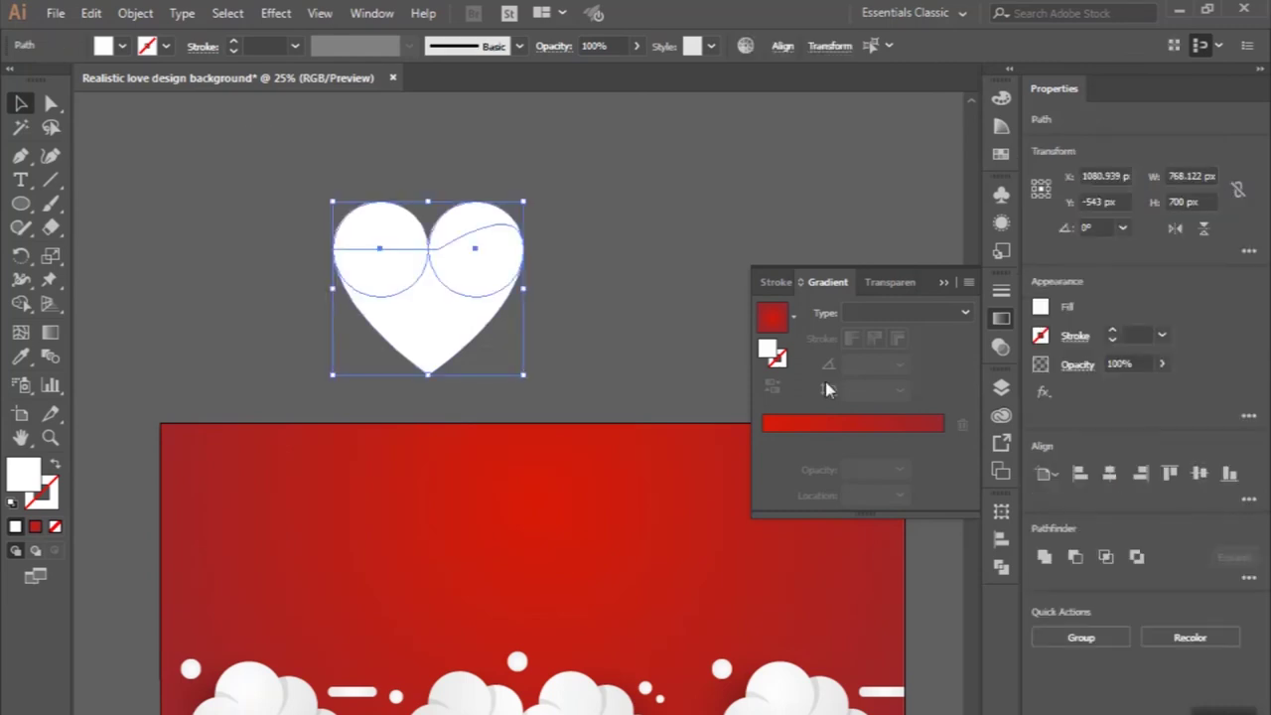
left_click(1044, 557)
left_click(559, 286)
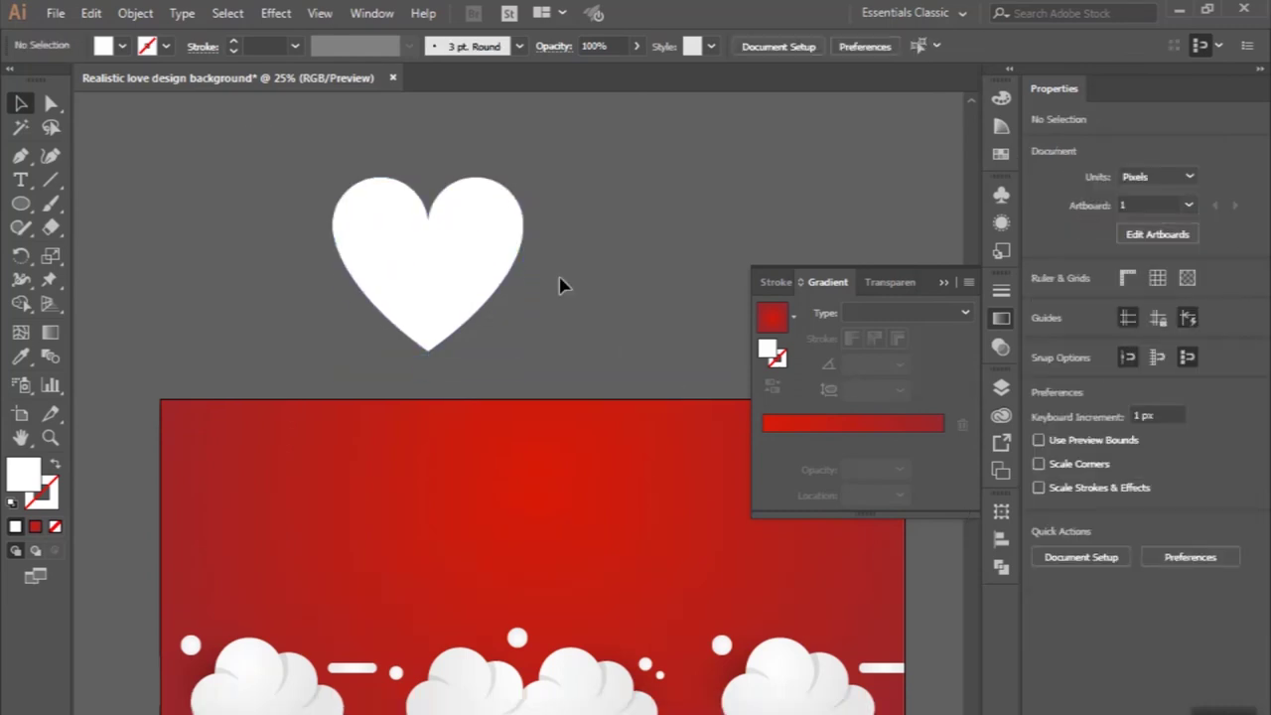
scroll(437, 290, "up", 1)
- Give the heart a radial gradient with a bright red left (centre) stop
left_click(443, 230)
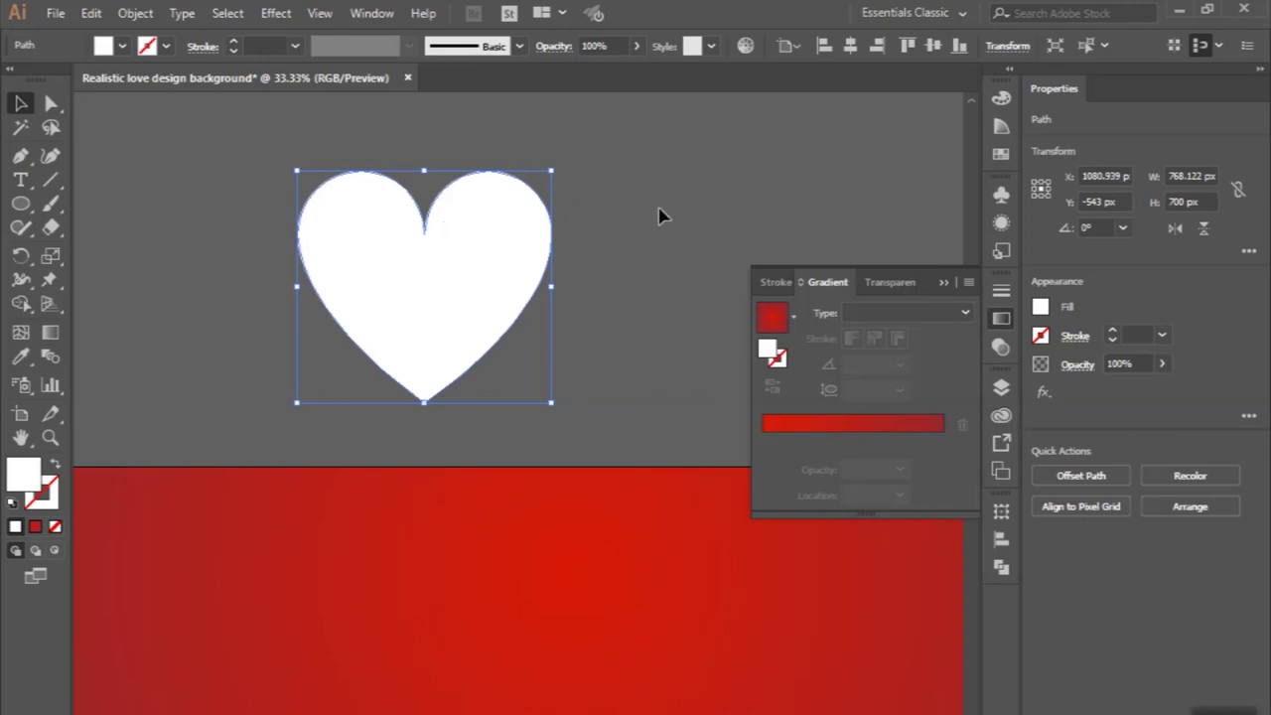
left_click(775, 321)
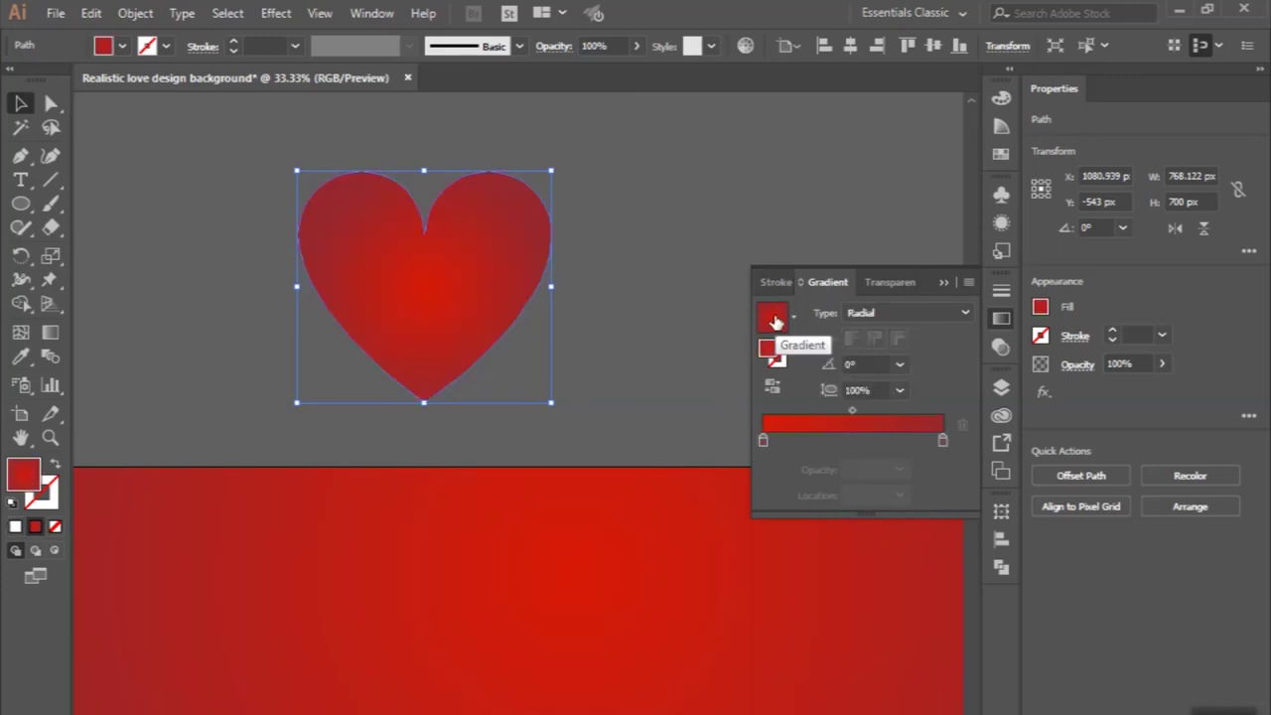
left_click(763, 441)
double_click(763, 441)
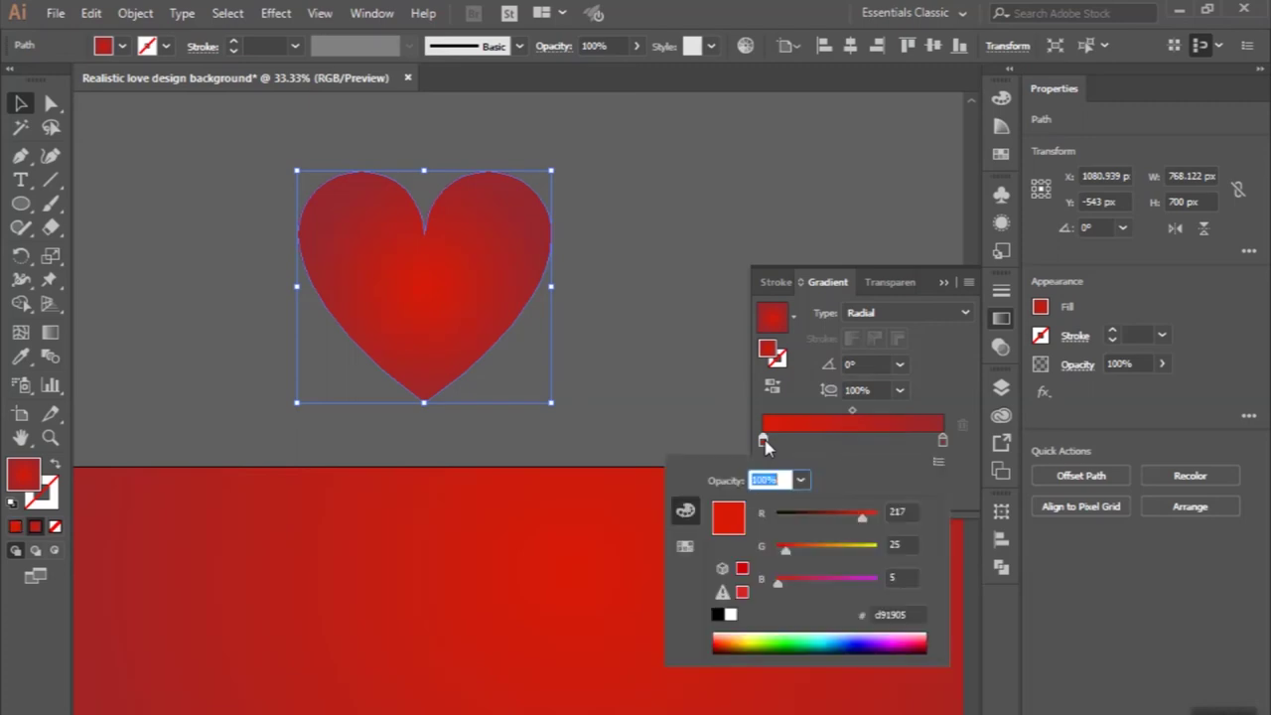
left_click(892, 615)
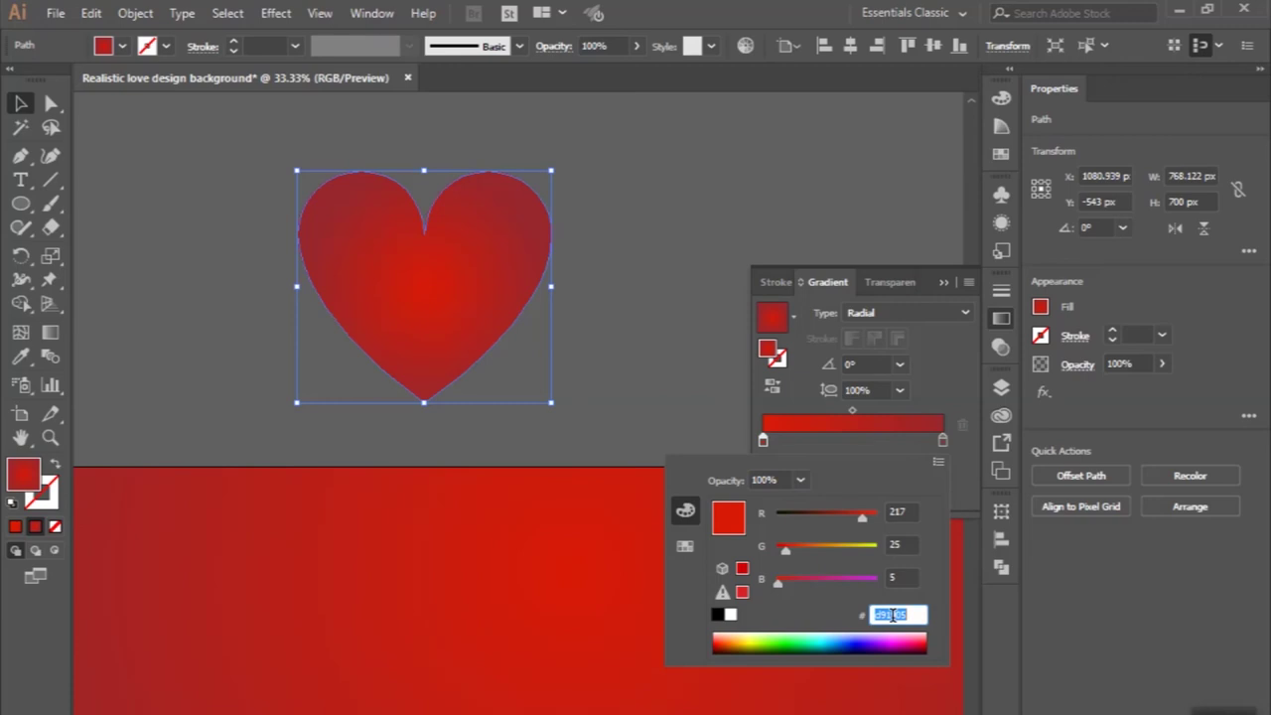
type("f2")
key("Return")
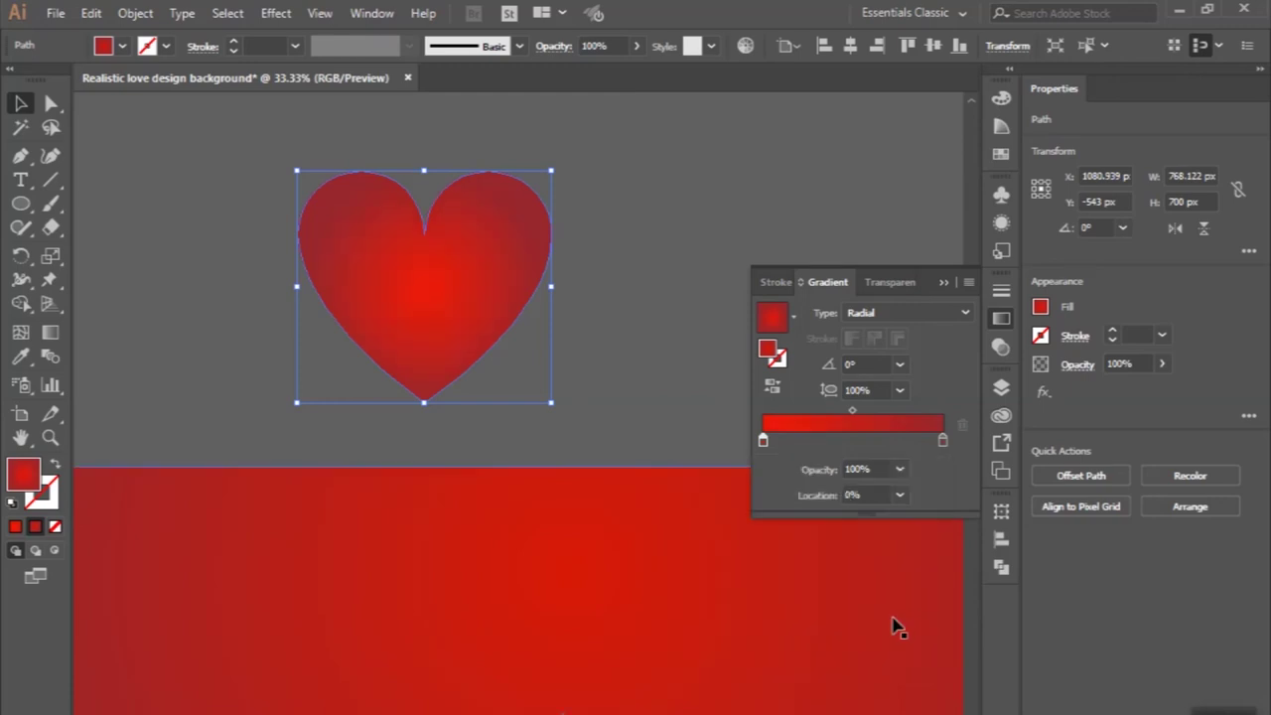
- Set the gradient's right stop to a deeper red for the heart's edges
double_click(941, 437)
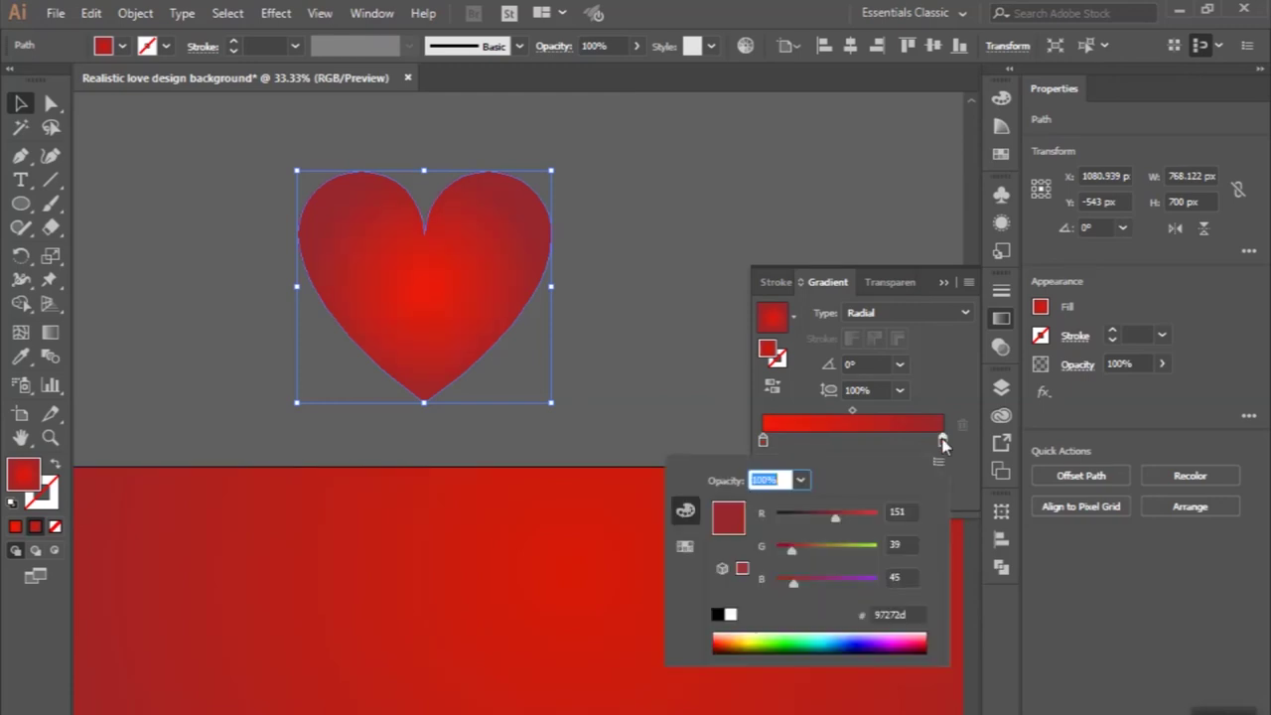
left_click(886, 612)
type("c1")
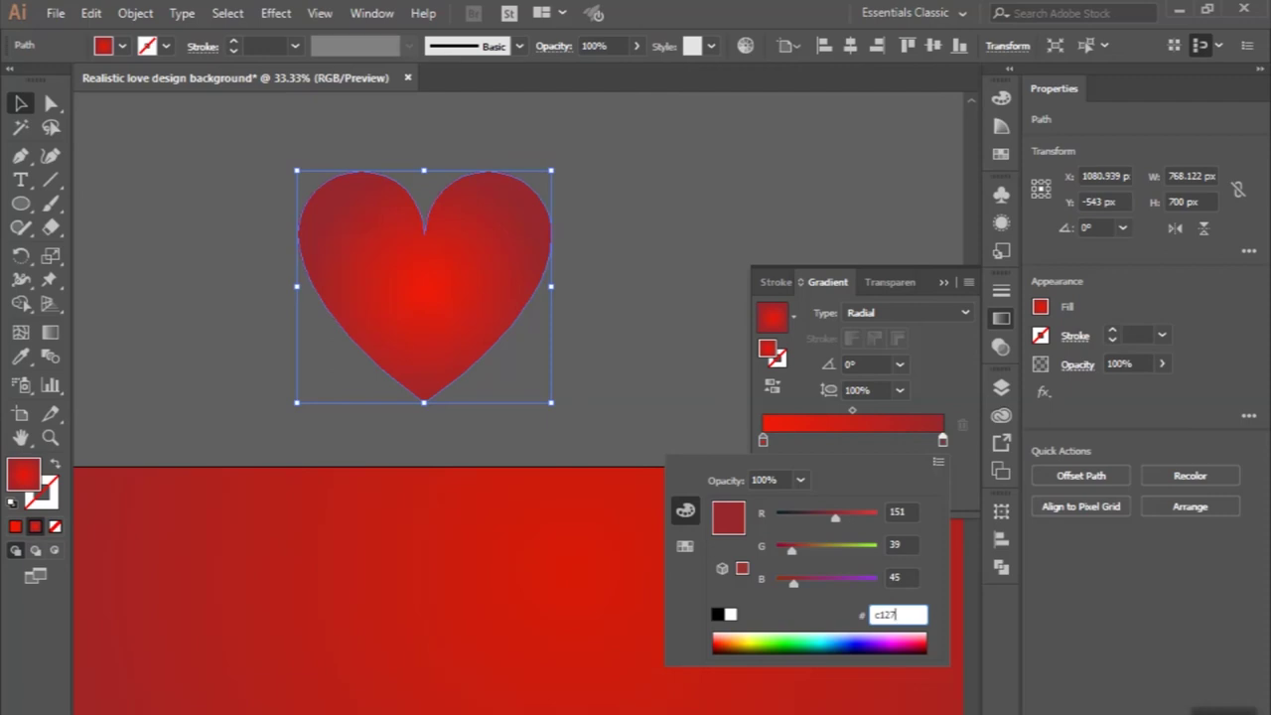
key("Return")
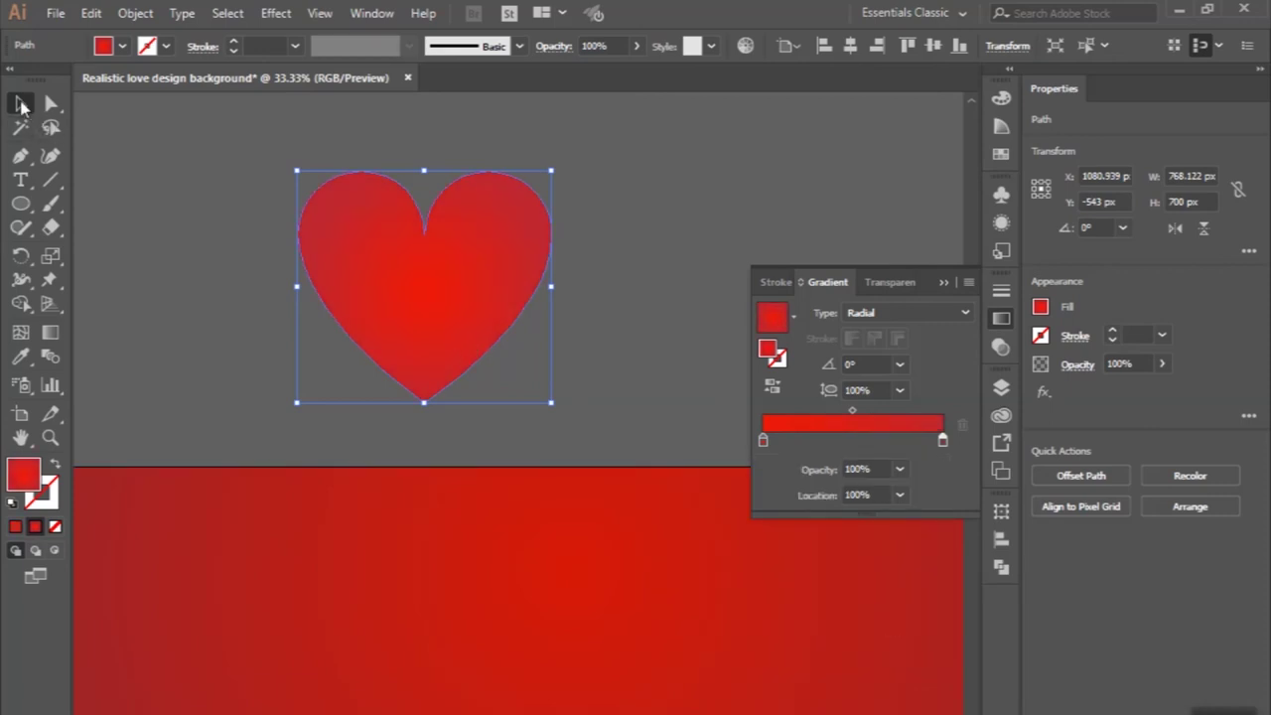
left_click(22, 106)
left_click(139, 195)
key("ctrl+minus")
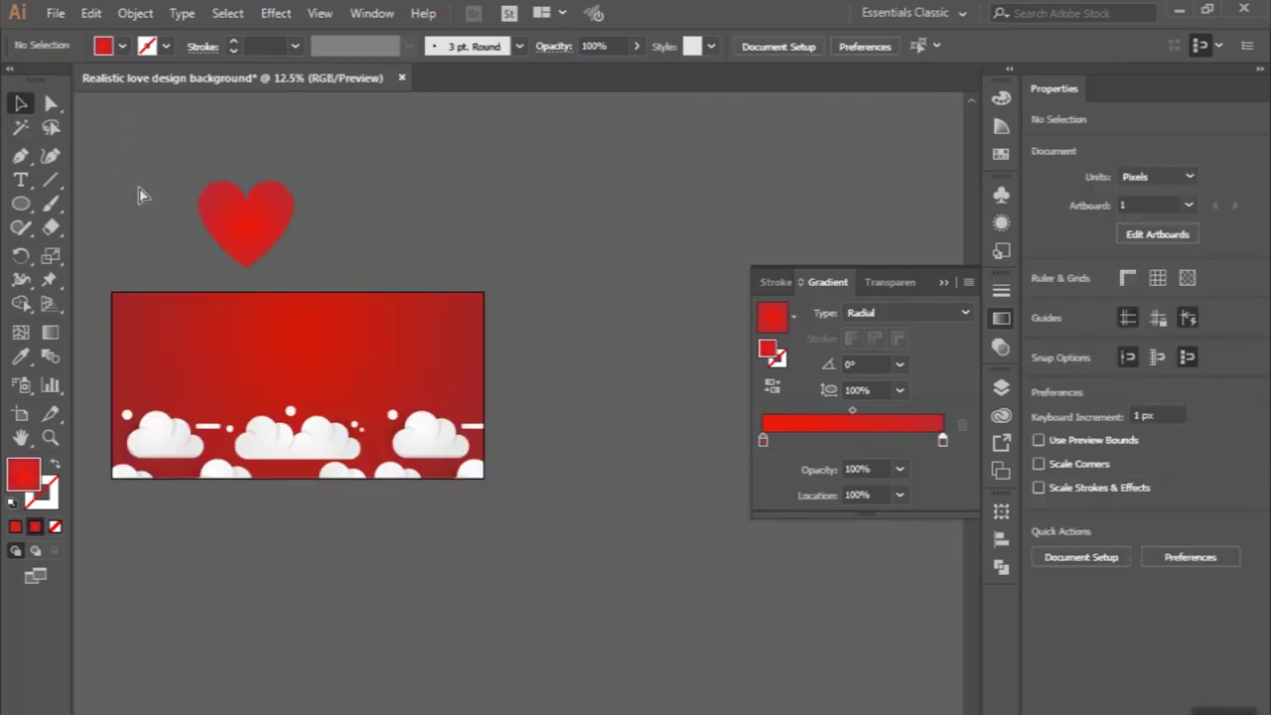
- Copy the cloud's white-to-grey radial ellipse and paste it beside the heart
scroll(250, 354, "up", 2)
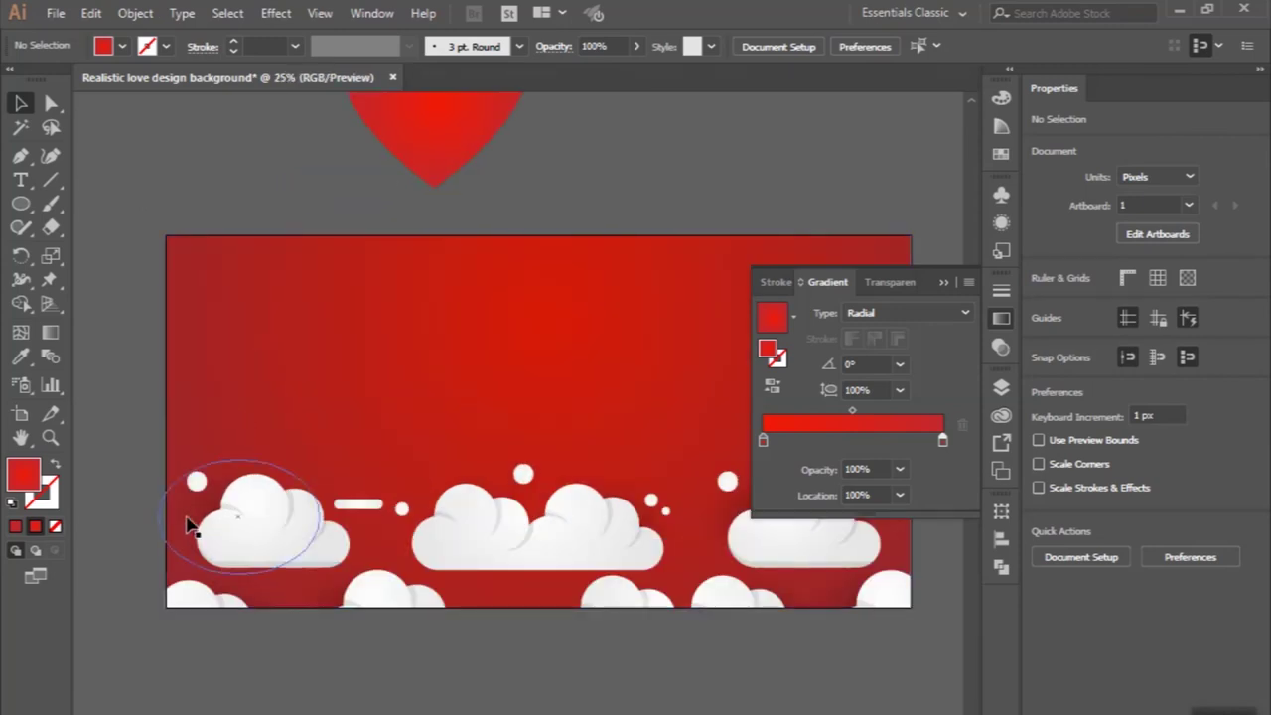
double_click(186, 524)
double_click(189, 526)
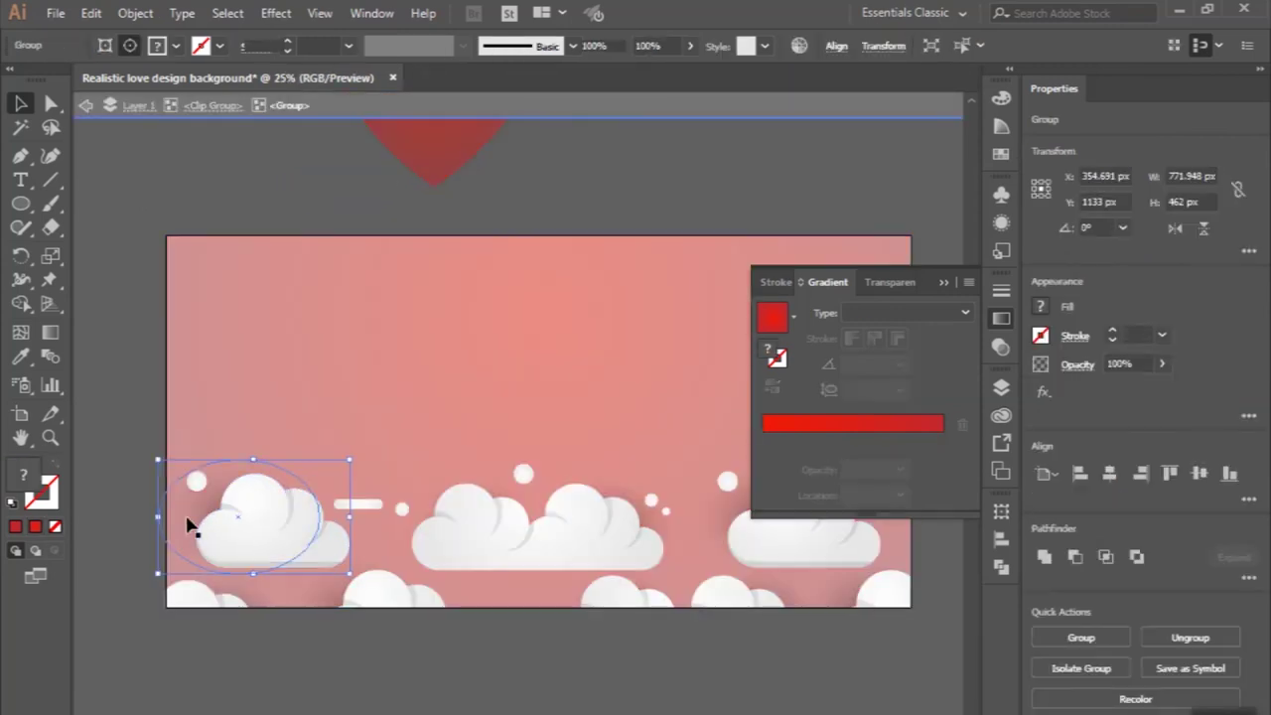
left_click(187, 524)
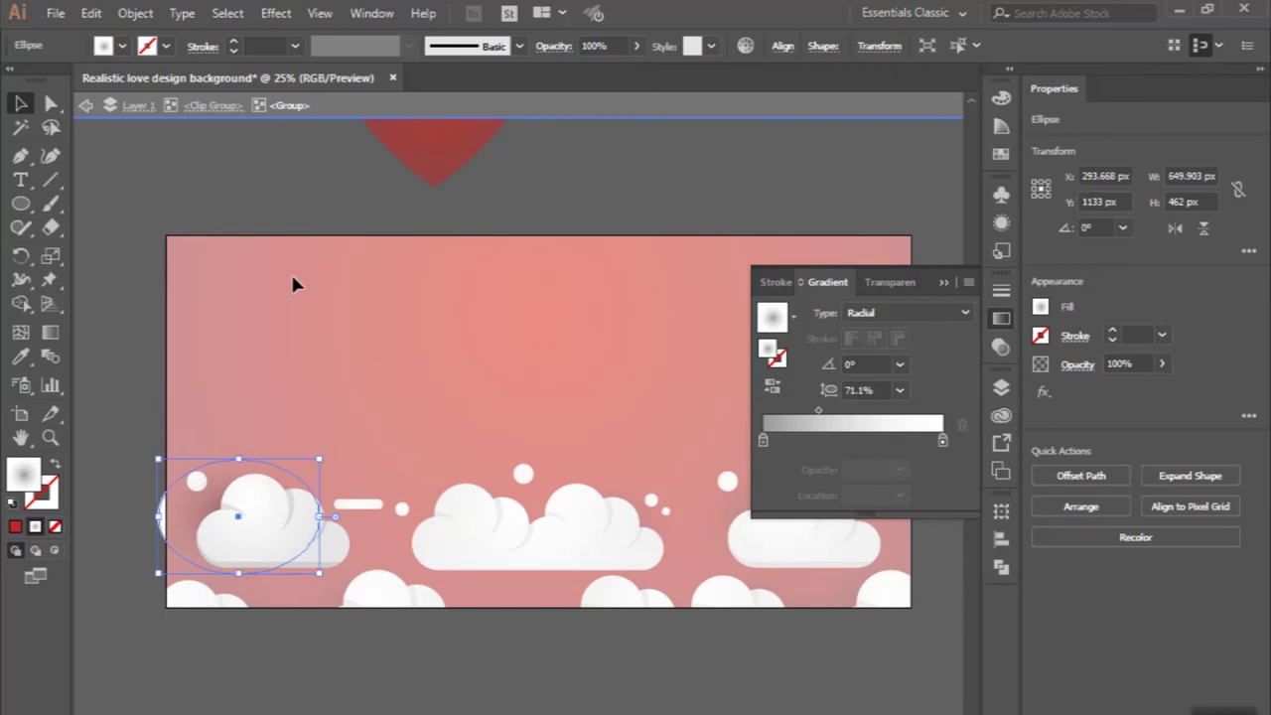
double_click(333, 218)
scroll(338, 228, "up", 5)
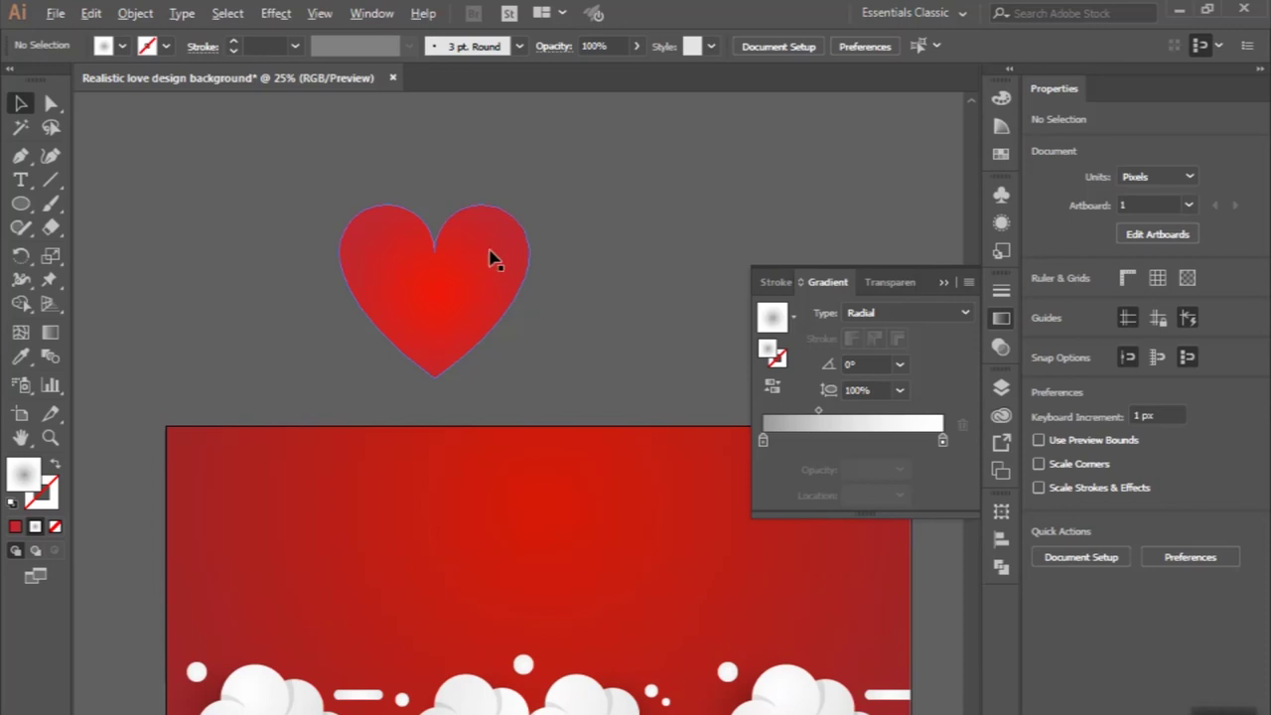
key("ctrl+v")
left_click_drag(519, 363, 625, 293)
- Move the heart's gradient centre up toward the top of the heart
left_click(440, 275)
left_click(50, 333)
left_click_drag(478, 301, 456, 273)
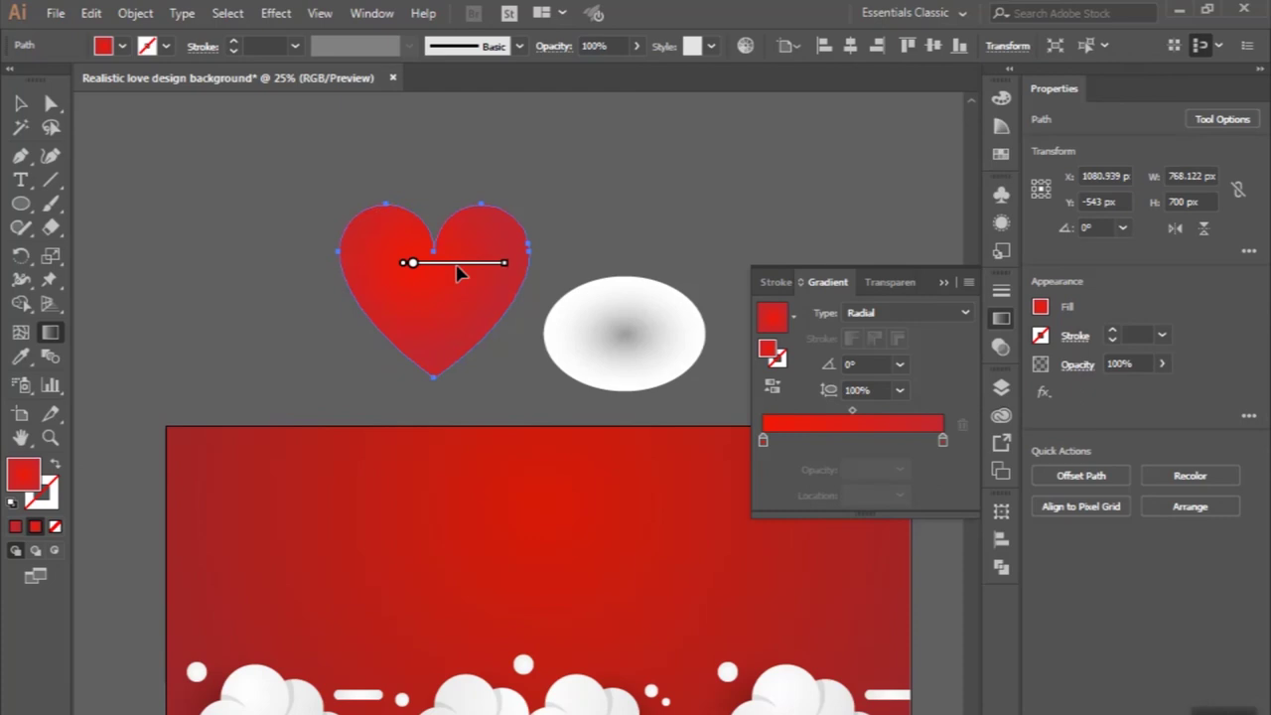
left_click(21, 103)
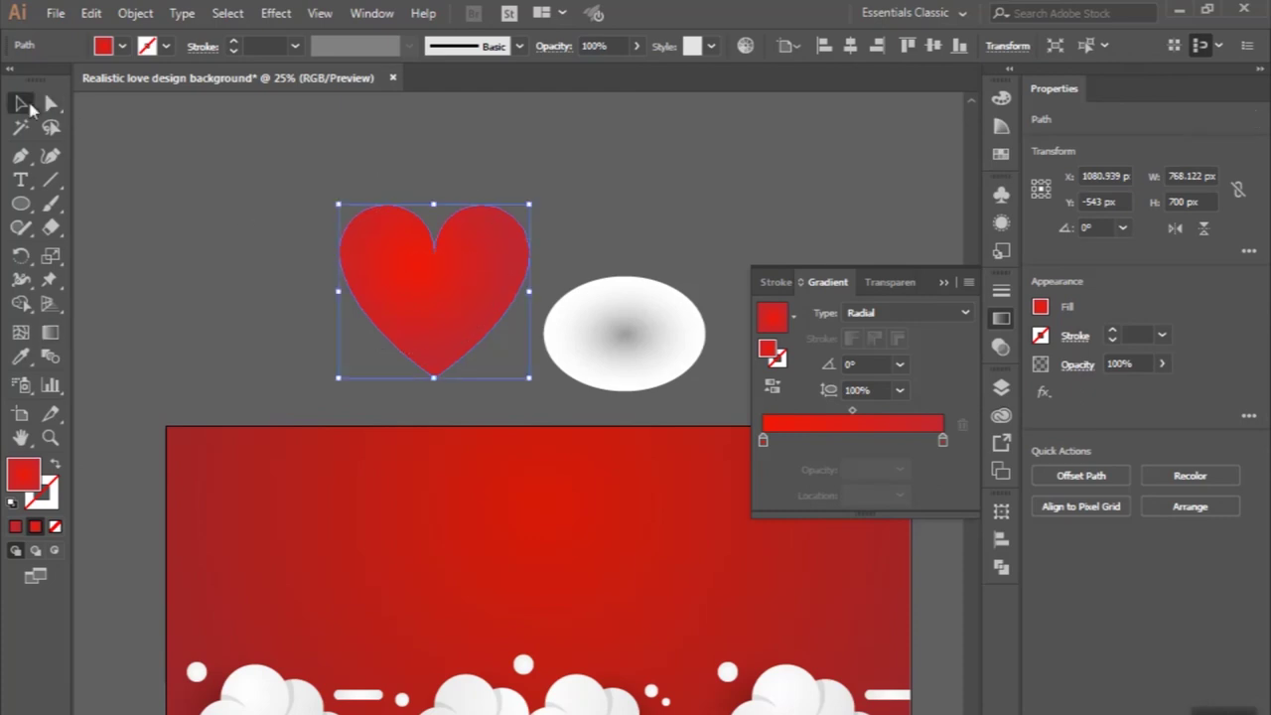
left_click(272, 181)
scroll(454, 264, "up", 2)
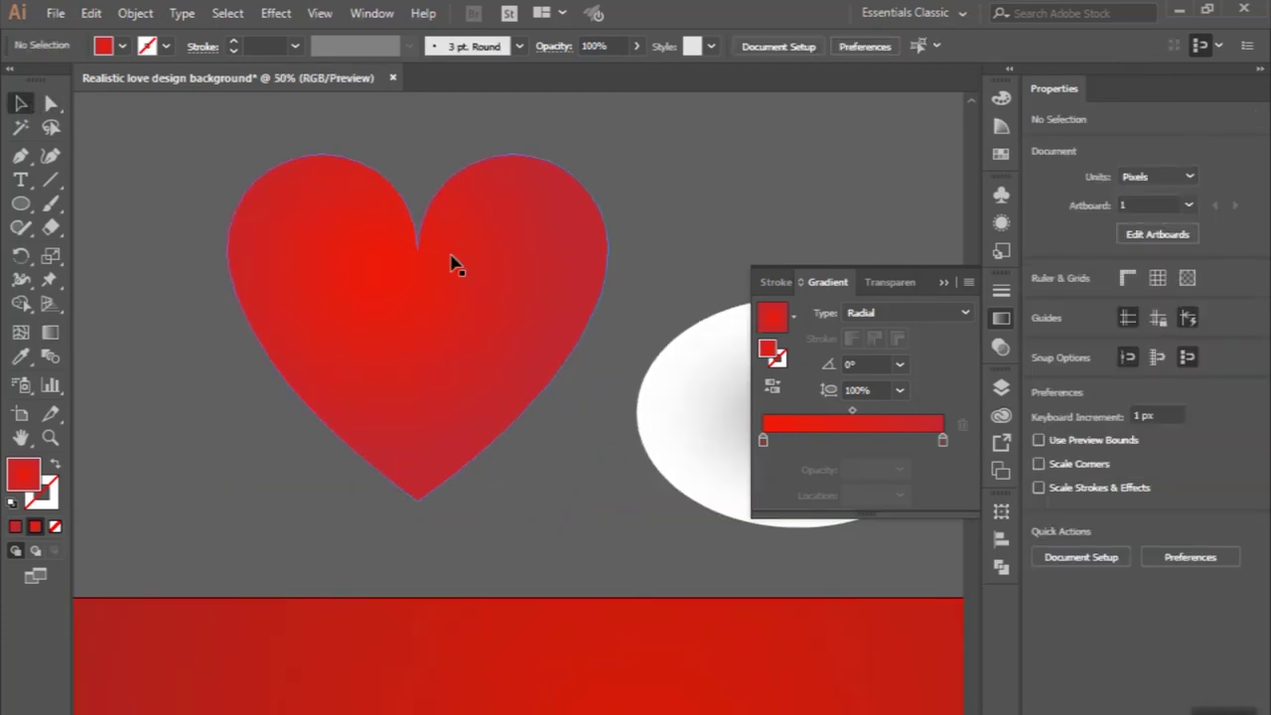
- Narrow the heart horizontally to about 527 × 700 px
left_click(454, 261)
scroll(453, 260, "down", 2)
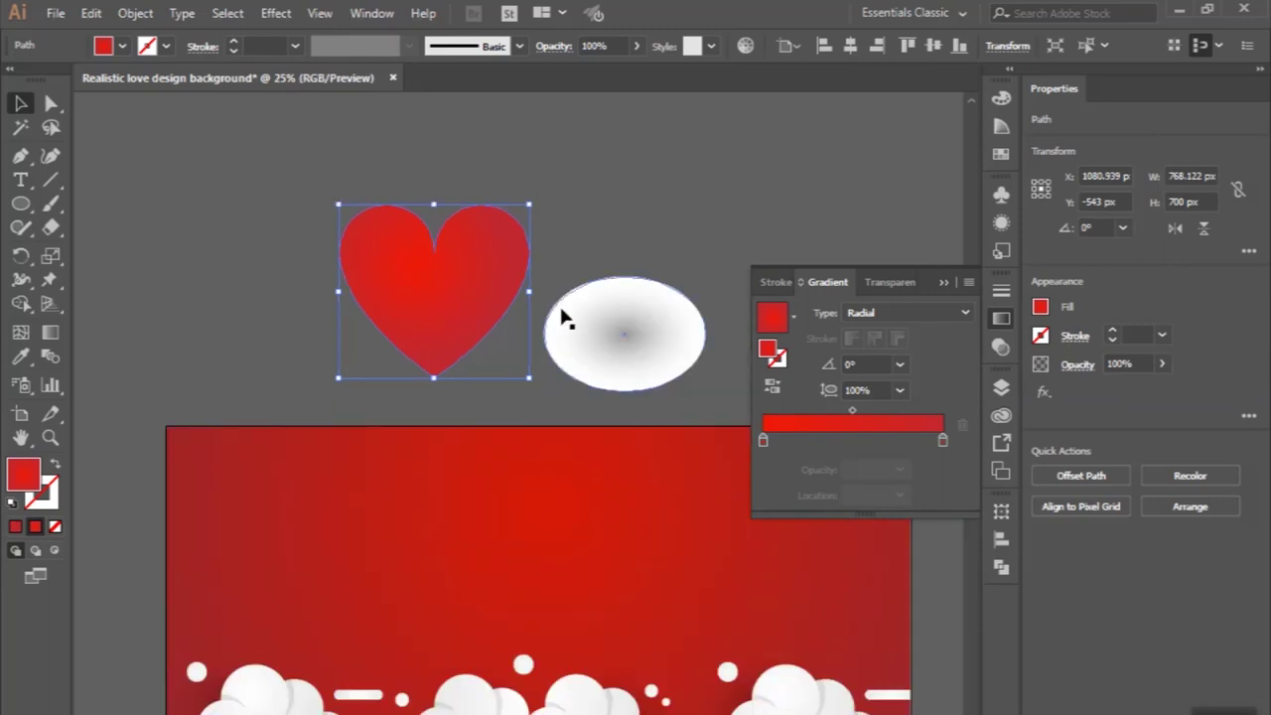
key("g")
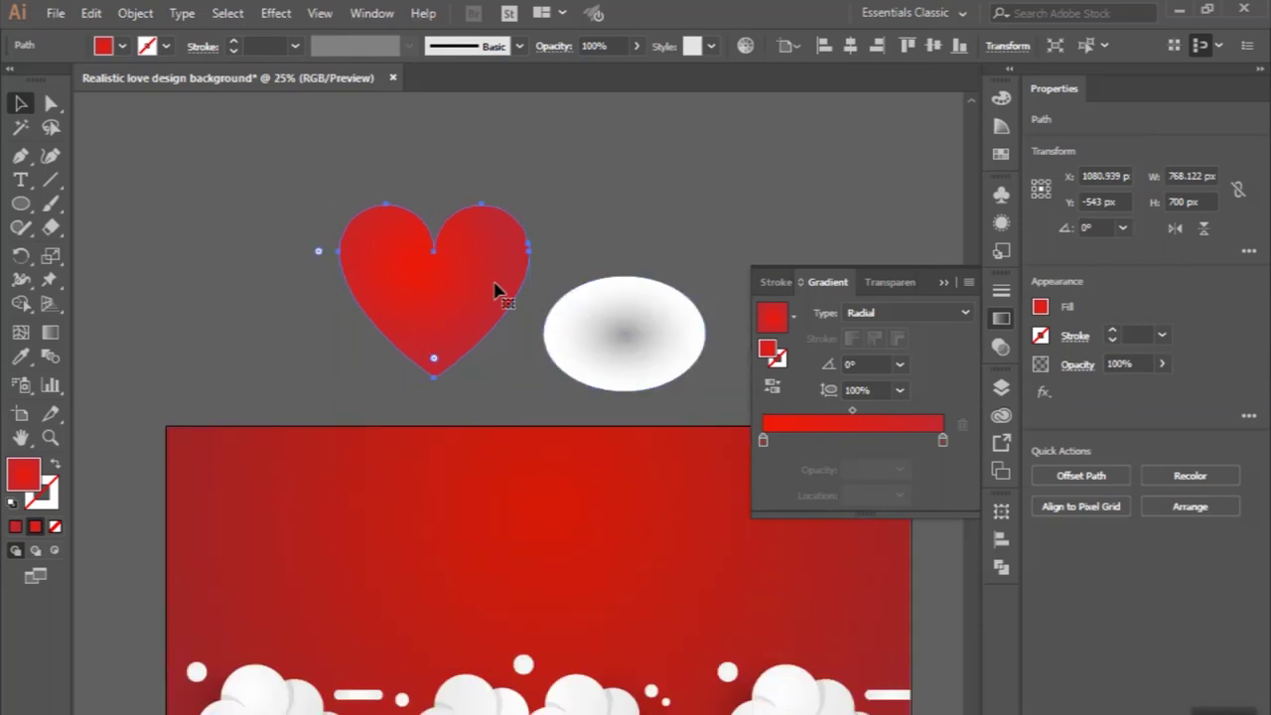
scroll(497, 289, "up", 1)
mouse_move(543, 296)
left_mouse_down()
mouse_move(444, 320)
mouse_move(481, 322)
left_mouse_up()
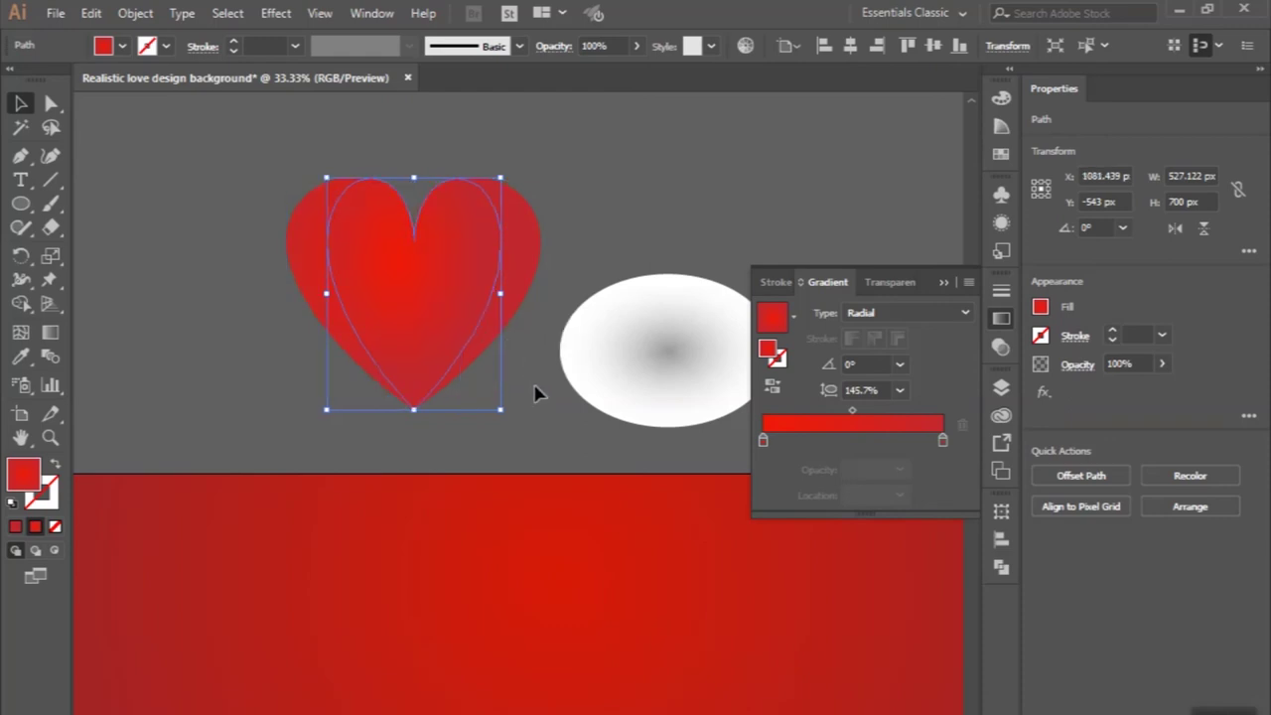
- Move the white gradient ellipse onto the heart and resize it into an 819 × 819 px circle
left_click(534, 395)
scroll(533, 392, "down", 1)
left_click_drag(641, 360, 385, 305)
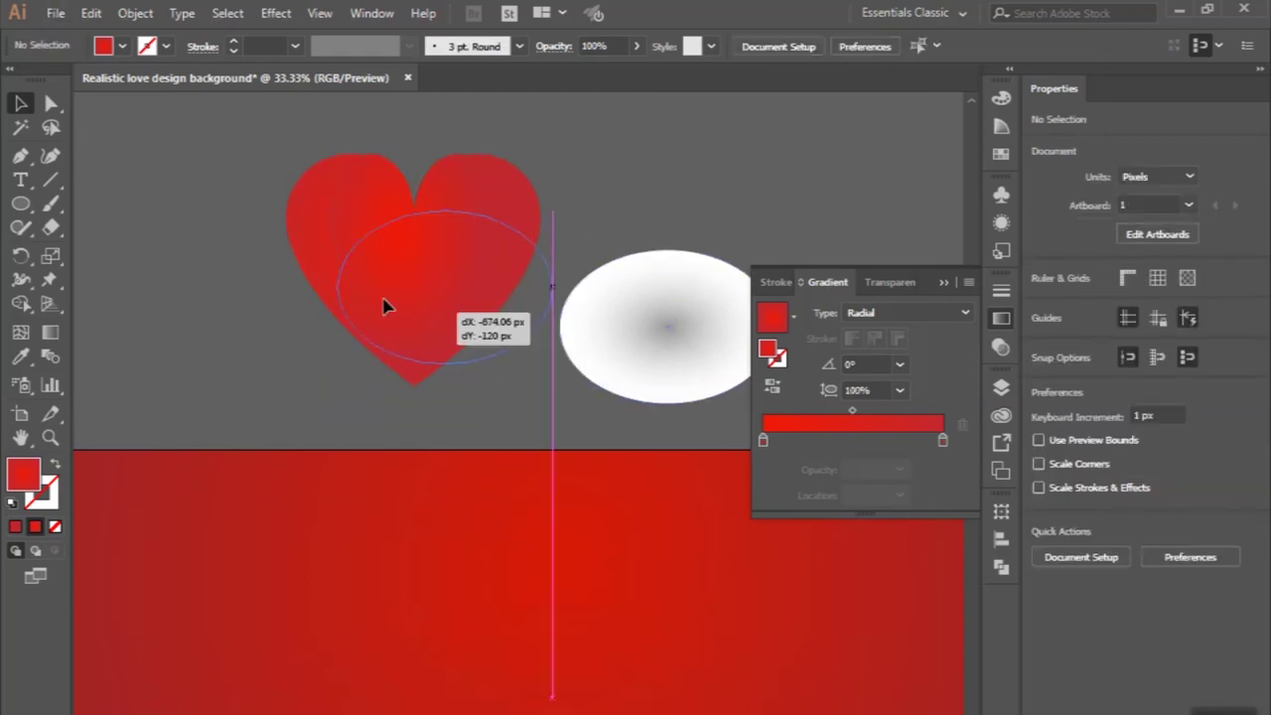
mouse_move(385, 306)
left_mouse_down()
mouse_move(437, 260)
mouse_move(419, 214)
mouse_move(420, 229)
left_mouse_up()
scroll(483, 227, "up", 2)
scroll(482, 227, "up", 1)
left_click_drag(418, 232, 400, 128)
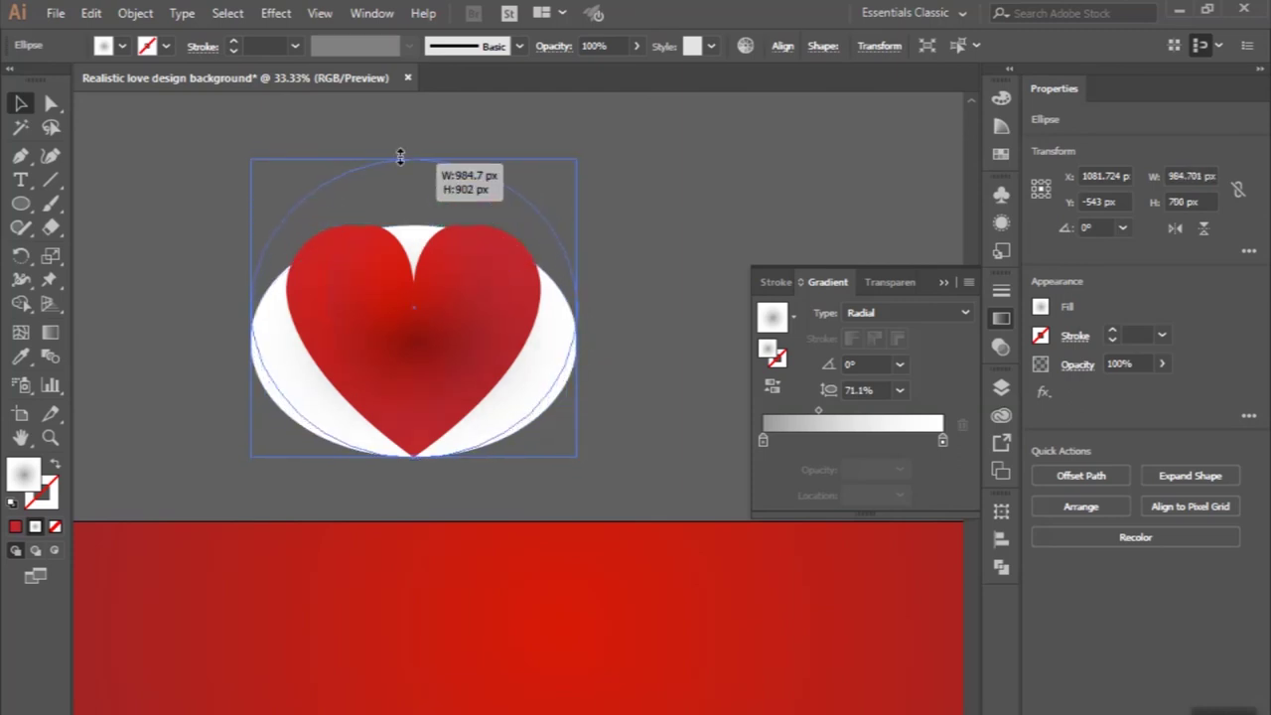
mouse_move(399, 128)
left_mouse_down()
mouse_move(411, 132)
mouse_move(425, 222)
left_mouse_up()
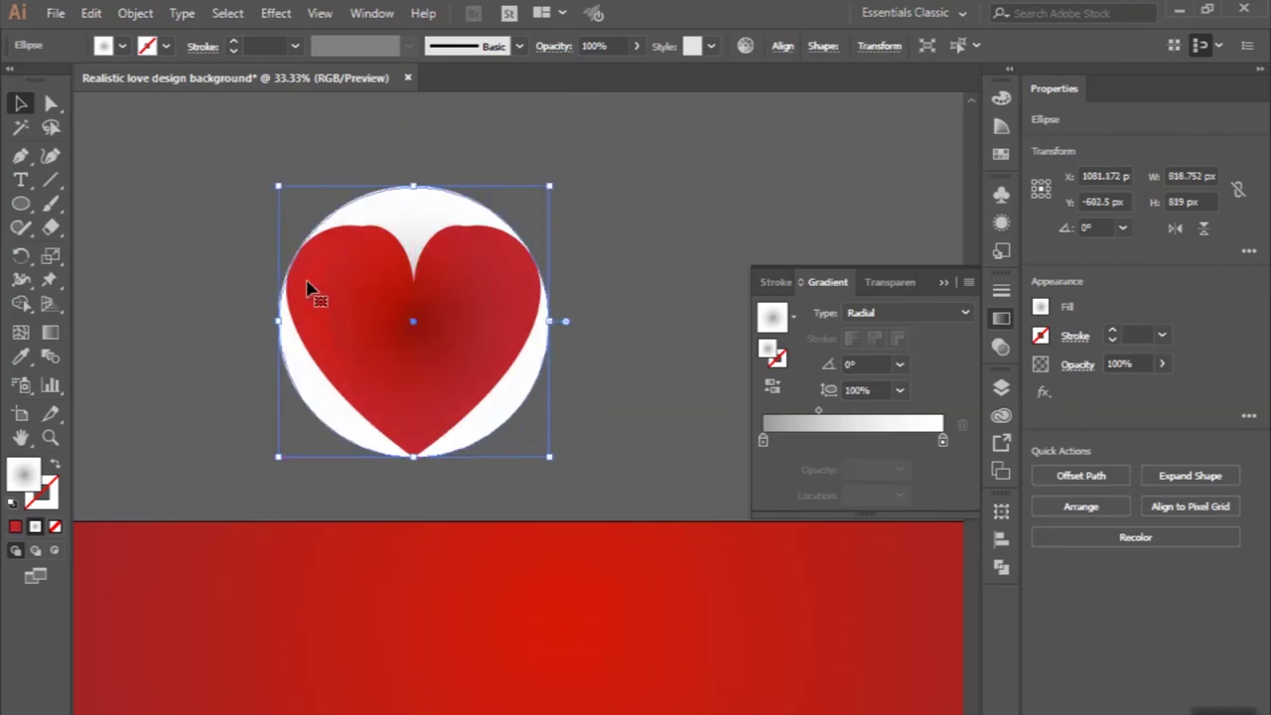
- Send the white circle behind the heart and select both shapes
key("ctrl+shift+b")
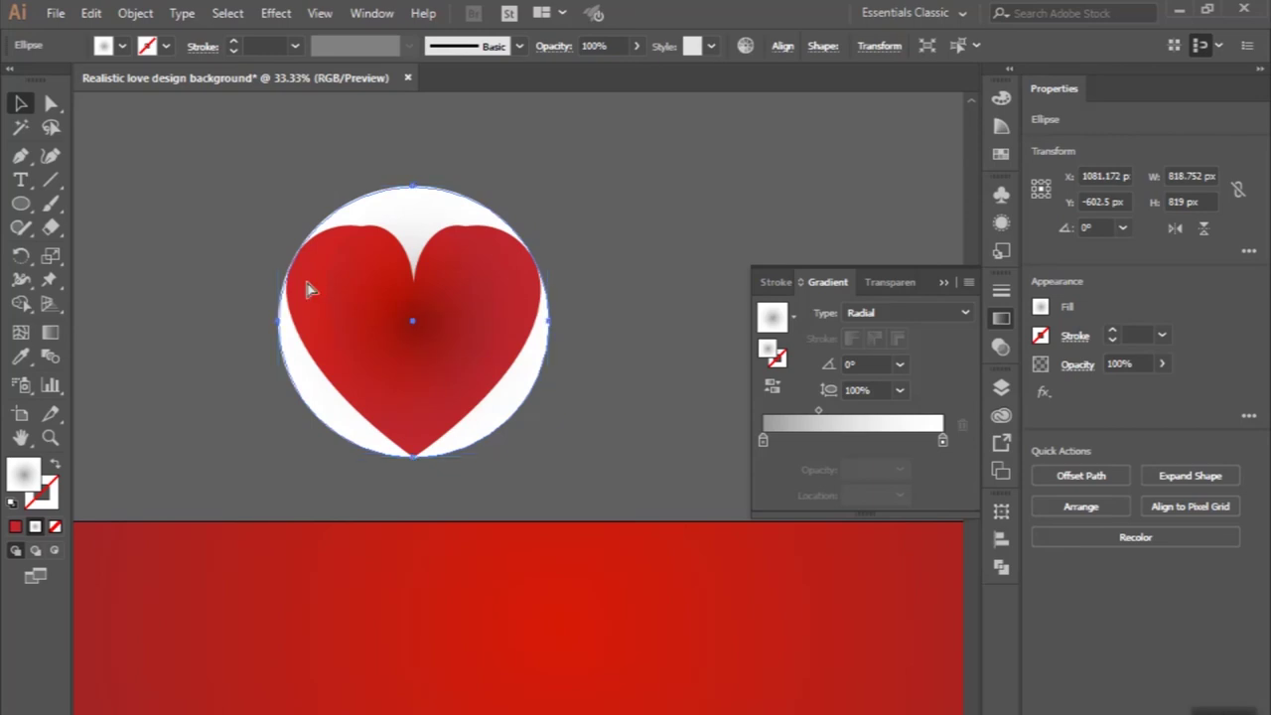
key("ctrl+shift+b")
left_click(301, 281)
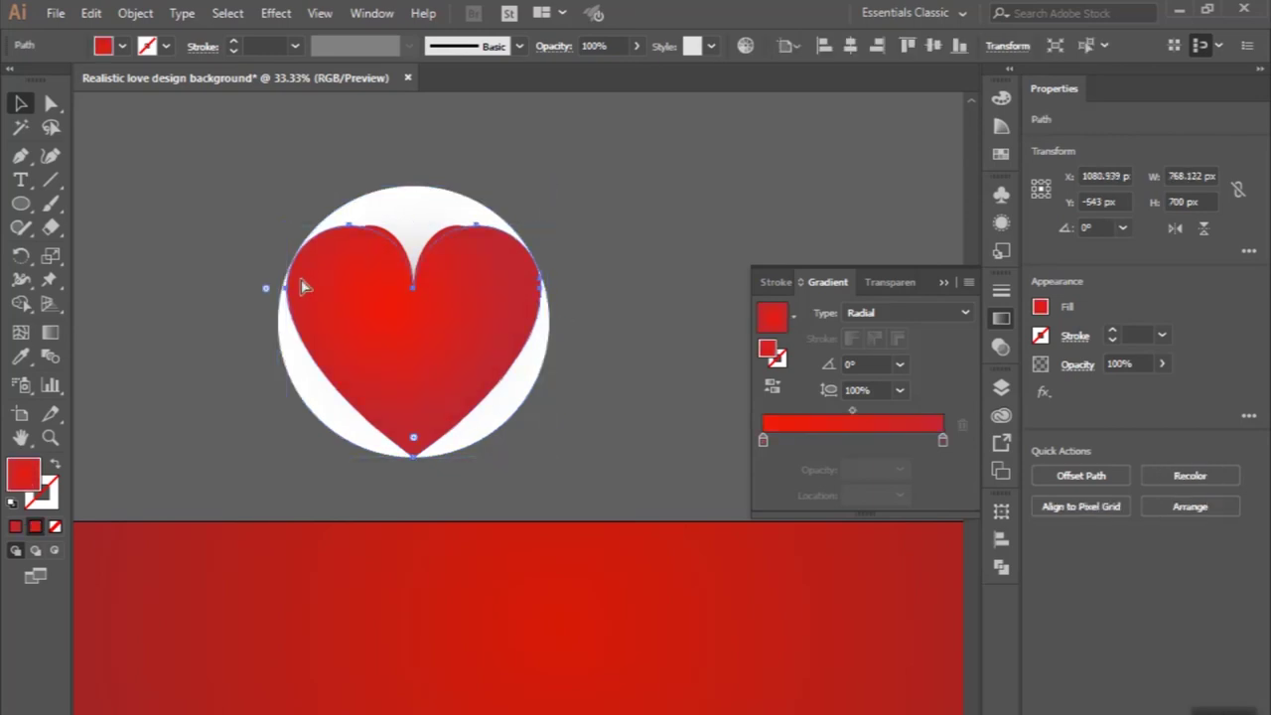
key("ctrl+shift+b")
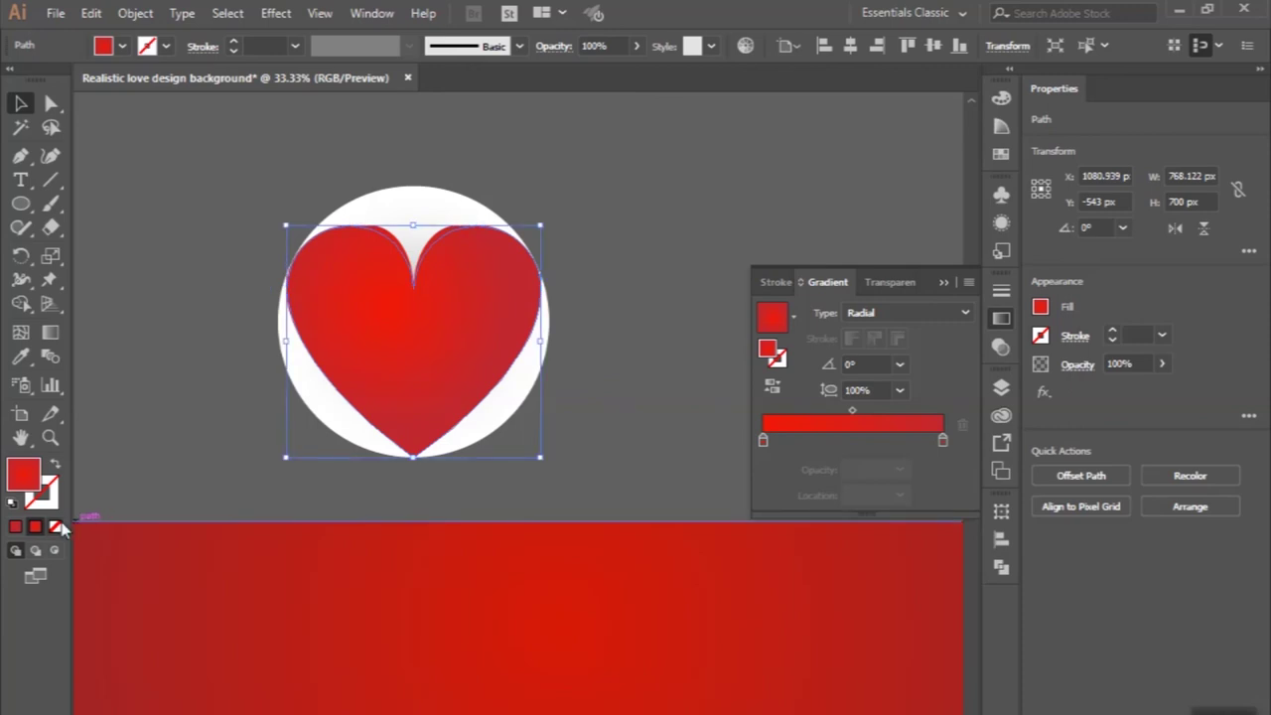
left_click(414, 193, "shift")
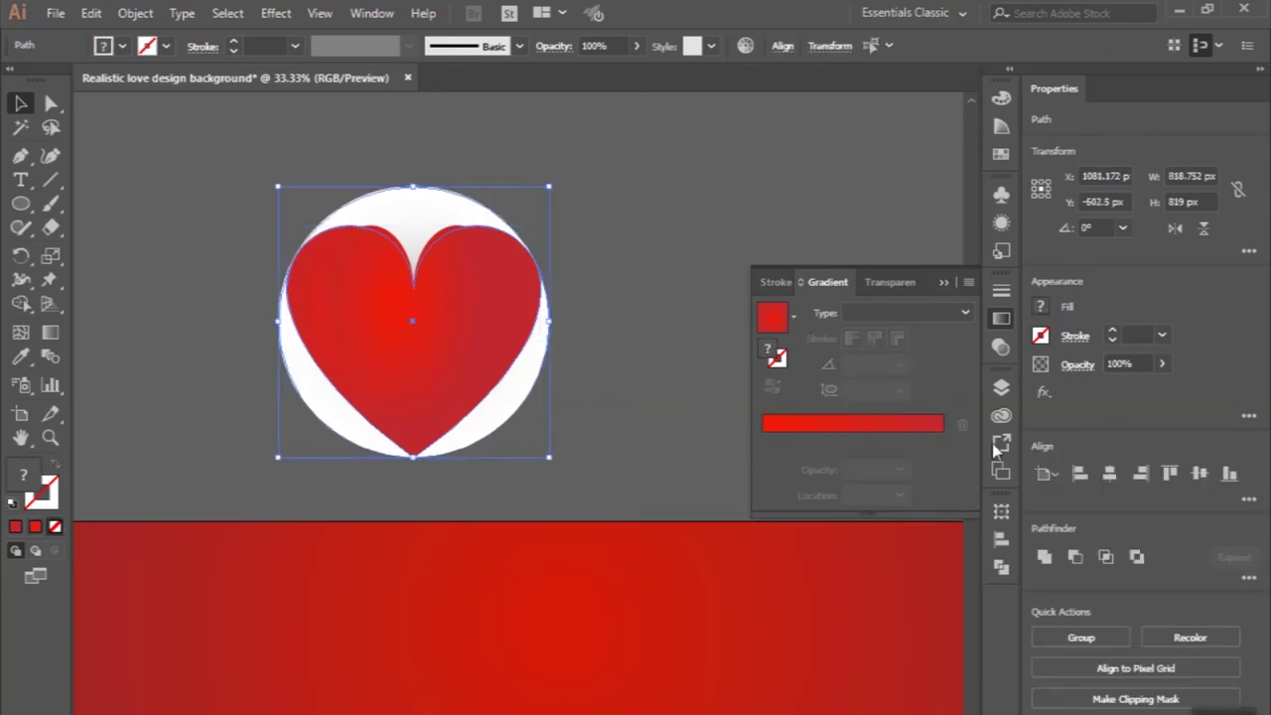
- Make a clipping mask from the heart and the white circle
left_click(149, 12)
mouse_move(234, 673)
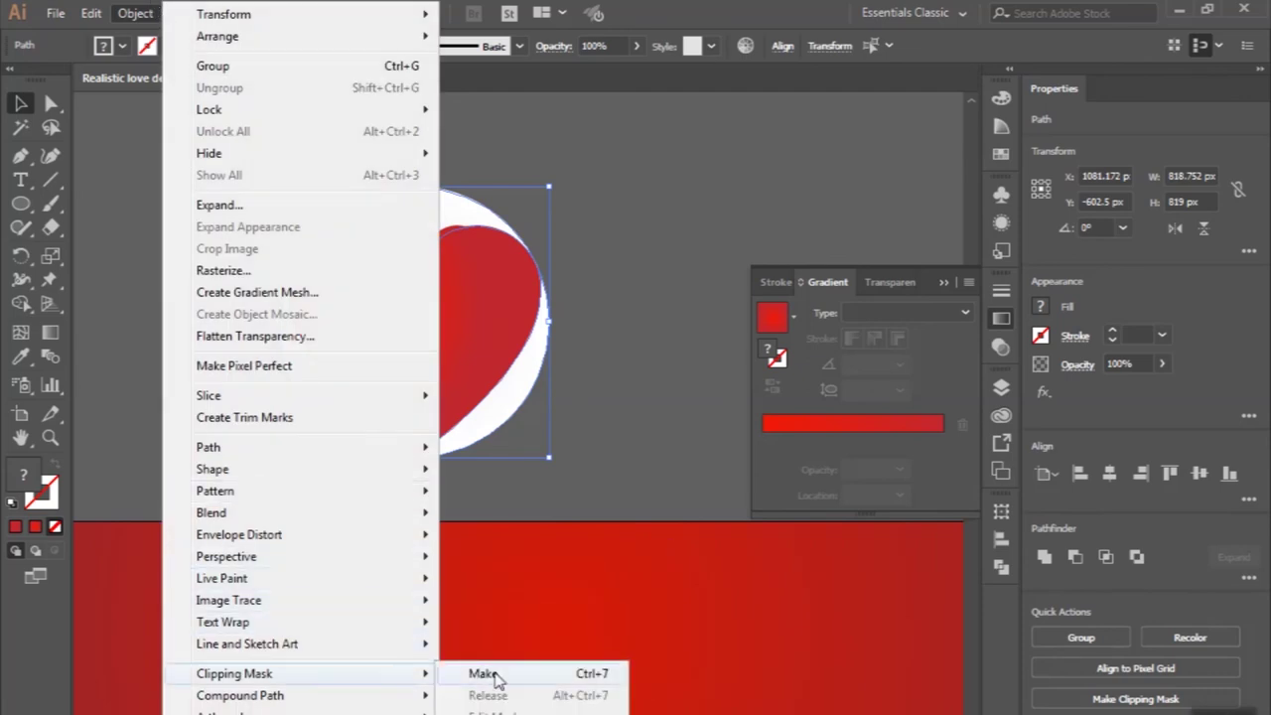
left_click(484, 674)
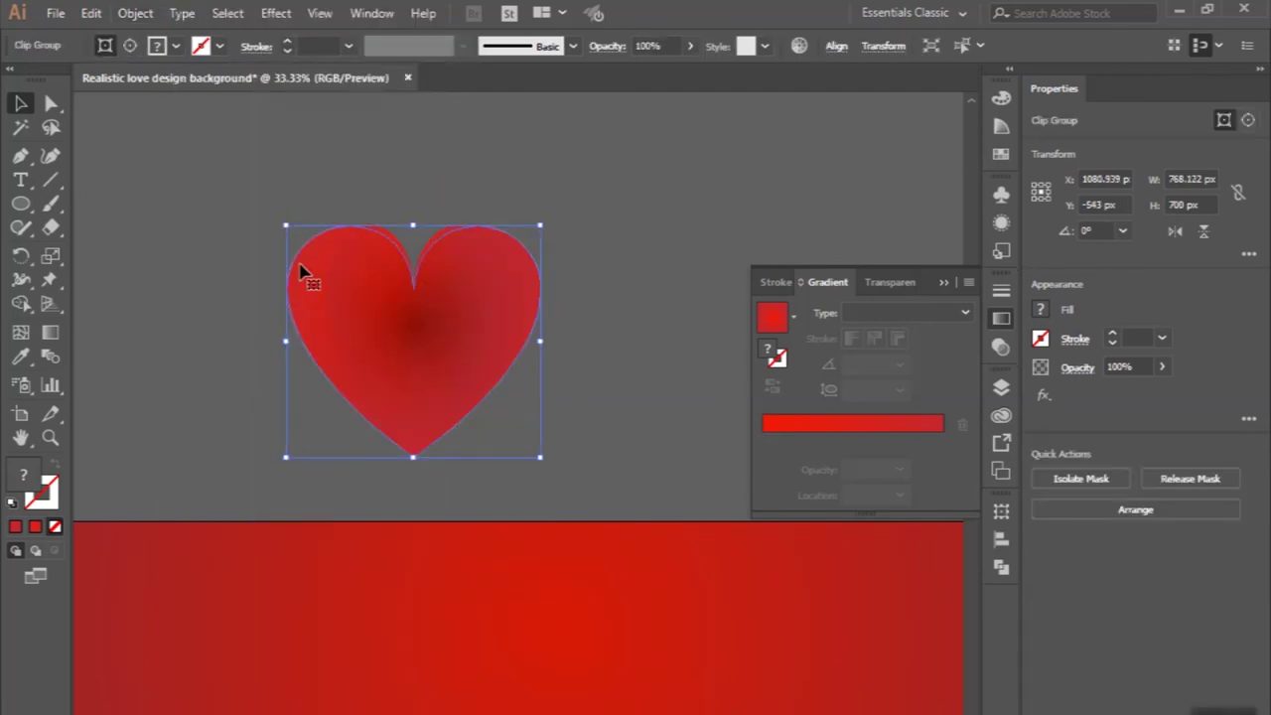
left_click(395, 238)
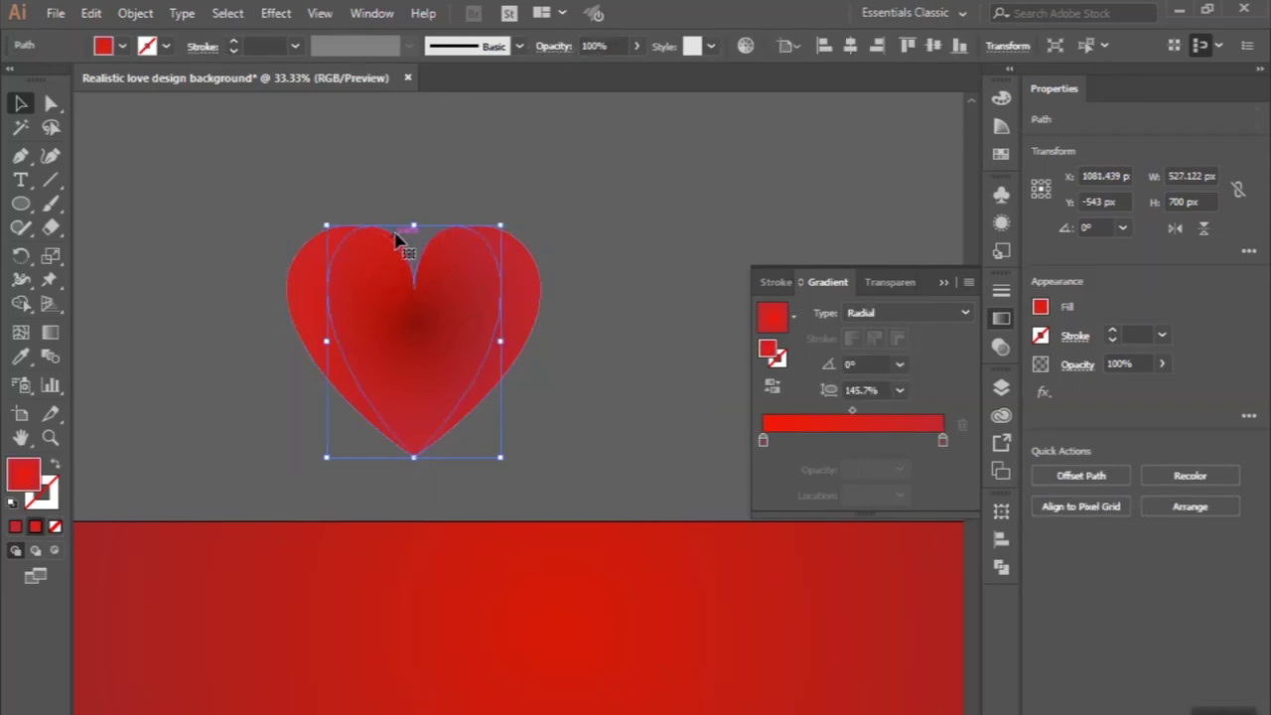
left_click(347, 156)
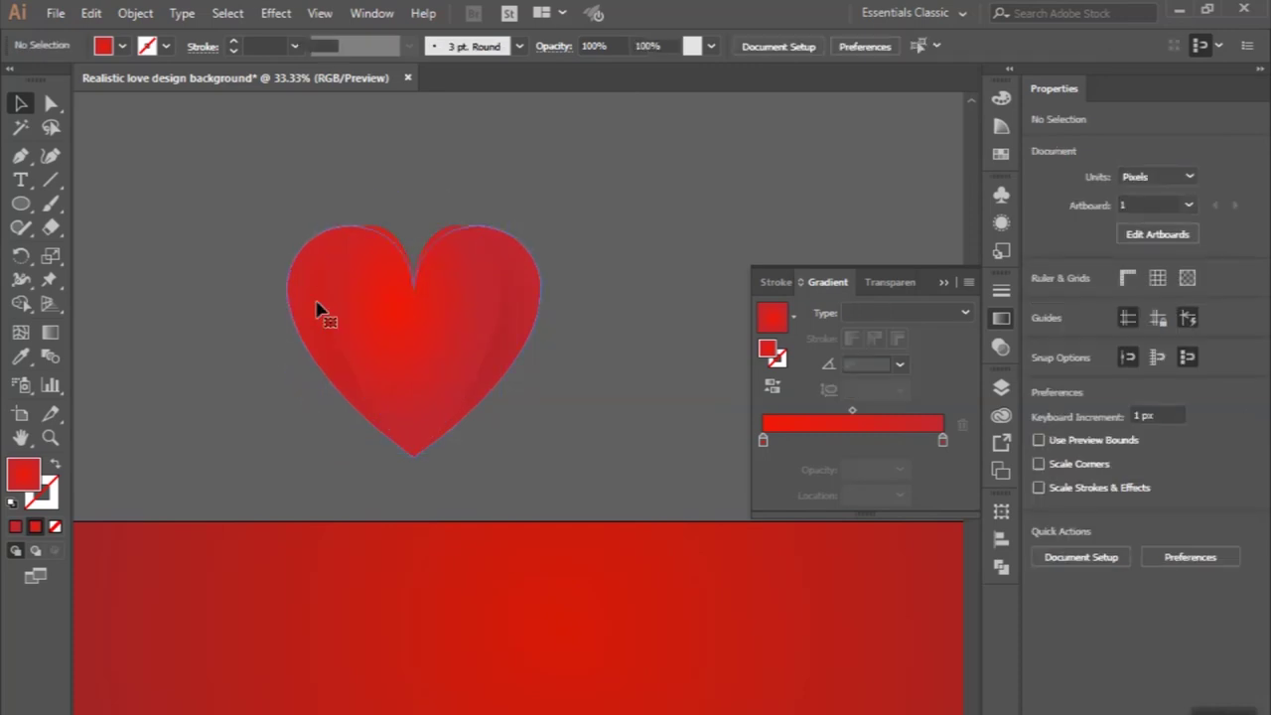
- Enlarge the masked circle inside the clip group to 863 × 863 px
left_click(318, 308)
double_click(317, 307)
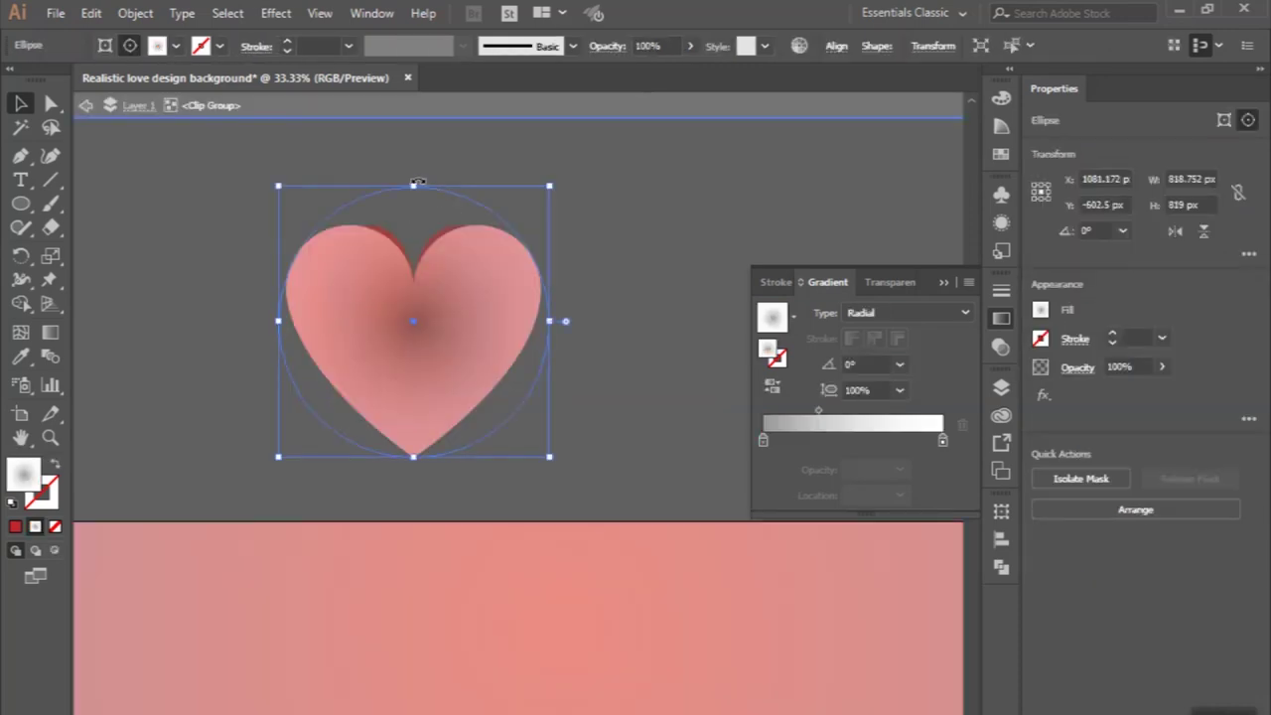
left_click_drag(415, 187, 420, 178)
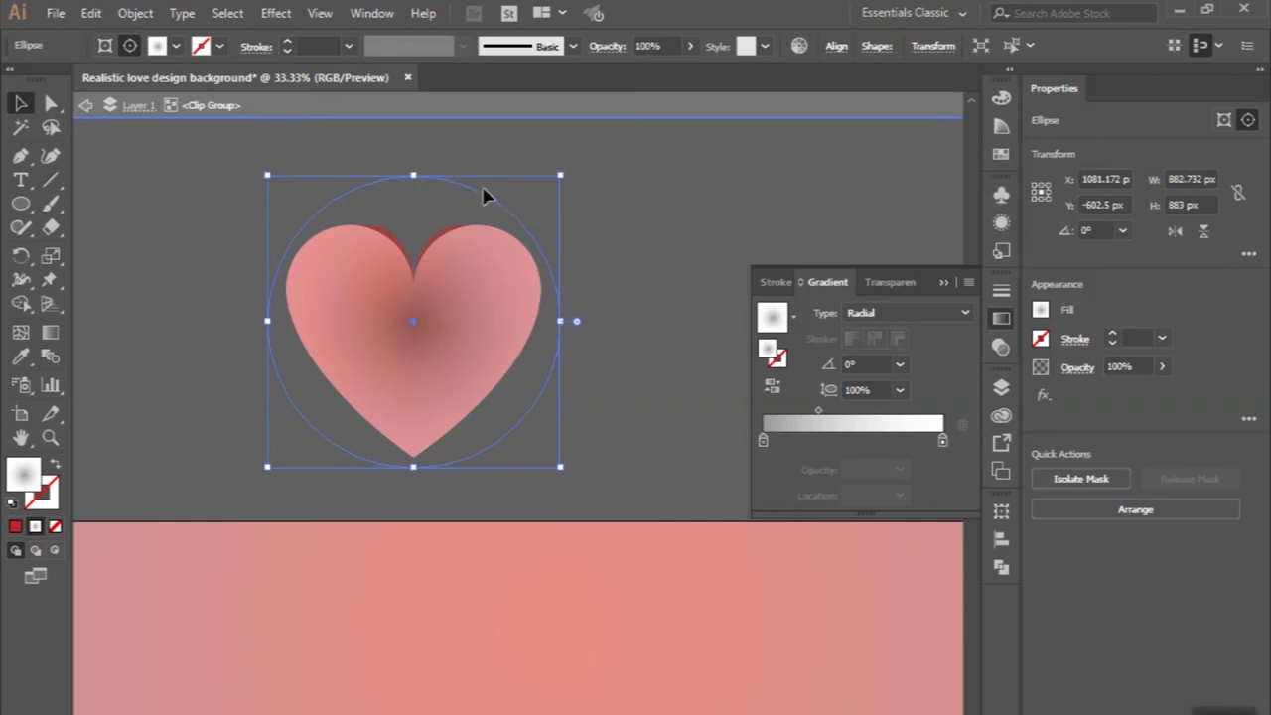
left_click_drag(415, 170, 416, 157)
double_click(683, 211)
scroll(683, 212, "down", 2)
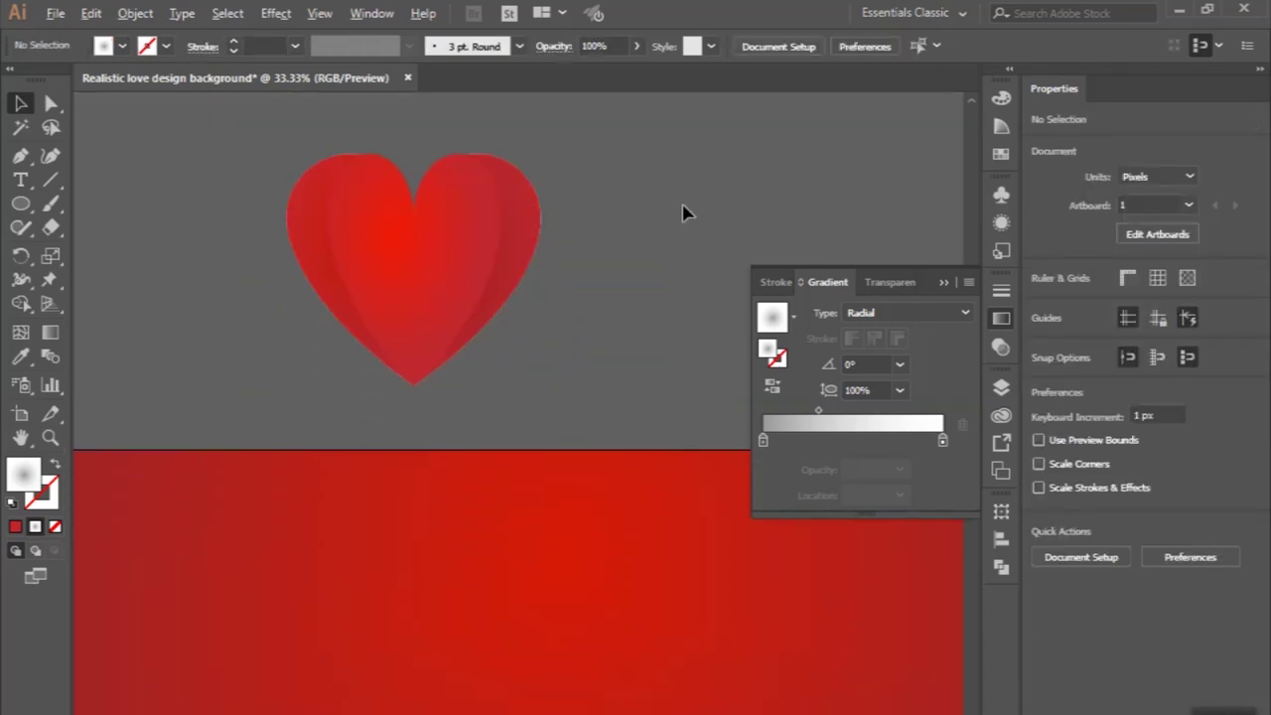
scroll(683, 212, "down", 1)
scroll(680, 213, "right", 2)
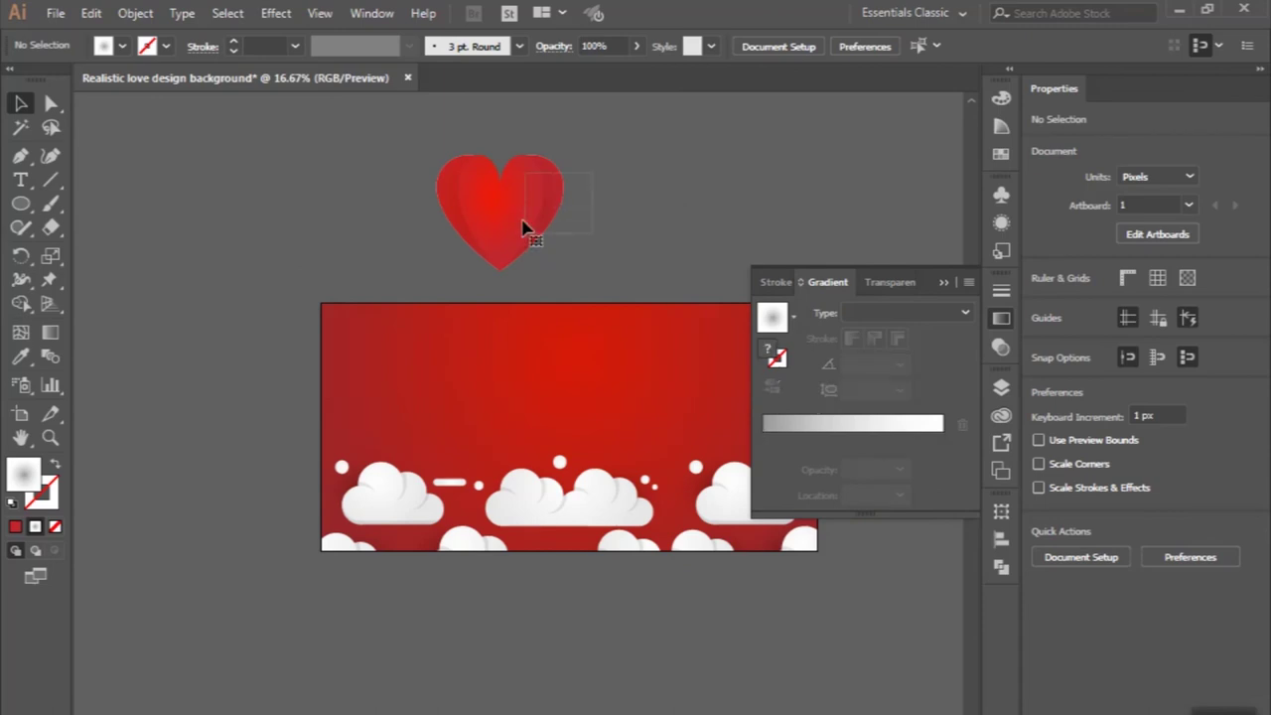
- Move the heart onto the artboard and shrink it to about 314 × 286 px
left_click_drag(510, 199, 453, 327)
scroll(472, 334, "up", 2)
scroll(471, 334, "up", 1)
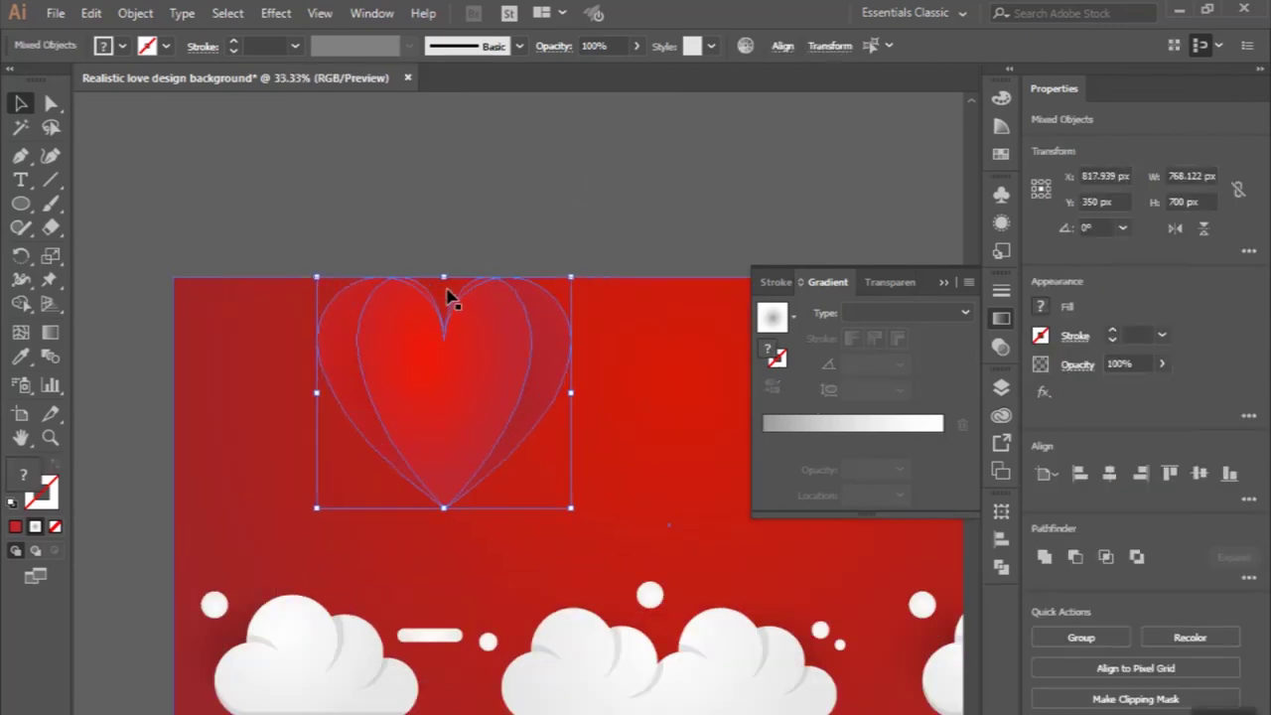
left_click_drag(443, 278, 444, 347)
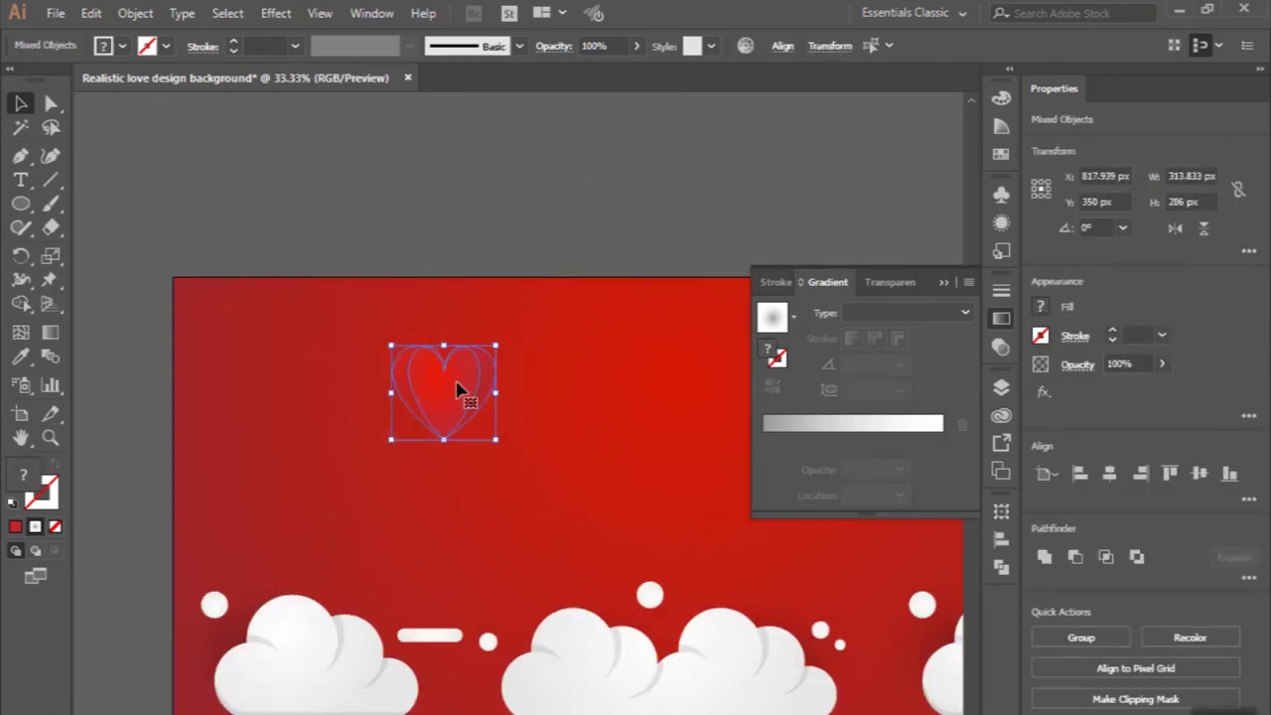
left_click_drag(465, 396, 424, 443)
left_click(338, 182)
- Realign the heart pieces, group them, and place the group on the artboard
scroll(340, 182, "down", 3)
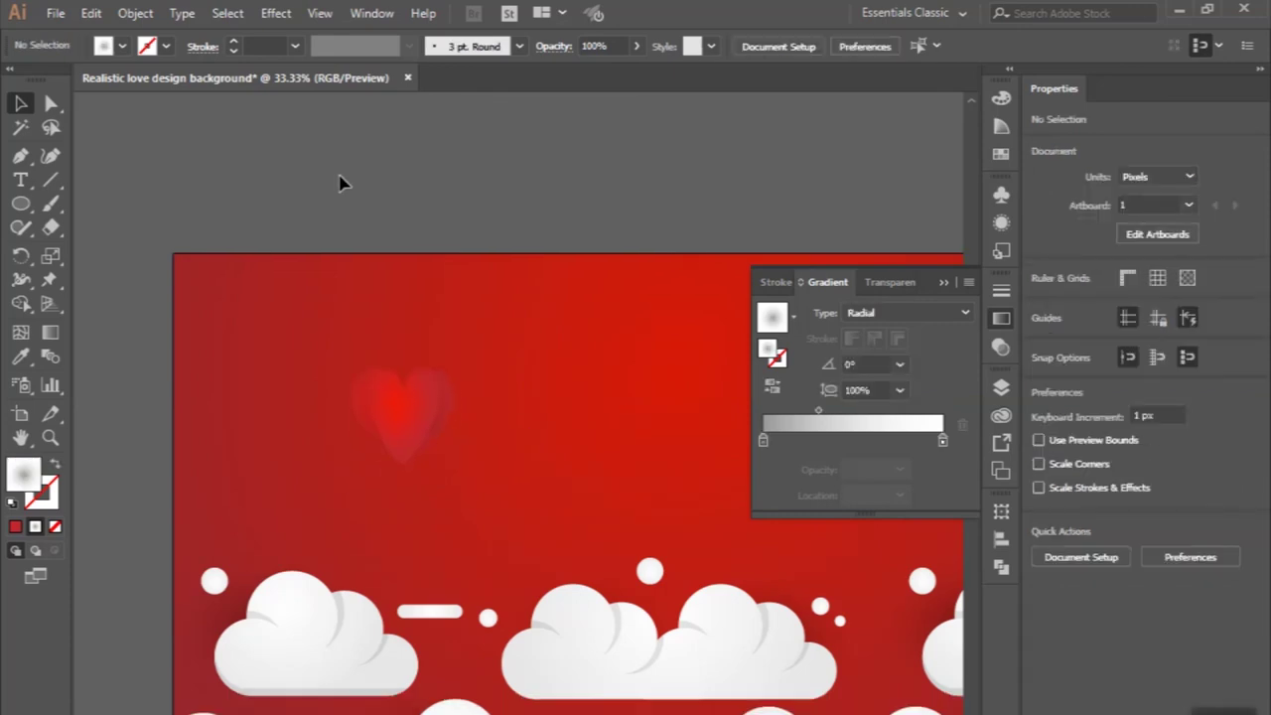
left_click_drag(406, 327, 349, 312)
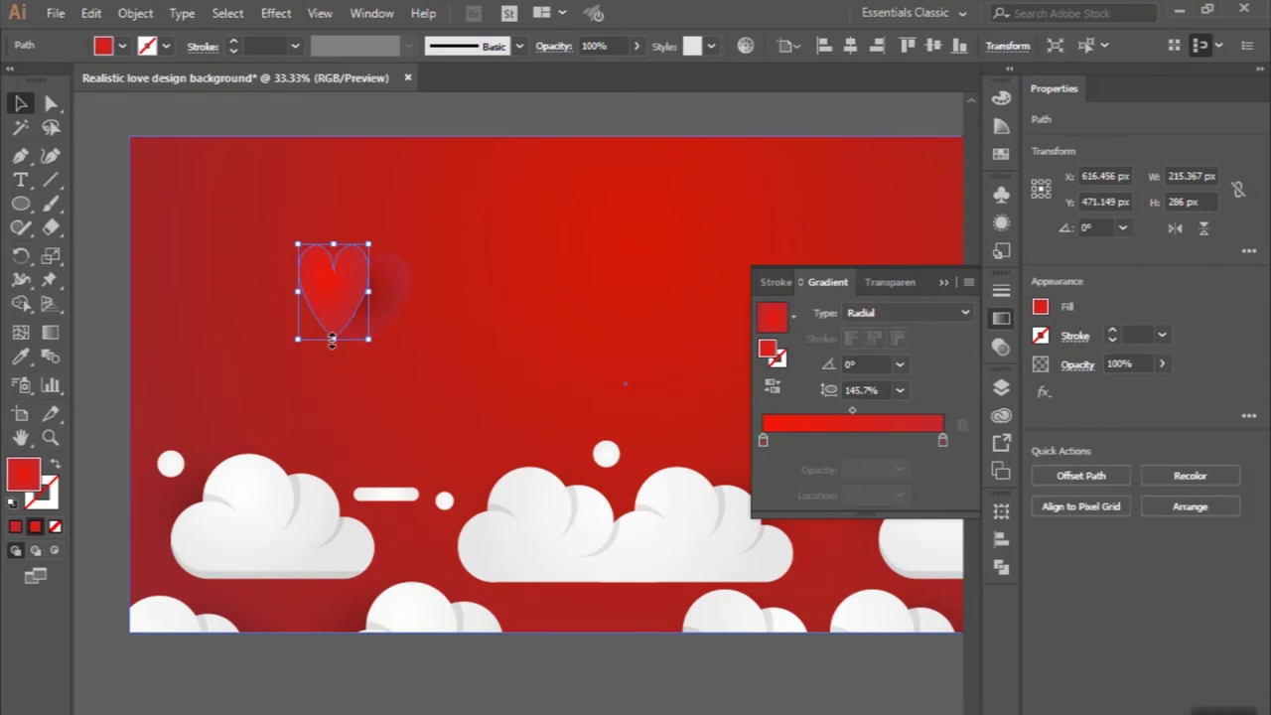
left_click_drag(391, 324, 415, 330)
key("ctrl+z")
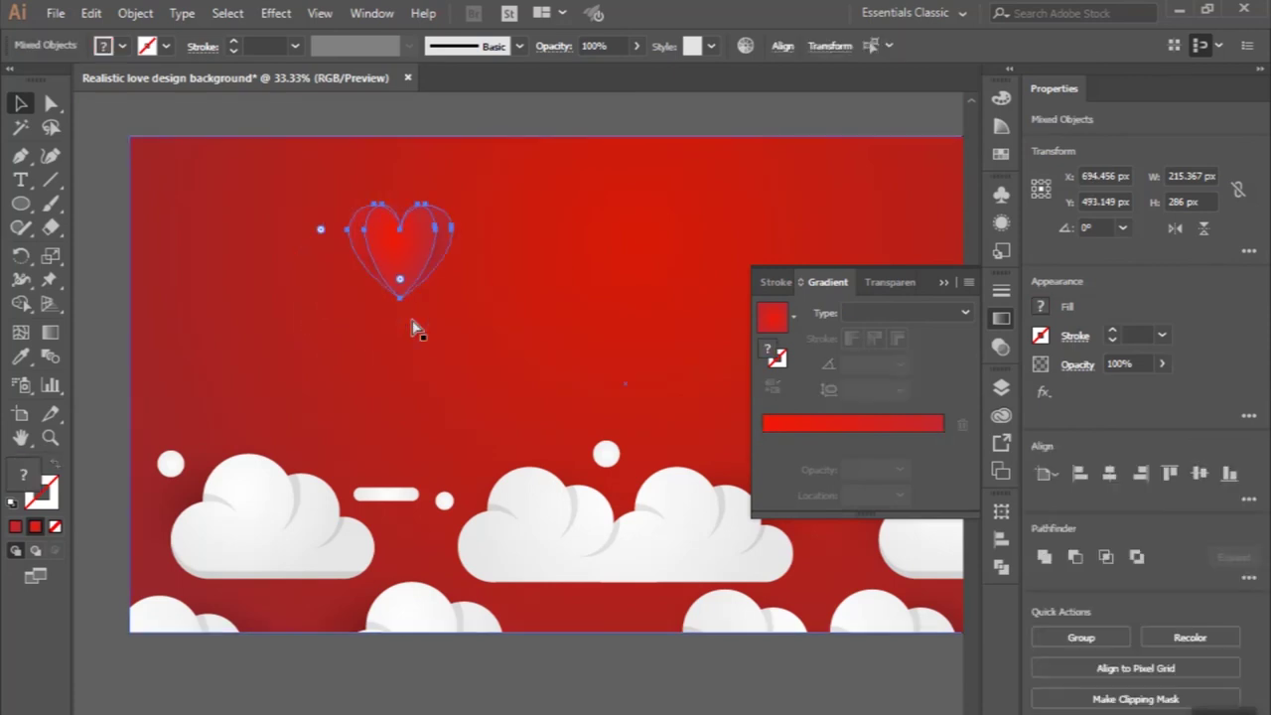
key("ctrl+minus")
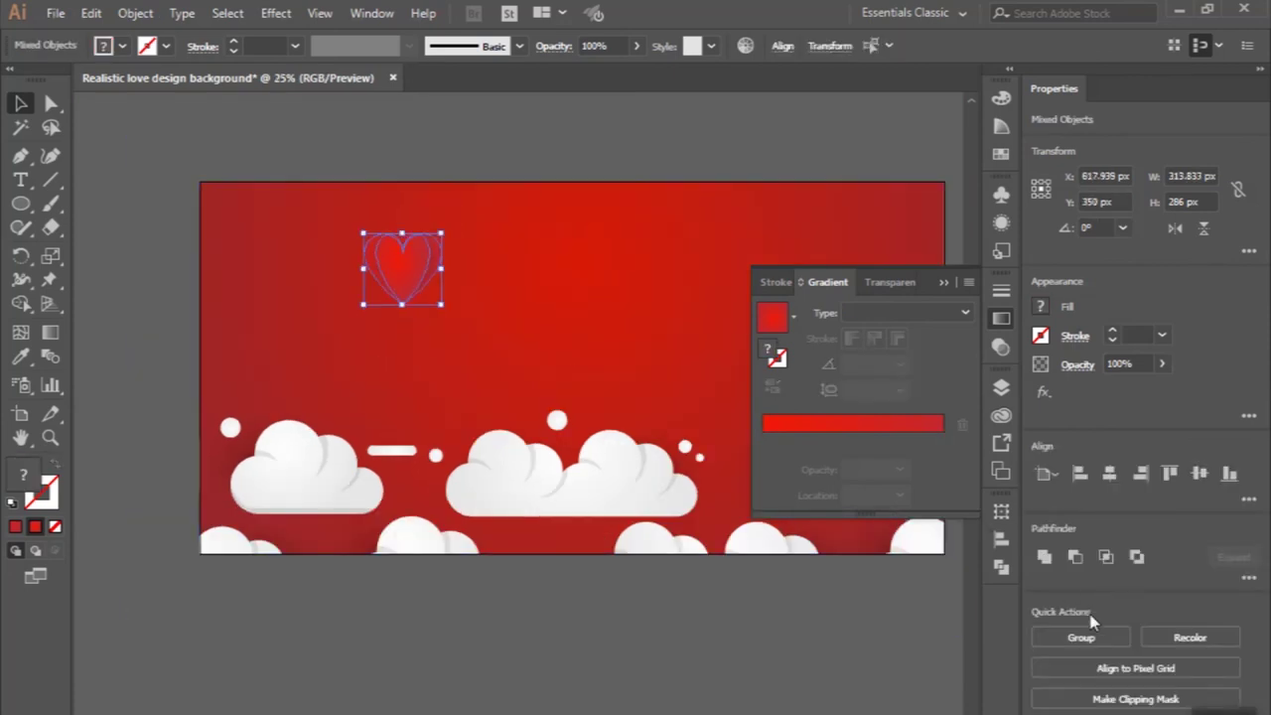
left_click(1082, 636)
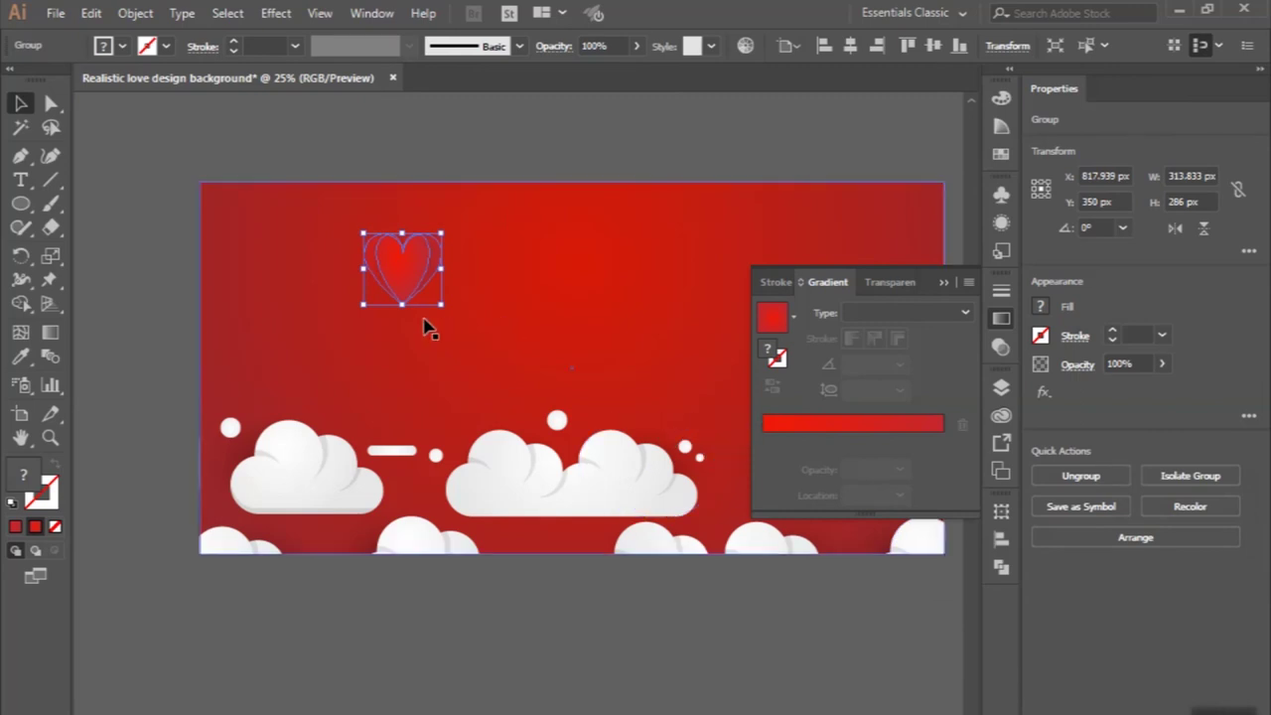
left_click_drag(417, 283, 377, 320)
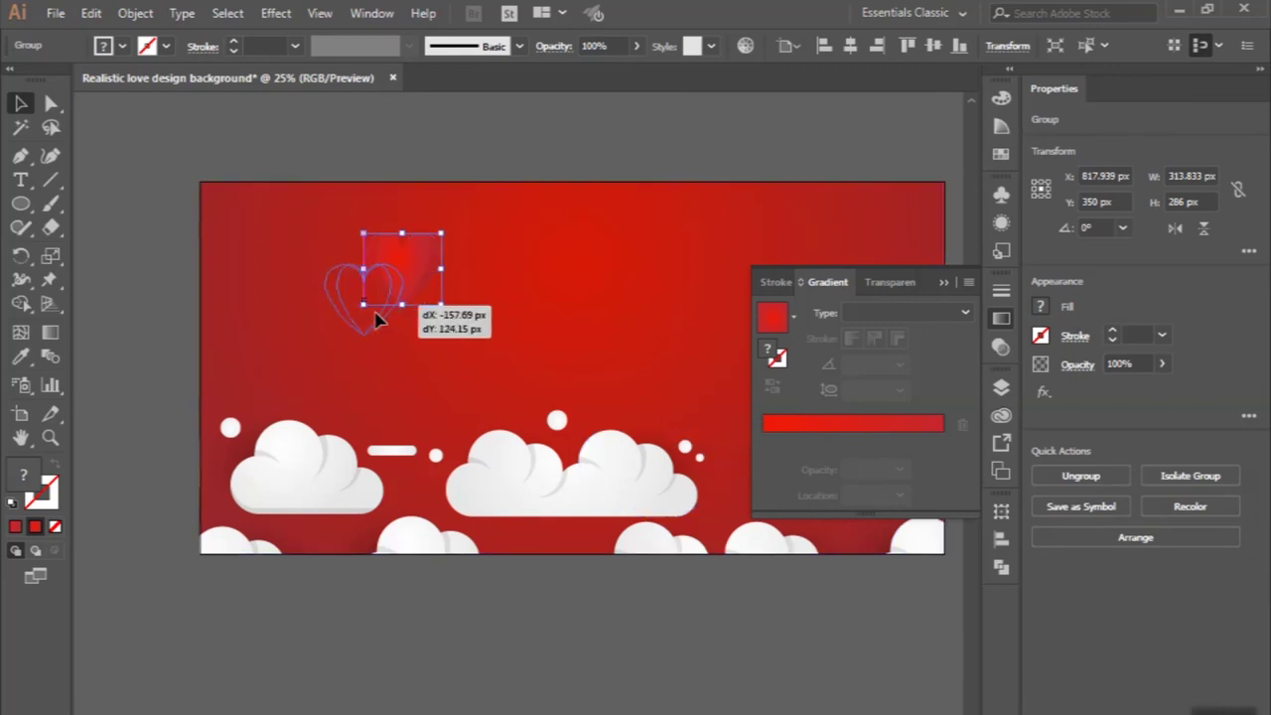
- Enter the left cloud group for editing
scroll(377, 320, "up", 1)
scroll(378, 320, "up", 1)
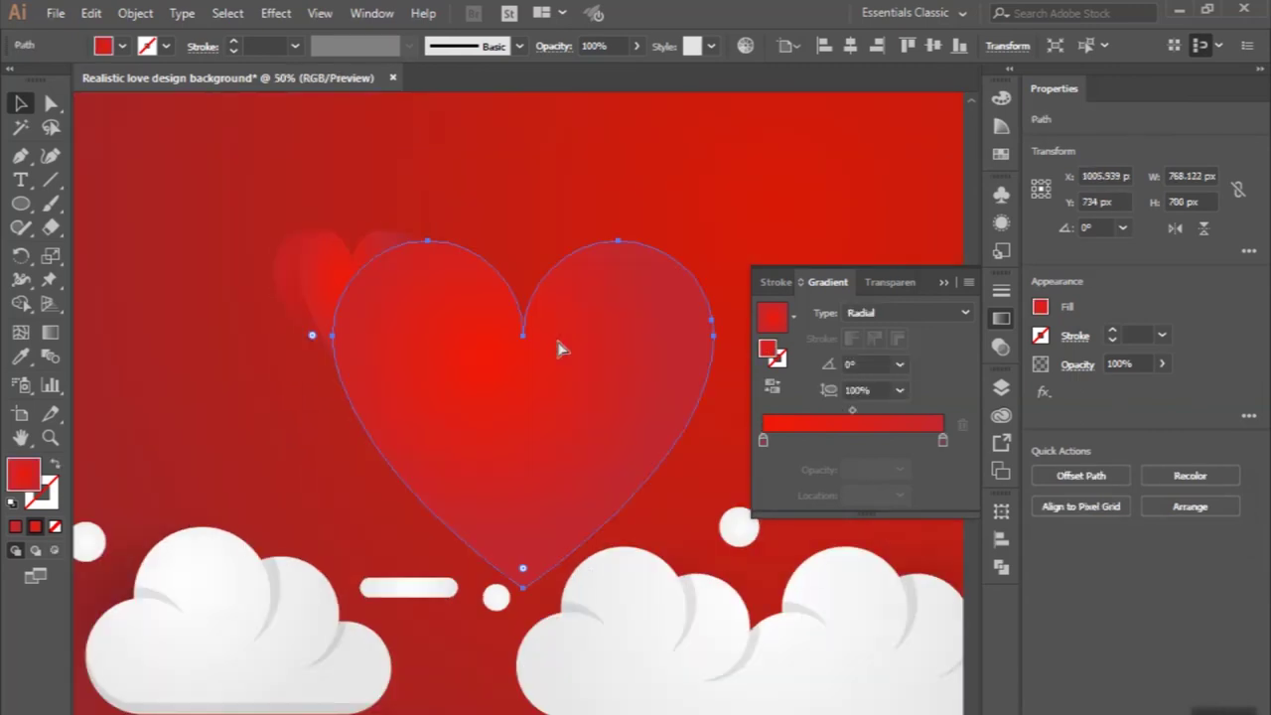
scroll(356, 301, "down", 1)
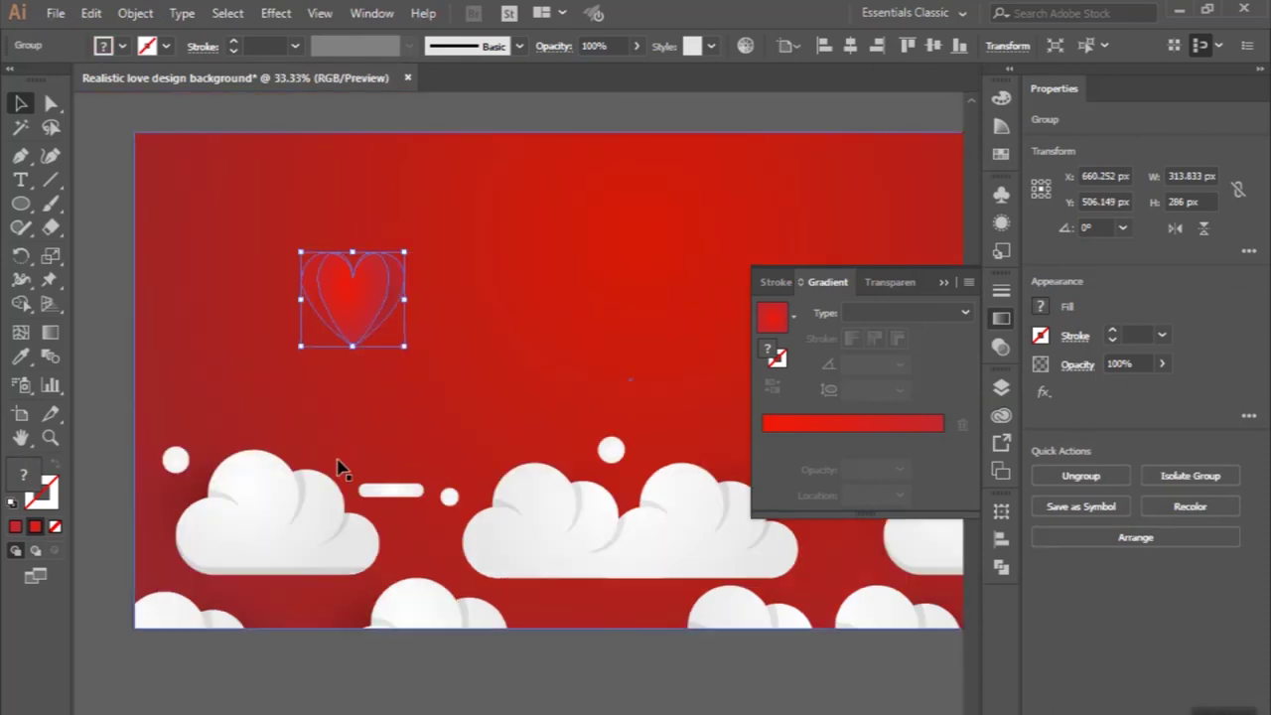
double_click(180, 509)
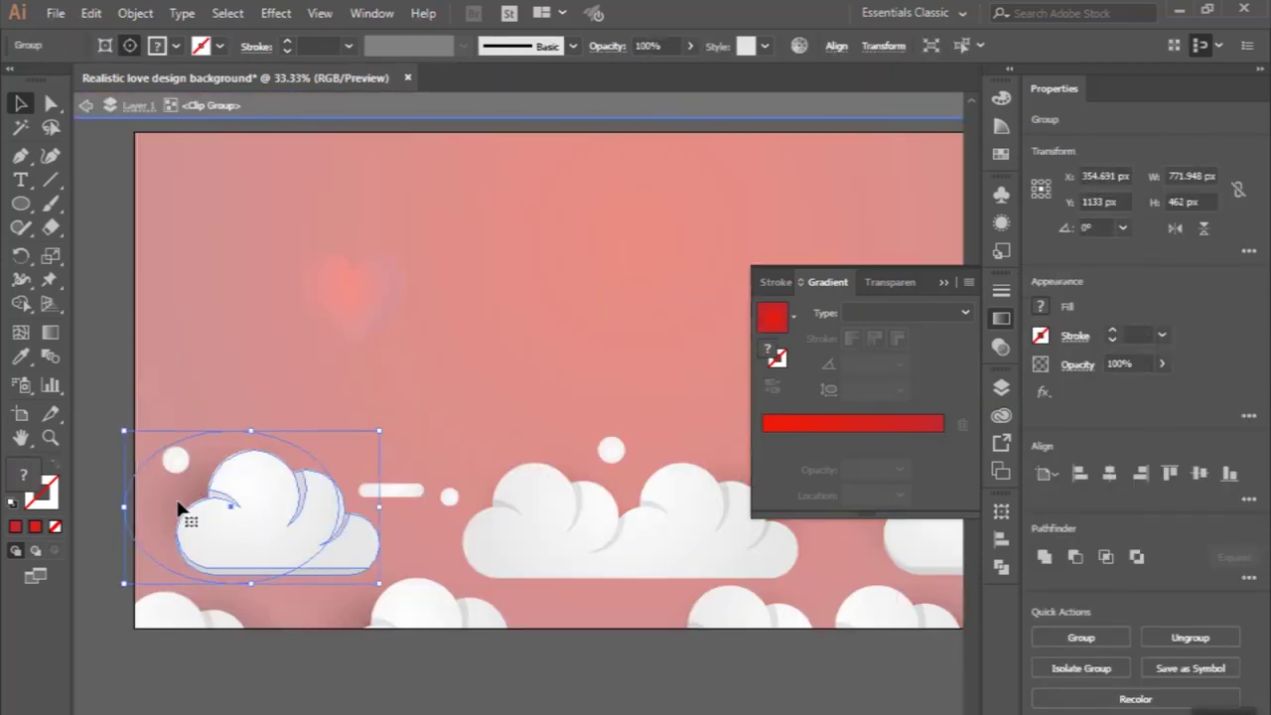
- Copy the cloud's radial-gradient shadow ellipse and place it behind the heart
double_click(168, 494)
left_click(185, 477)
key("Escape")
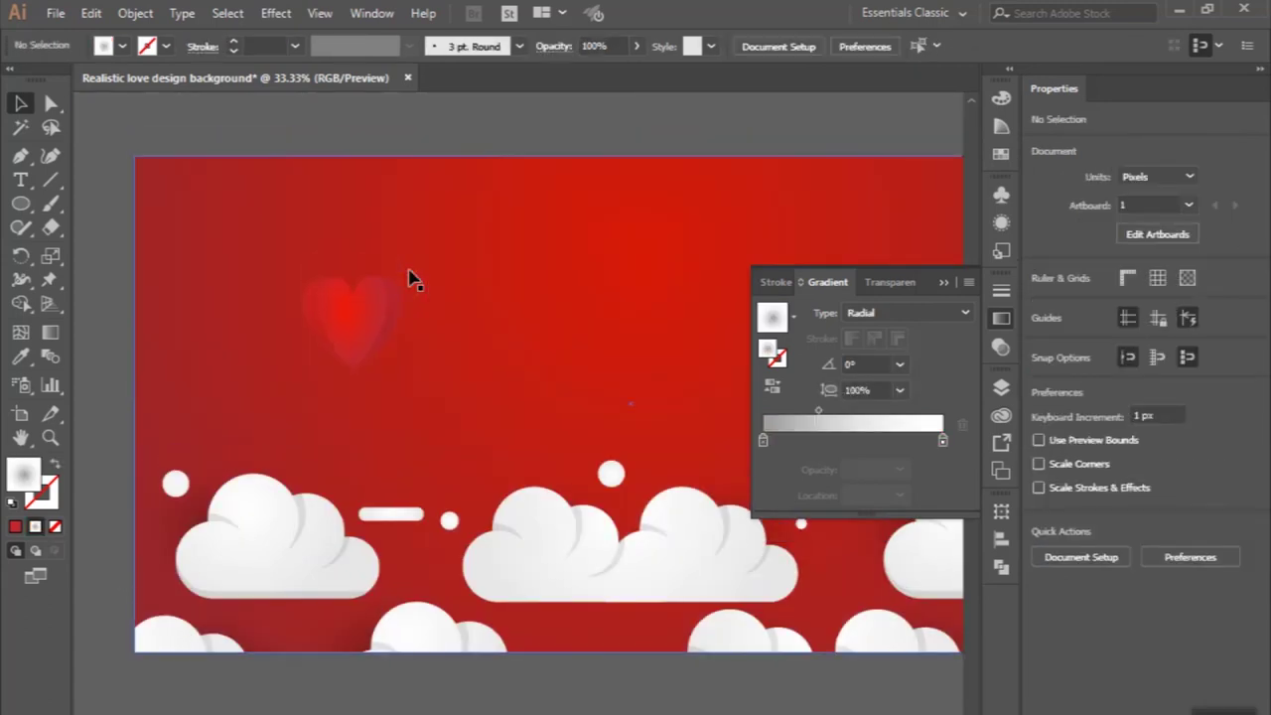
key("ctrl+v")
mouse_move(462, 394)
left_mouse_down()
mouse_move(377, 369)
mouse_move(411, 399)
left_mouse_up()
scroll(377, 368, "up", 1)
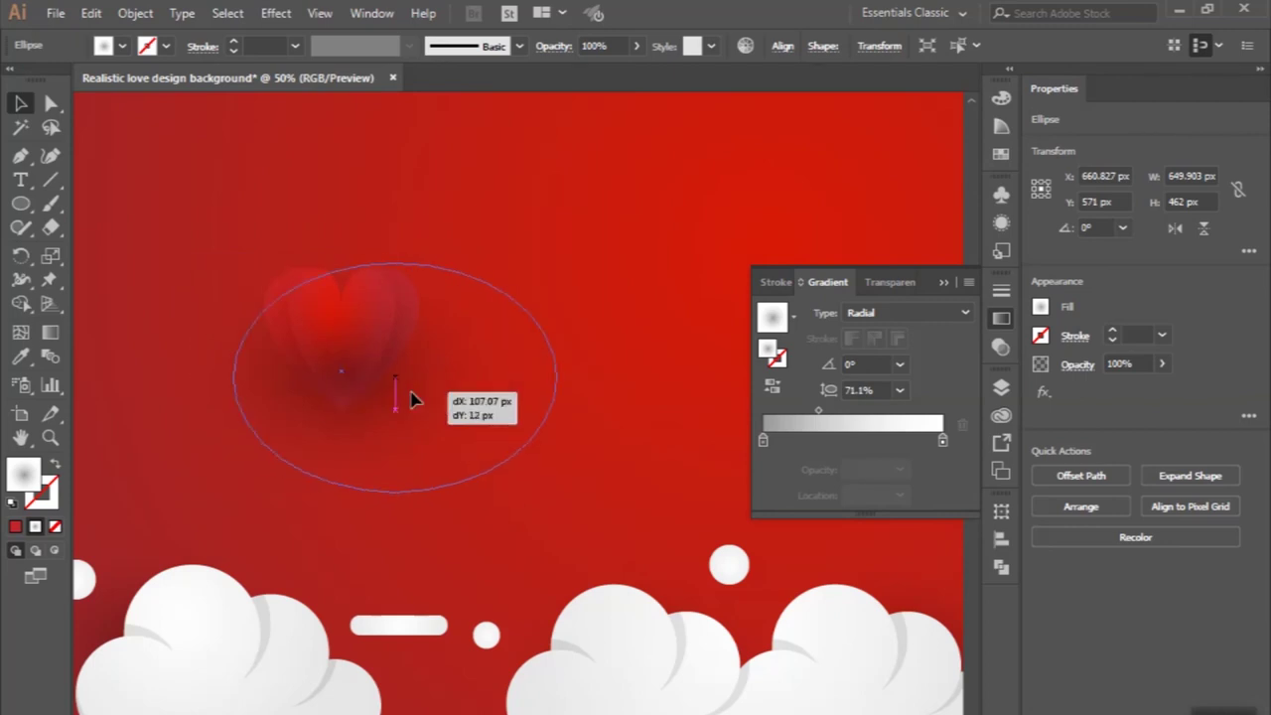
key("ctrl+bracketleft")
- Narrow the shadow ellipse into a 462 × 462 px circle
left_click(289, 281)
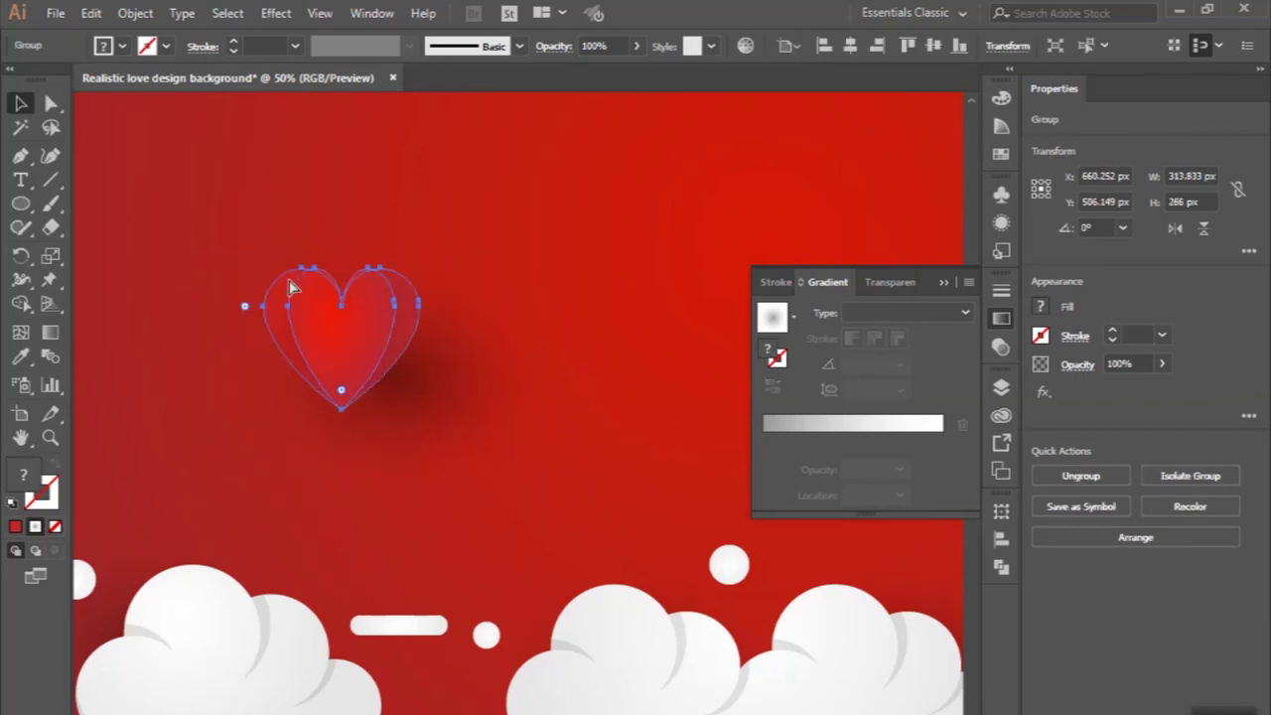
left_click(484, 390)
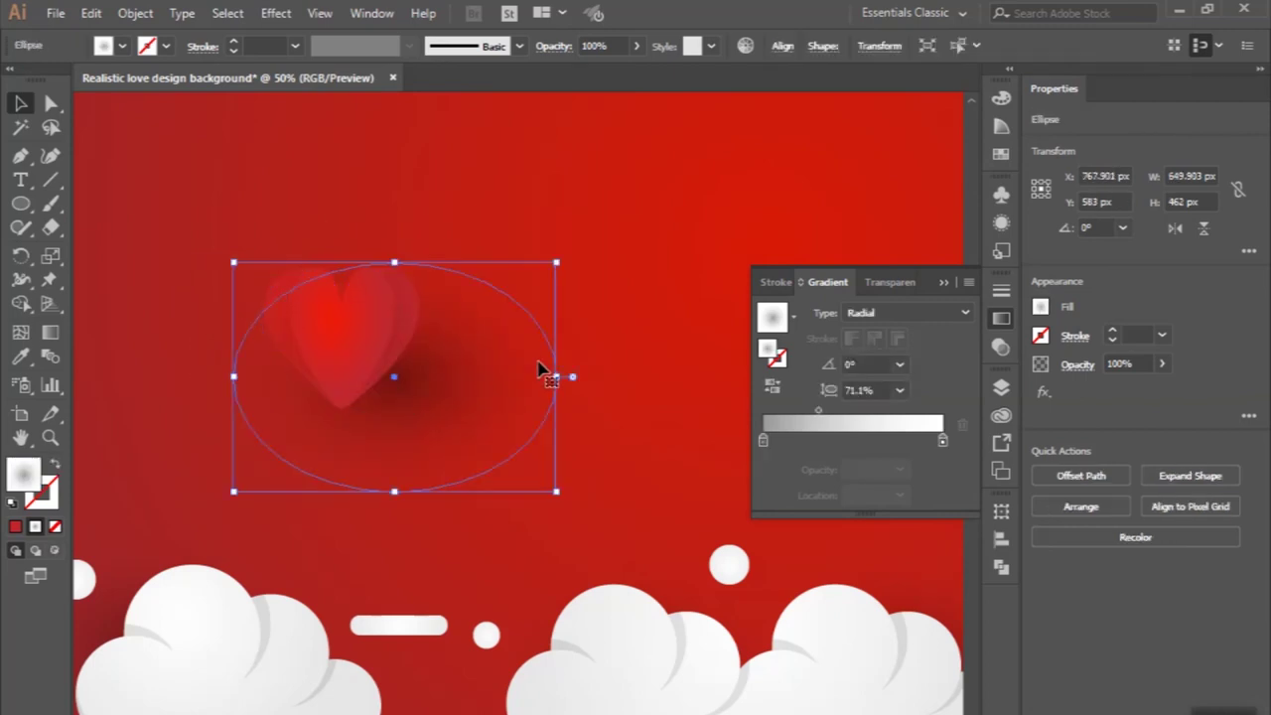
left_click_drag(557, 379, 441, 387)
scroll(441, 387, "down", 1)
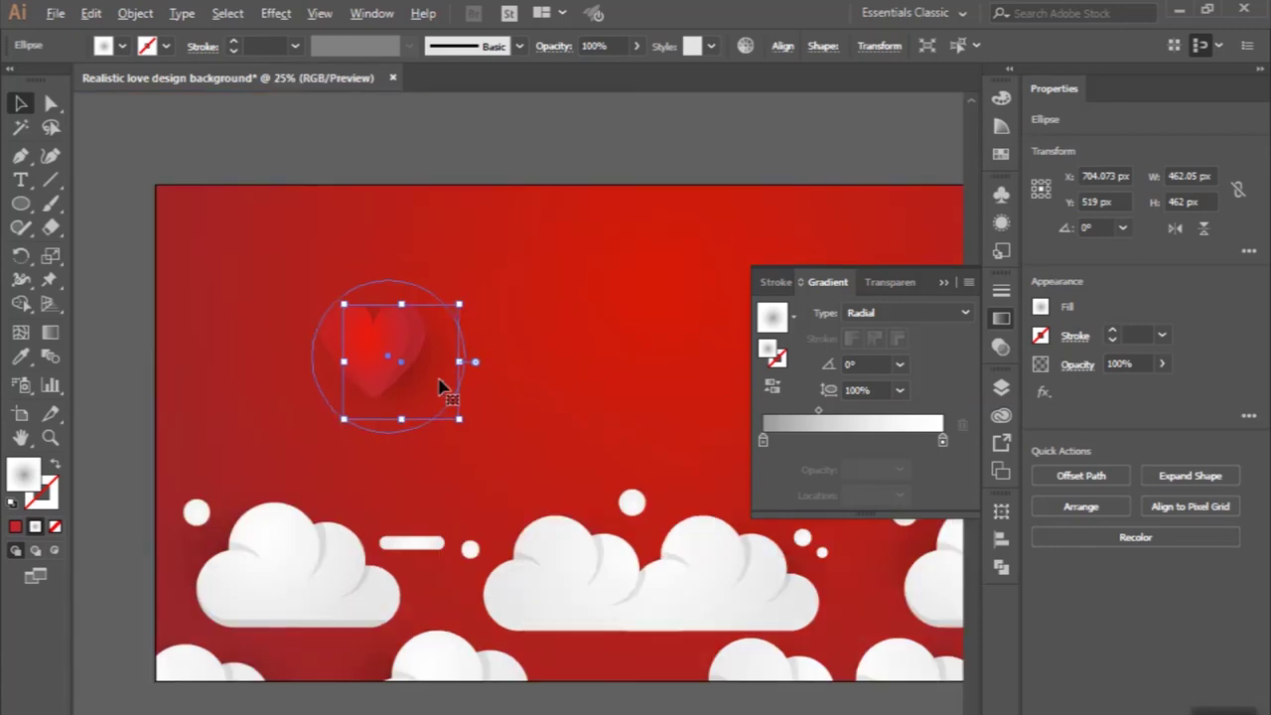
scroll(441, 387, "down", 1)
left_click(335, 176)
- Select the heart together with its shadow circle
scroll(336, 177, "down", 1)
scroll(336, 177, "right", 3)
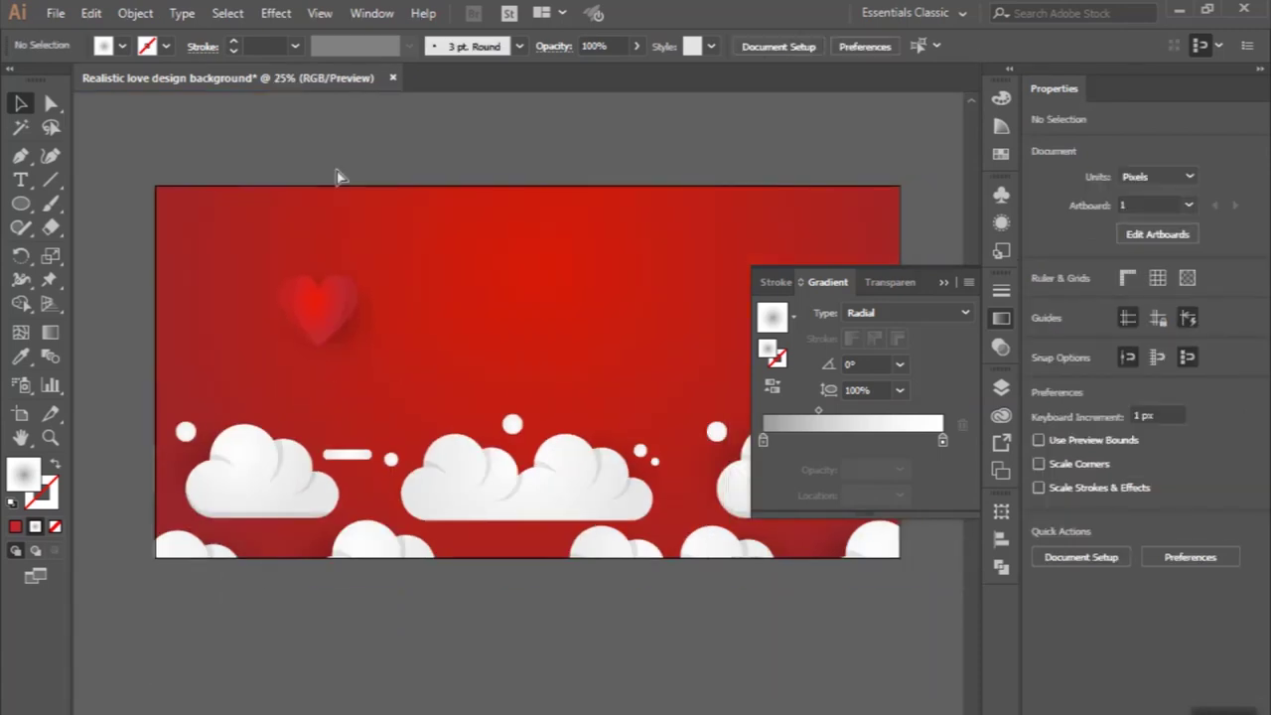
scroll(298, 164, "right", 1)
left_click_drag(258, 154, 352, 348)
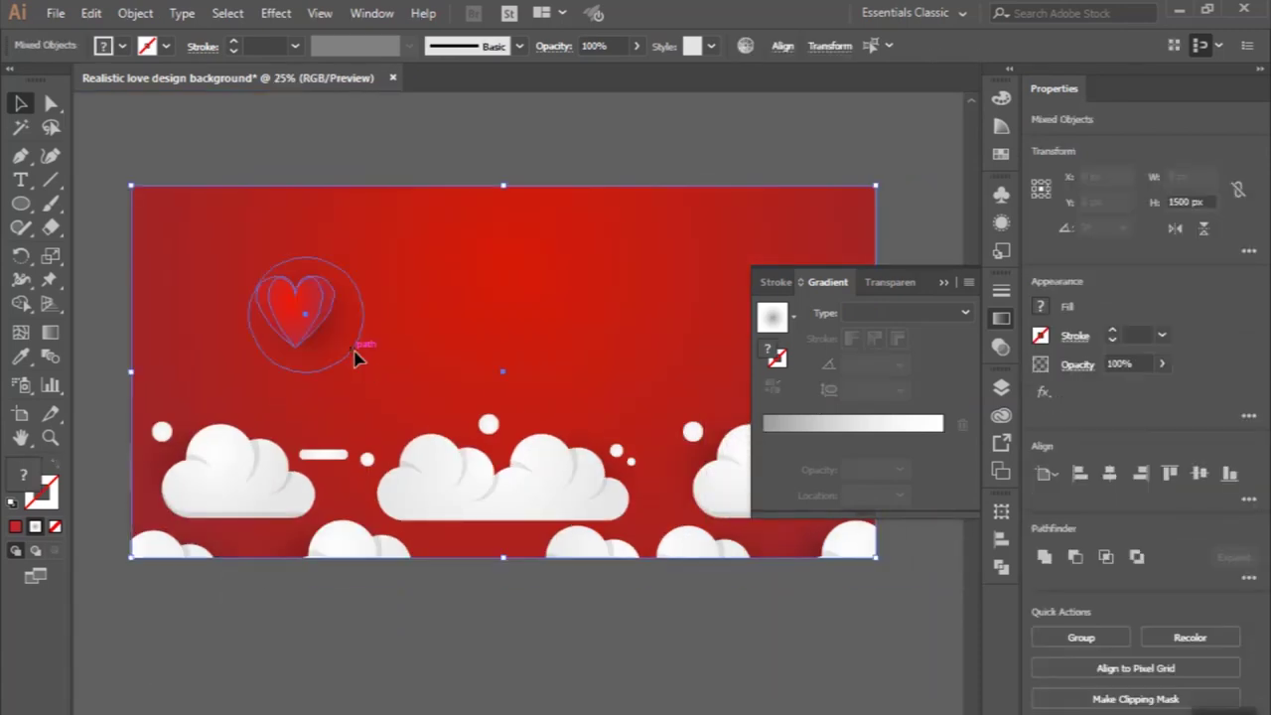
- Duplicate the heart to the artboard centre, enlarge it and nudge it slightly right
left_click(255, 307, "shift")
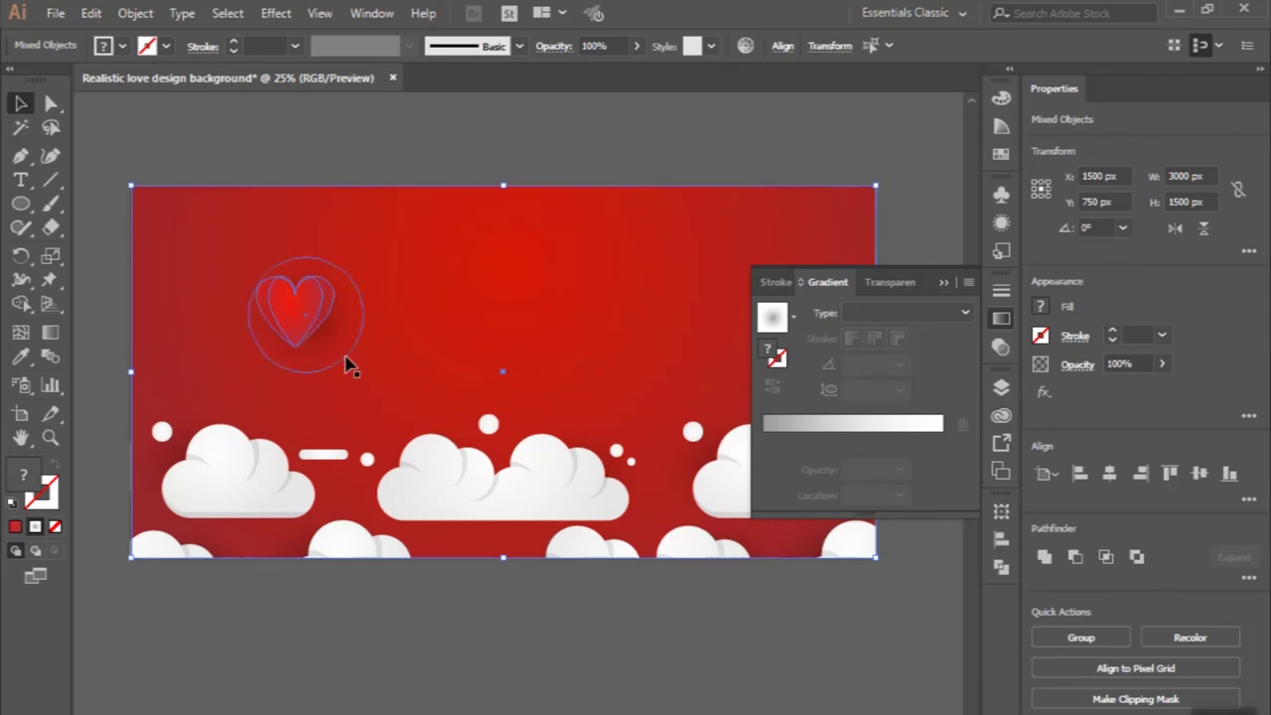
scroll(431, 360, "down", 1)
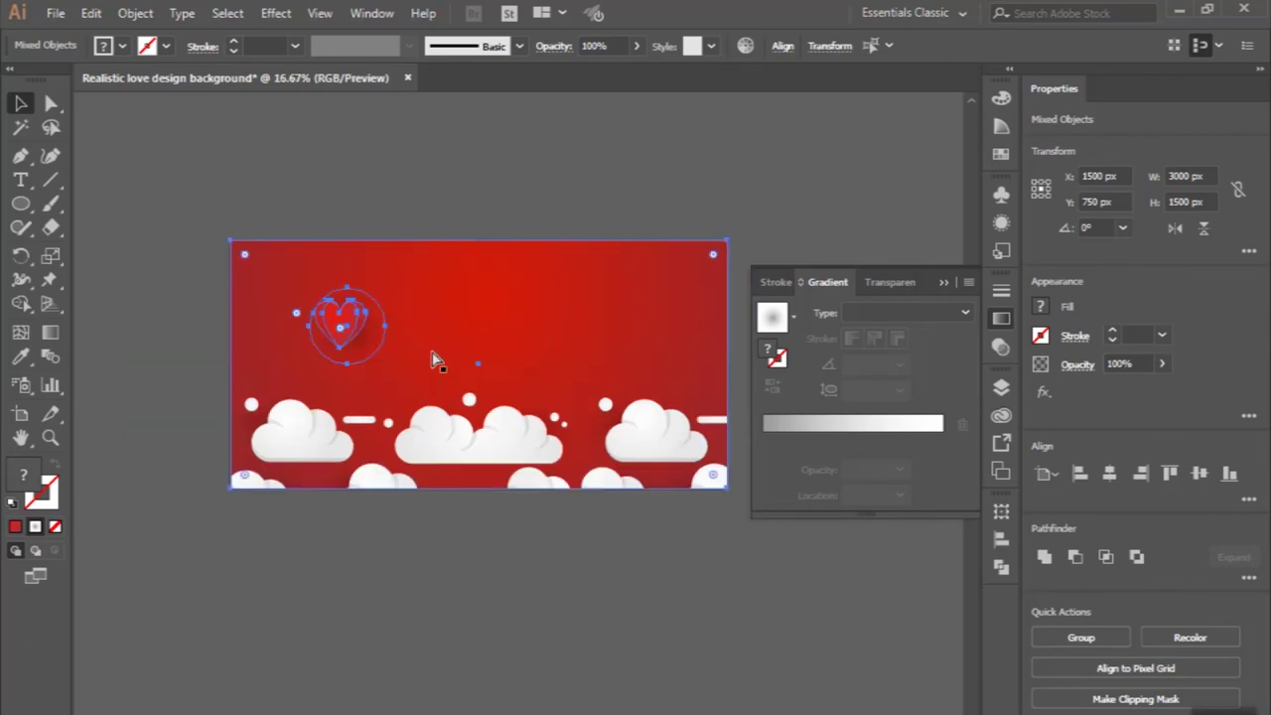
scroll(432, 352, "right", 1)
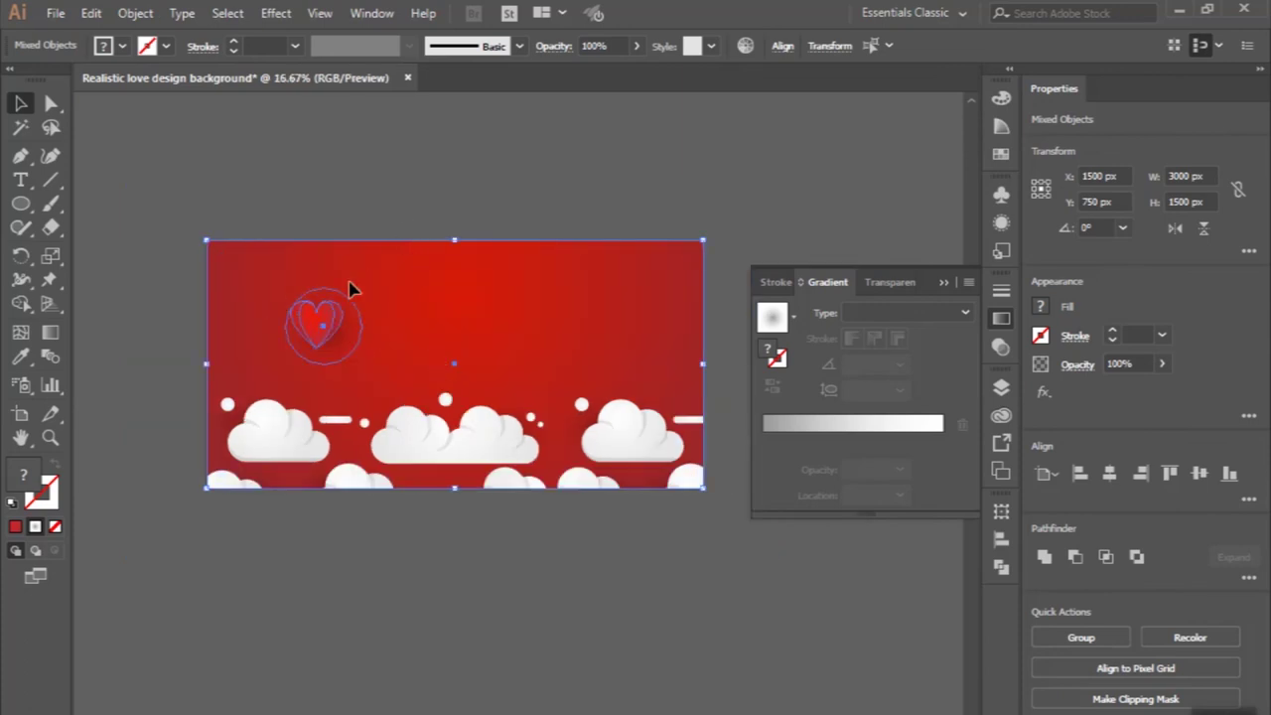
left_click(303, 287, "shift")
left_click_drag(327, 328, 453, 334)
scroll(453, 334, "up", 1)
left_click_drag(456, 279, 456, 232)
left_click_drag(448, 311, 451, 312)
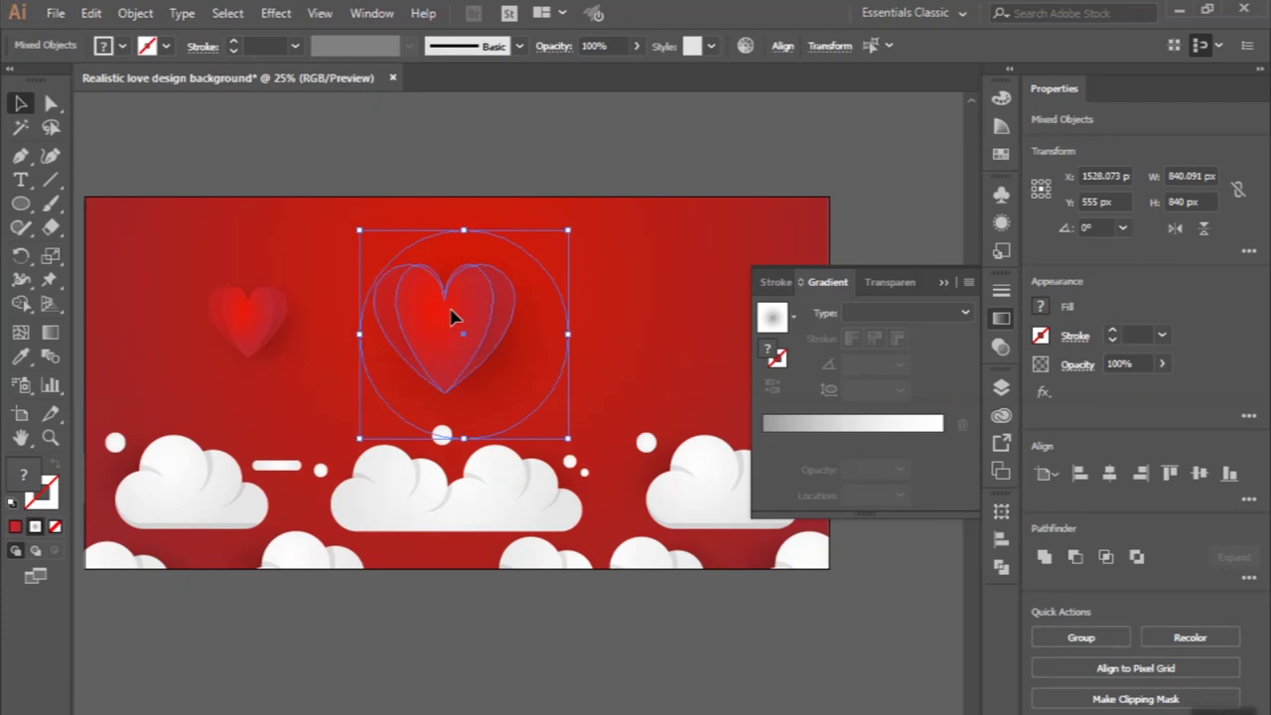
- Copy the large heart further right, shrinking the copy to 666 px
left_click_drag(388, 330, 608, 382)
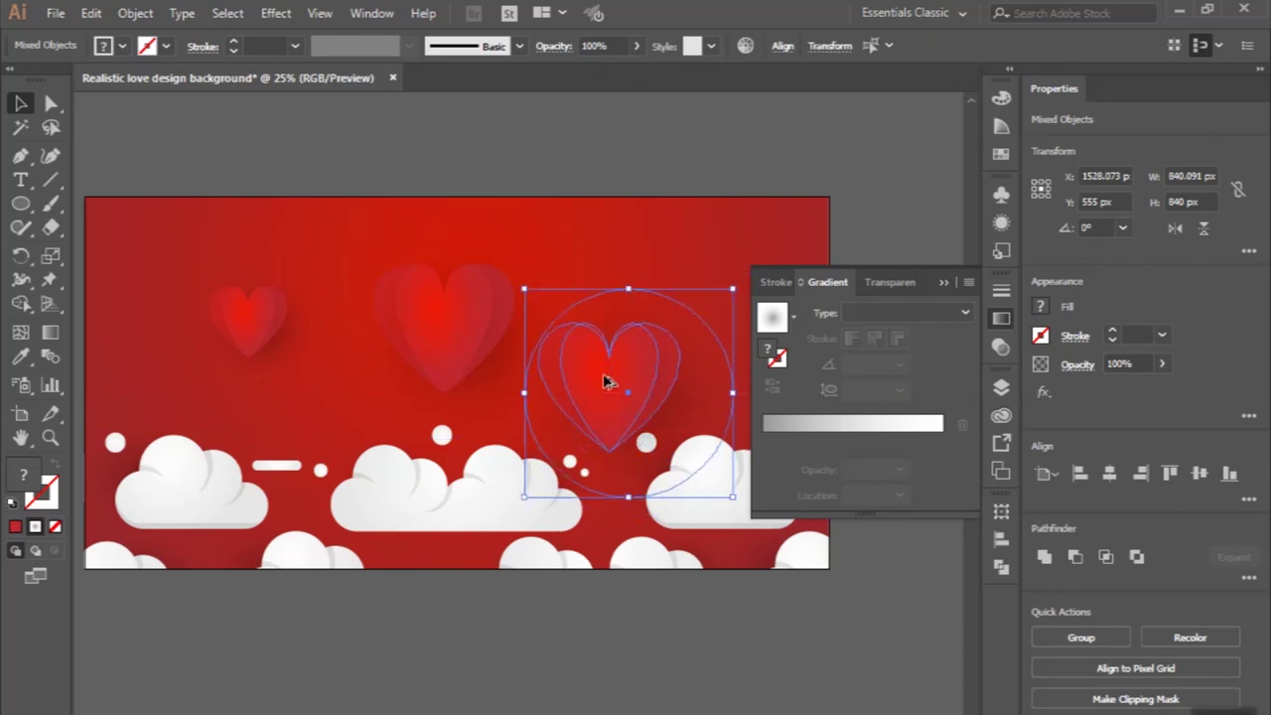
left_click_drag(629, 291, 630, 311)
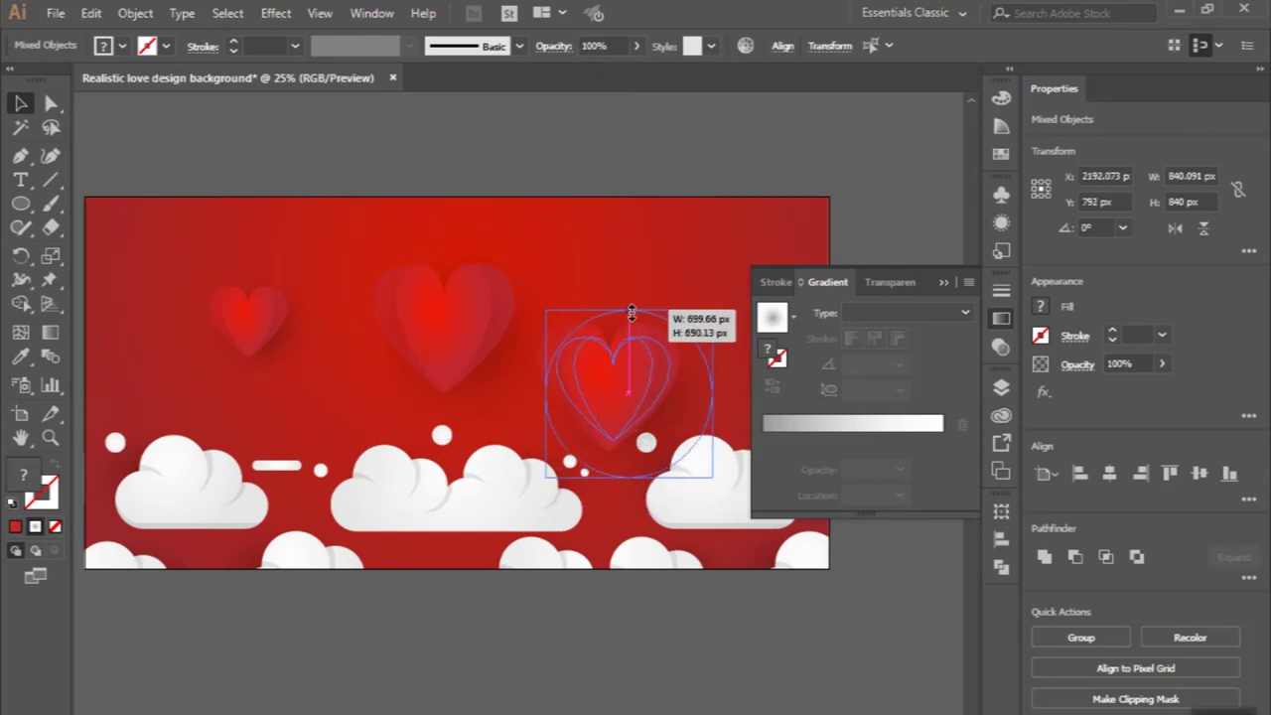
mouse_move(624, 409)
left_mouse_down()
mouse_move(617, 426)
mouse_move(614, 413)
left_mouse_up()
key("ctrl+minus")
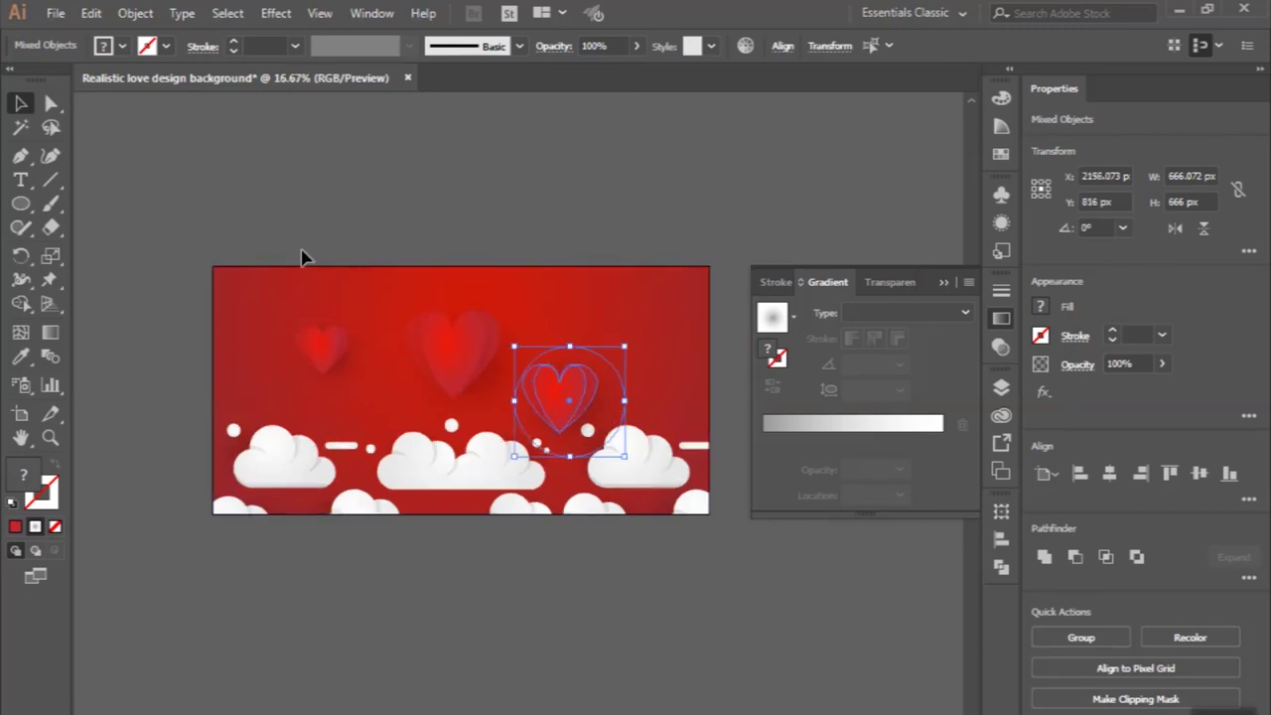
- Duplicate the small heart over to the left and enlarge that copy to 666 px
left_click(352, 372)
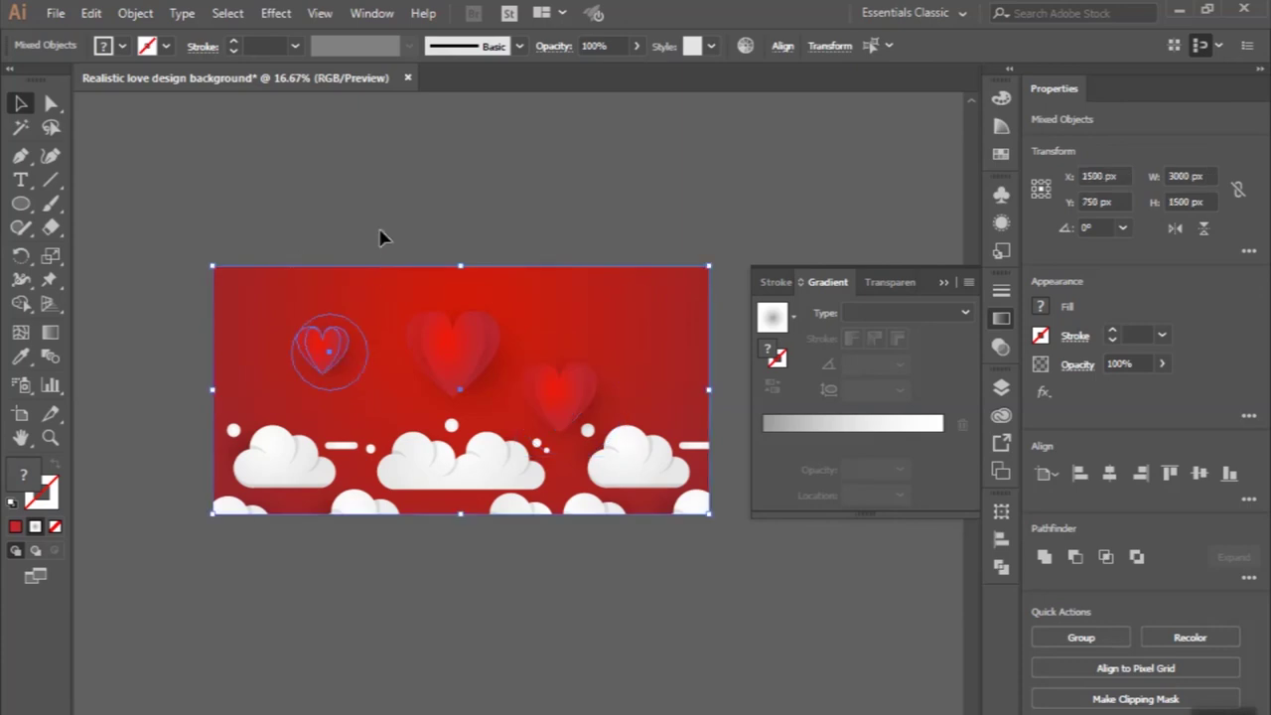
left_click(336, 352)
left_click_drag(323, 350, 586, 324)
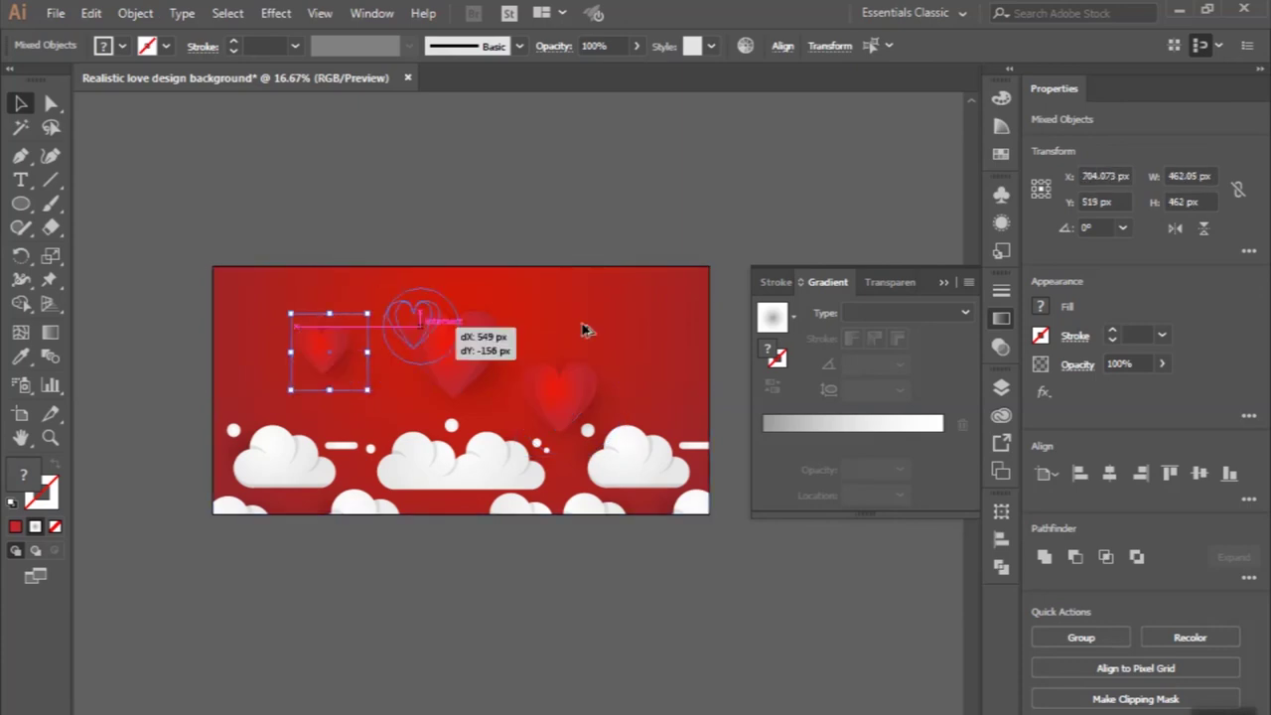
mouse_move(585, 324)
left_mouse_down()
mouse_move(553, 312)
mouse_move(660, 352)
mouse_move(396, 358)
left_mouse_up()
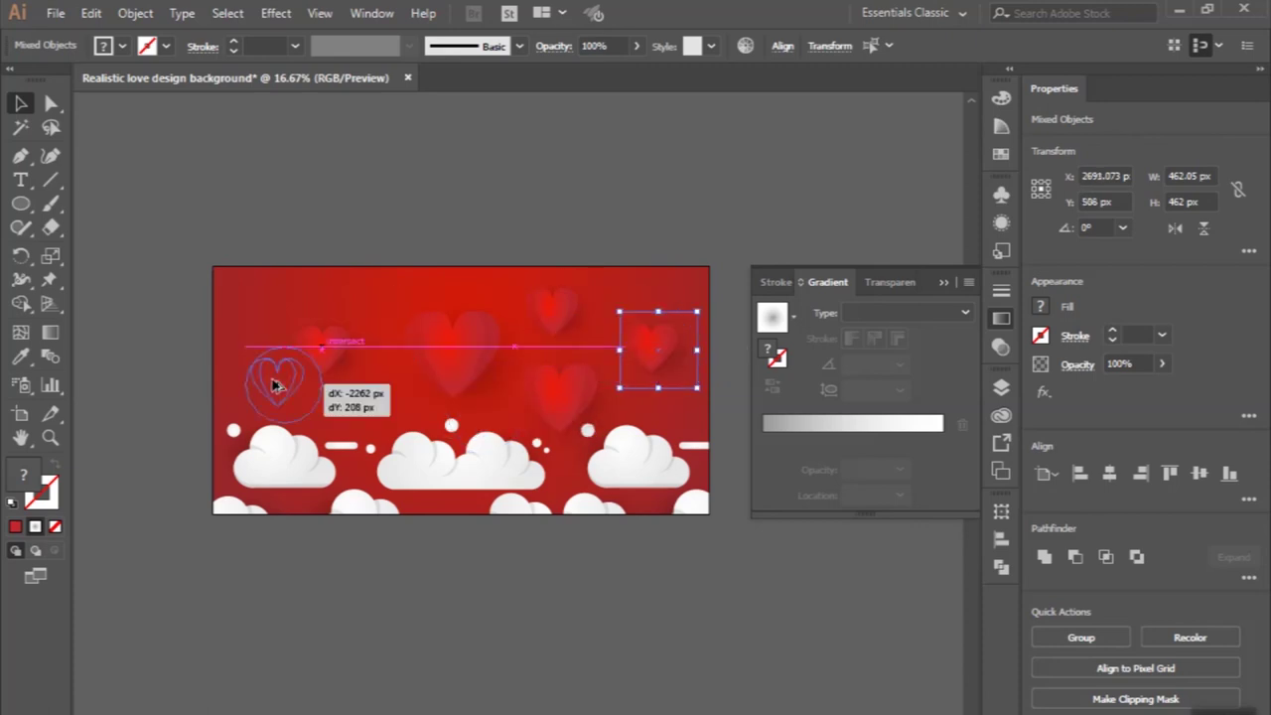
mouse_move(395, 357)
left_mouse_down()
mouse_move(371, 402)
mouse_move(335, 403)
mouse_move(249, 349)
mouse_move(264, 295)
mouse_move(265, 383)
mouse_move(369, 411)
left_mouse_up()
key("ctrl+plus")
key("ctrl+plus")
key("ctrl+plus")
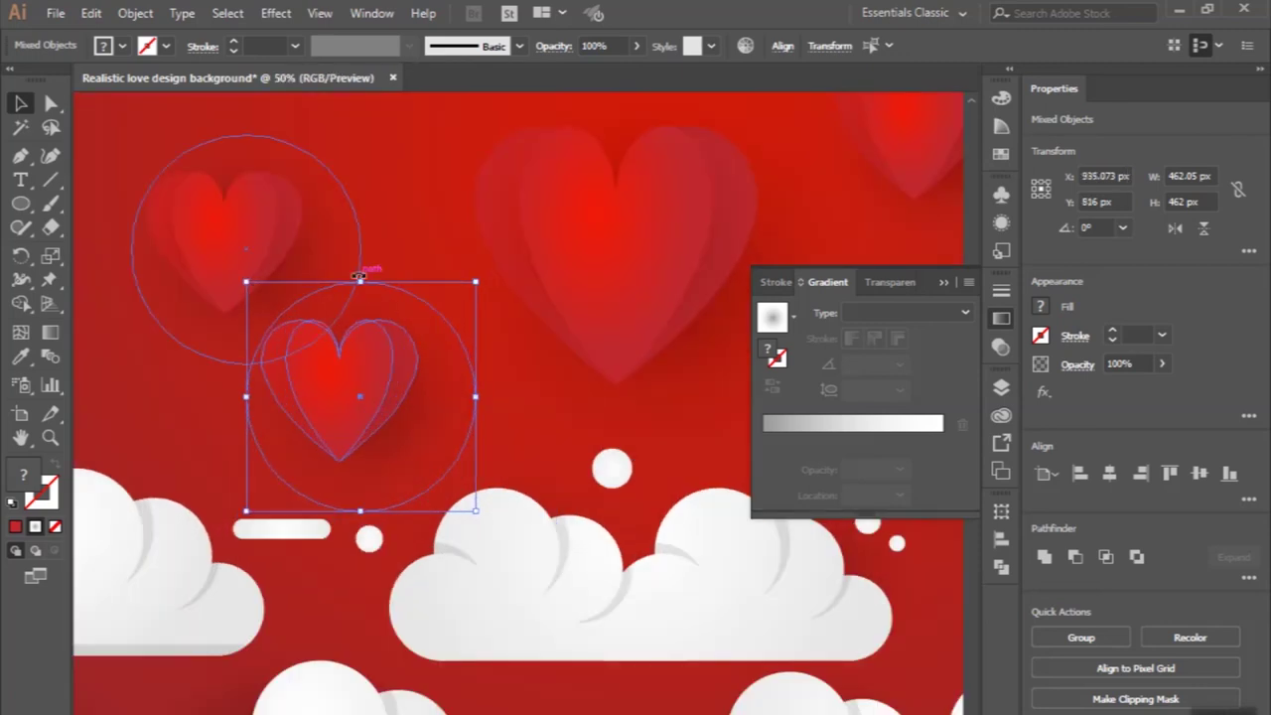
left_click_drag(362, 274, 368, 236)
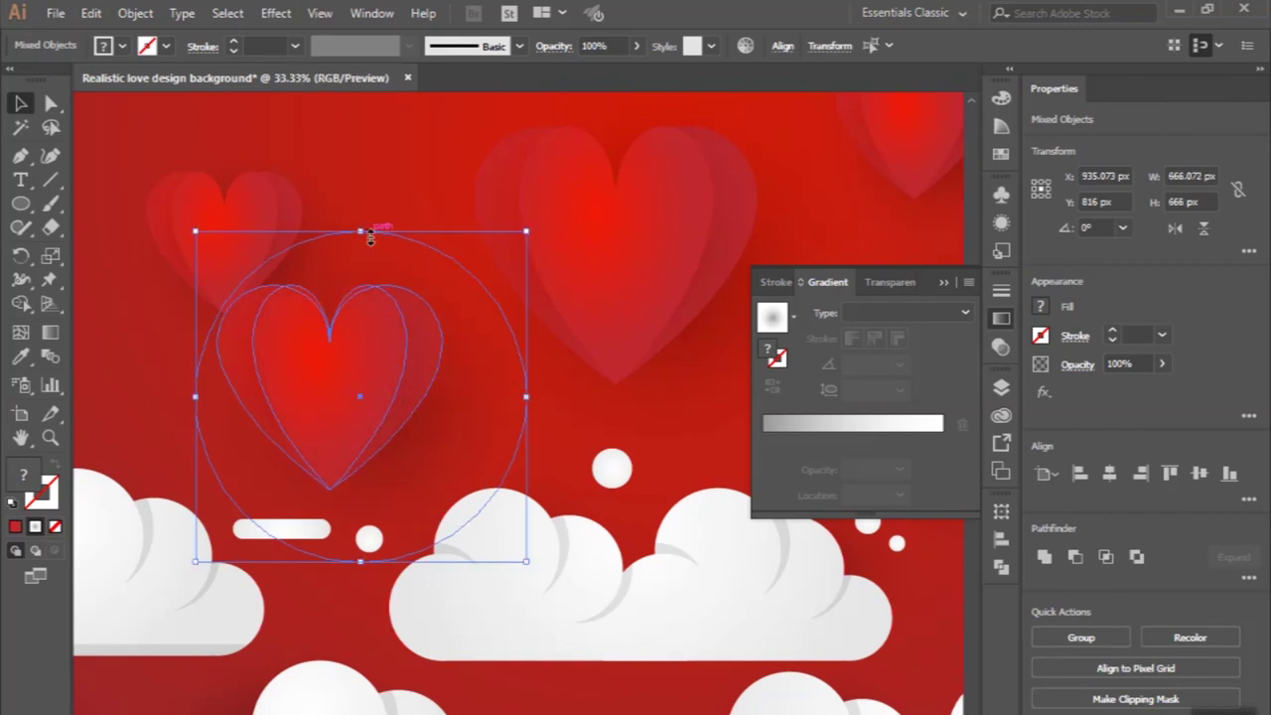
key("ctrl+minus")
key("ctrl+minus")
- Move the small heart into the top-left corner and shift the centre-left and centre hearts
left_click_drag(247, 160, 328, 303)
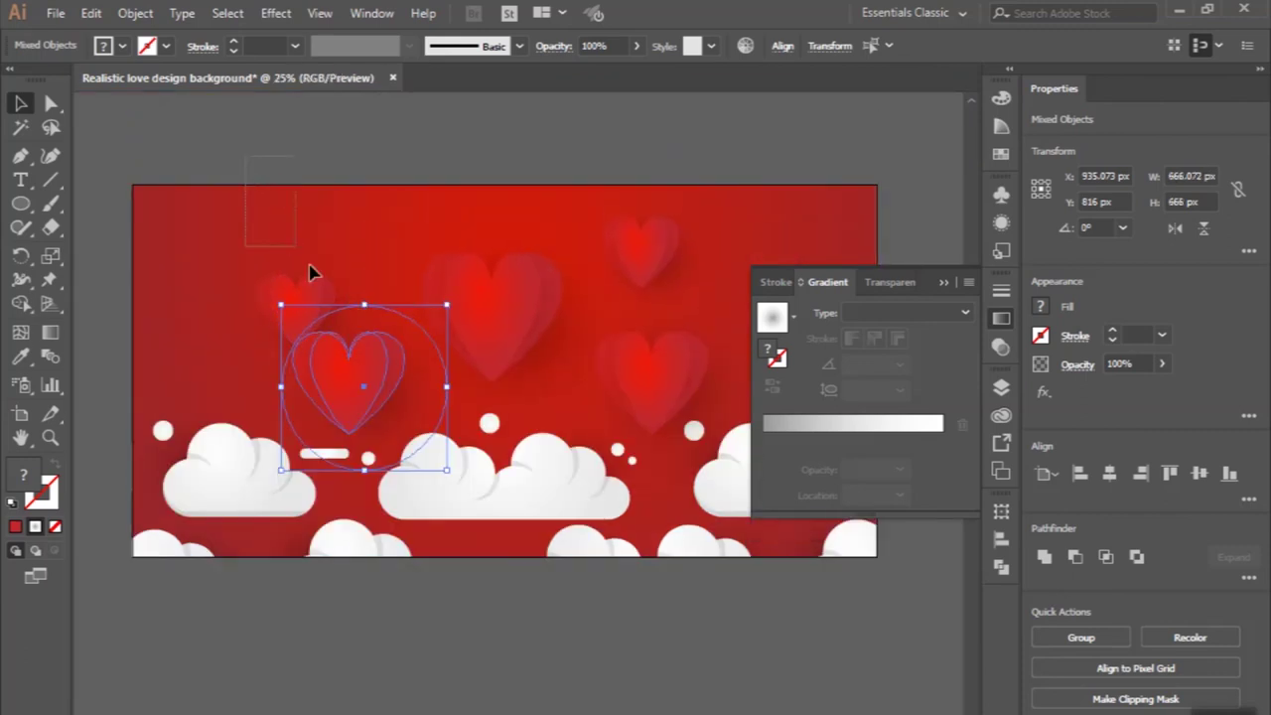
left_click(321, 295)
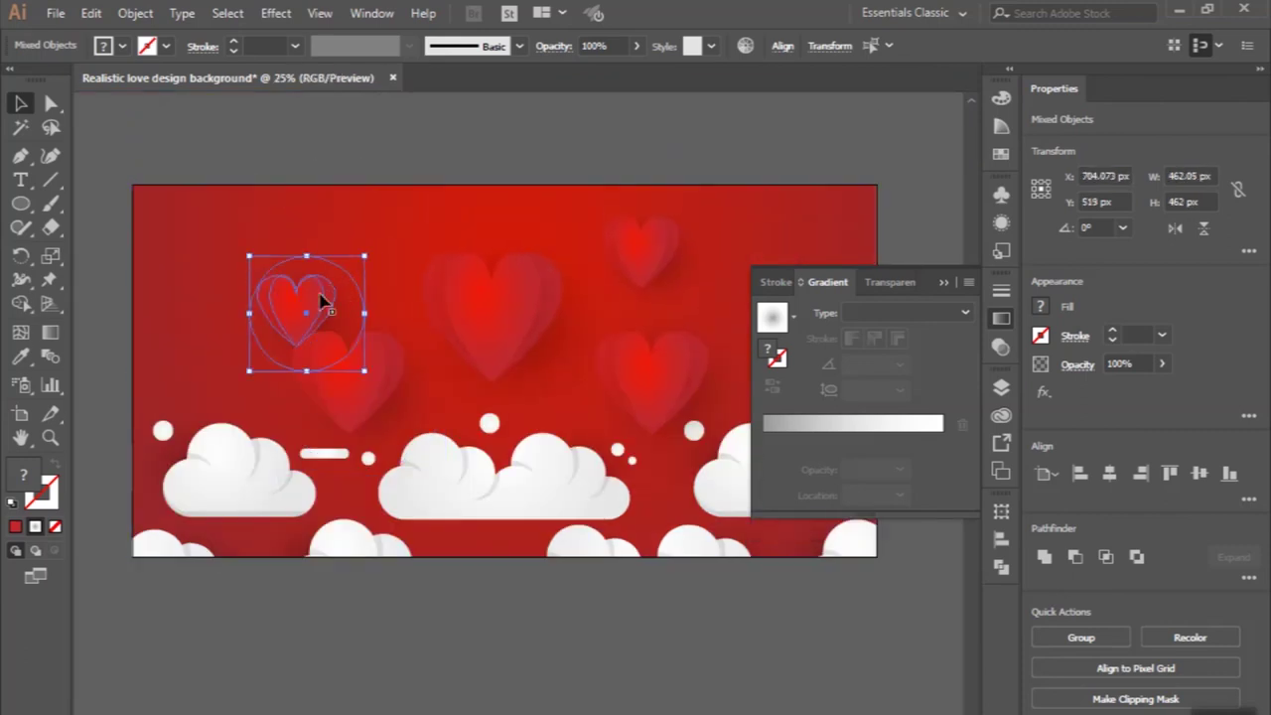
left_click_drag(327, 301, 256, 229)
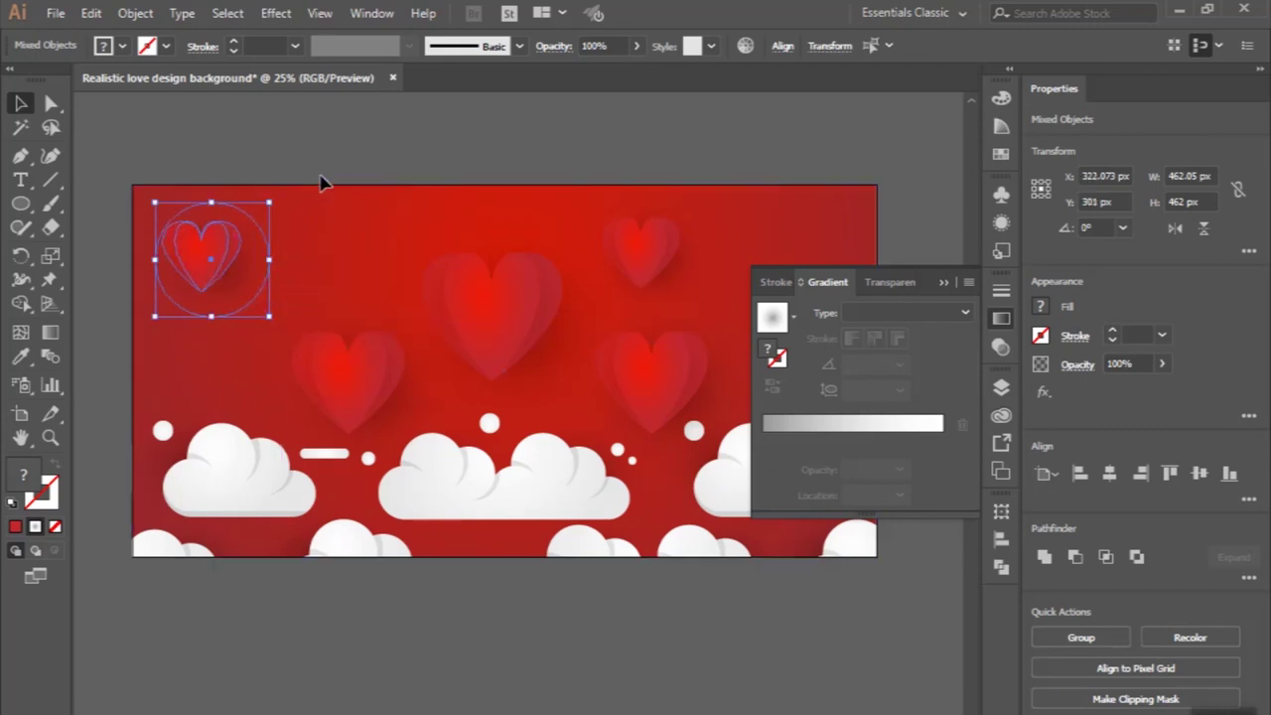
left_click_drag(323, 171, 403, 456)
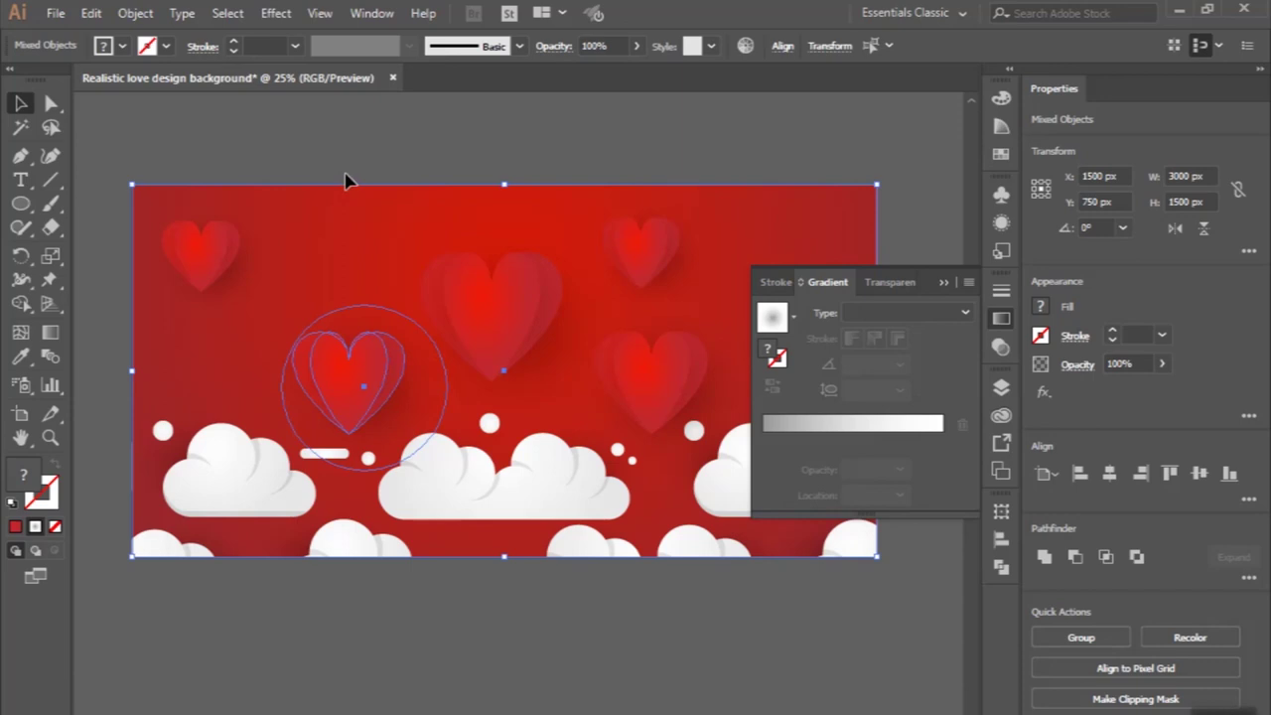
left_click(388, 378)
left_click_drag(388, 377, 345, 354)
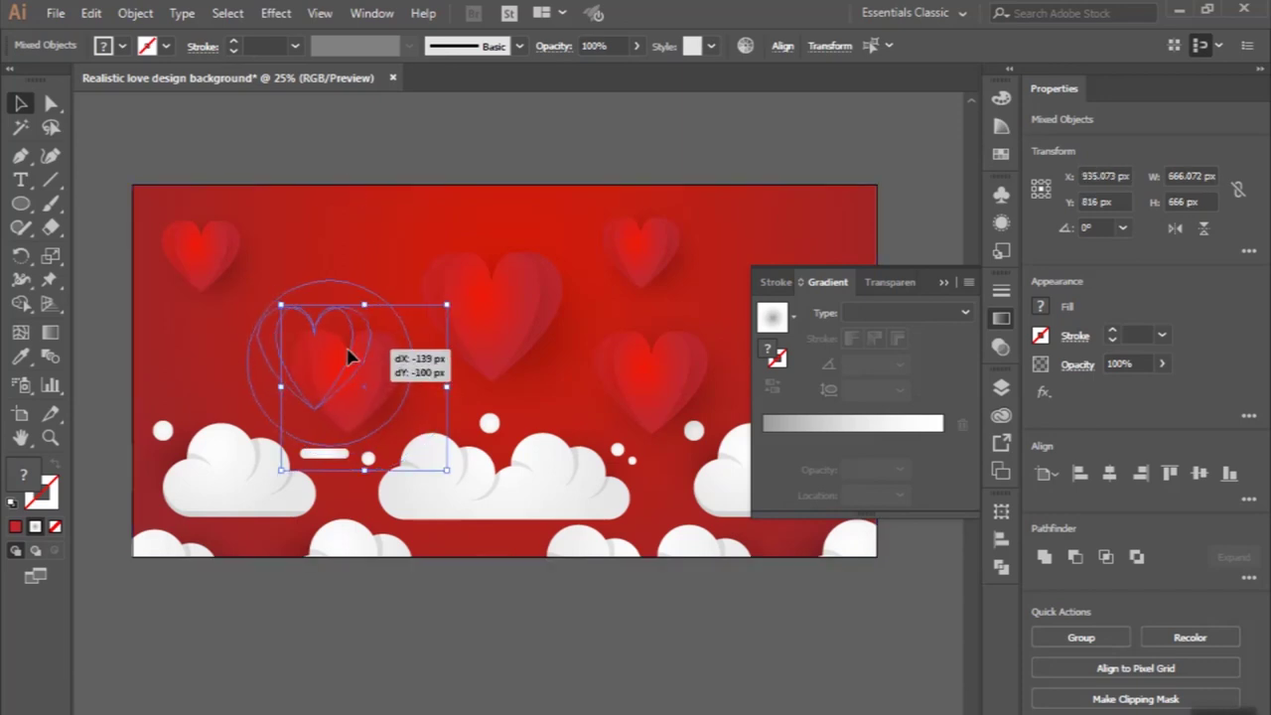
left_click(497, 280)
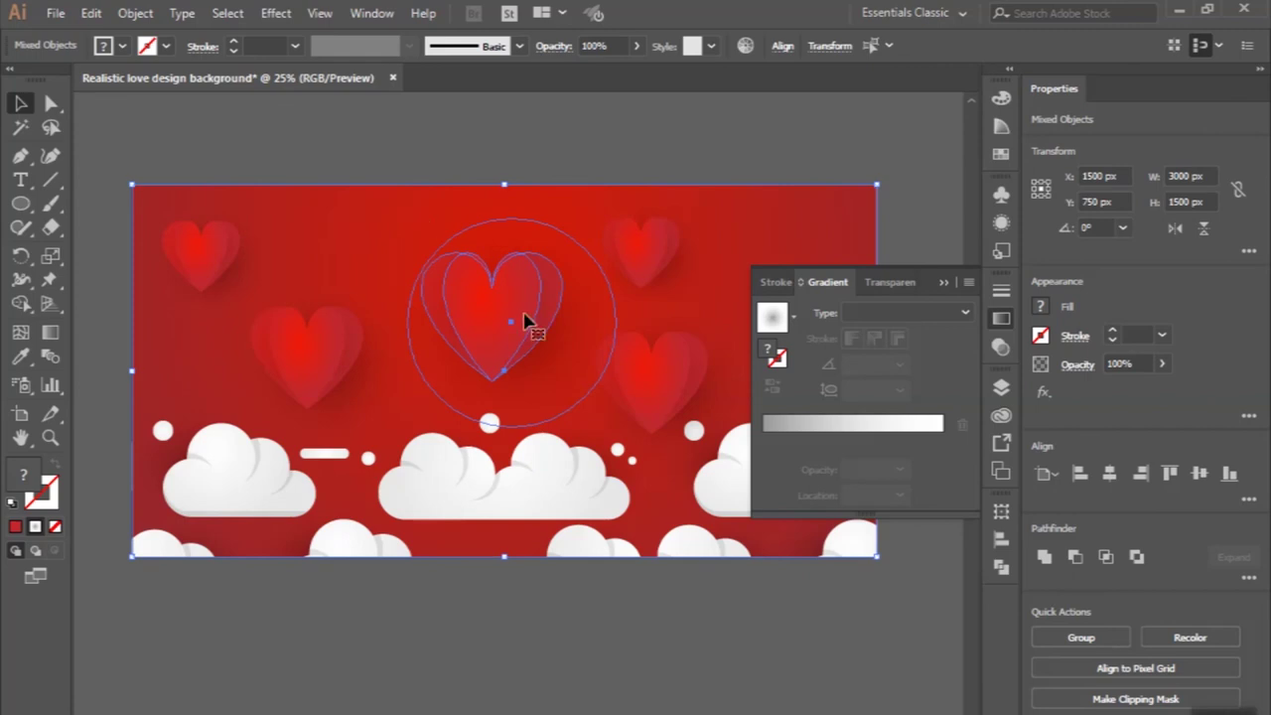
left_click(477, 250)
left_click_drag(511, 303, 516, 302)
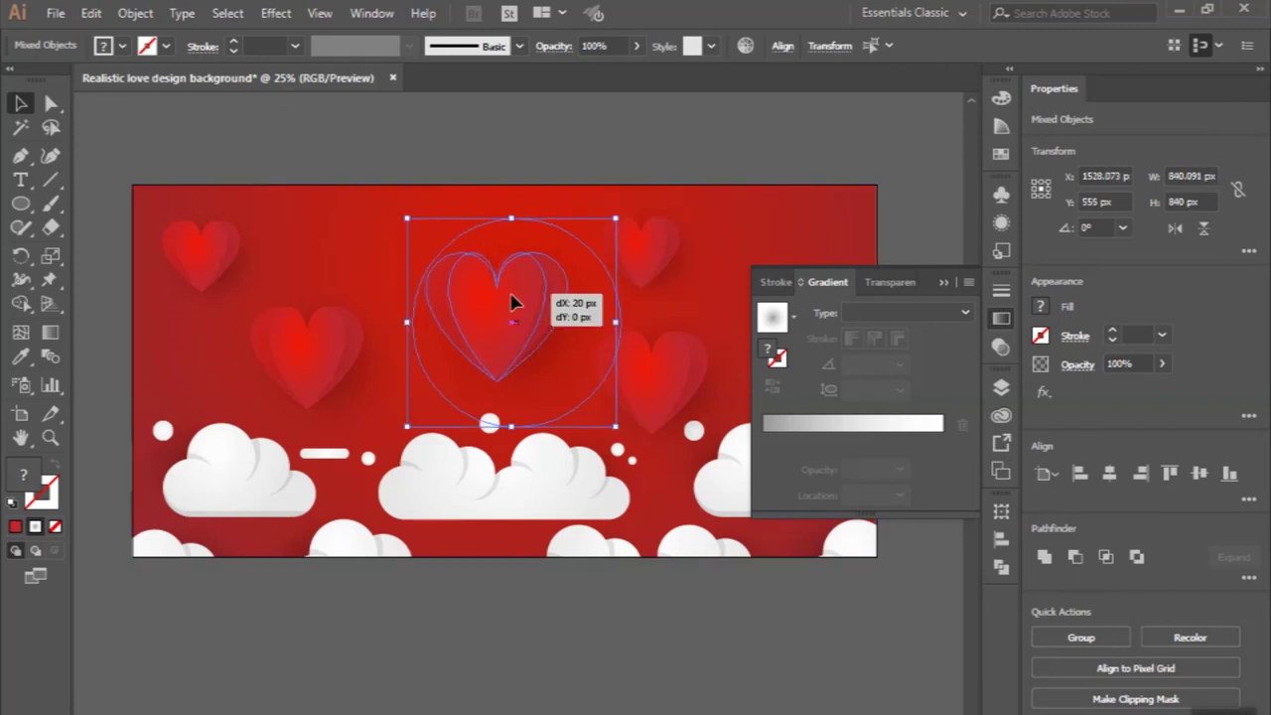
- Copy the small top heart above the right cloud, moving one heart off the artboard
scroll(515, 303, "right", 1)
scroll(514, 302, "right", 2)
scroll(515, 303, "right", 2)
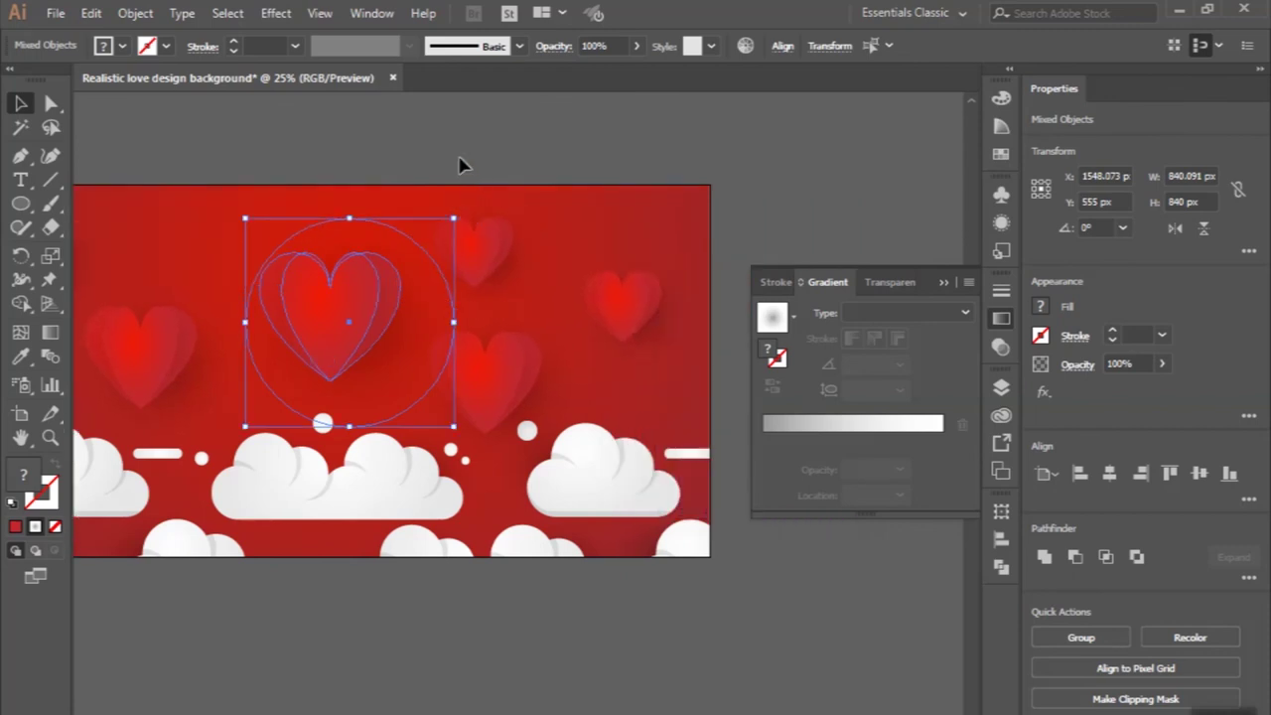
left_click(516, 246)
left_click_drag(493, 250, 531, 253)
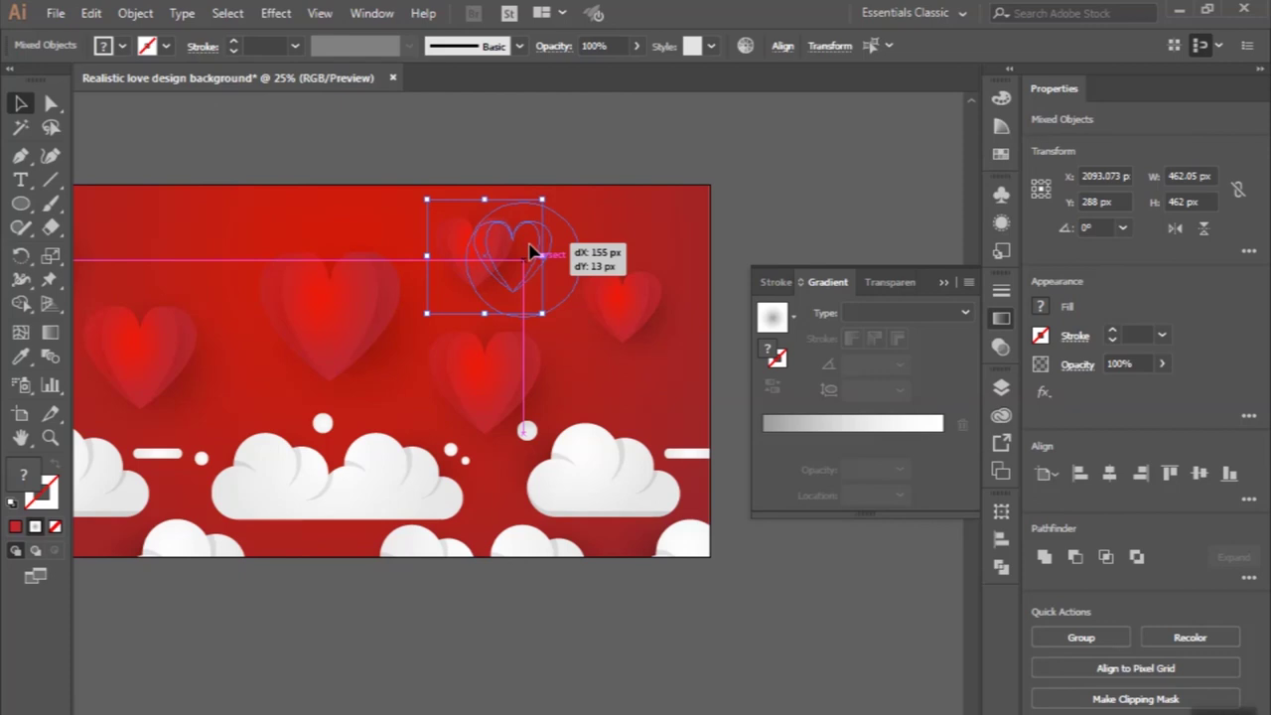
left_click_drag(531, 254, 512, 424)
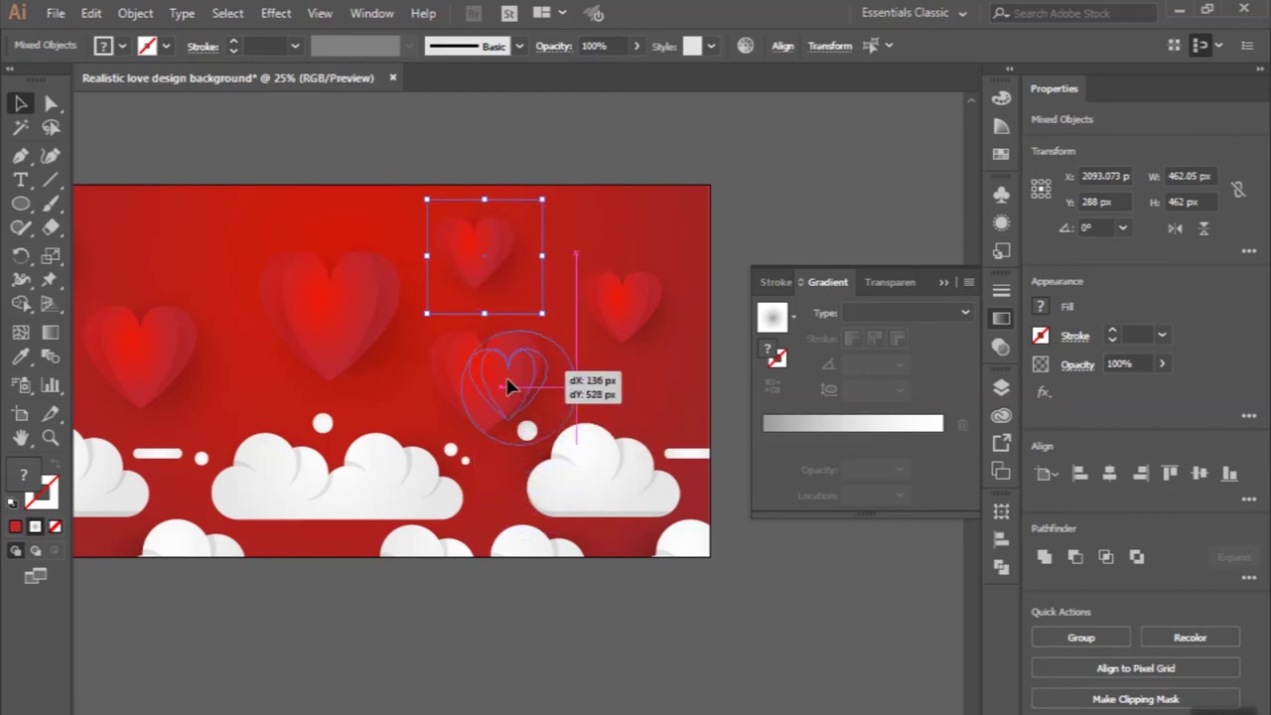
left_click_drag(511, 424, 545, 342)
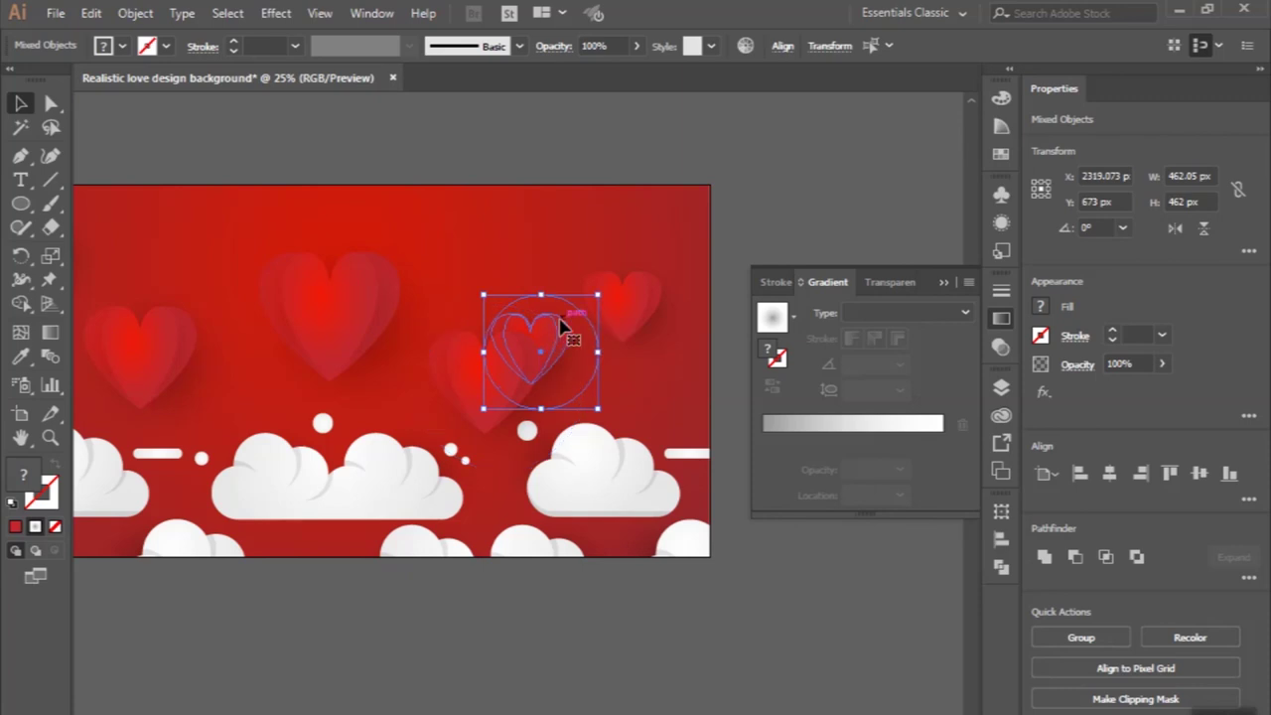
left_click_drag(586, 328, 823, 191)
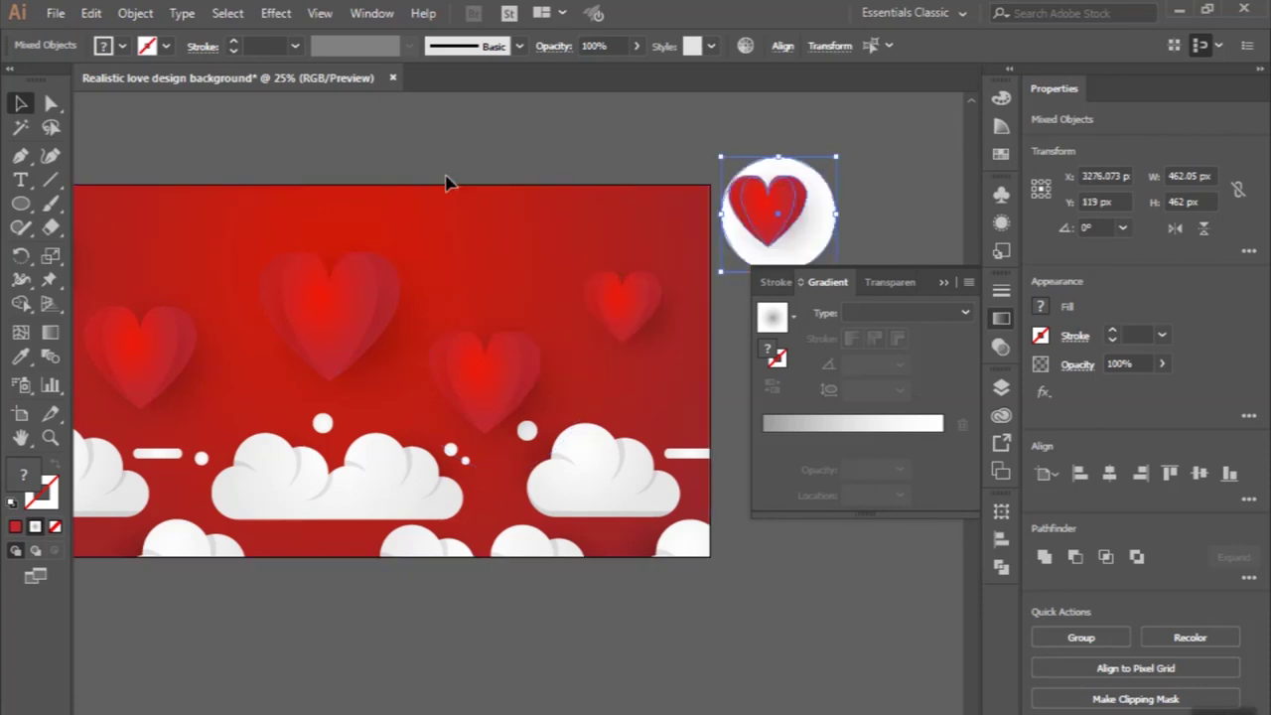
- Bring the heart group onto the red background near the top-right corner, raised higher
left_click(533, 269)
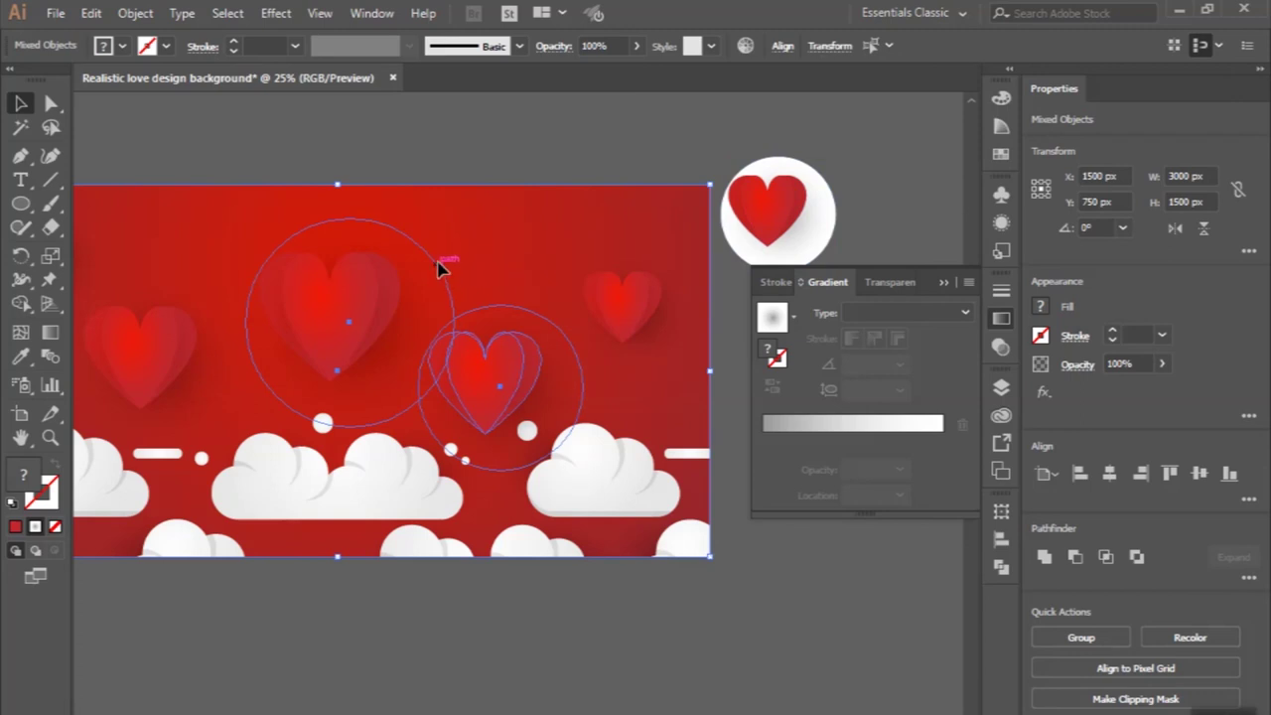
left_click(506, 373)
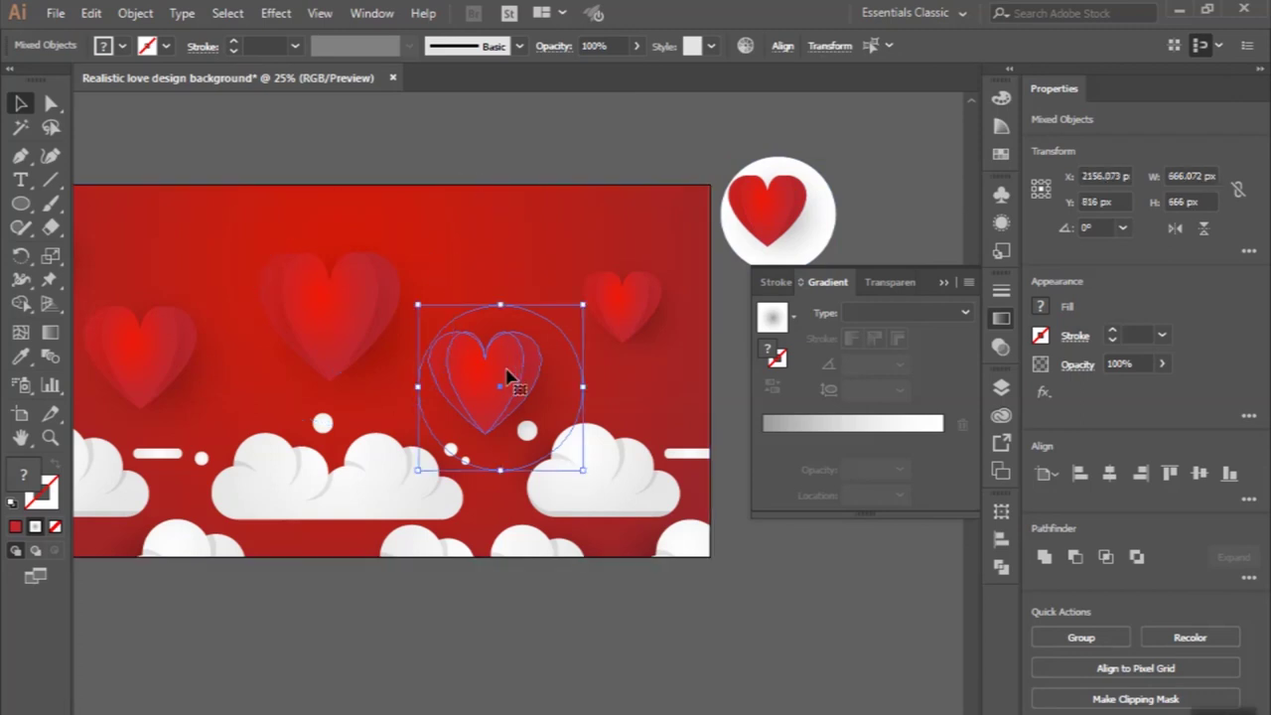
mouse_move(510, 373)
left_mouse_down()
mouse_move(526, 278)
mouse_move(532, 349)
left_mouse_up()
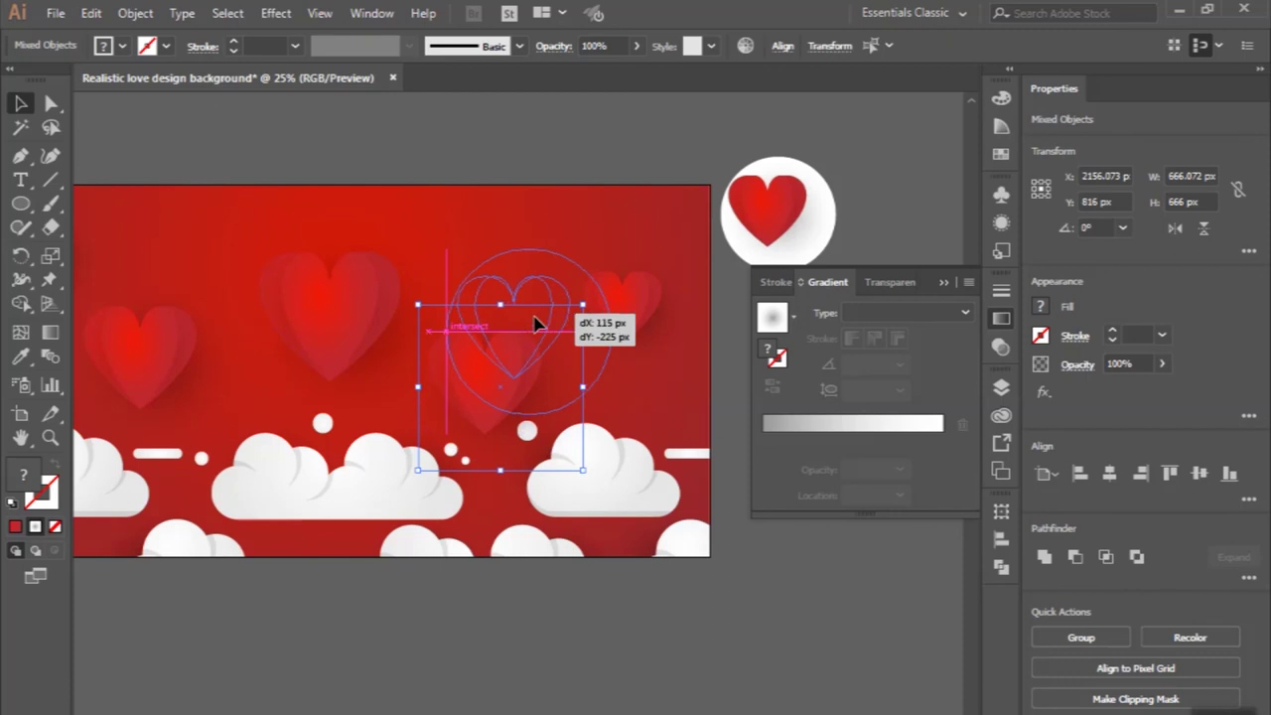
left_click_drag(532, 350, 675, 313)
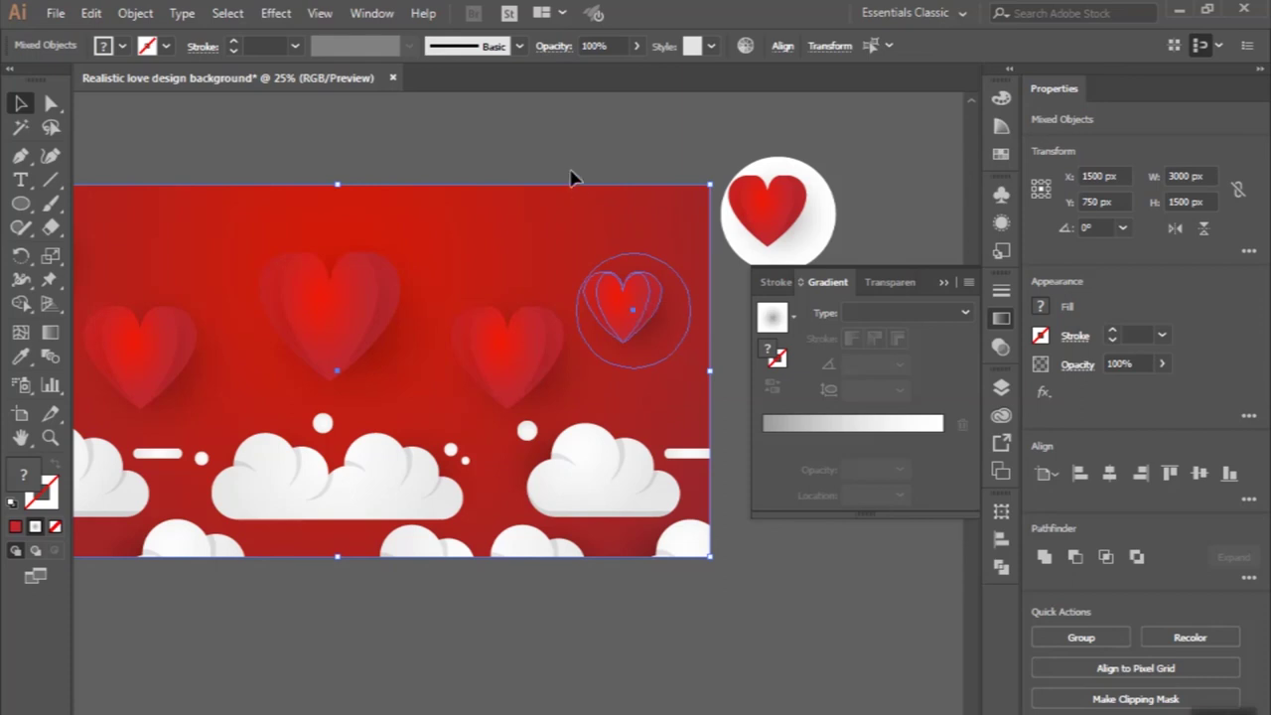
left_click(633, 285)
left_click_drag(636, 263, 647, 238)
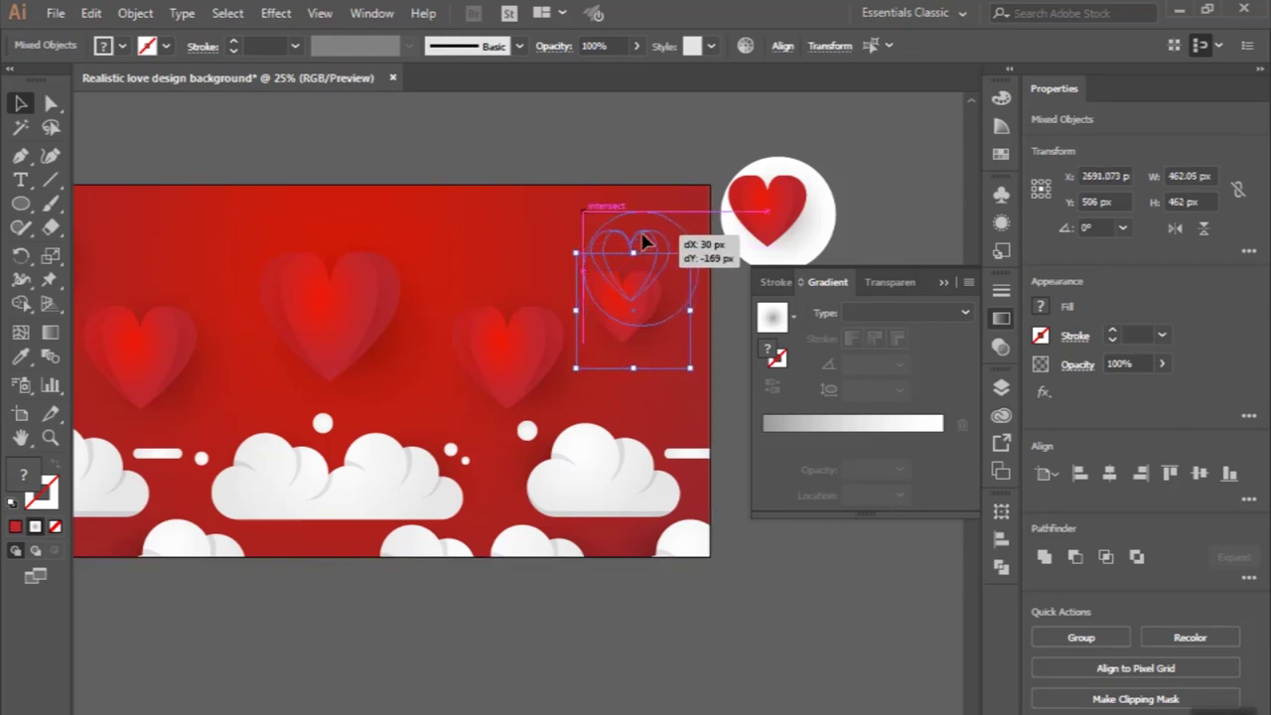
left_click(559, 122)
key("ctrl+minus")
scroll(559, 122, "up", 2)
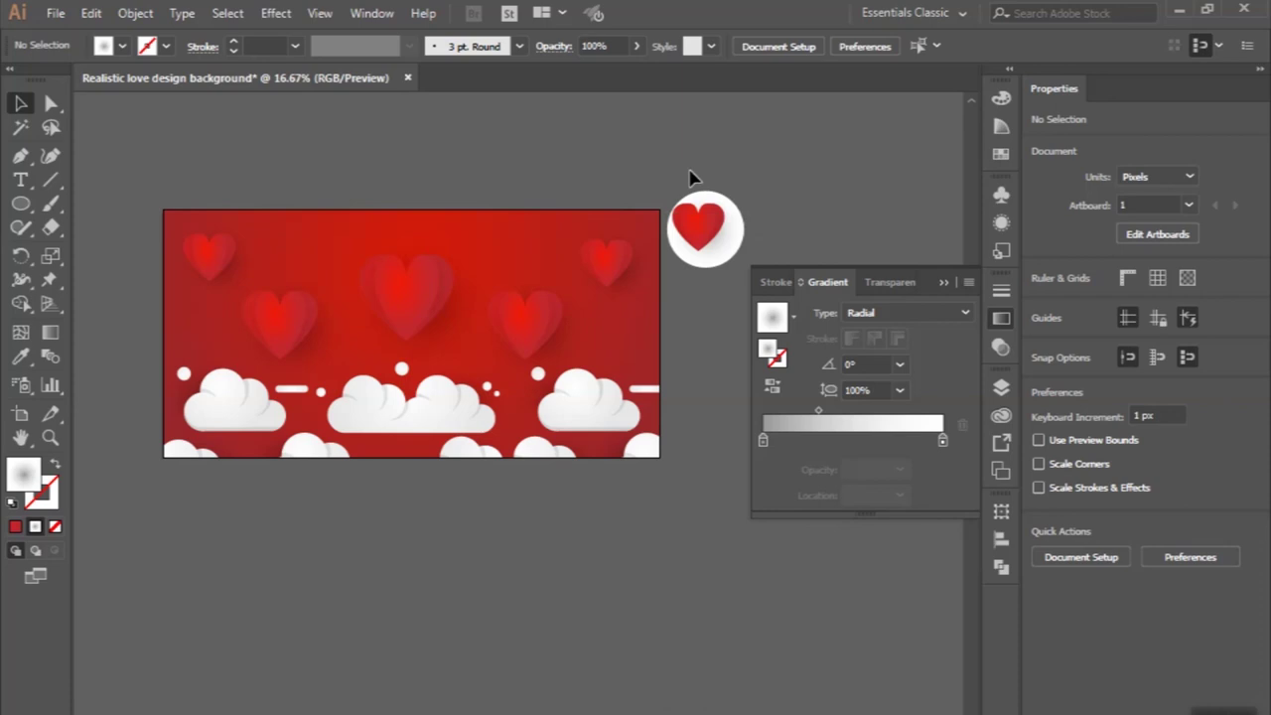
- Place a heart copy in the upper-left background, shrink it to 330 px and lower it
left_click_drag(718, 249, 229, 328)
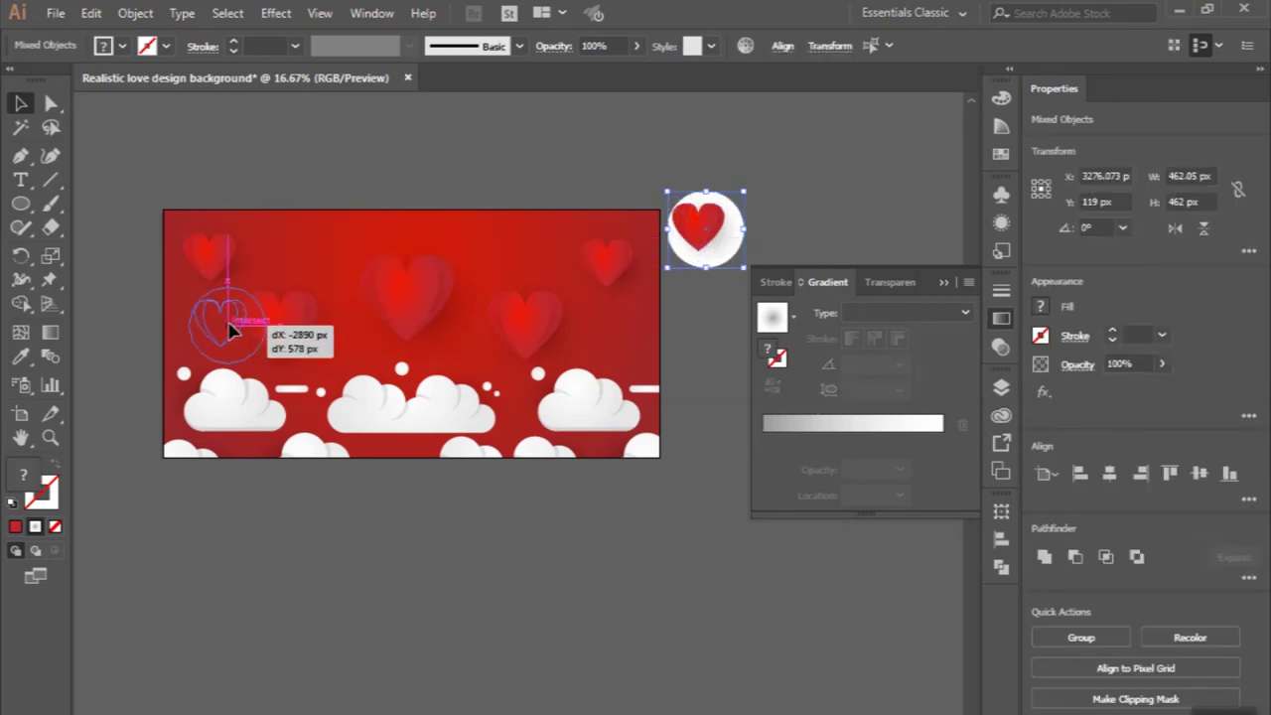
scroll(229, 328, "up", 3)
scroll(229, 328, "up", 2)
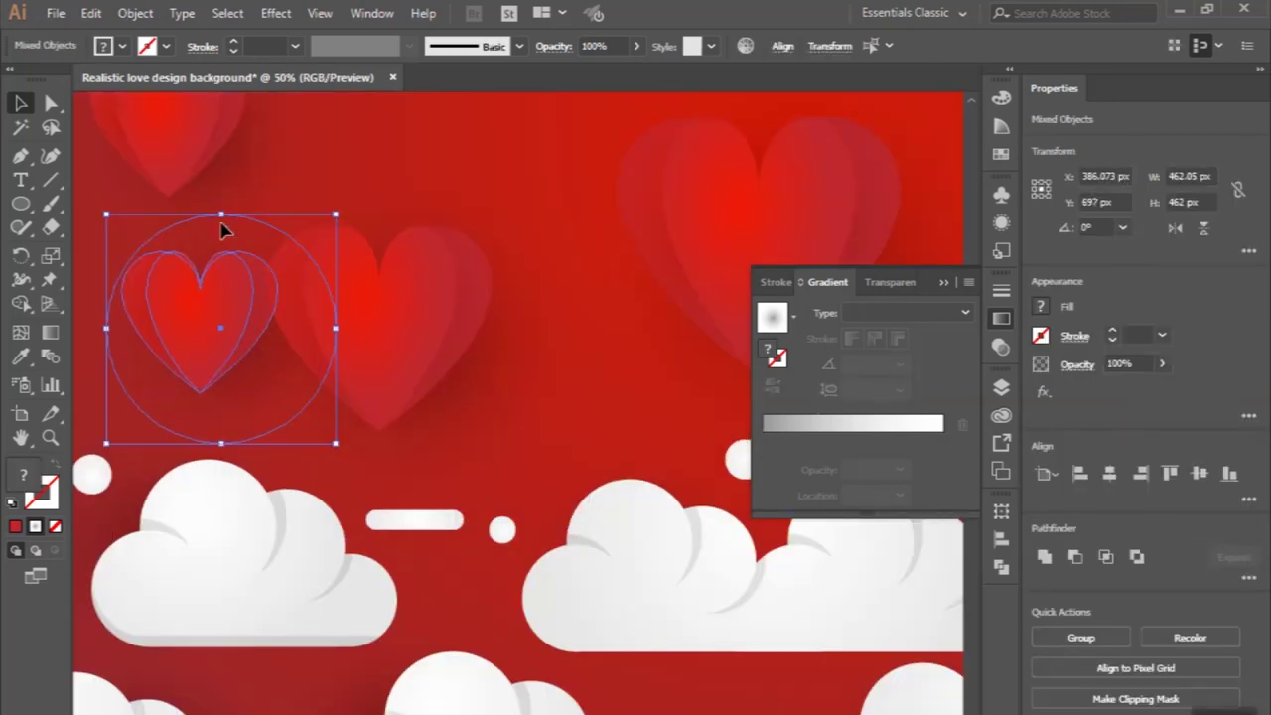
left_click_drag(222, 215, 222, 247)
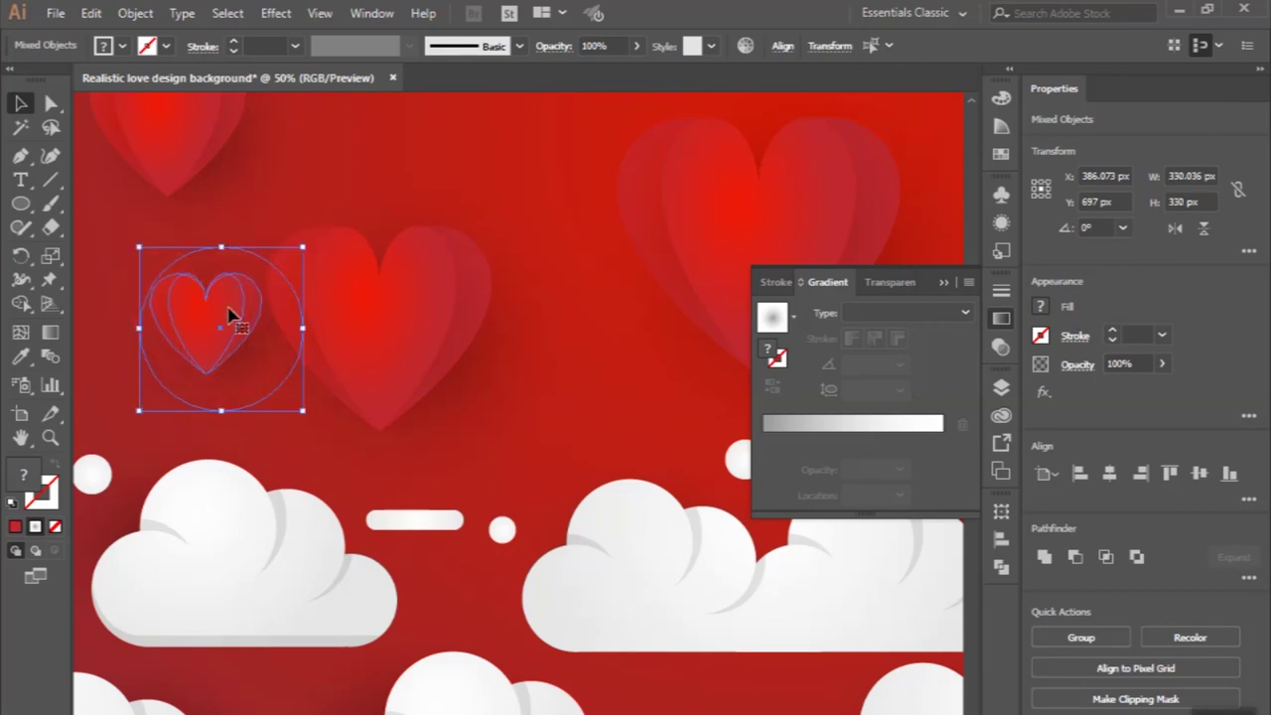
left_click_drag(207, 334, 153, 380)
scroll(177, 360, "down", 1)
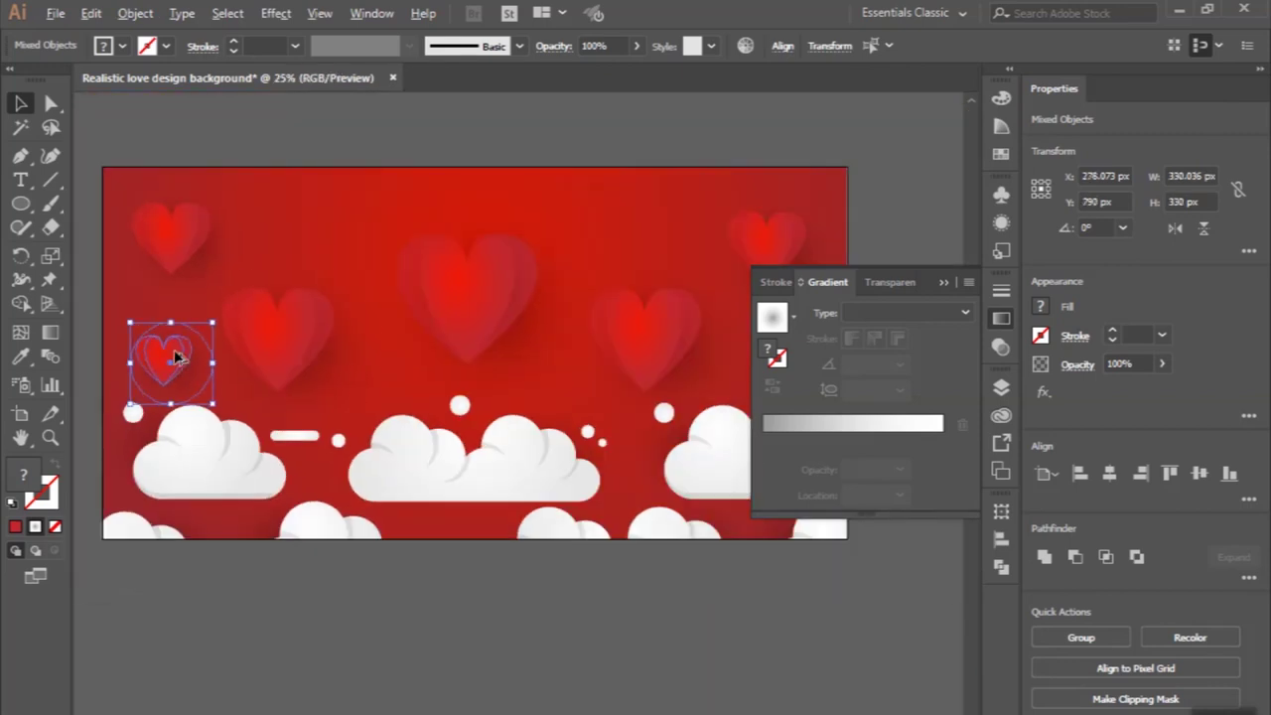
- Alt-drag small heart copies toward the top and lower right, undoing and redoing misplaced copies
mouse_move(166, 359)
left_mouse_down()
mouse_move(376, 354)
mouse_move(312, 248)
left_mouse_up()
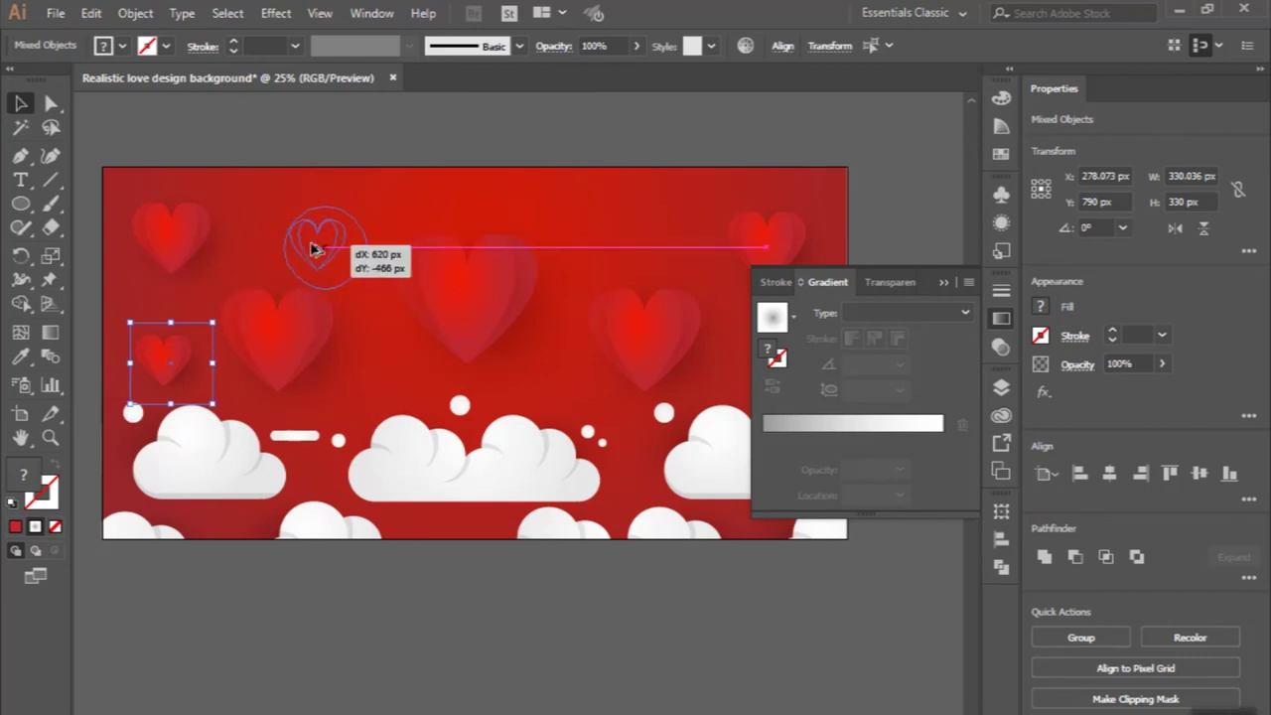
mouse_move(313, 248)
left_mouse_down()
mouse_move(549, 373)
mouse_move(592, 344)
left_mouse_up()
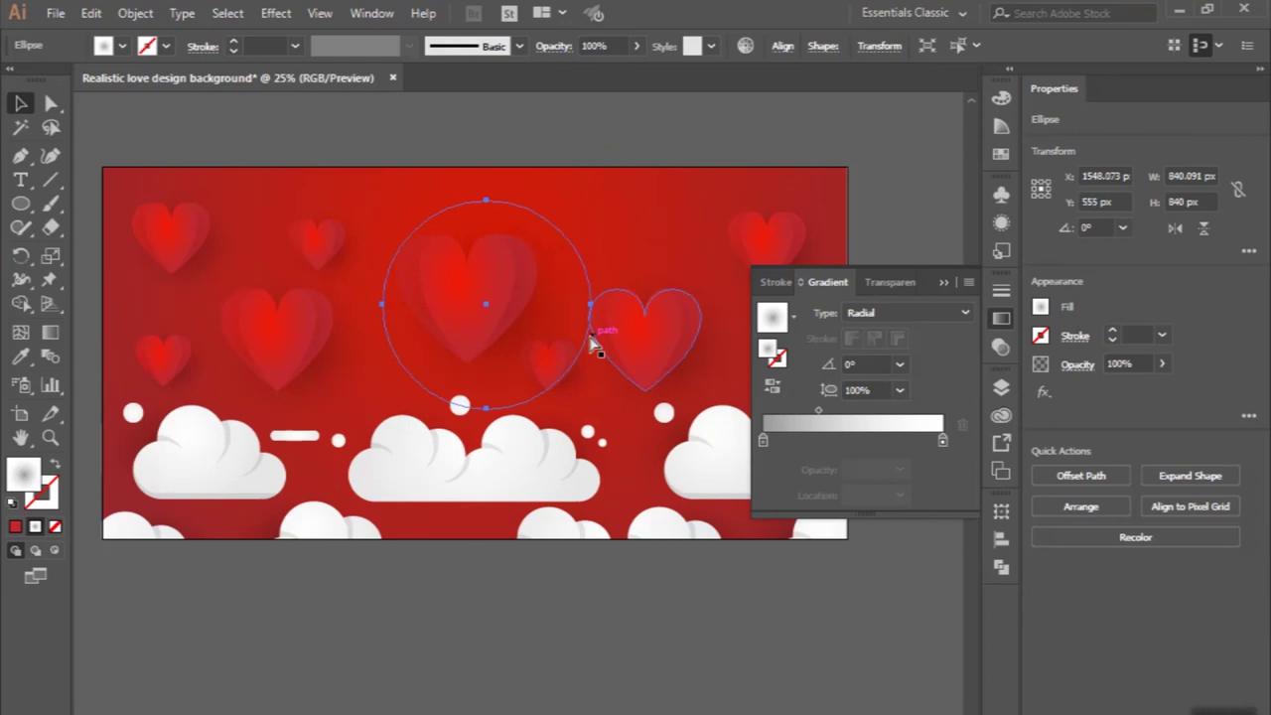
key("ctrl+z")
left_click_drag(527, 337, 559, 363)
left_click(559, 364)
key("ctrl+z")
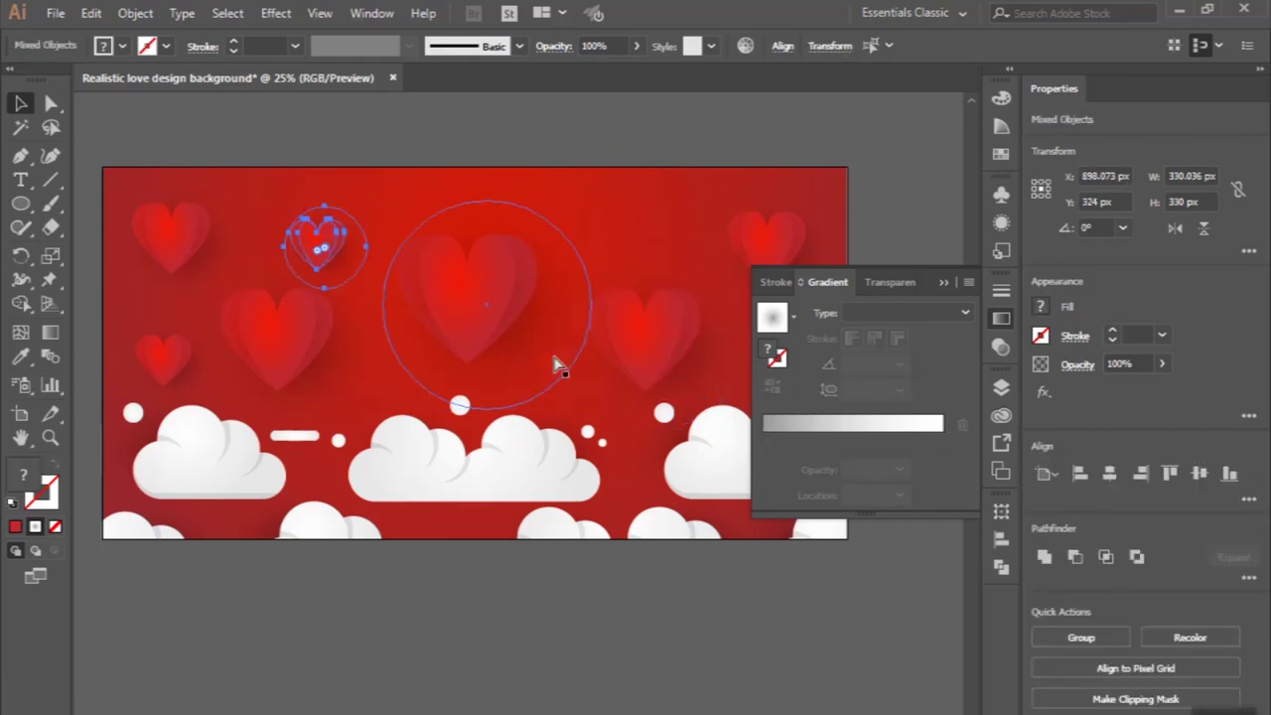
key("ctrl+shift+z")
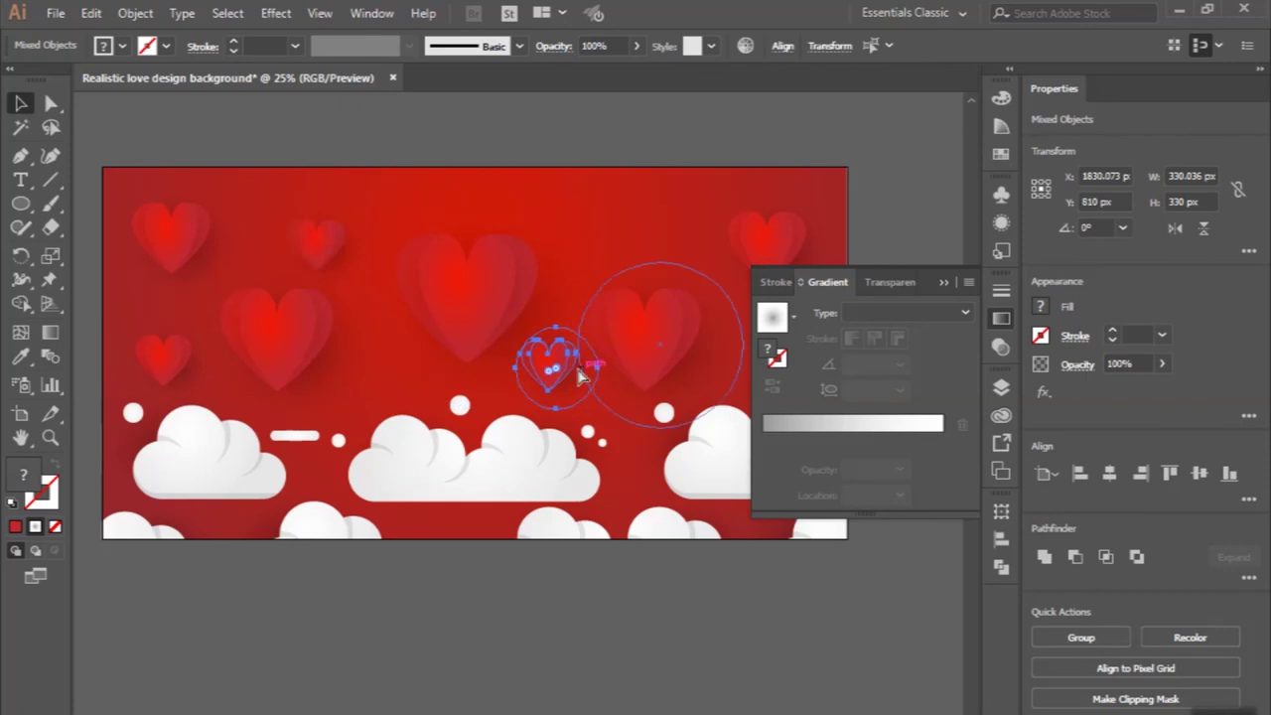
- Position further small heart copies near the top middle and lower right
mouse_move(584, 375)
left_mouse_down()
mouse_move(643, 239)
mouse_move(663, 232)
left_mouse_up()
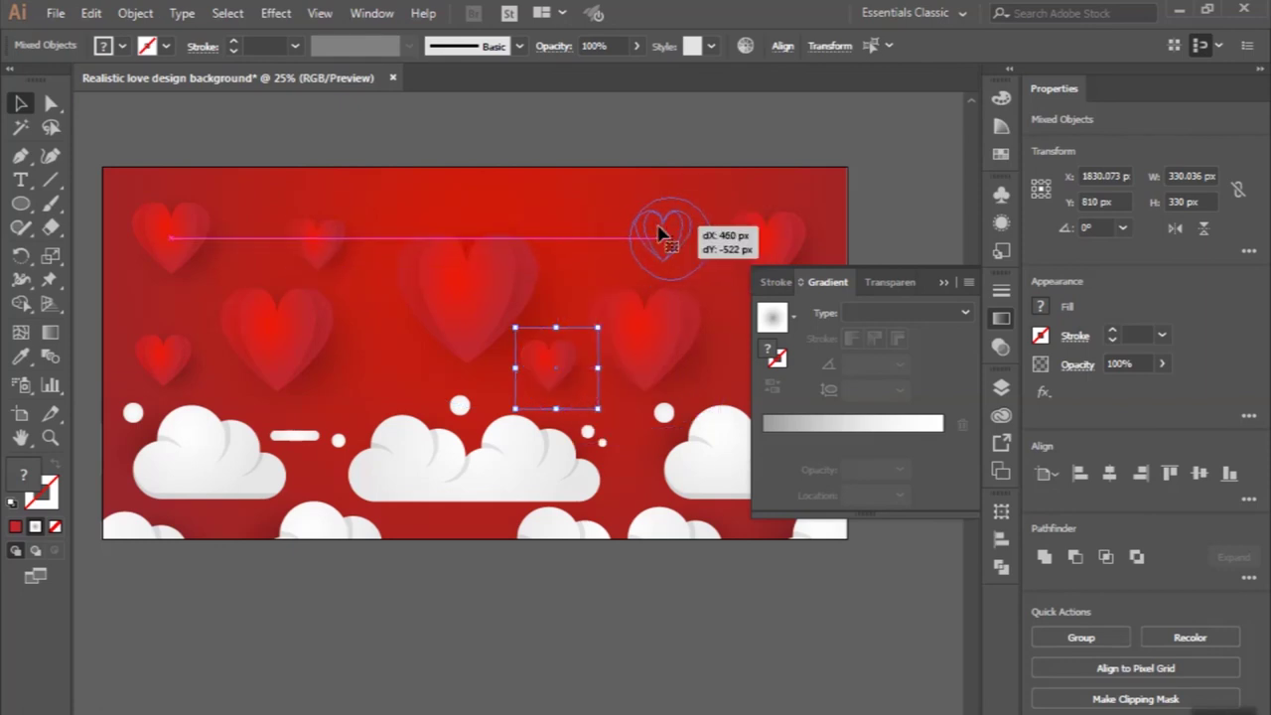
mouse_move(663, 232)
left_mouse_down()
mouse_move(544, 241)
mouse_move(681, 360)
left_mouse_up()
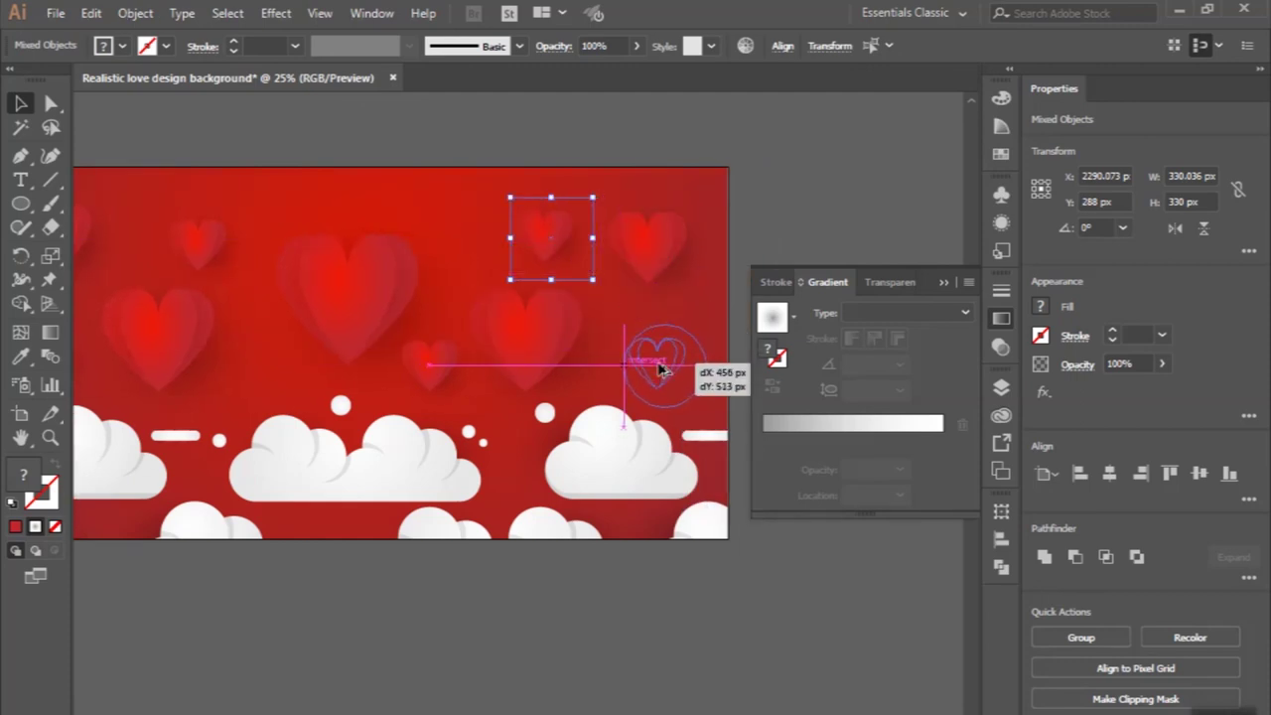
left_click_drag(681, 359, 655, 368)
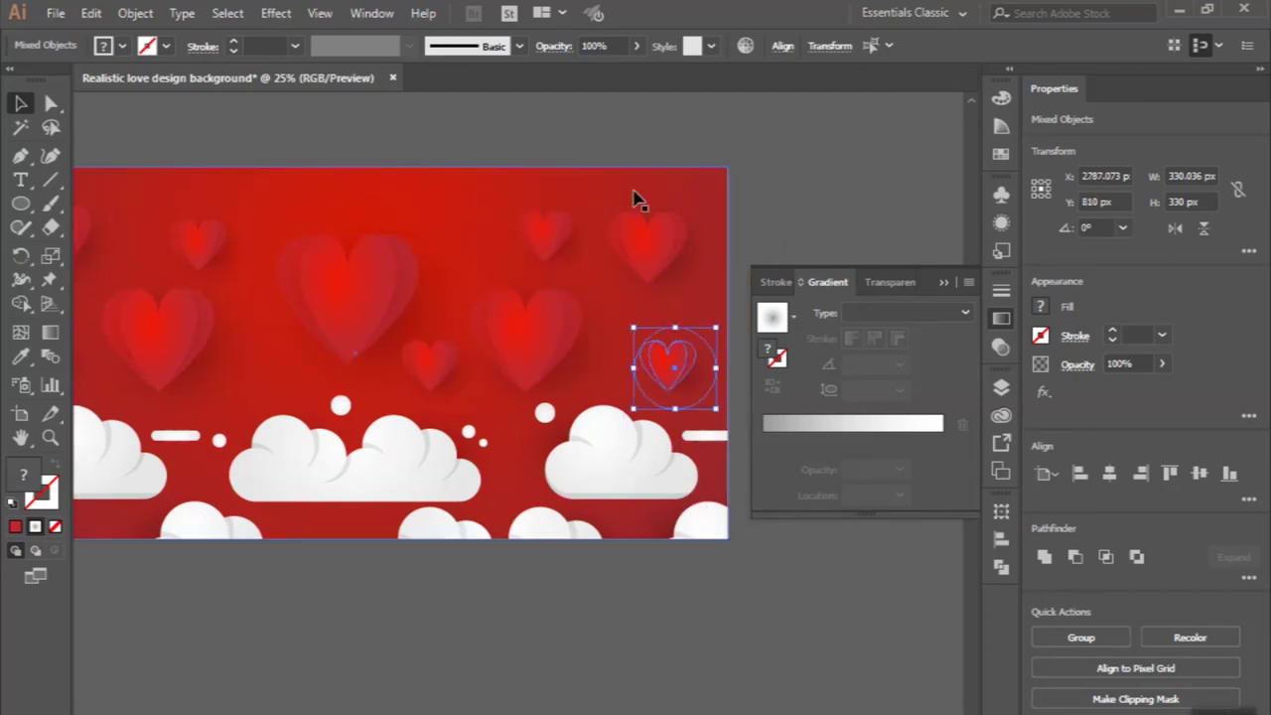
left_click(515, 146)
scroll(515, 146, "down", 1)
scroll(515, 146, "up", 2)
scroll(515, 146, "left", 2)
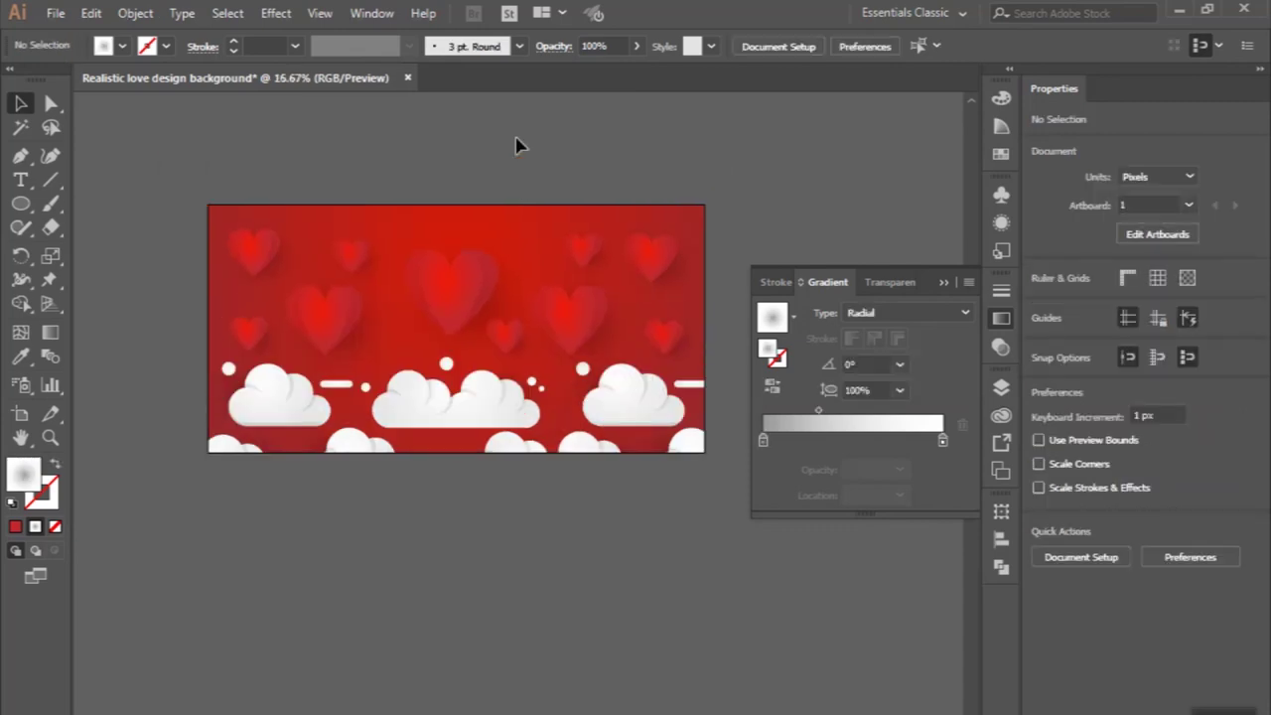
- Scale the glow circle behind the big heart to about 656 px and centre it on the heart
scroll(515, 146, "up", 1)
scroll(515, 146, "down", 1)
scroll(515, 146, "down", 1)
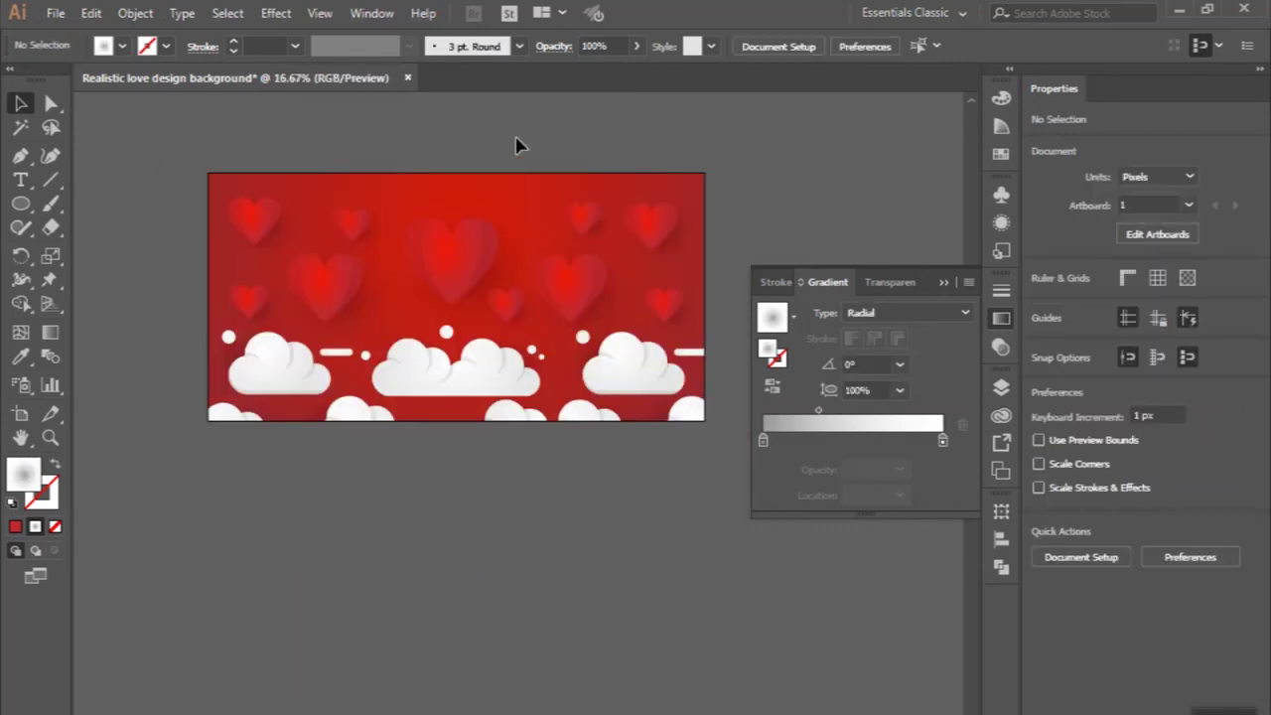
left_click(507, 236)
scroll(507, 235, "up", 1)
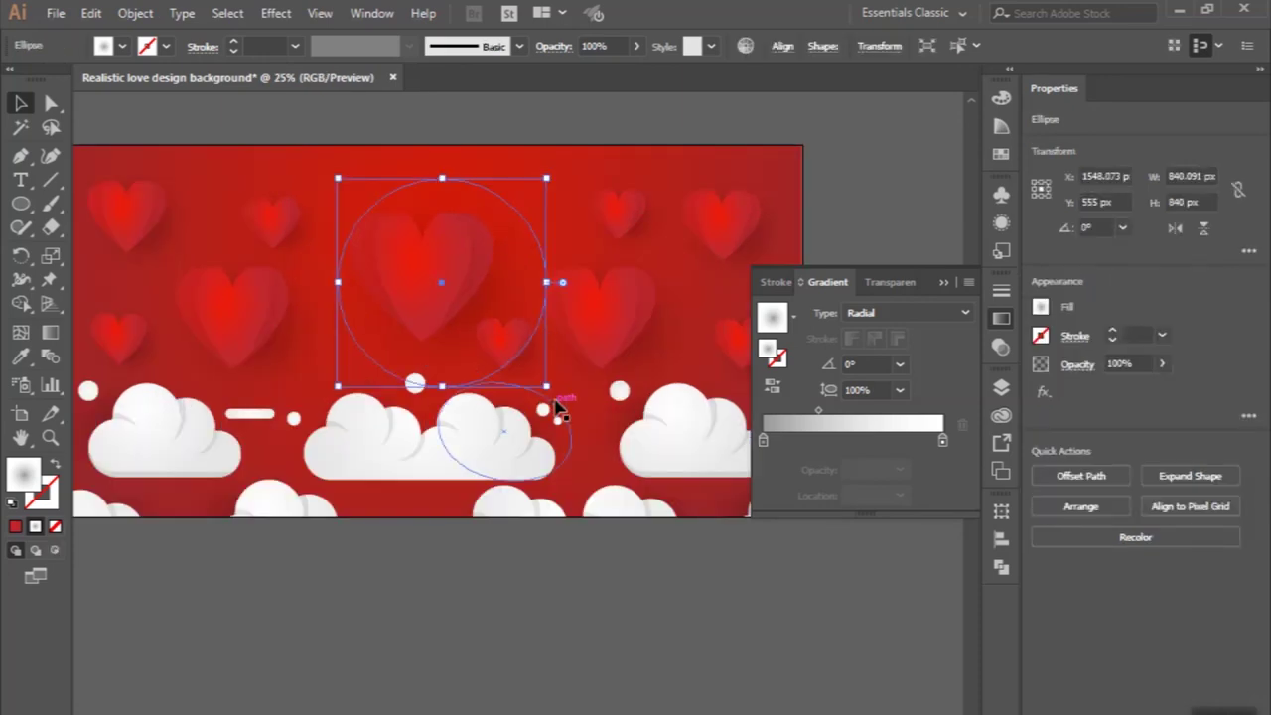
left_click_drag(545, 387, 523, 363)
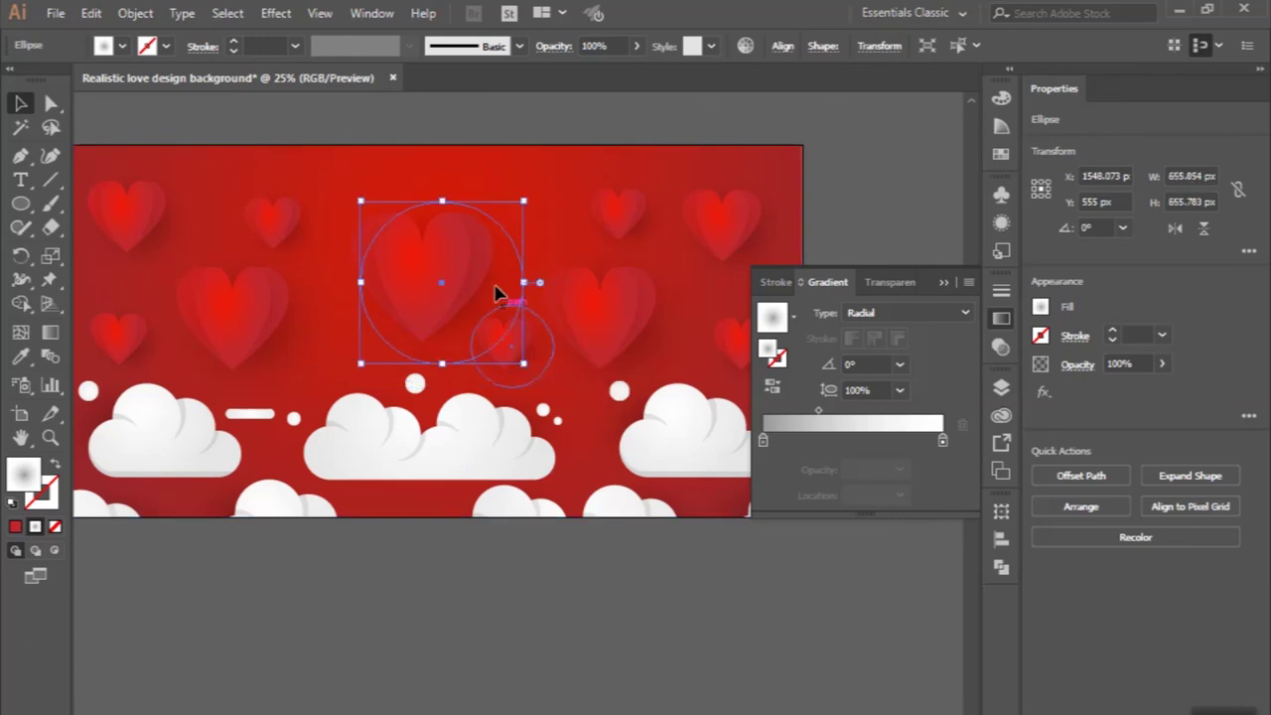
left_click_drag(494, 289, 480, 276)
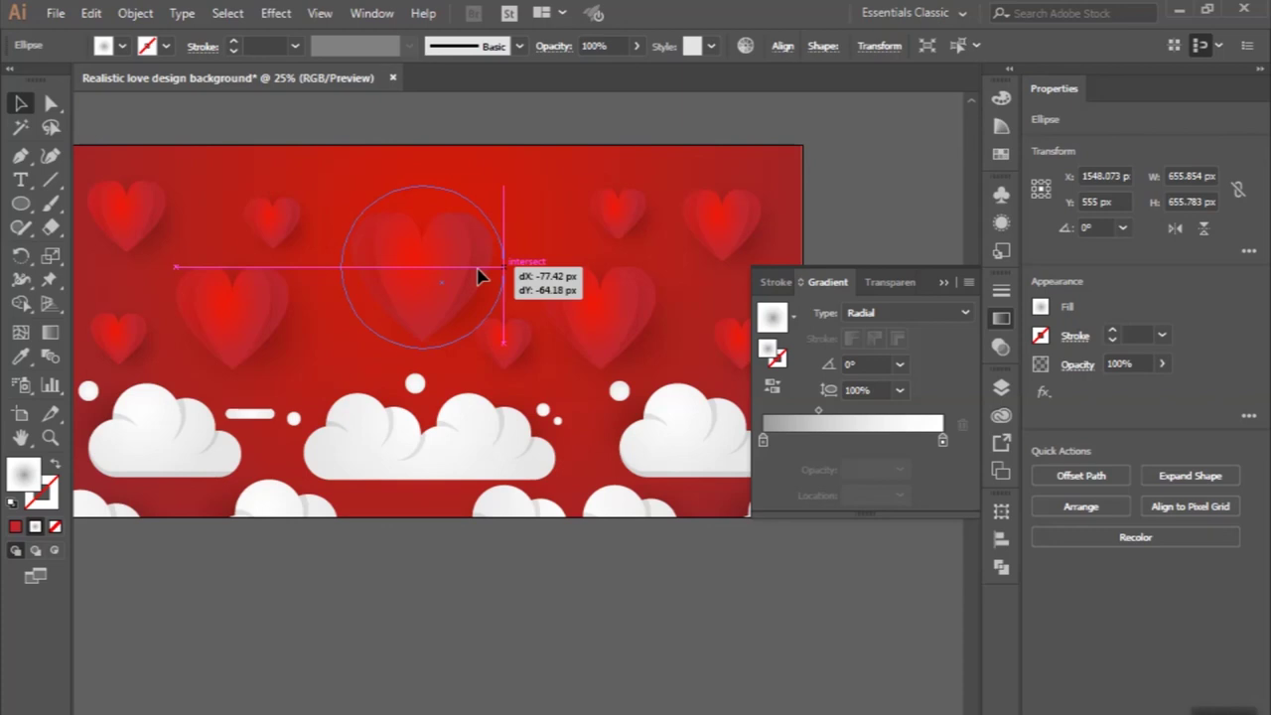
left_click_drag(480, 276, 483, 284)
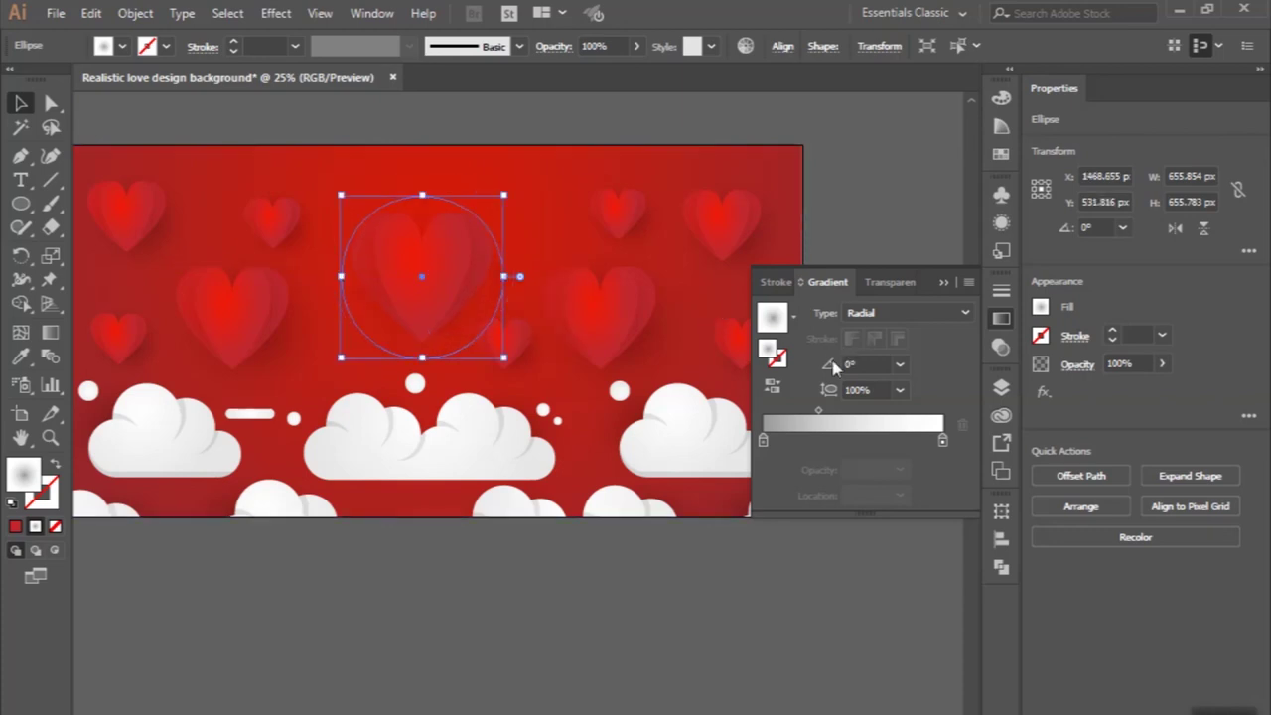
- Set the gradient midpoint to 46.76% and fine-tune the glow circle's position
left_click_drag(820, 410, 849, 411)
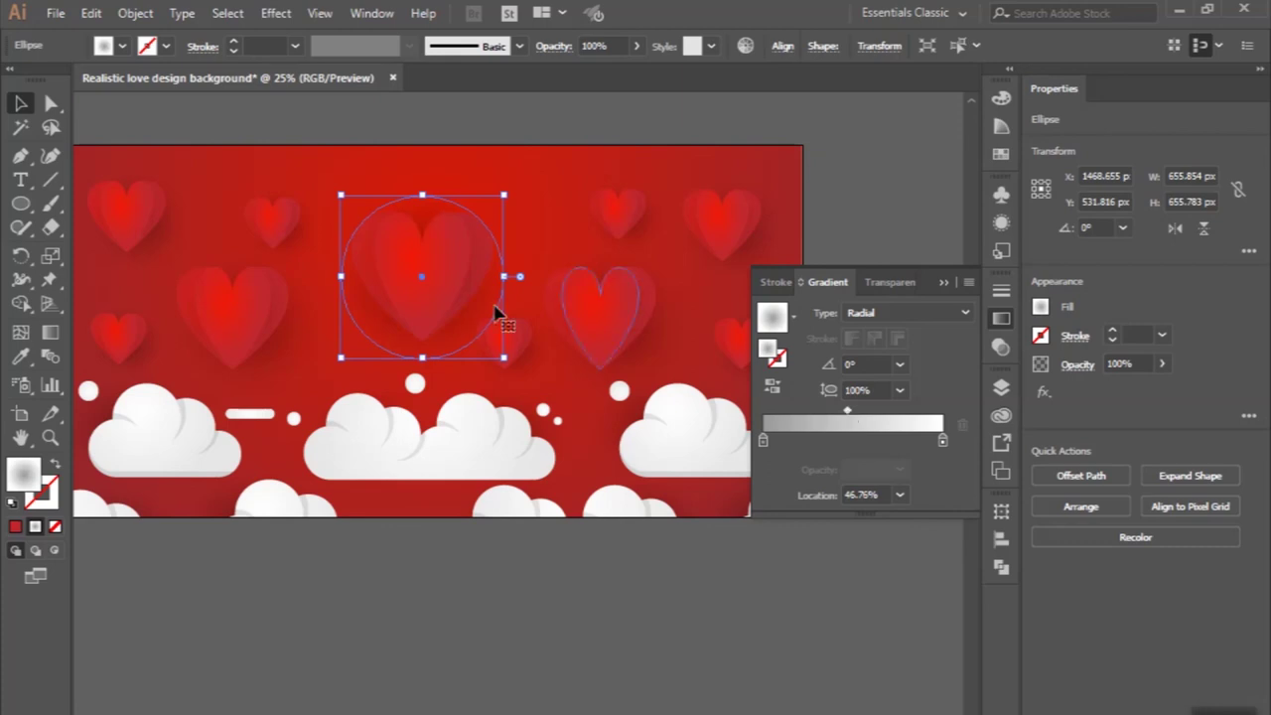
scroll(464, 288, "up", 2)
left_click_drag(468, 378, 462, 365)
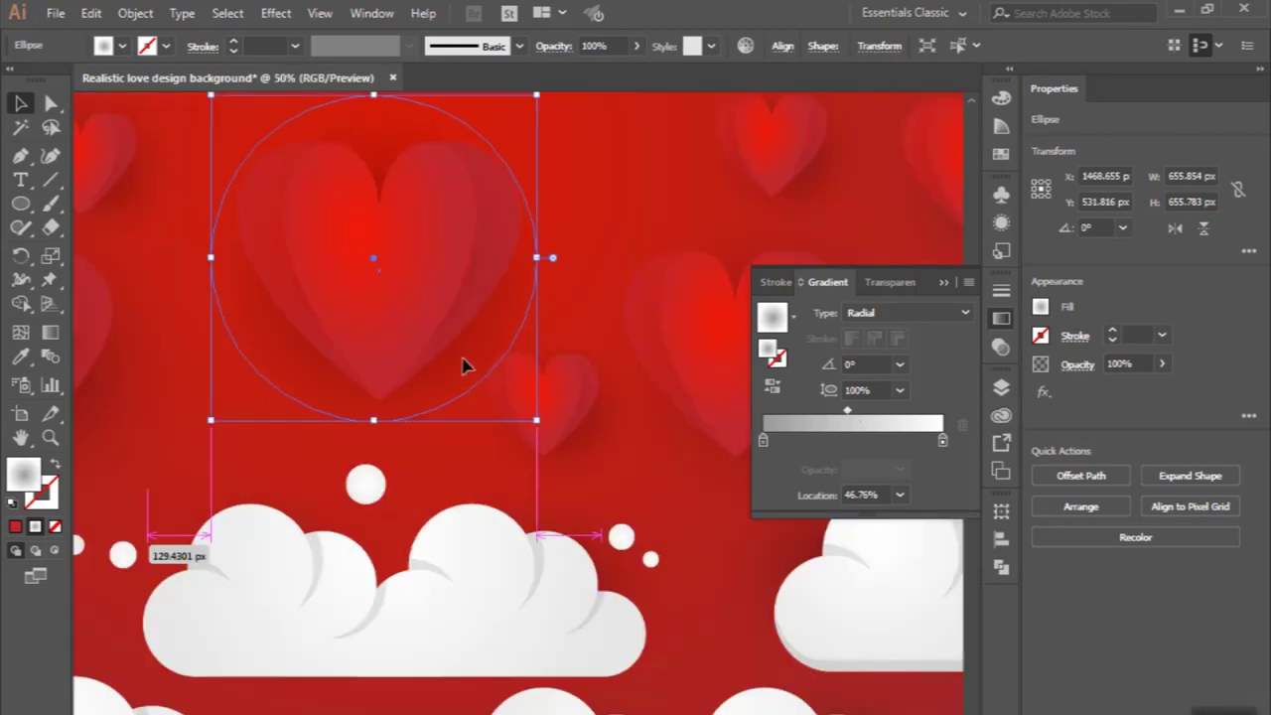
left_click_drag(462, 365, 471, 378)
scroll(472, 379, "down", 1)
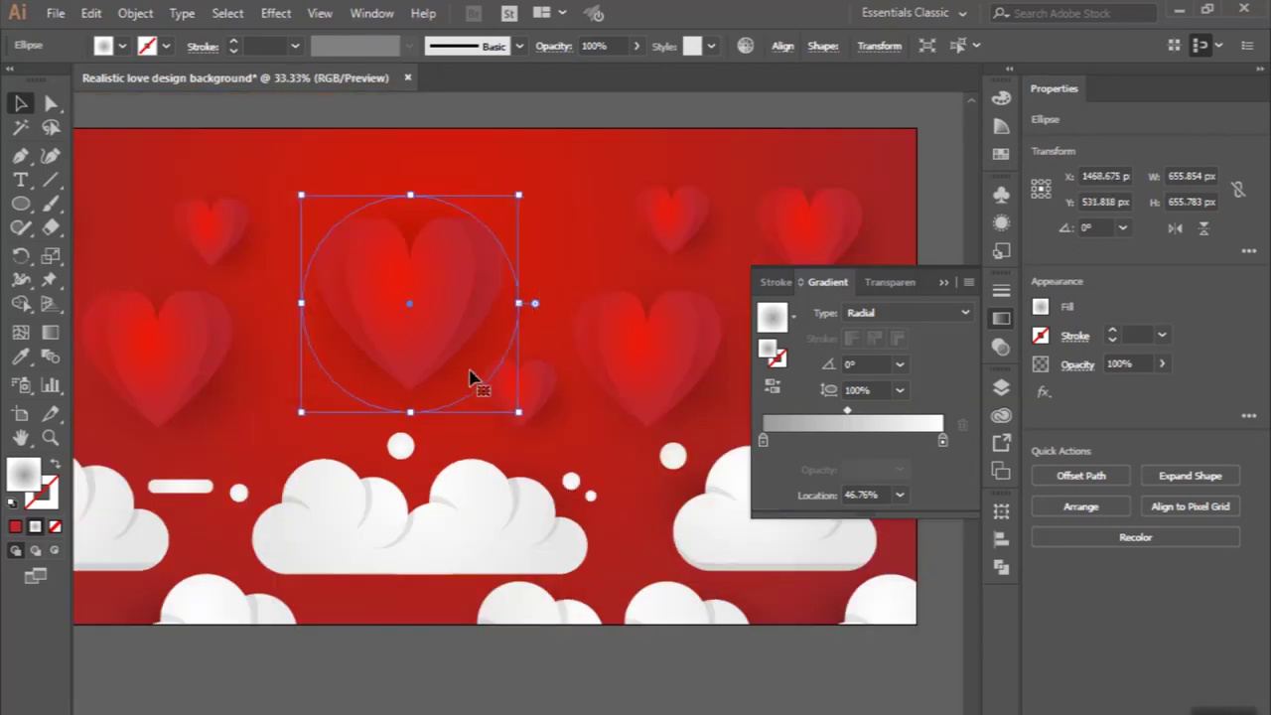
scroll(472, 378, "up", 1)
scroll(539, 443, "down", 2)
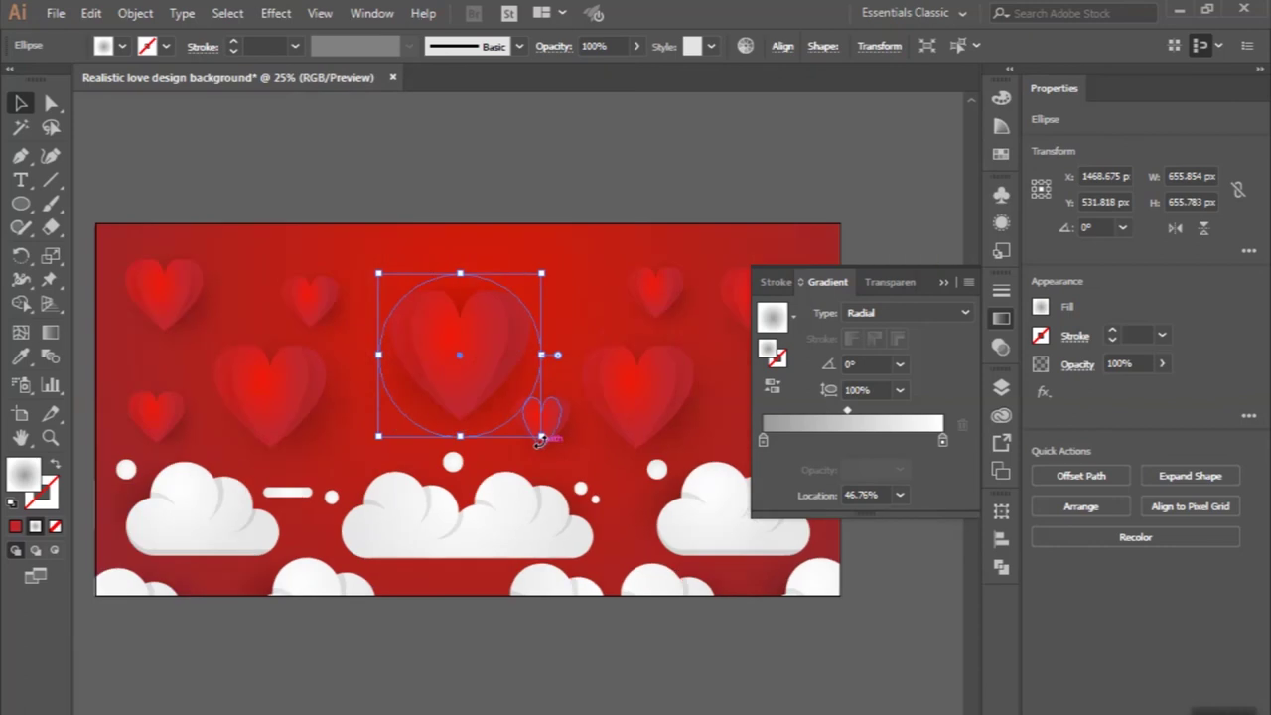
- Clear the selection and collapse the Gradient panel
left_click(430, 188)
scroll(430, 188, "down", 1)
scroll(398, 460, "down", 1)
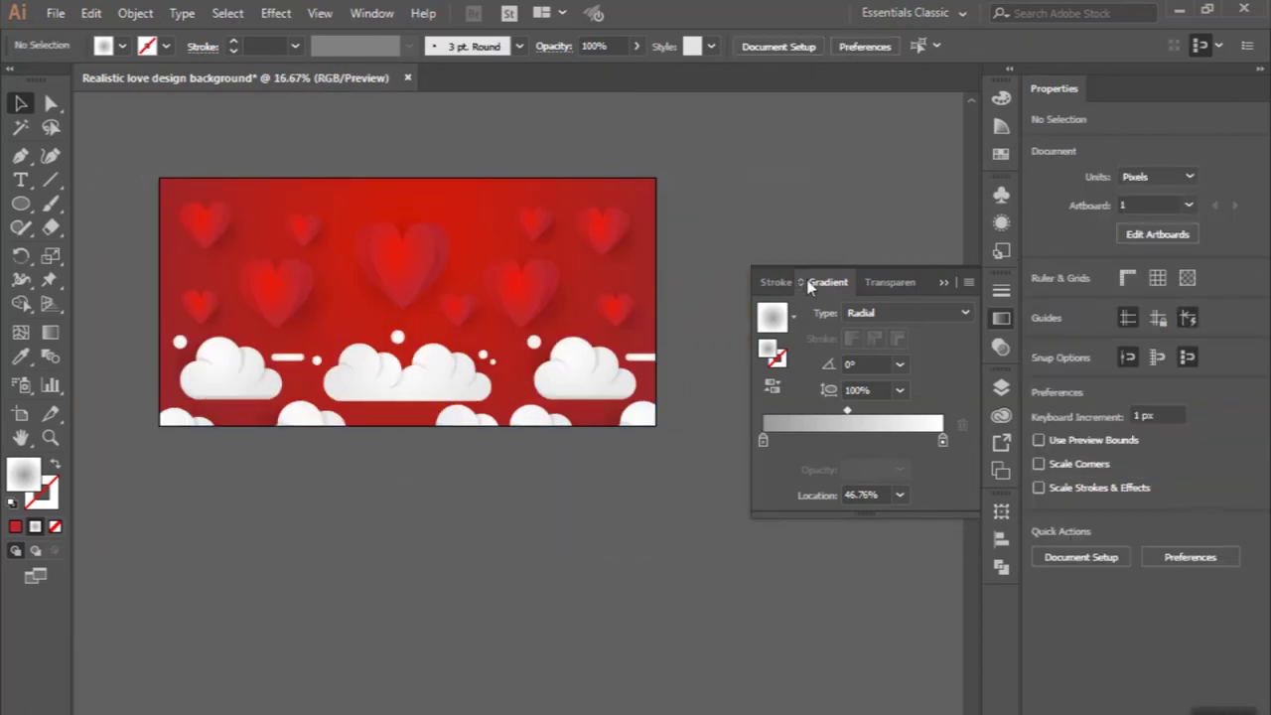
left_click(944, 284)
scroll(528, 340, "up", 1)
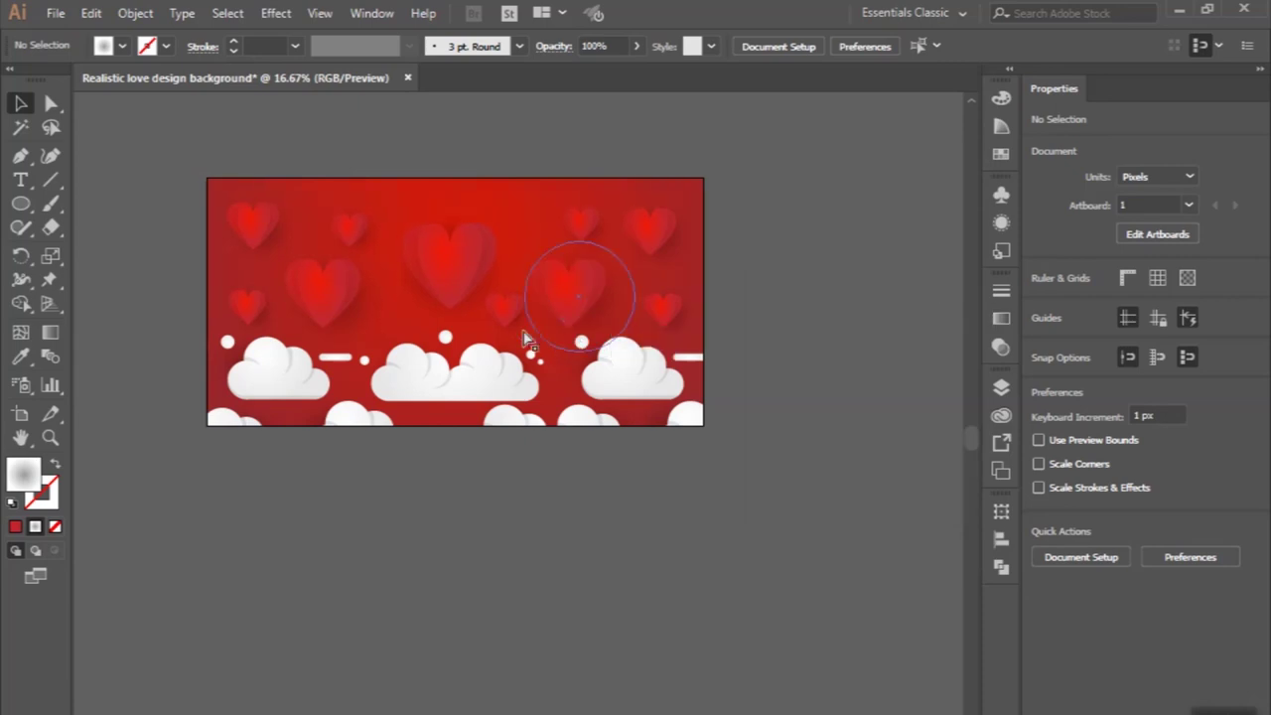
scroll(303, 358, "up", 1)
scroll(303, 358, "up", 1)
scroll(303, 358, "right", 1)
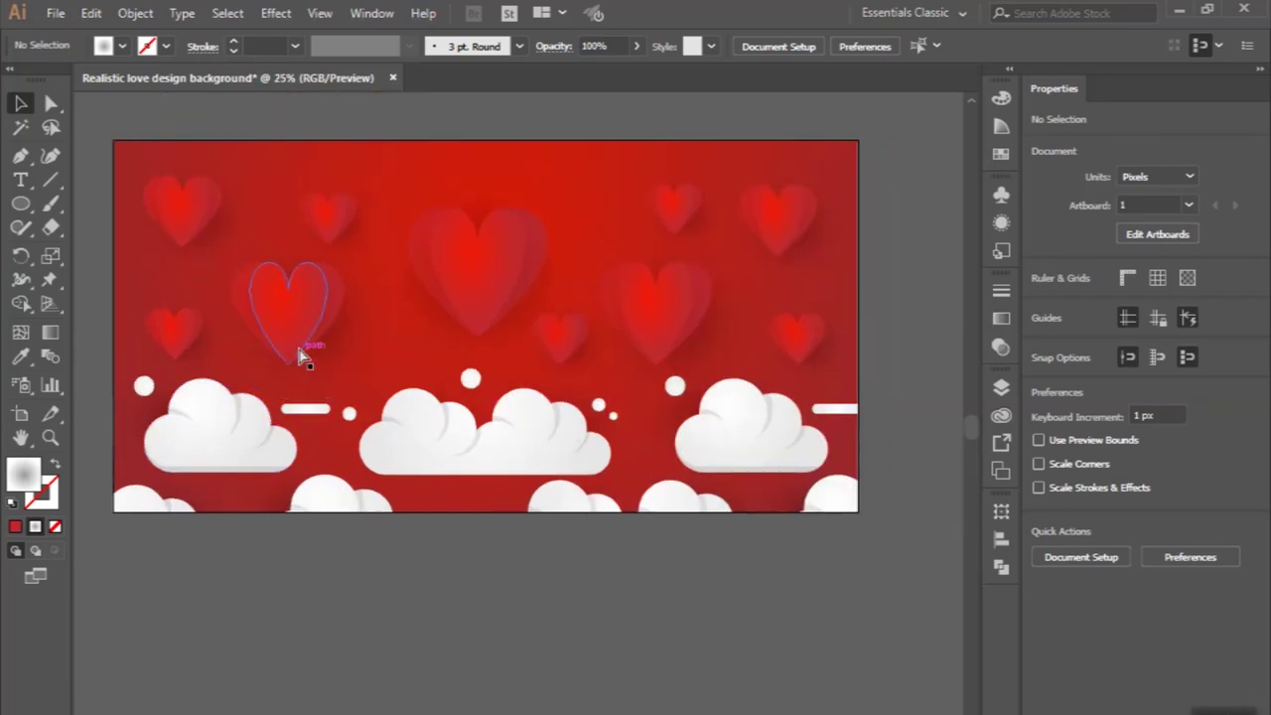